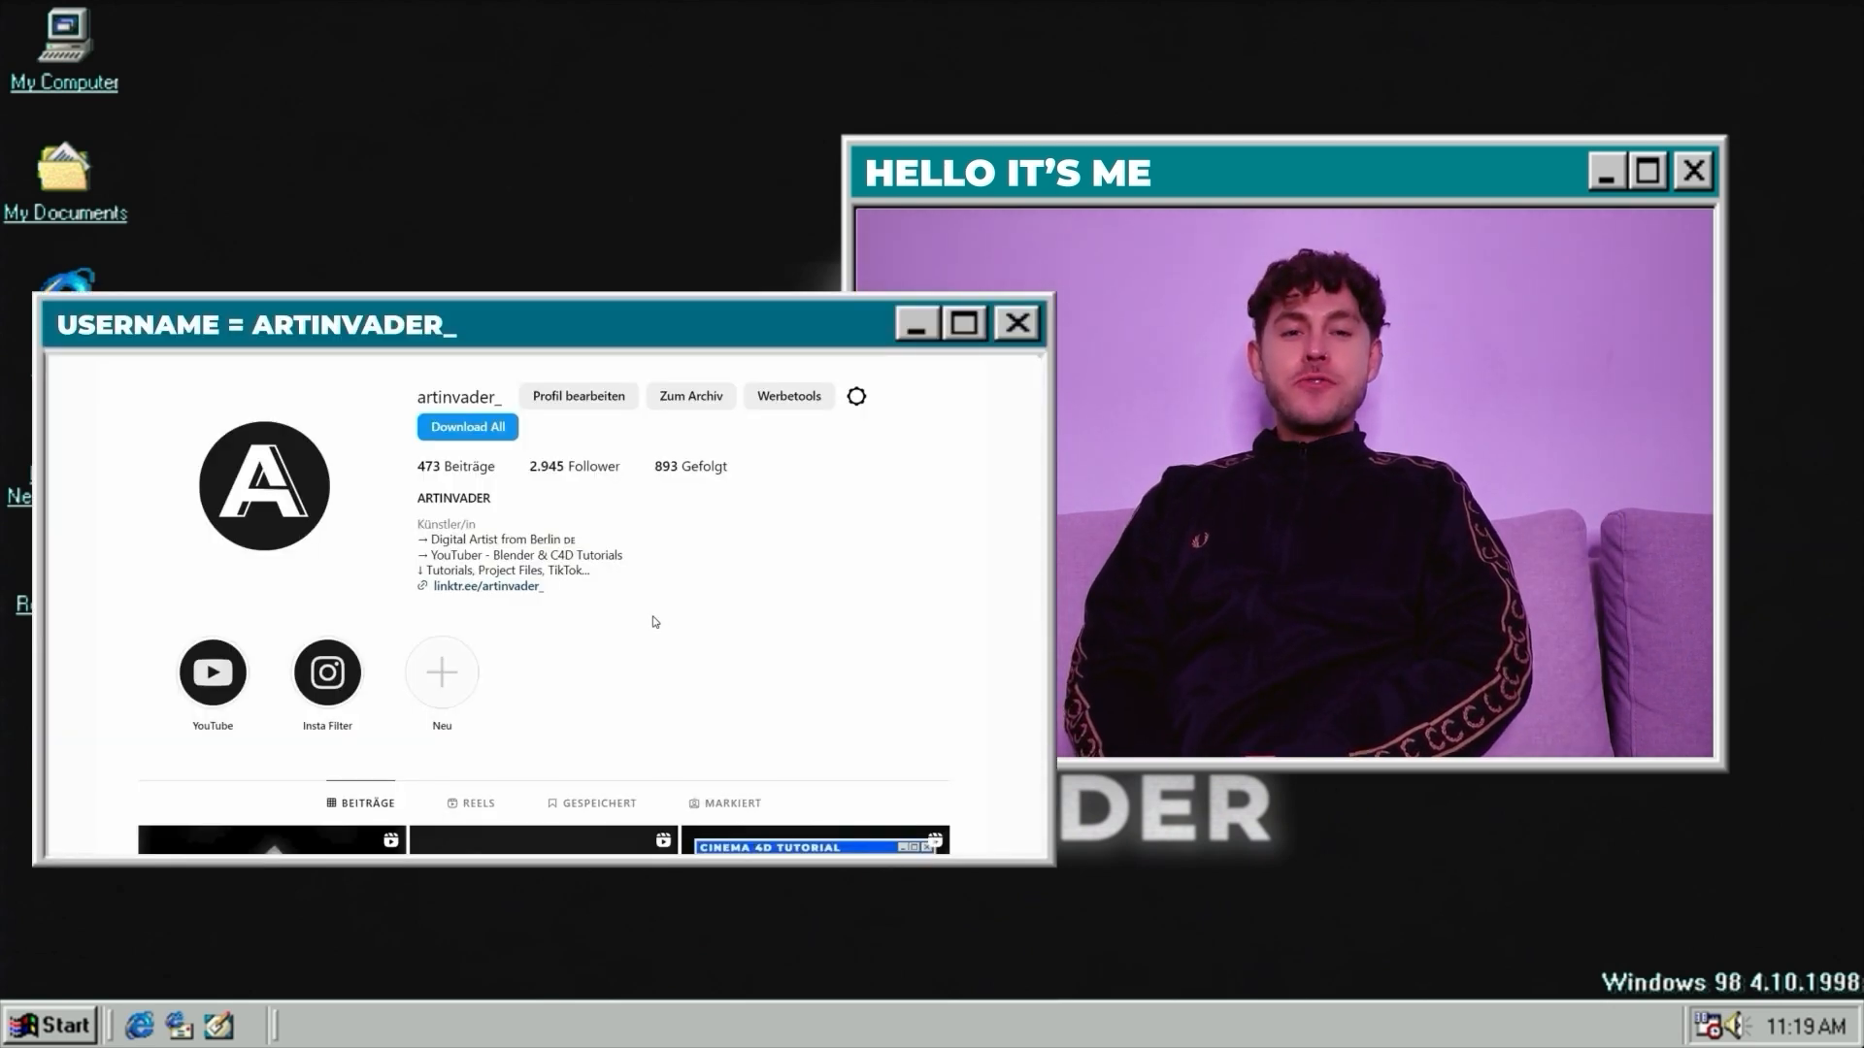
{"action": "scroll", "coordinate": [655, 622], "scroll_direction": "down", "scroll_amount": 3}
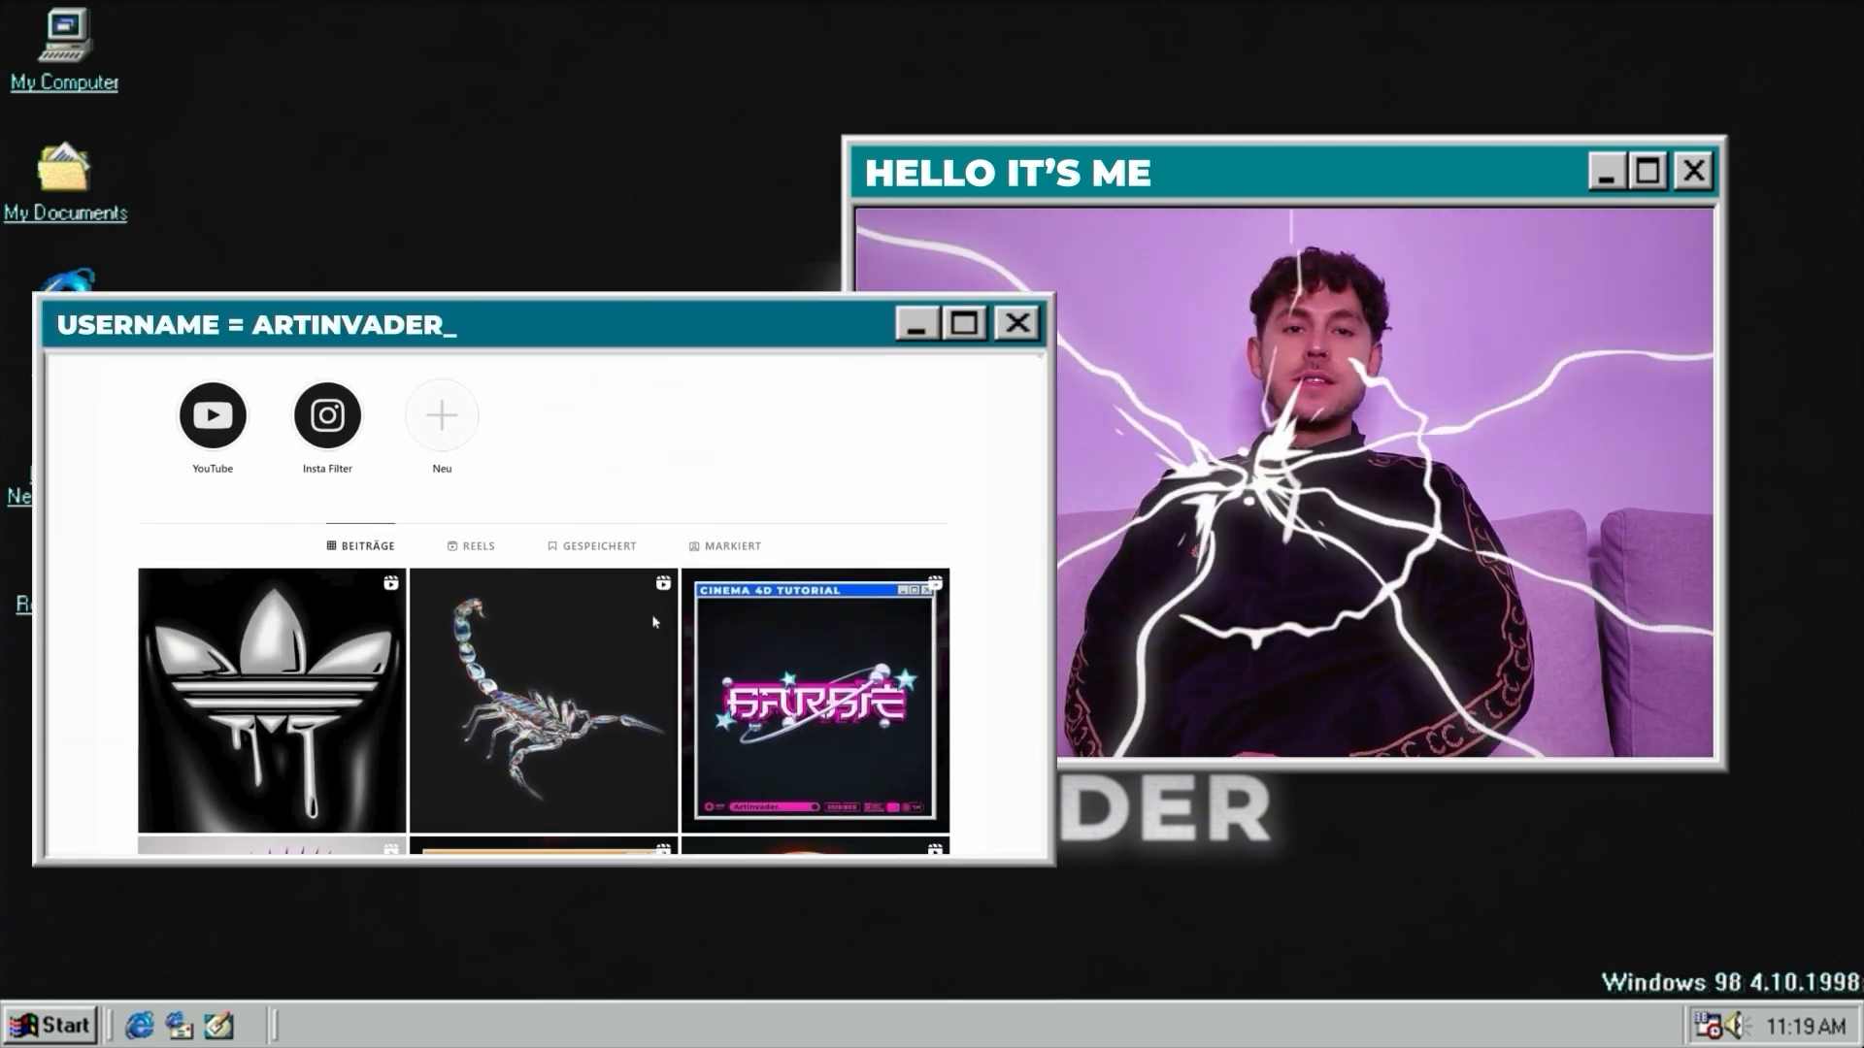
{"action": "scroll", "coordinate": [655, 621], "scroll_direction": "down", "scroll_amount": 3}
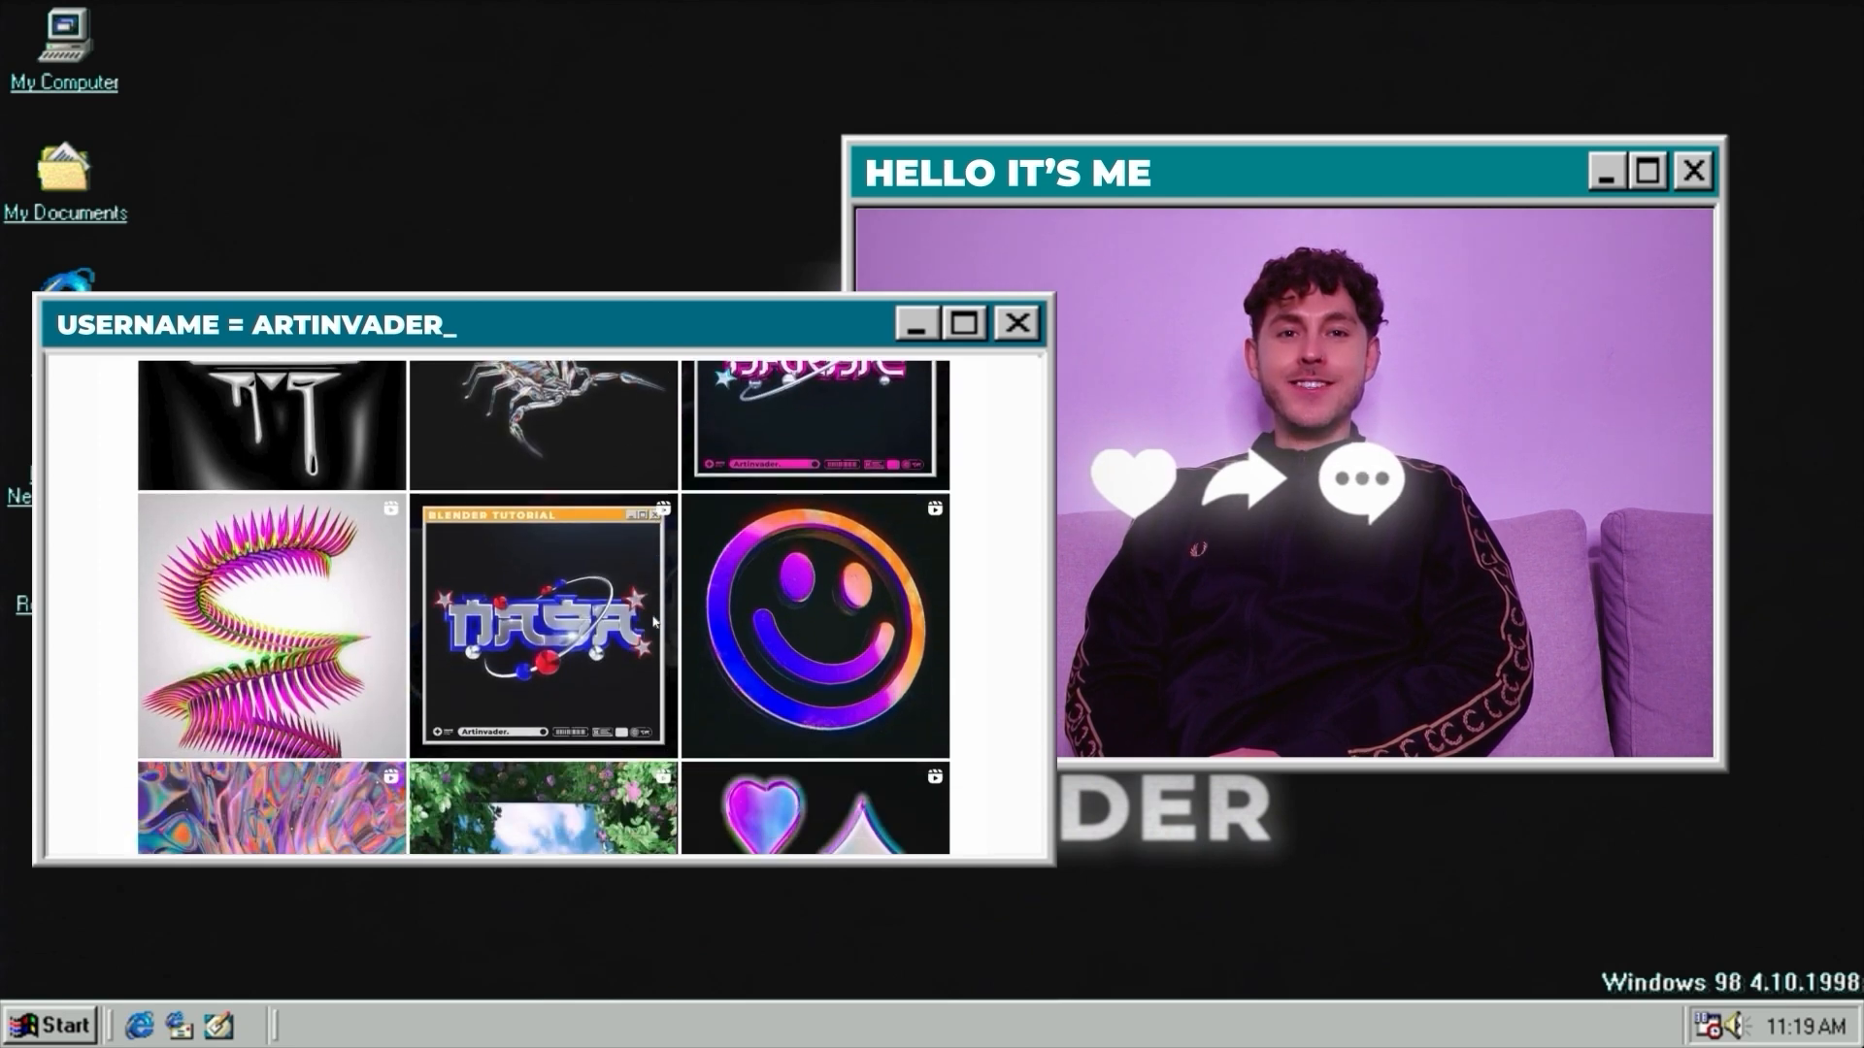
{"action": "scroll", "coordinate": [655, 622], "scroll_direction": "down", "scroll_amount": 3}
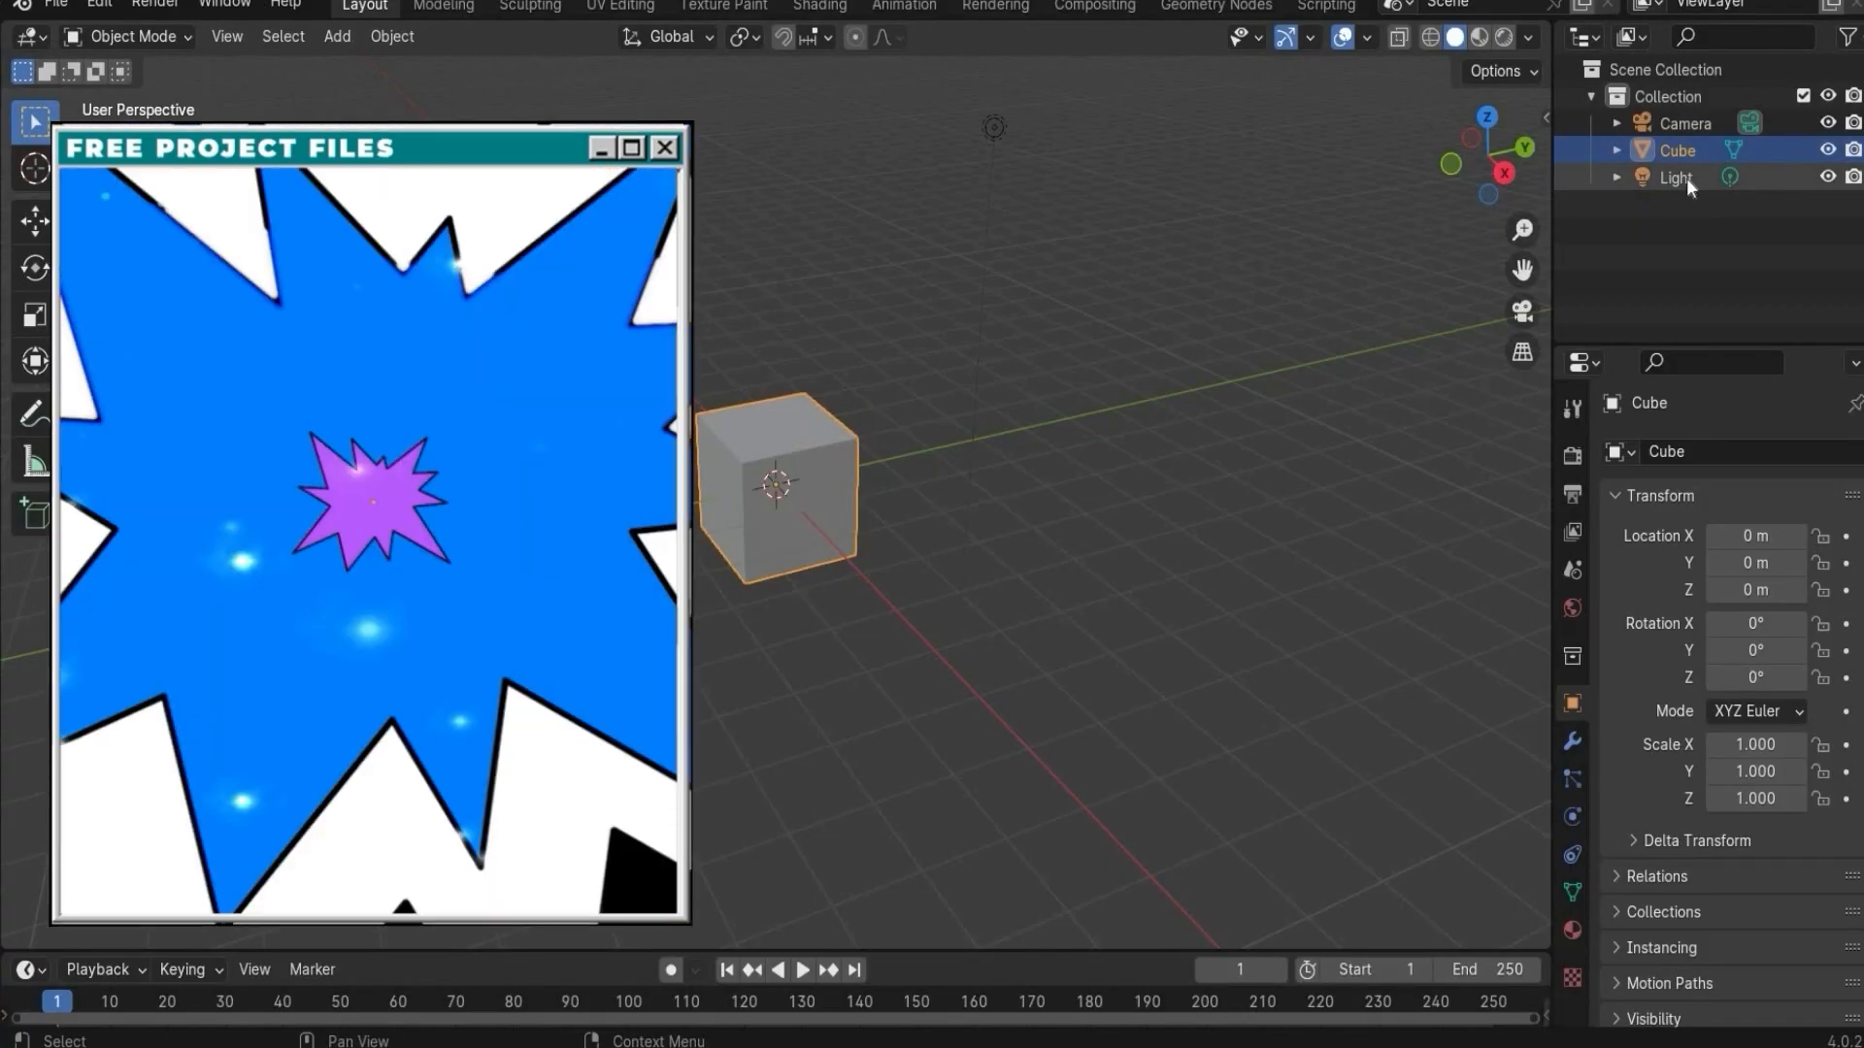
- Delete the default cube, light and camera from the scene
{"action": "left_click", "coordinate": [1686, 179], "text": "ctrl"}
{"action": "key", "text": "Delete"}
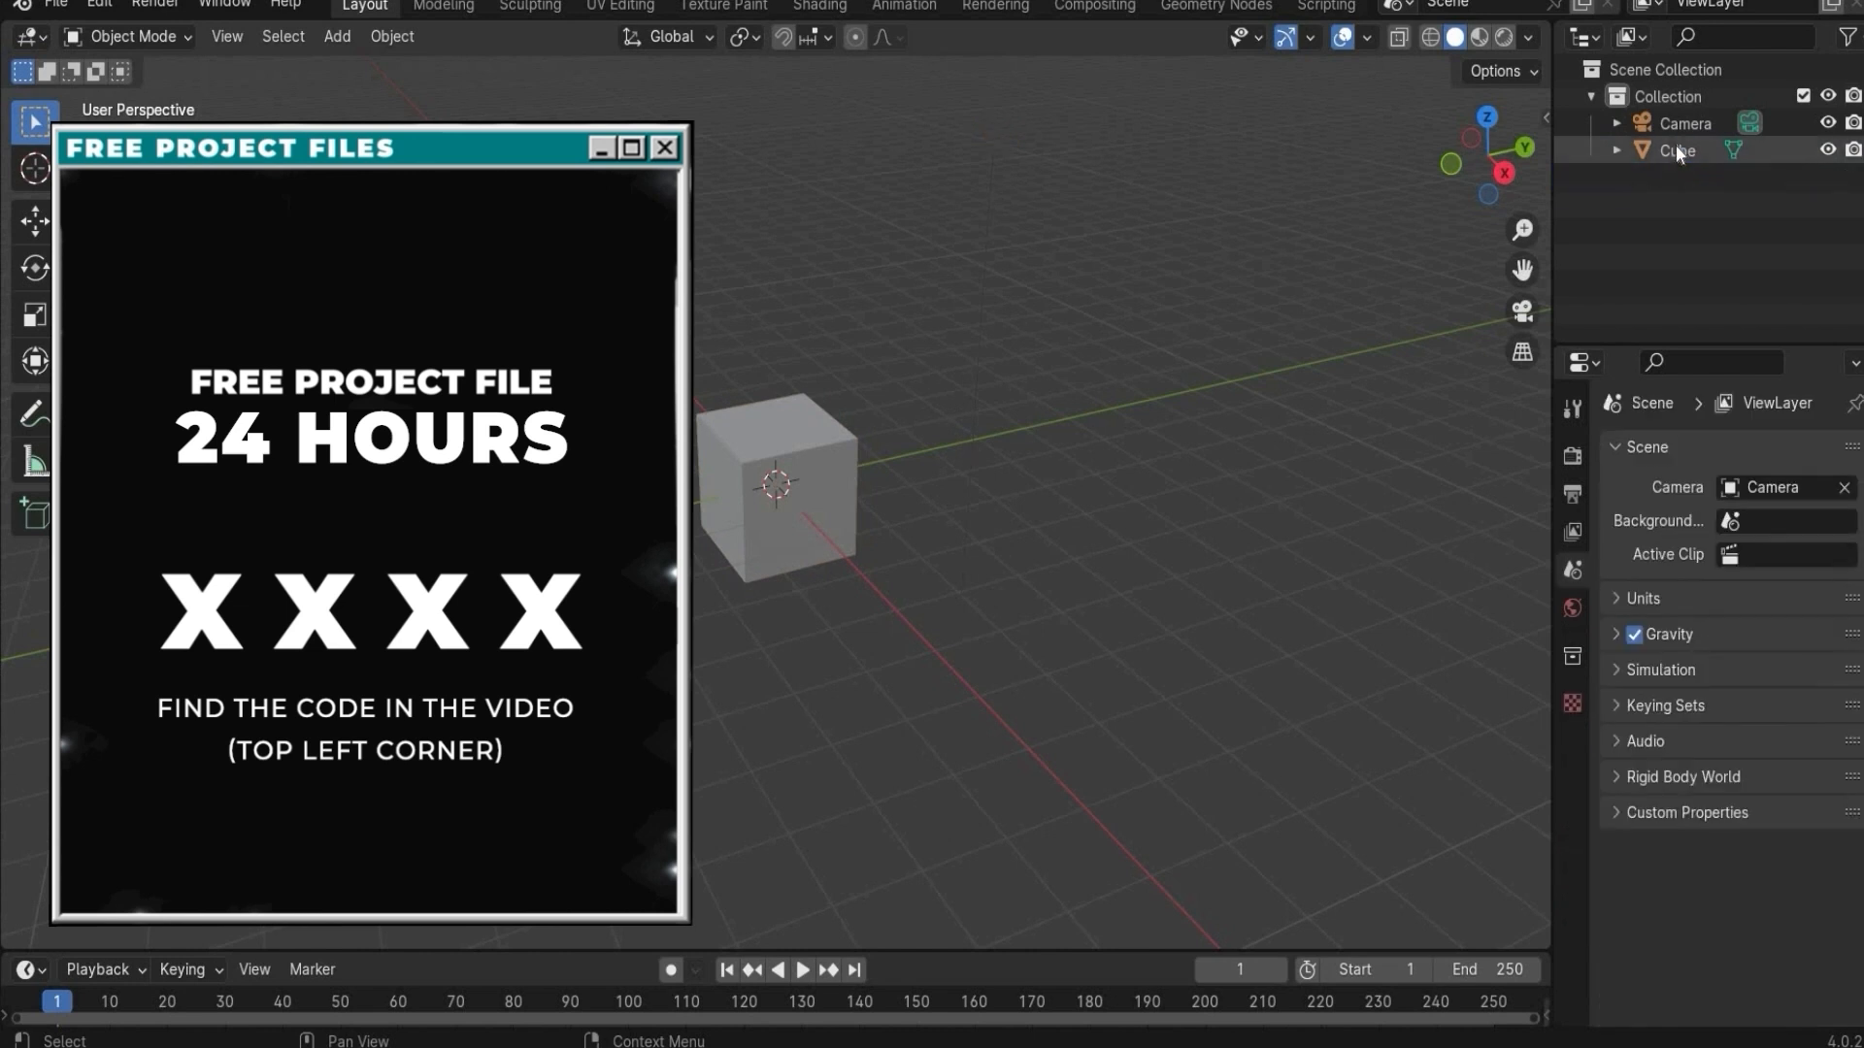
{"action": "left_click", "coordinate": [1680, 130]}
{"action": "key", "text": "Delete"}
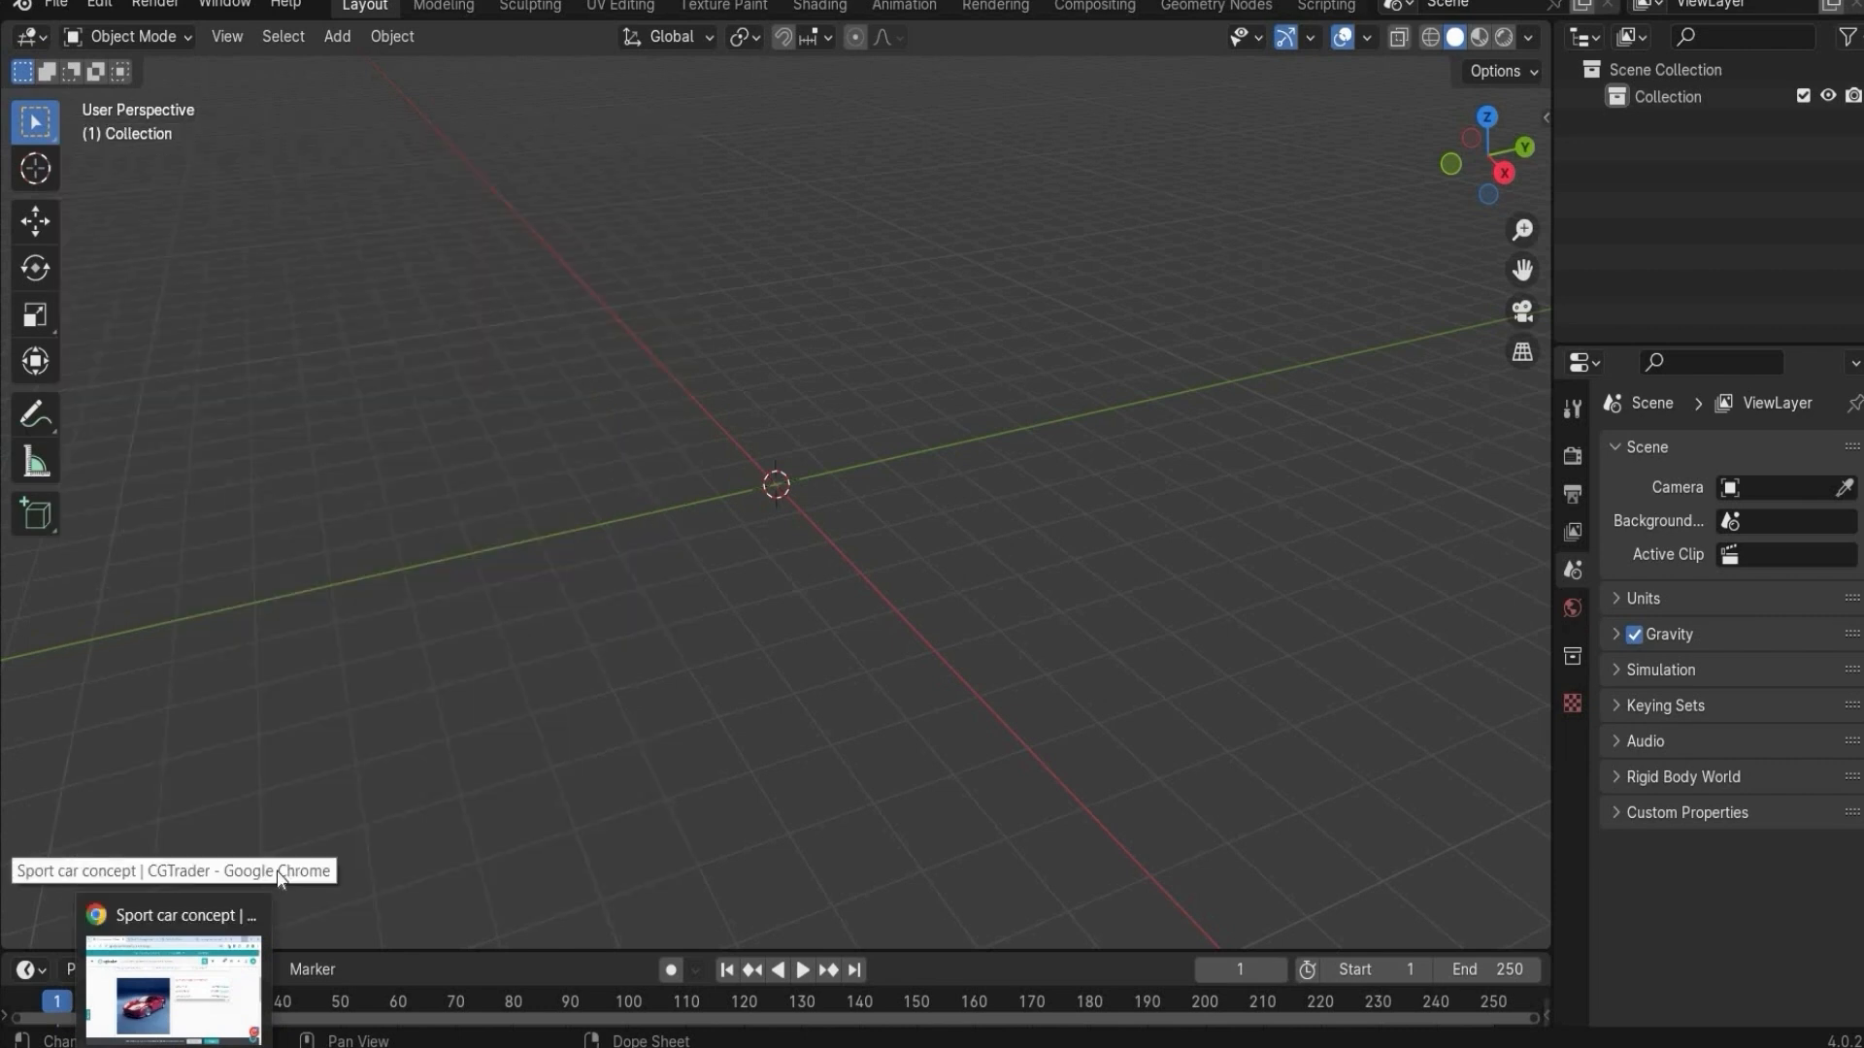
- Switch to Chrome to review the CGTrader car, building, guard rail and streetlamp models, view the reference artwork video, and return to Blender
{"action": "left_click", "coordinate": [174, 985]}
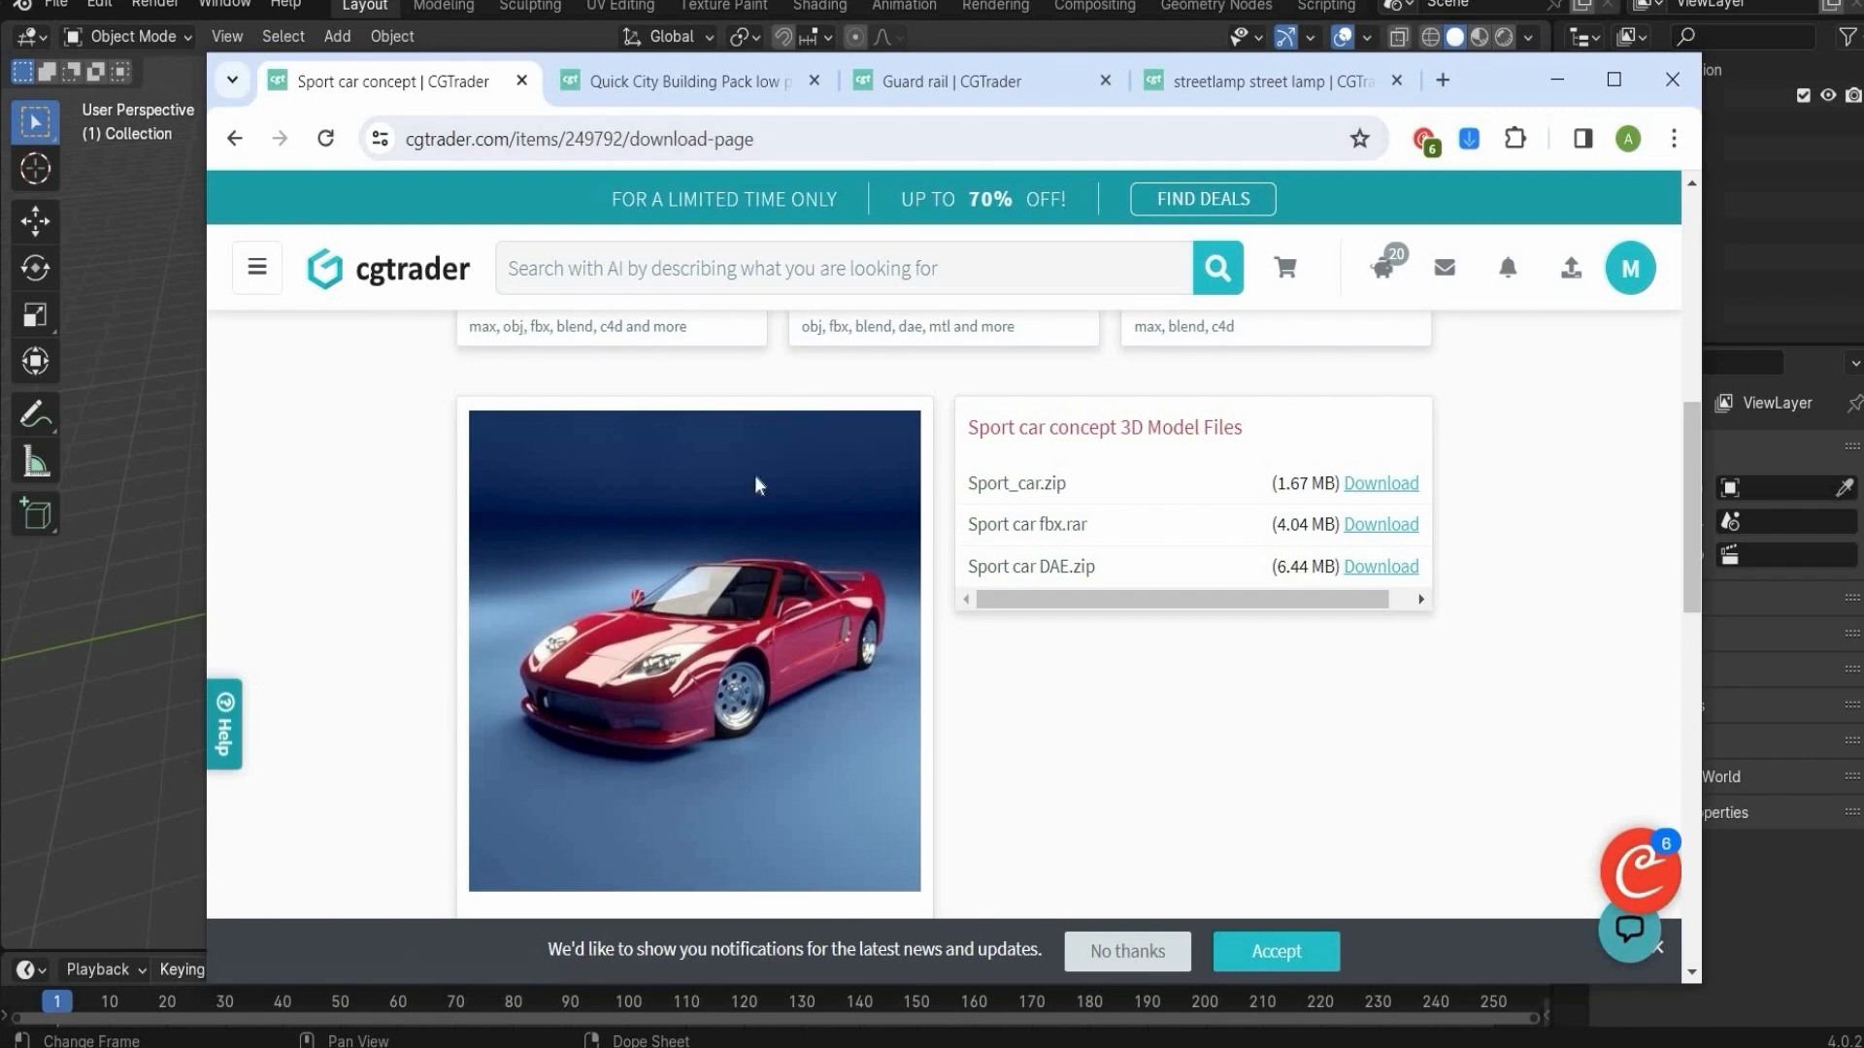
{"action": "key", "text": "ctrl+Tab"}
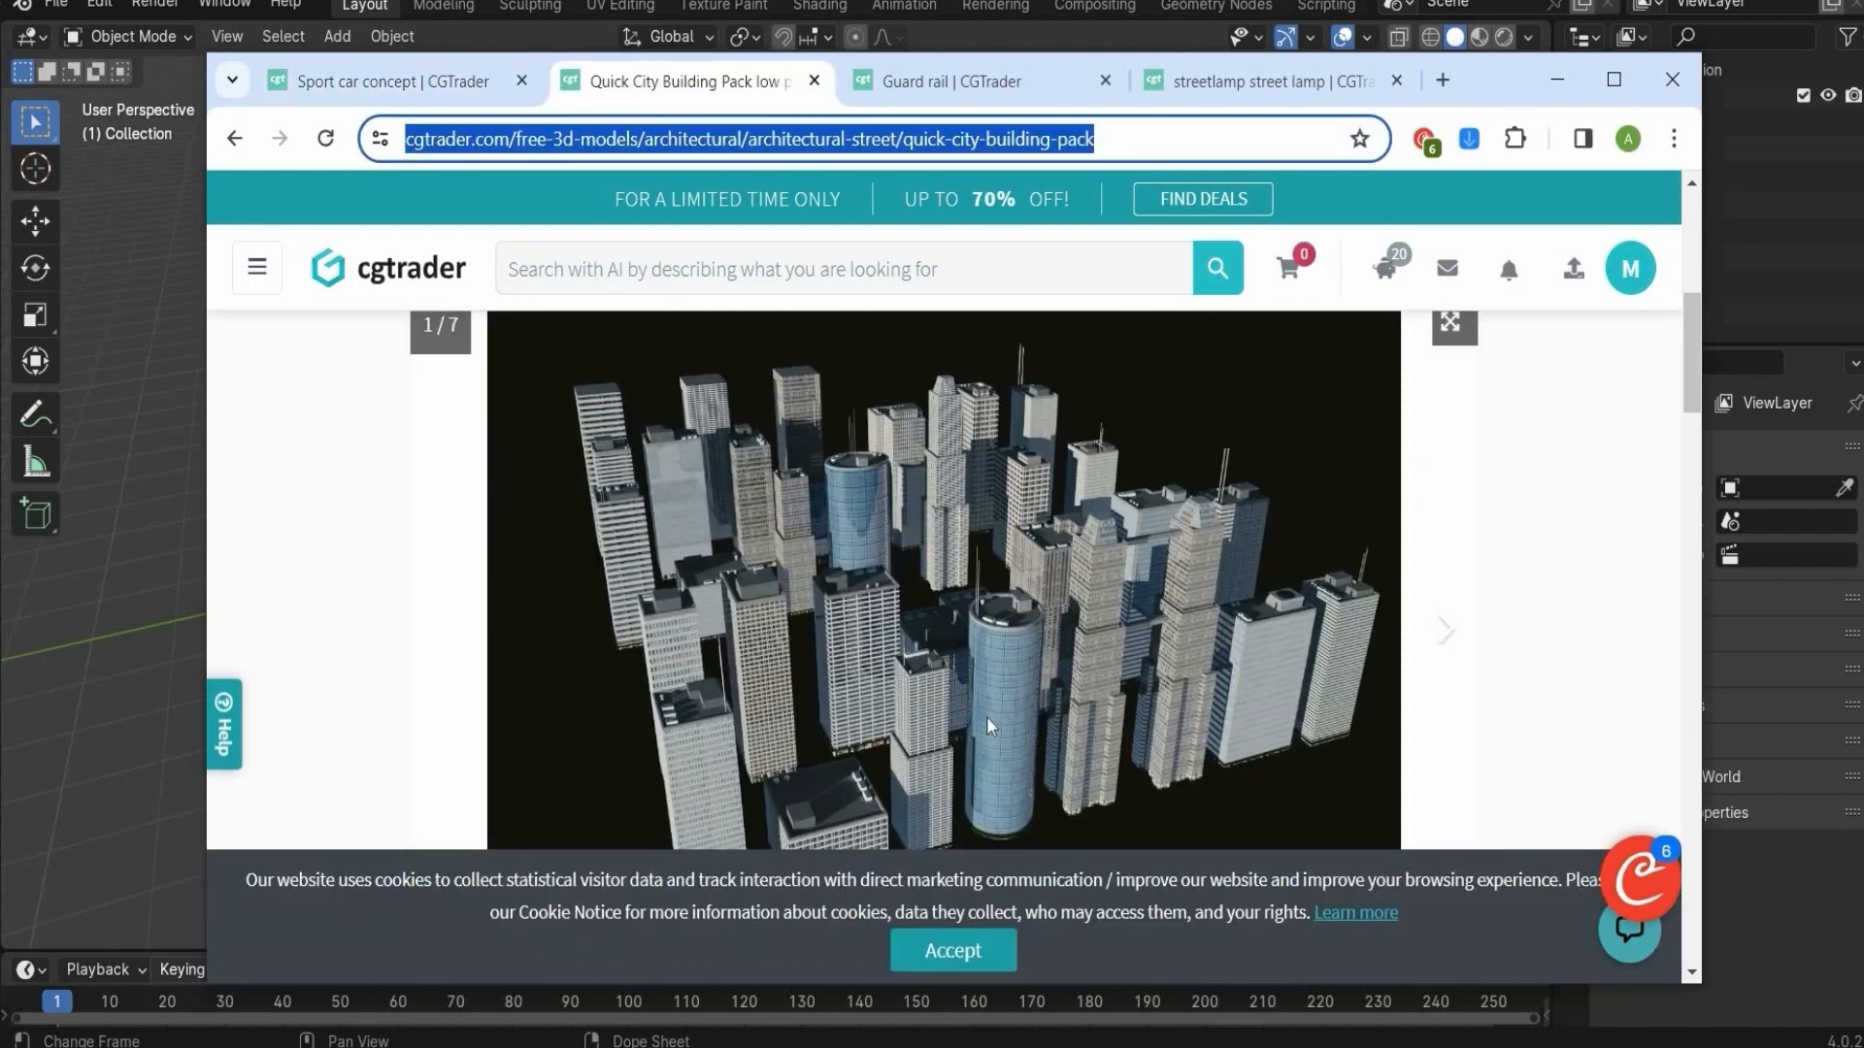
{"action": "key", "text": "ctrl+Tab"}
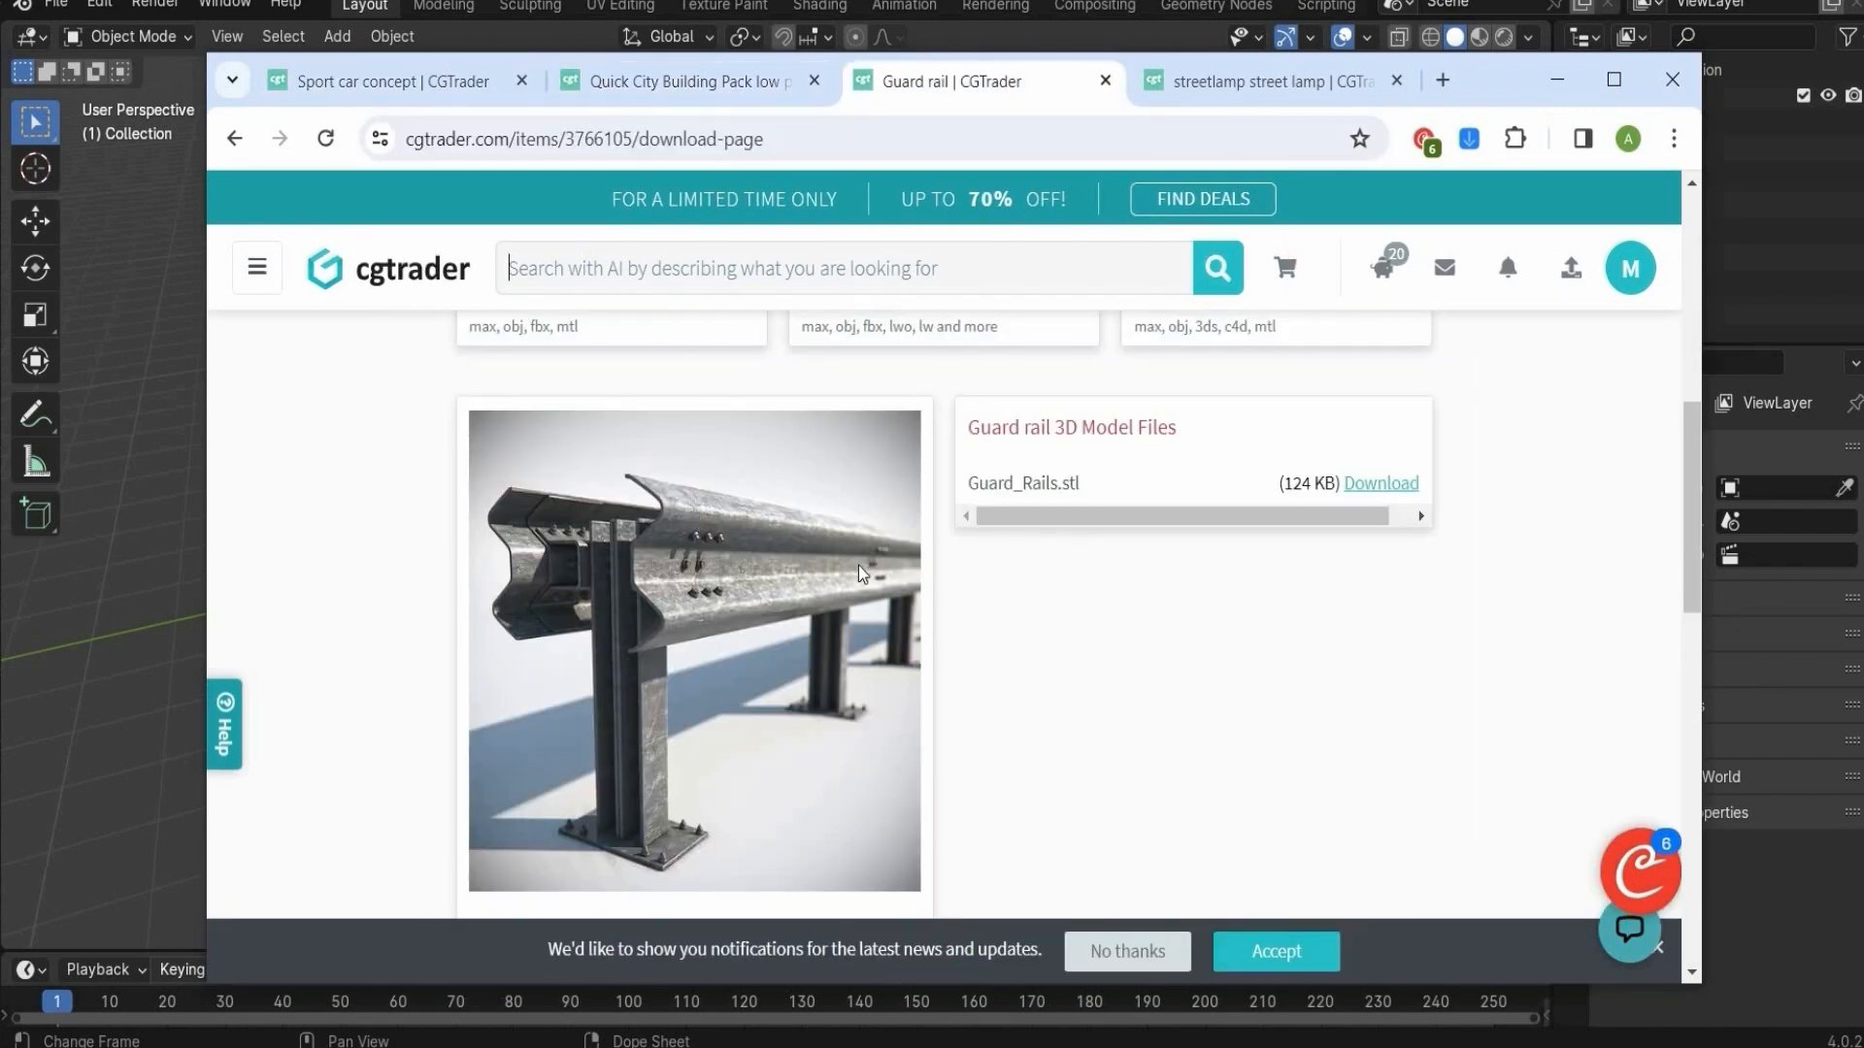
{"action": "key", "text": "ctrl+Tab"}
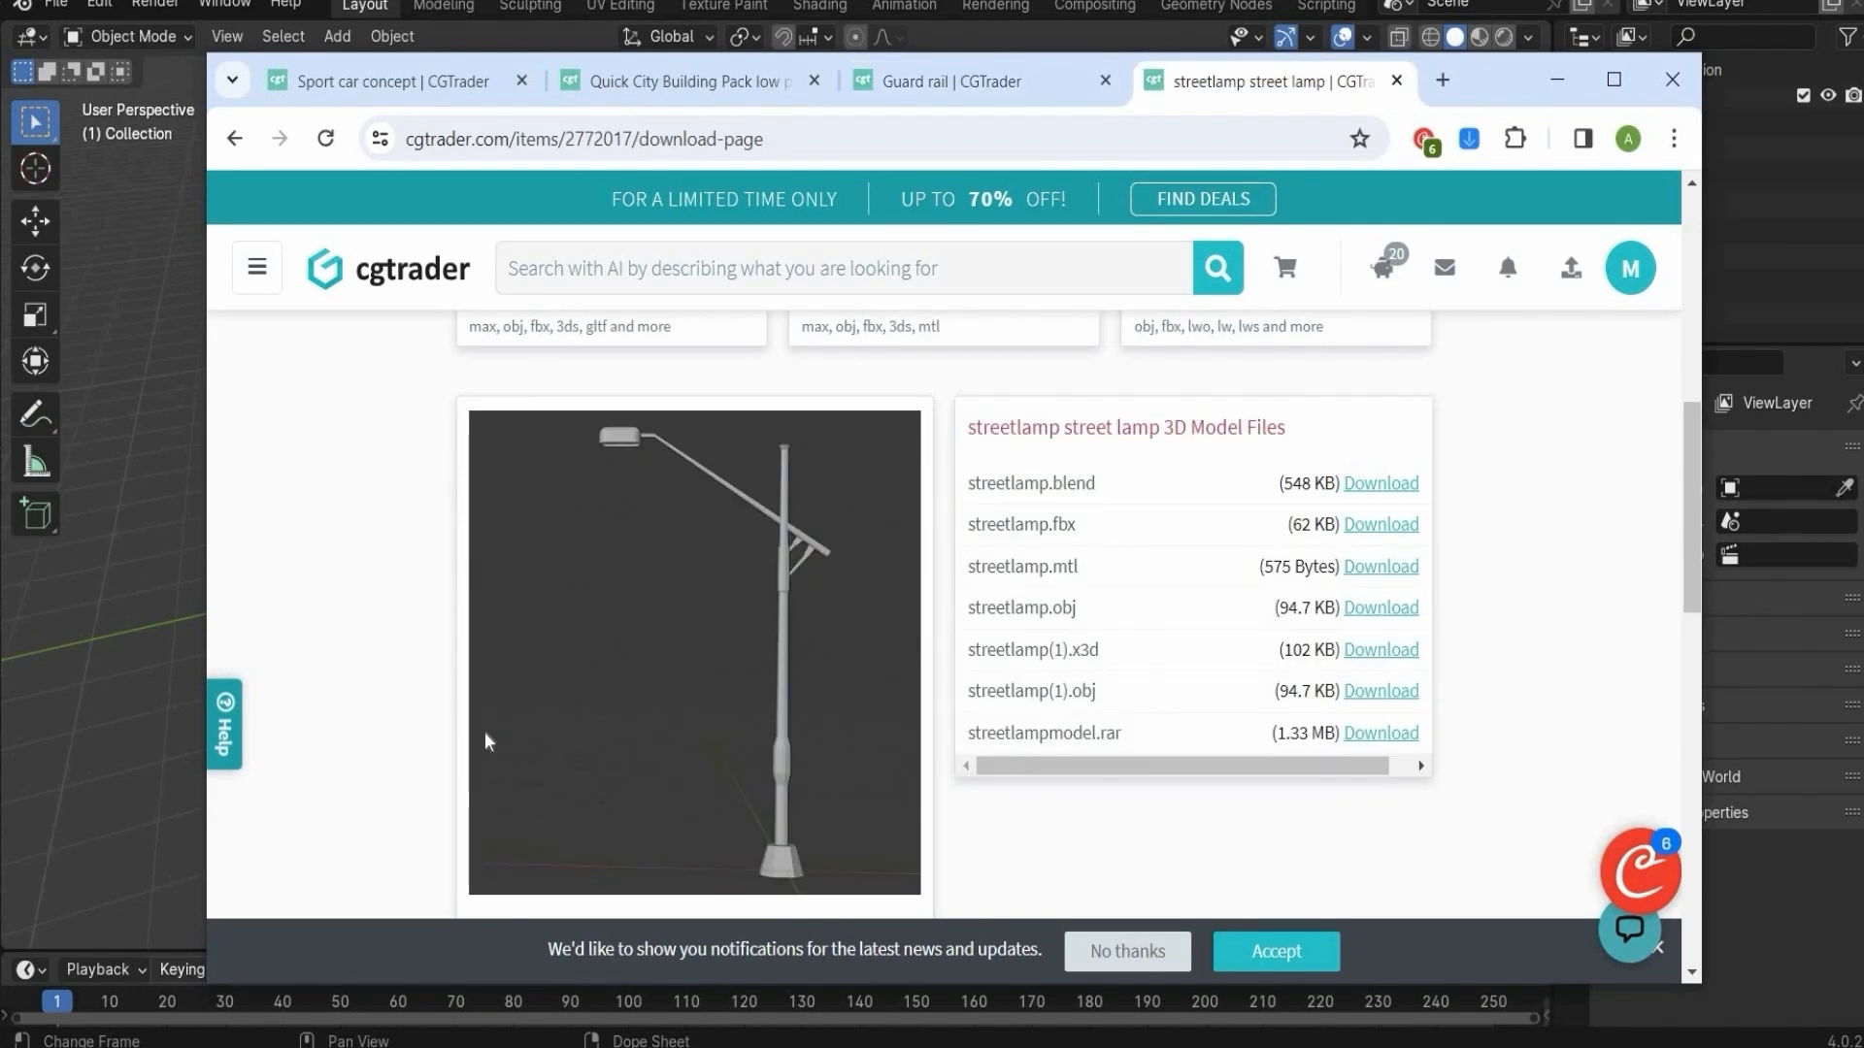
{"action": "left_click", "coordinate": [1557, 79]}
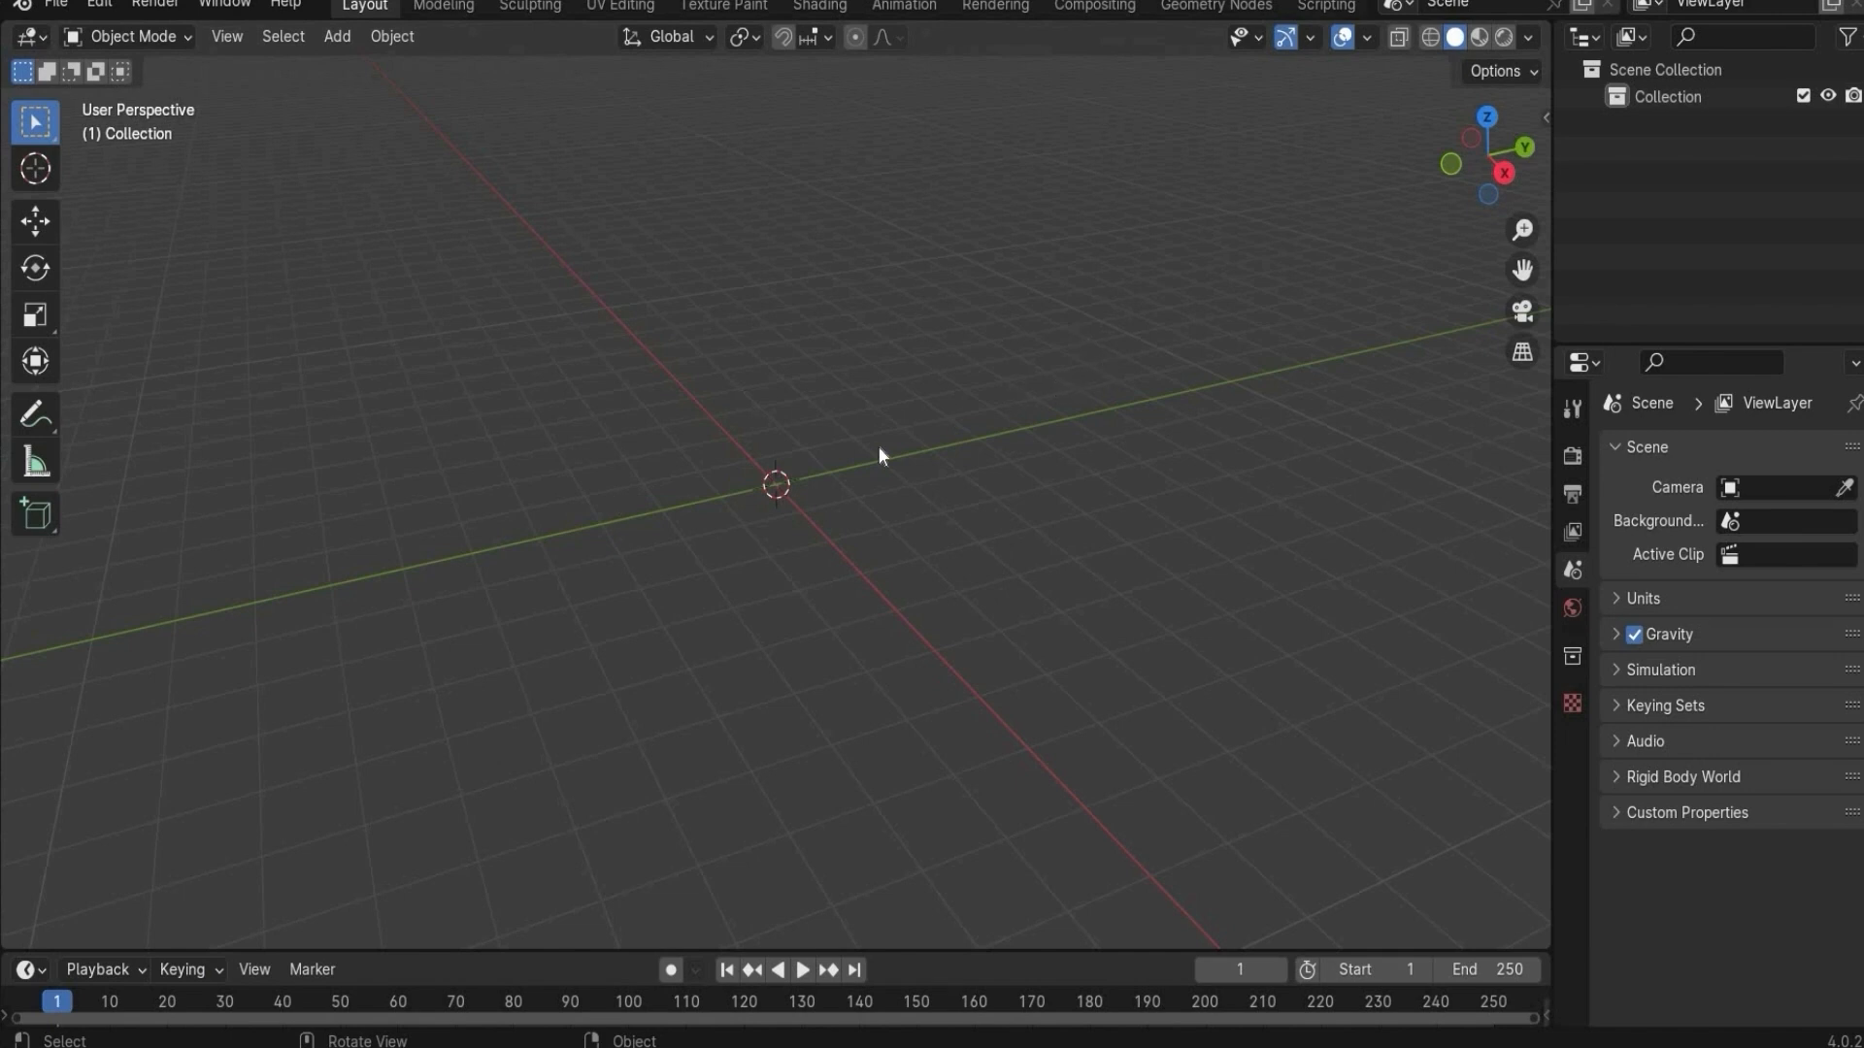
{"action": "key", "text": "alt+Tab"}
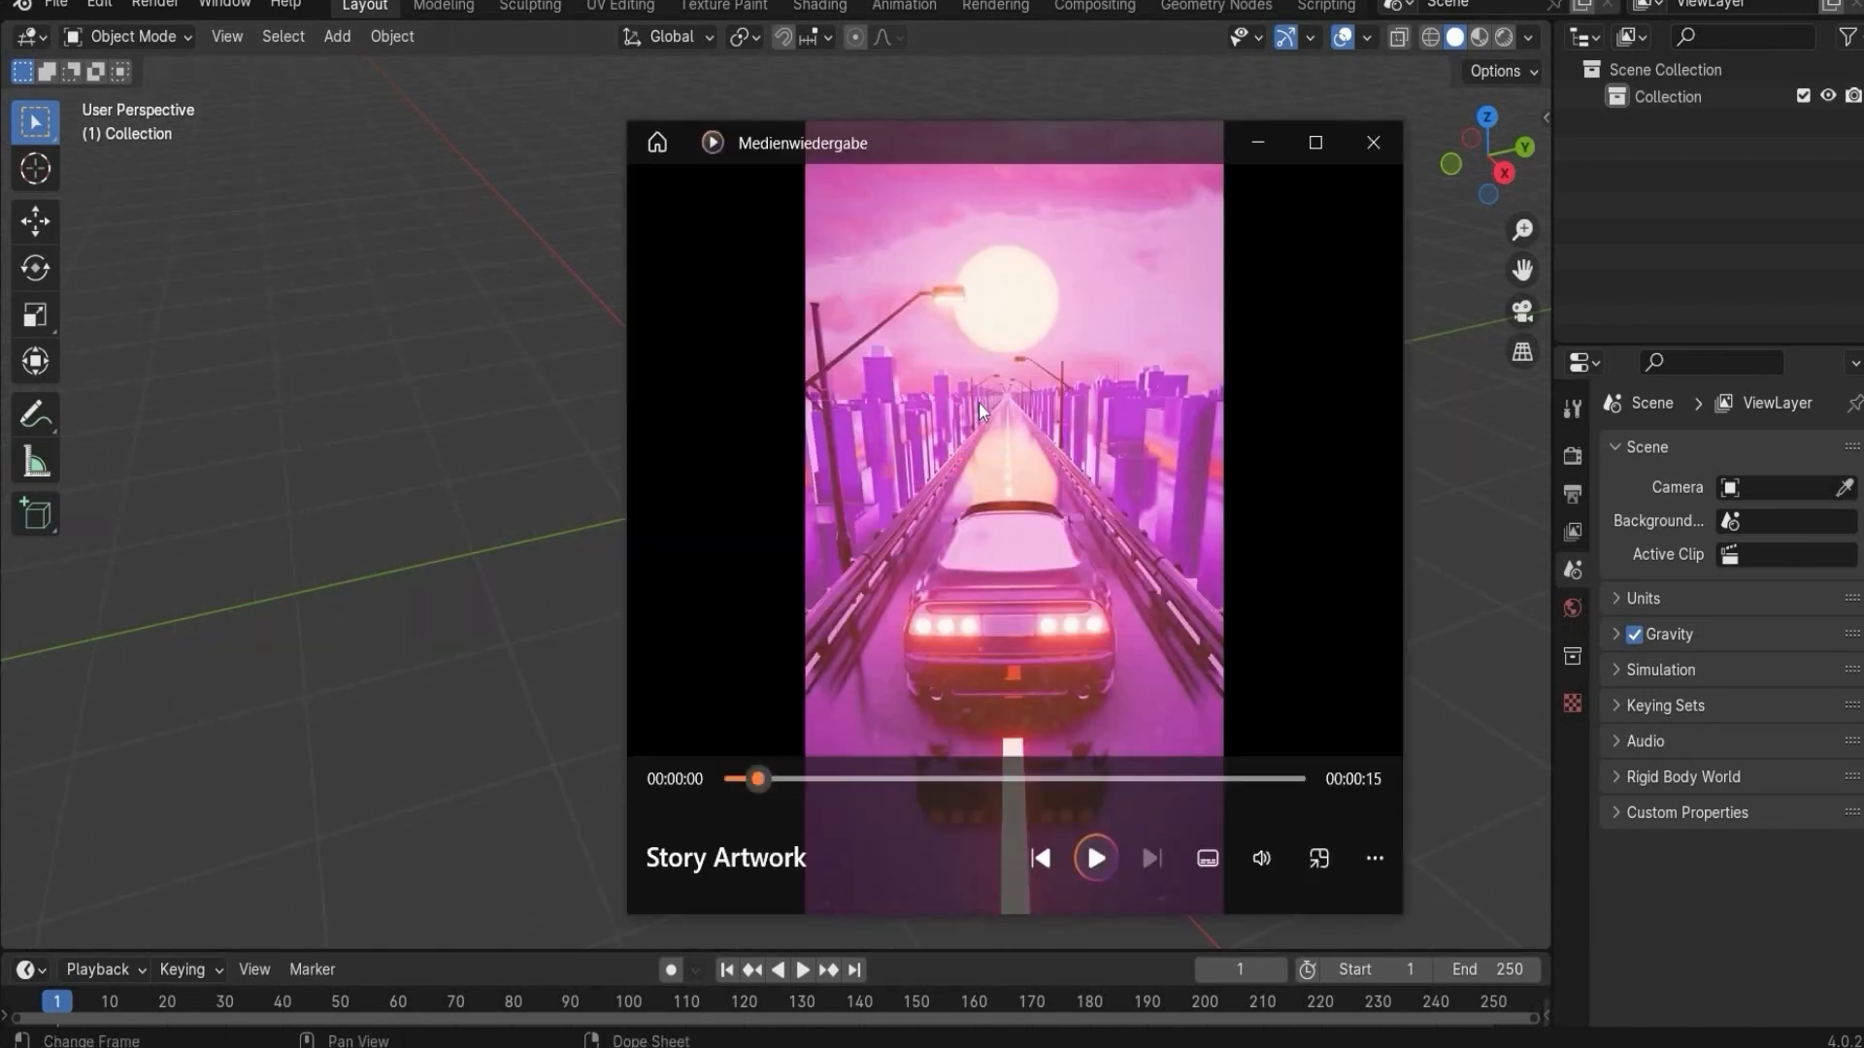
{"action": "left_click", "coordinate": [1258, 146]}
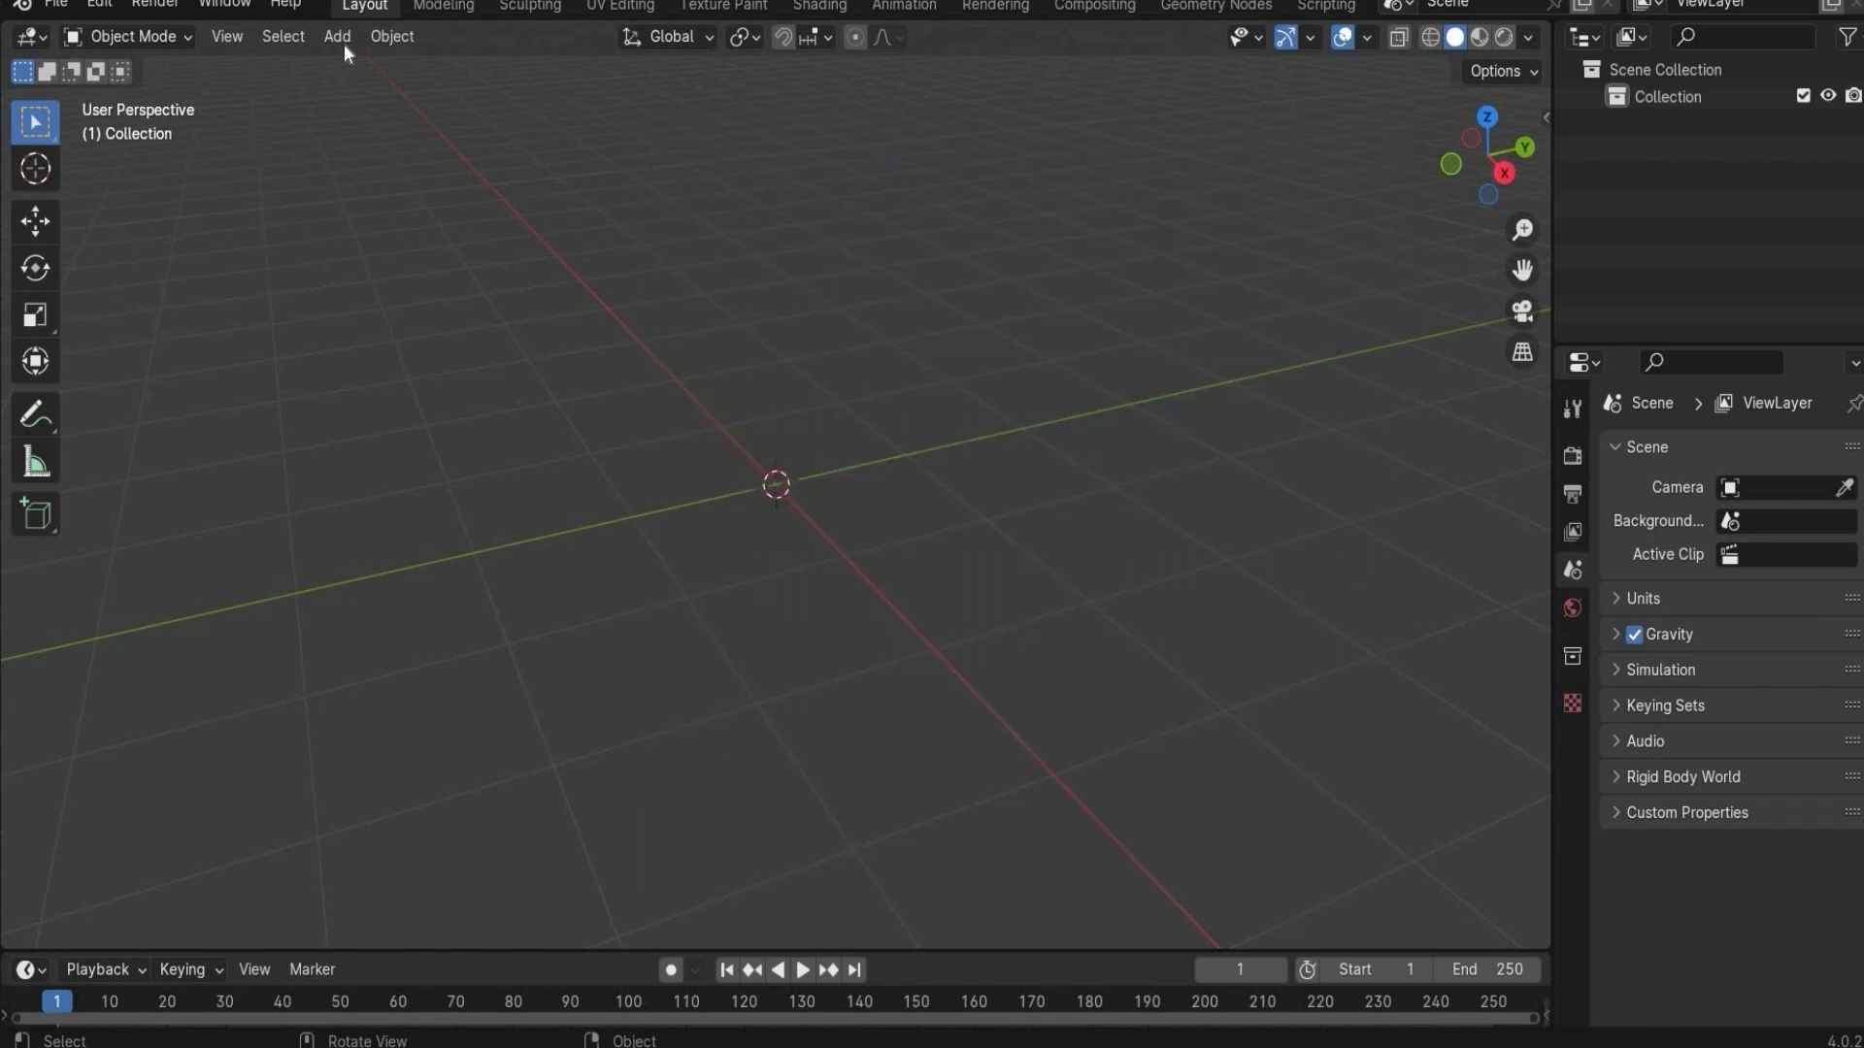
- Add a plane for the road with Y location 240 m, X scale 5 and Y scale 250
{"action": "left_click", "coordinate": [337, 37]}
{"action": "mouse_move", "coordinate": [427, 67]}
{"action": "left_click", "coordinate": [587, 66]}
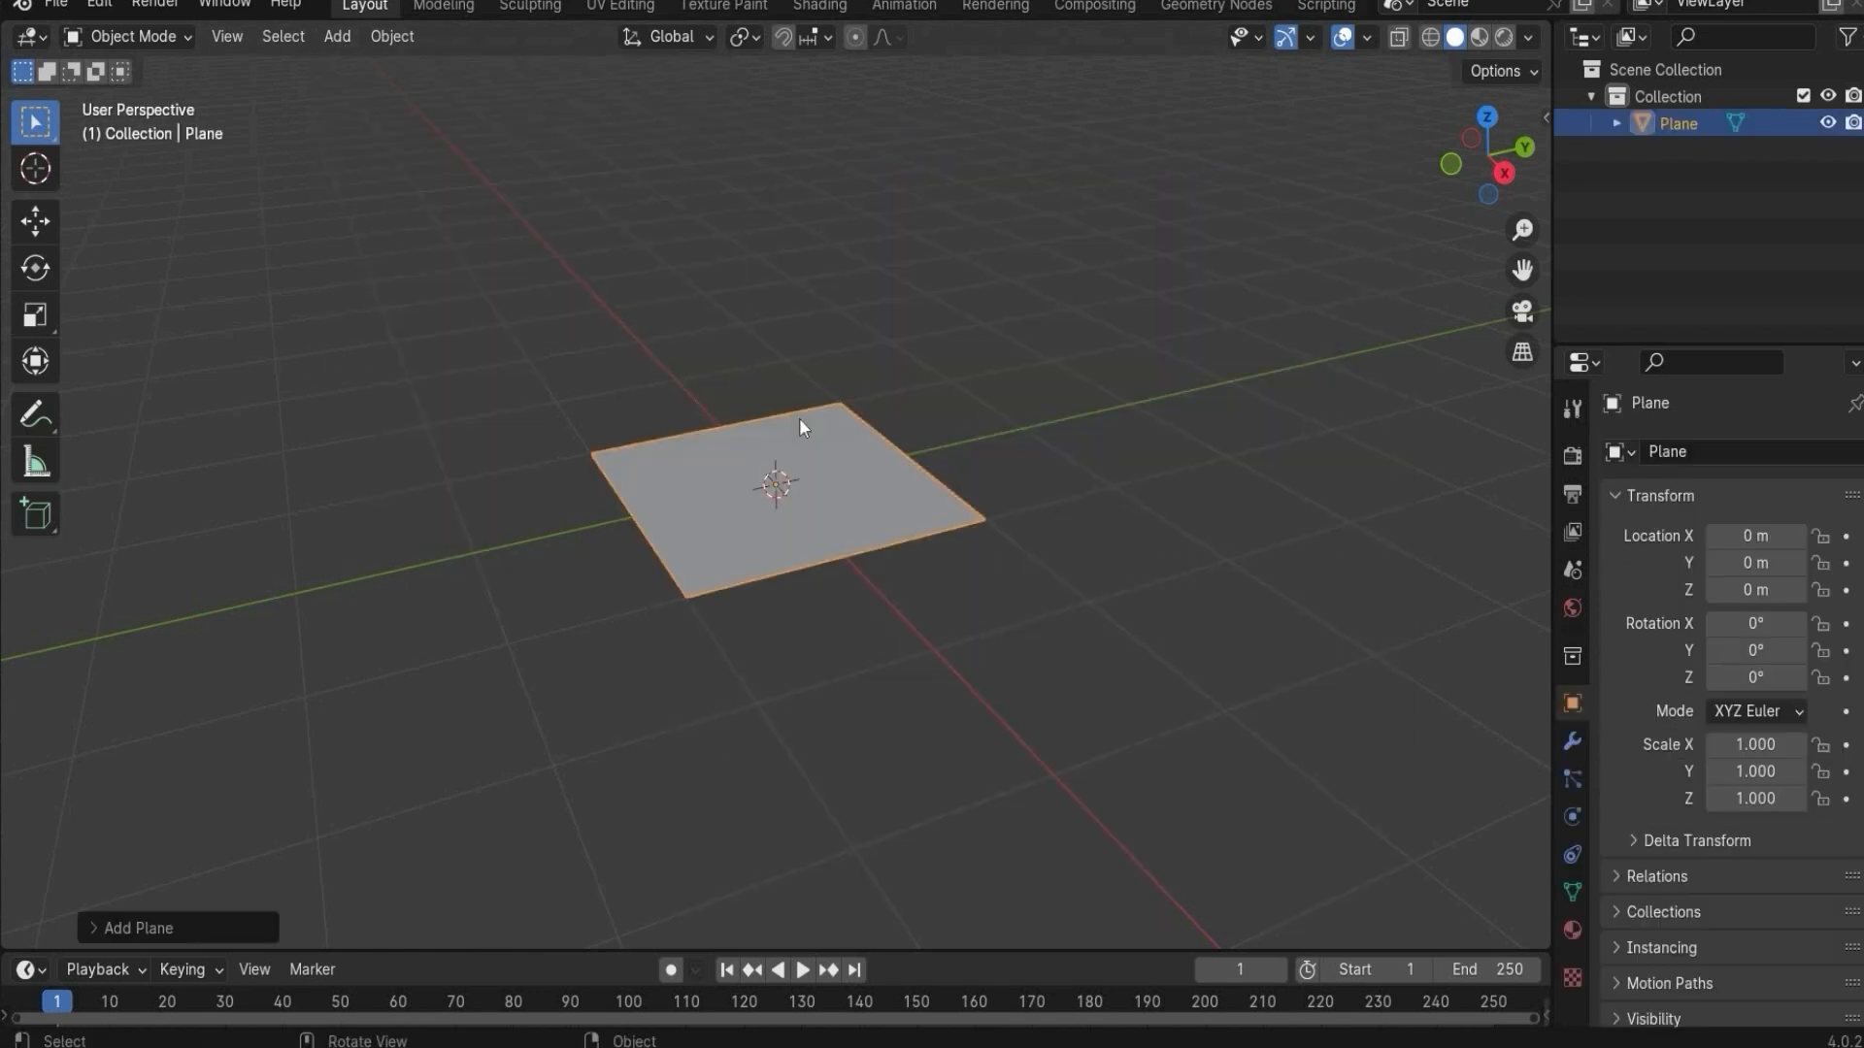
{"action": "left_click", "coordinate": [1546, 117]}
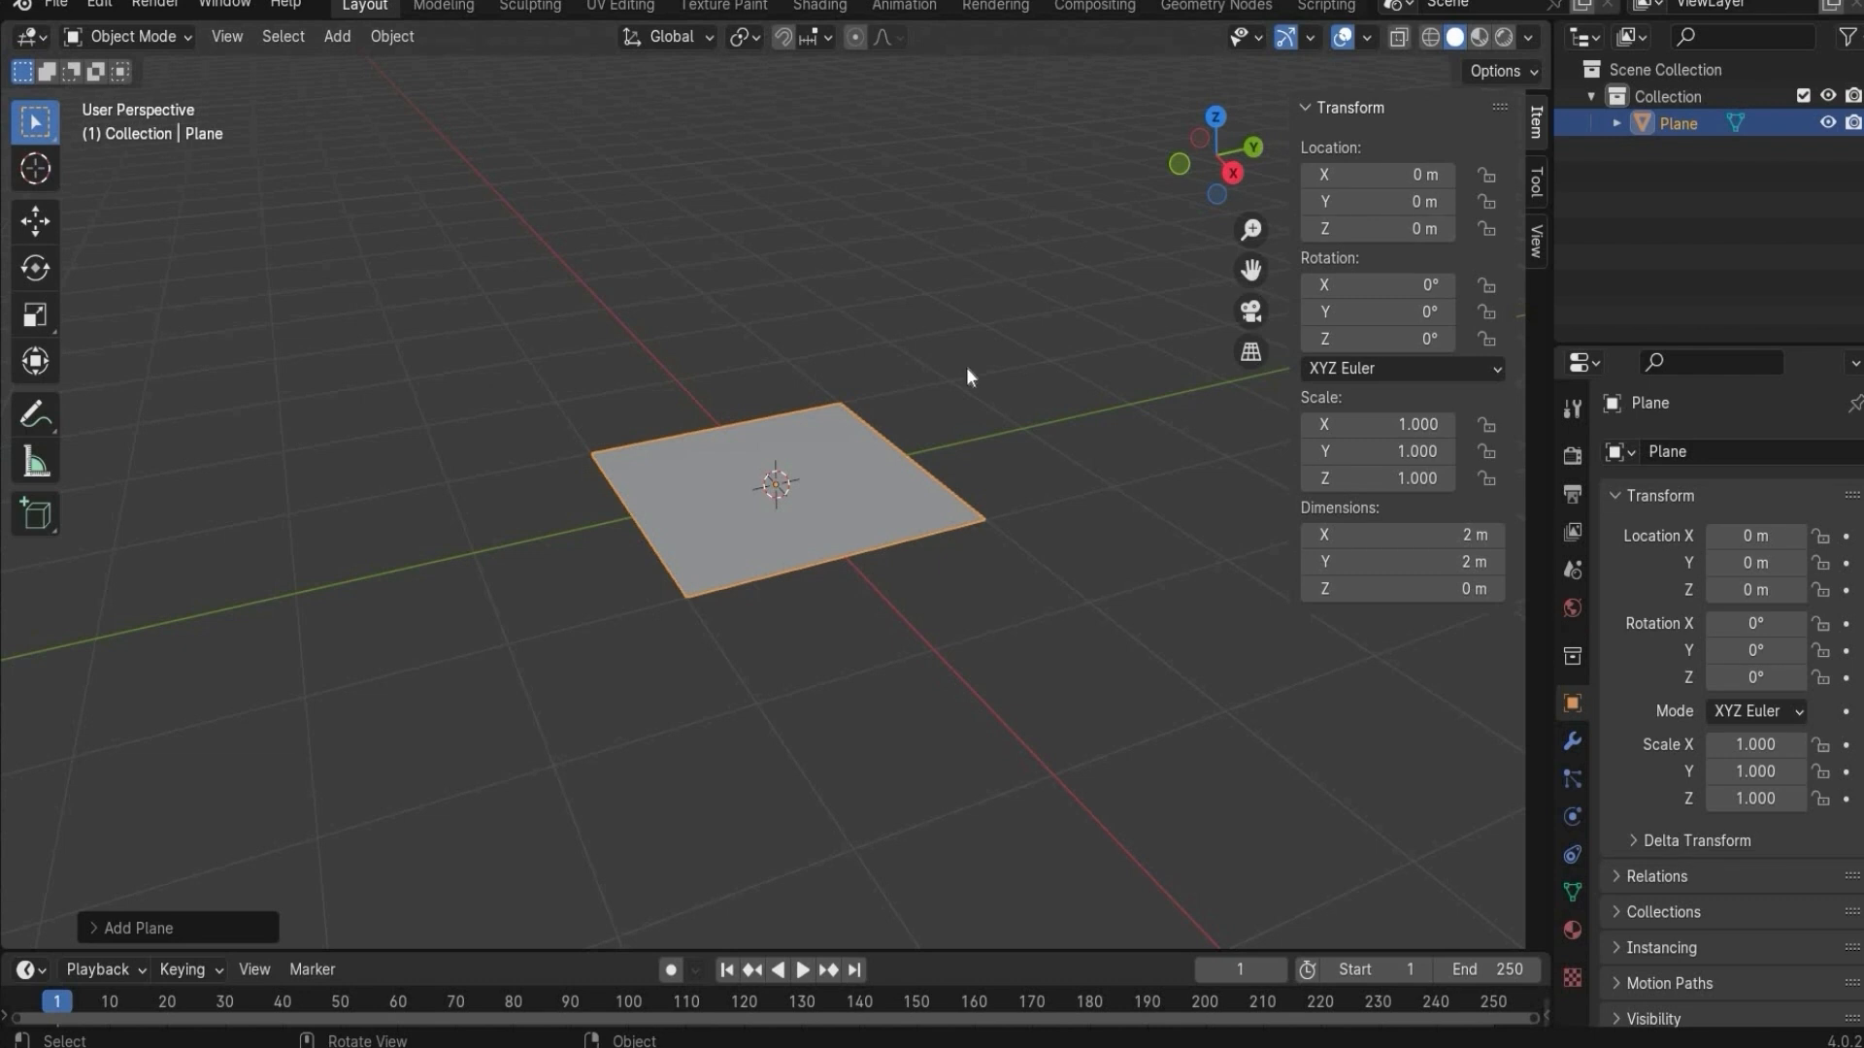
{"action": "scroll", "coordinate": [968, 375], "scroll_direction": "down", "scroll_amount": 2}
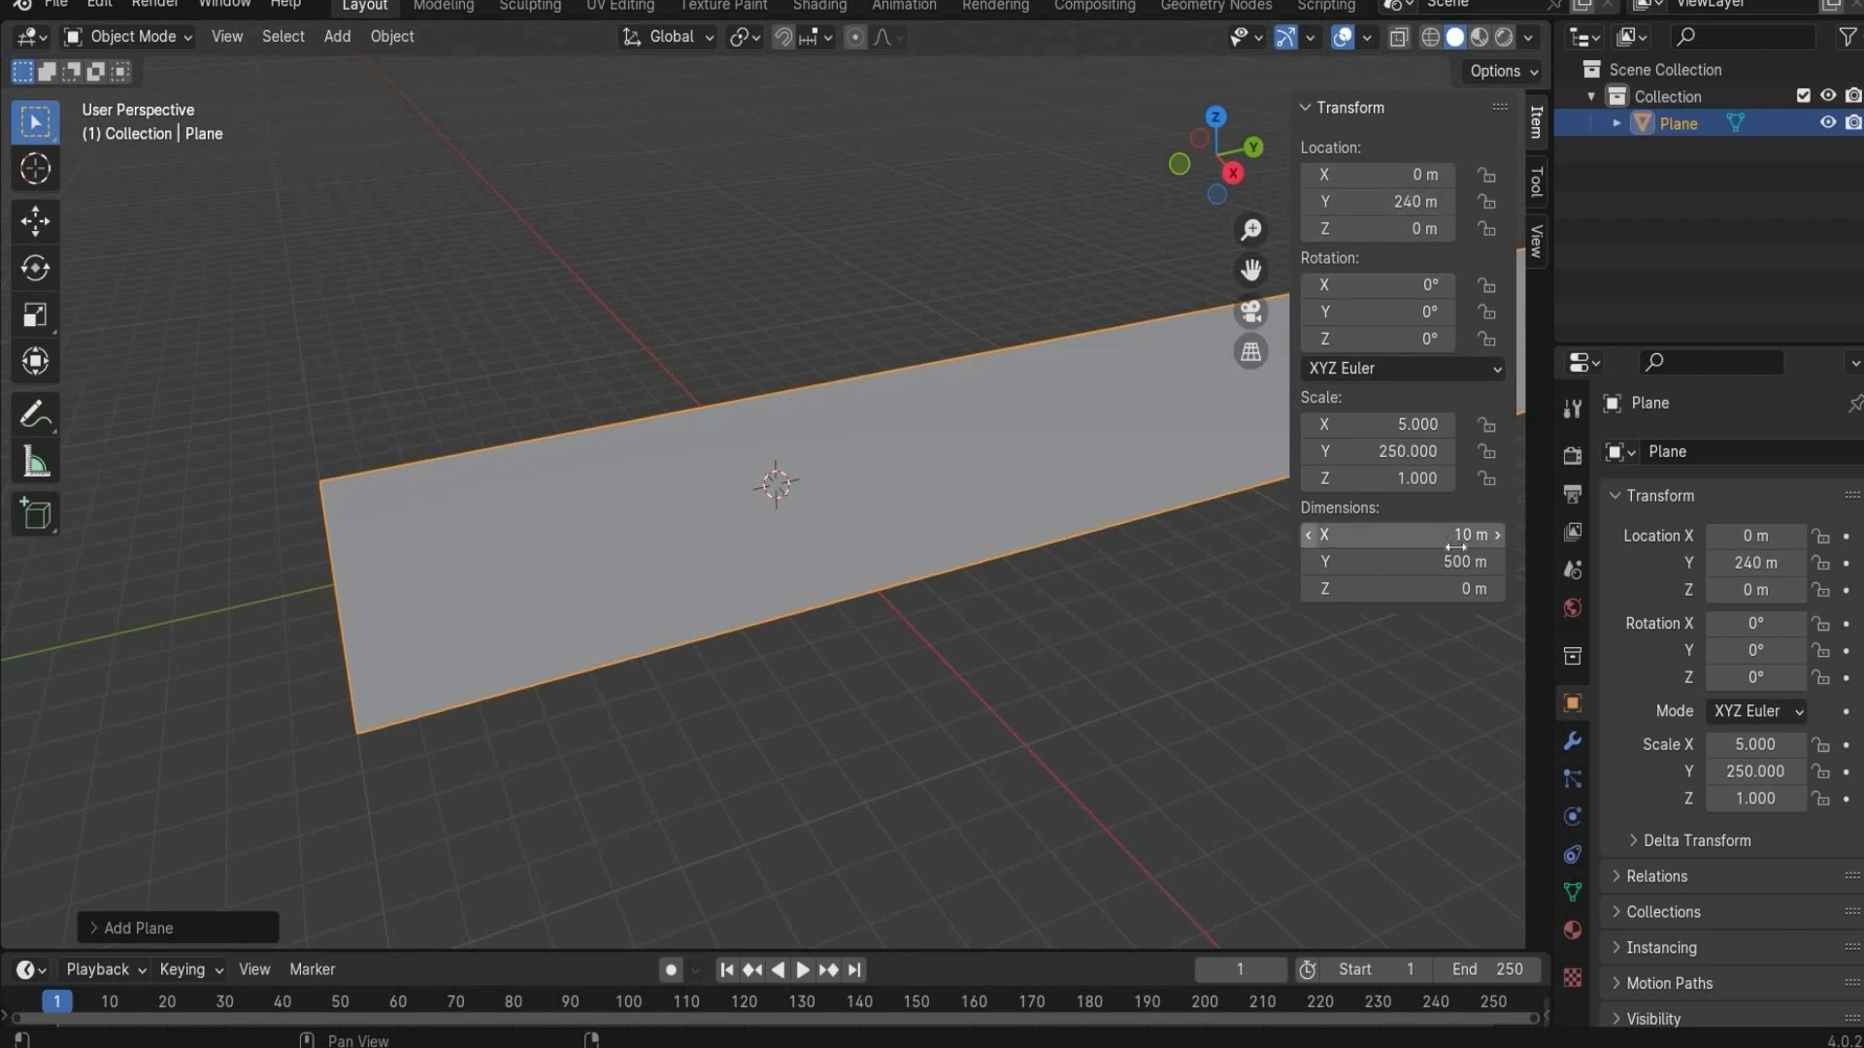
{"action": "middle_click_drag", "start_coordinate": [590, 485], "coordinate": [1819, 450]}
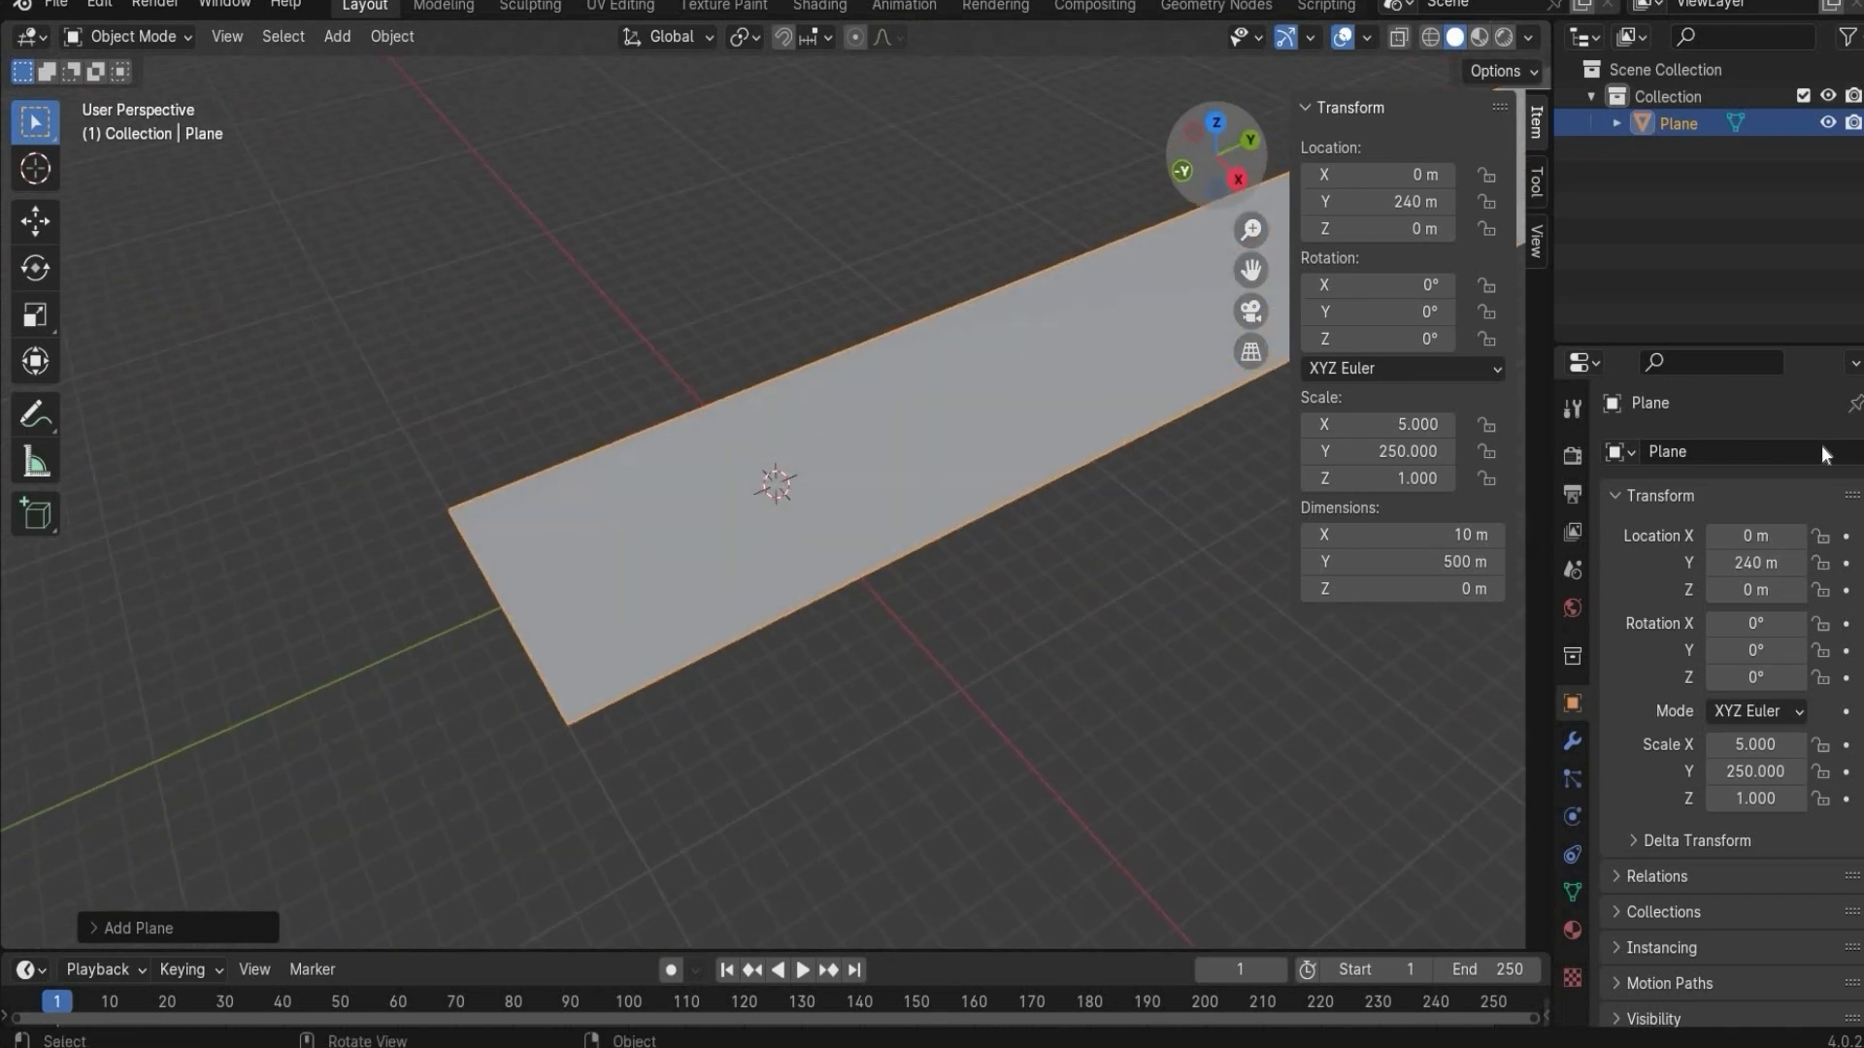
- Add a second plane for the lane marking and set its Y location to -9 m
{"action": "left_click", "coordinate": [335, 37]}
{"action": "mouse_move", "coordinate": [377, 67]}
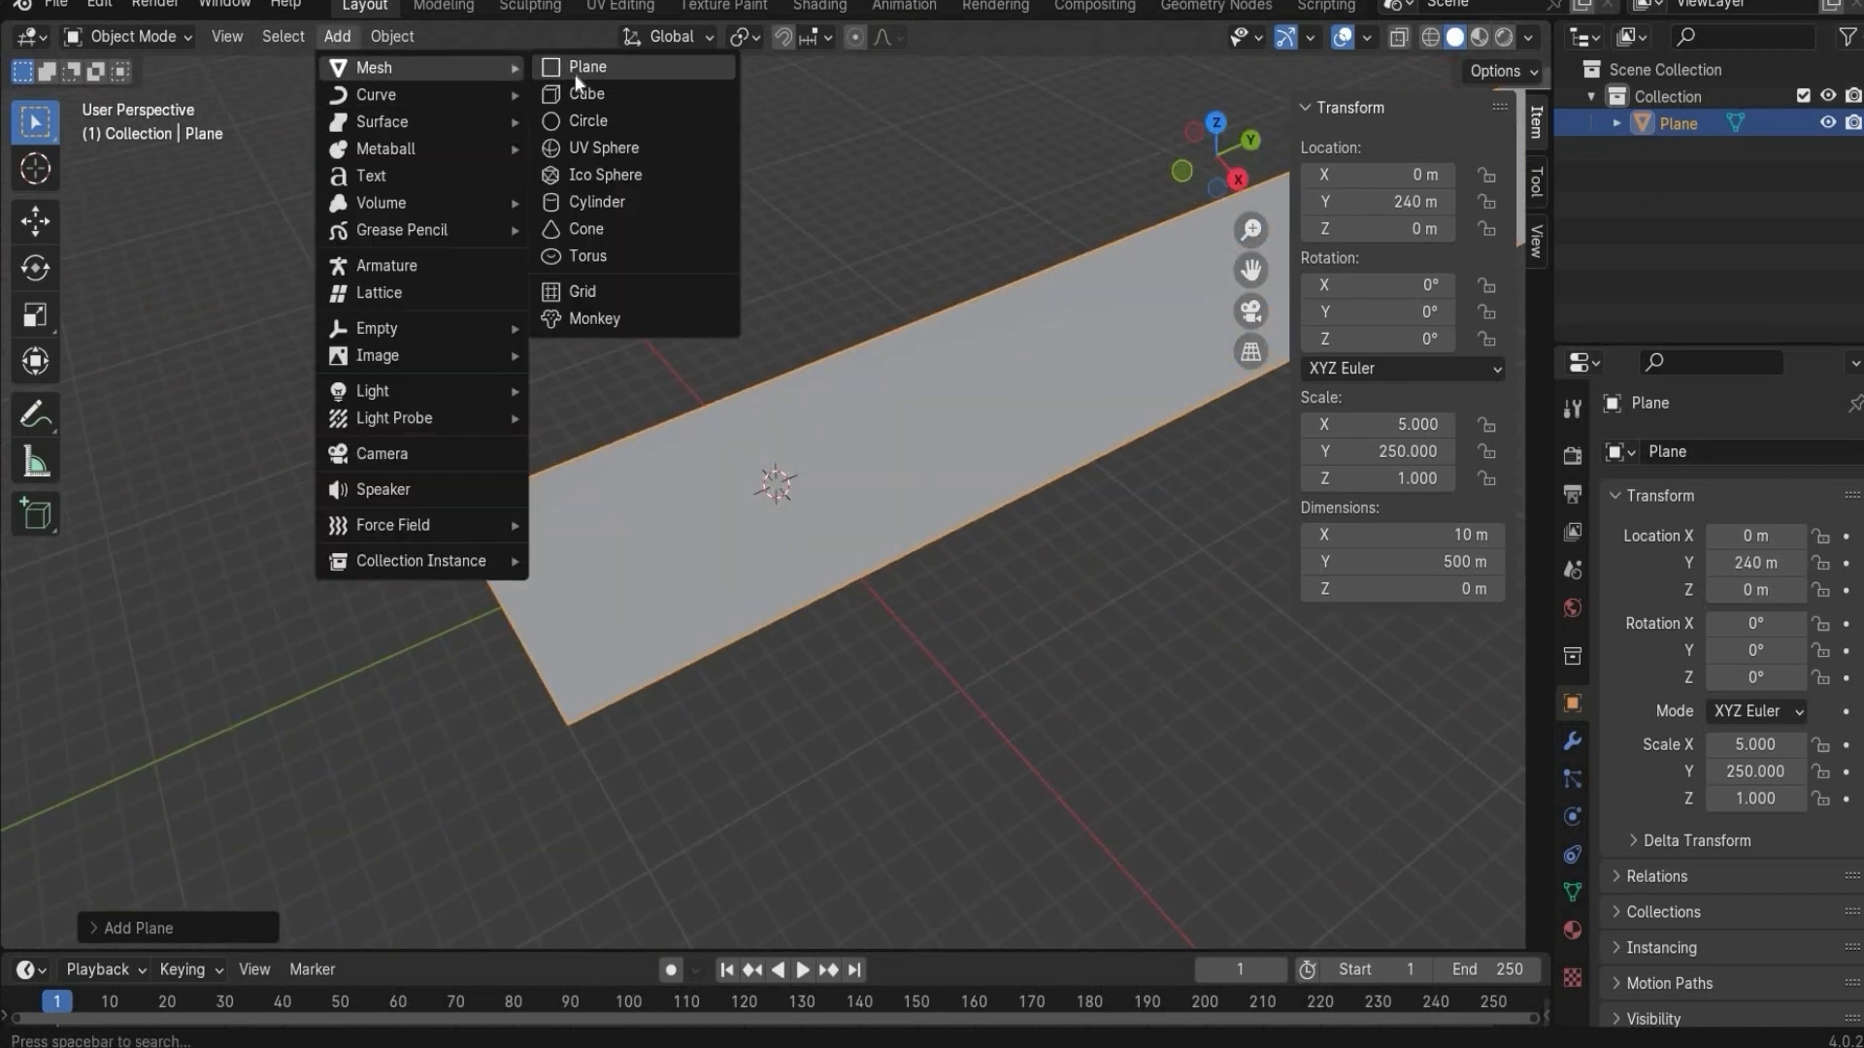
{"action": "left_click", "coordinate": [574, 70]}
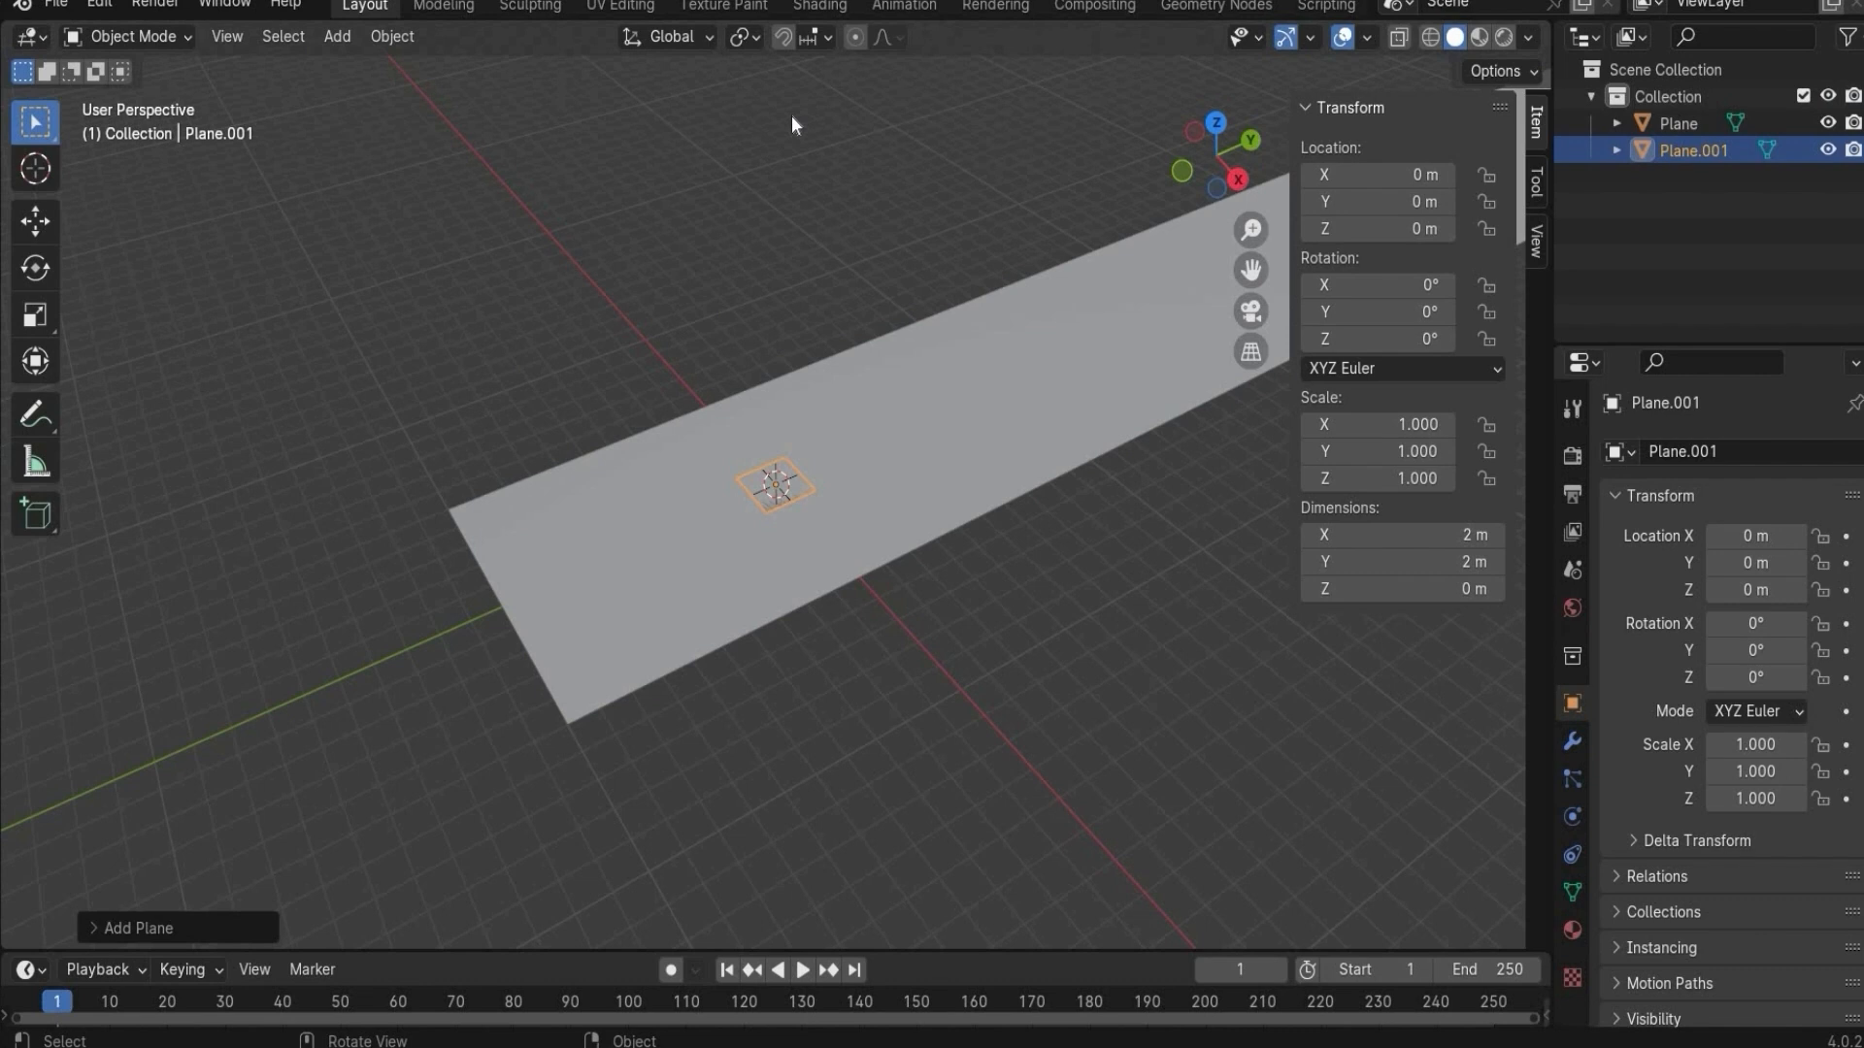
{"action": "left_click", "coordinate": [1399, 201]}
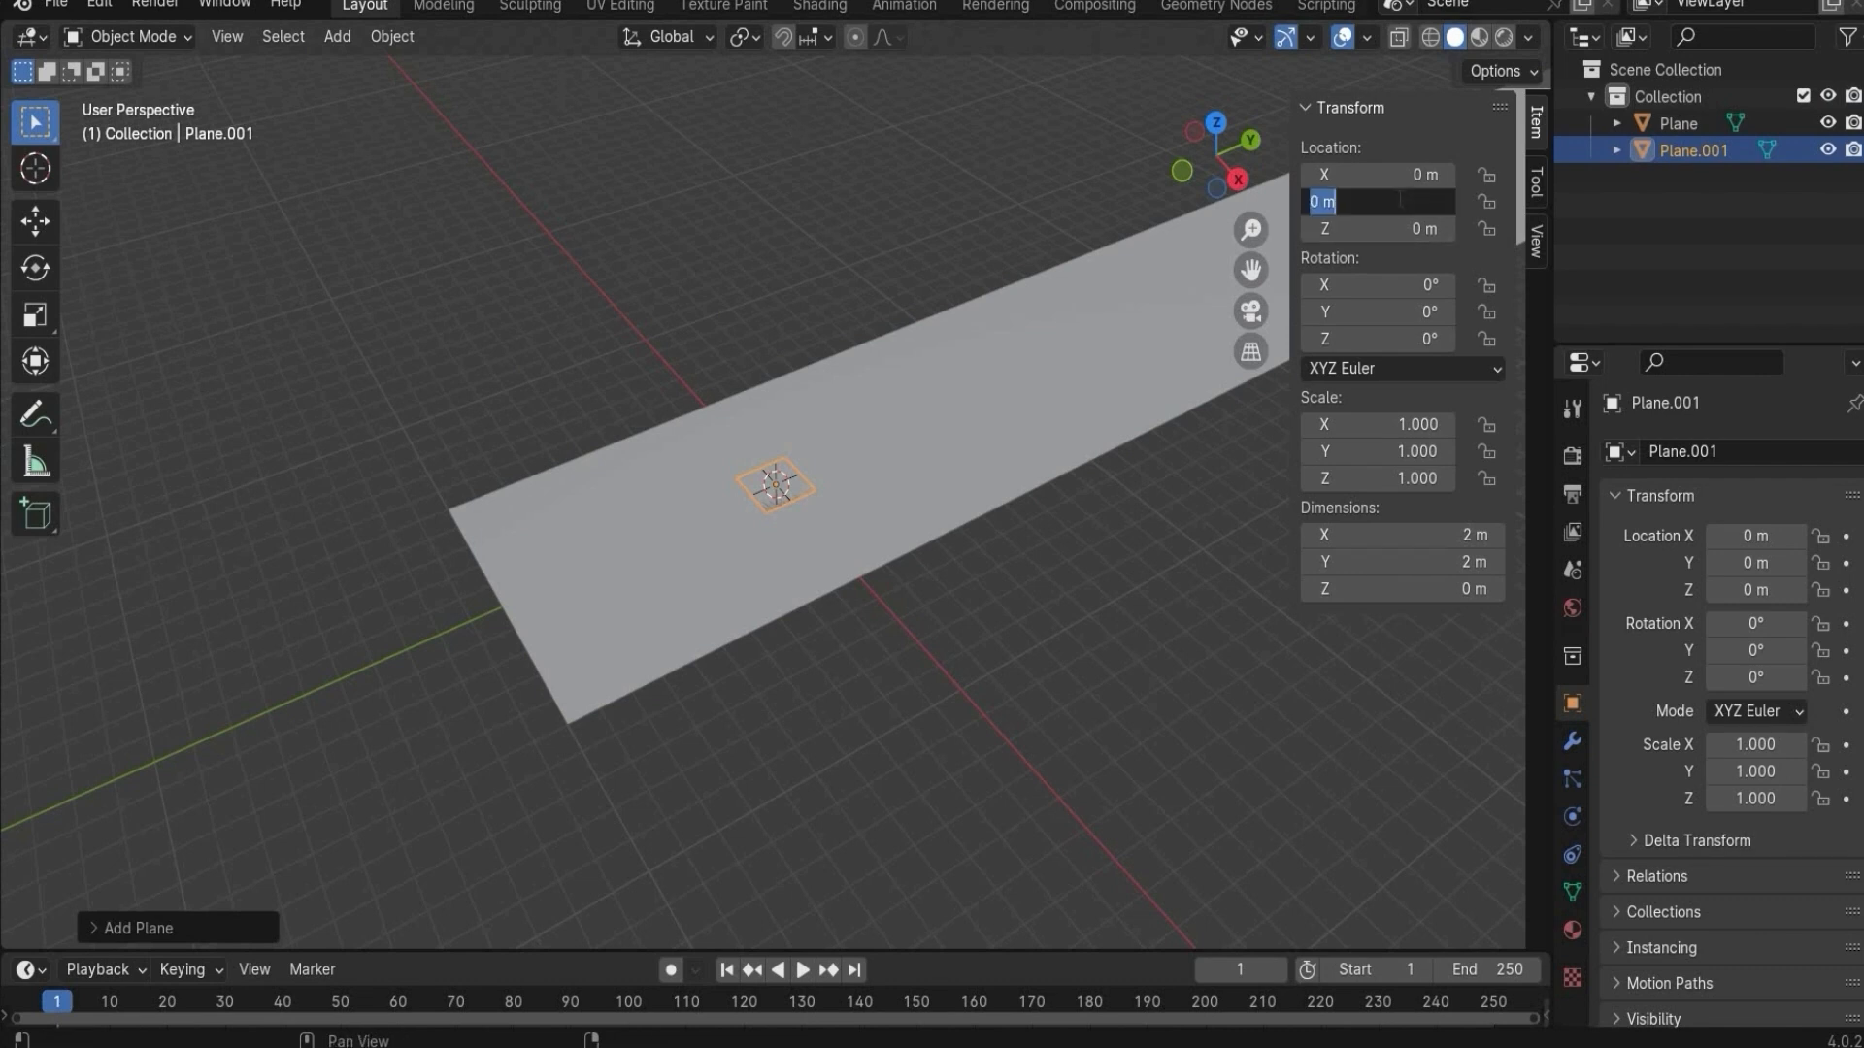
{"action": "type", "text": "-9"}
{"action": "key", "text": "Return"}
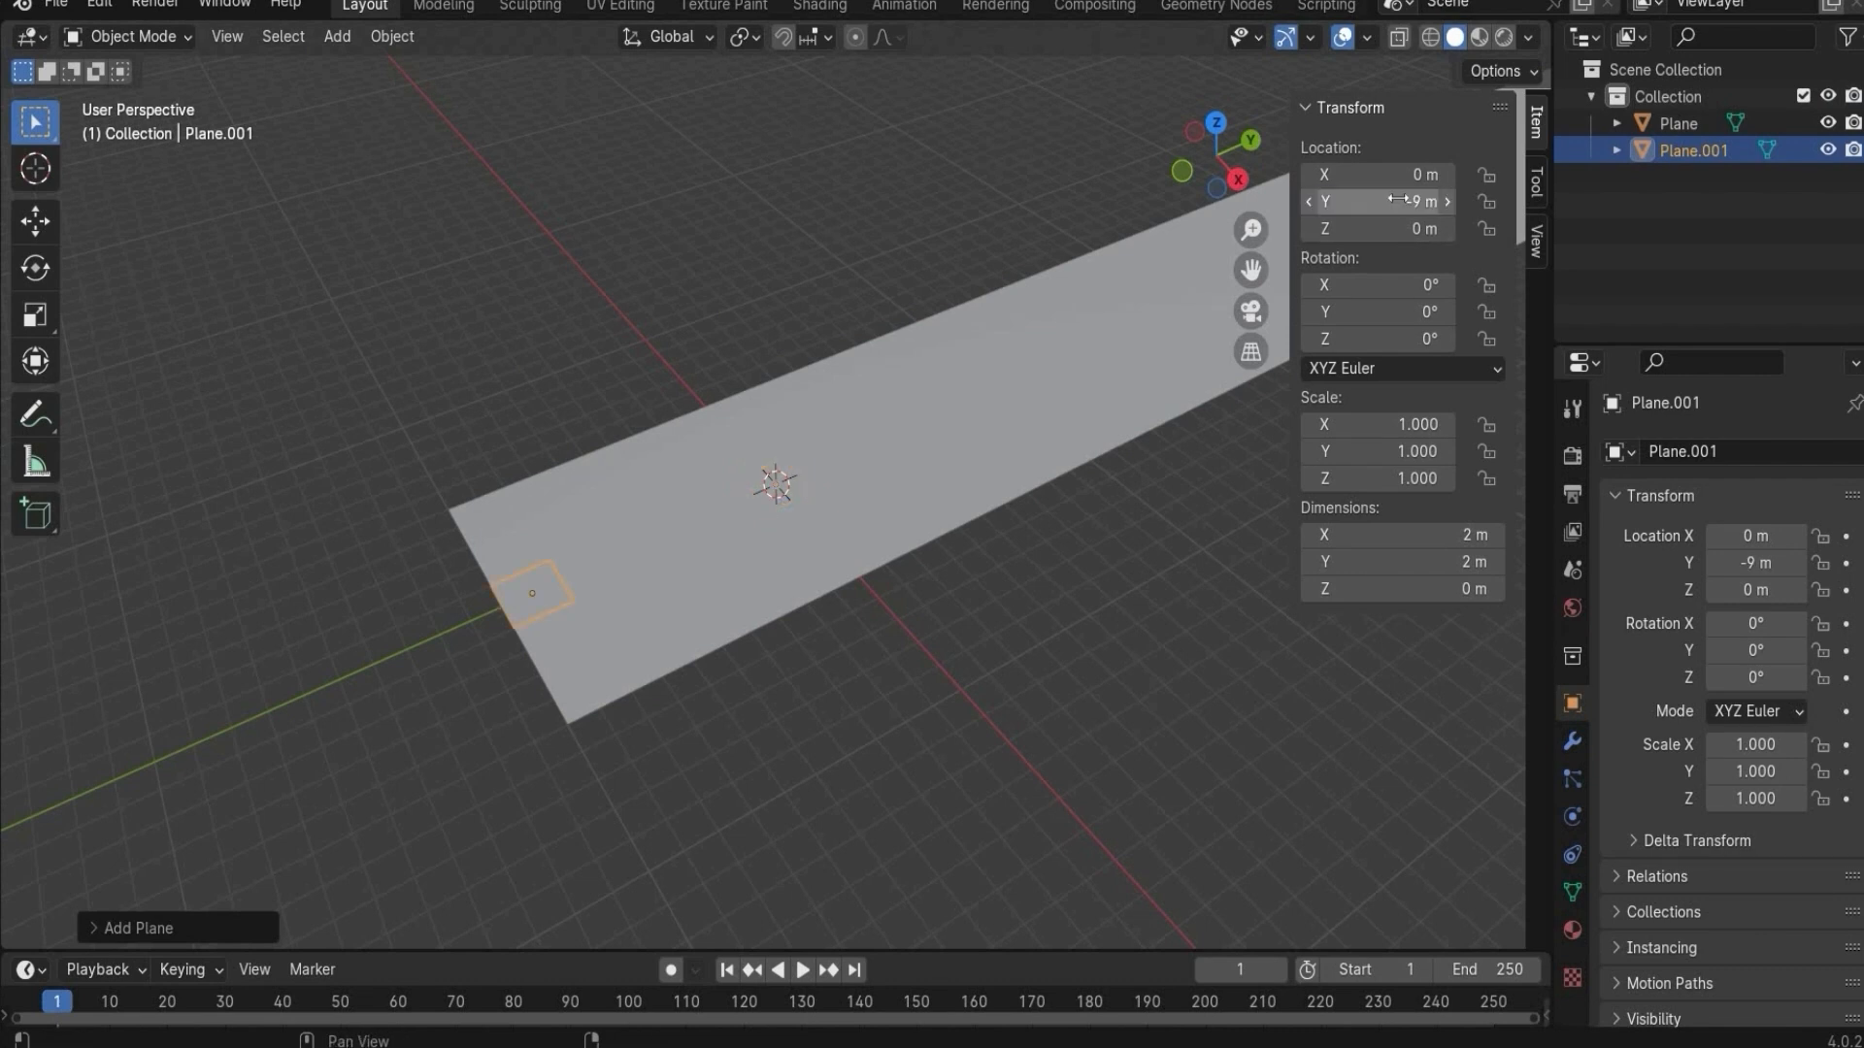
- Scale the lane marking plane to 0.2 in X and 1.5 in Y
{"action": "left_click", "coordinate": [1417, 425]}
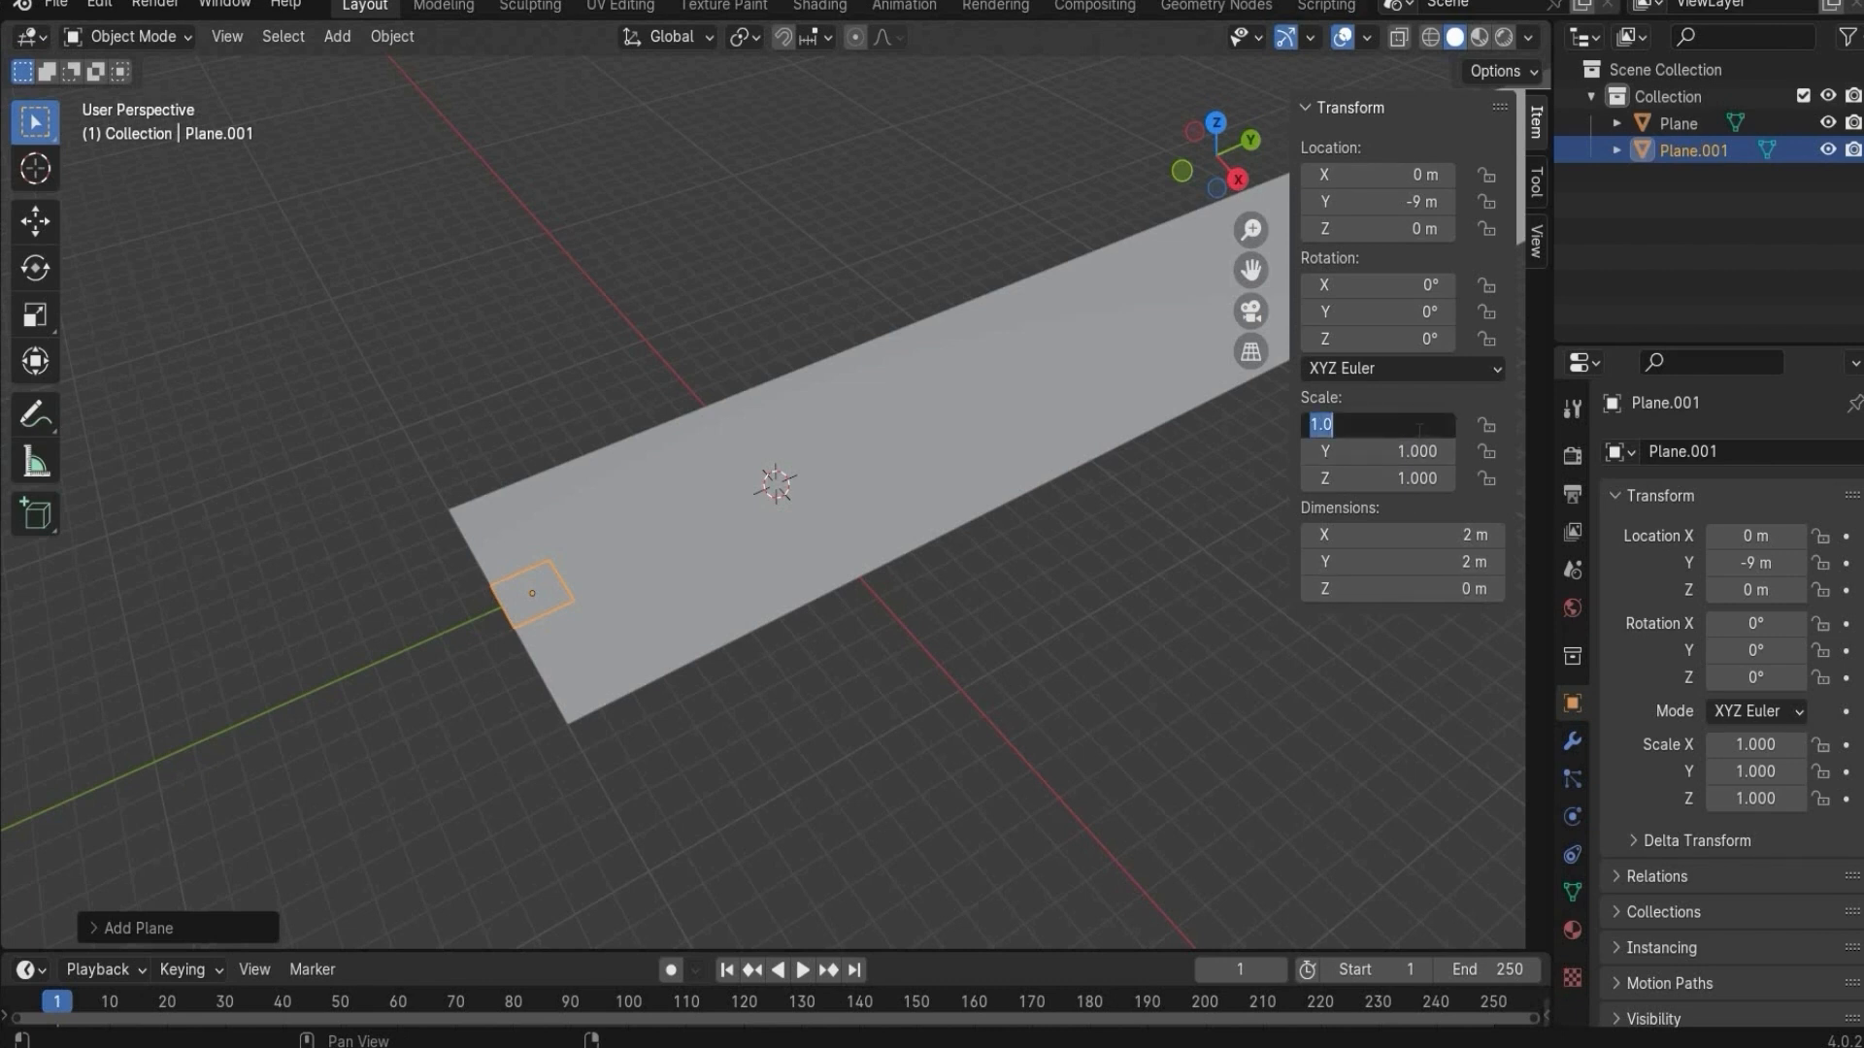
{"action": "type", "text": "0.2"}
{"action": "key", "text": "Tab"}
{"action": "type", "text": "1.5"}
{"action": "key", "text": "Return"}
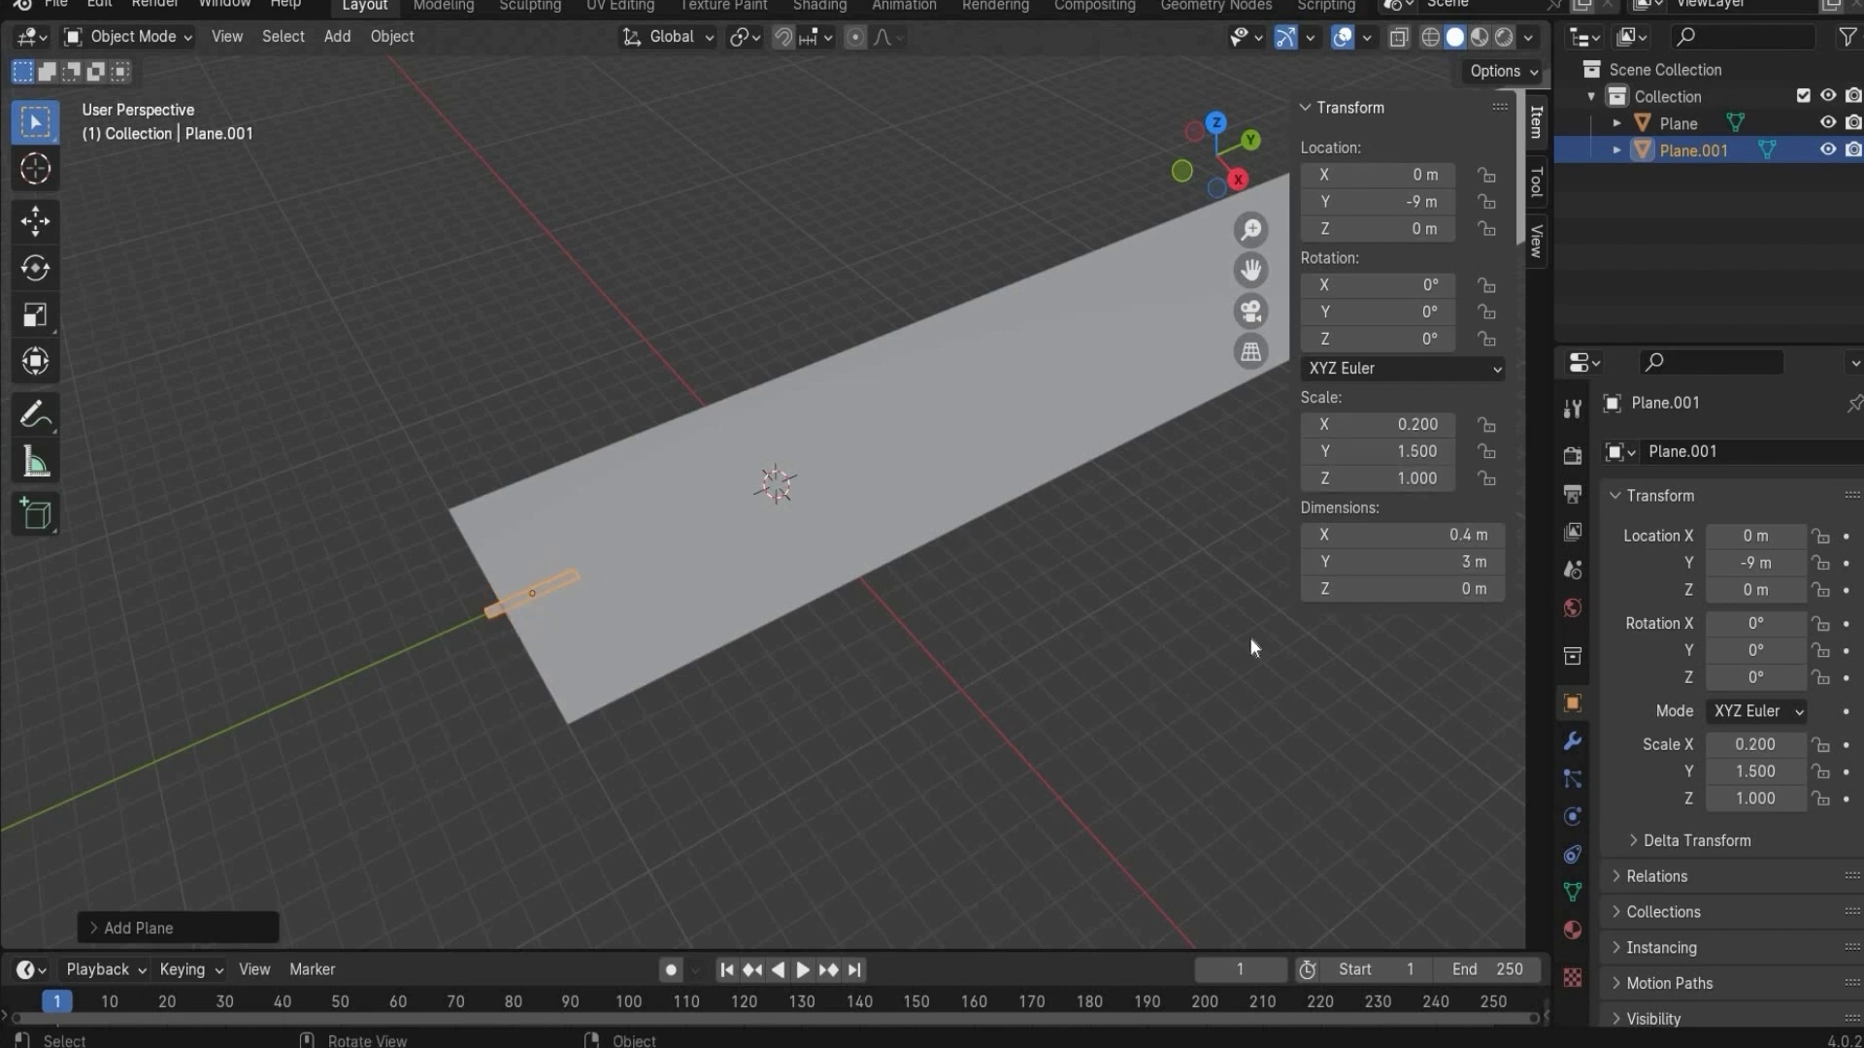
- Add an Array modifier to the lane marking plane with a count of 50
{"action": "left_click", "coordinate": [1571, 745]}
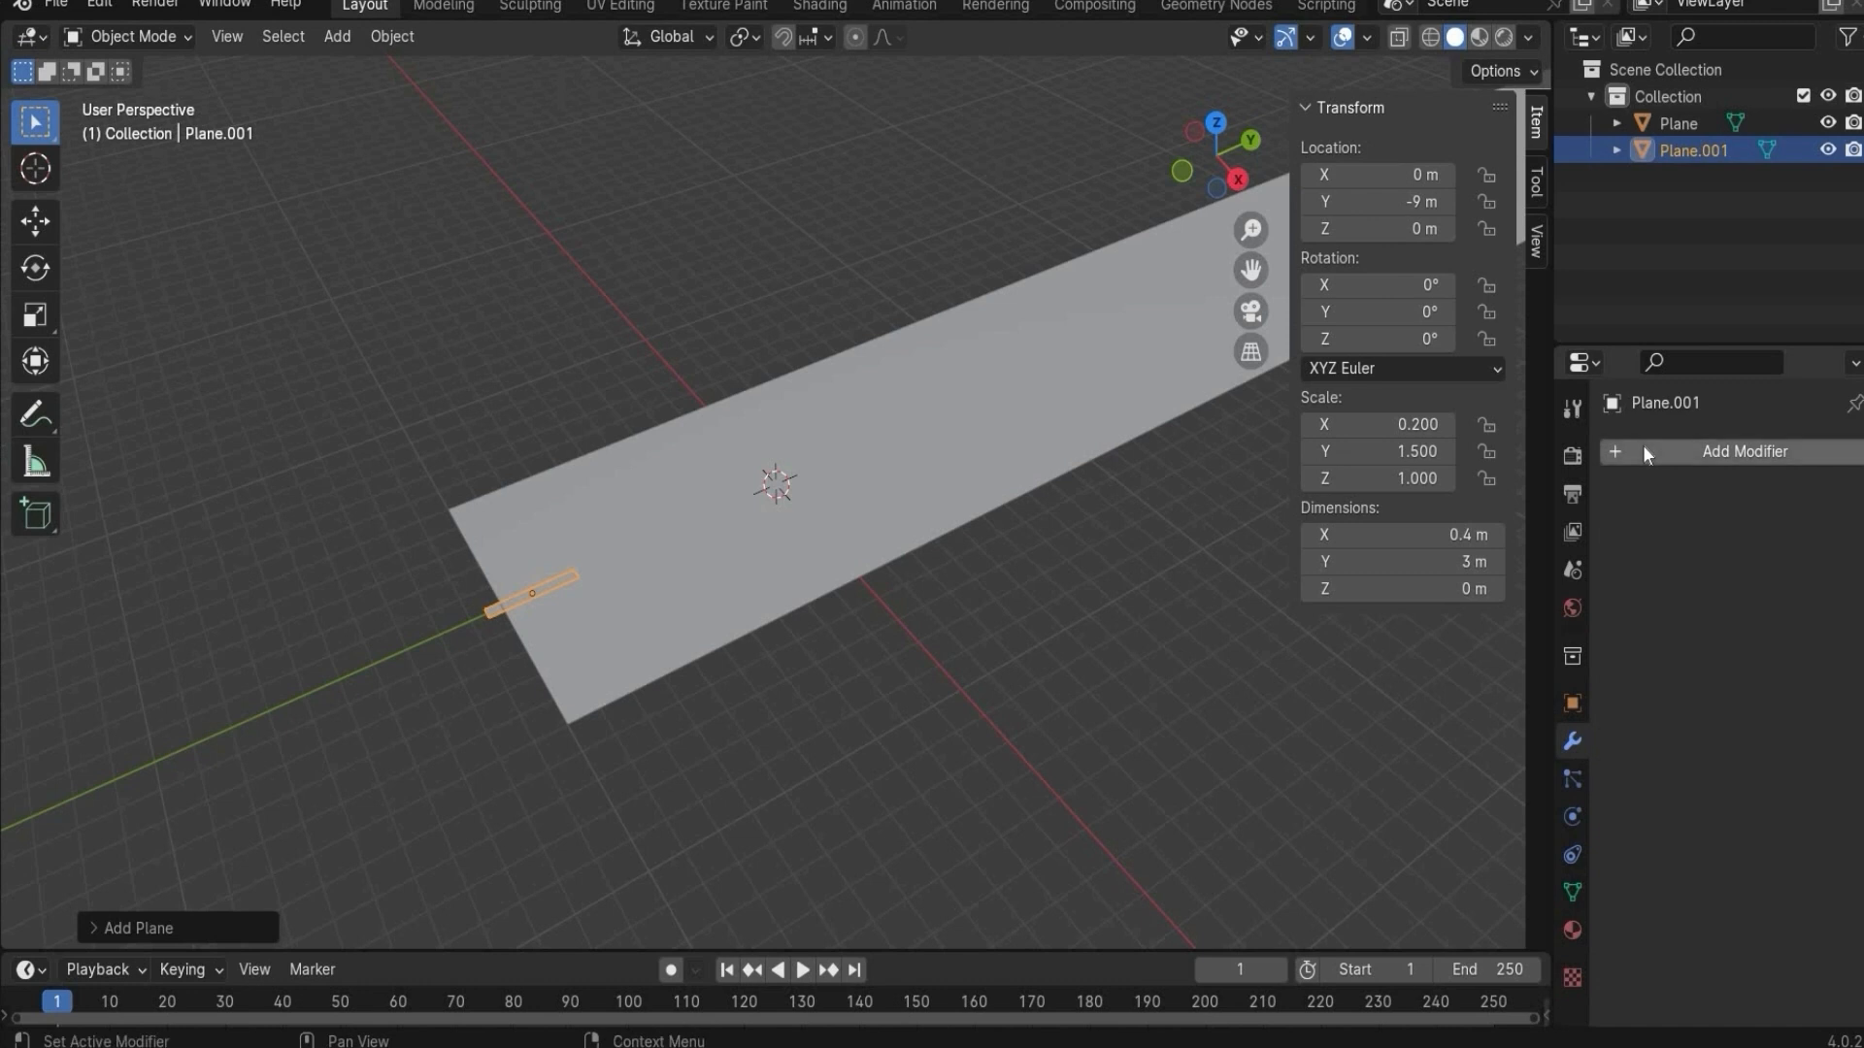
{"action": "left_click", "coordinate": [1642, 451]}
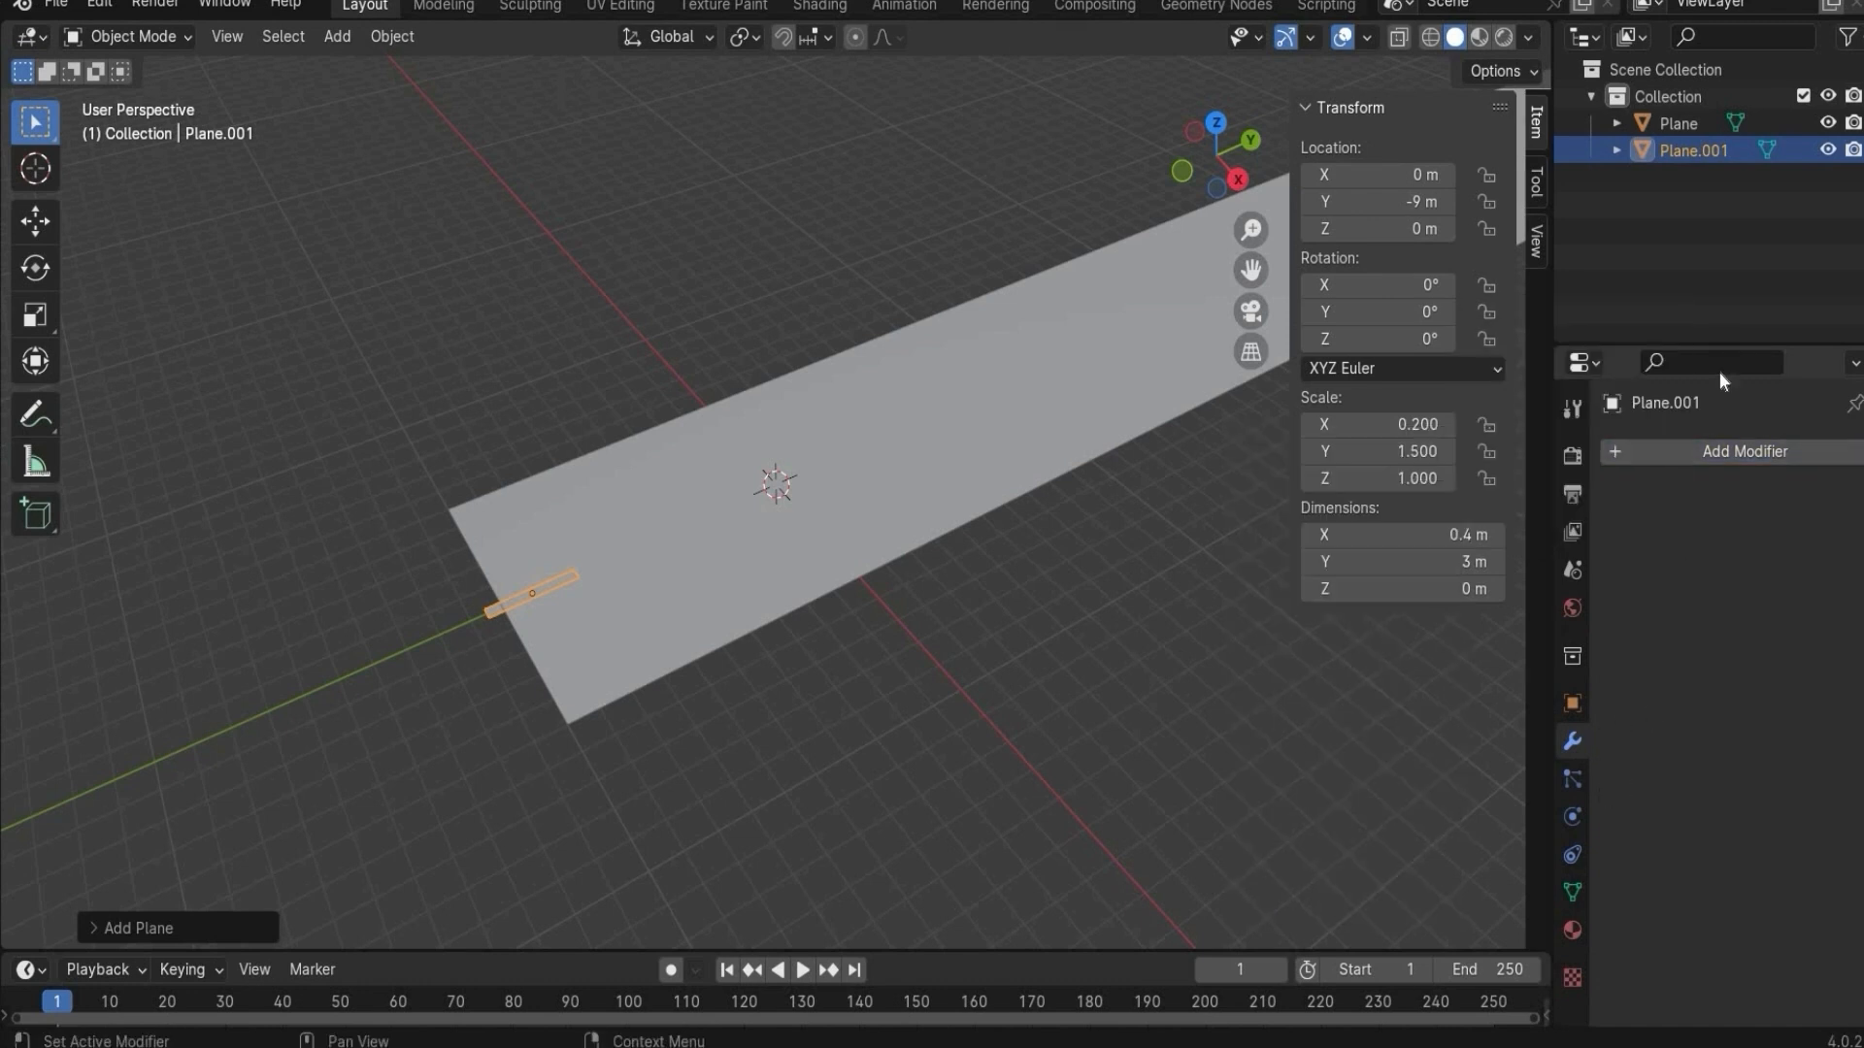
{"action": "left_click", "coordinate": [1698, 454]}
{"action": "mouse_move", "coordinate": [1582, 450]}
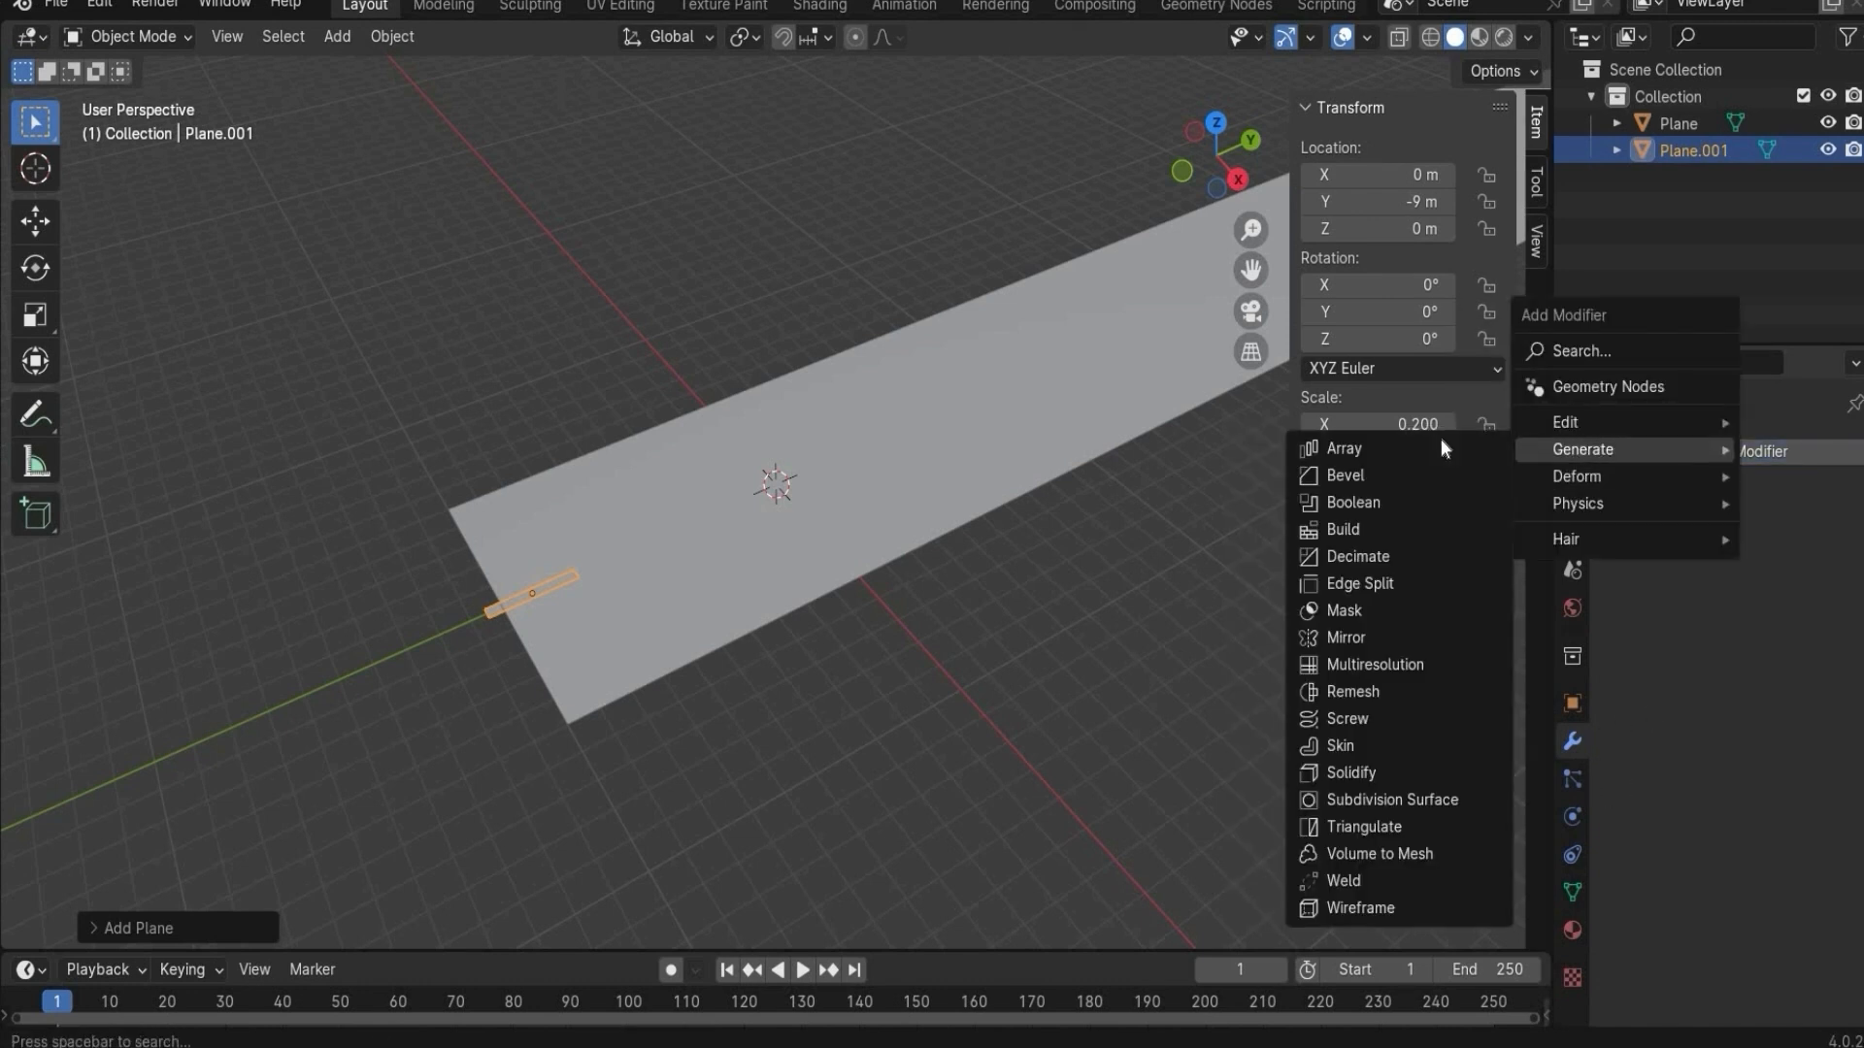
{"action": "left_click", "coordinate": [1344, 447]}
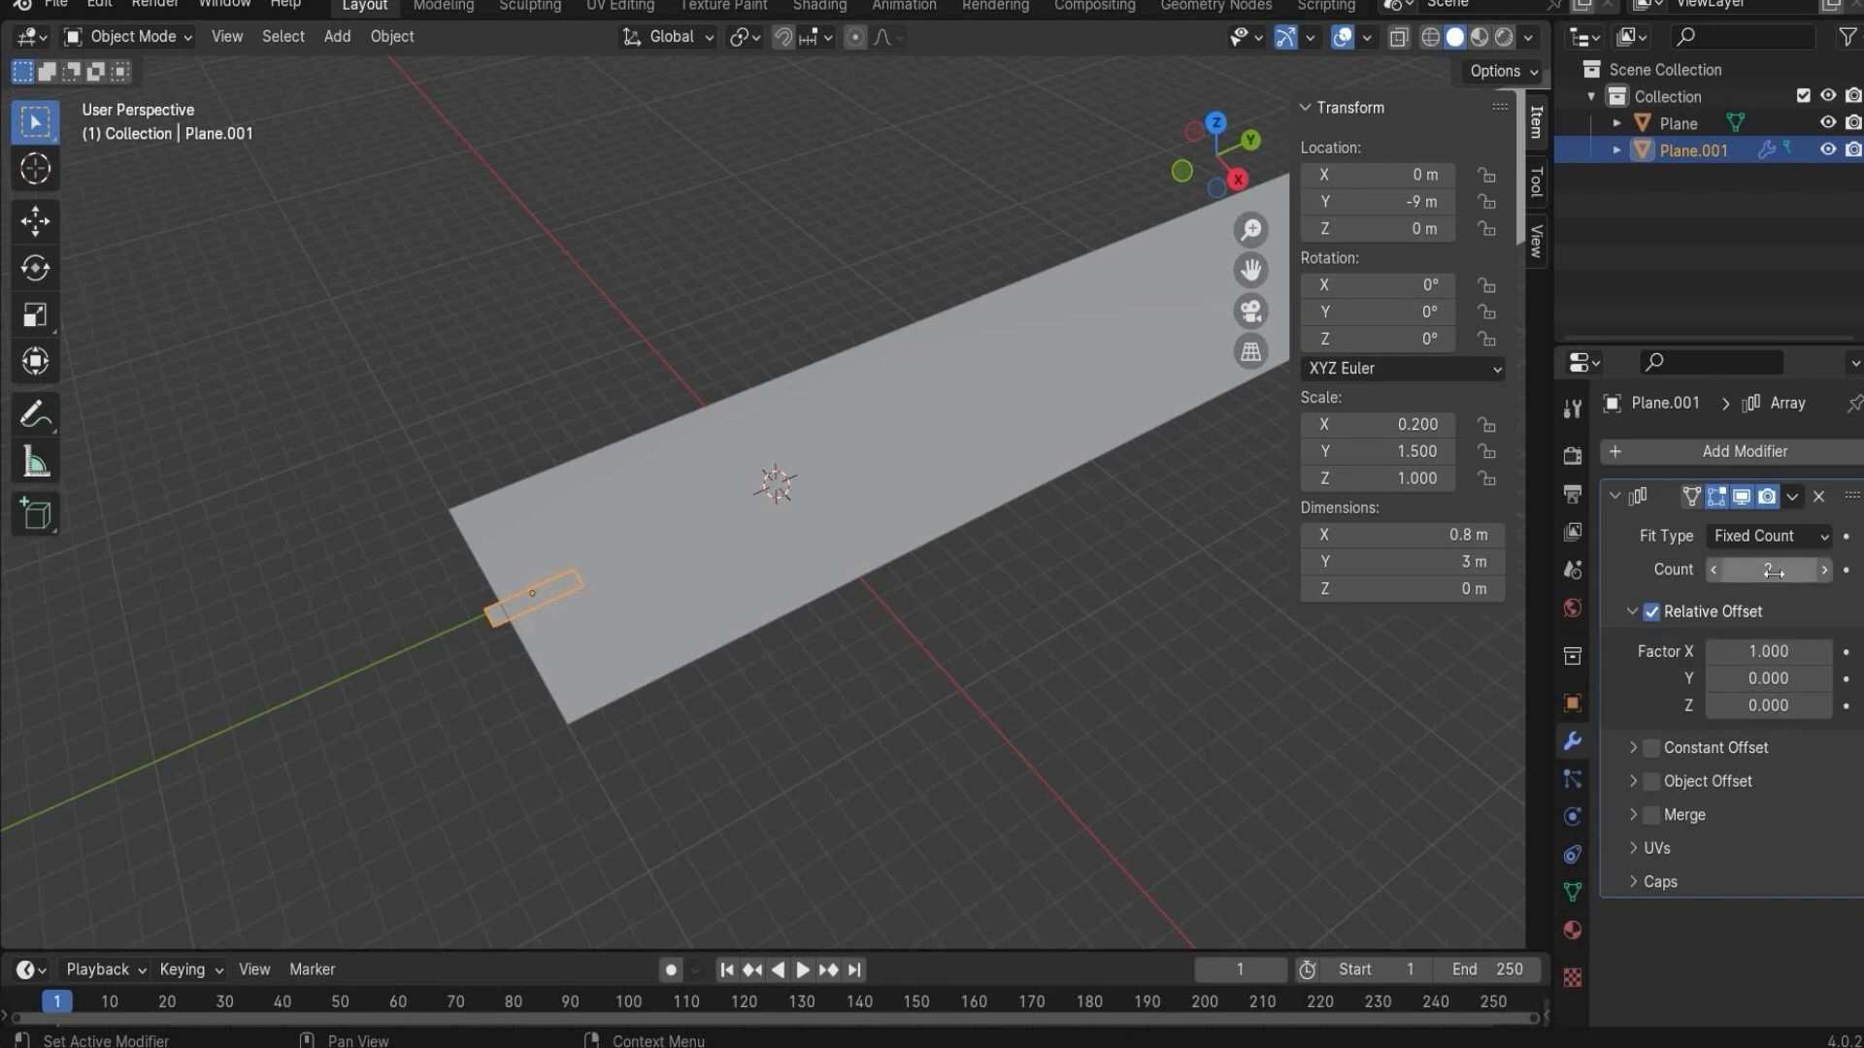
{"action": "left_click", "coordinate": [1774, 571]}
{"action": "type", "text": "50"}
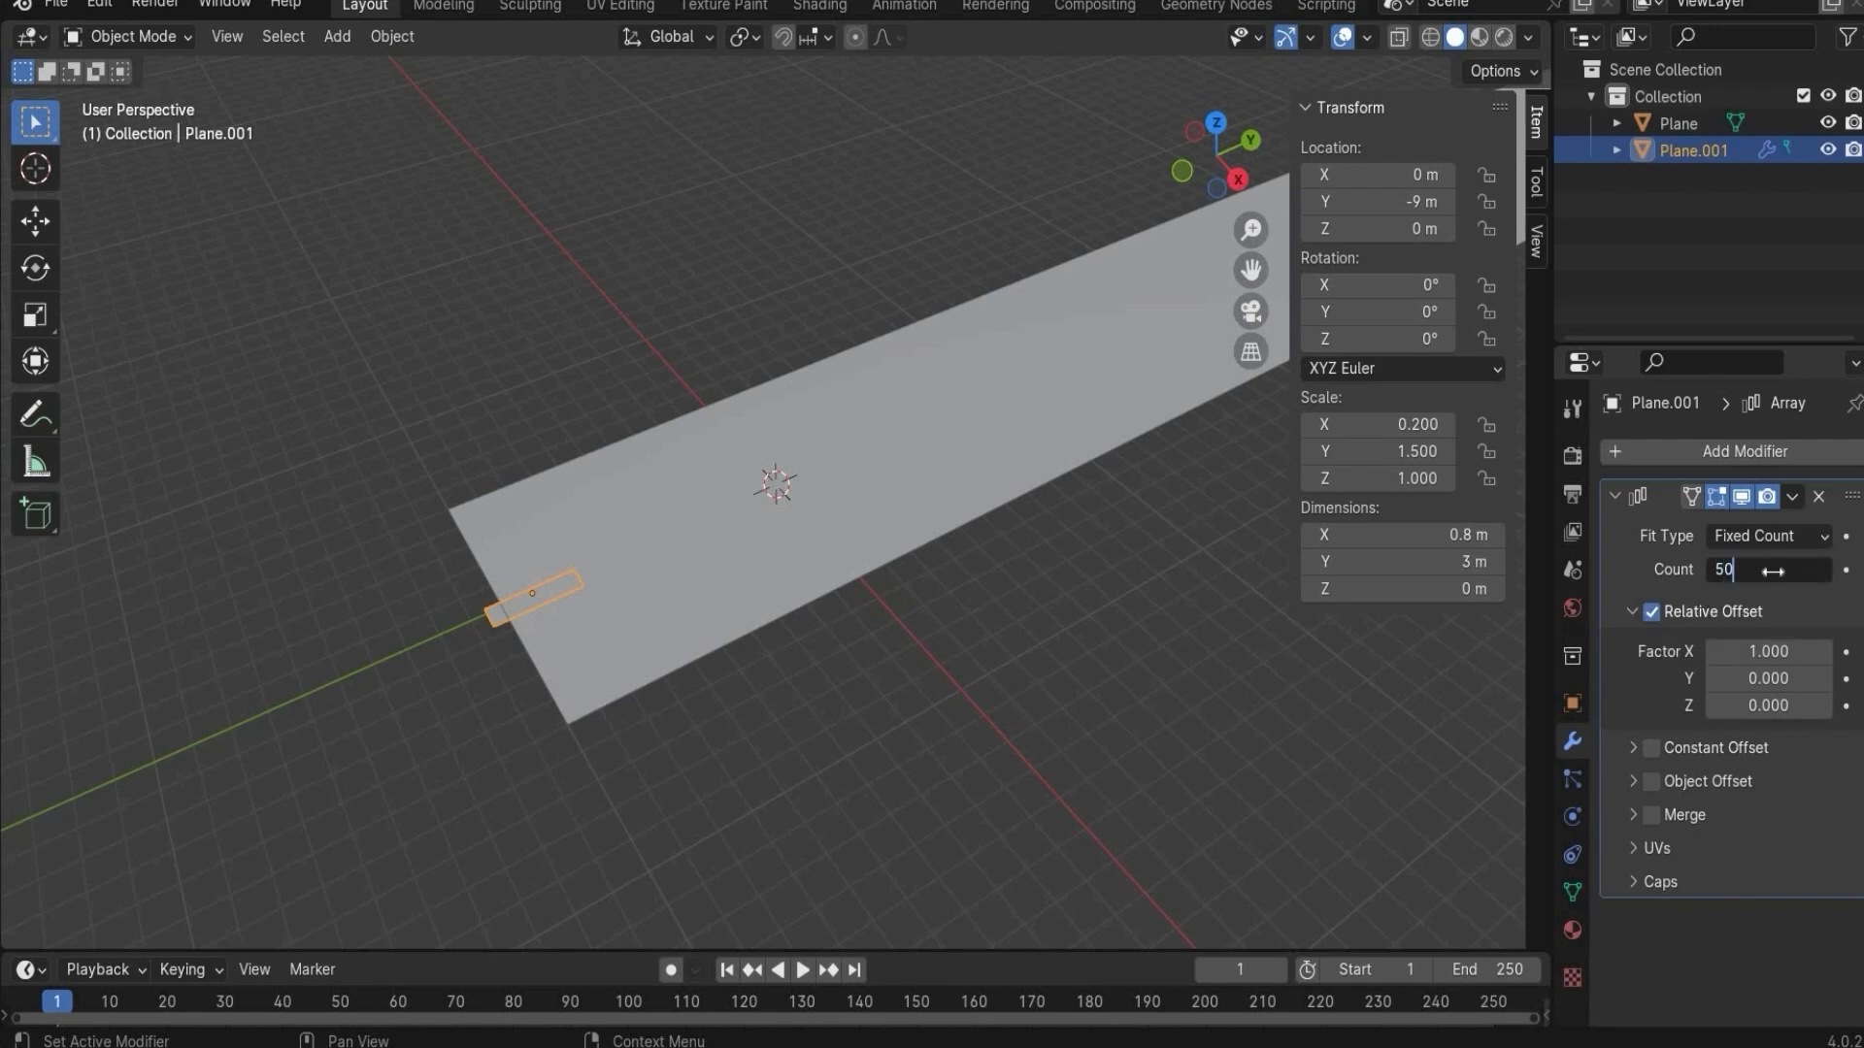
{"action": "key", "text": "Return"}
- Set the array's relative offset factors to 0 in X and 2 in Y to space the dashes along the road
{"action": "left_click", "coordinate": [1787, 652]}
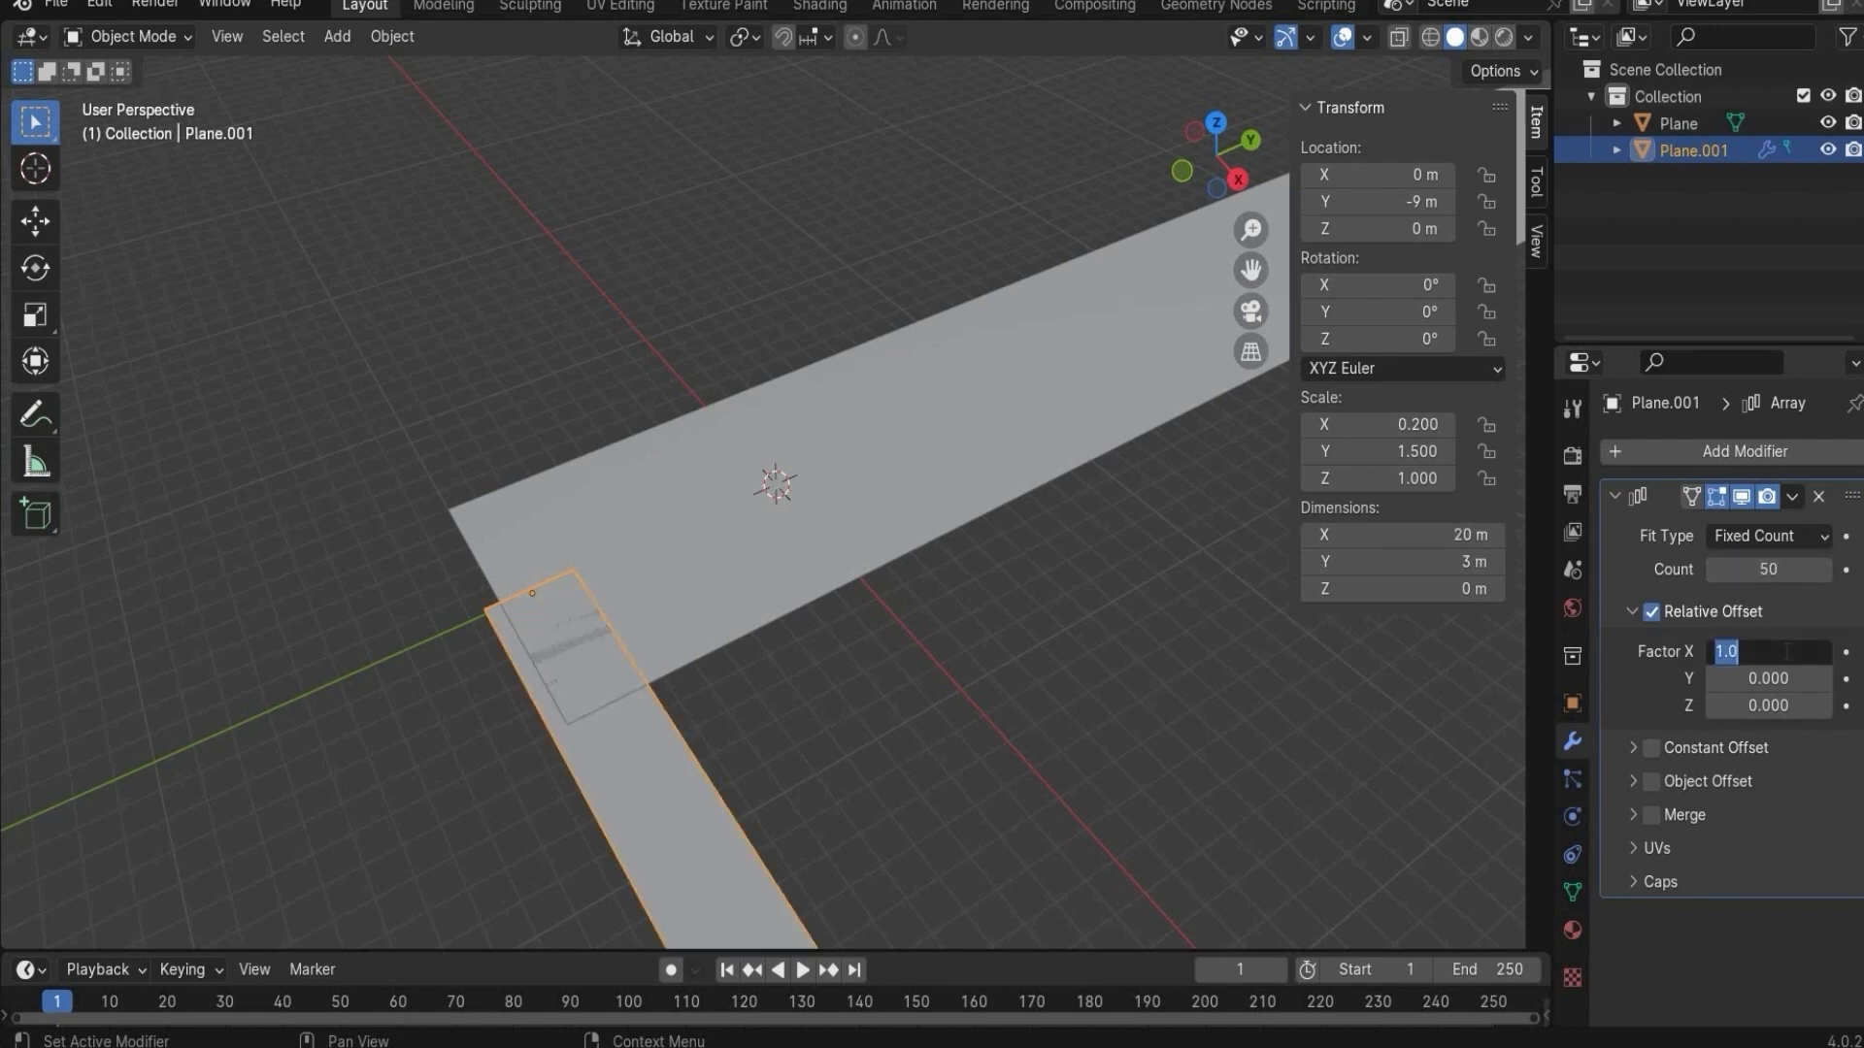
{"action": "type", "text": "0"}
{"action": "key", "text": "Return"}
{"action": "left_click", "coordinate": [1782, 678]}
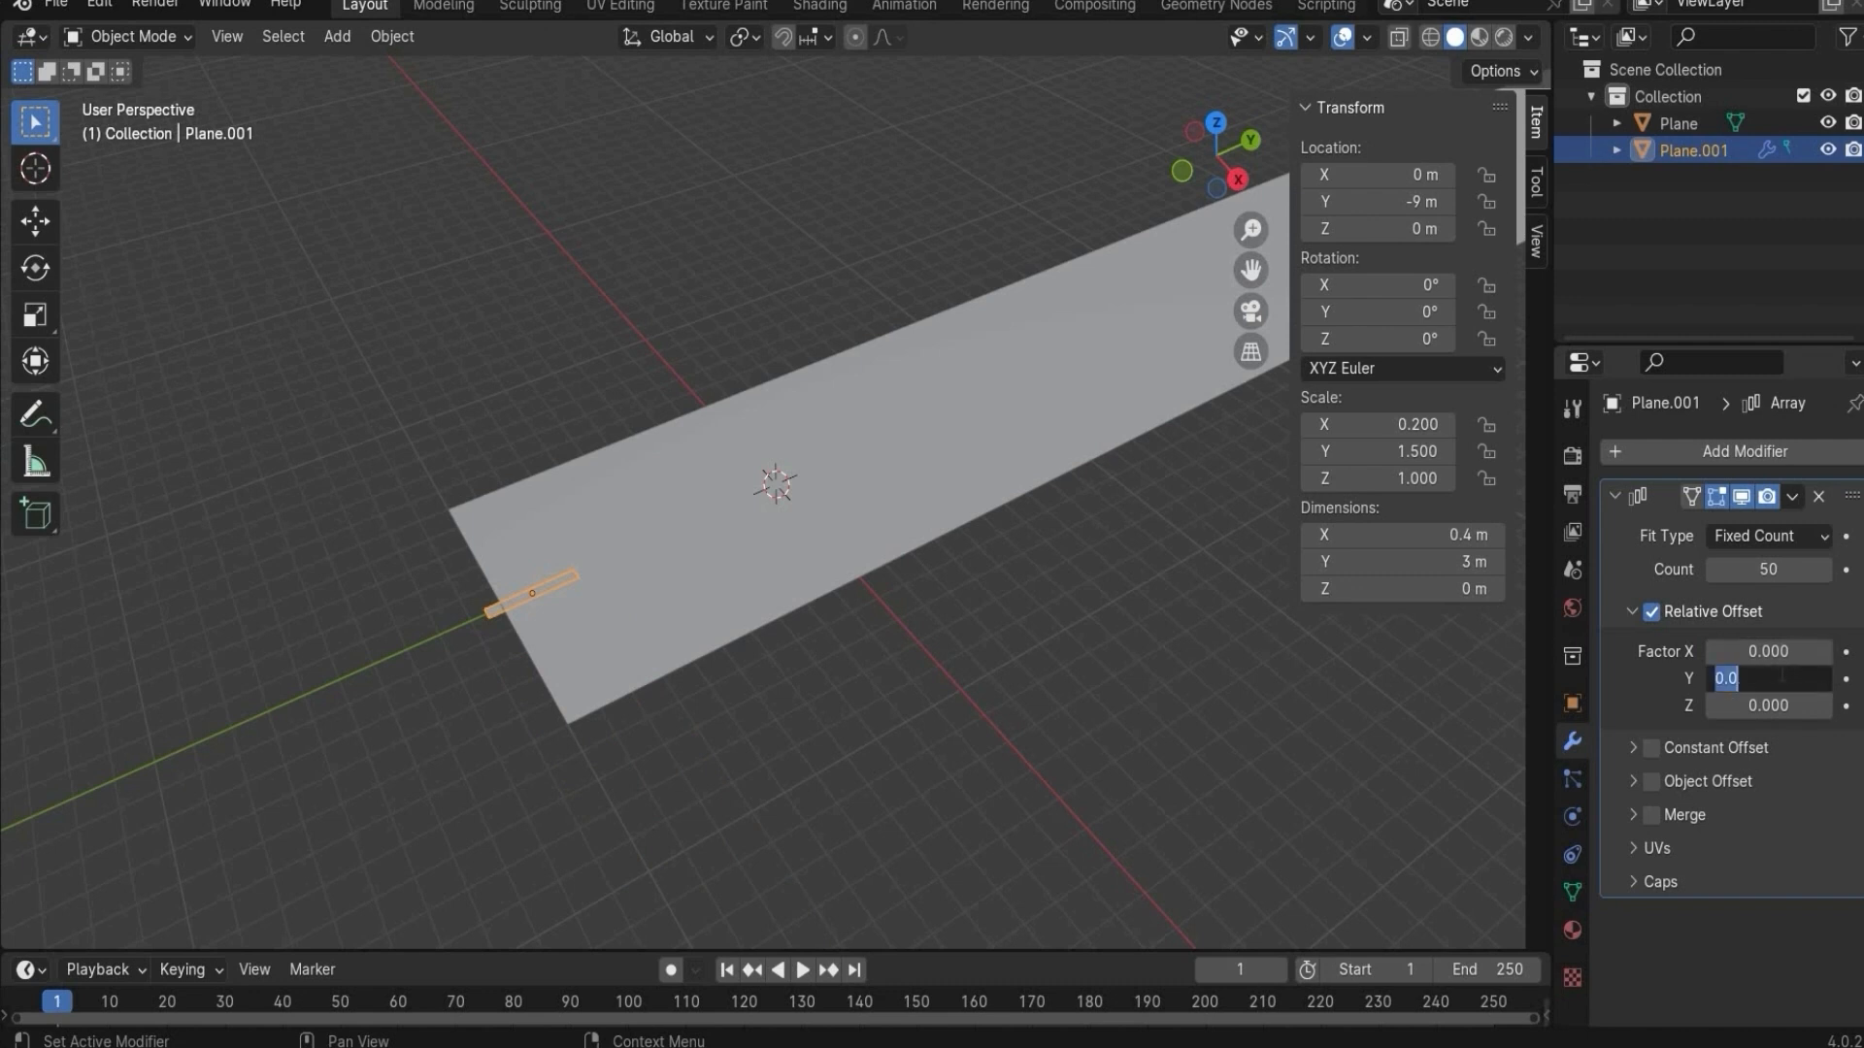
{"action": "type", "text": "2"}
{"action": "key", "text": "Return"}
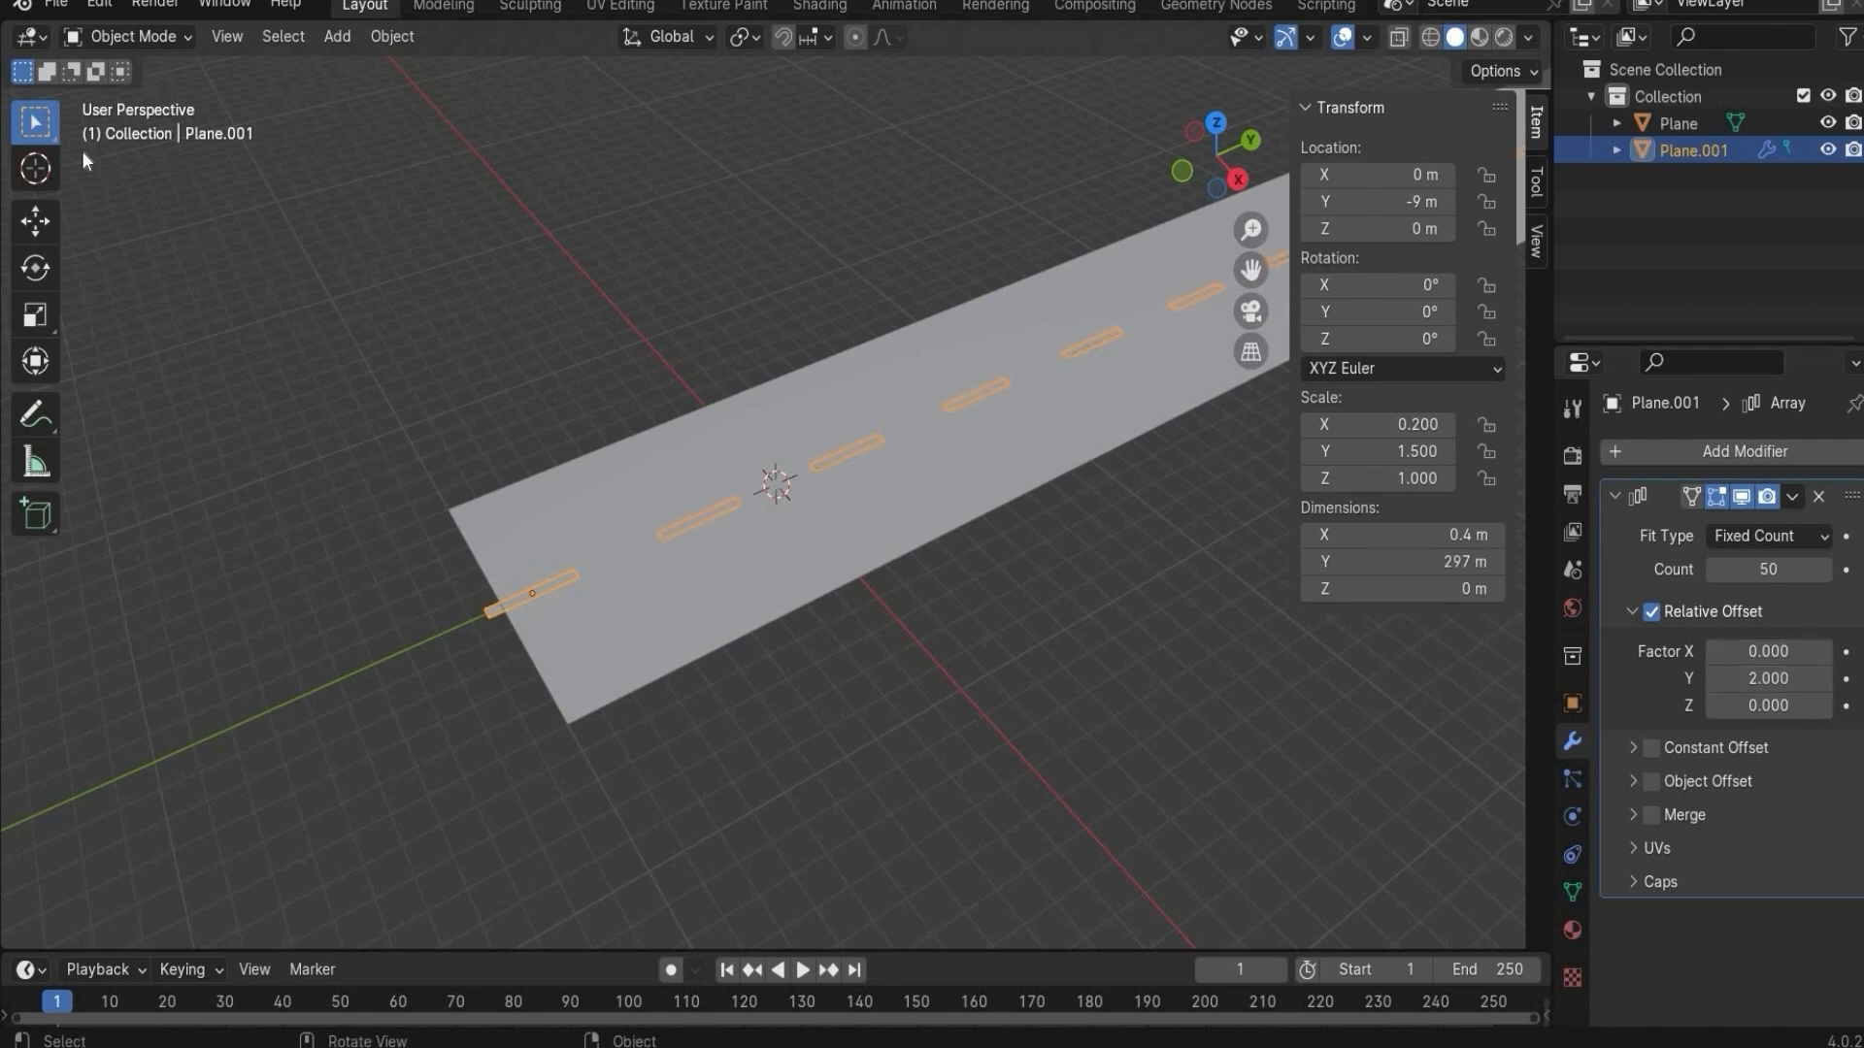
- Import the downloaded guard rail STL model from the Downloads folder
{"action": "left_click", "coordinate": [56, 6]}
{"action": "mouse_move", "coordinate": [169, 384]}
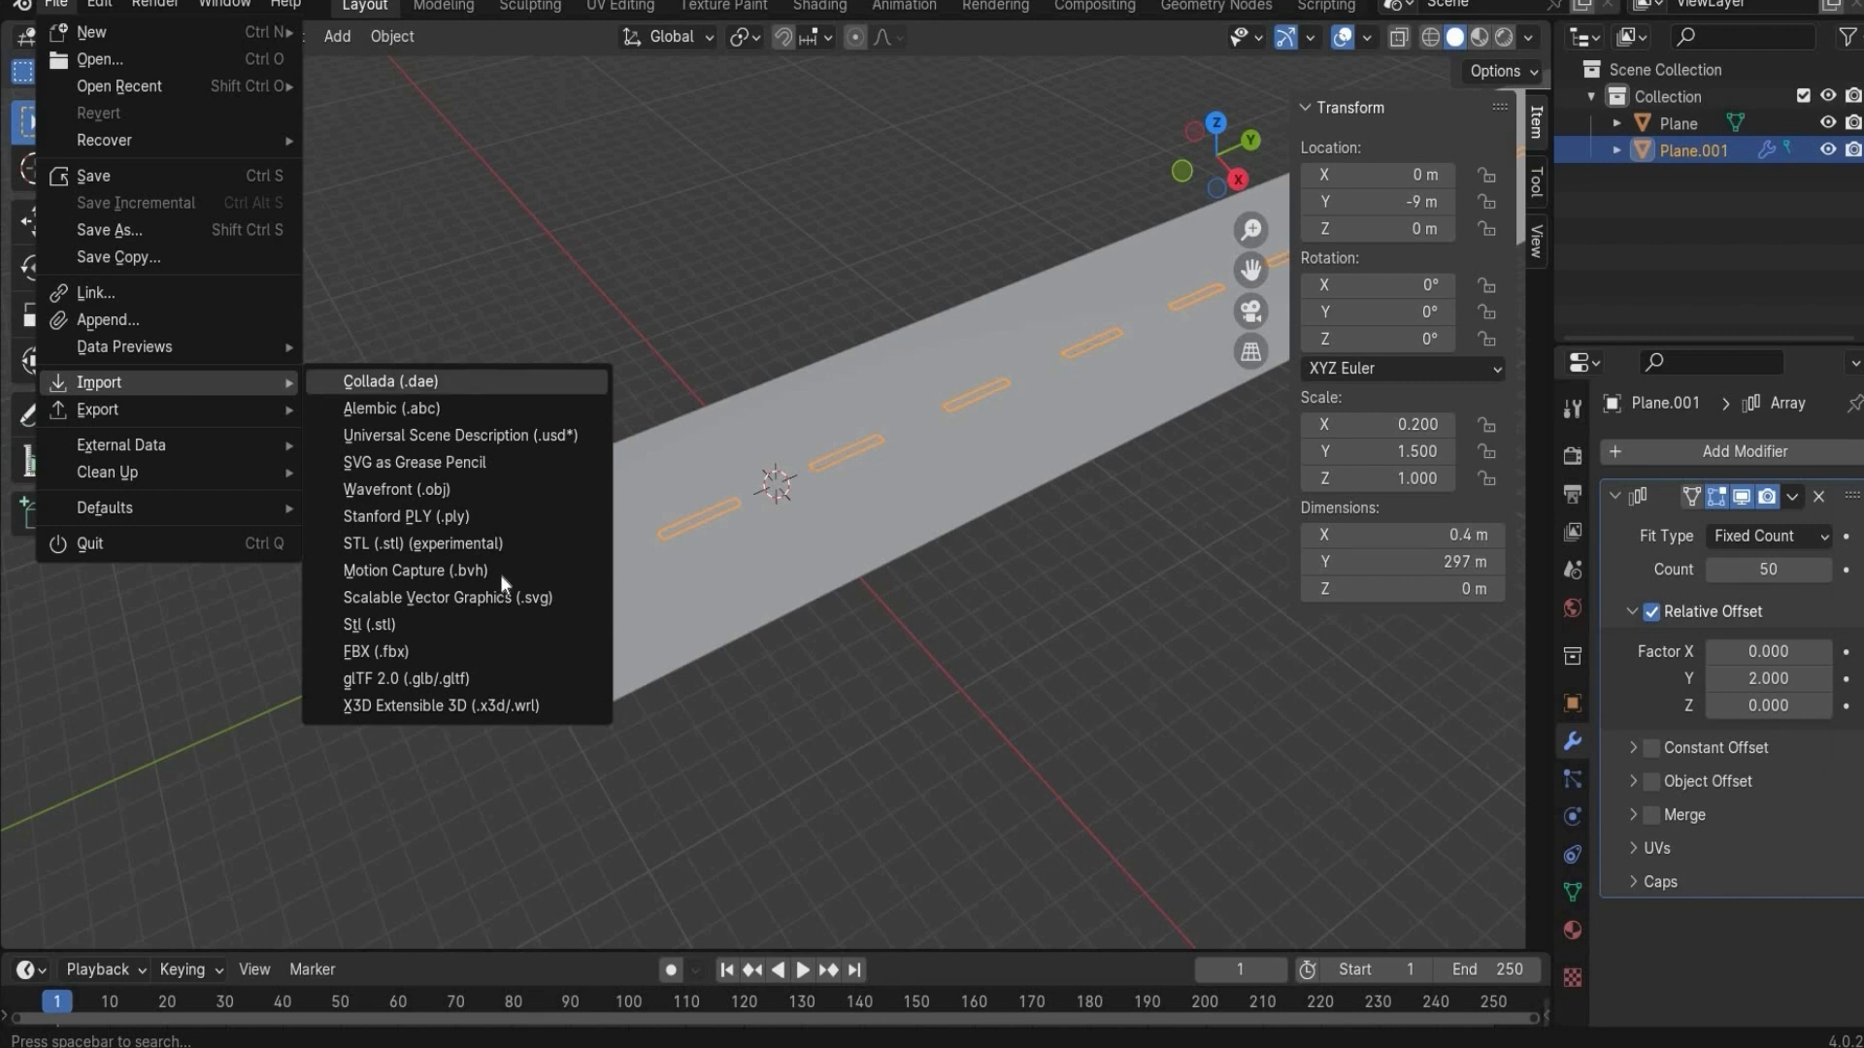
{"action": "left_click", "coordinate": [457, 620]}
{"action": "double_click", "coordinate": [791, 282]}
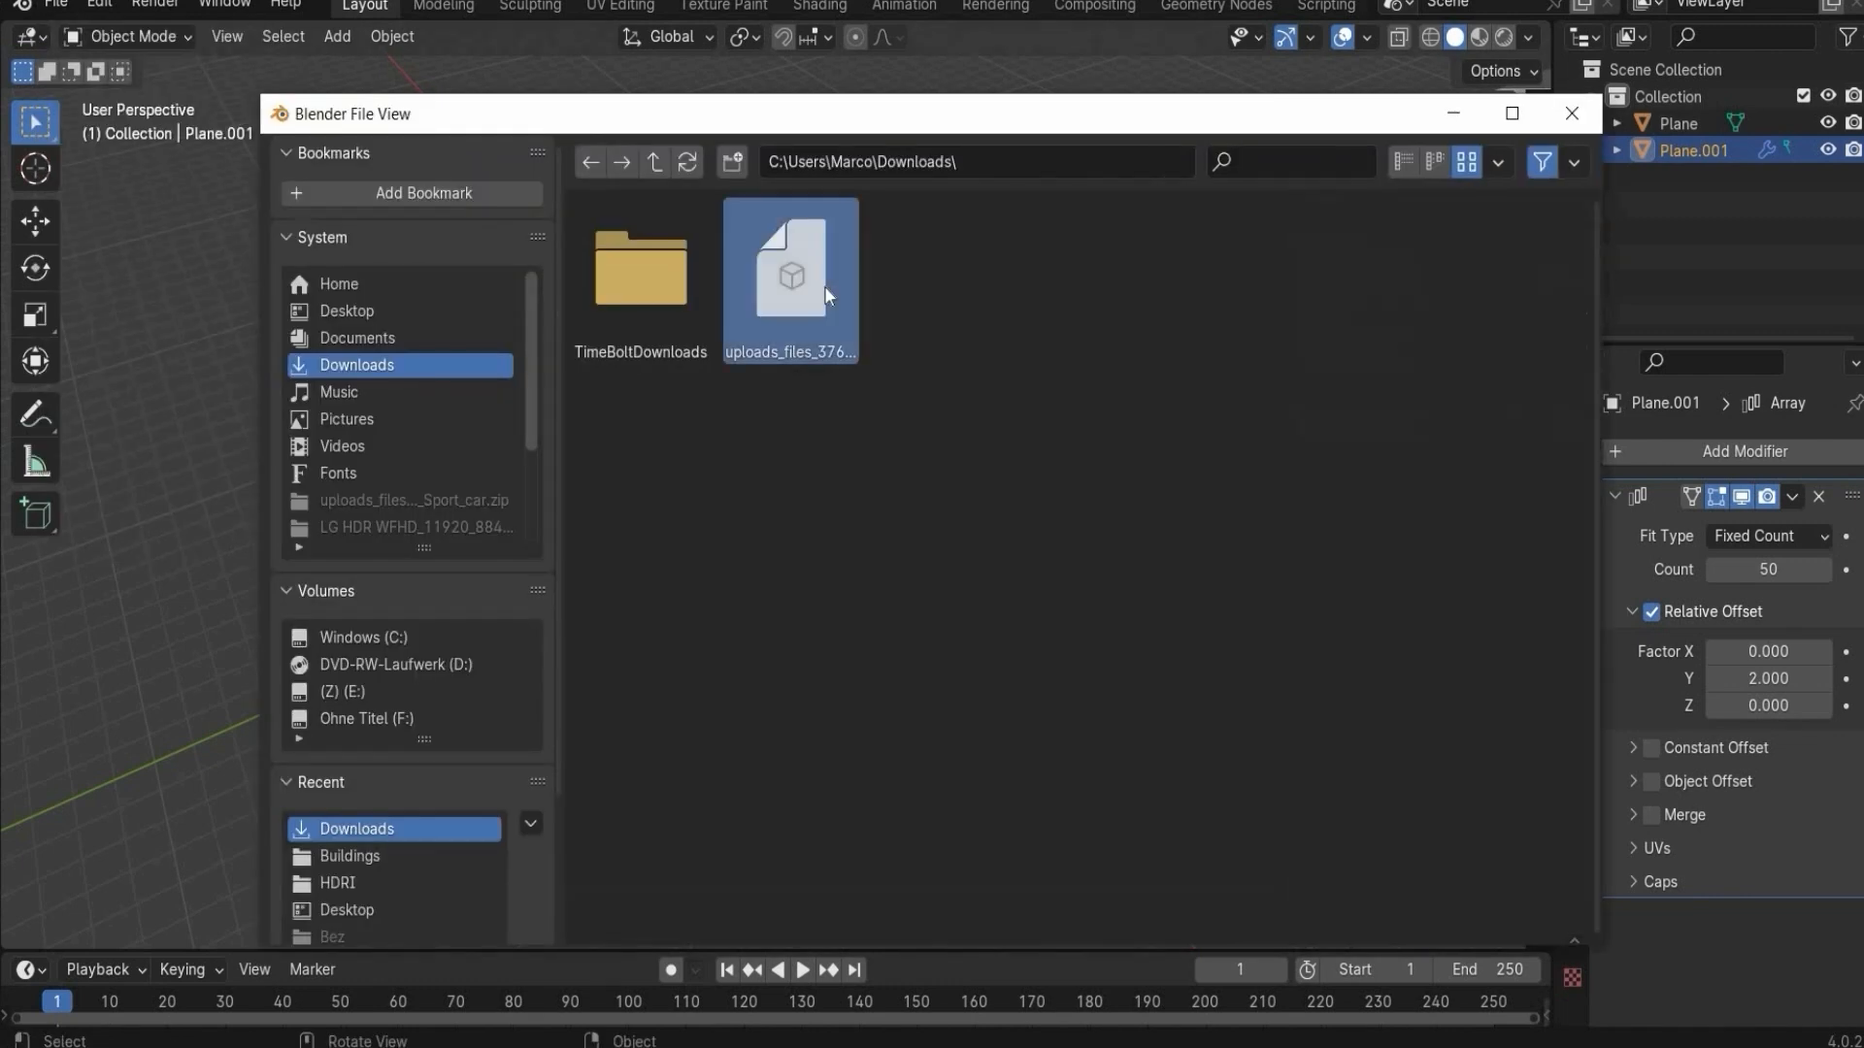
{"action": "scroll", "coordinate": [707, 317], "scroll_direction": "down", "scroll_amount": 3}
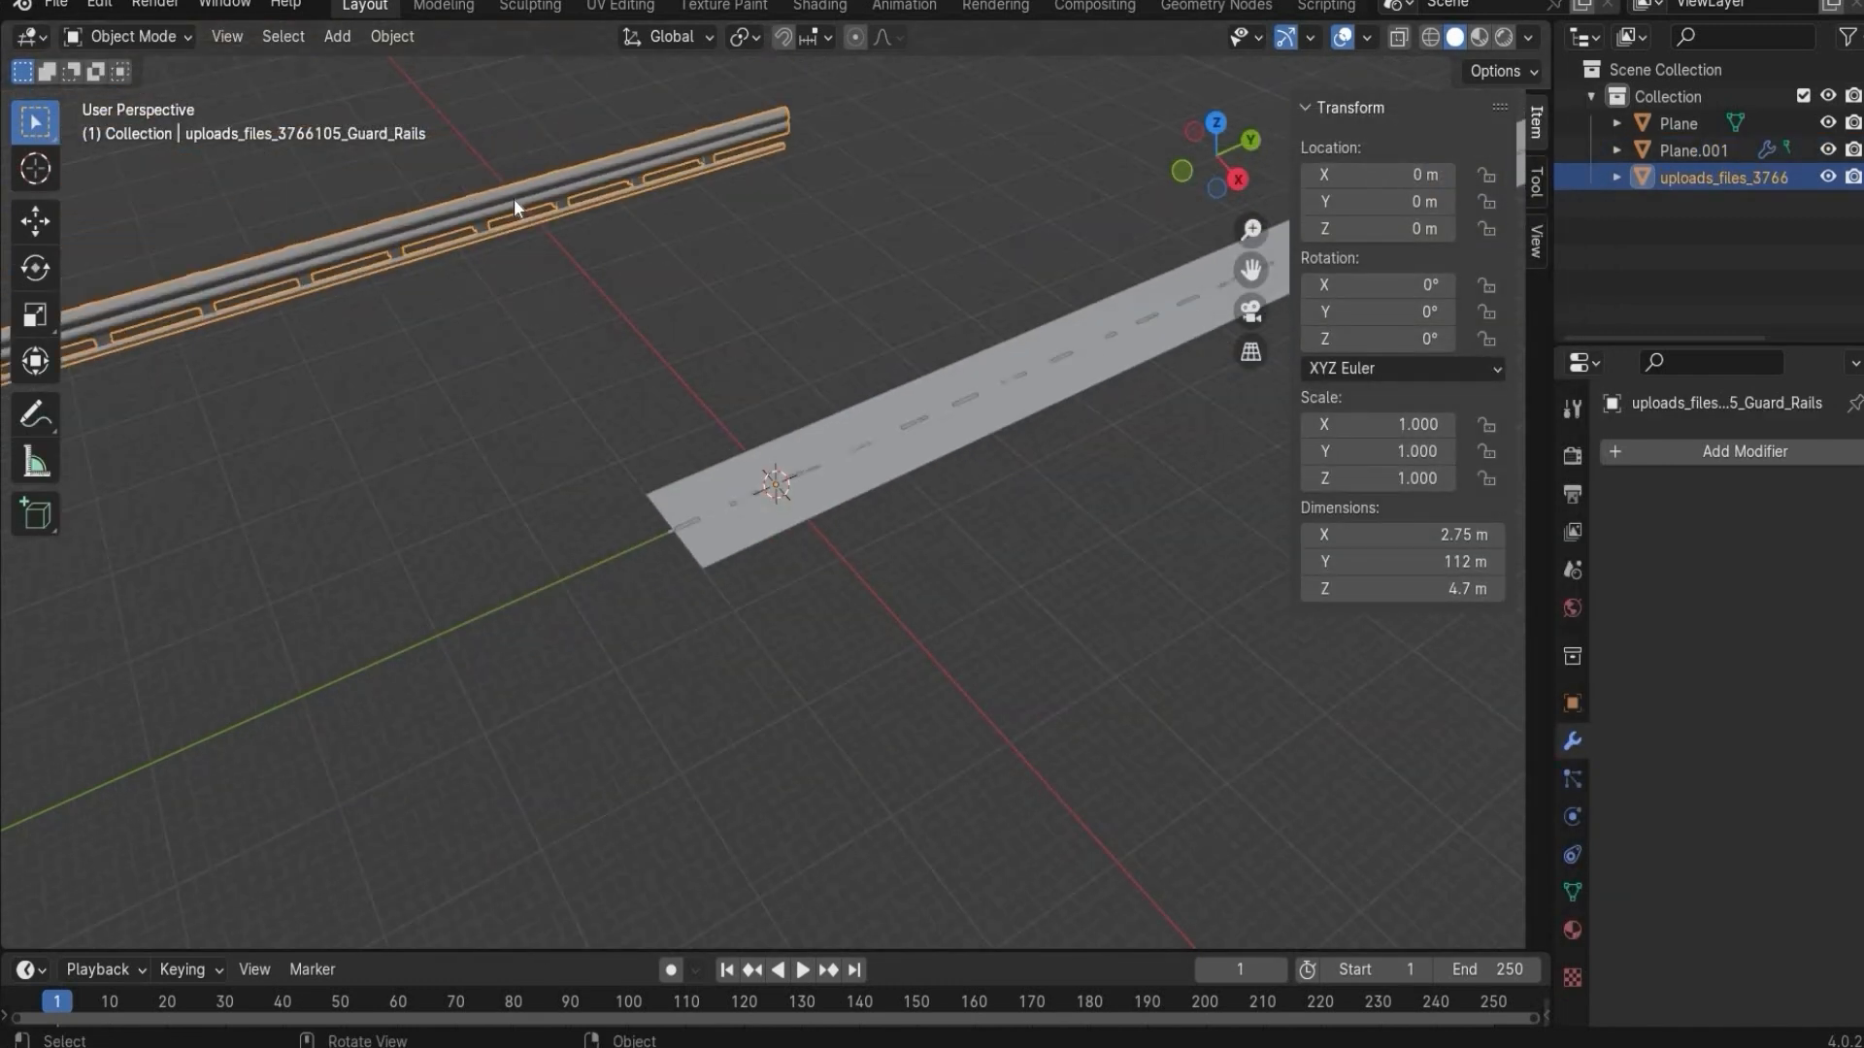
- Set the guard rail's origin to its Center of Mass (Surface)
{"action": "right_click", "coordinate": [514, 202]}
{"action": "mouse_move", "coordinate": [514, 202]}
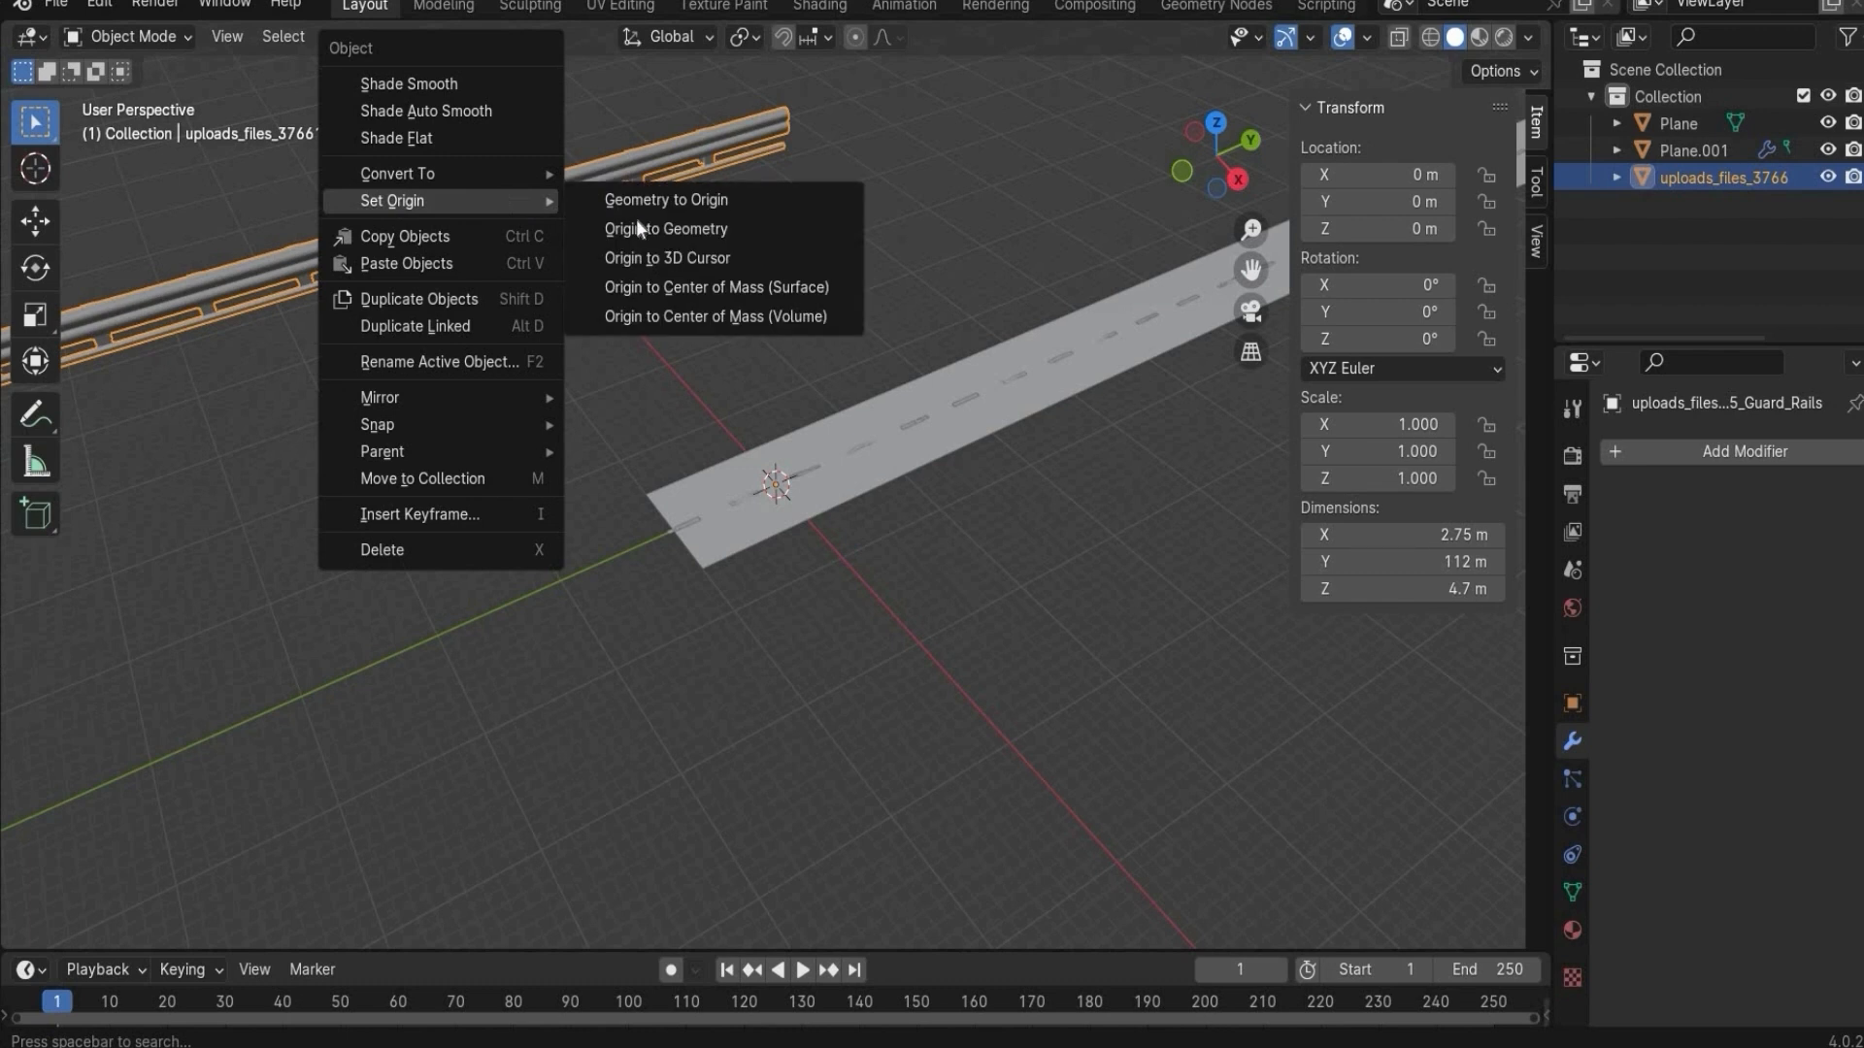
{"action": "left_click", "coordinate": [749, 289]}
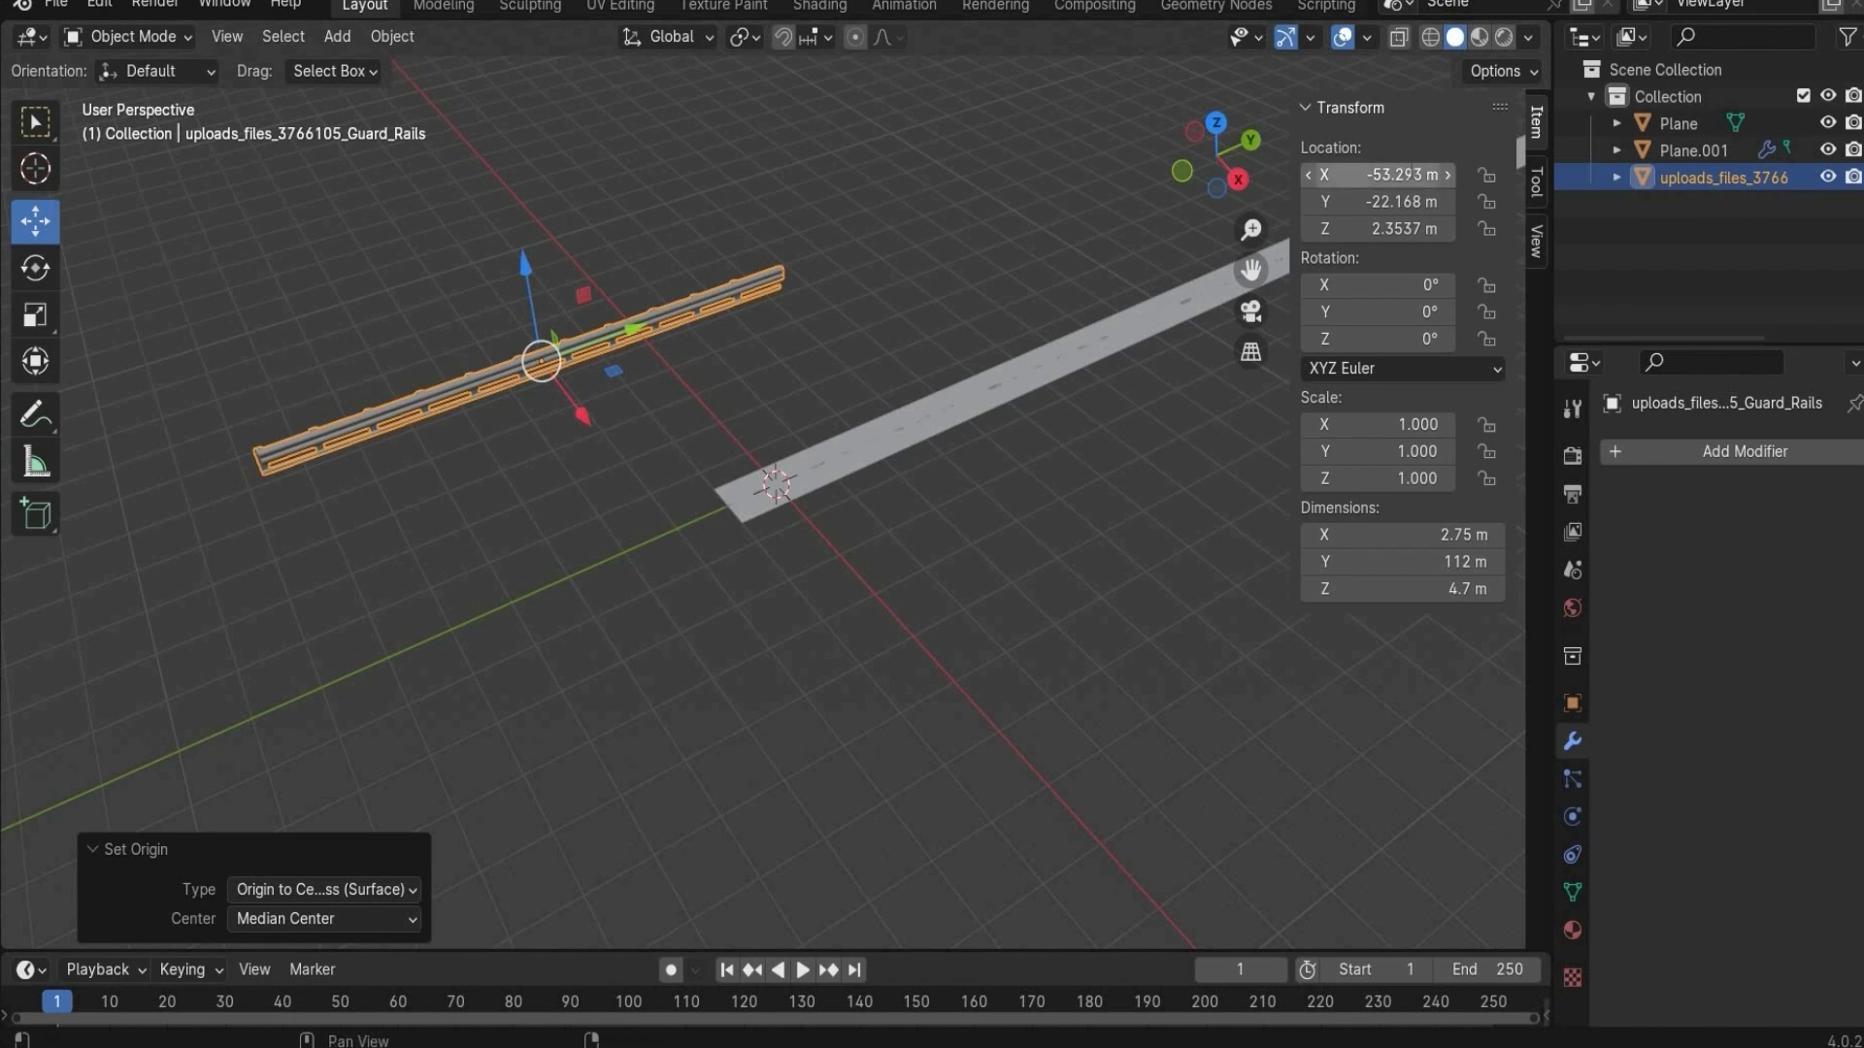
- Place the guard rail at X -5.1 m, Y 5.9 m, Z 0 m and scale it to 0.3 on all three axes
{"action": "left_click", "coordinate": [1407, 169]}
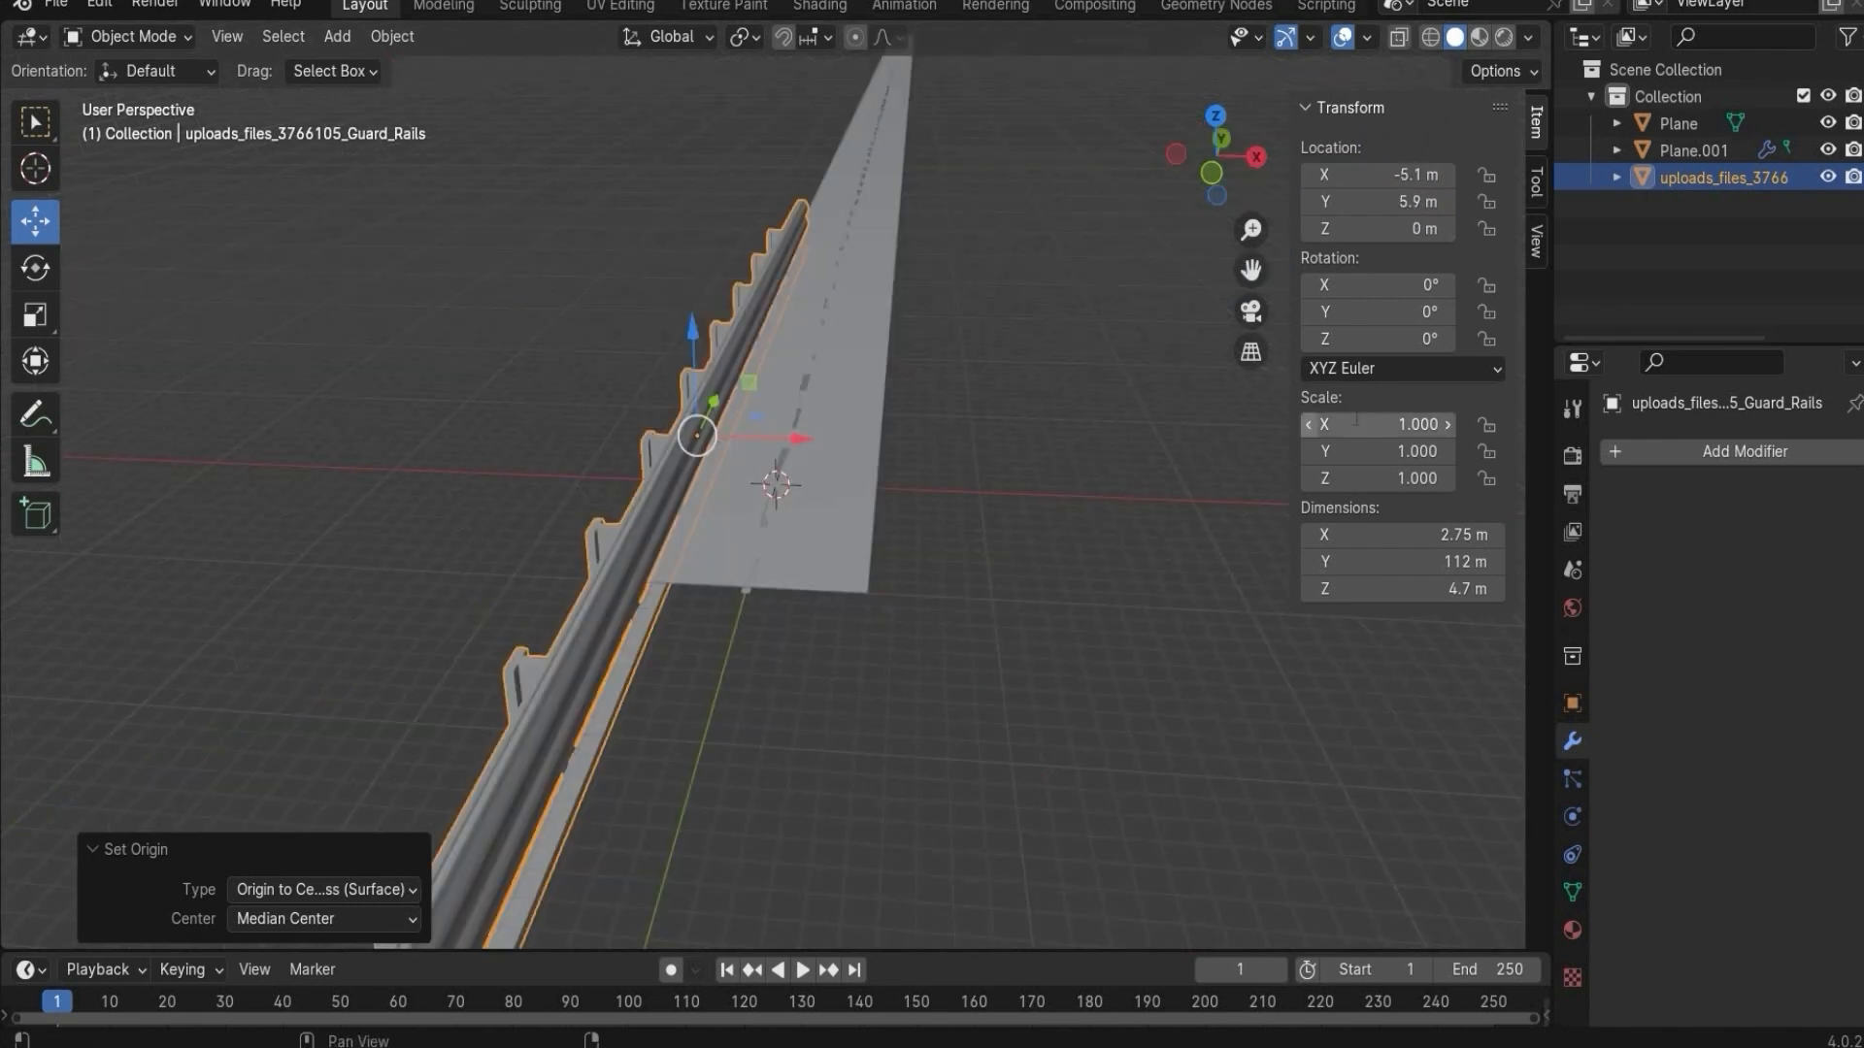
{"action": "left_click", "coordinate": [1356, 423]}
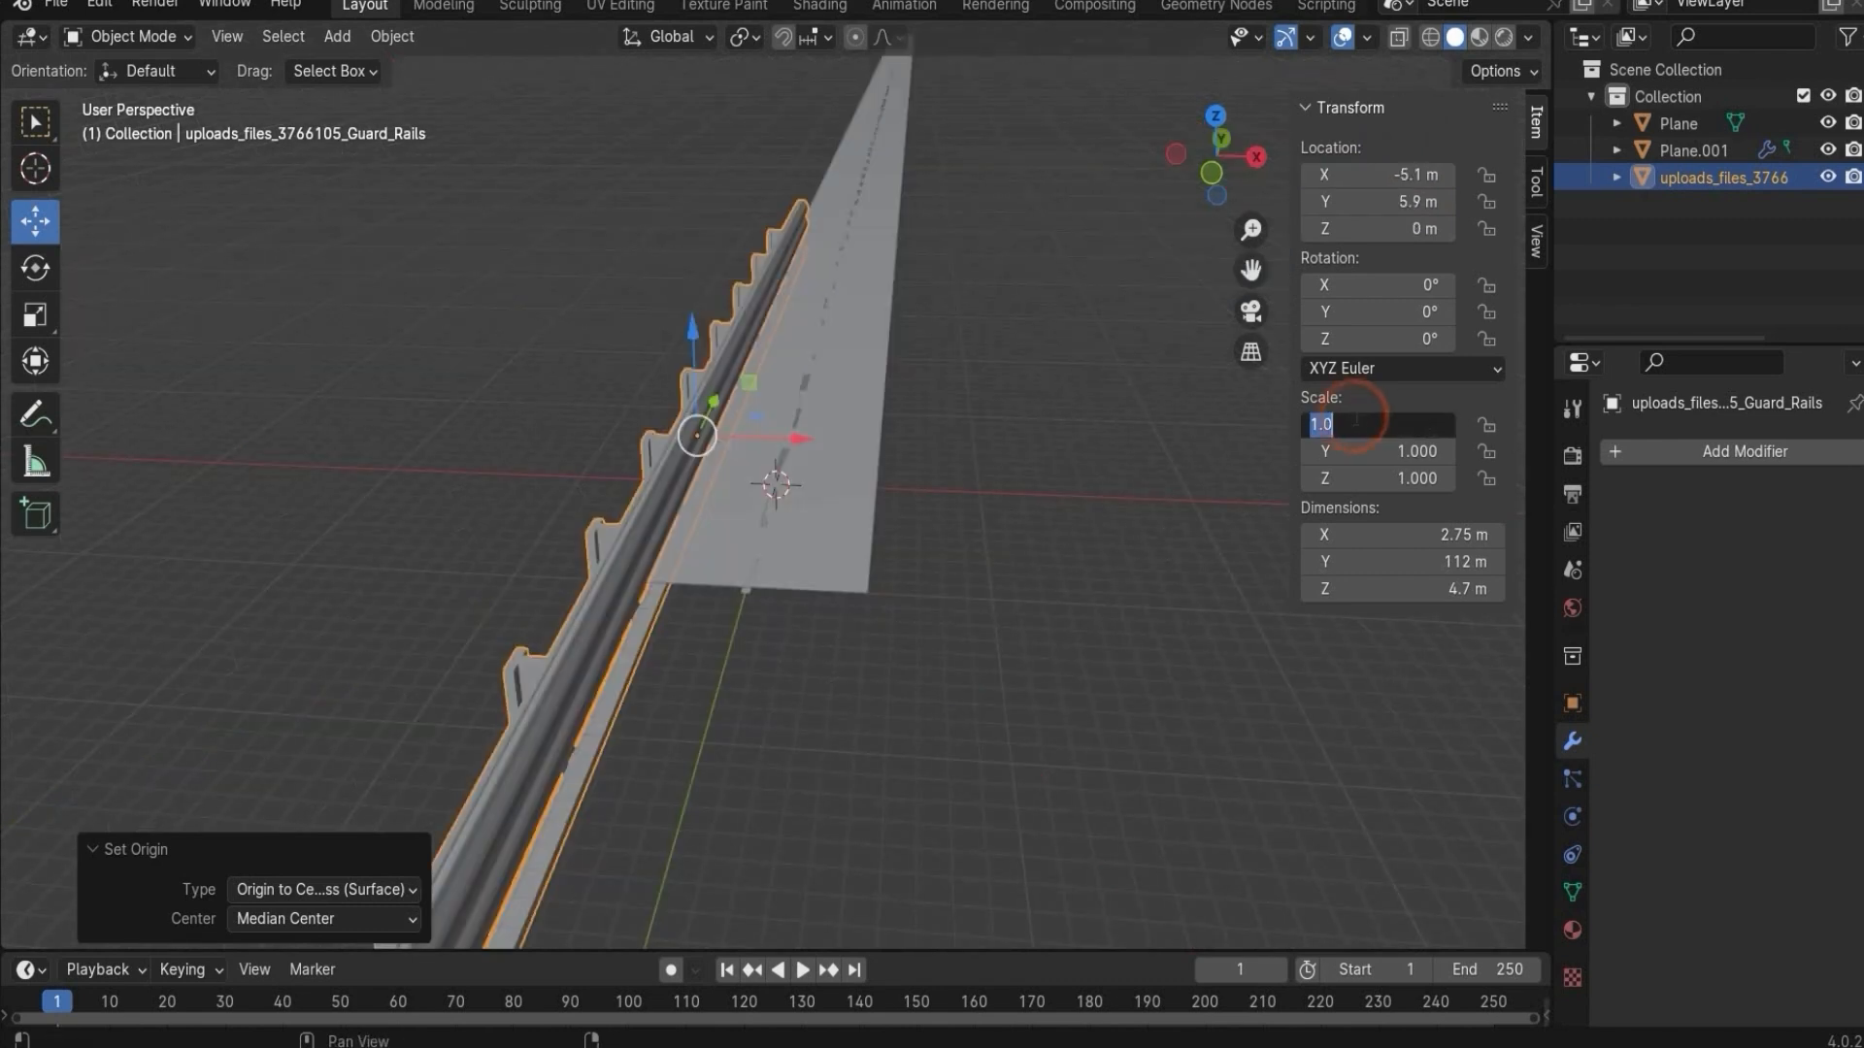
{"action": "type", "text": "0.3"}
{"action": "key", "text": "Return"}
{"action": "left_click", "coordinate": [1366, 452]}
{"action": "type", "text": "0.3"}
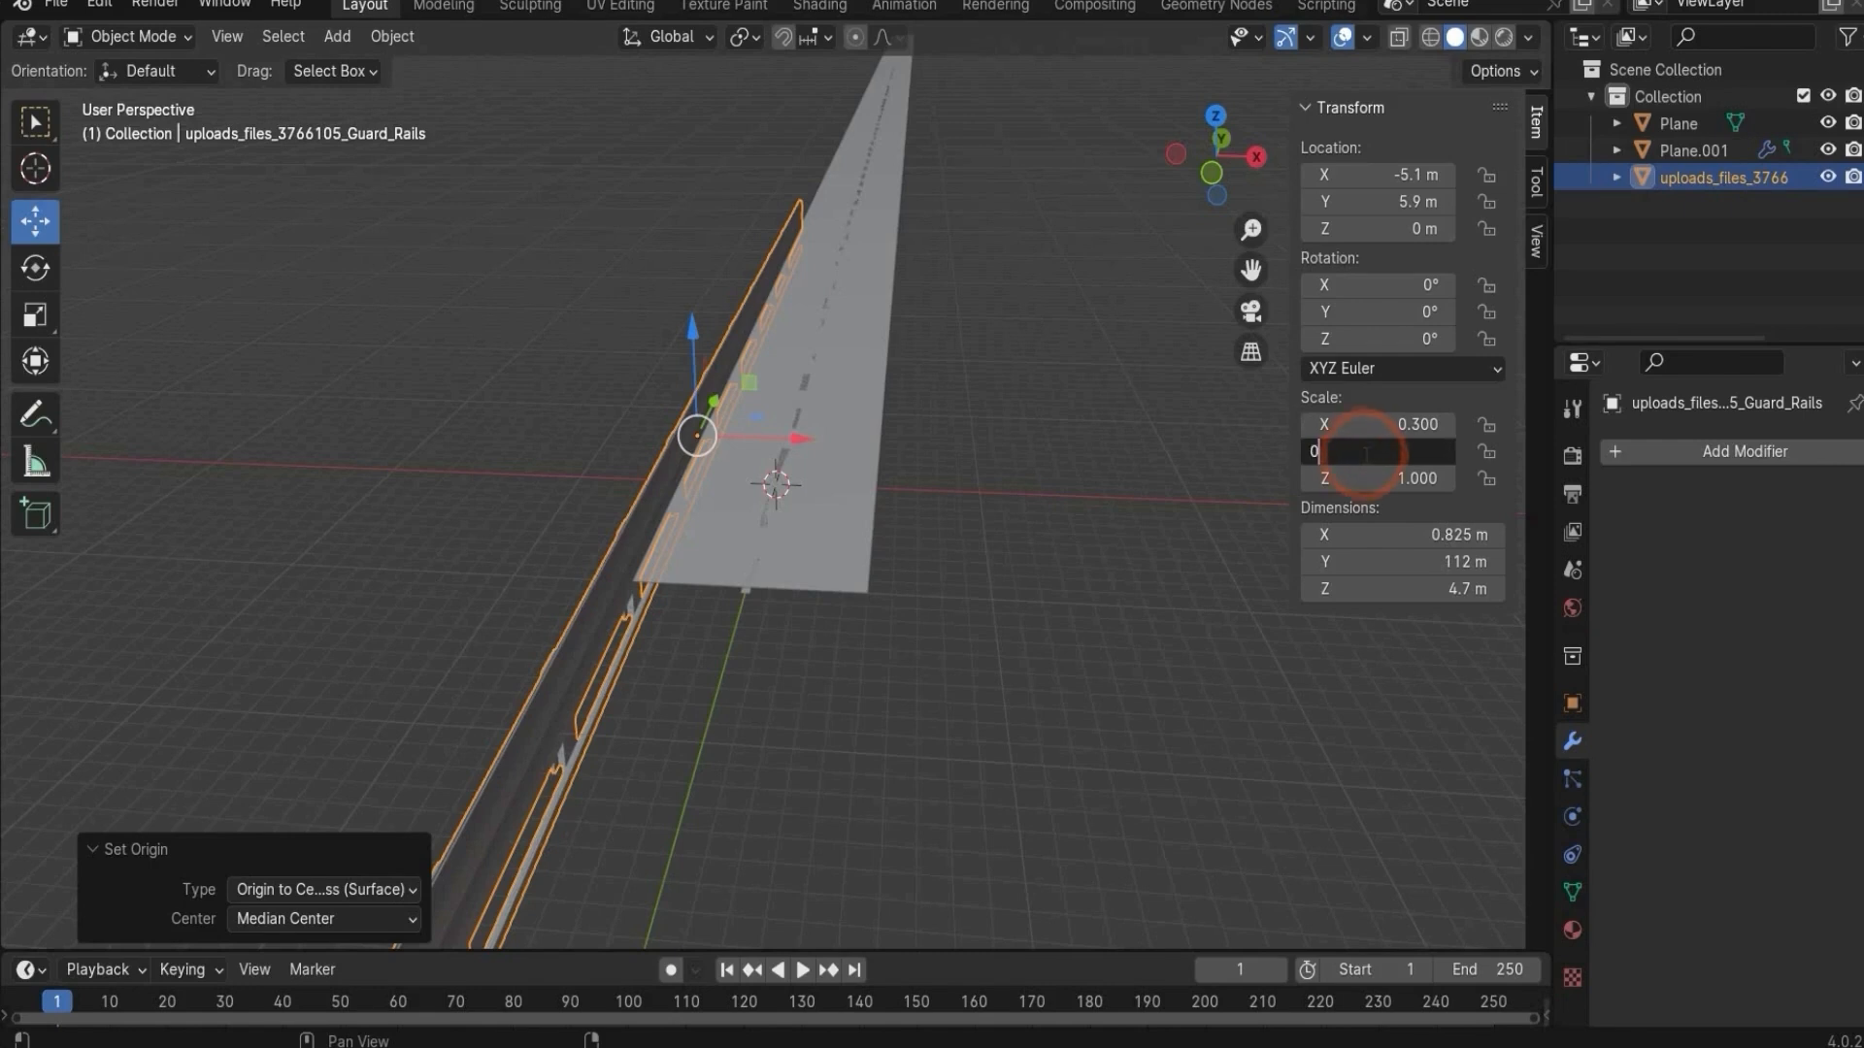
{"action": "key", "text": "Return"}
{"action": "left_click", "coordinate": [1374, 476]}
{"action": "type", "text": "0.3"}
{"action": "key", "text": "Return"}
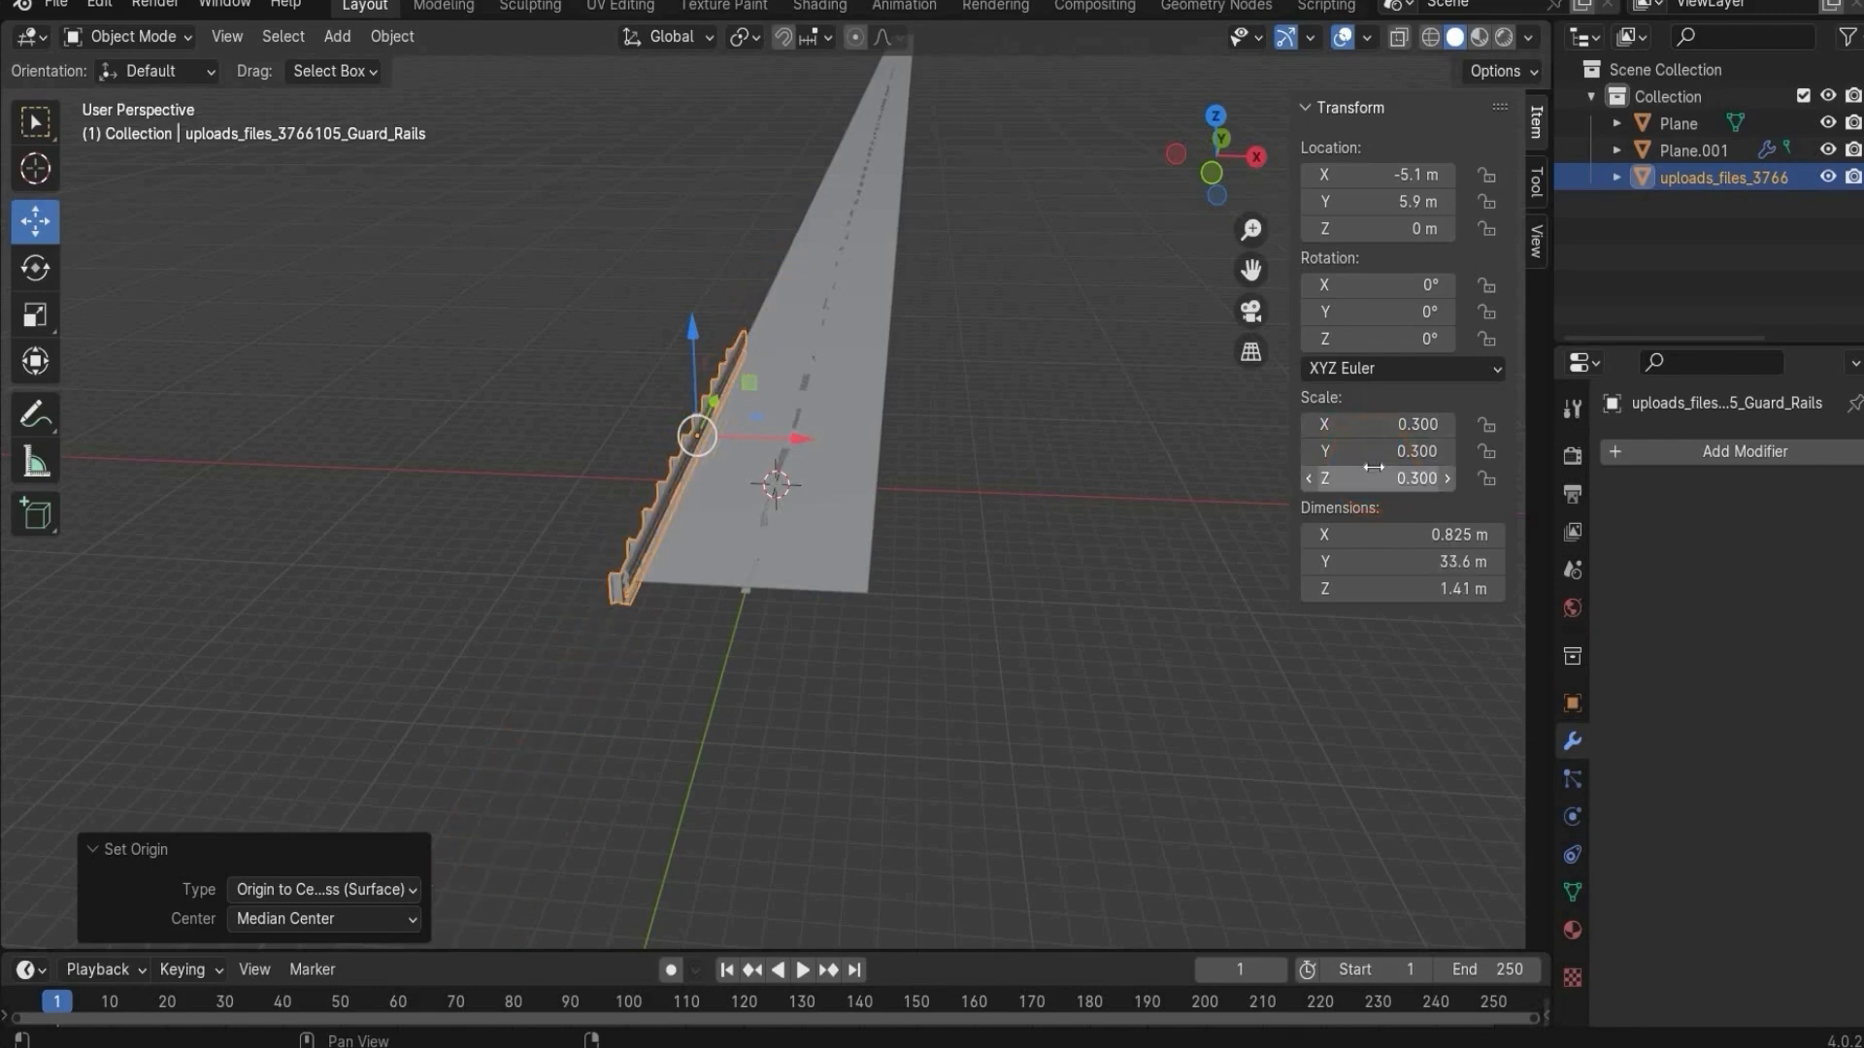
- Raise the guard rail about 0.69 m along Z so that it stands at road level
{"action": "scroll", "coordinate": [786, 474], "scroll_direction": "up", "scroll_amount": 5}
{"action": "scroll", "coordinate": [786, 476], "scroll_direction": "down", "scroll_amount": 3}
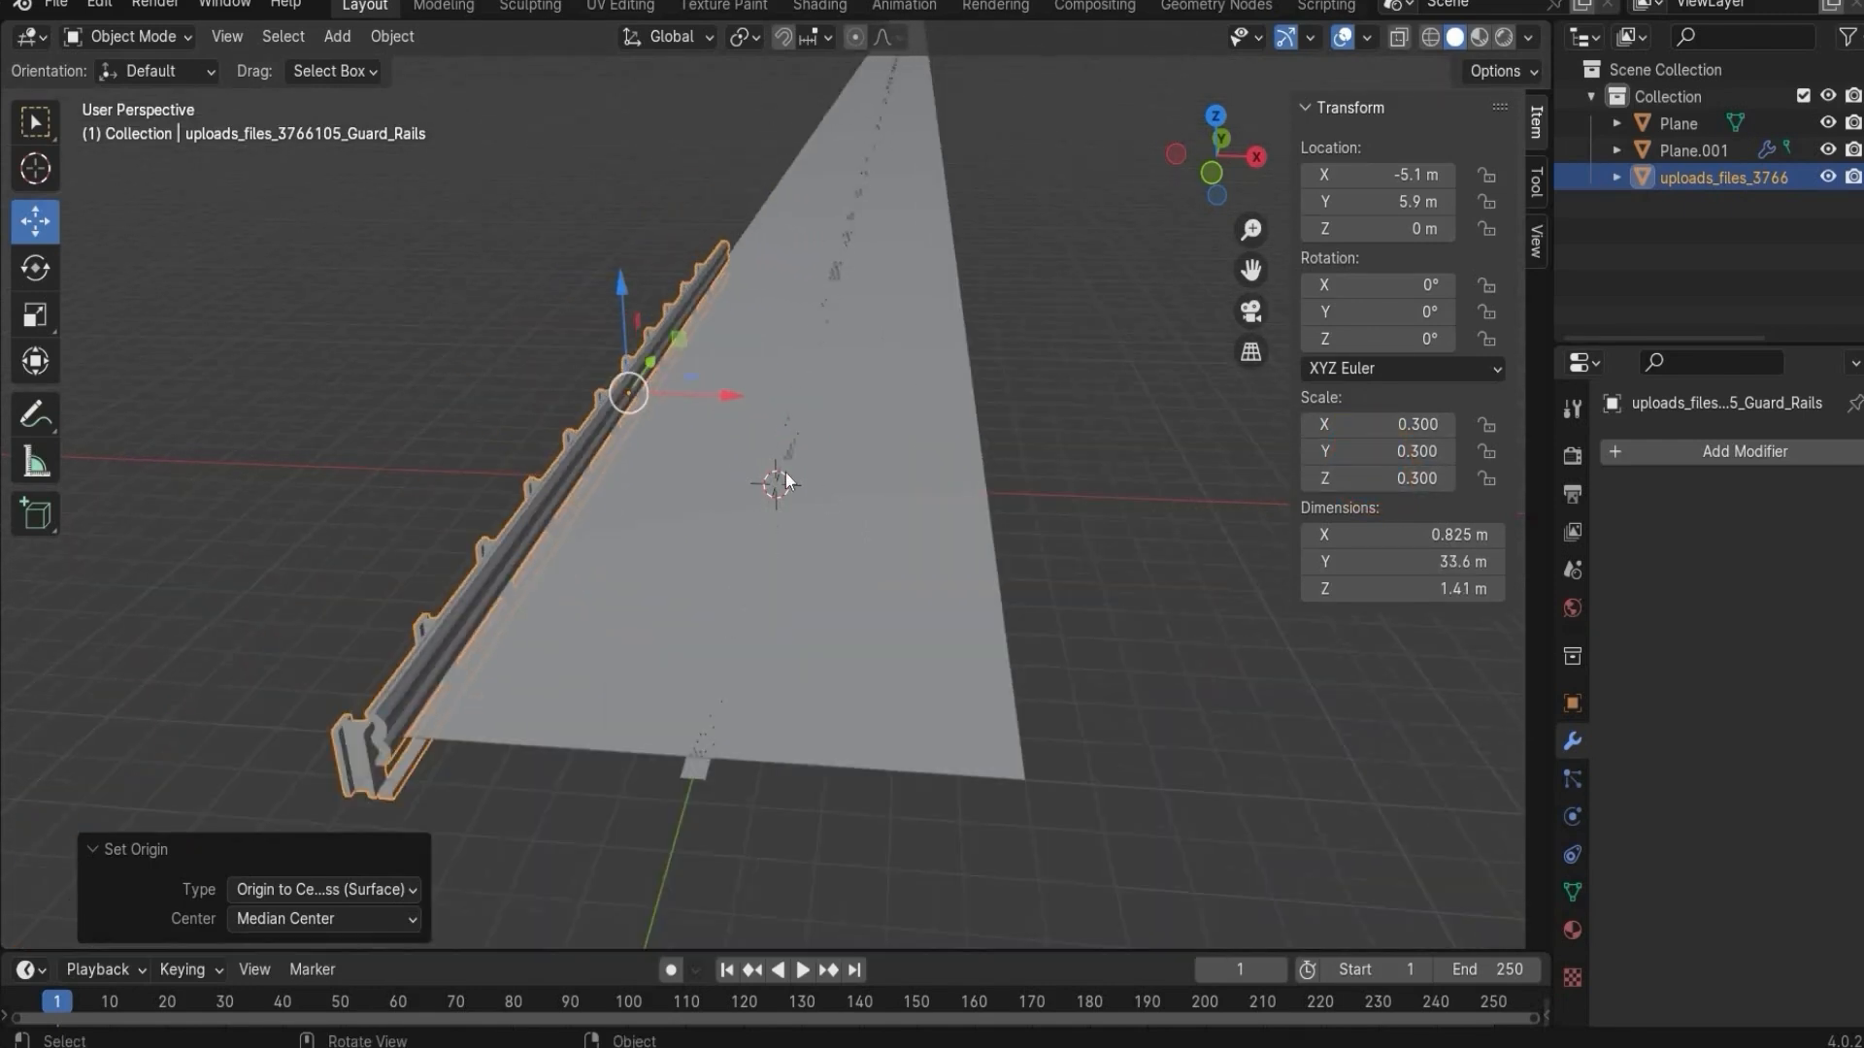
{"action": "key", "text": "alt+a"}
{"action": "left_click", "coordinate": [413, 685]}
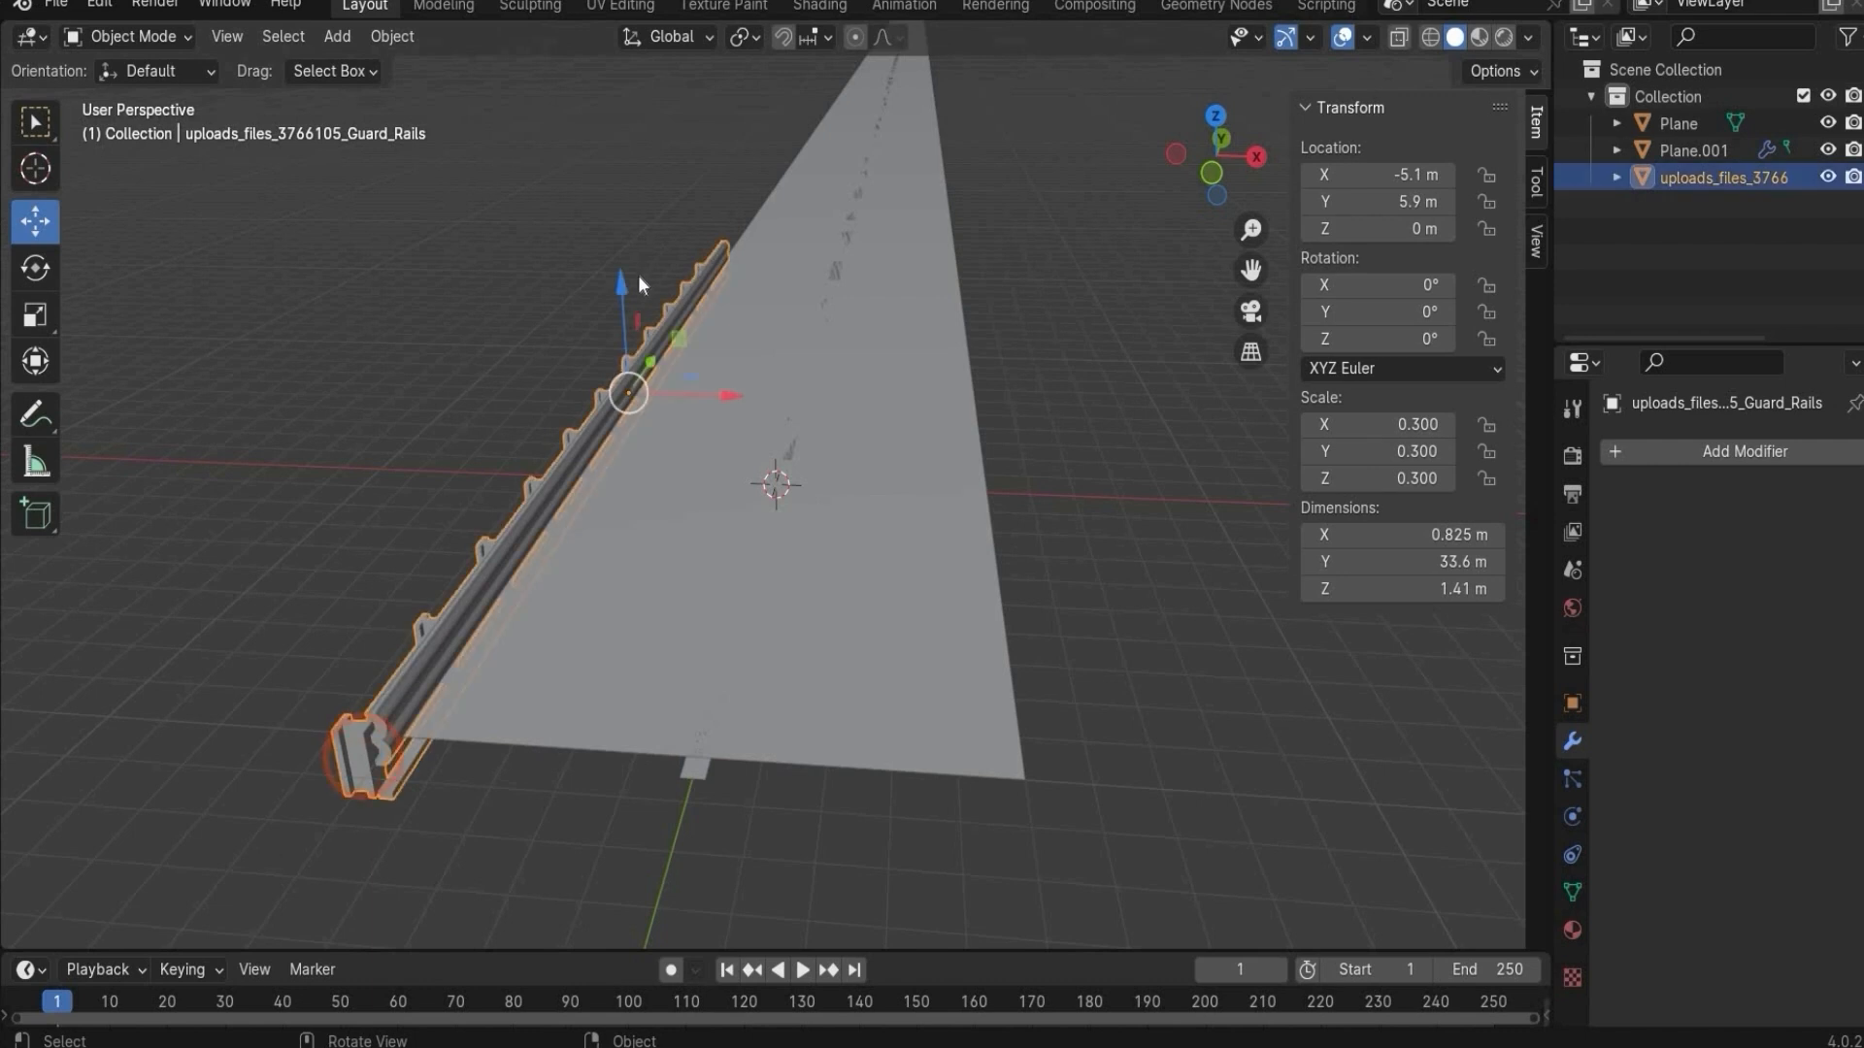
{"action": "left_click_drag", "start_coordinate": [623, 284], "coordinate": [635, 255]}
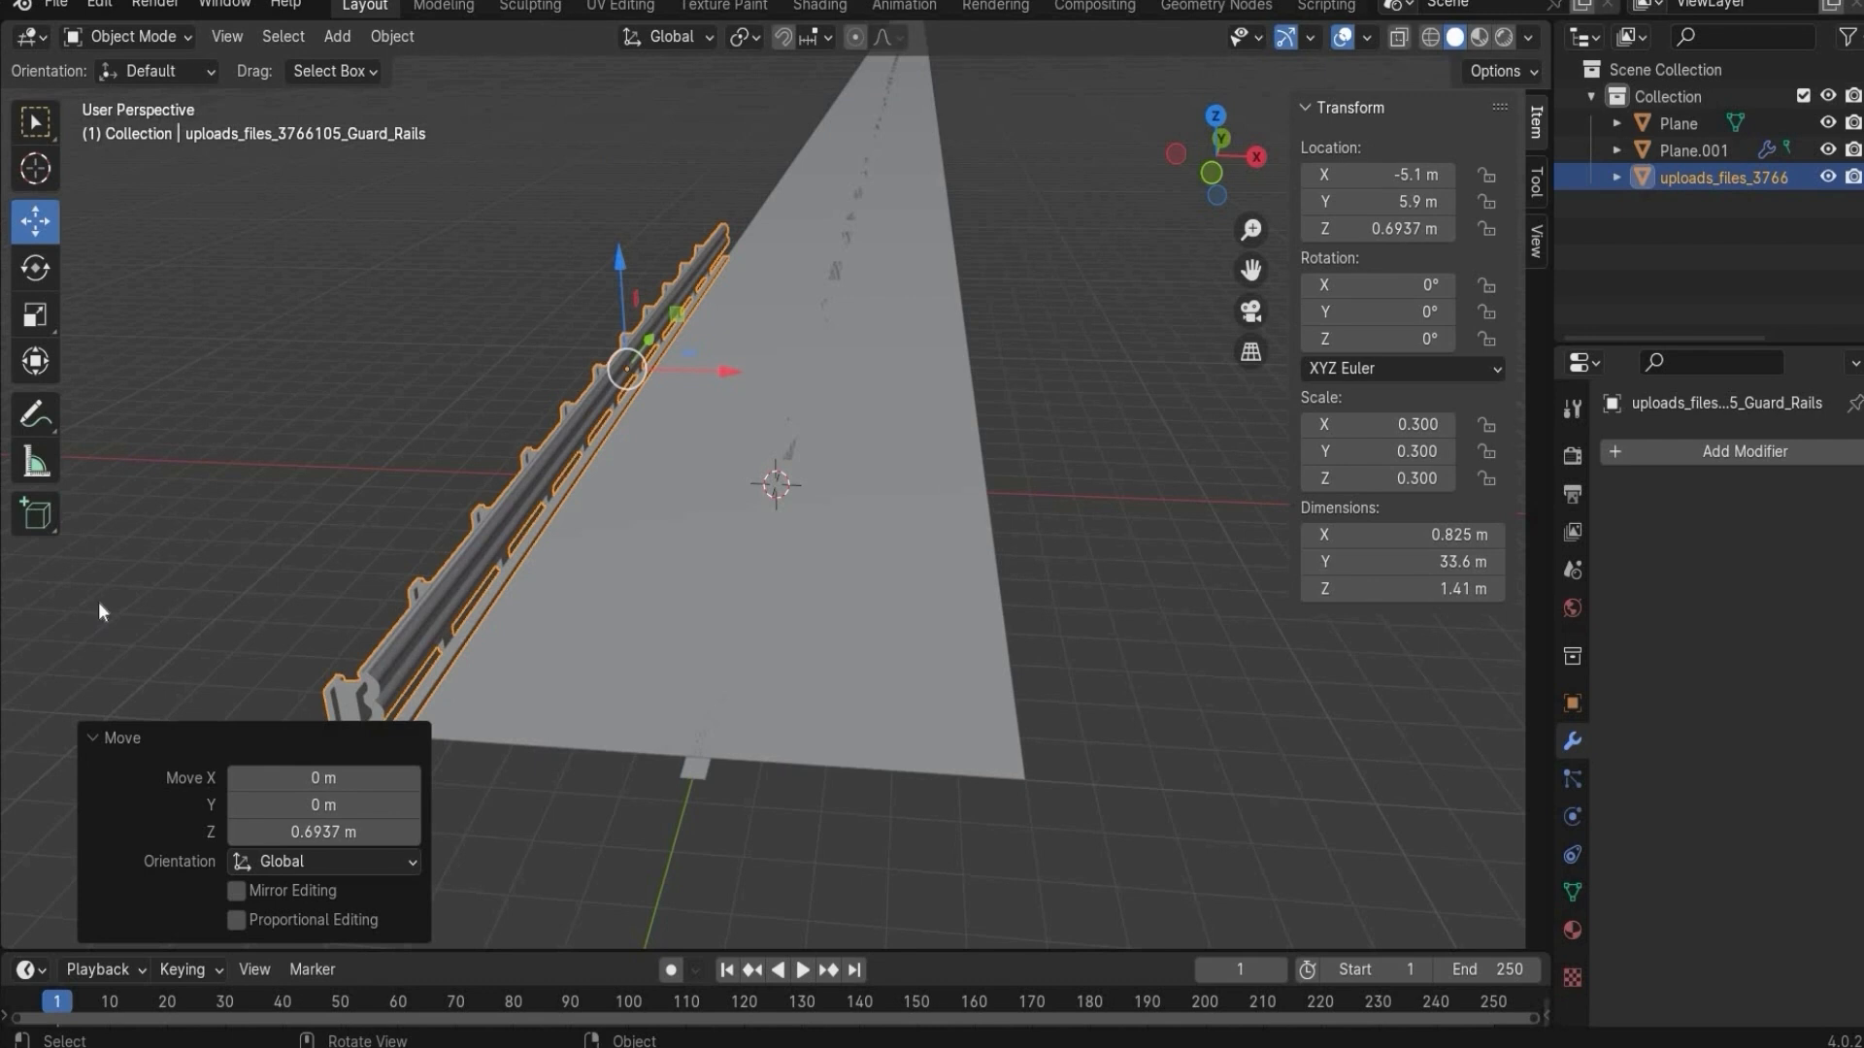
- Raise the lane marking dashes about 0.015 m along Z, just above the road surface
{"action": "left_click", "coordinate": [683, 773]}
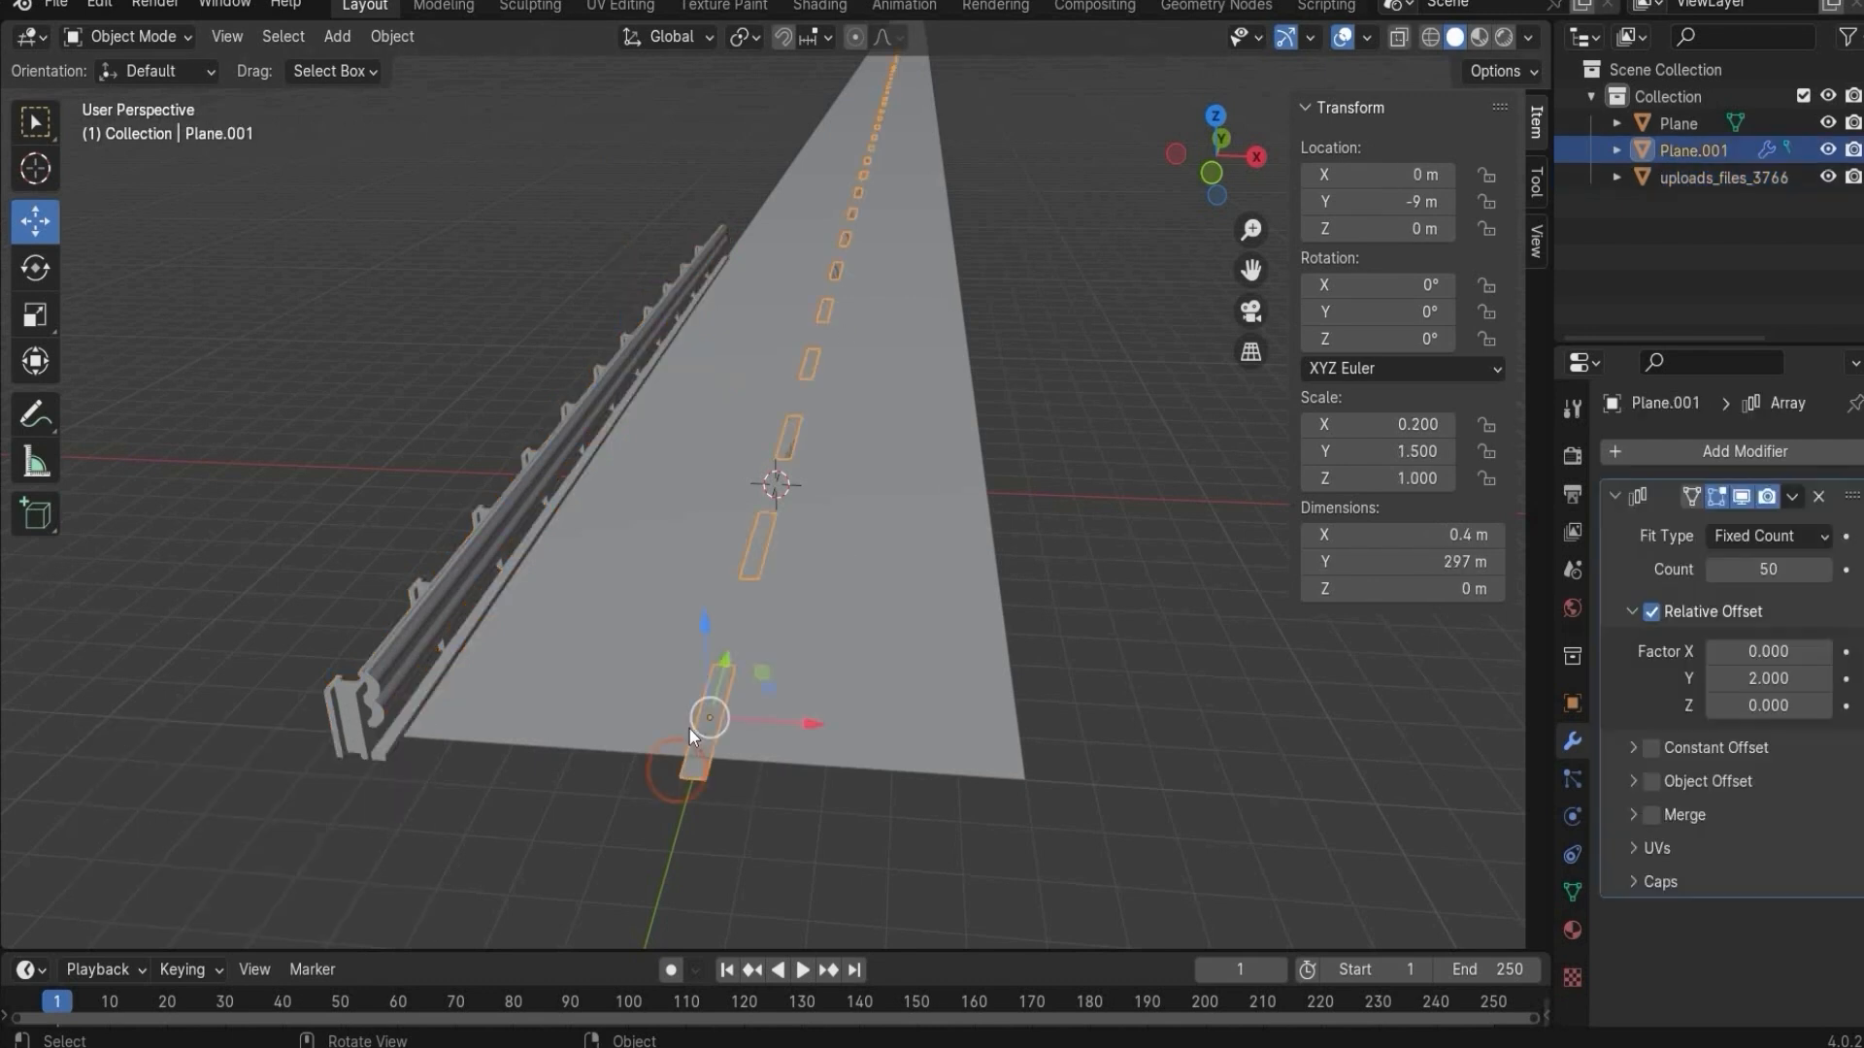
{"action": "left_click_drag", "start_coordinate": [710, 625], "coordinate": [641, 795]}
{"action": "left_click", "coordinate": [685, 869]}
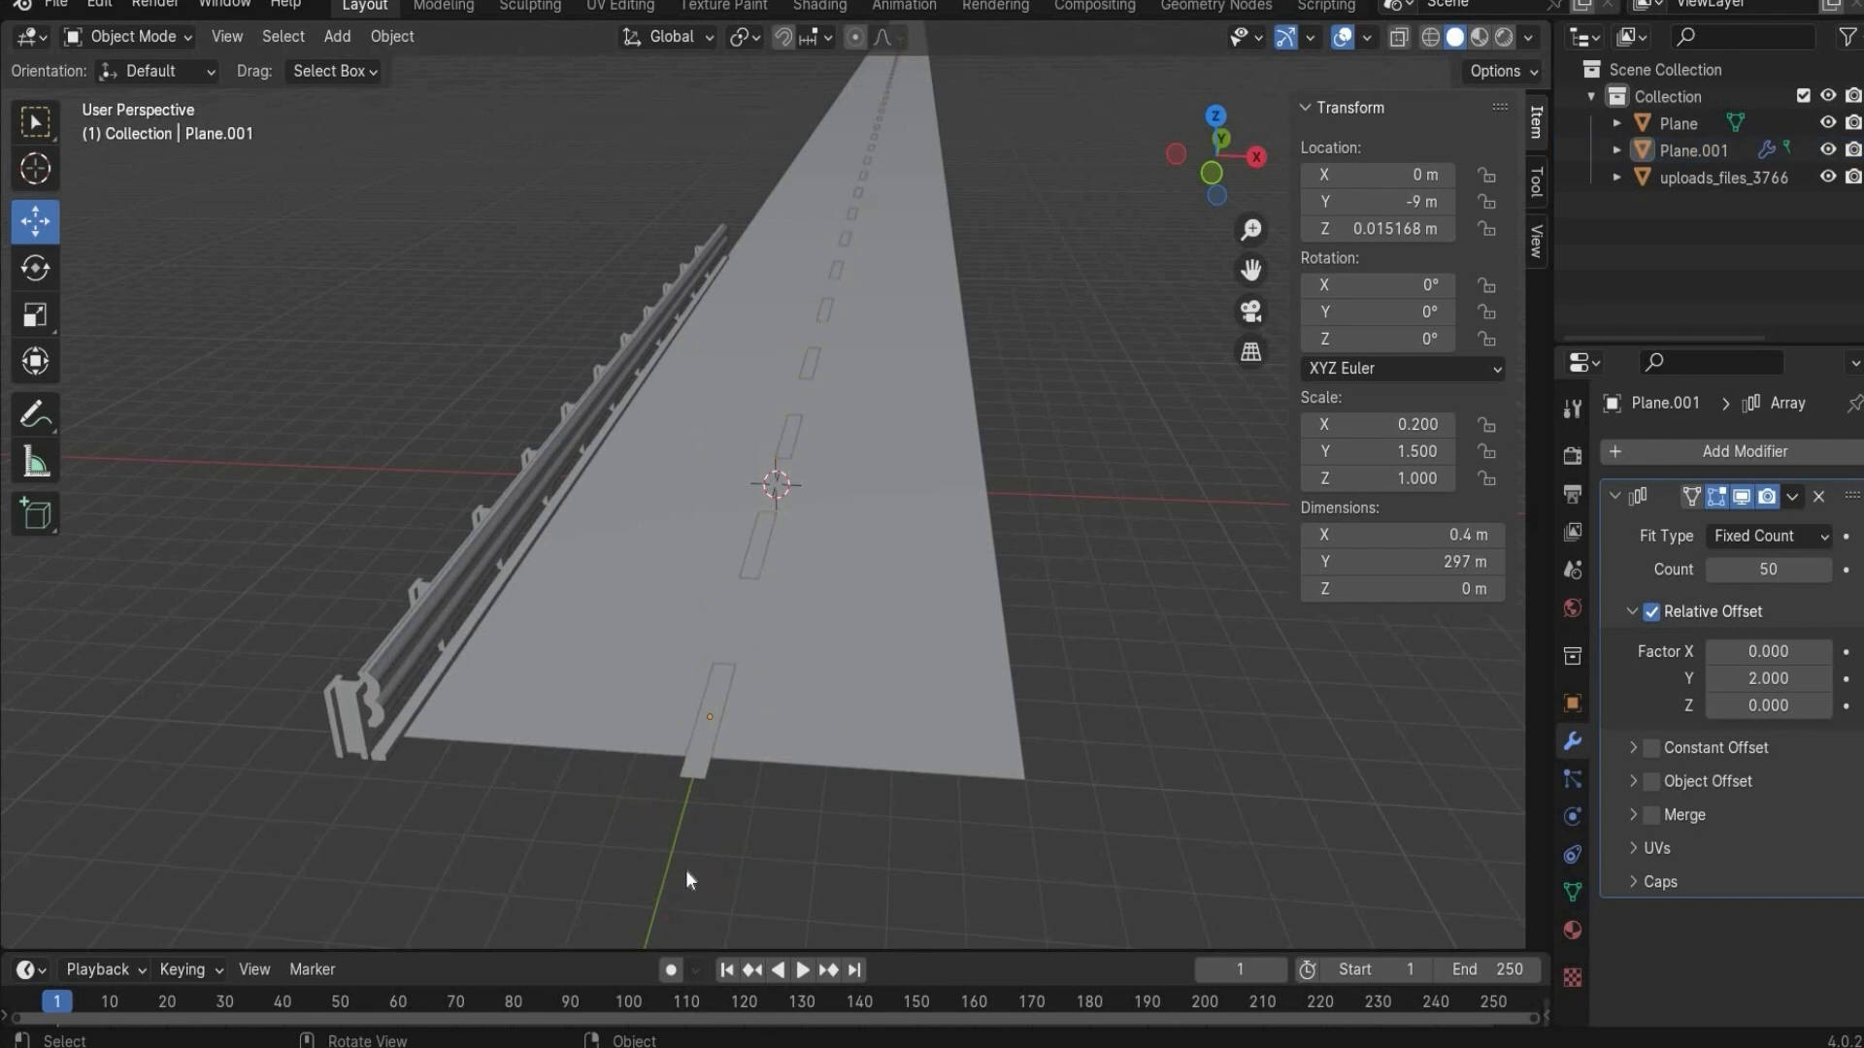
- Rename the imported rail as Guard Rail, the road plane as Street and the lane markings as Street Stripes
{"action": "left_click", "coordinate": [1674, 180]}
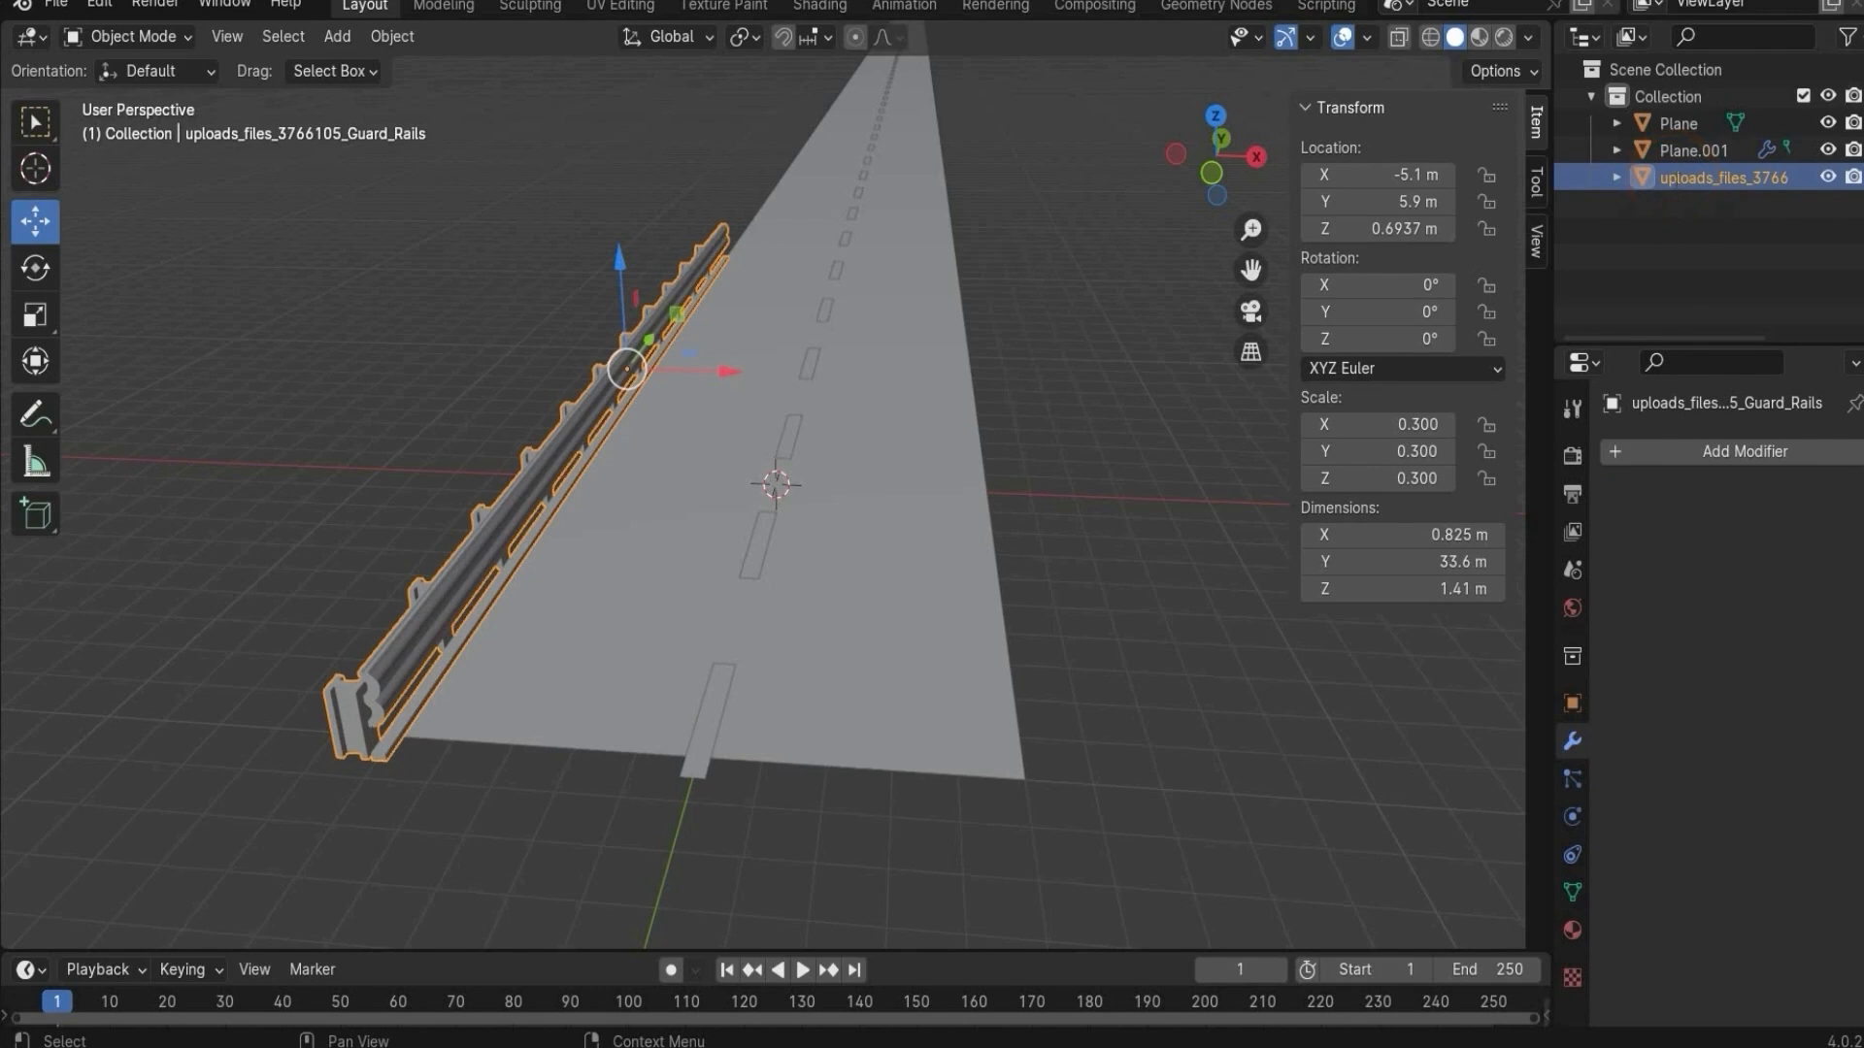
{"action": "double_click", "coordinate": [1674, 181]}
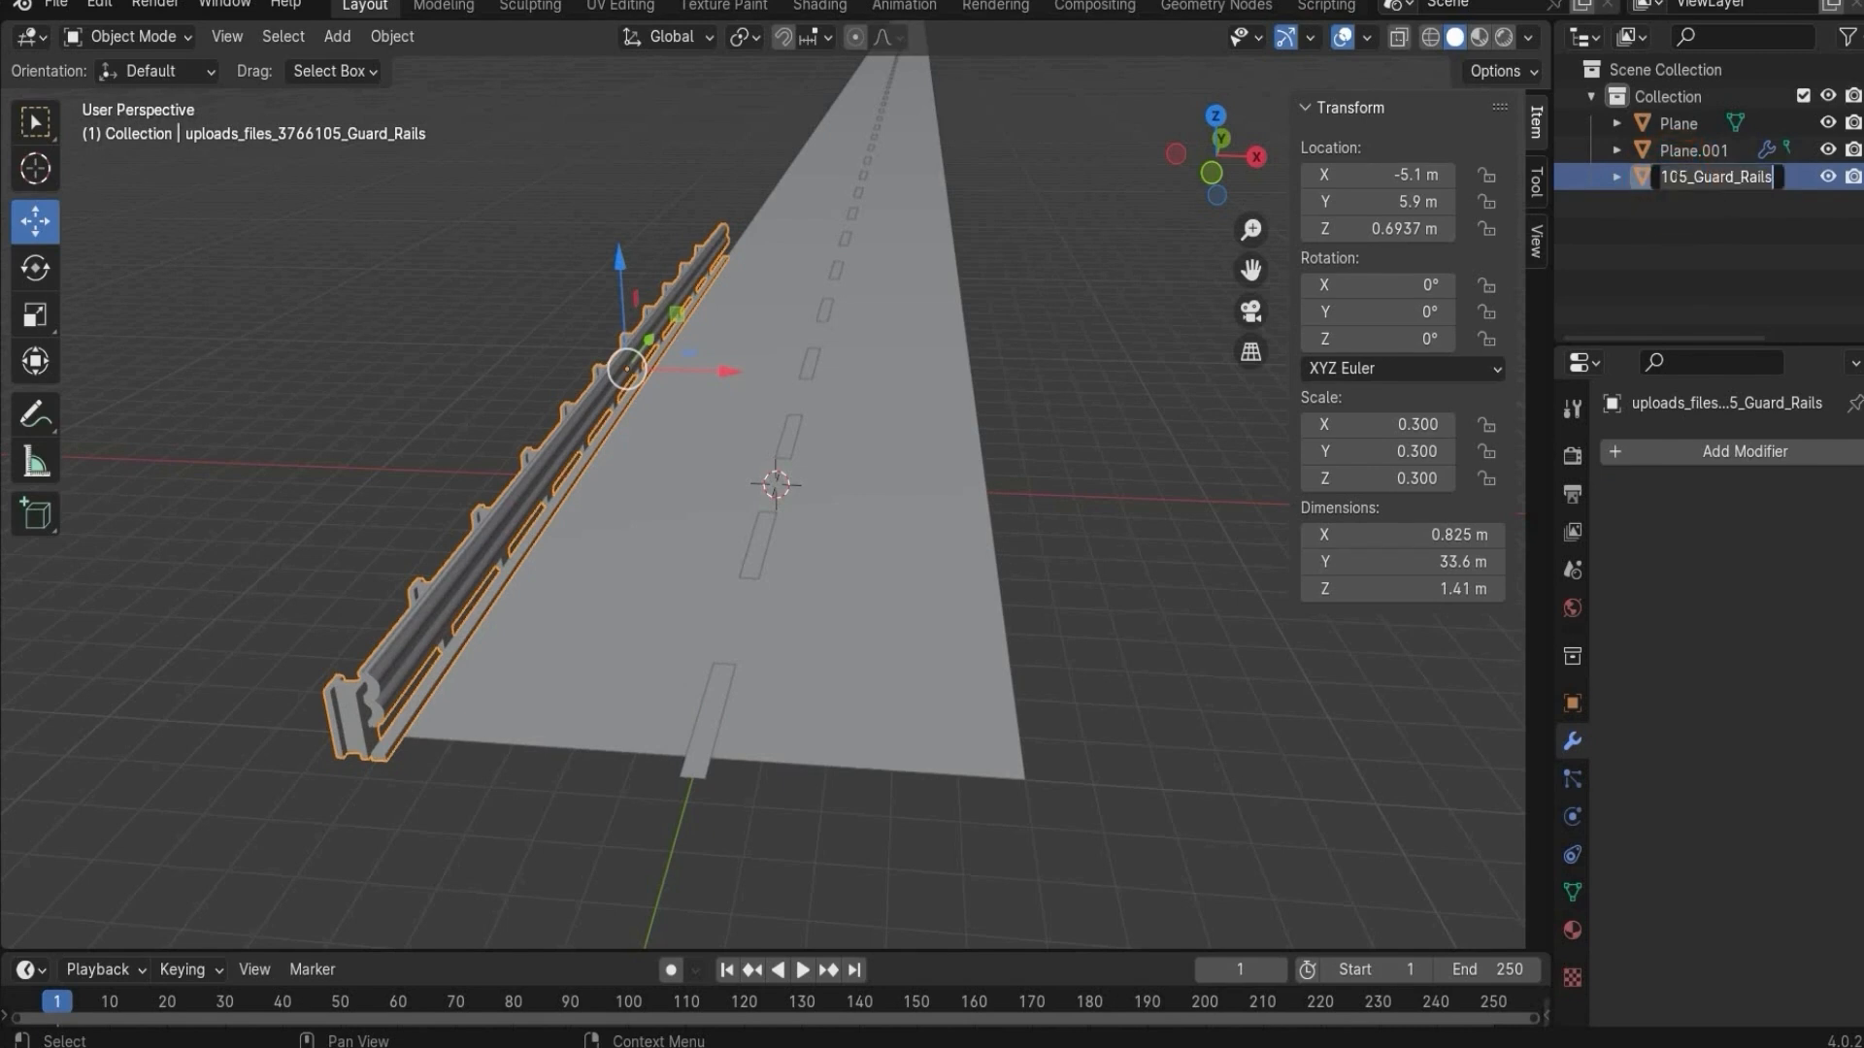
{"action": "left_click", "coordinate": [1613, 182]}
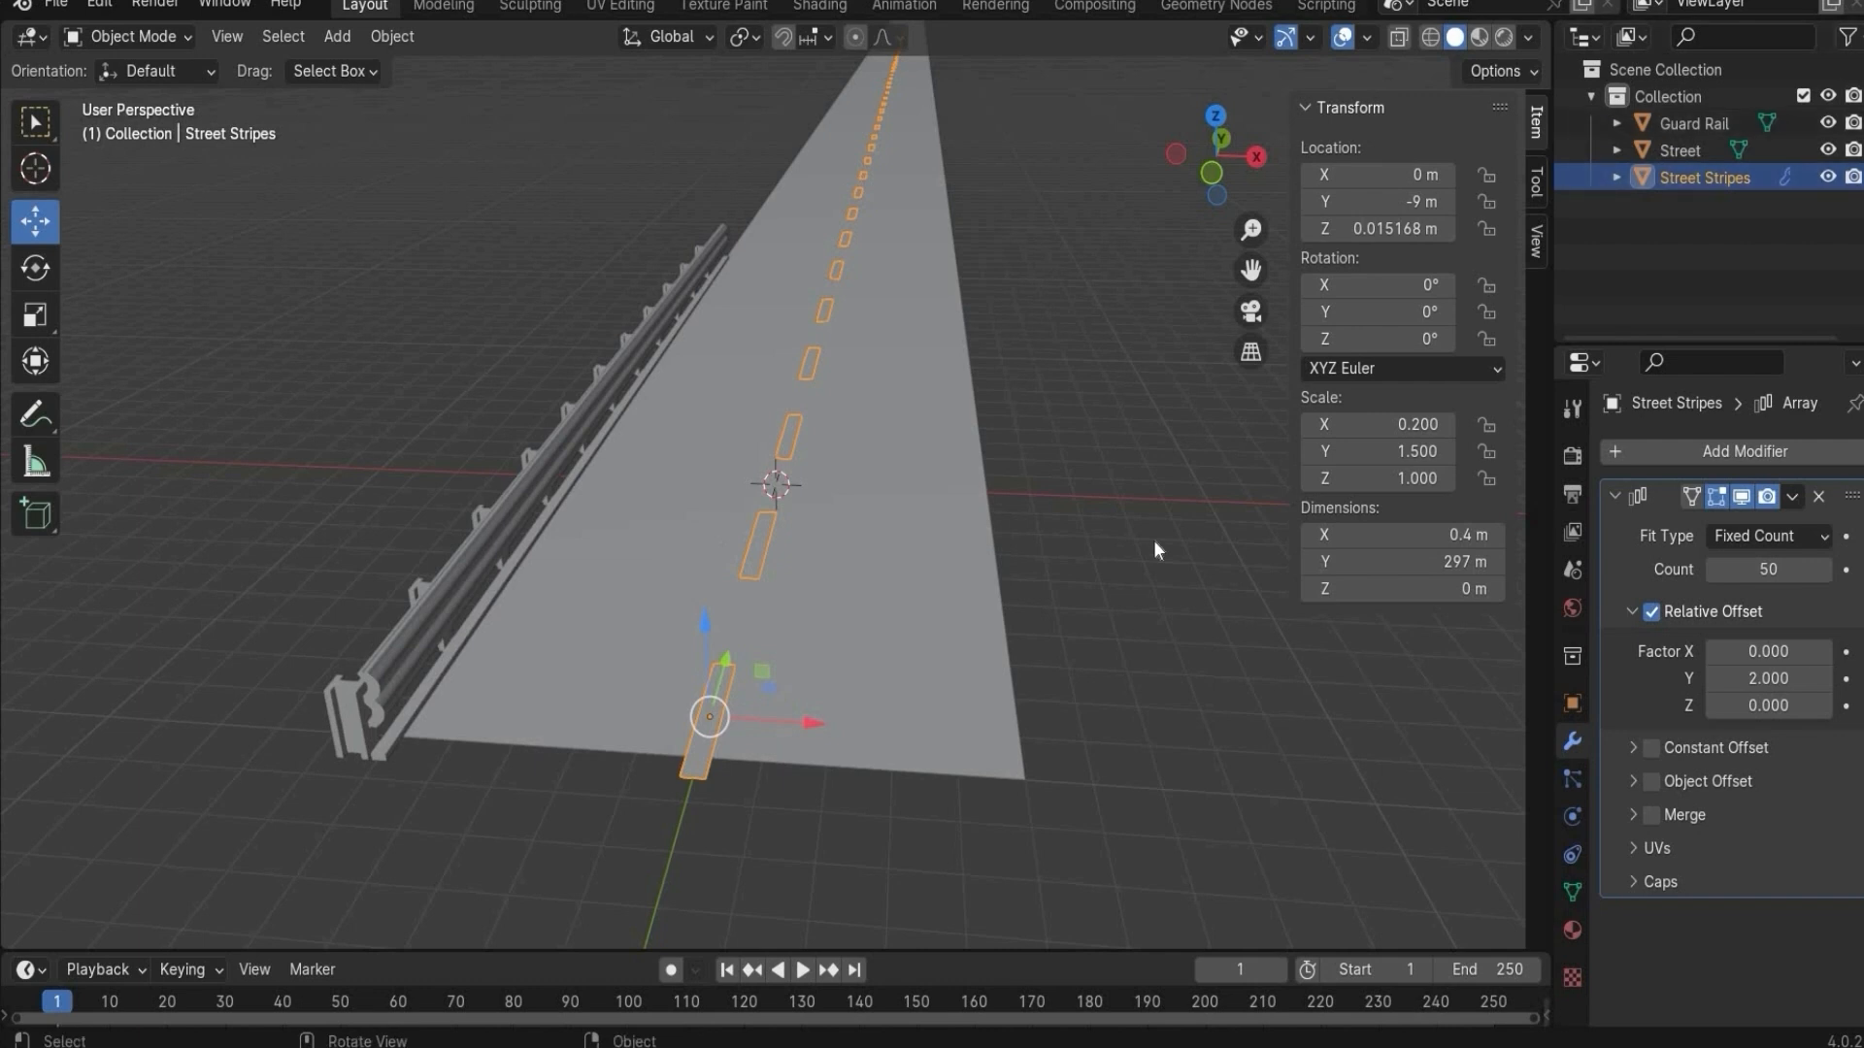
- Add an Array modifier to the guard rail with a count of 54
{"action": "left_click", "coordinate": [1681, 126]}
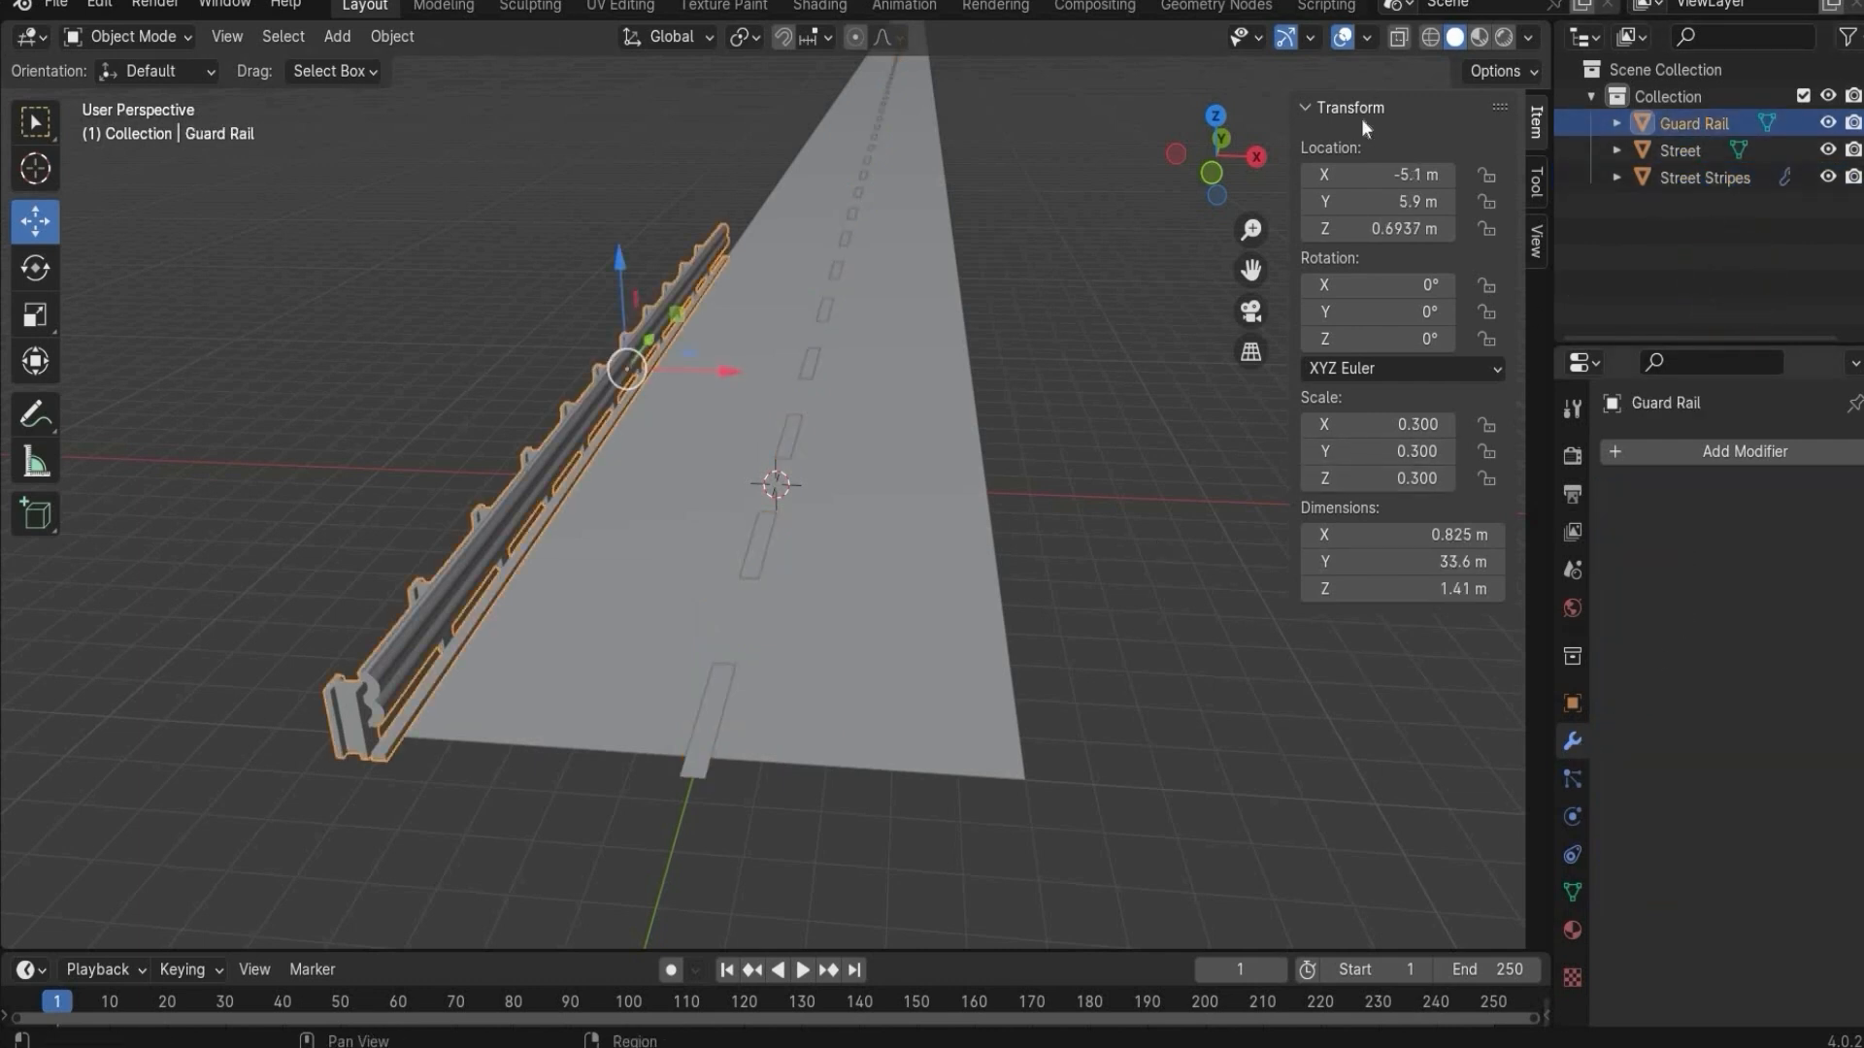
{"action": "left_click", "coordinate": [1649, 453]}
{"action": "mouse_move", "coordinate": [1576, 450]}
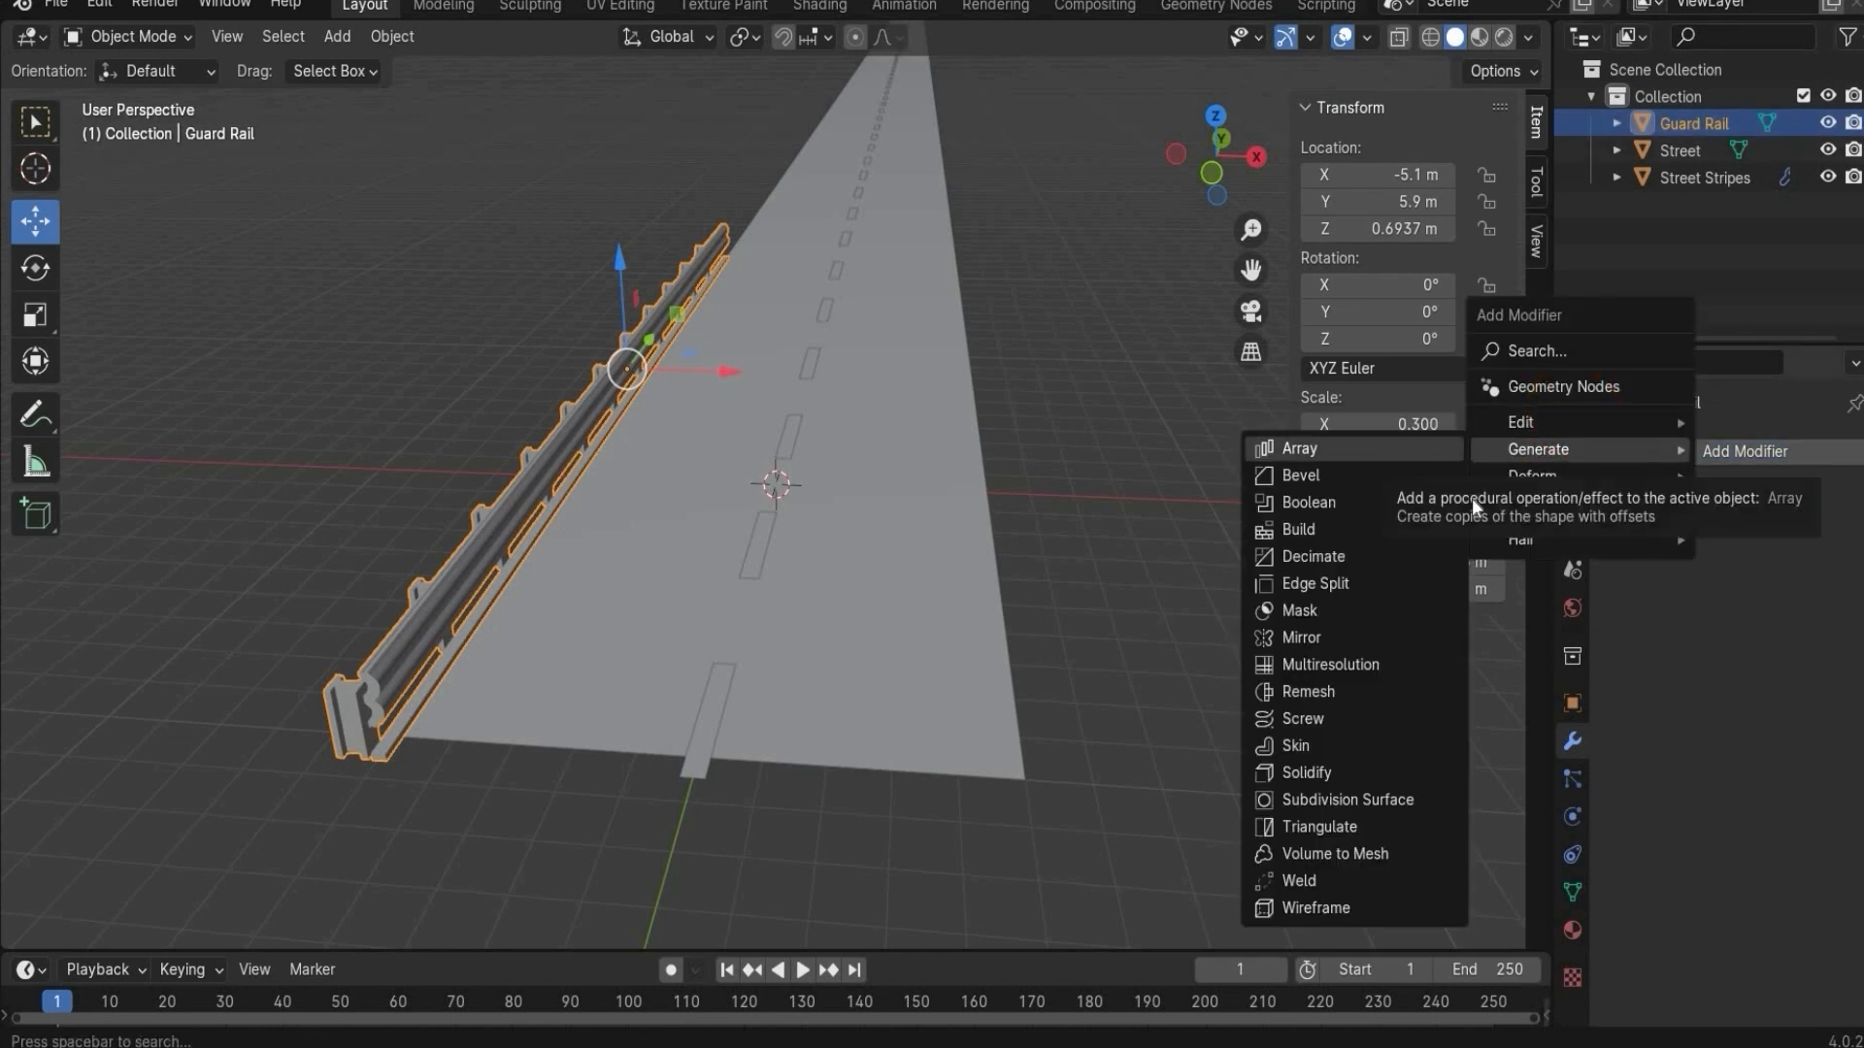
{"action": "left_click", "coordinate": [1412, 450]}
{"action": "left_click", "coordinate": [1784, 802]}
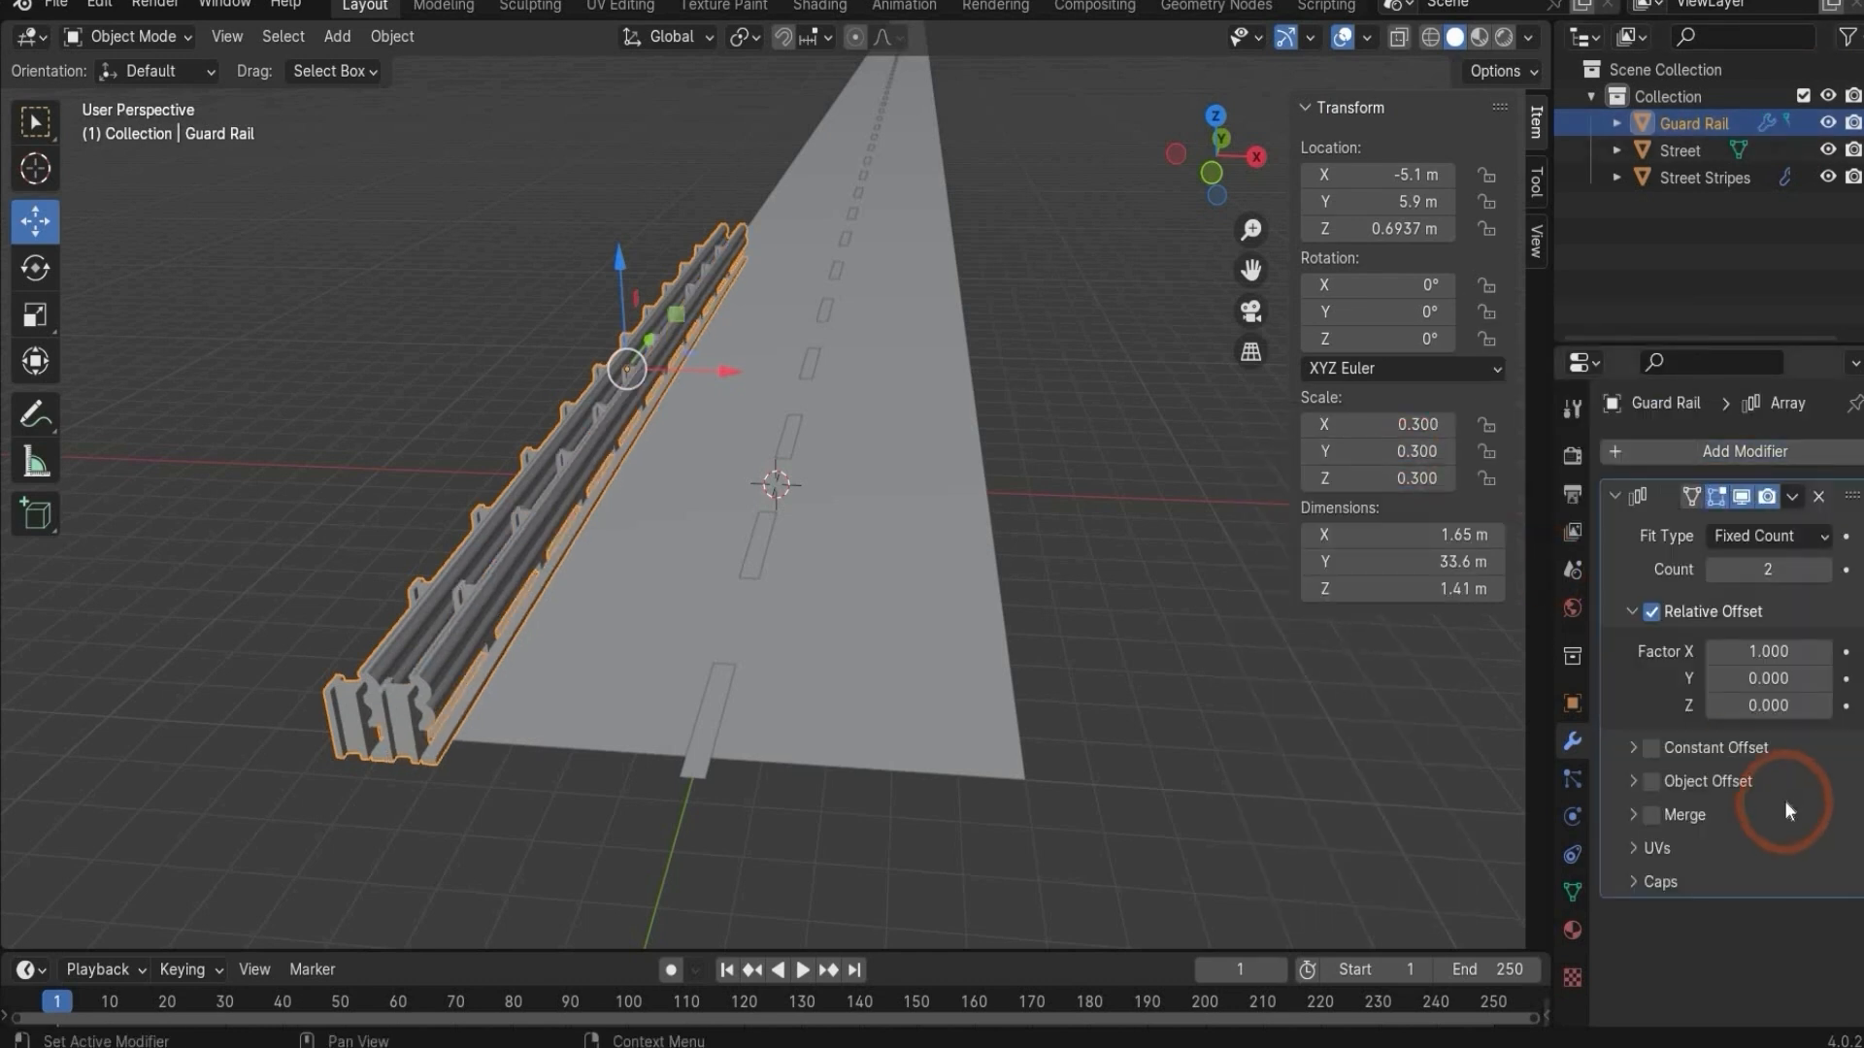
{"action": "left_click", "coordinate": [1768, 573]}
{"action": "type", "text": "54"}
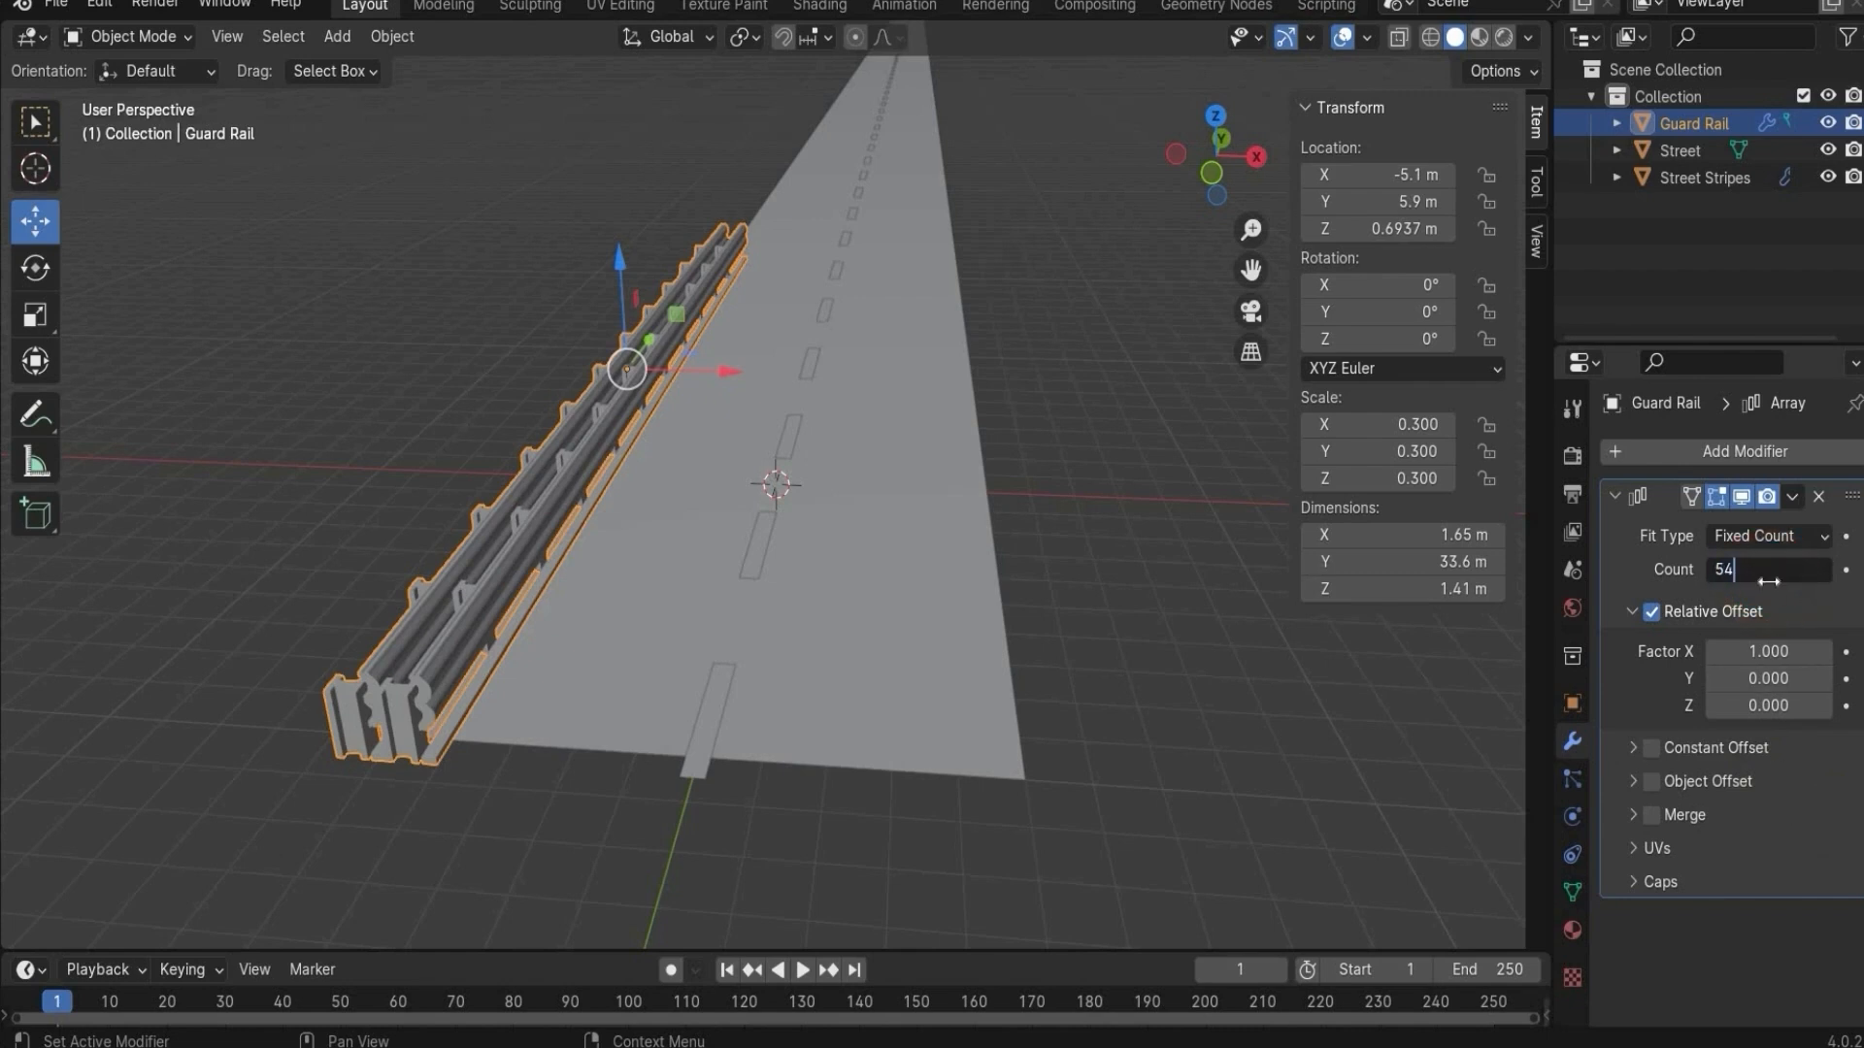
{"action": "key", "text": "Return"}
- Set the guard rail array's relative offset factors to 0 in X and 1 in Y so the rail runs along the road
{"action": "left_click", "coordinate": [1767, 652]}
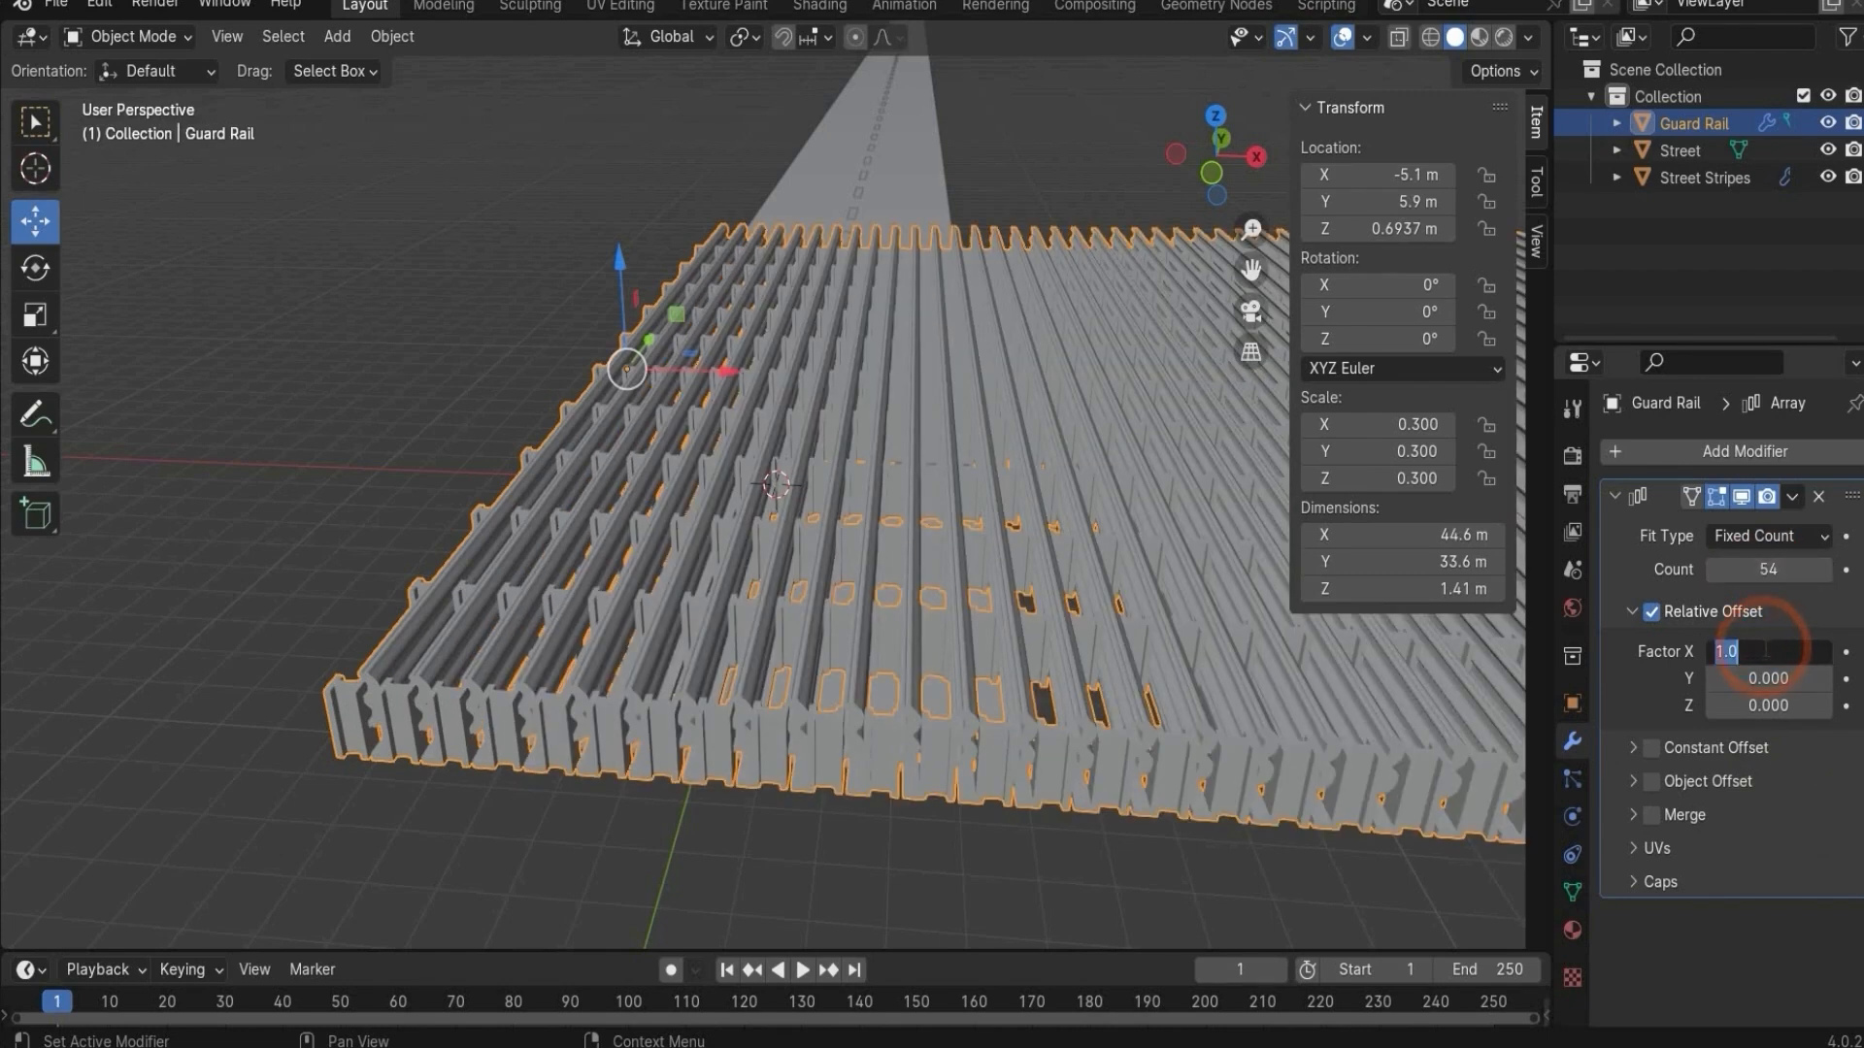
{"action": "type", "text": "0"}
{"action": "key", "text": "Return"}
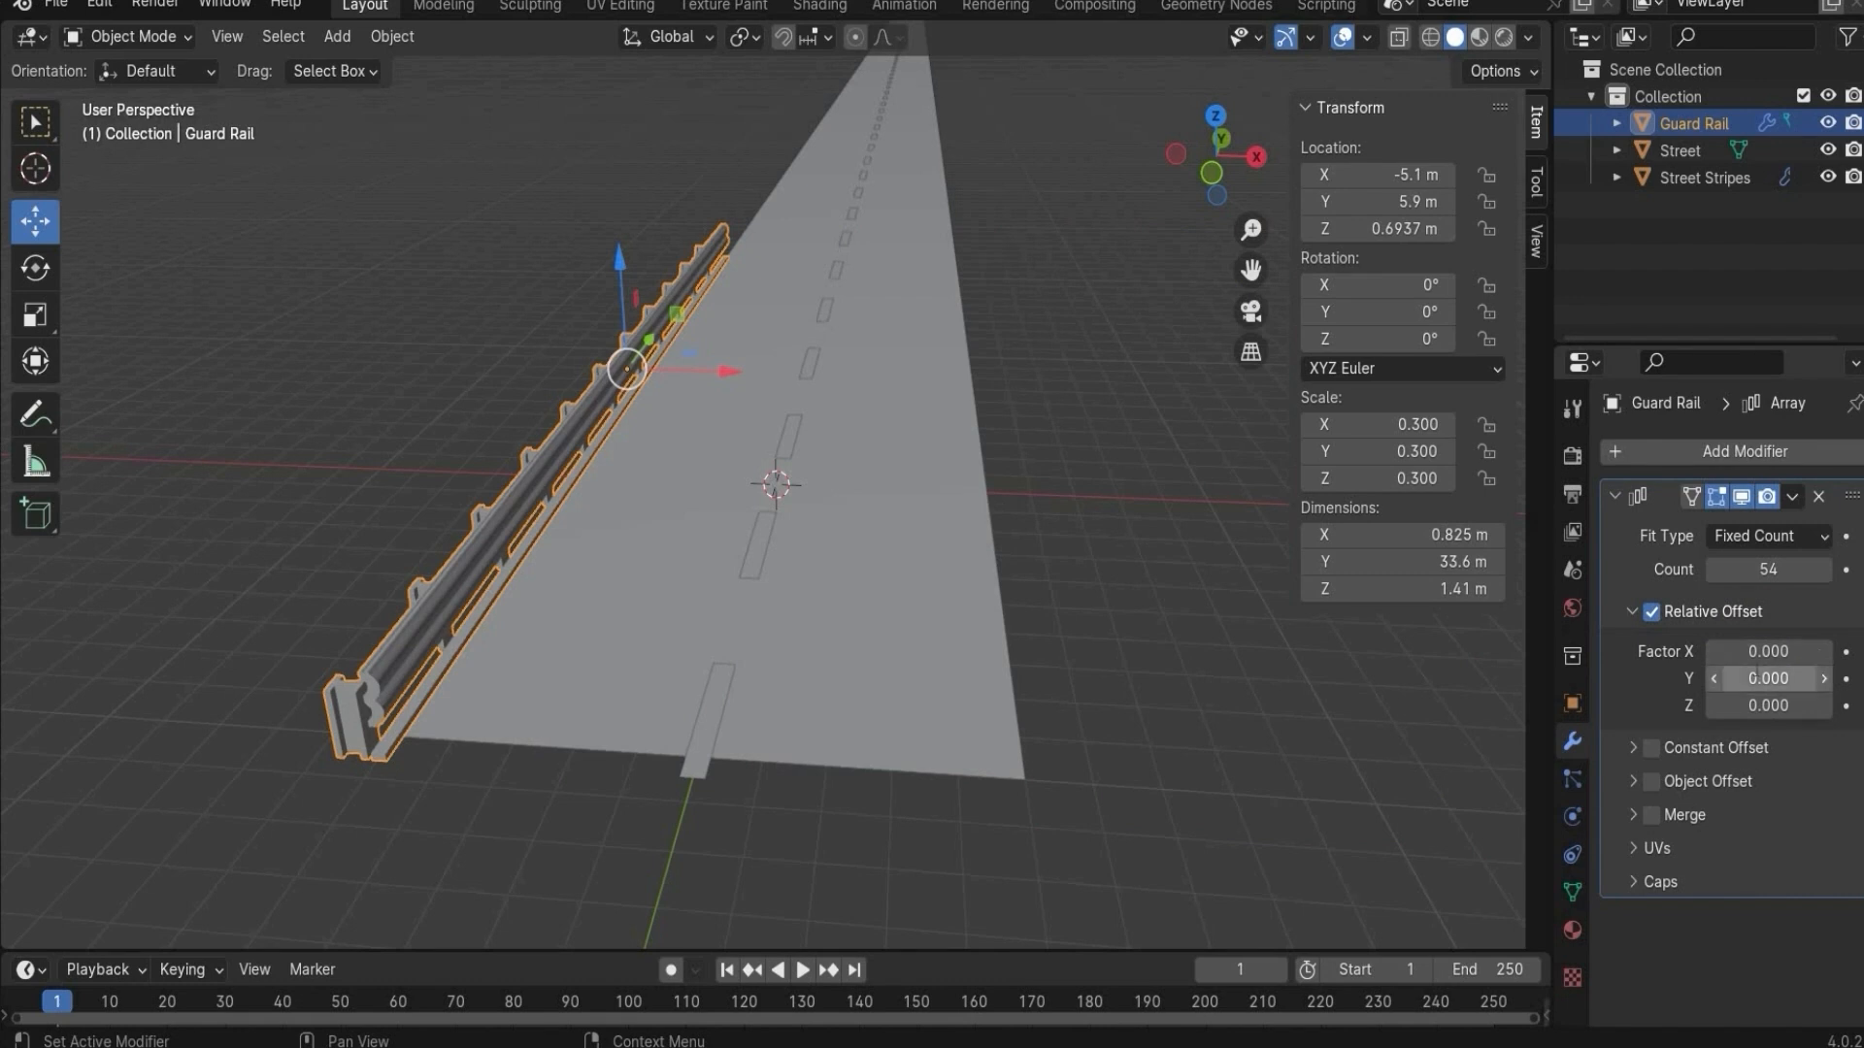
{"action": "left_click", "coordinate": [1755, 670]}
{"action": "type", "text": "1"}
{"action": "key", "text": "Return"}
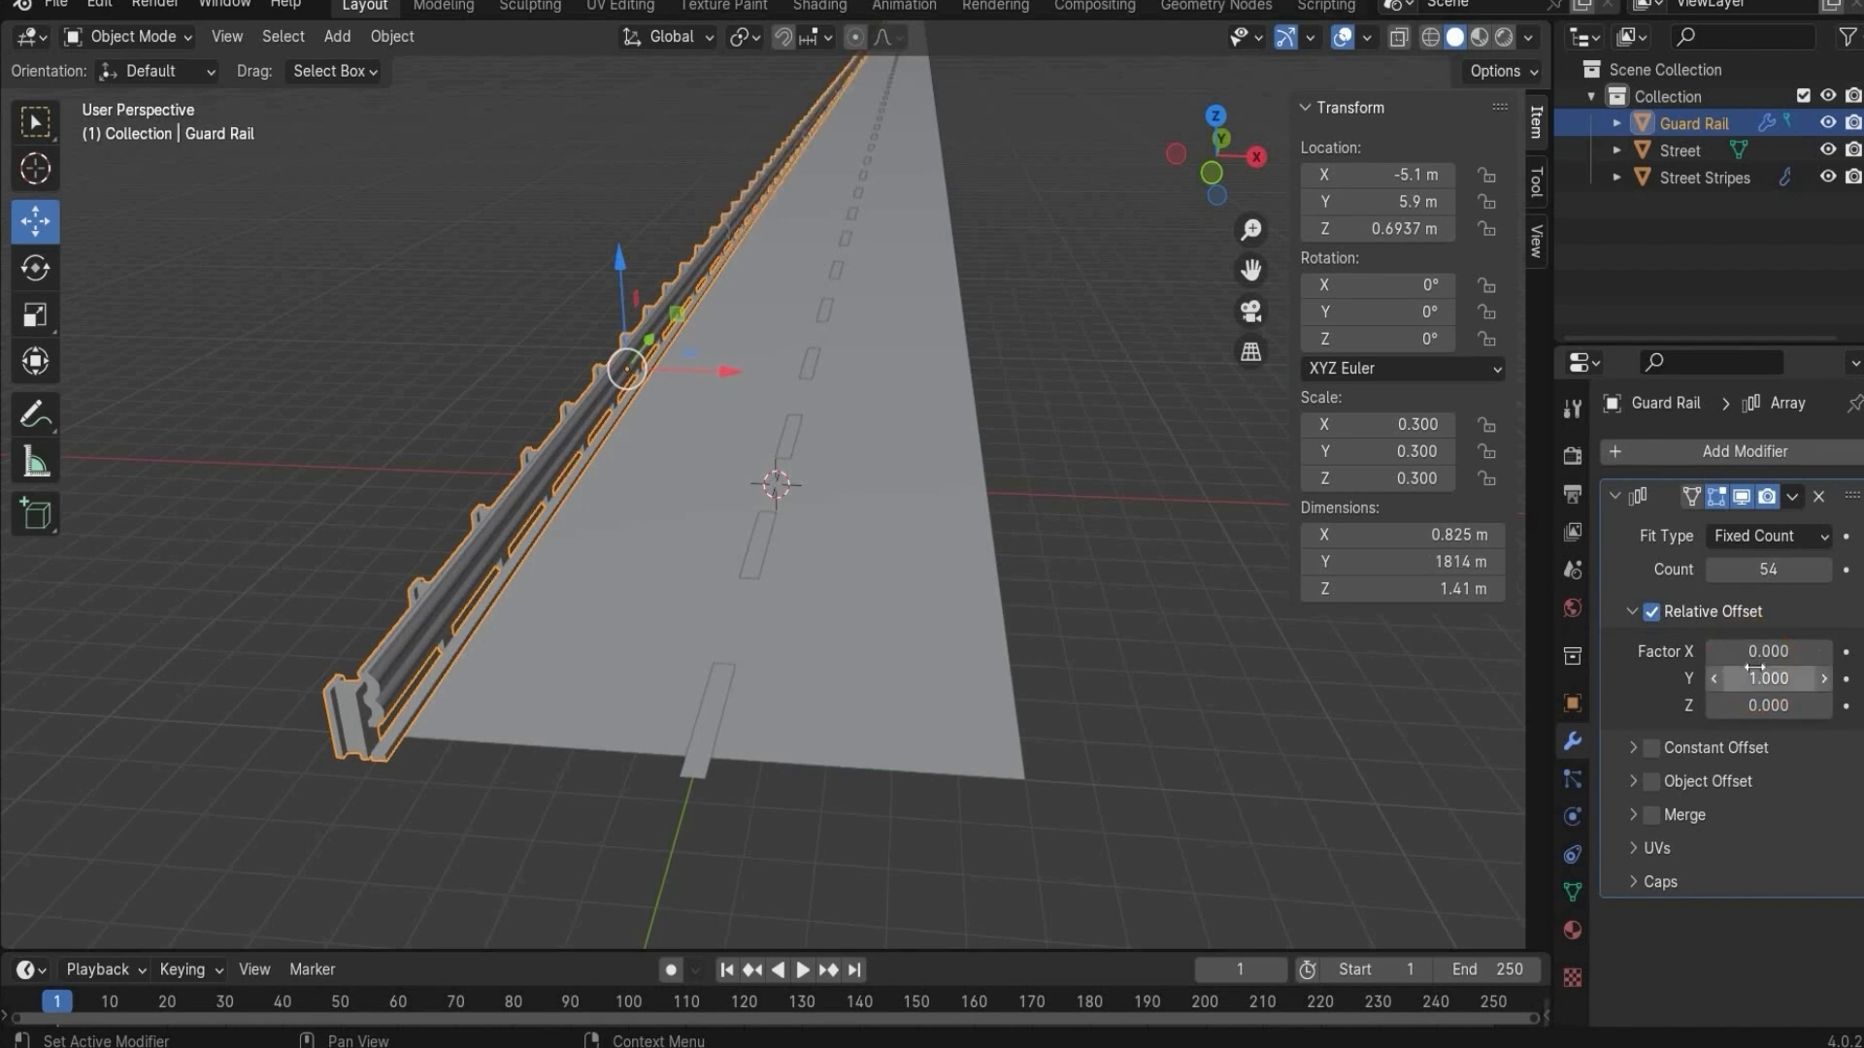
- Duplicate the guard rail and set one rail's X location to 5.1 m on the opposite edge of the road
{"action": "left_click", "coordinate": [1694, 129]}
{"action": "key", "text": "ctrl+c"}
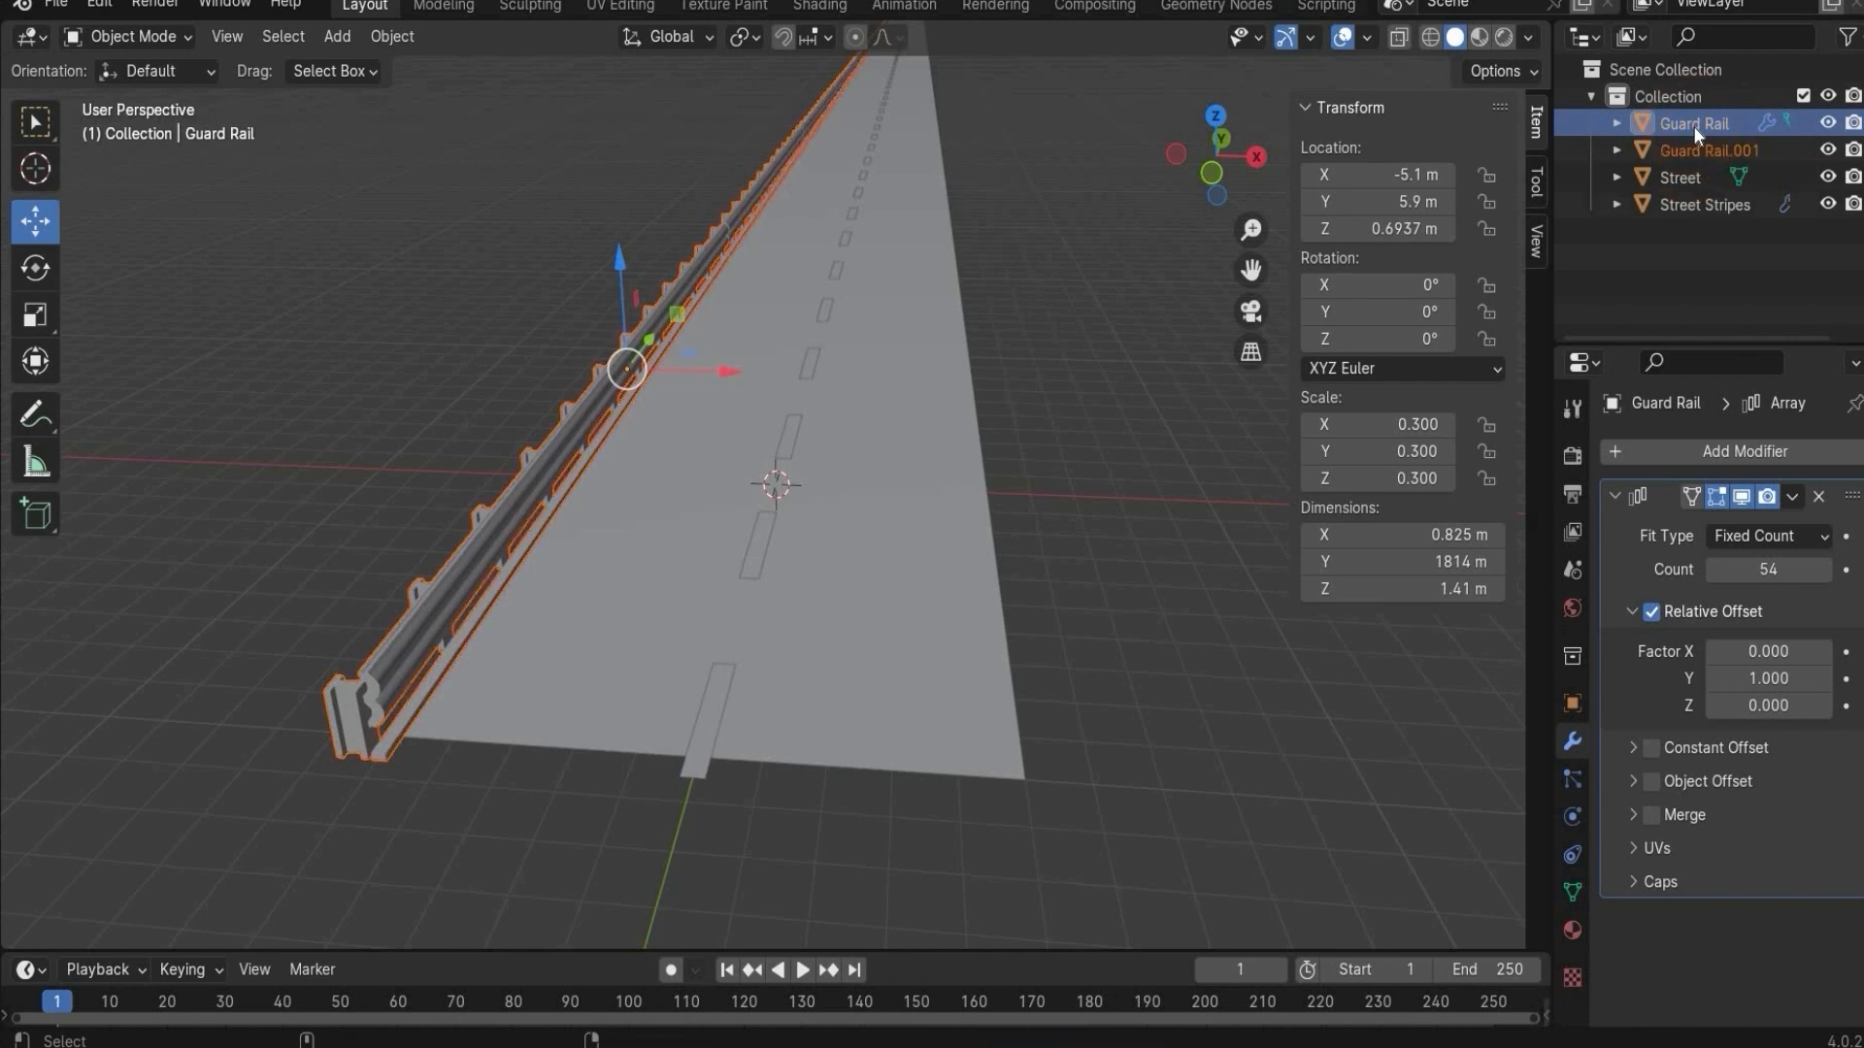
{"action": "key", "text": "ctrl+v"}
{"action": "left_click", "coordinate": [1370, 175]}
{"action": "key", "text": "Home"}
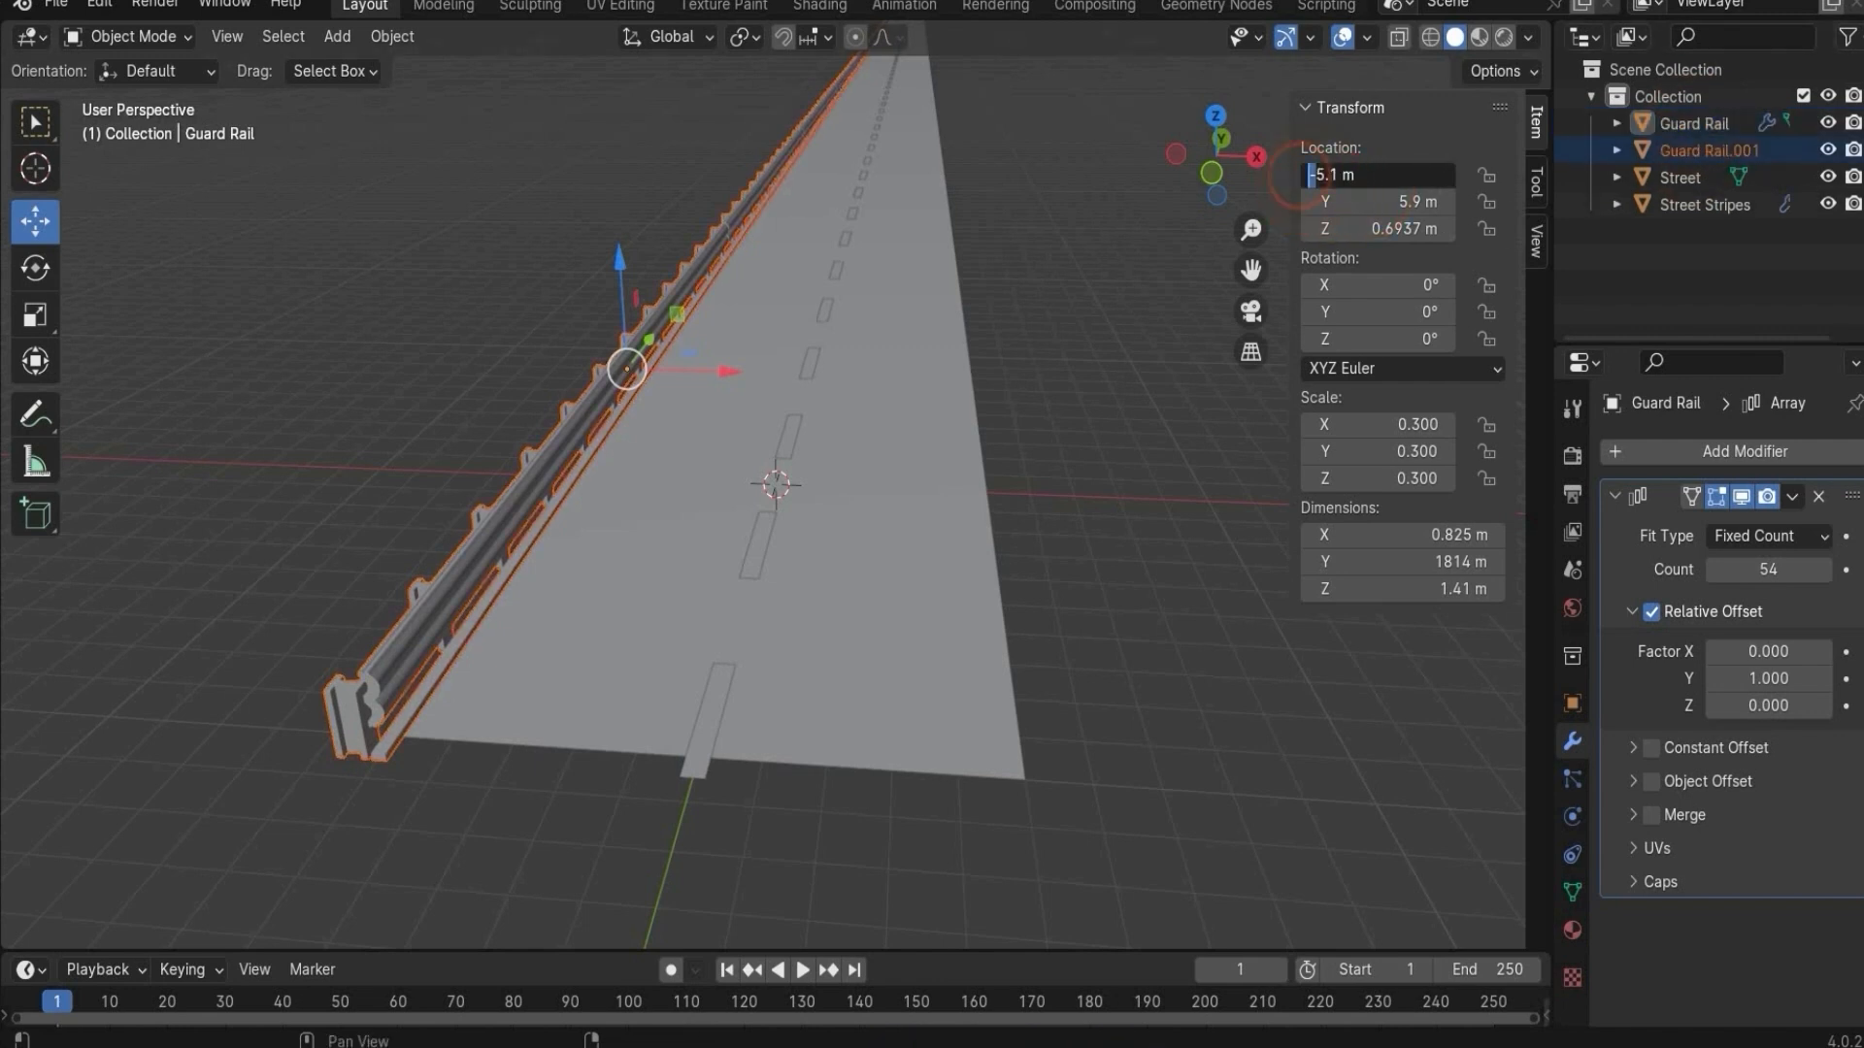
{"action": "key", "text": "Delete"}
{"action": "key", "text": "Return"}
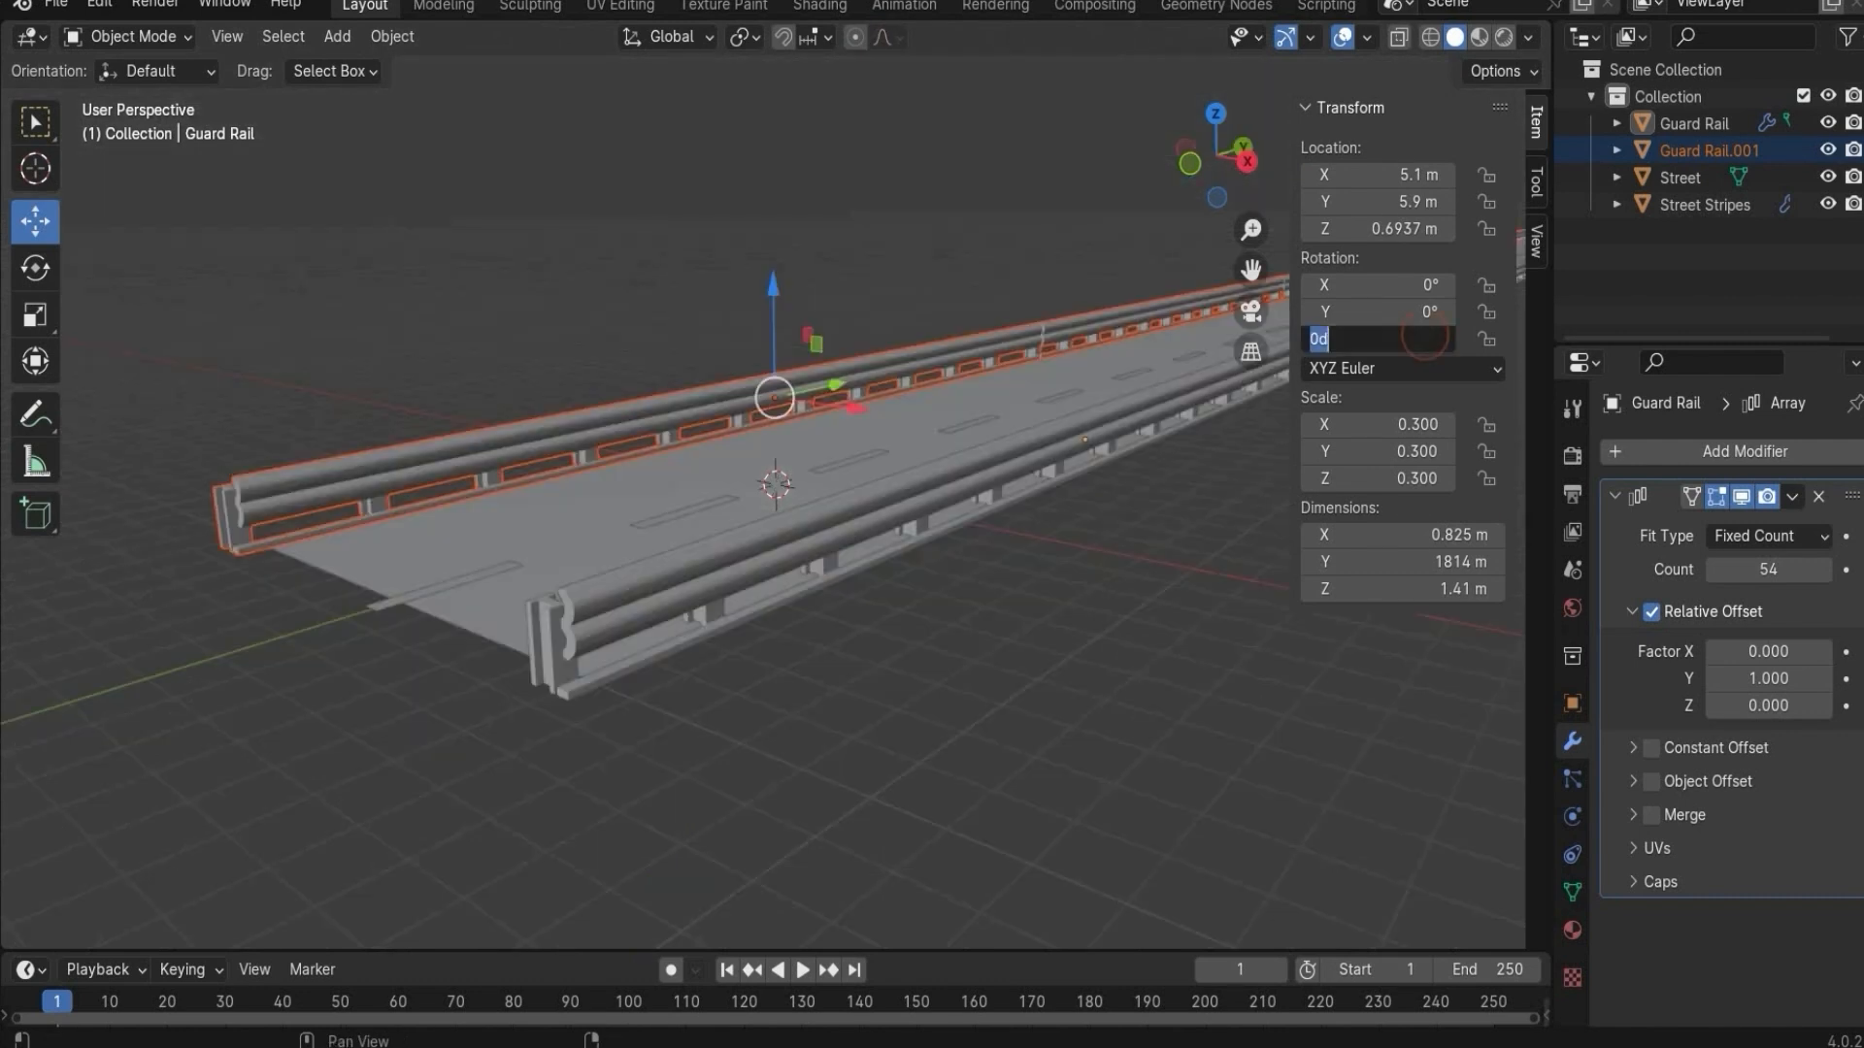
- Rotate the guard rail at X 5.1 m to 180° about Z and set its array's Y offset factor to -1
{"action": "type", "text": "180"}
{"action": "key", "text": "Return"}
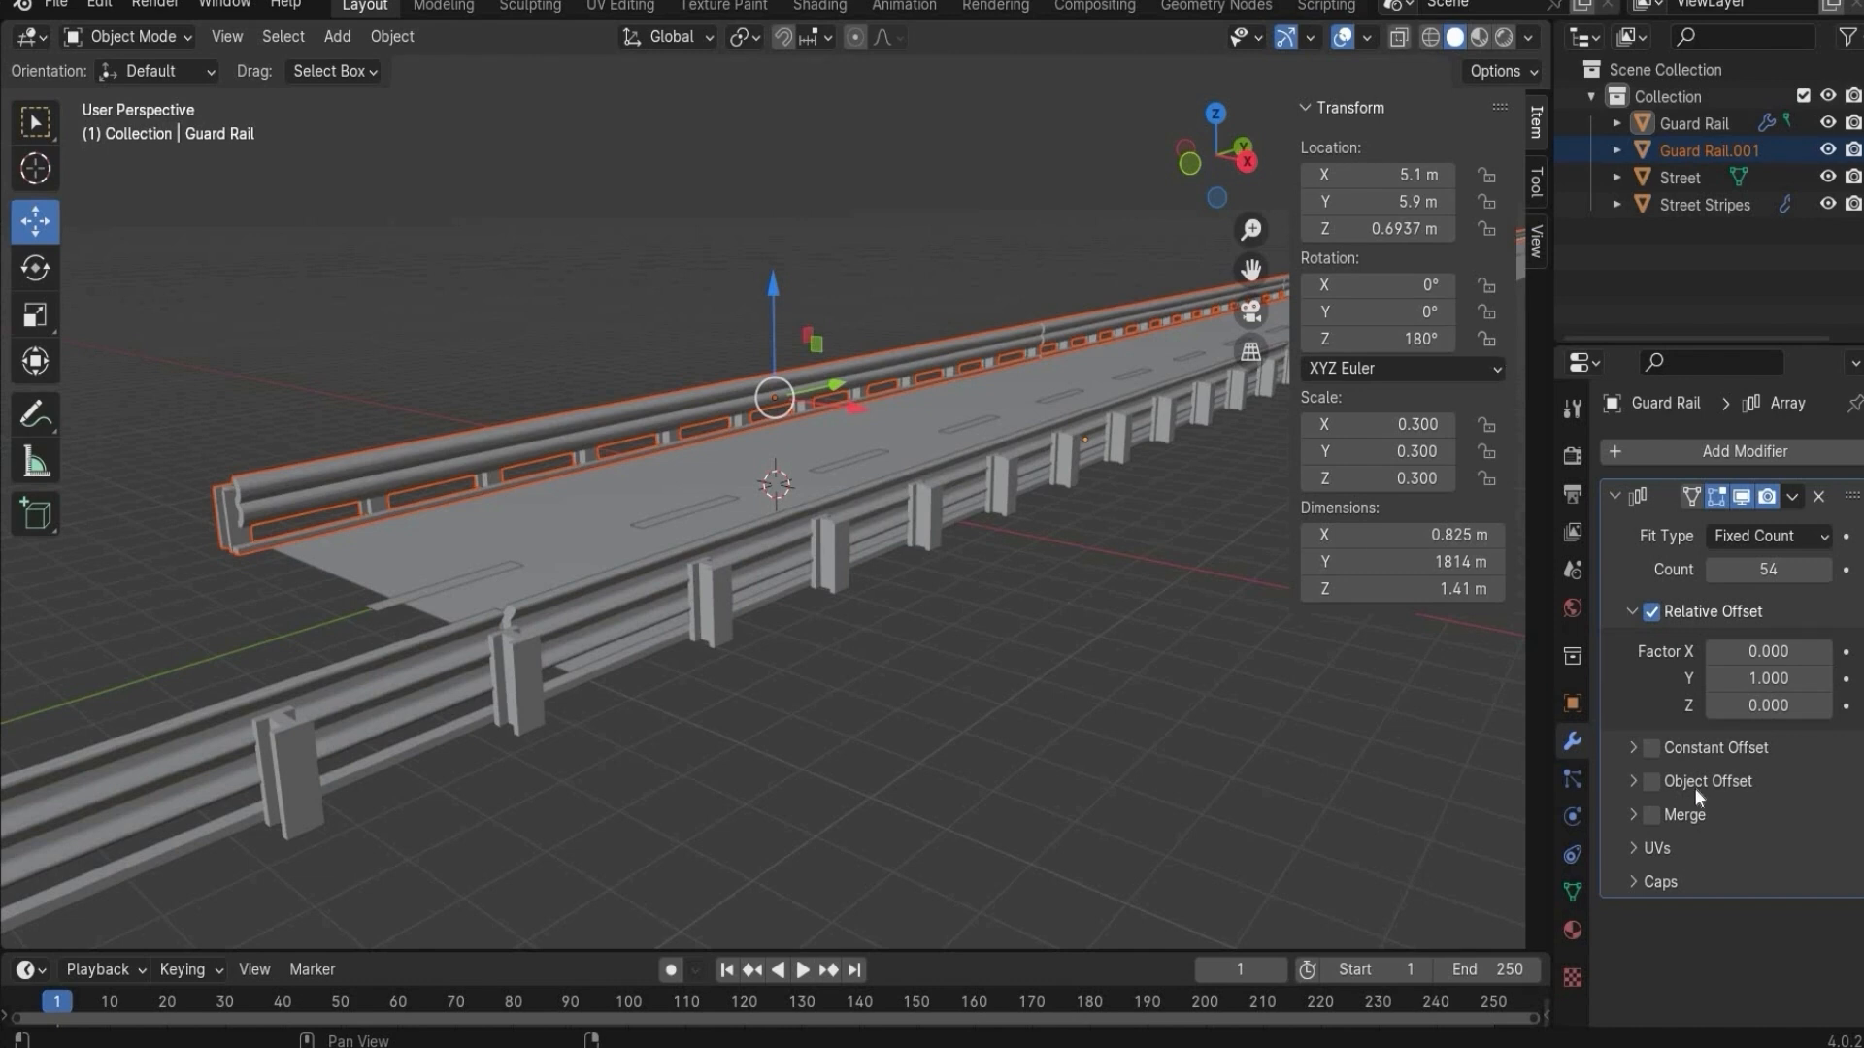
{"action": "left_click", "coordinate": [1720, 677]}
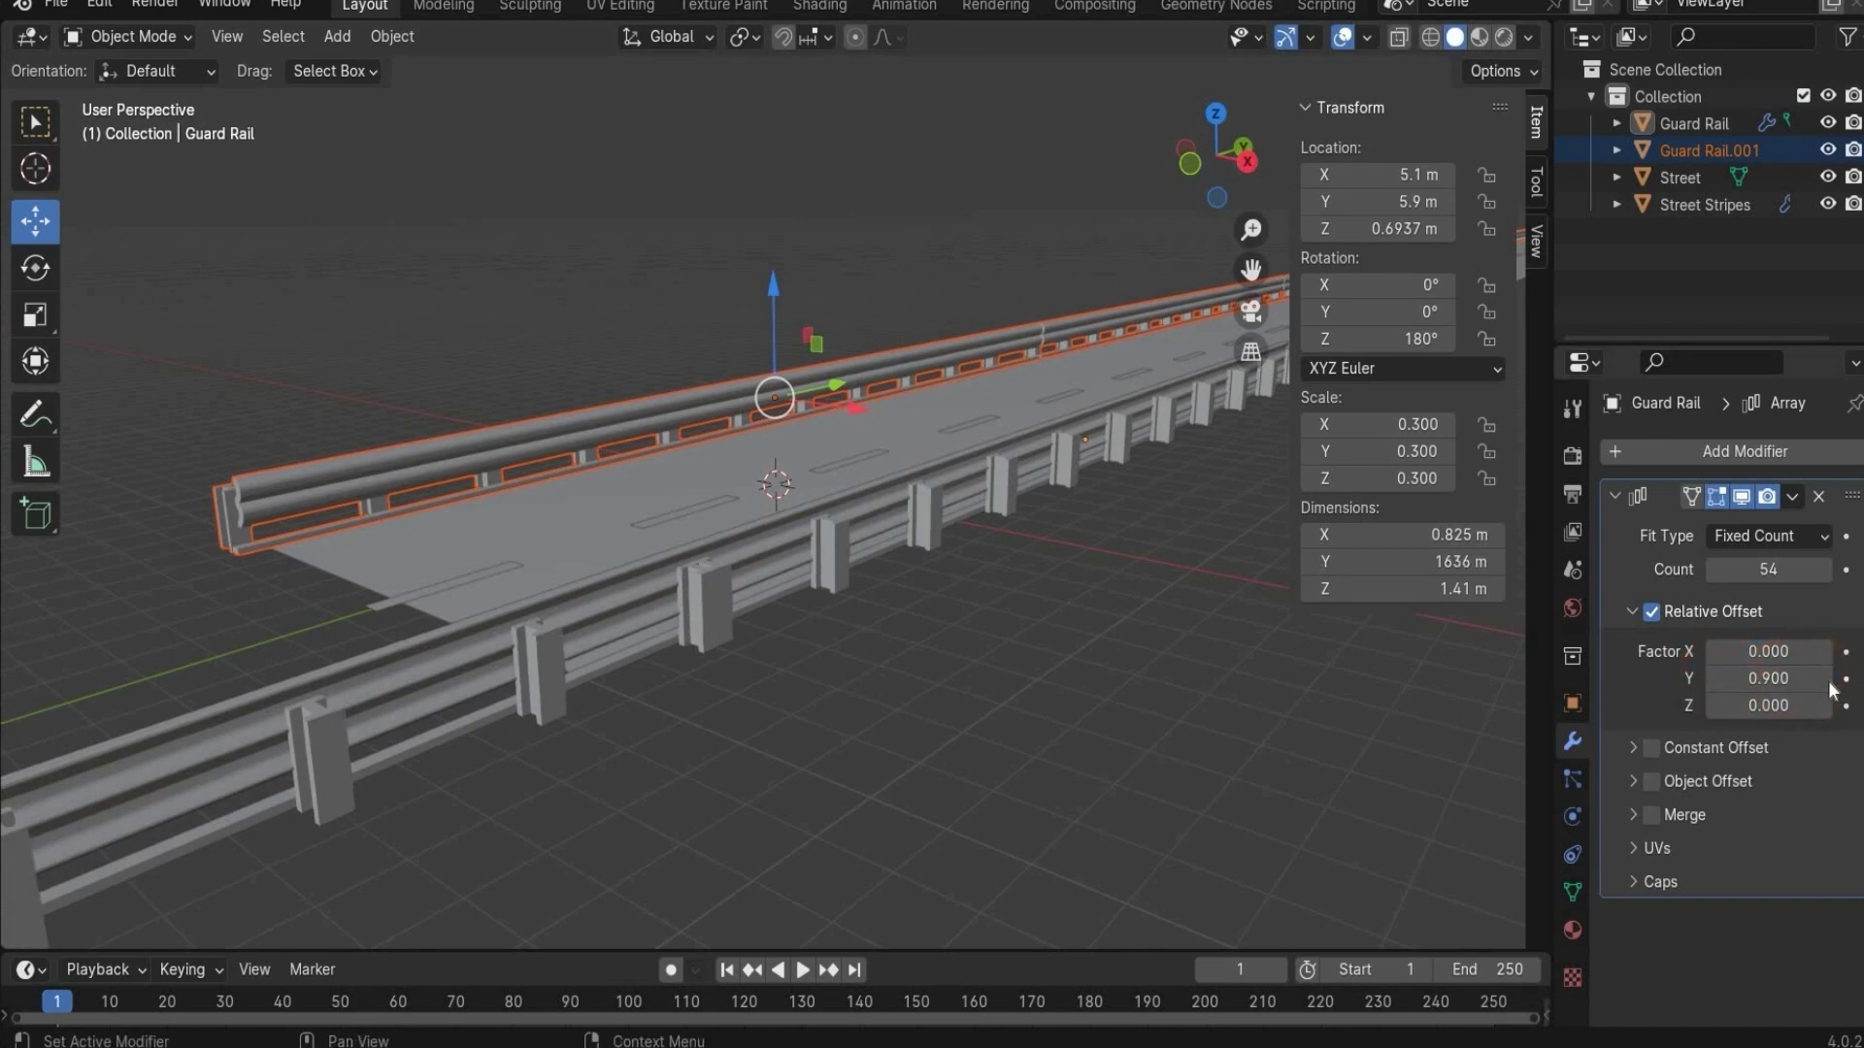
{"action": "left_click", "coordinate": [1832, 689]}
{"action": "left_click", "coordinate": [1718, 678]}
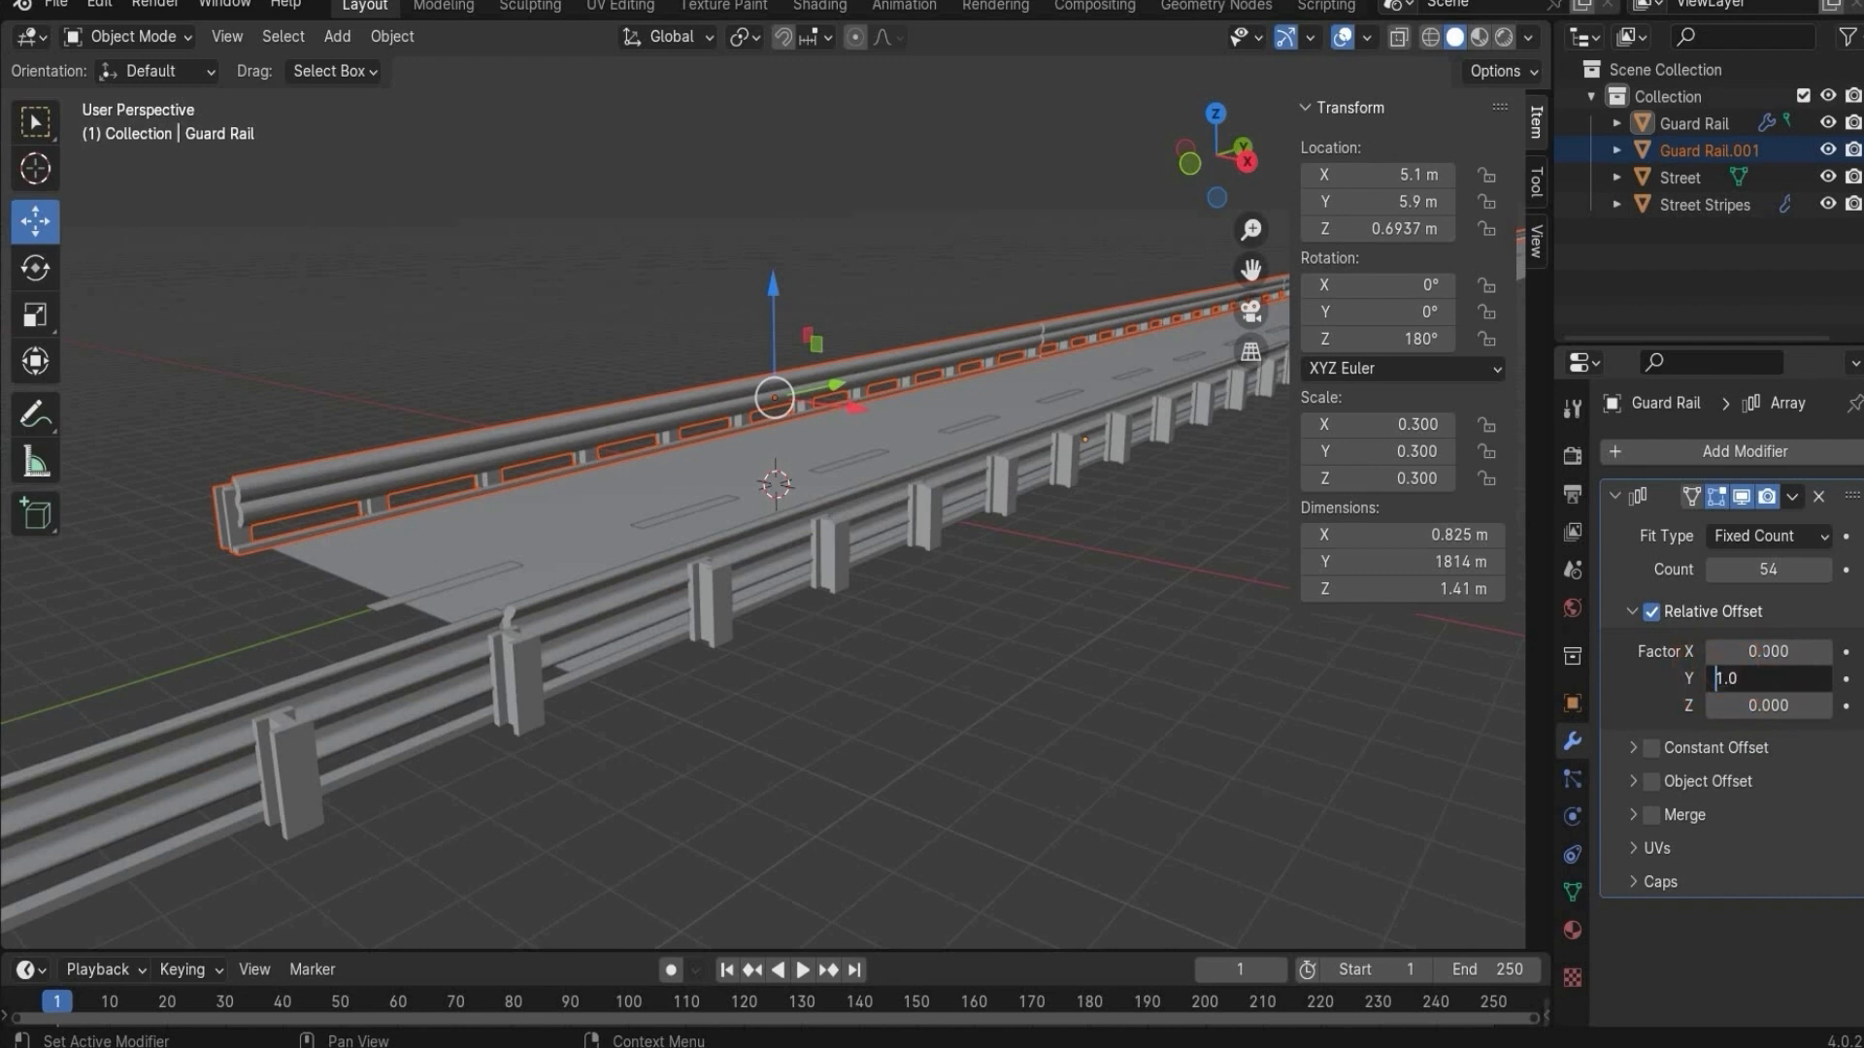
{"action": "type", "text": "-"}
{"action": "key", "text": "Return"}
- Import the streetlamp model as an FBX file
{"action": "scroll", "coordinate": [831, 154], "scroll_direction": "down", "scroll_amount": 1}
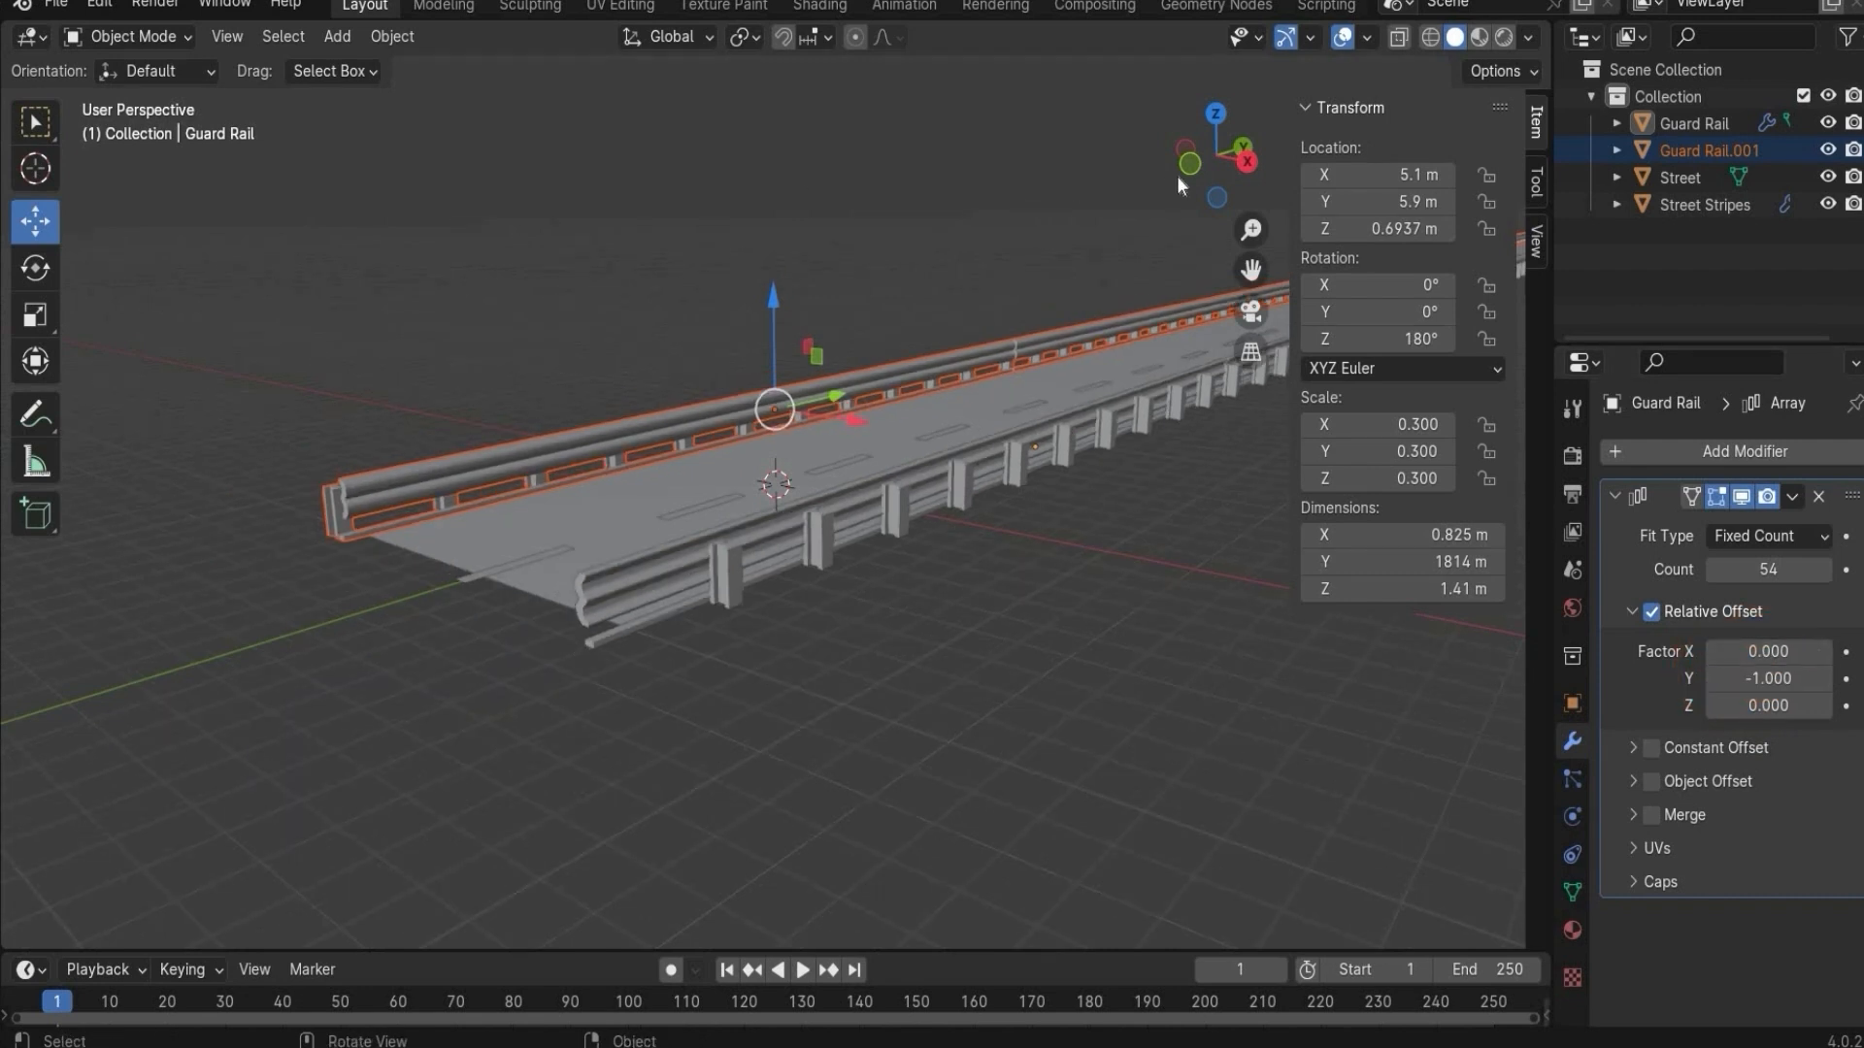
{"action": "left_click_drag", "start_coordinate": [1190, 163], "coordinate": [1242, 177]}
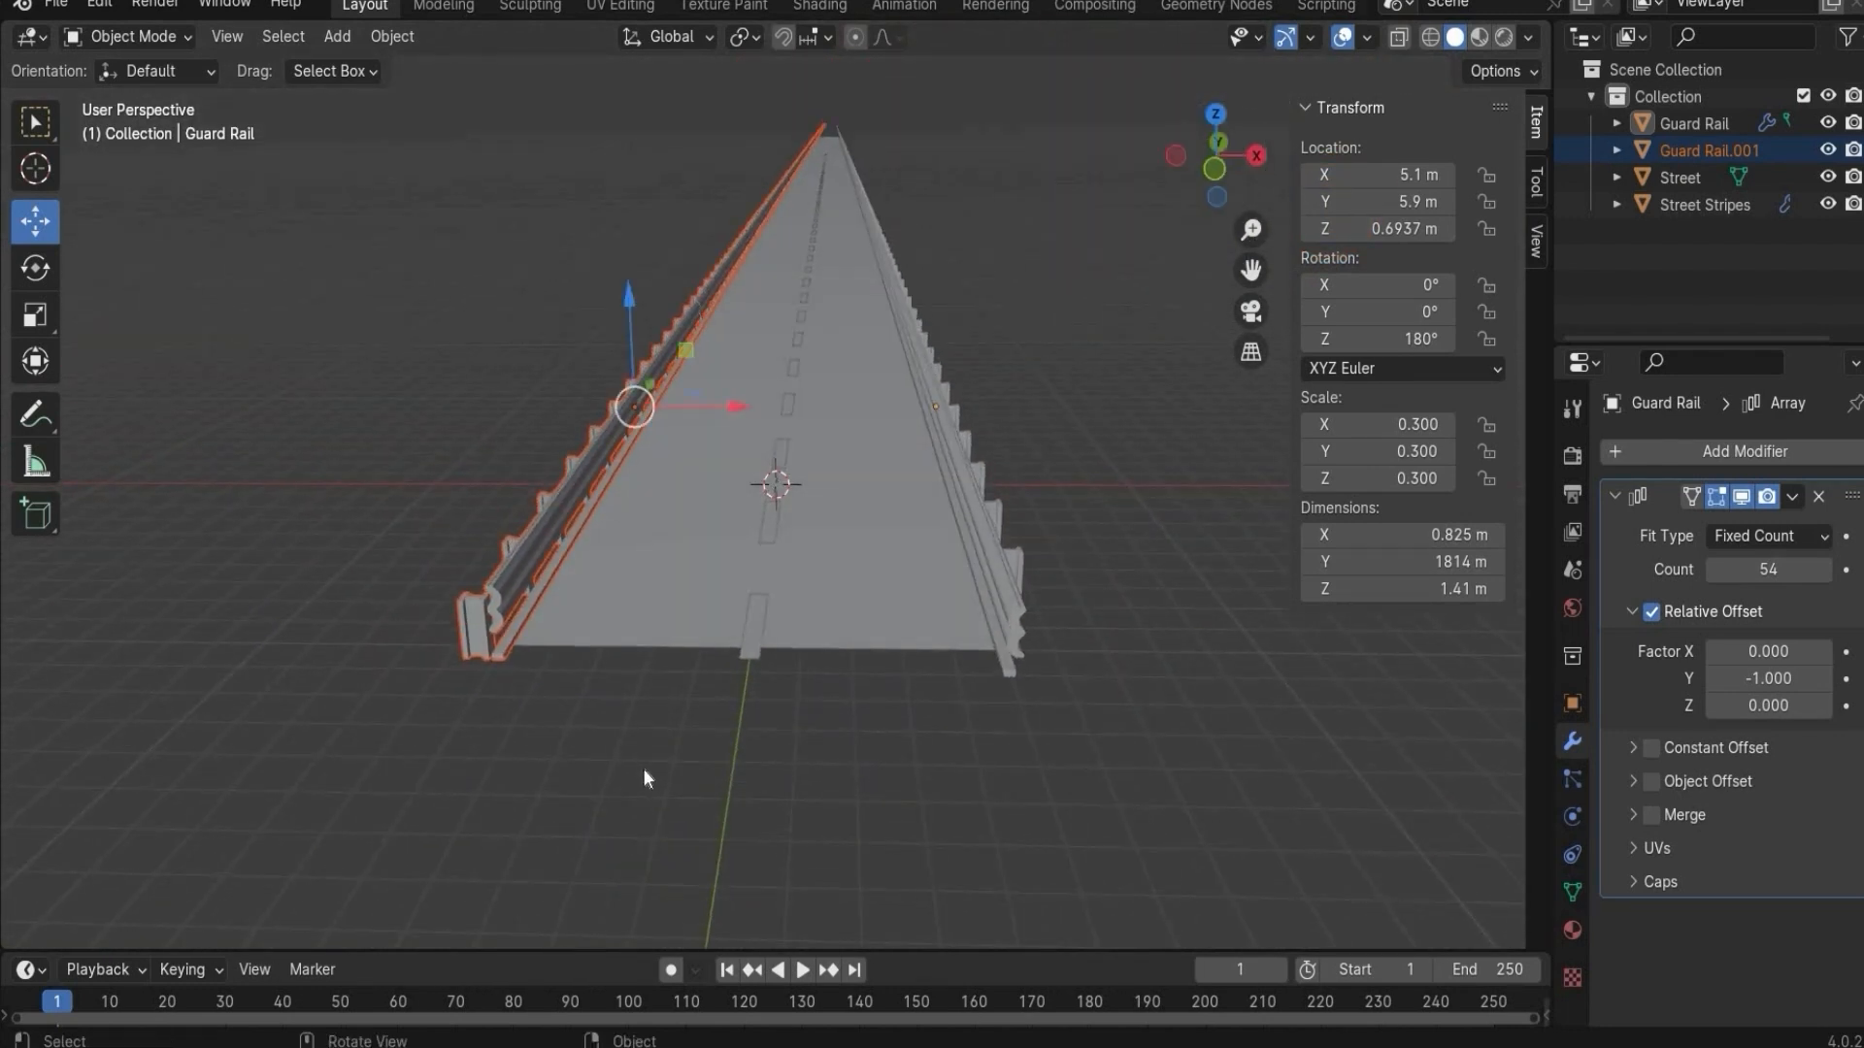
{"action": "left_click", "coordinate": [53, 6]}
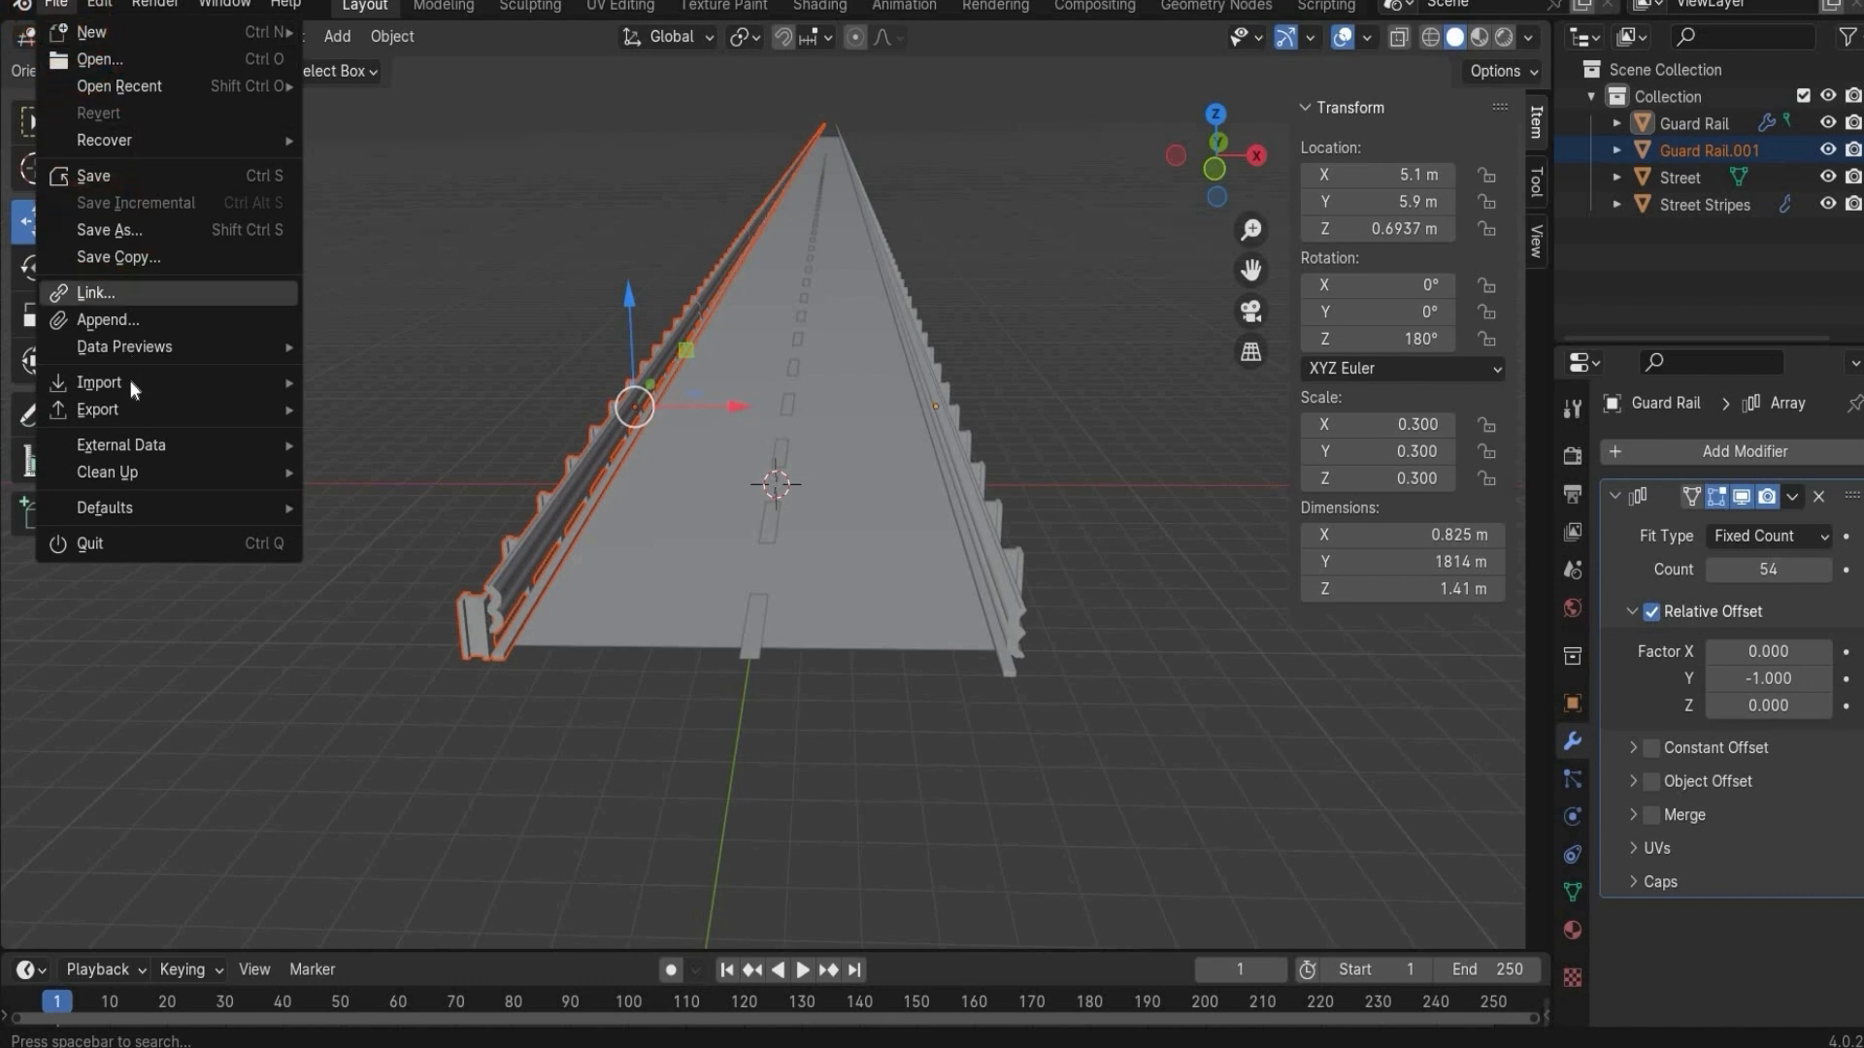
{"action": "mouse_move", "coordinate": [187, 387]}
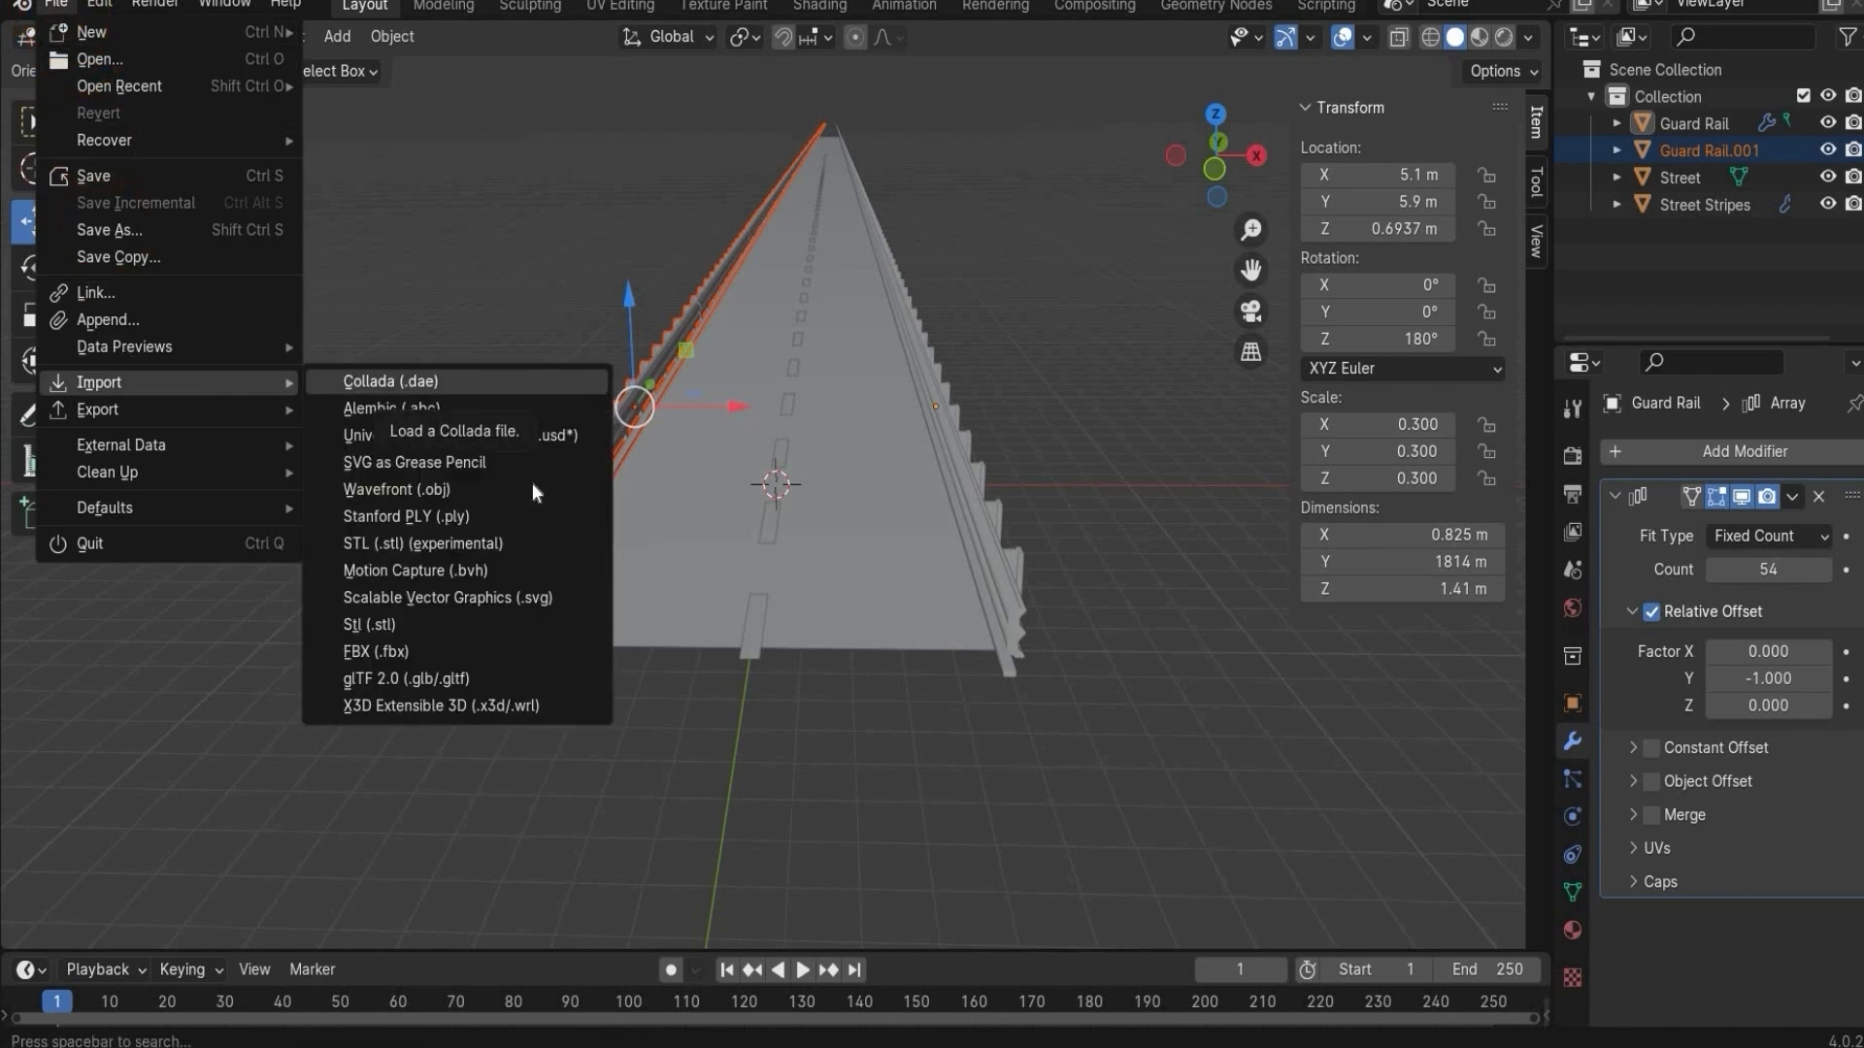
{"action": "left_click", "coordinate": [534, 644]}
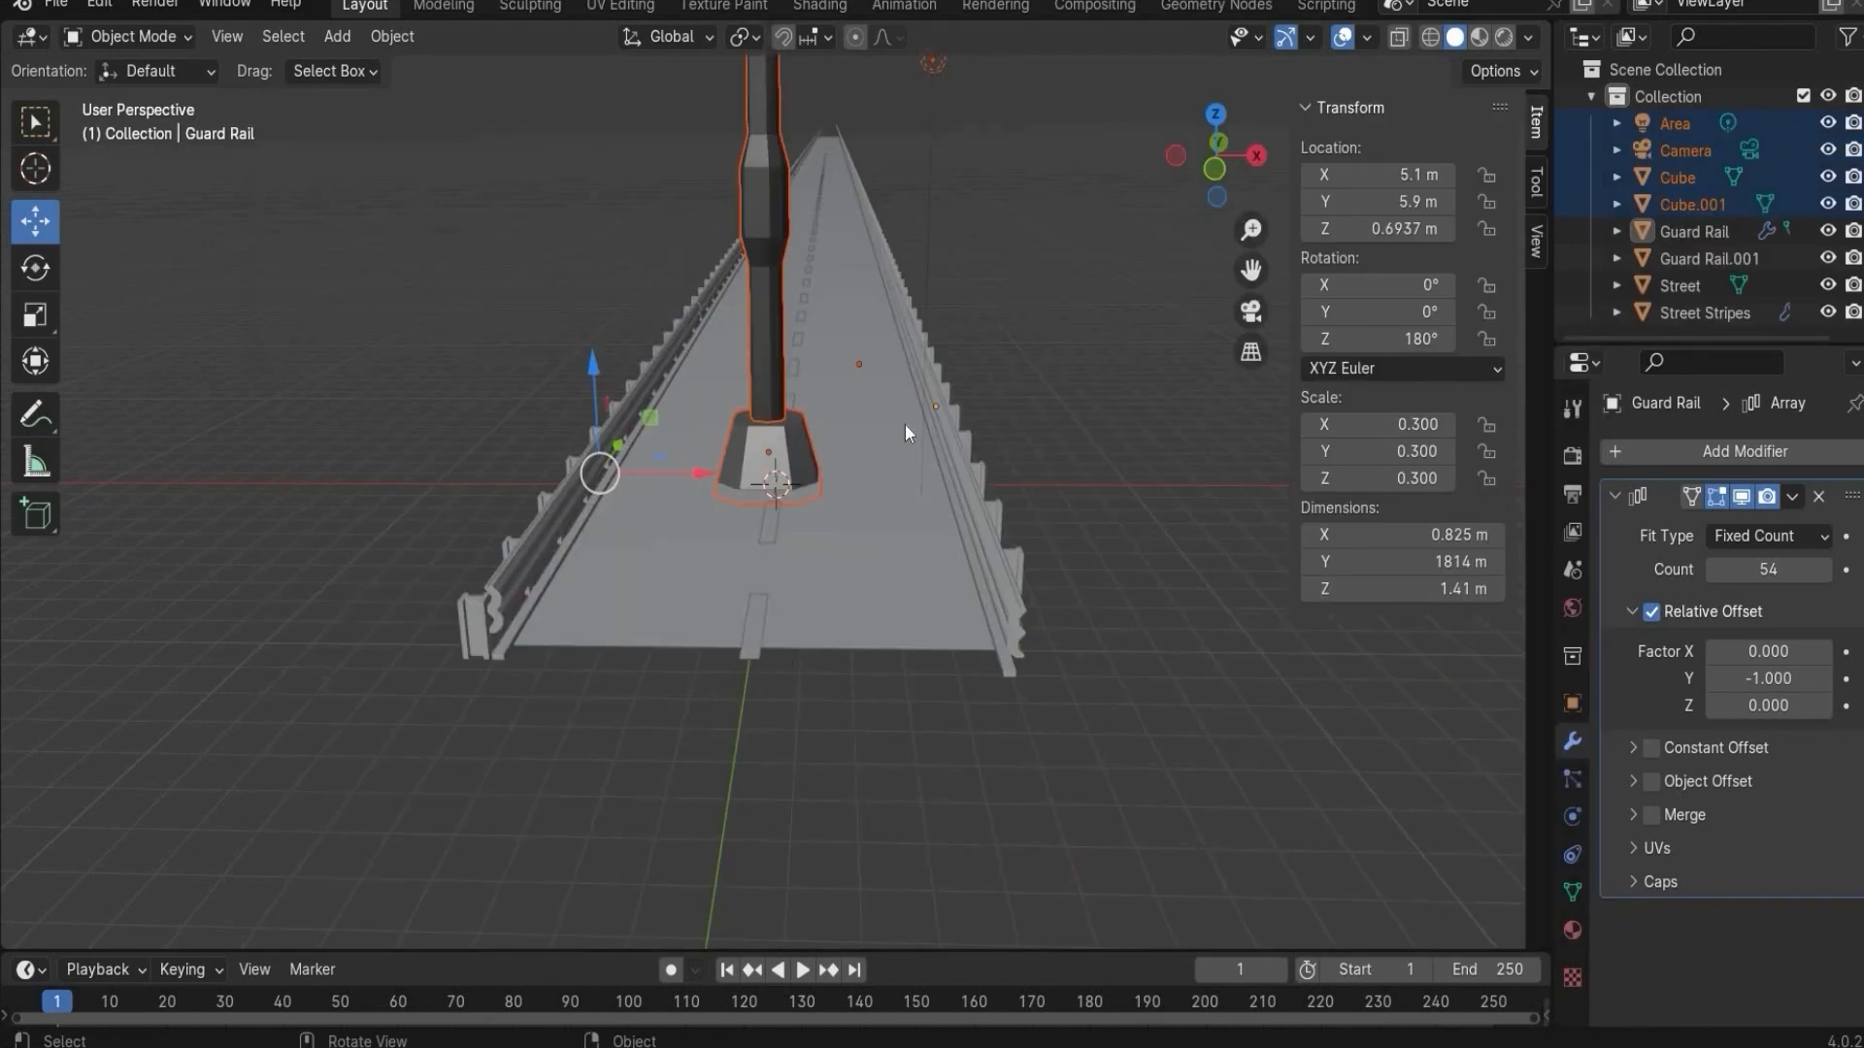
- Delete the imported streetlamp's base object, Cube
{"action": "scroll", "coordinate": [904, 423], "scroll_direction": "down", "scroll_amount": 5}
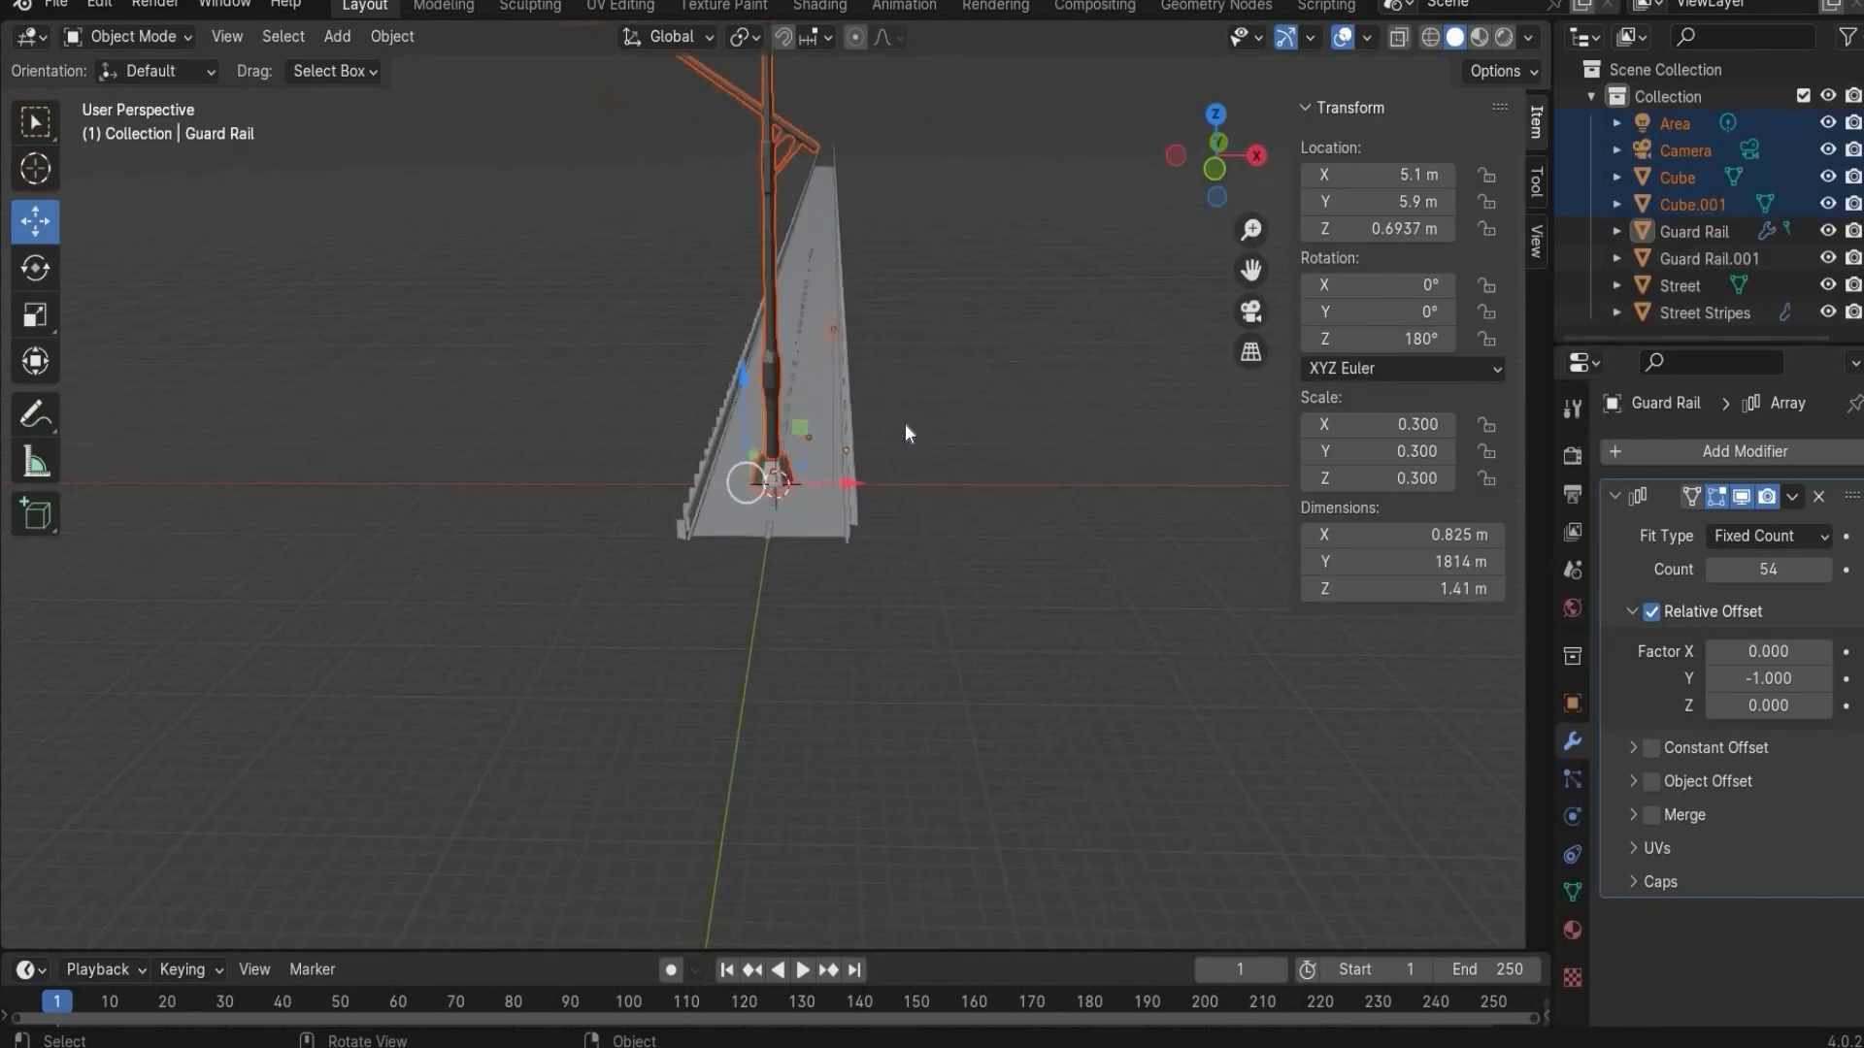
{"action": "left_click", "coordinate": [1679, 184]}
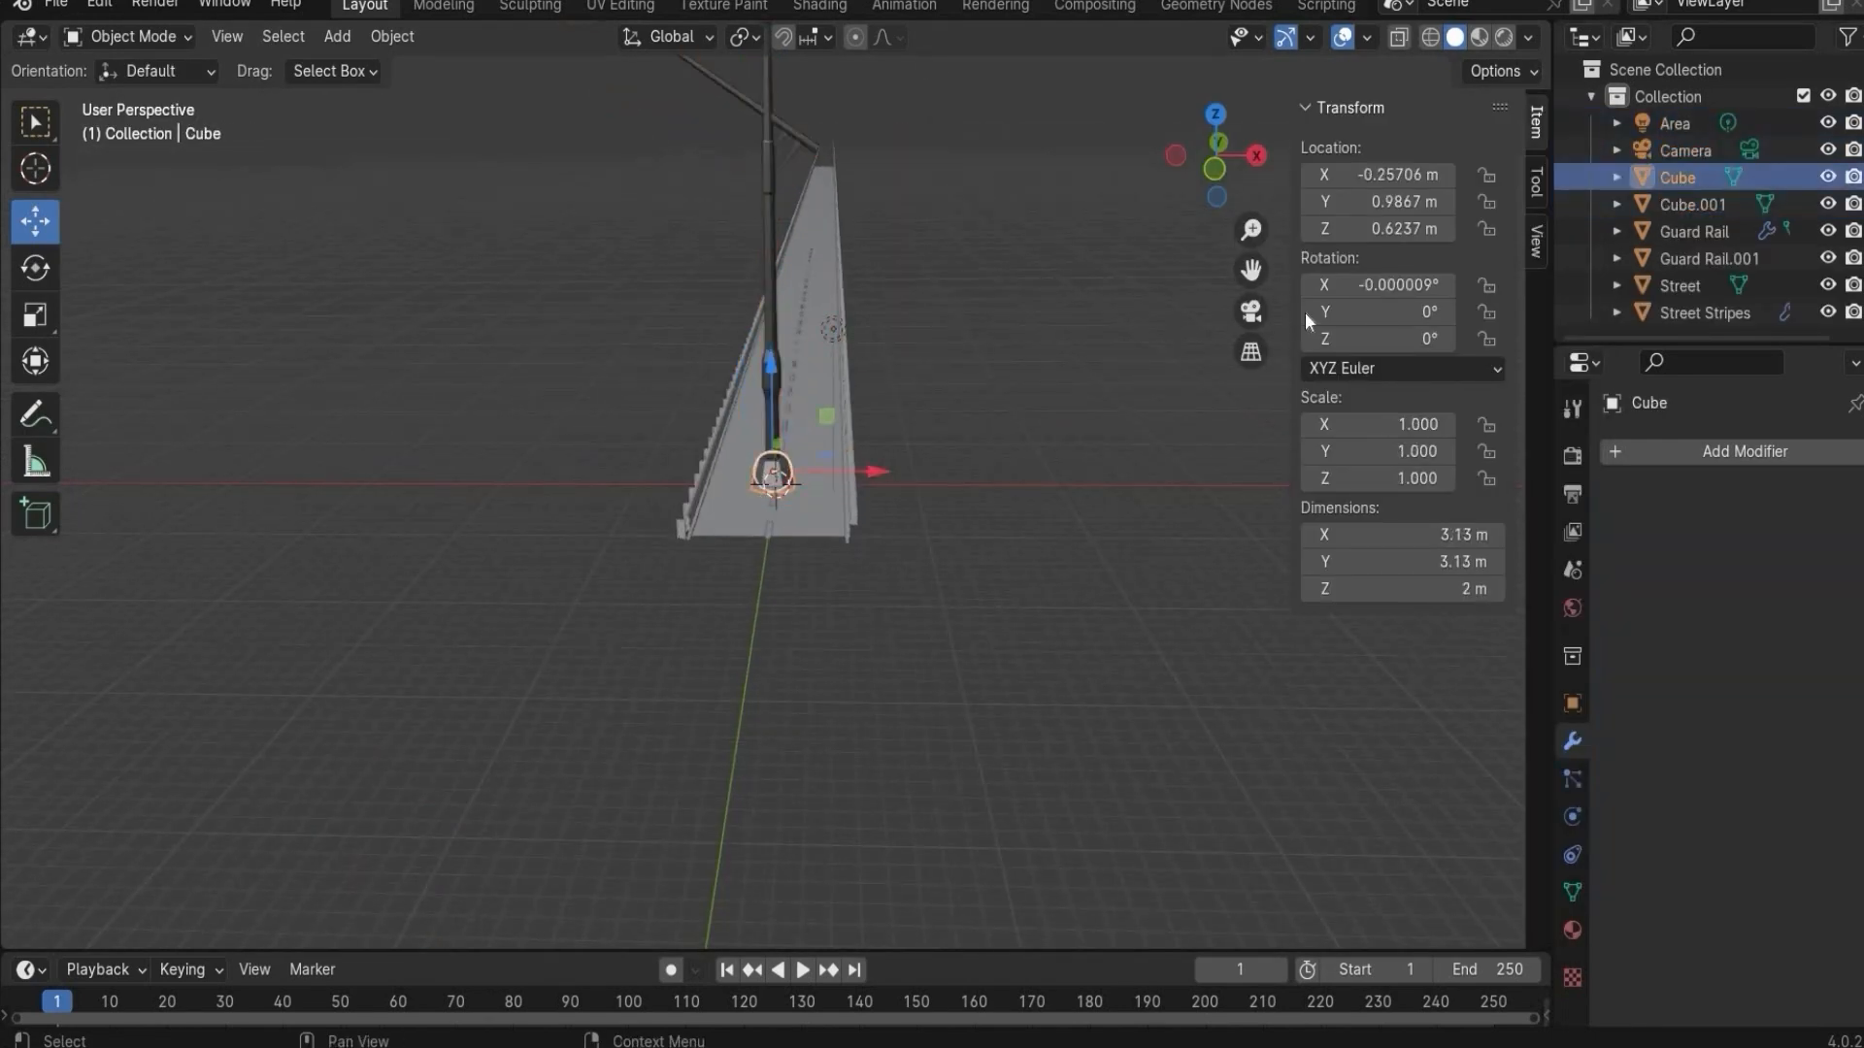
{"action": "key", "text": "x"}
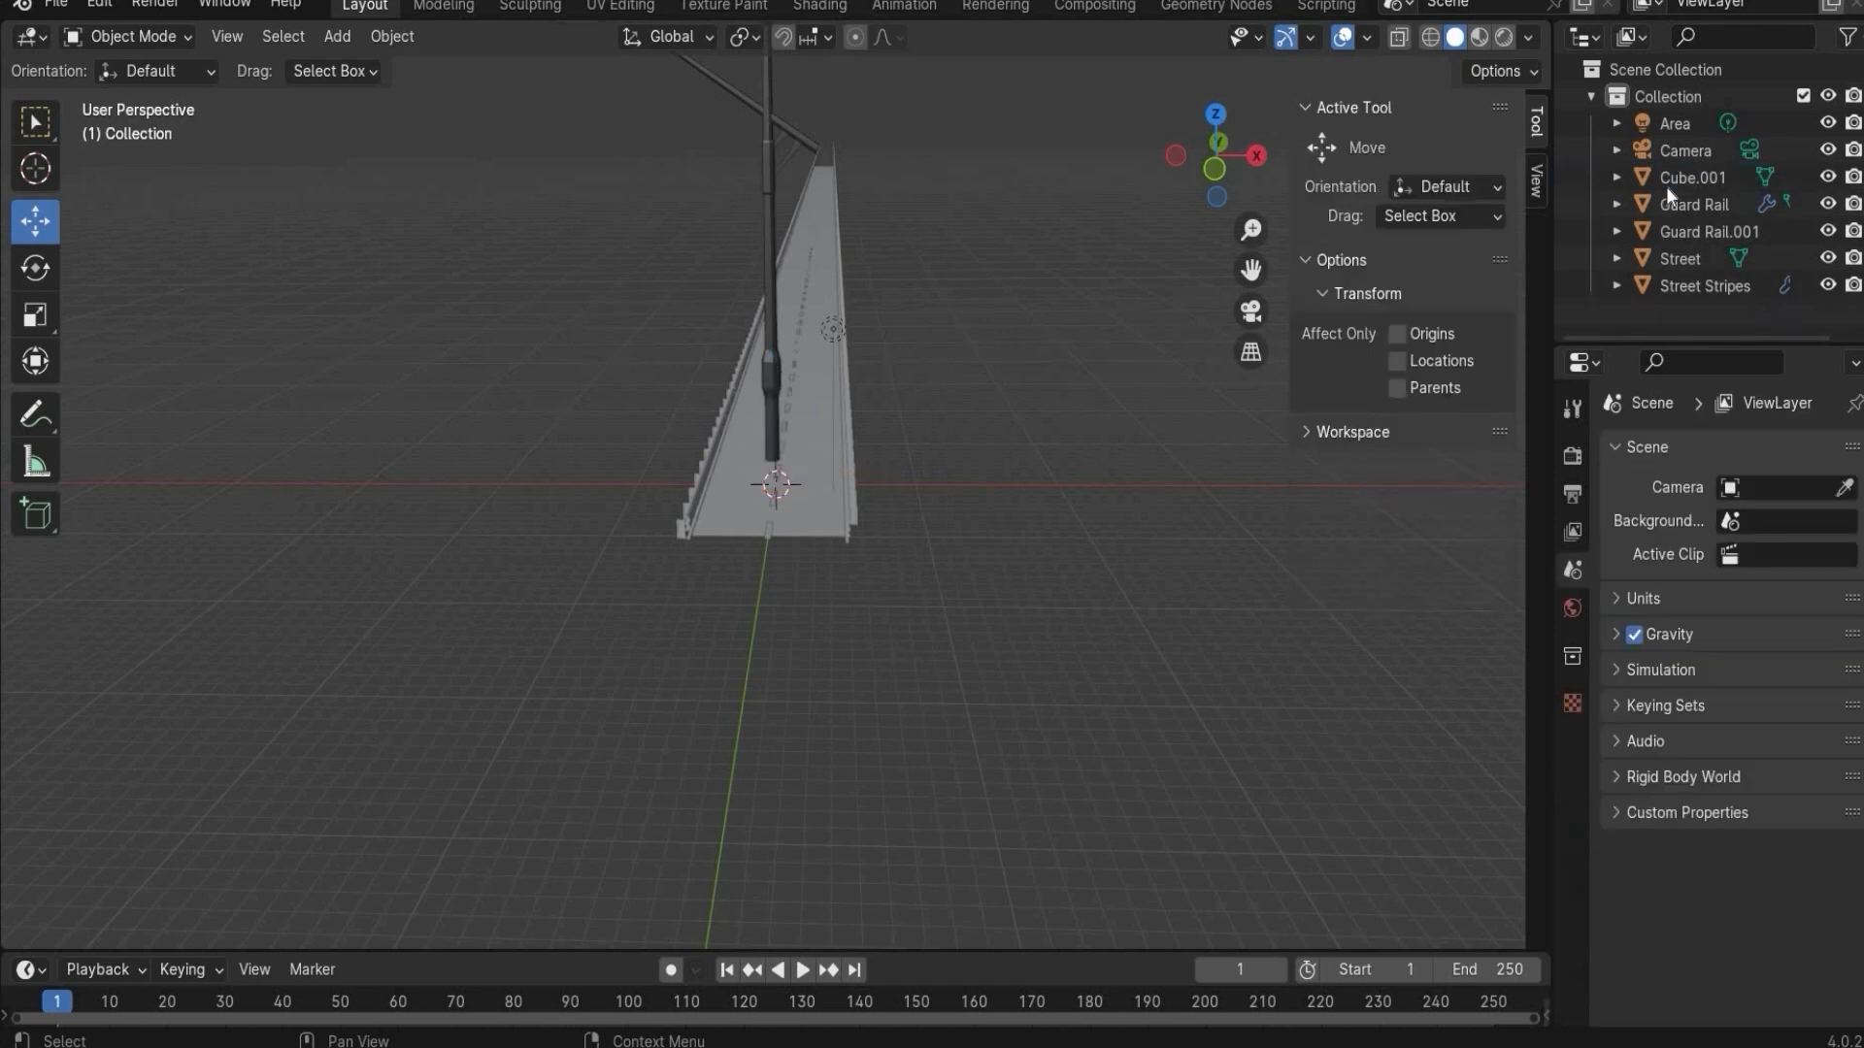
- Rename the streetlamp pole object Cube.001 as Lamp
{"action": "left_click", "coordinate": [1690, 178]}
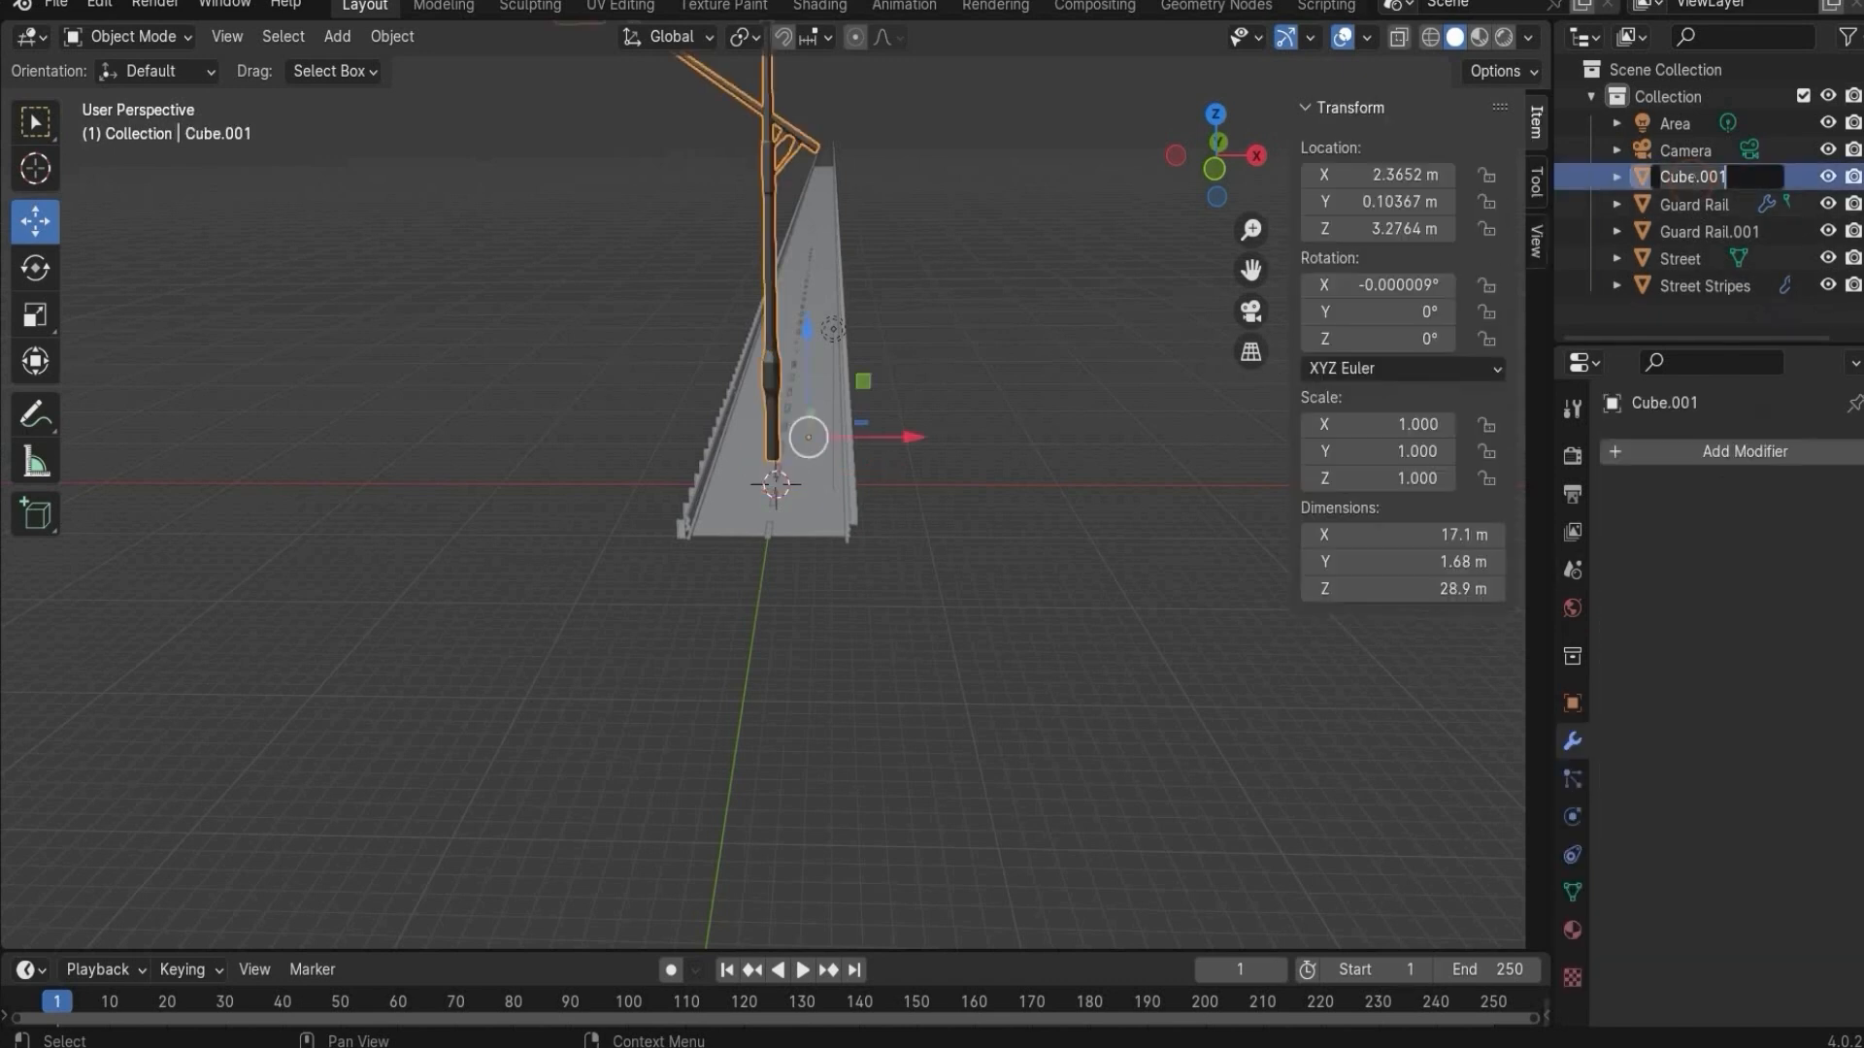
{"action": "double_click", "coordinate": [1691, 179]}
{"action": "type", "text": "Lamp"}
{"action": "key", "text": "Return"}
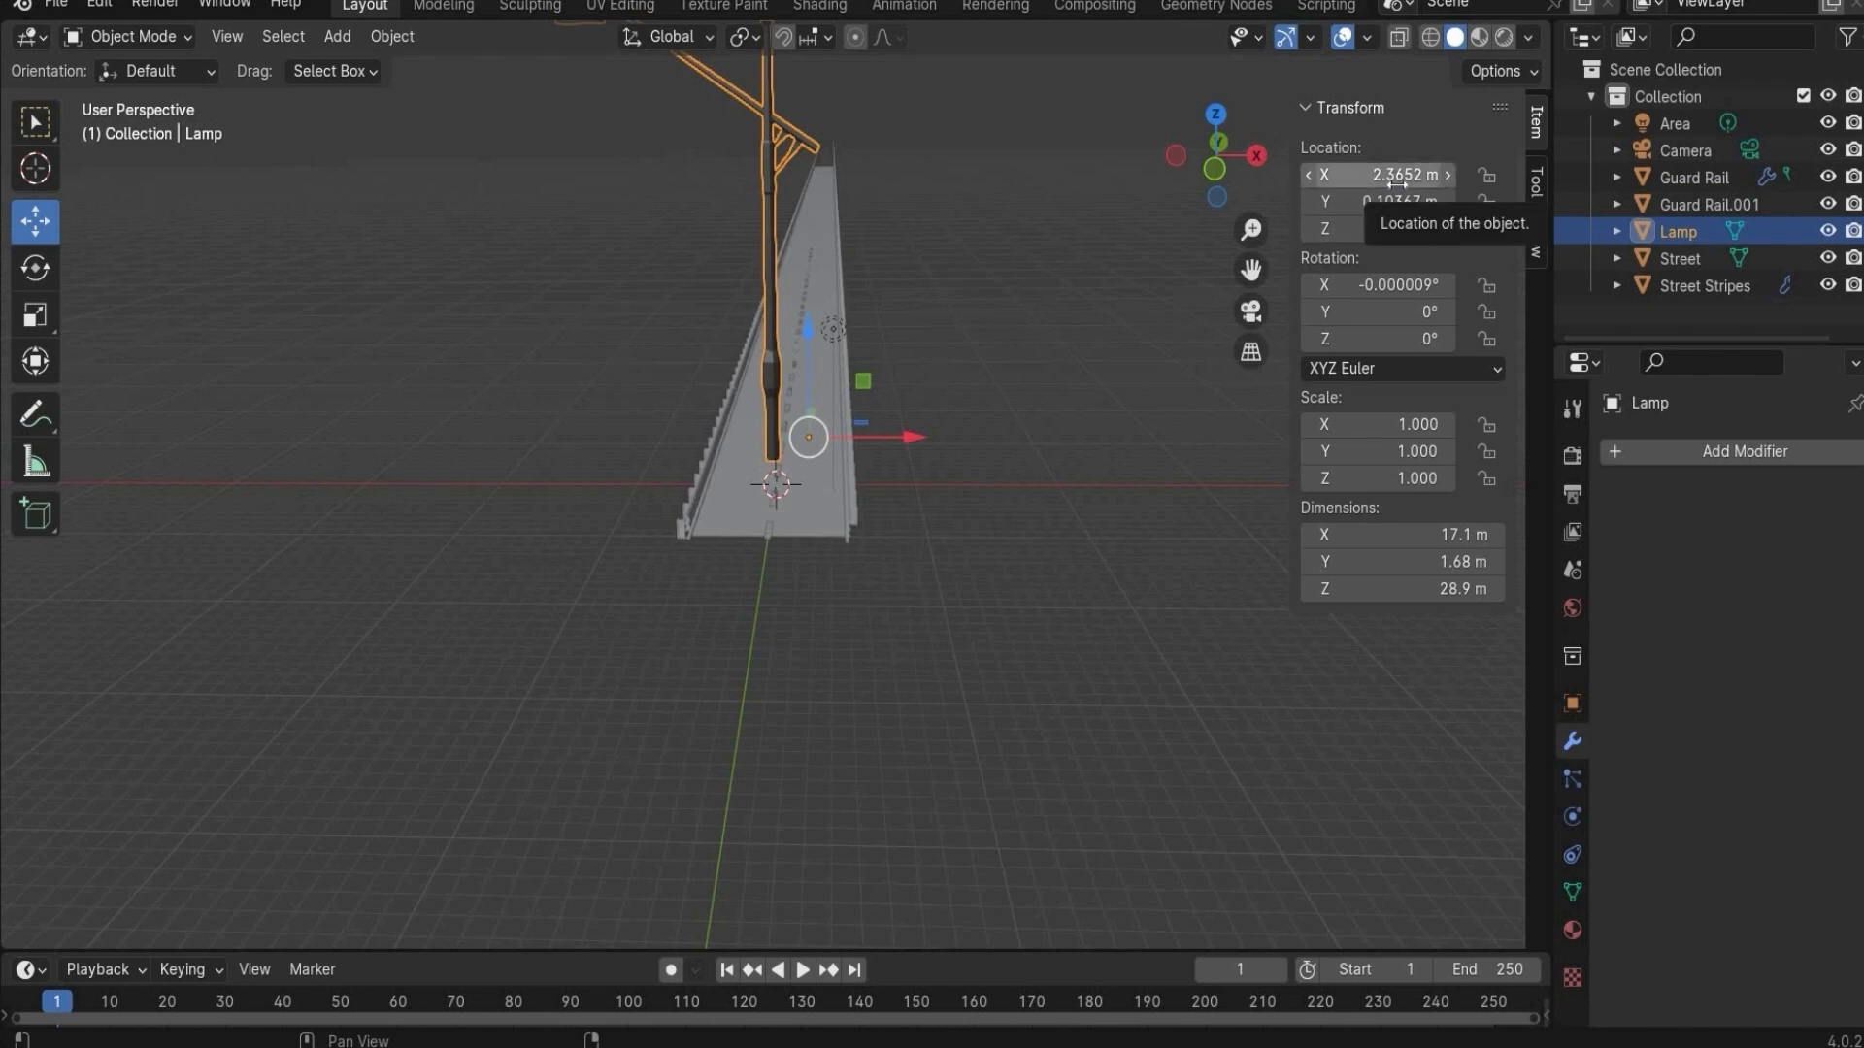
- Place the Lamp at X -7.9 m, Y 26 m, Z -1.5 m and set its rotation to X 0° and Z 180°
{"action": "key", "text": "ctrl+alt+v"}
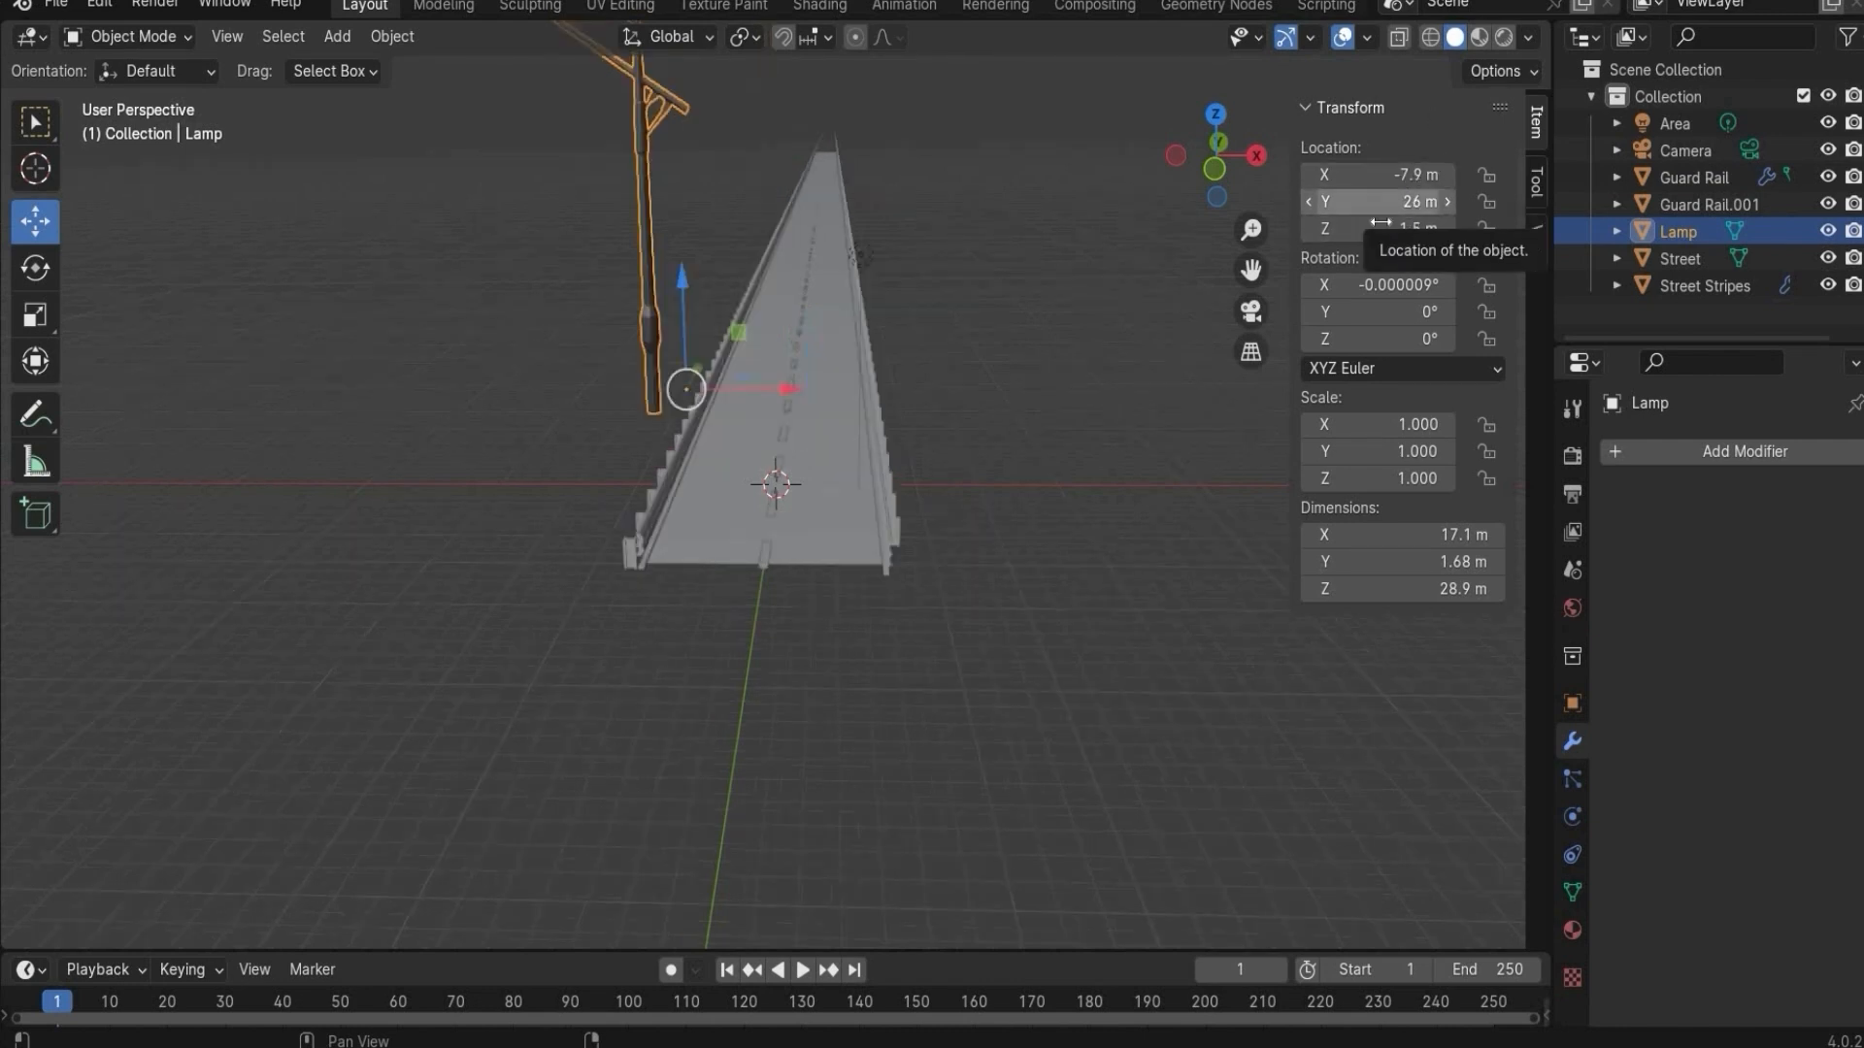
{"action": "double_click", "coordinate": [1401, 284]}
{"action": "type", "text": "0"}
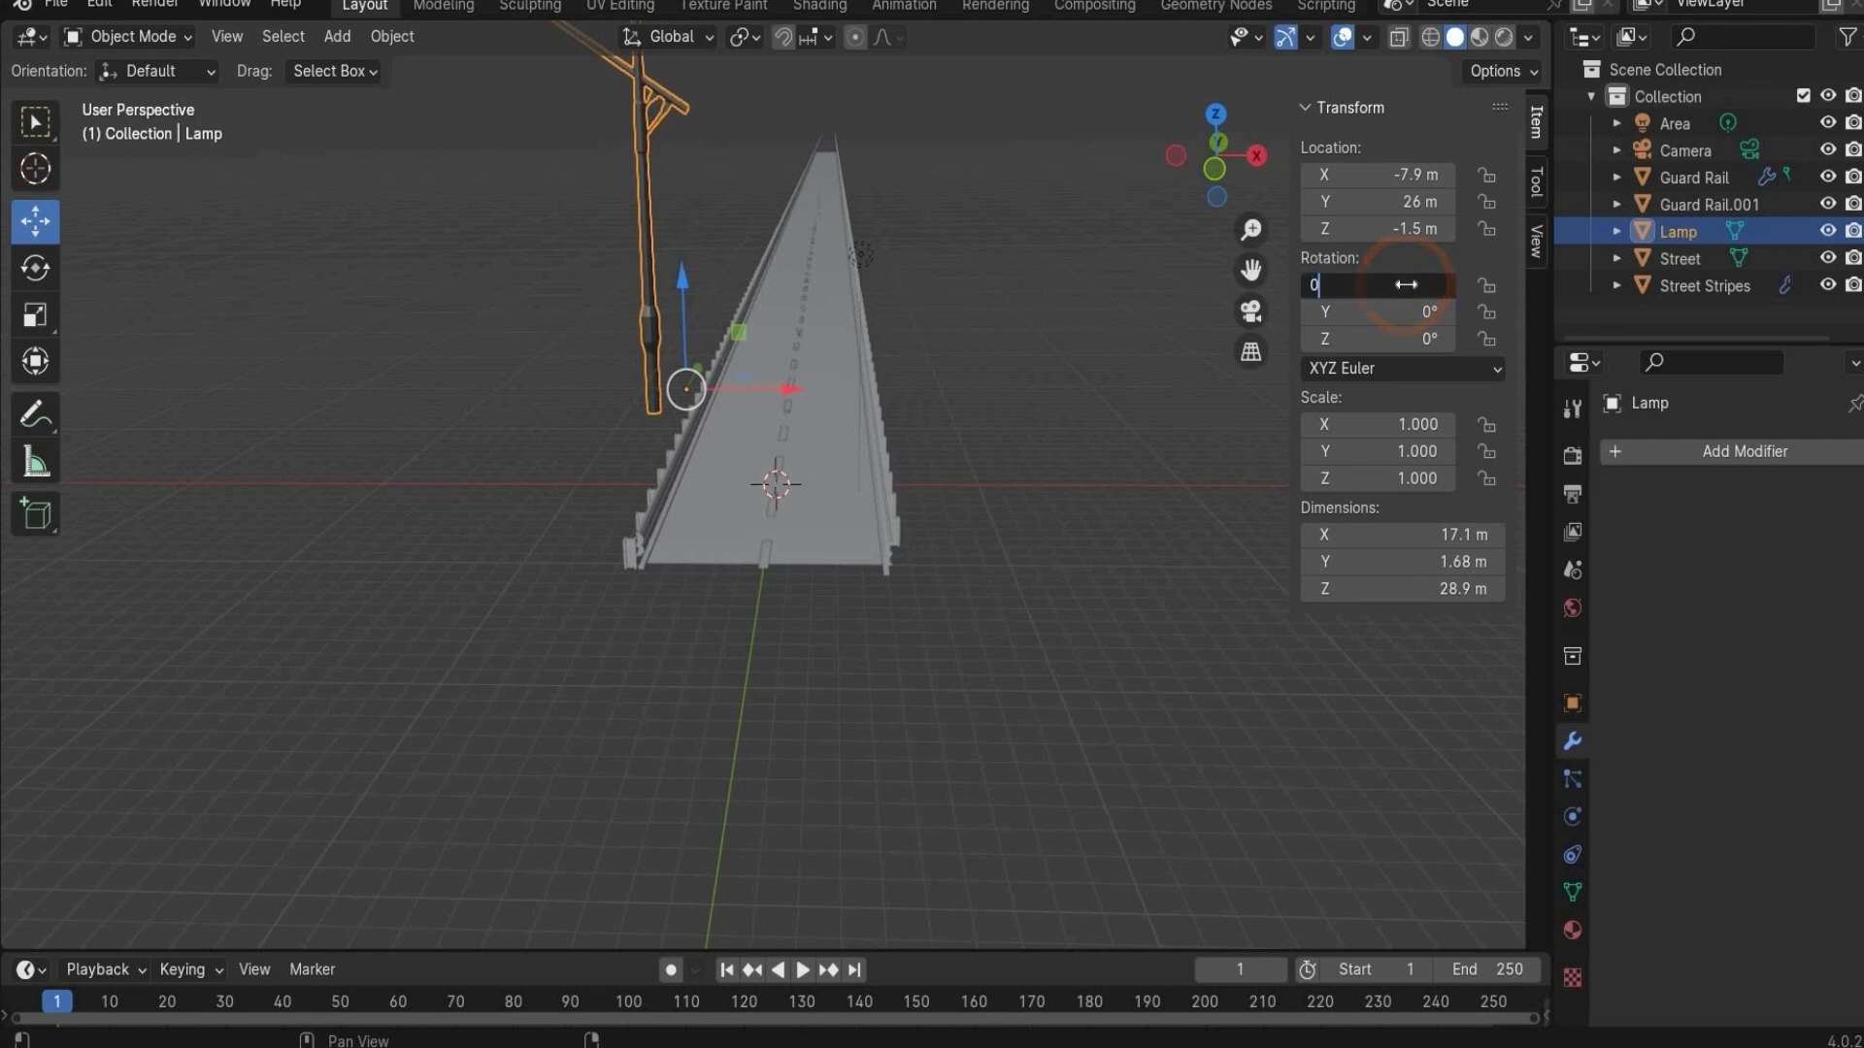
{"action": "key", "text": "Return"}
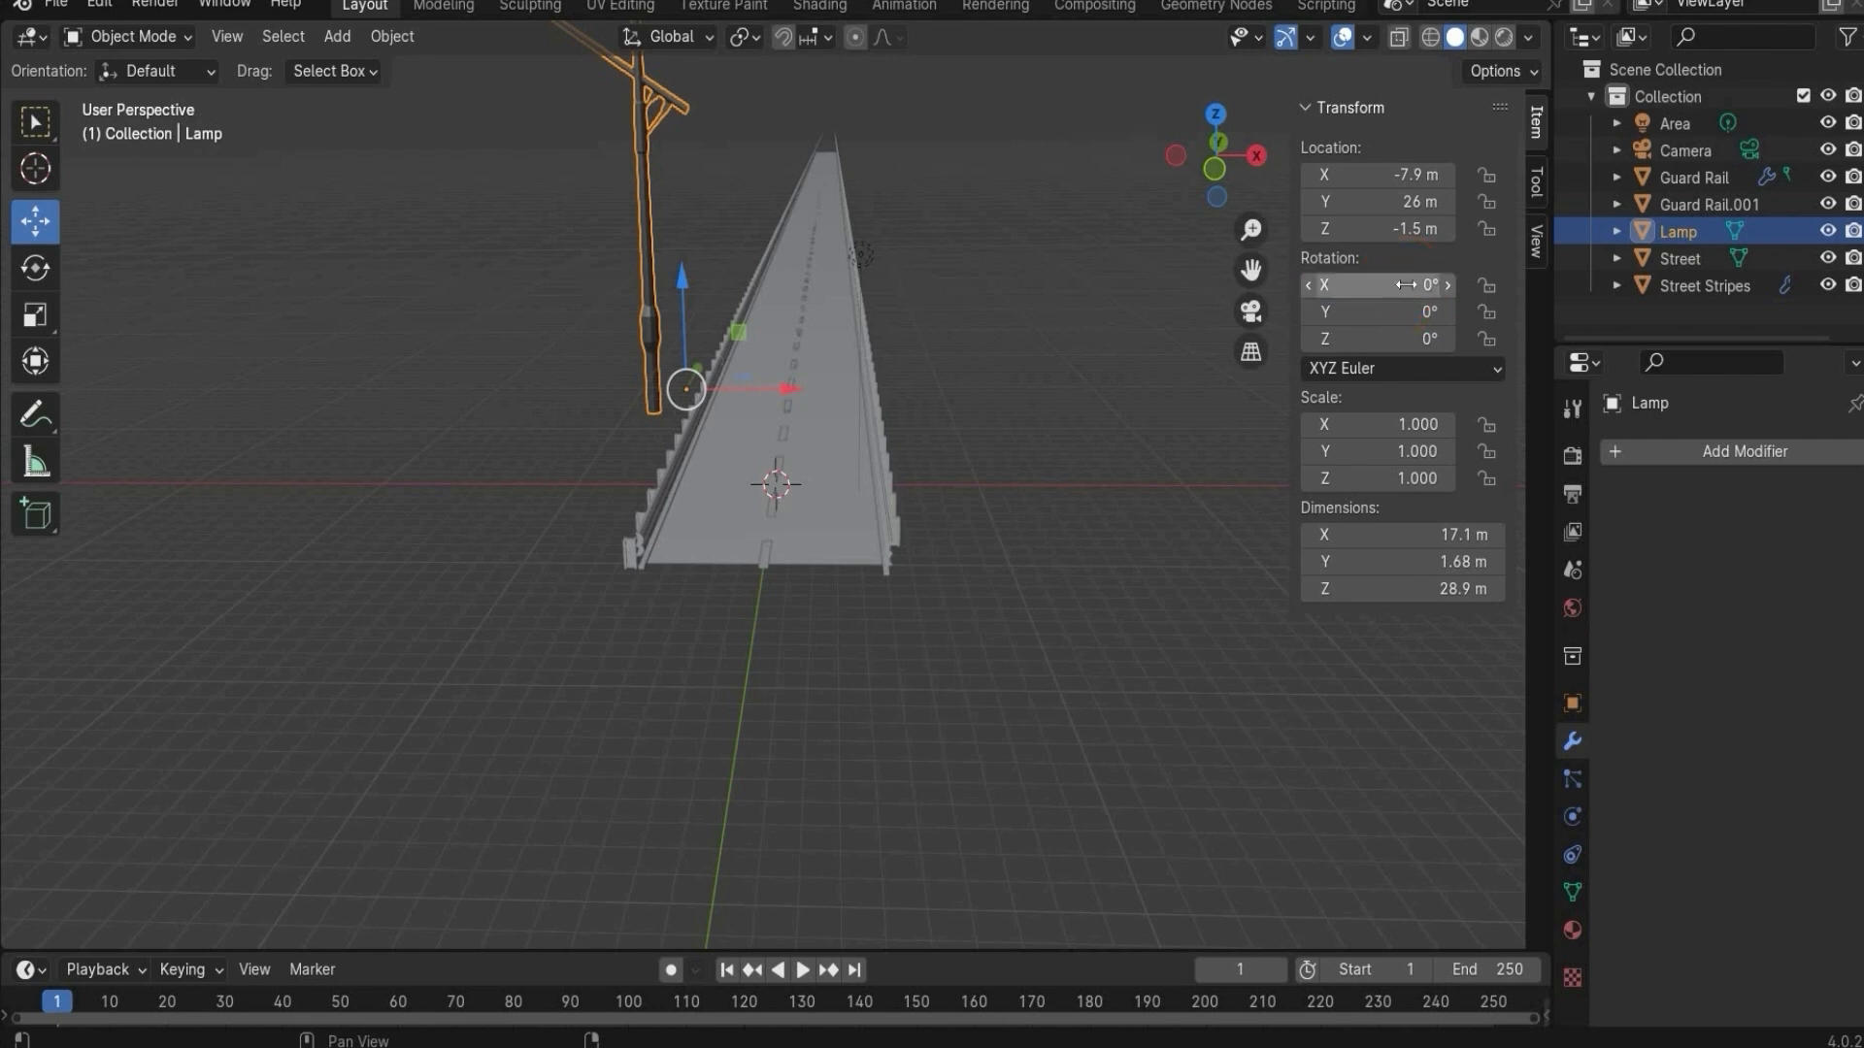
{"action": "double_click", "coordinate": [1382, 340]}
{"action": "type", "text": "180"}
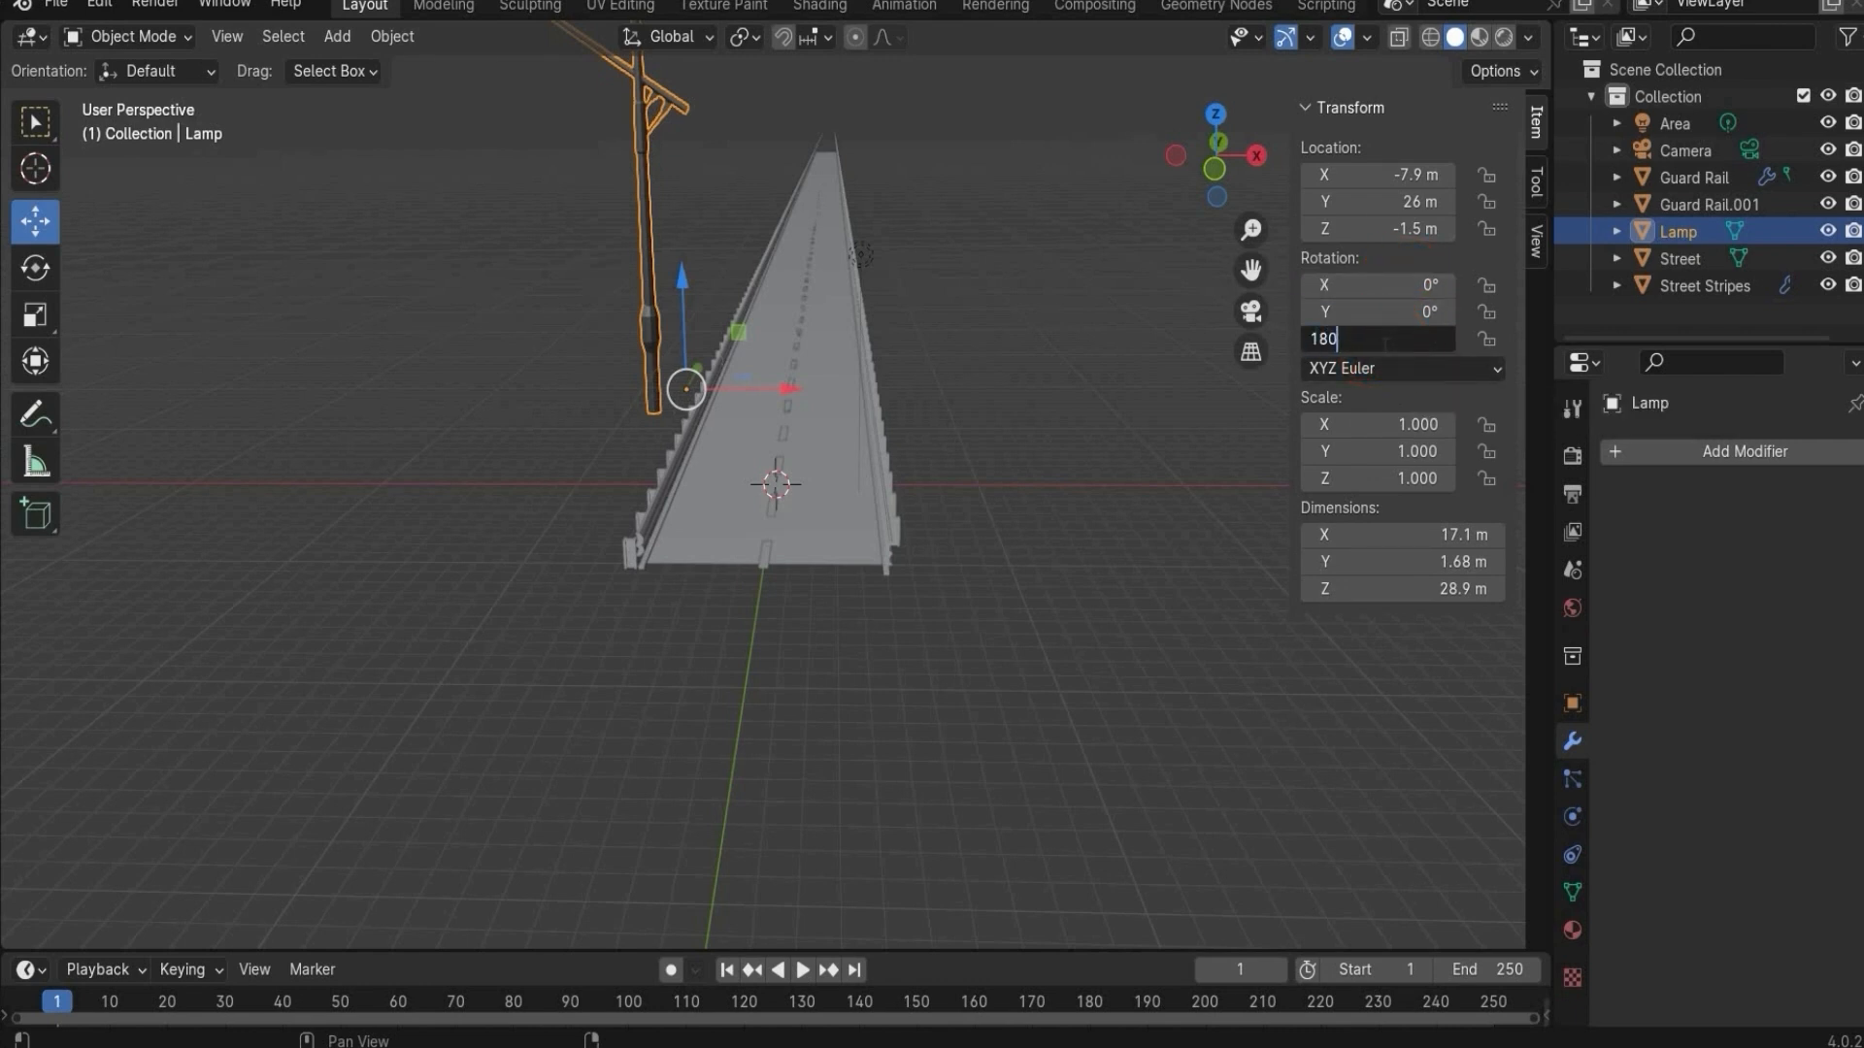
{"action": "key", "text": "Return"}
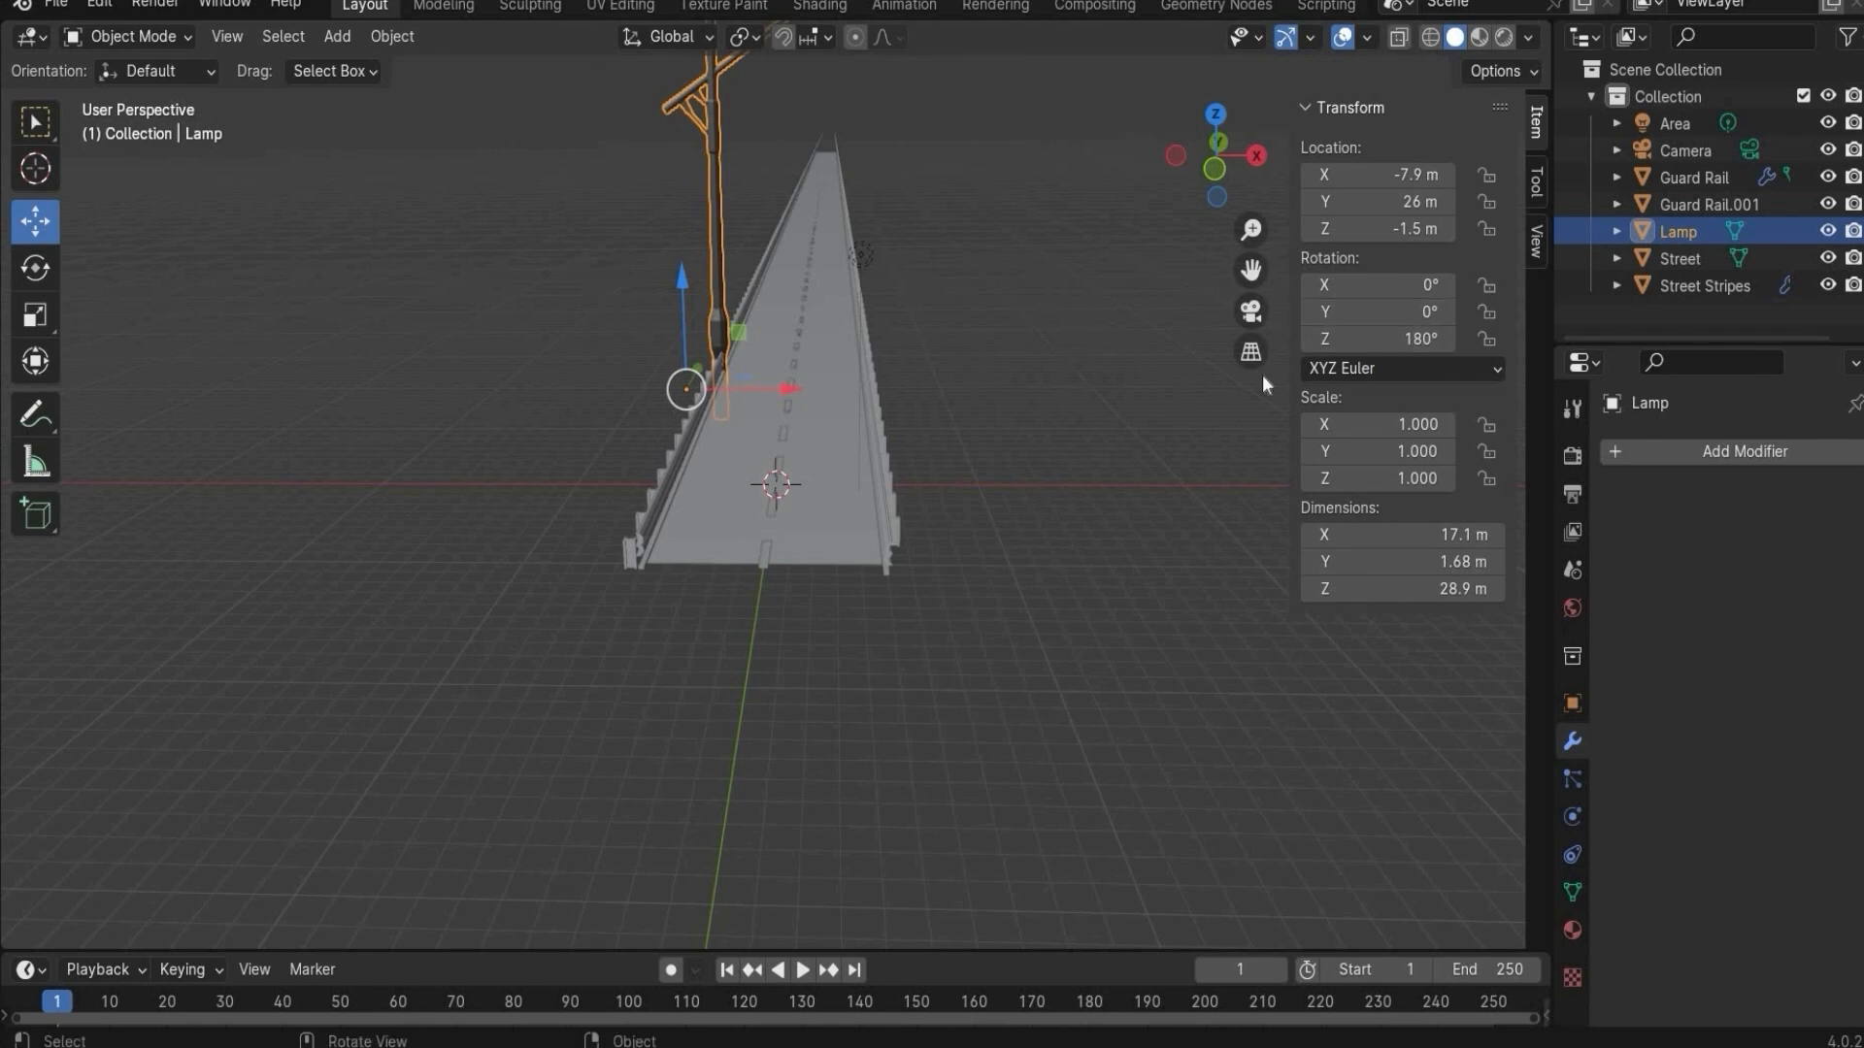
- Scale the Lamp to 0.4 on the X, Y and Z axes
{"action": "double_click", "coordinate": [1415, 425]}
{"action": "type", "text": "0.4"}
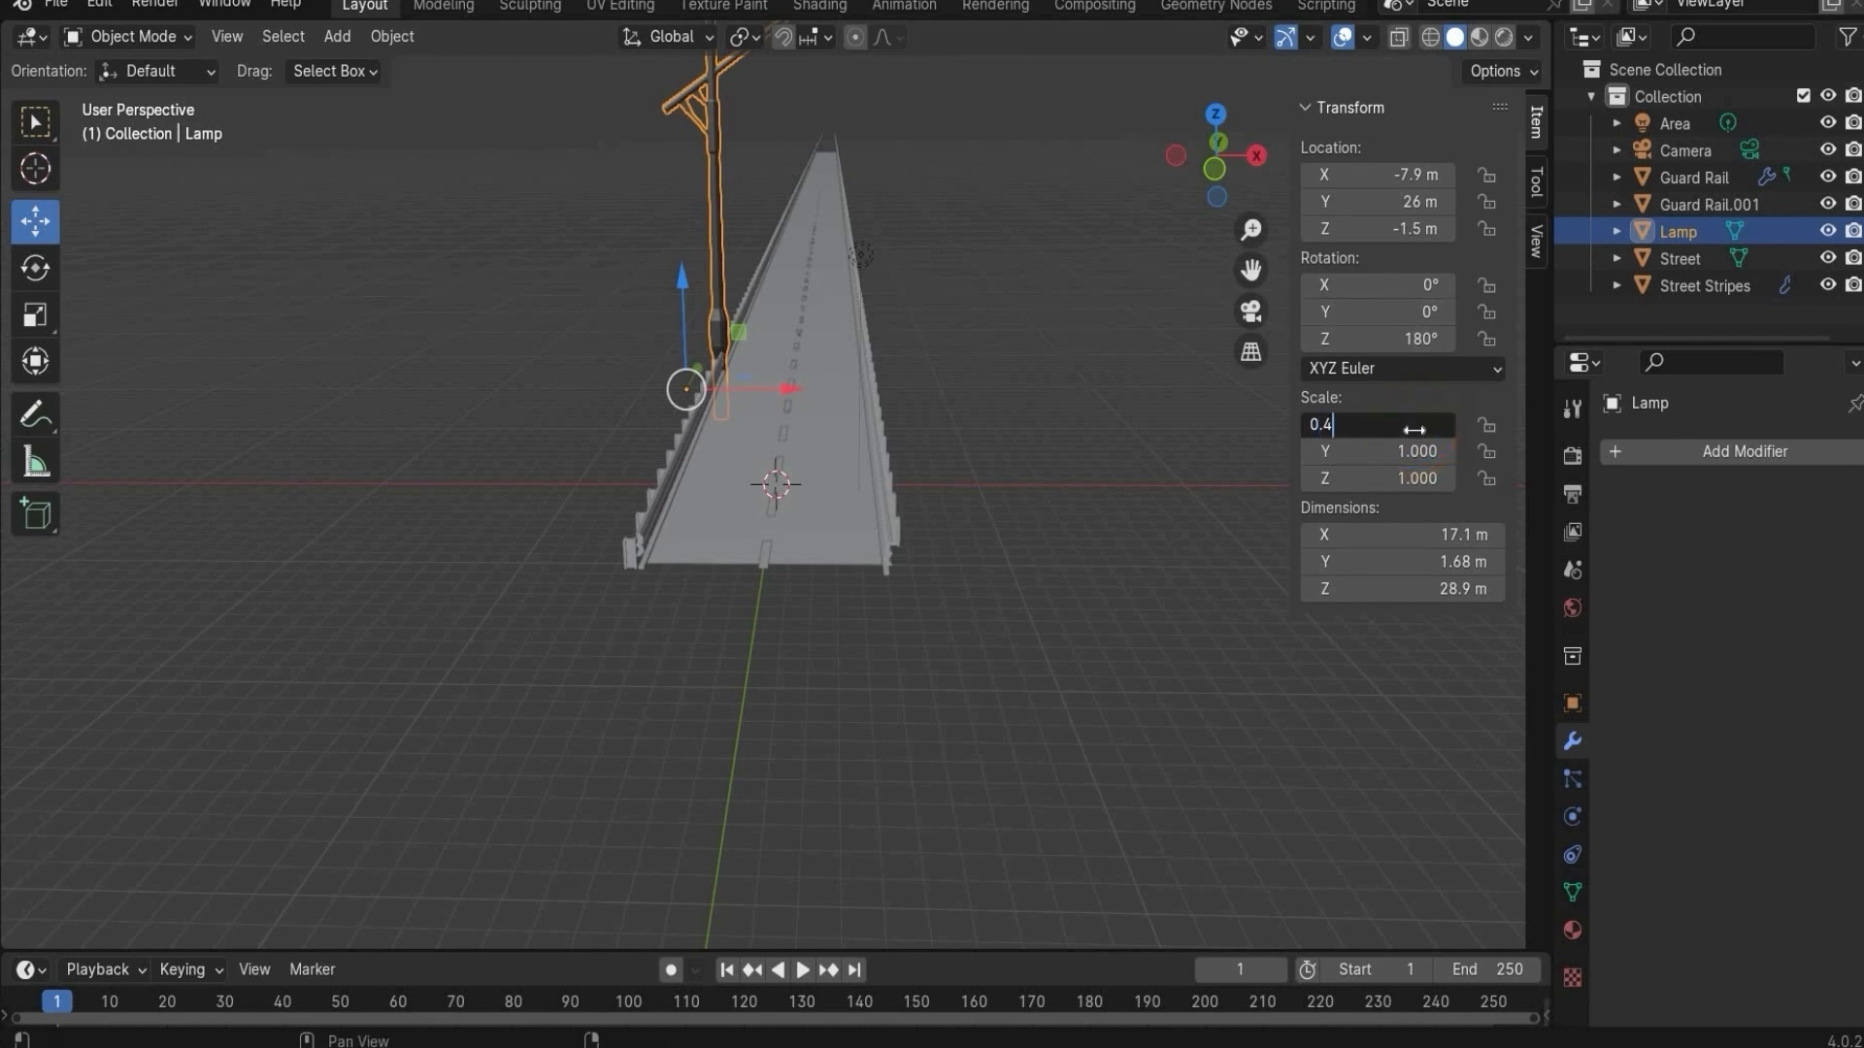
{"action": "key", "text": "Return"}
{"action": "double_click", "coordinate": [1413, 452]}
{"action": "type", "text": "0.4"}
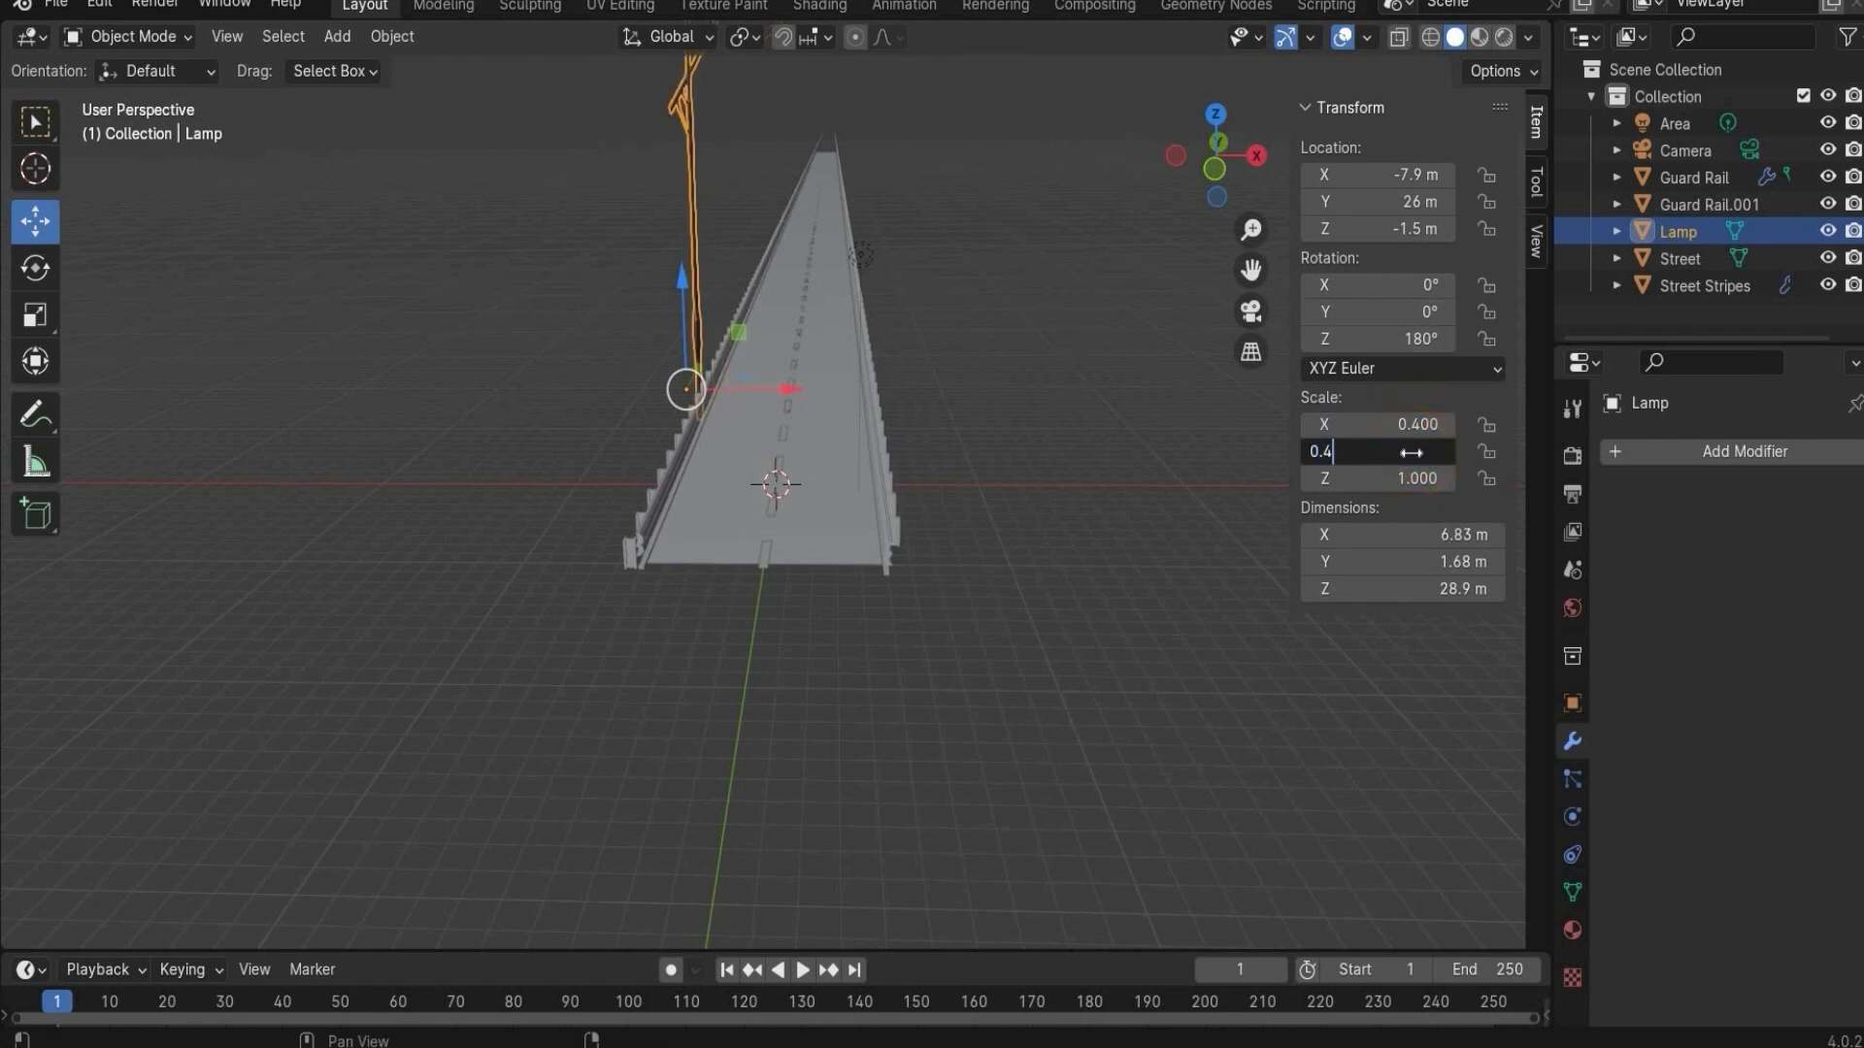
{"action": "key", "text": "Return"}
{"action": "double_click", "coordinate": [1413, 479]}
{"action": "type", "text": "0.4"}
{"action": "key", "text": "Return"}
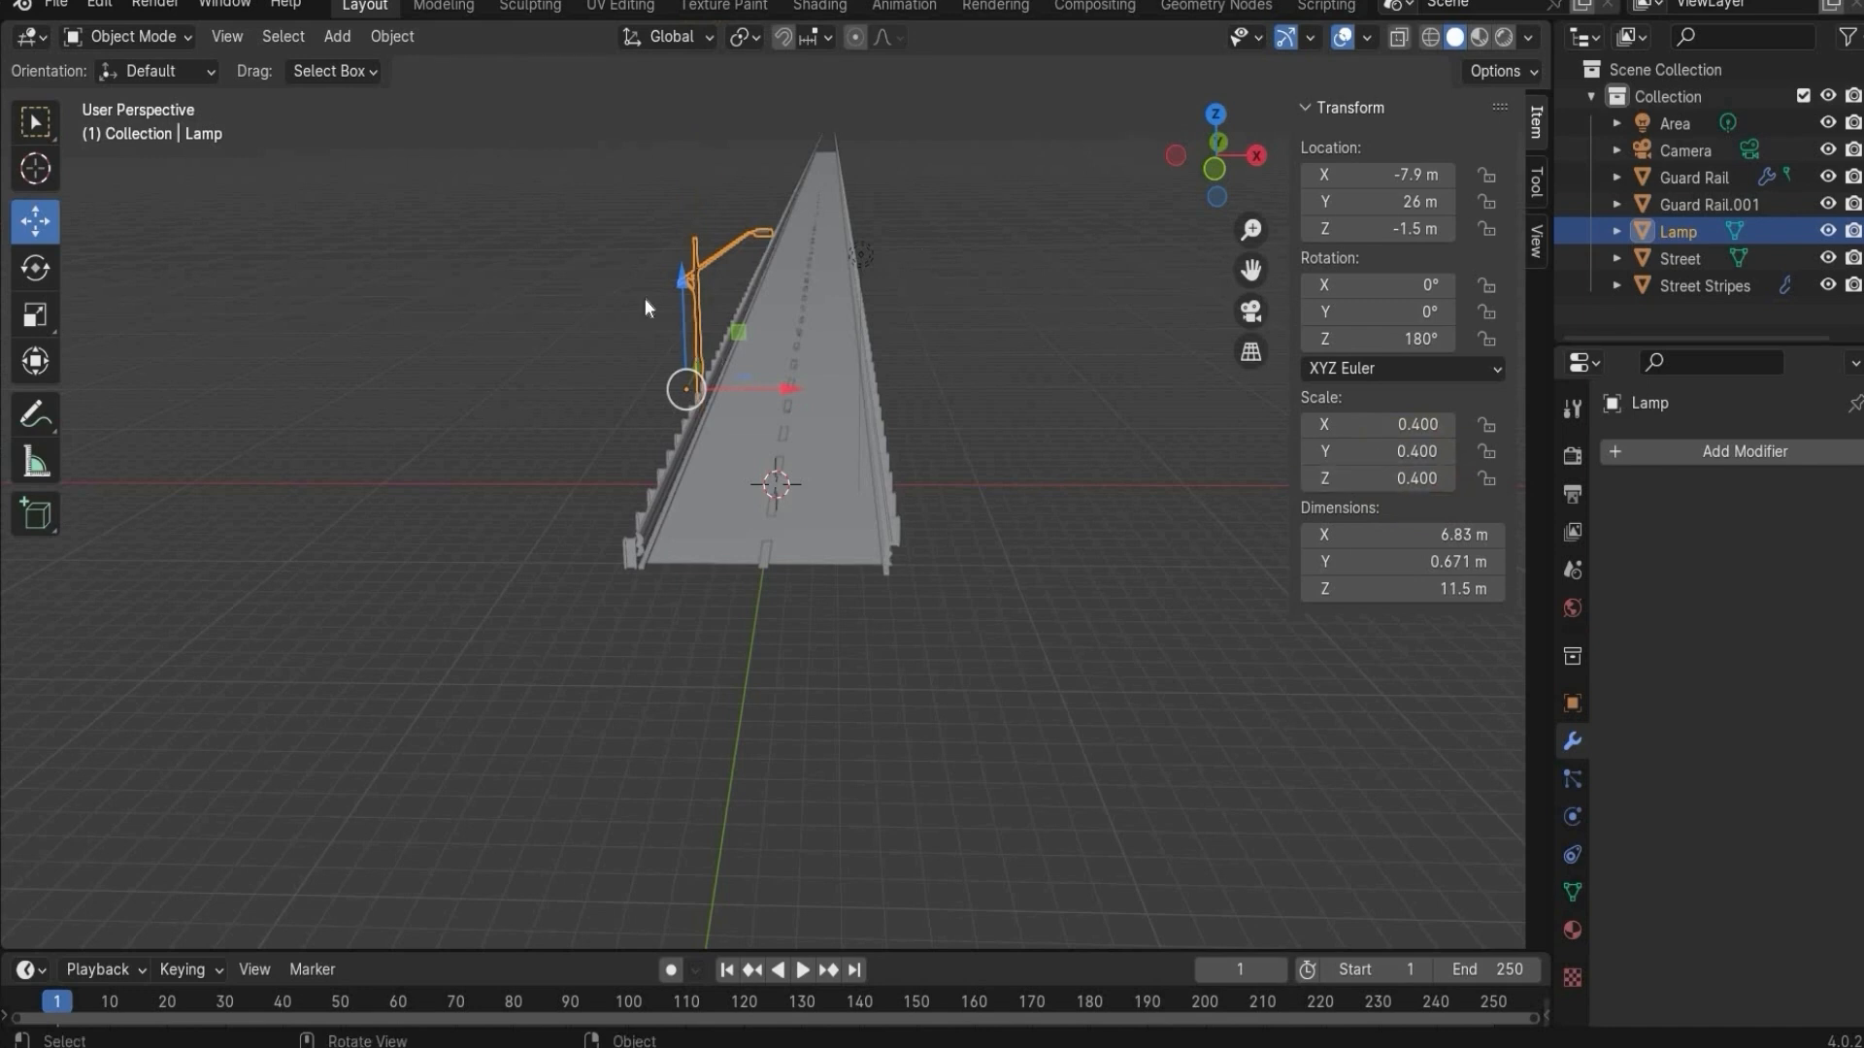
- Add an Array modifier to the Lamp with a count of 64
{"action": "scroll", "coordinate": [643, 299], "scroll_direction": "up", "scroll_amount": 2}
{"action": "left_click", "coordinate": [1607, 645]}
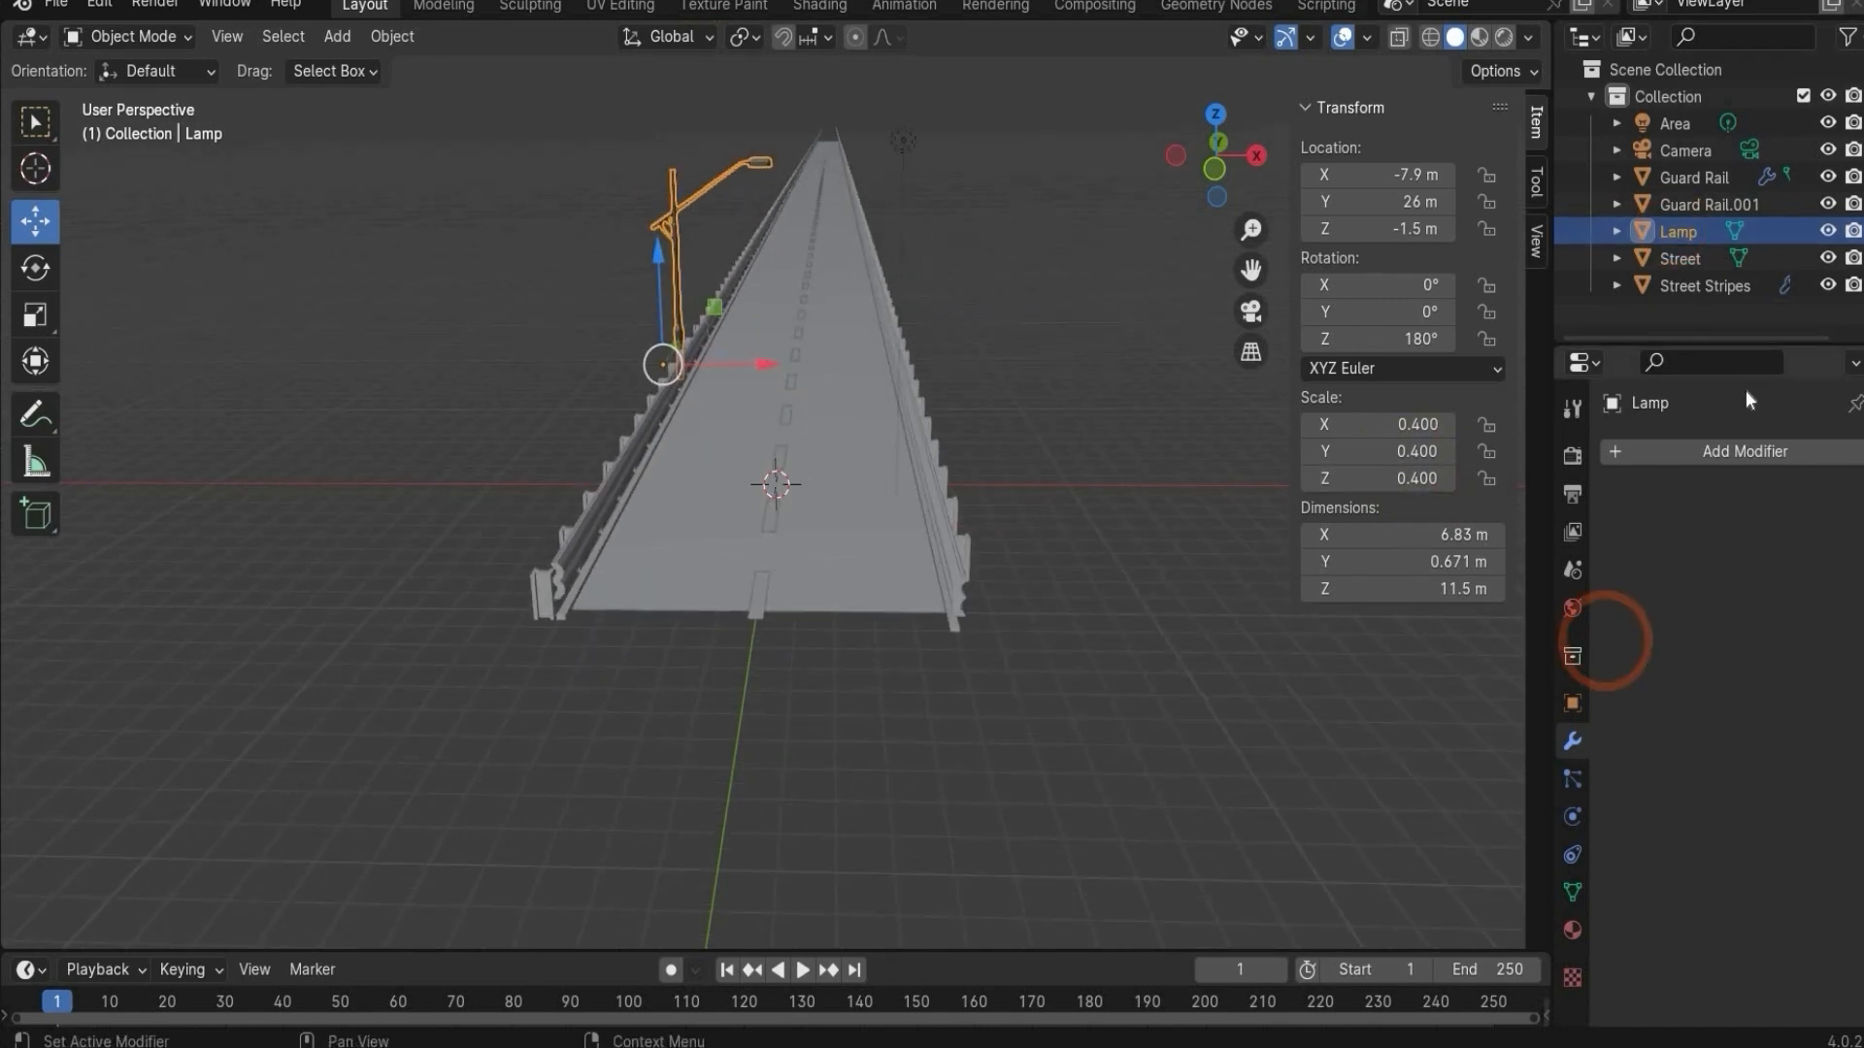
{"action": "left_click", "coordinate": [1681, 451]}
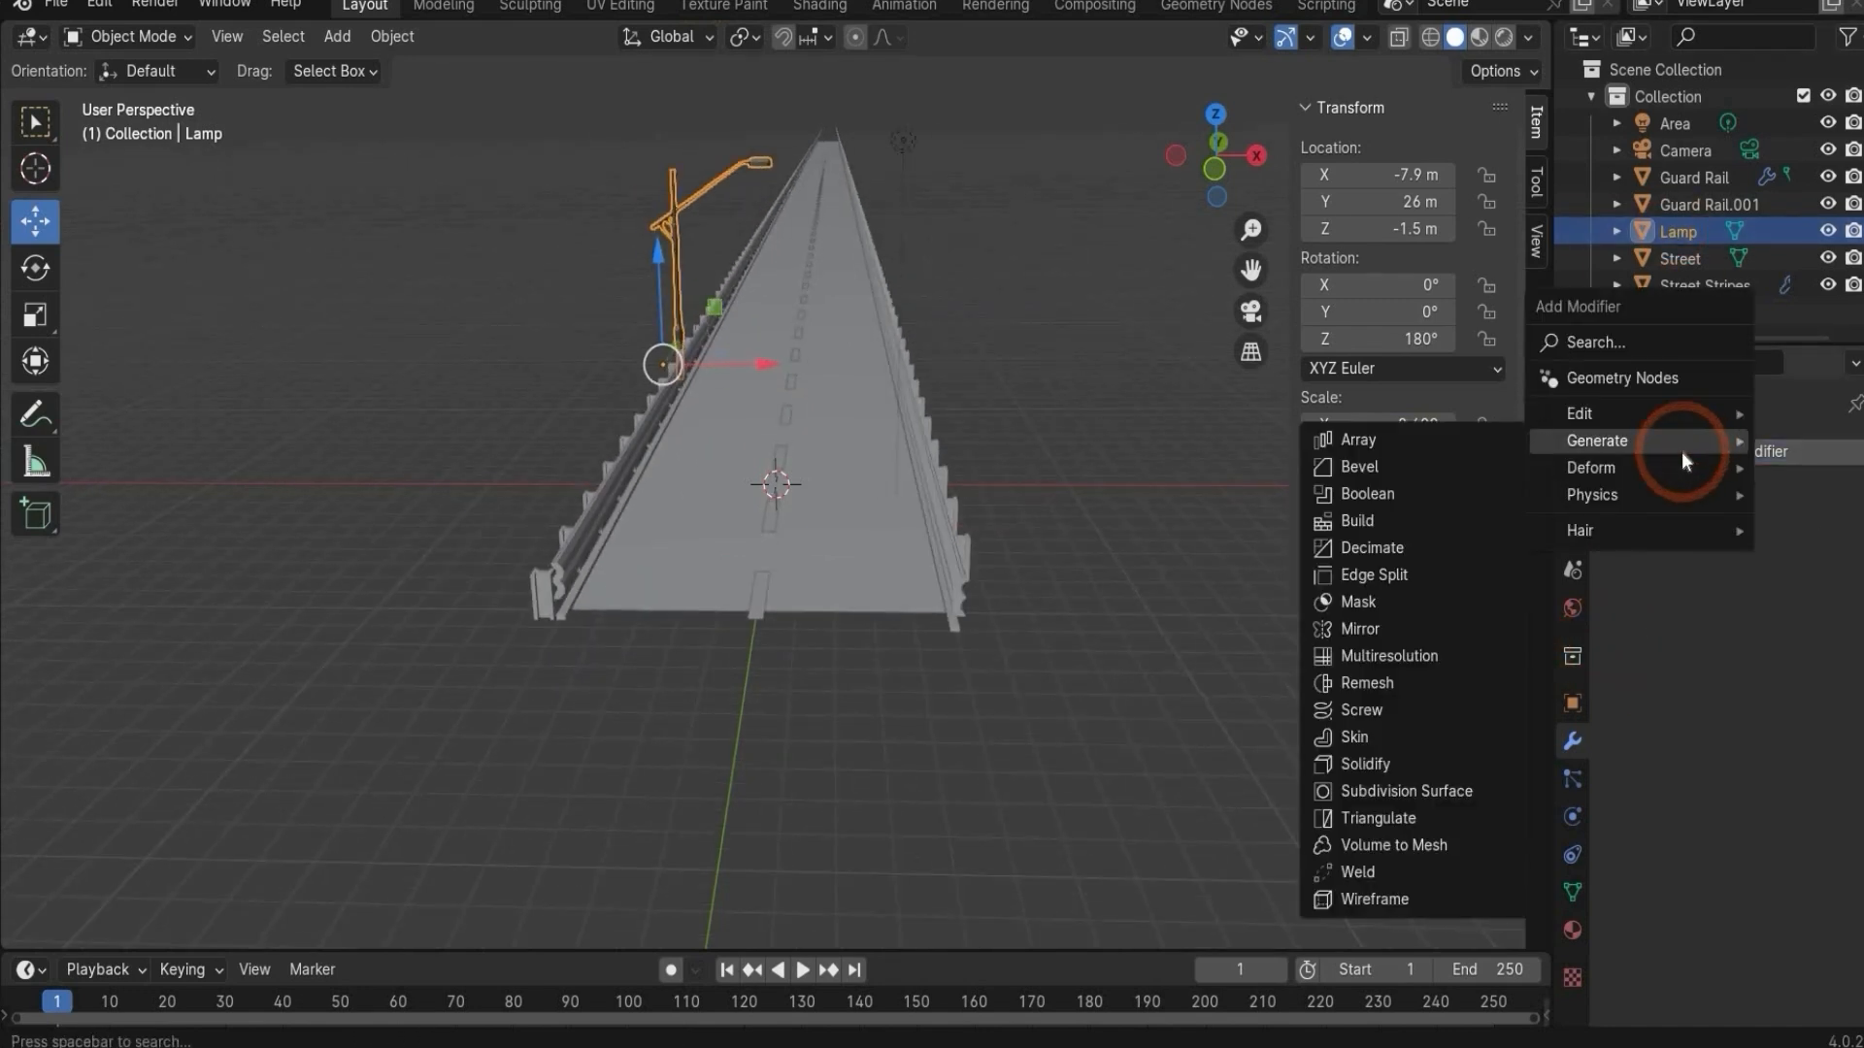
{"action": "left_click", "coordinate": [1427, 441]}
{"action": "double_click", "coordinate": [1778, 572]}
{"action": "type", "text": "64"}
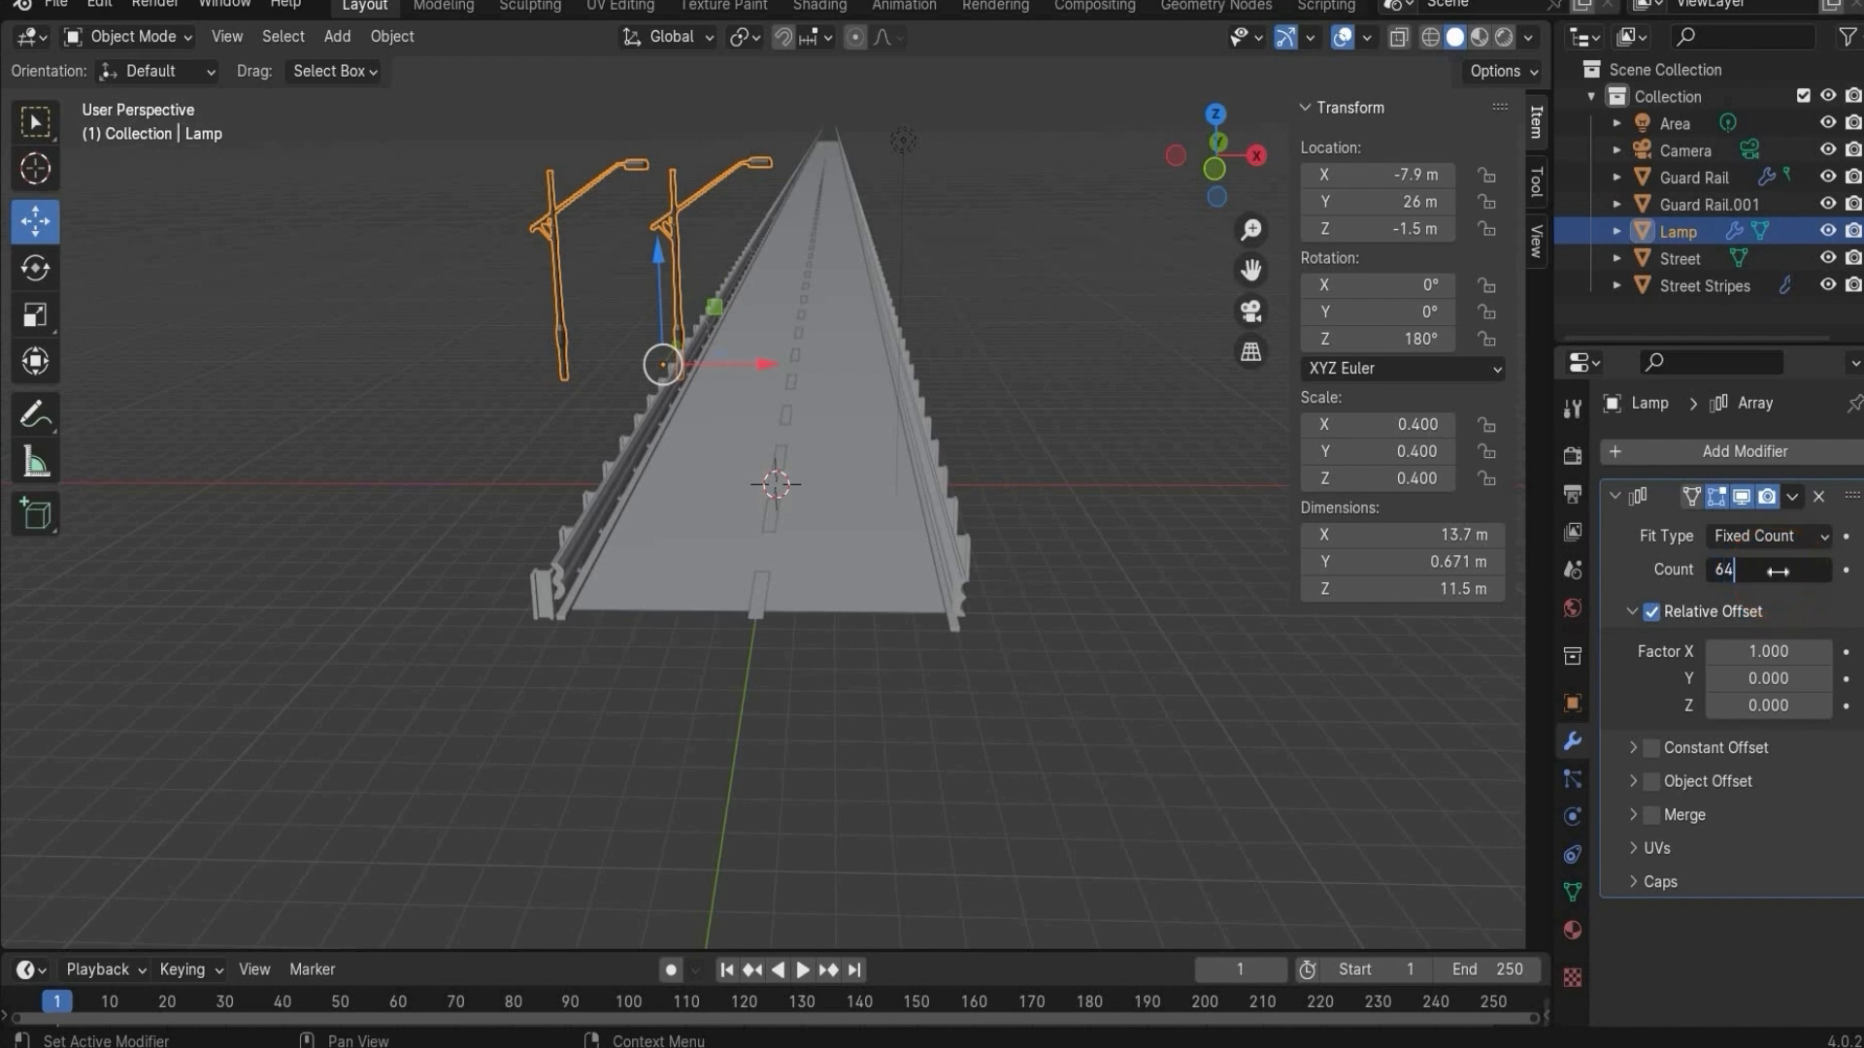
{"action": "key", "text": "Return"}
- Set the Lamp array's relative offset factors to X 0 and Y -100
{"action": "double_click", "coordinate": [1757, 652]}
{"action": "type", "text": "0"}
{"action": "key", "text": "Return"}
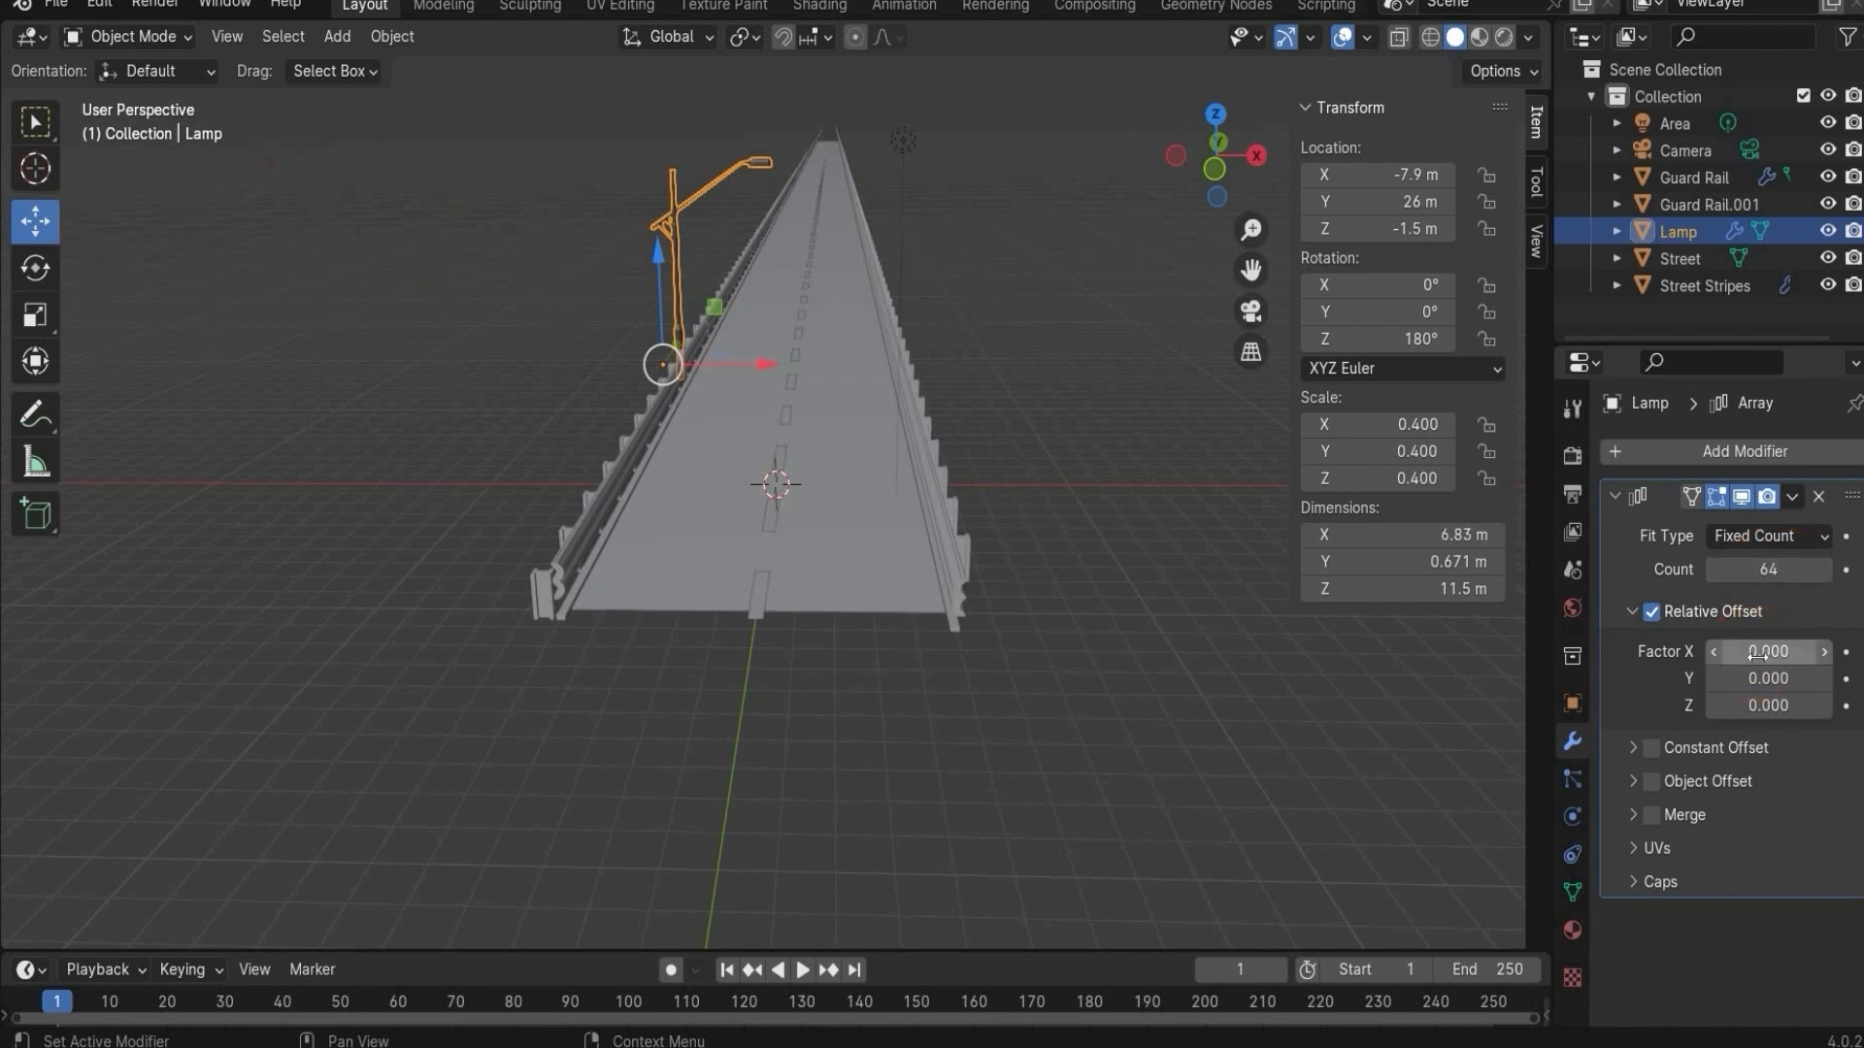
{"action": "double_click", "coordinate": [1760, 680]}
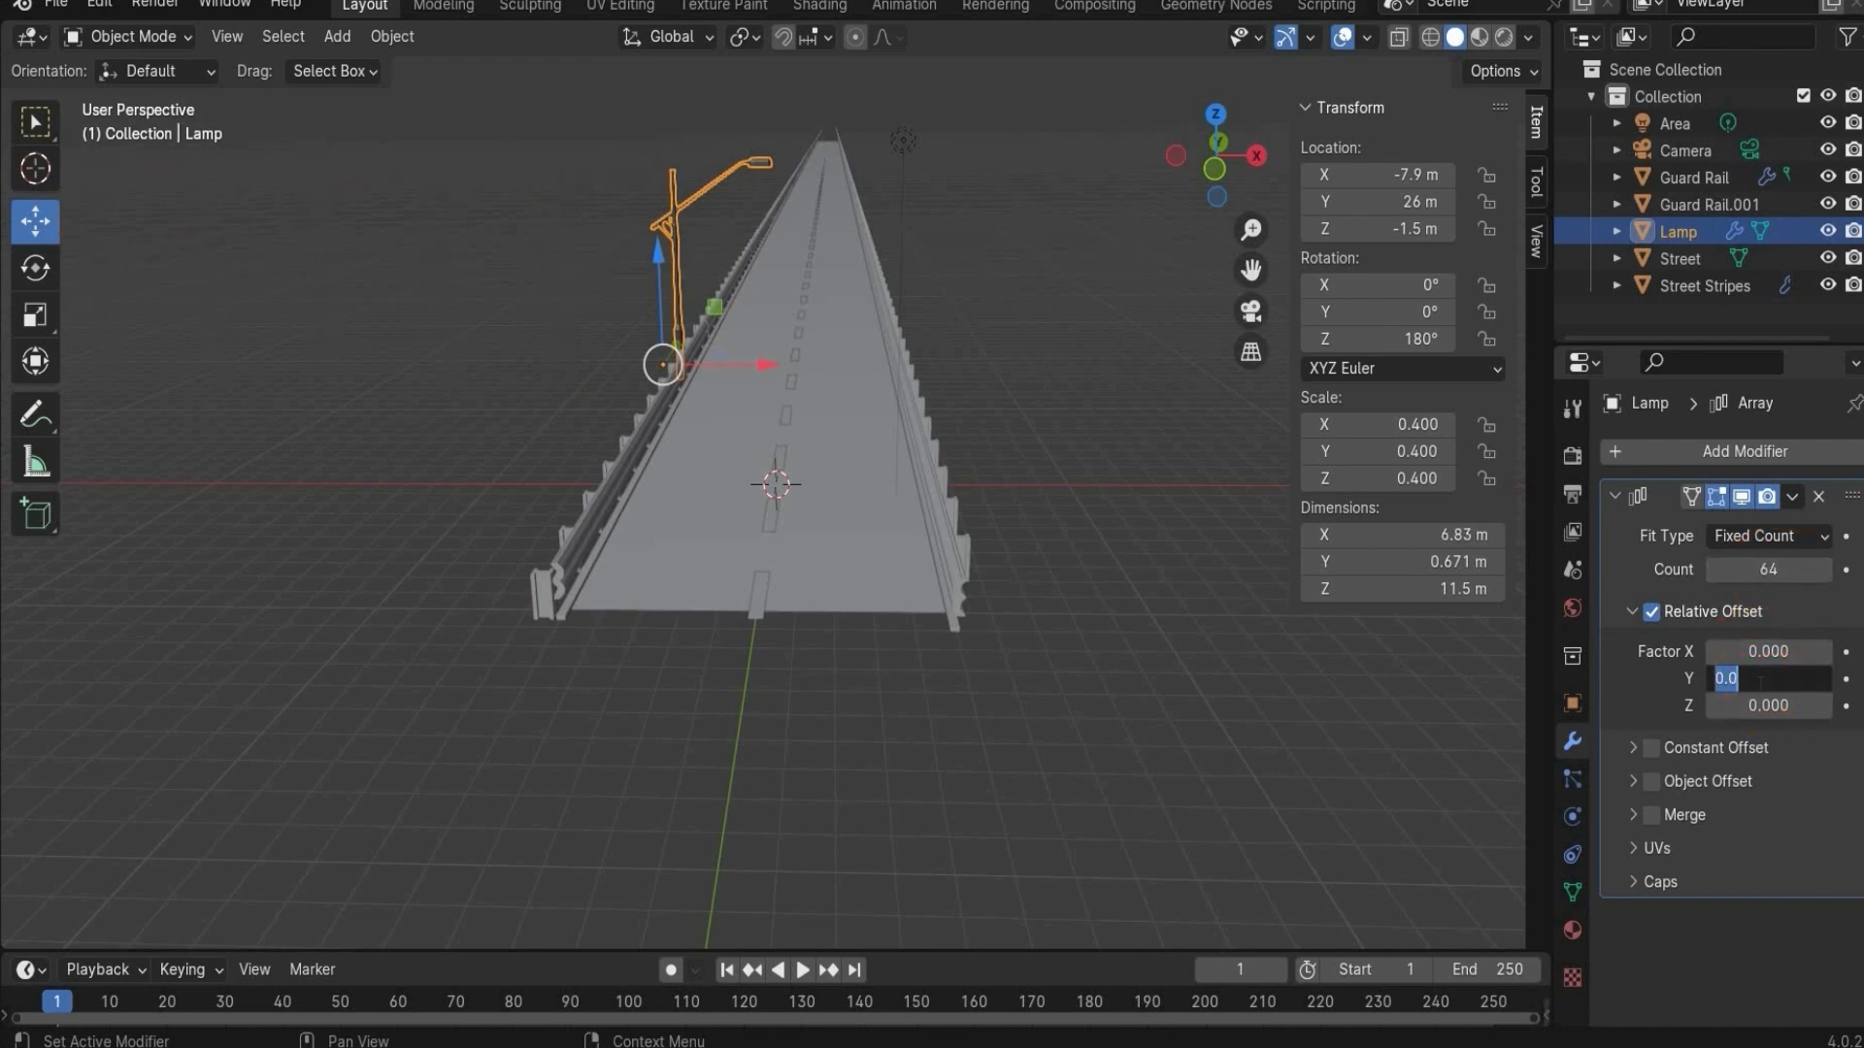
{"action": "type", "text": "-100"}
{"action": "key", "text": "Return"}
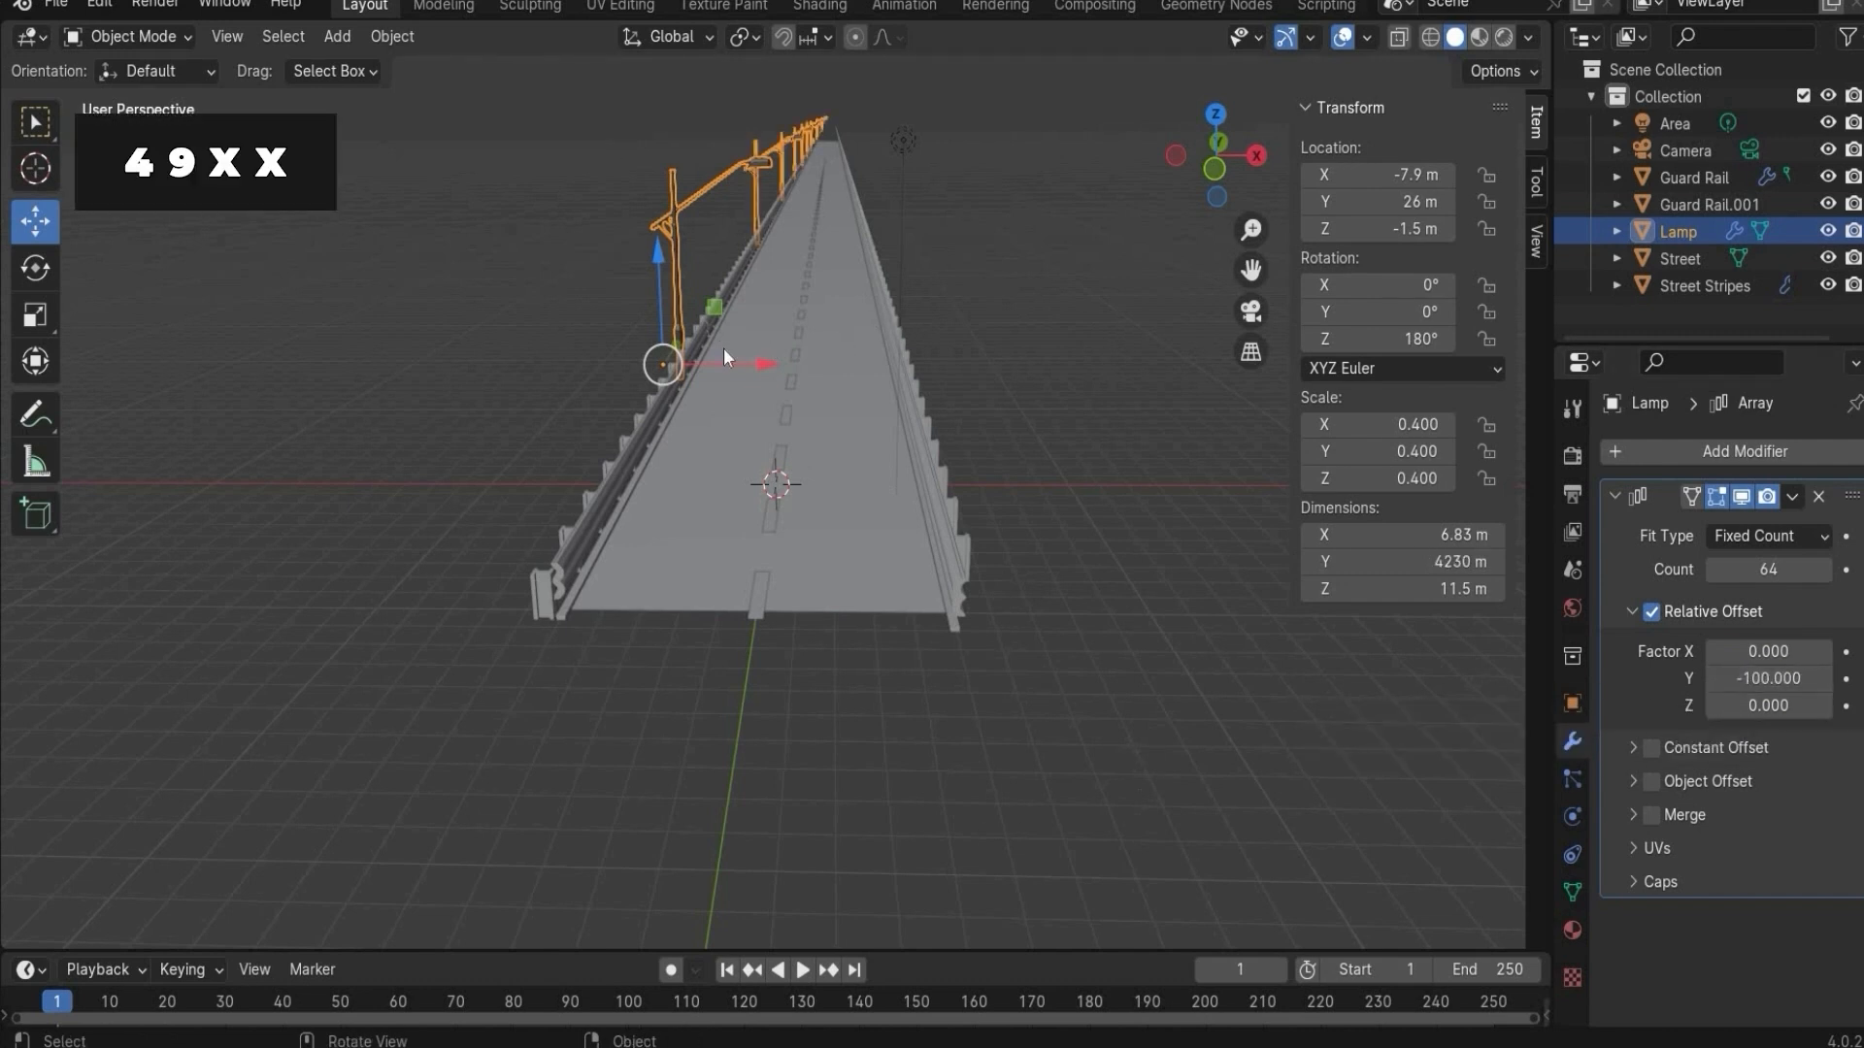
- Duplicate the Lamp and place the copy at X 7.3 m, Y -8.4 m, Z -1.5 m with a Z rotation of 0°
{"action": "key", "text": "ctrl+c"}
{"action": "key", "text": "ctrl+v"}
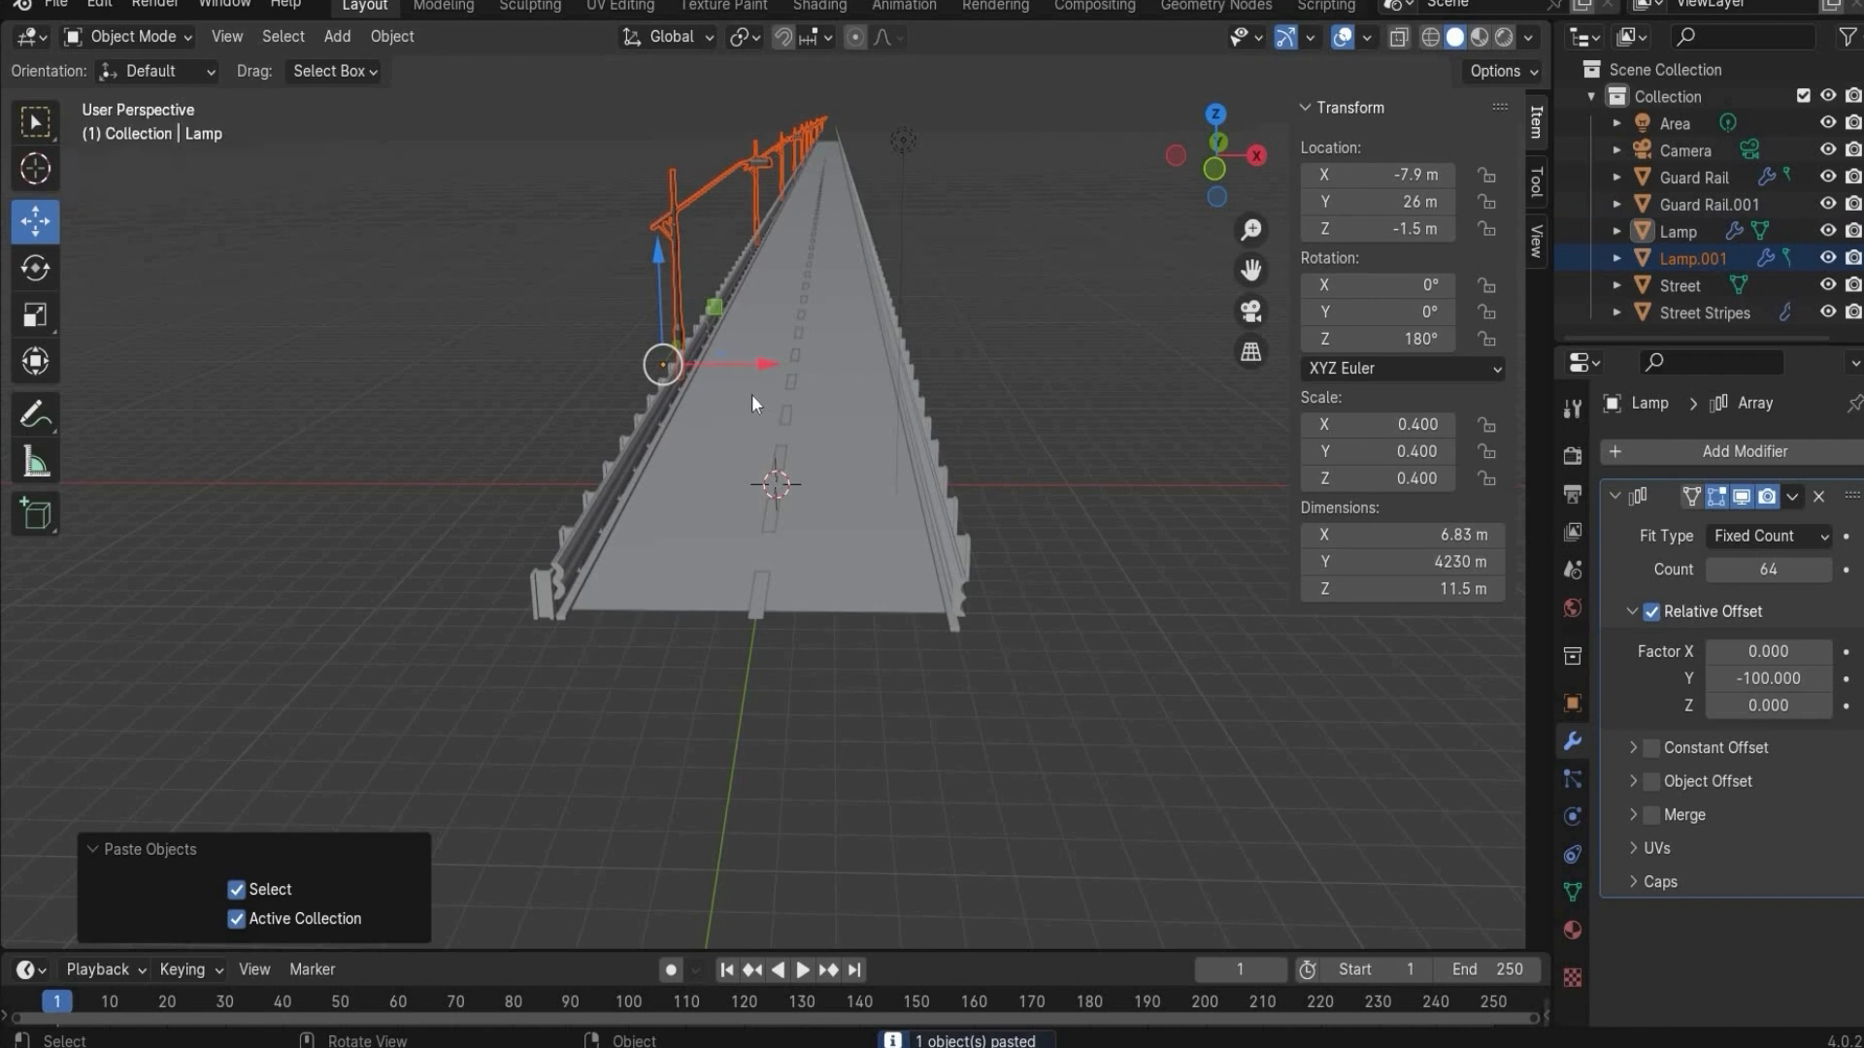
{"action": "double_click", "coordinate": [1427, 174]}
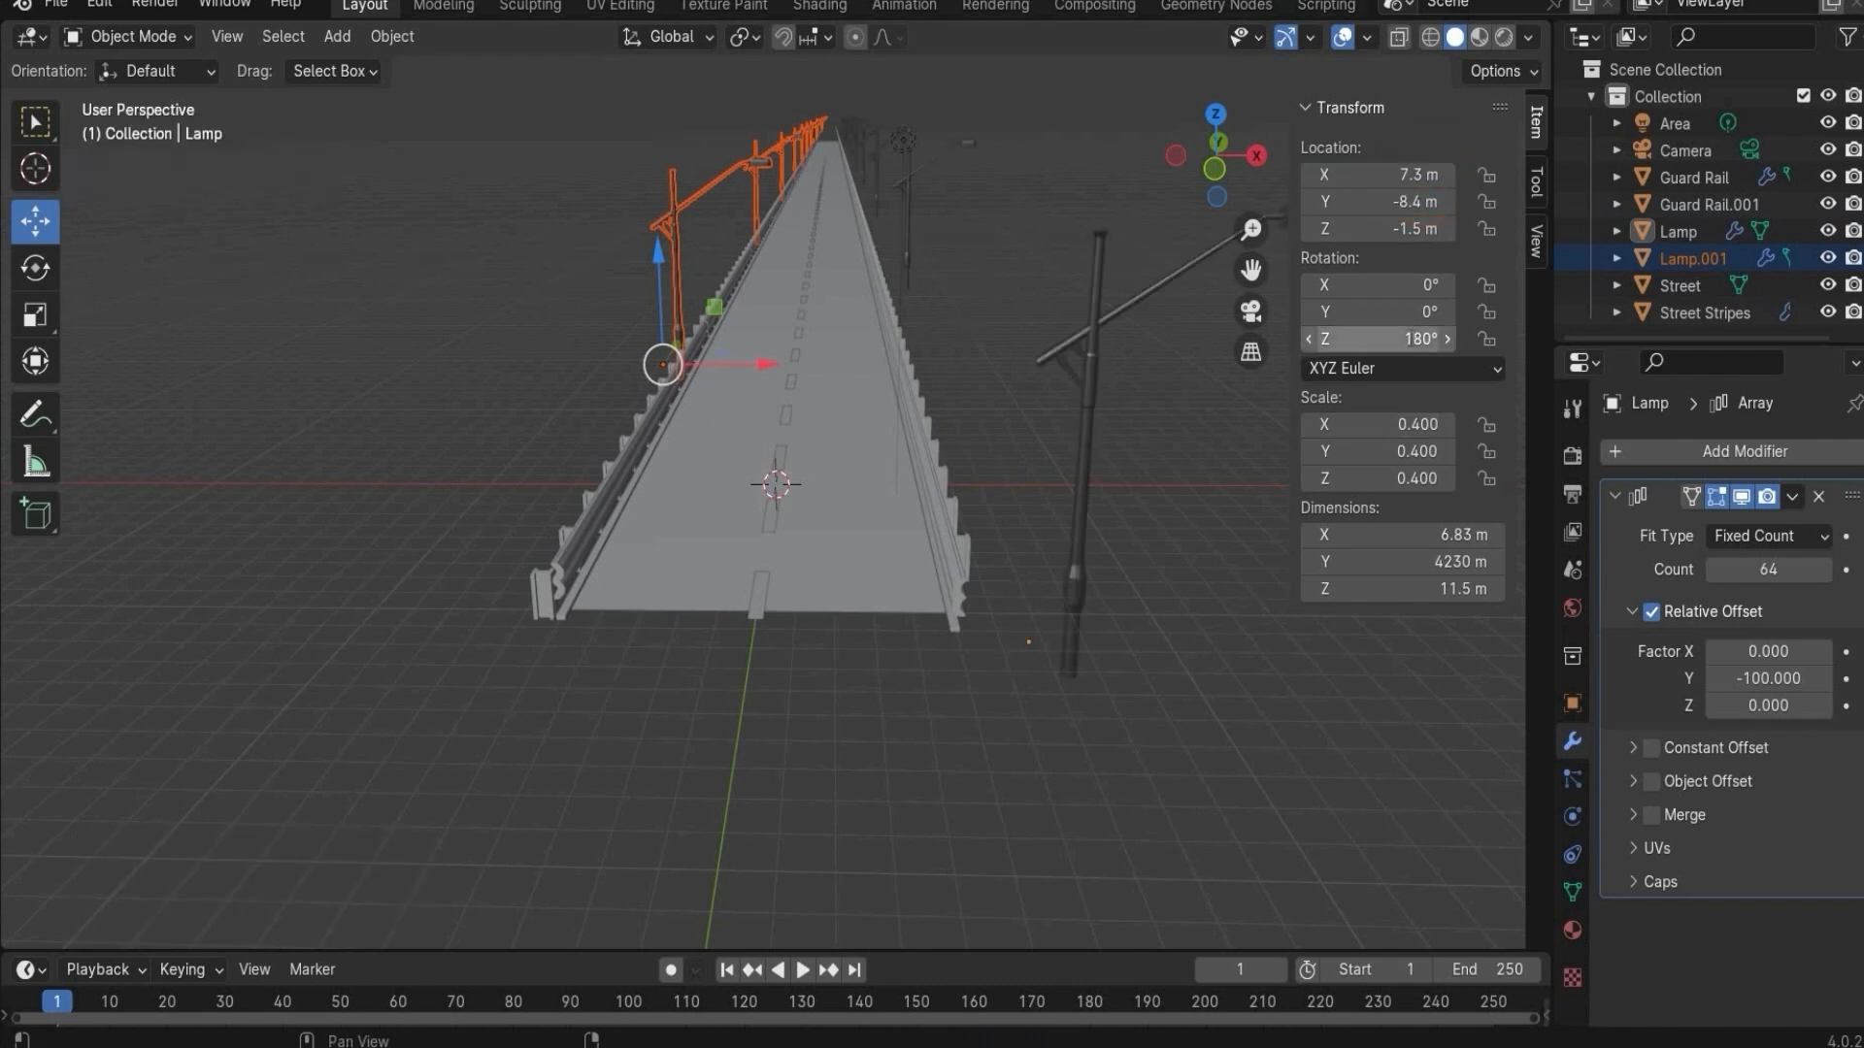
{"action": "double_click", "coordinate": [1407, 339]}
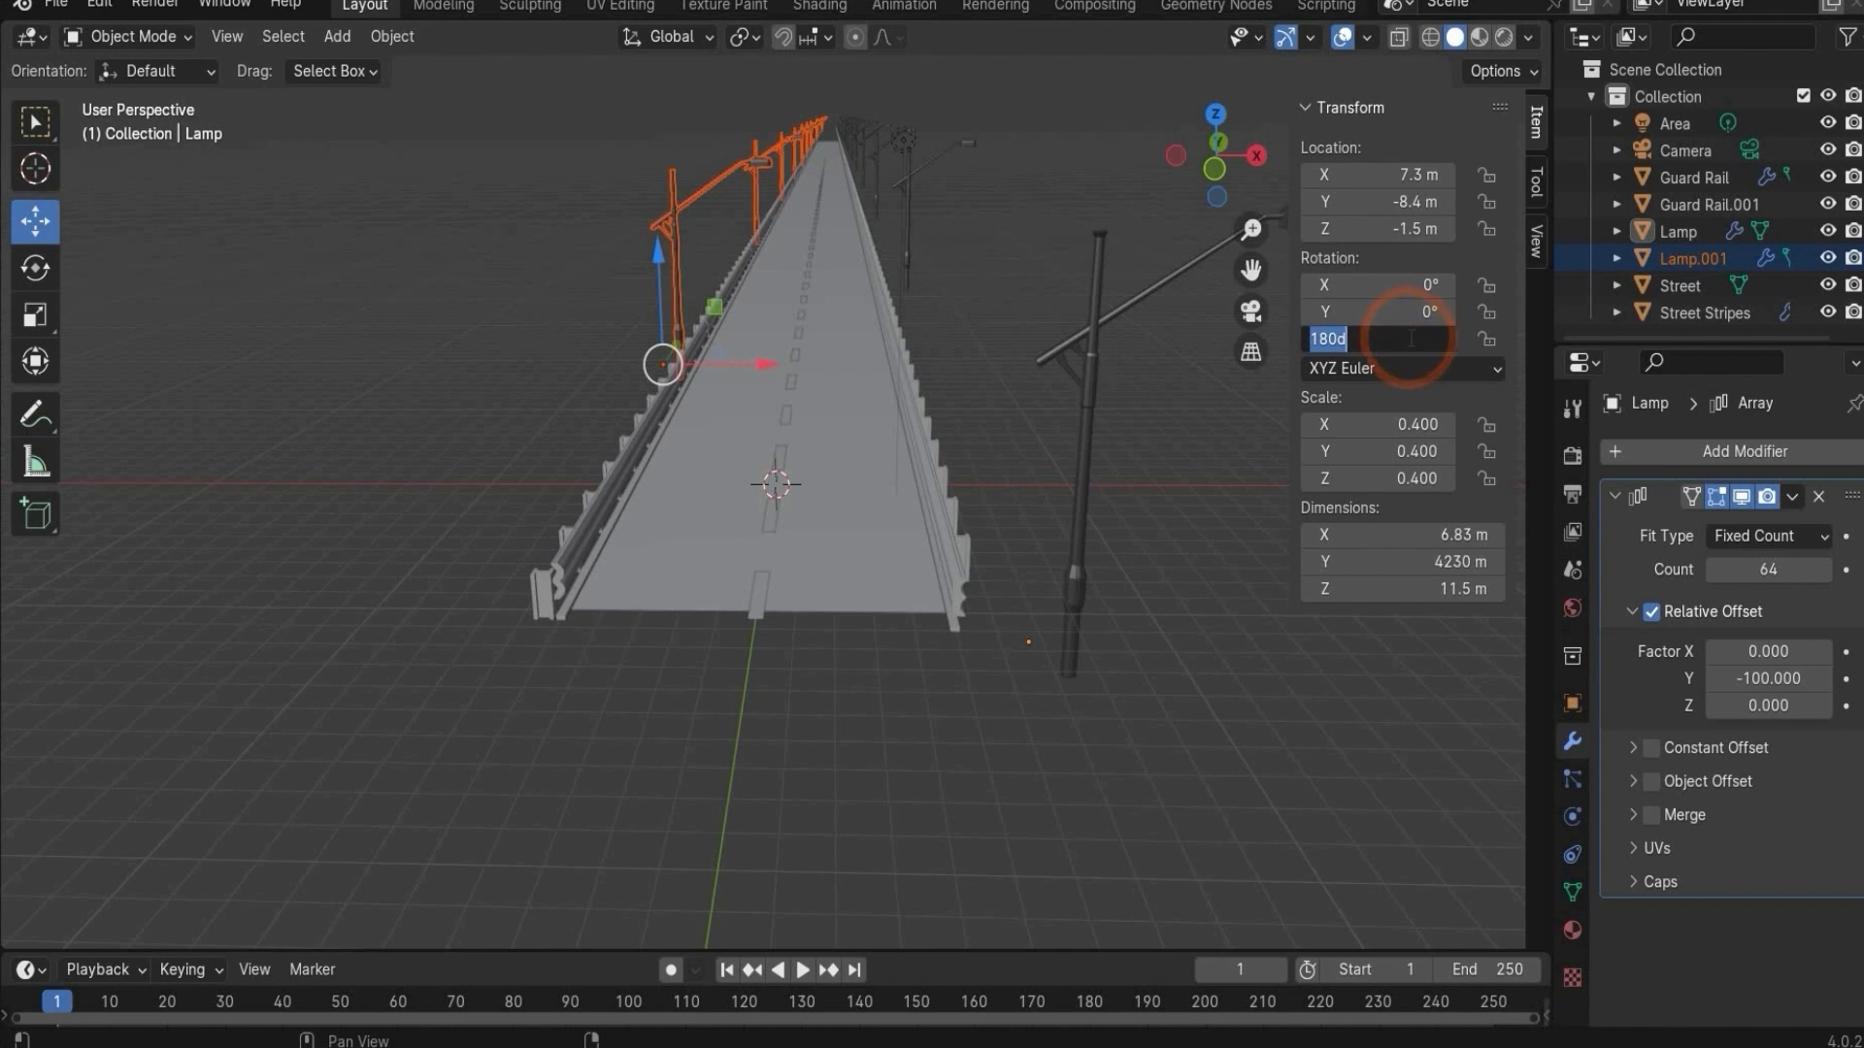
{"action": "type", "text": "0"}
{"action": "key", "text": "Return"}
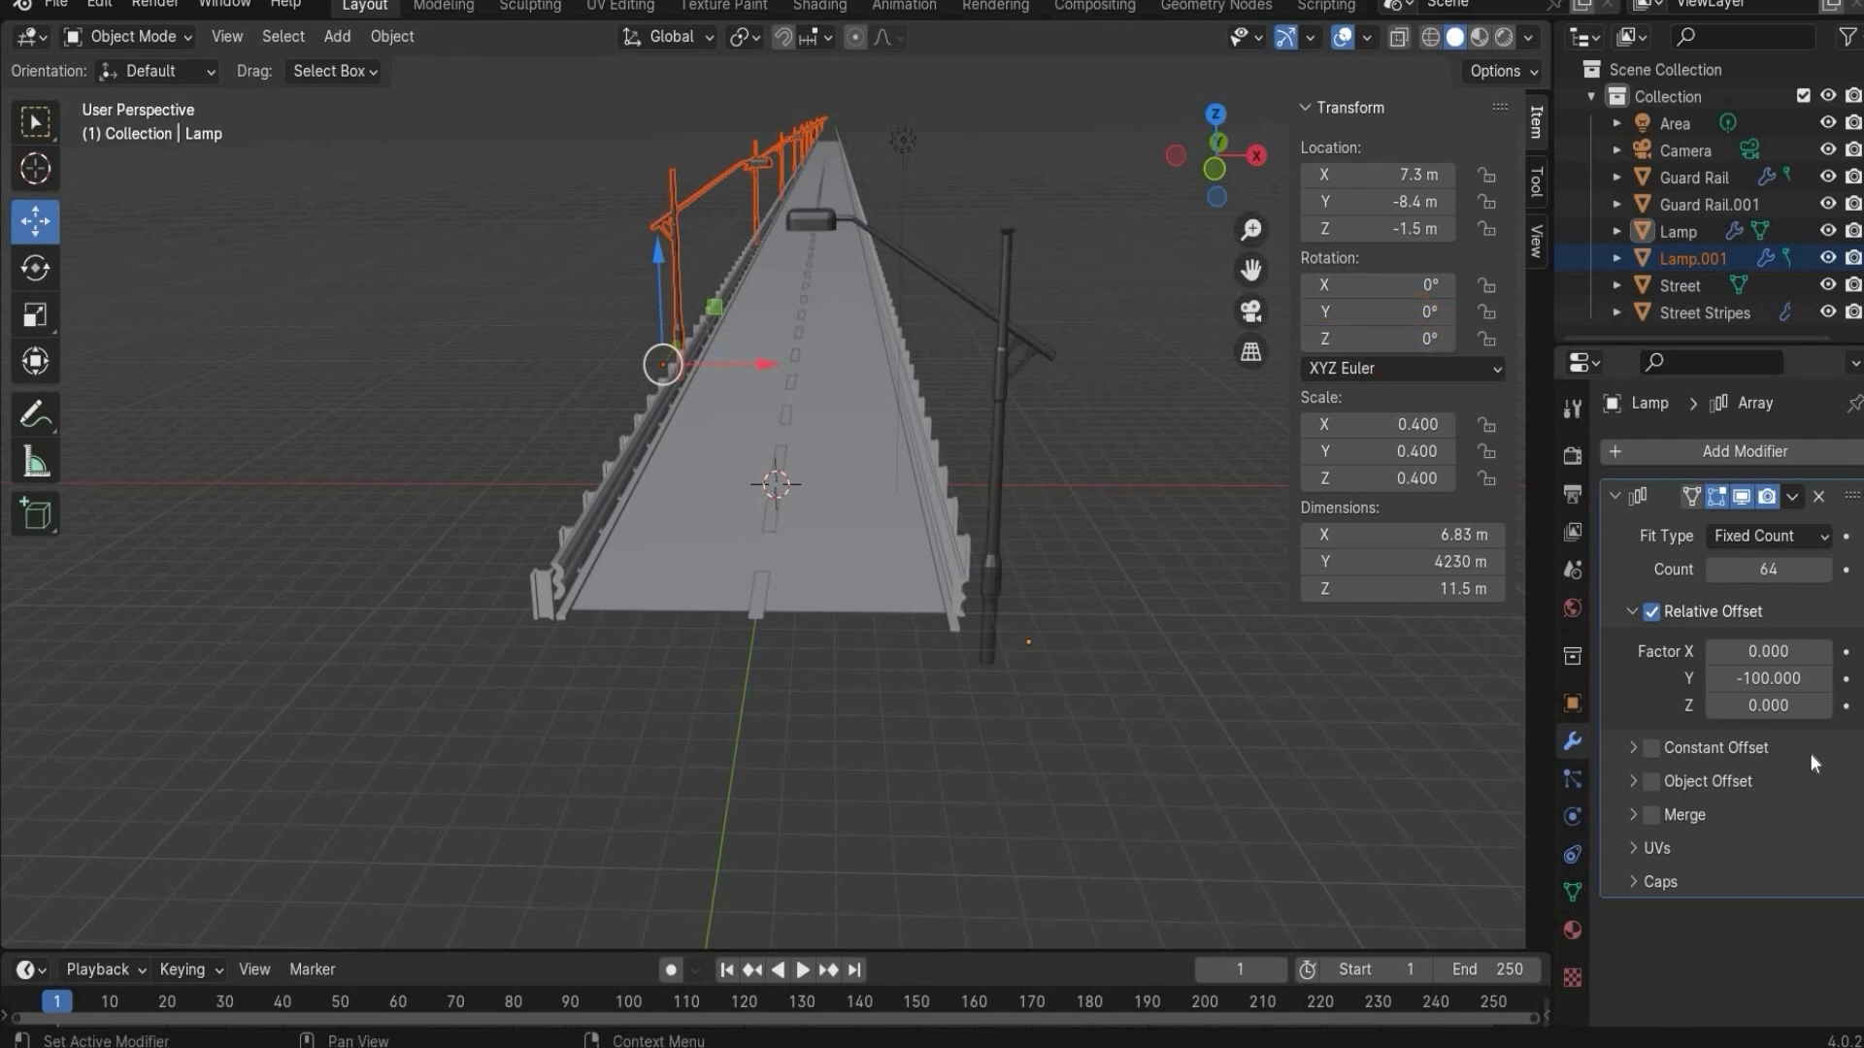
- Set the duplicated lamp's array Y offset factor to 100
{"action": "left_click", "coordinate": [1769, 678]}
{"action": "left_click", "coordinate": [1716, 679]}
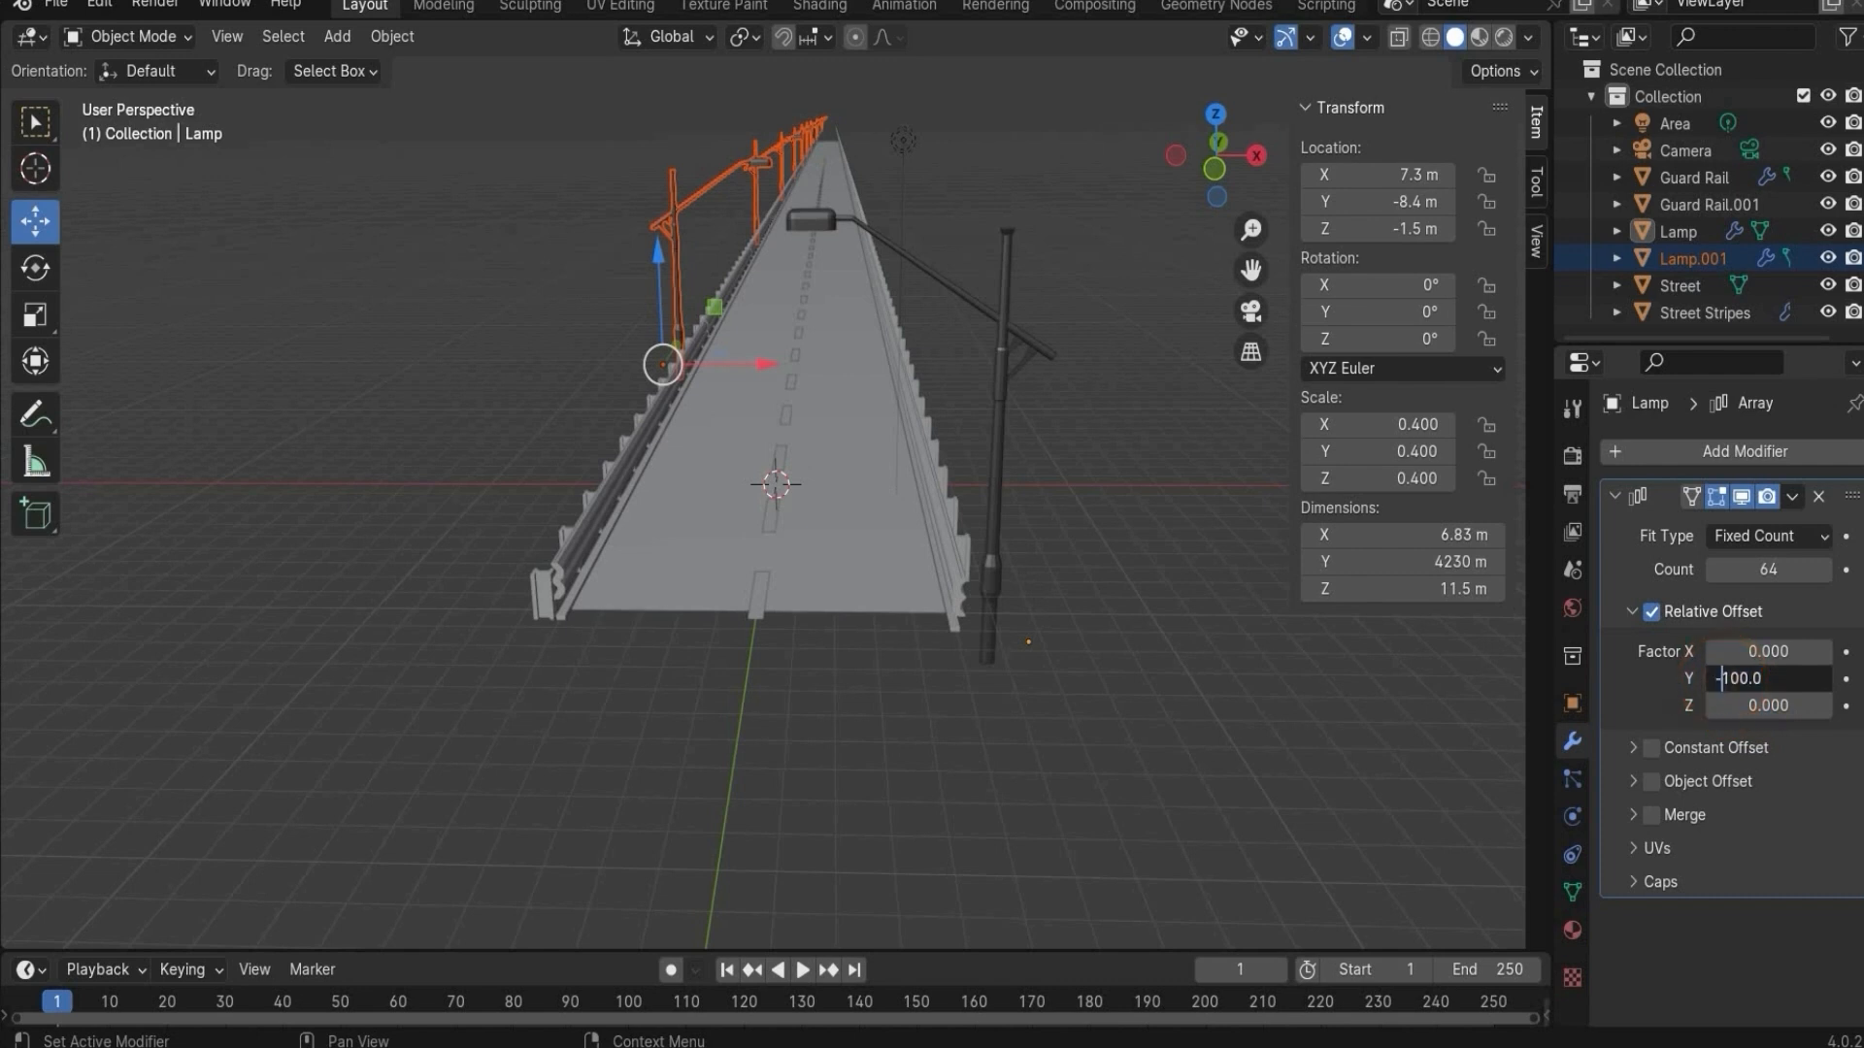
{"action": "key", "text": "BackSpace"}
{"action": "key", "text": "Return"}
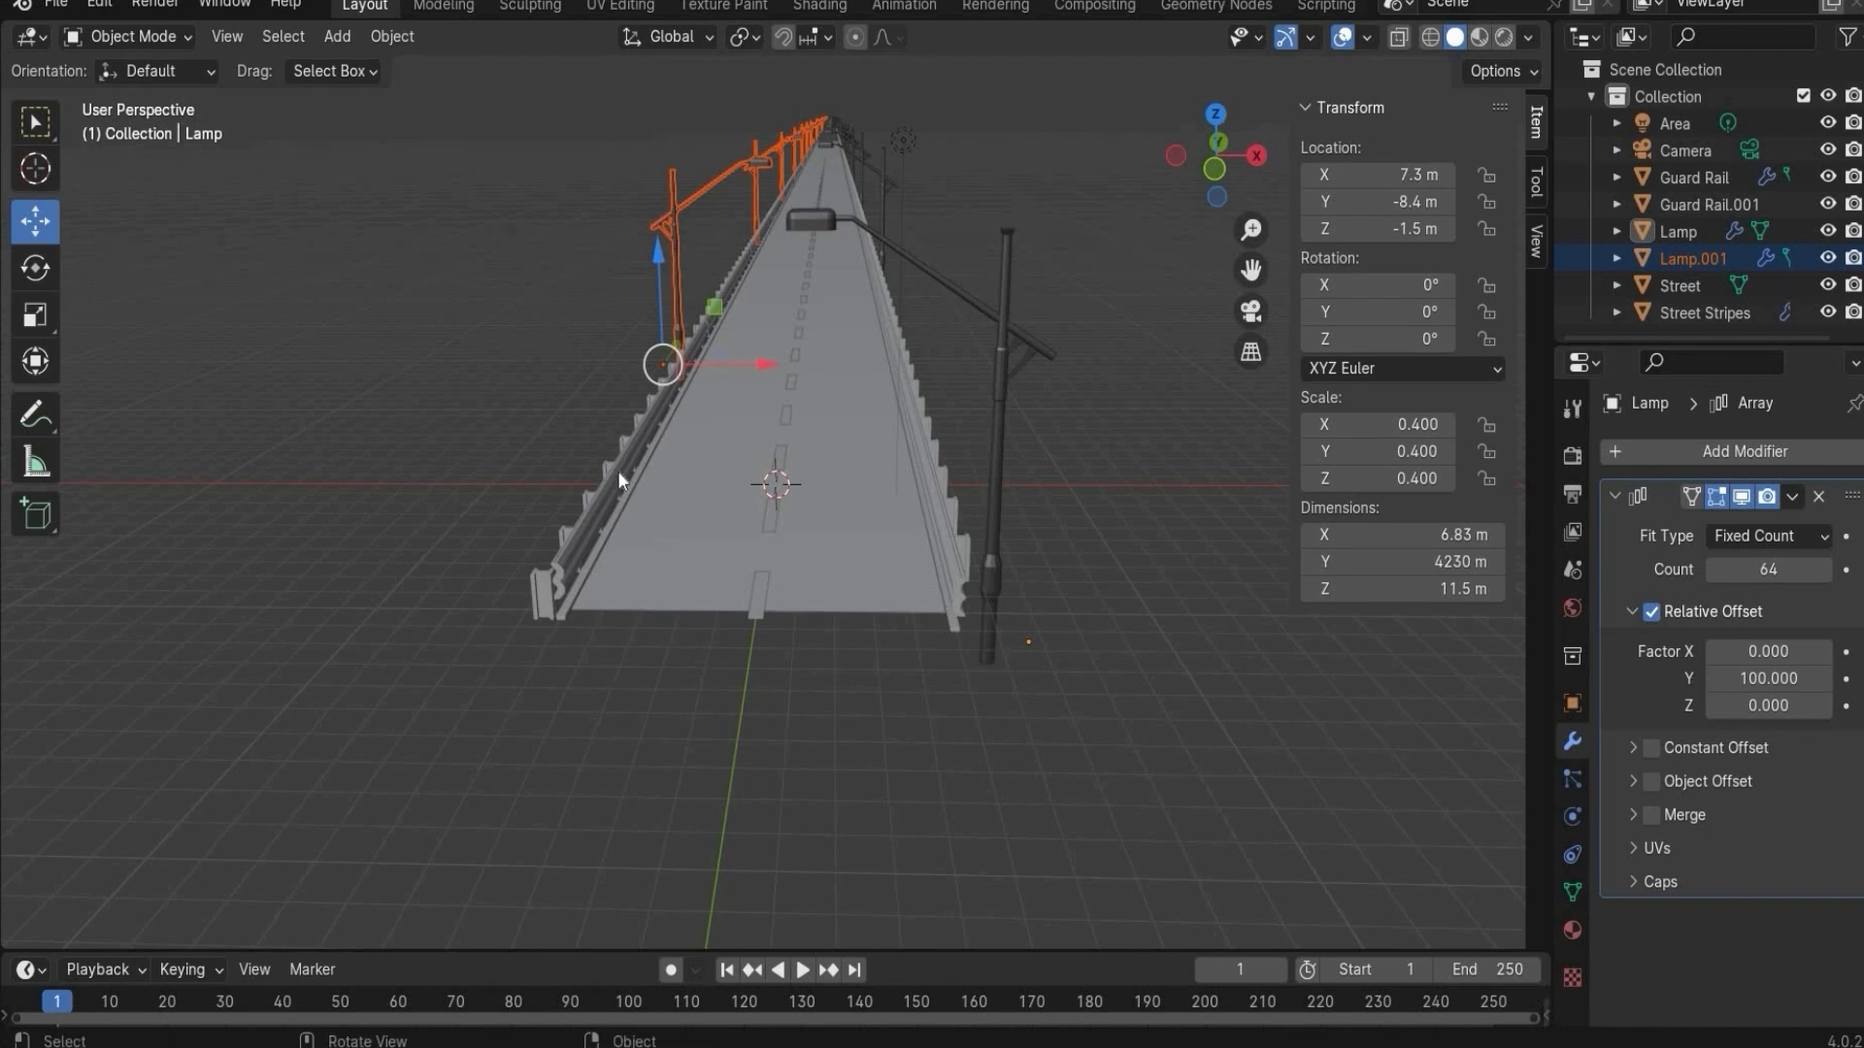
- Import the city buildings model as a Wavefront OBJ file
{"action": "left_click", "coordinate": [55, 4]}
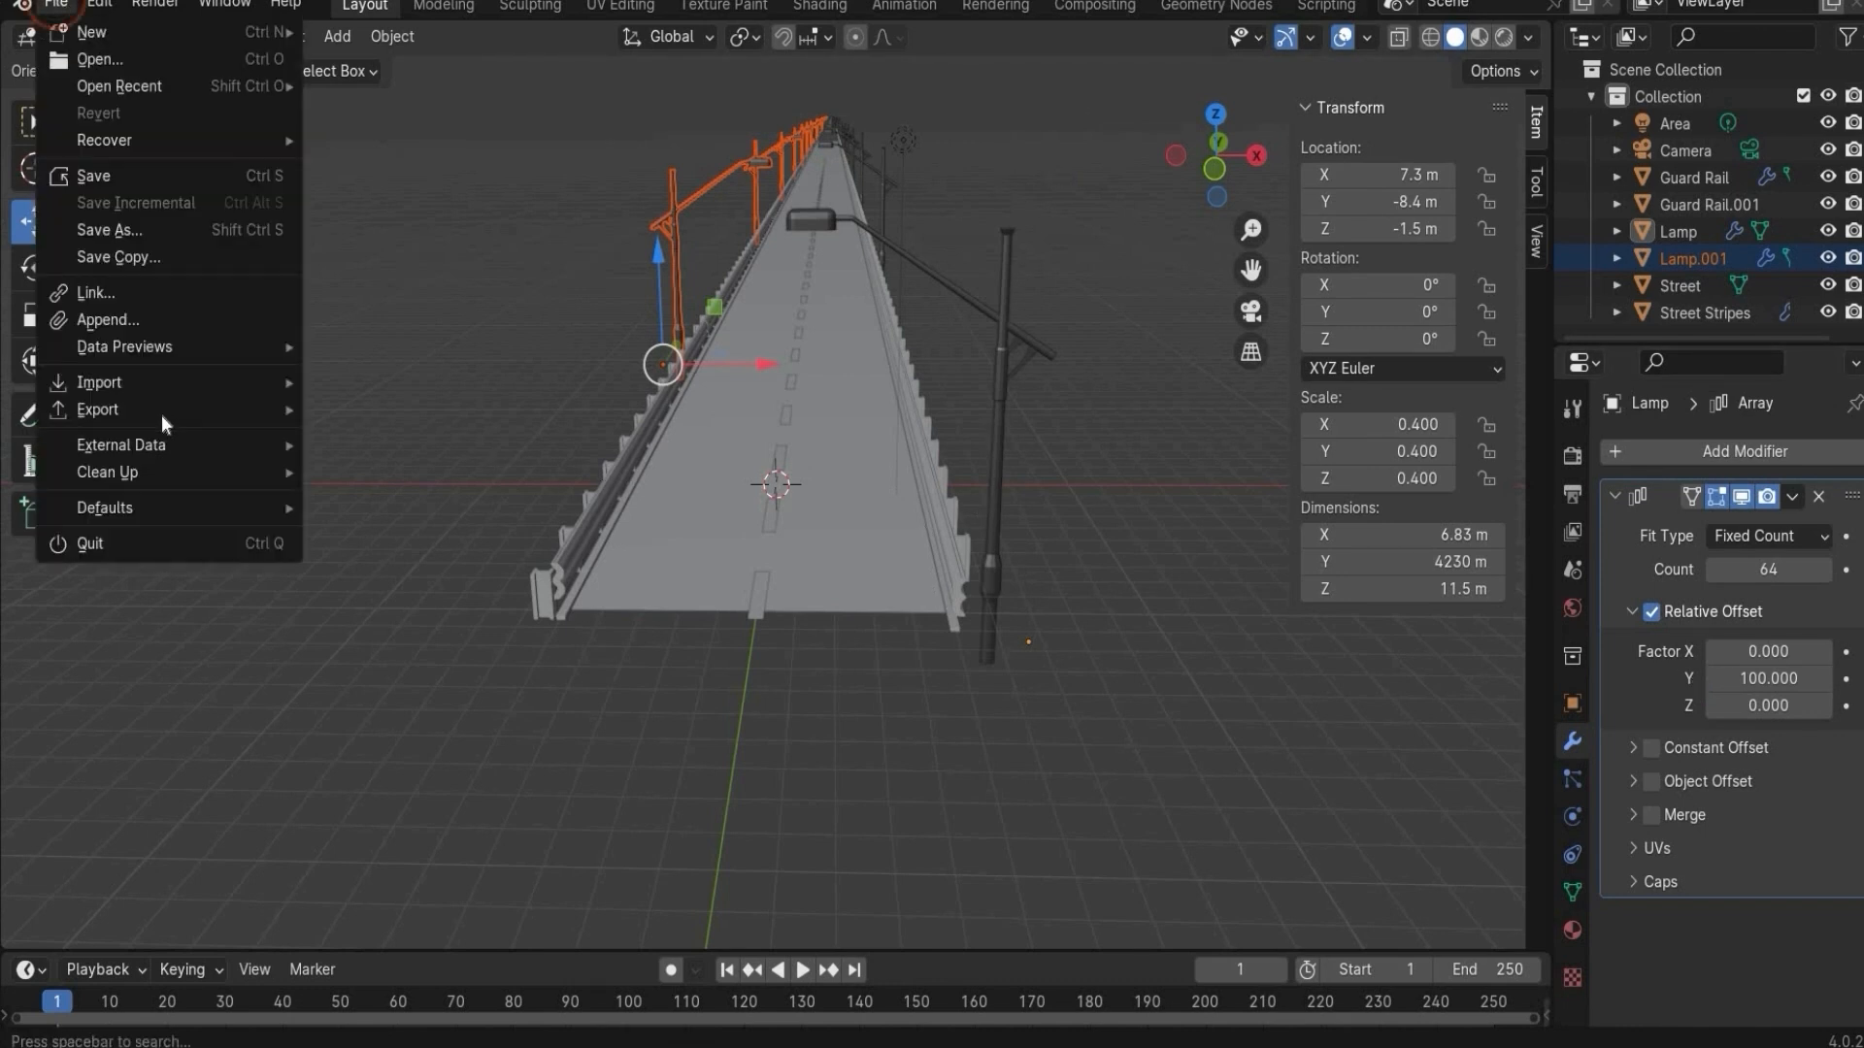
{"action": "mouse_move", "coordinate": [172, 382]}
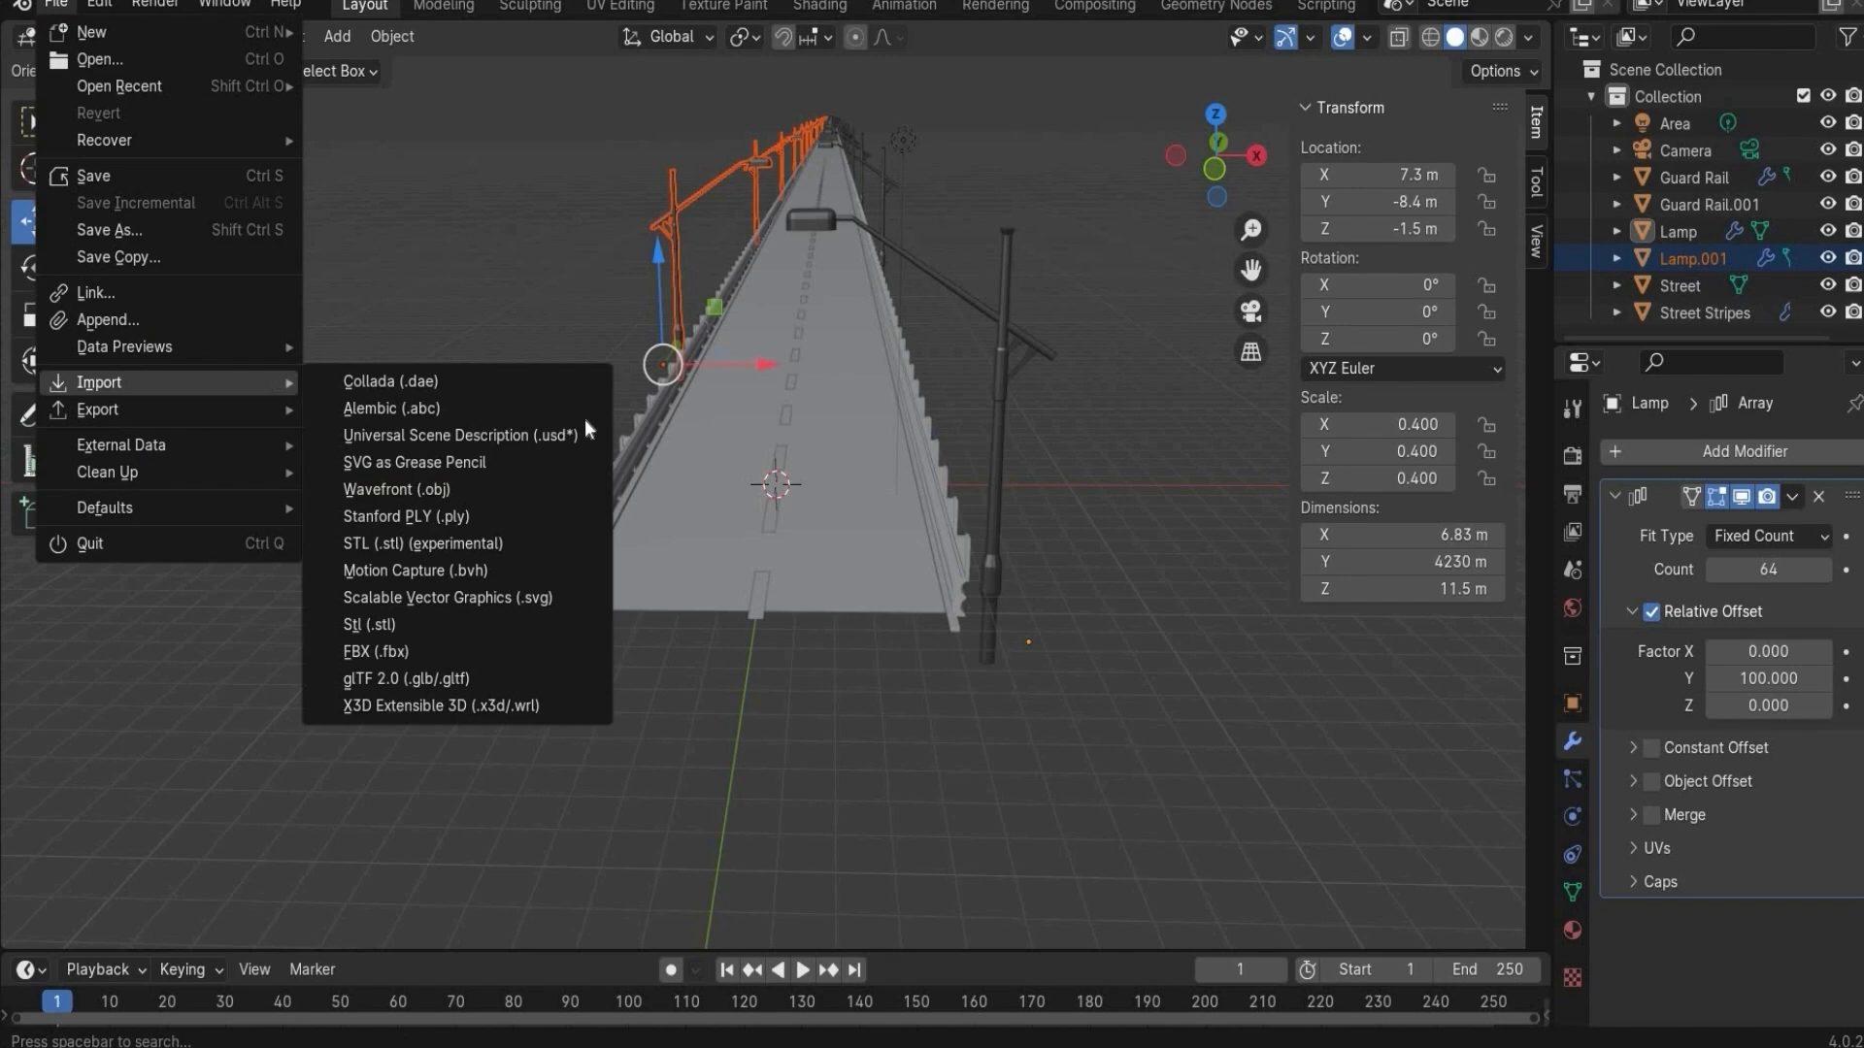
{"action": "left_click", "coordinate": [541, 485]}
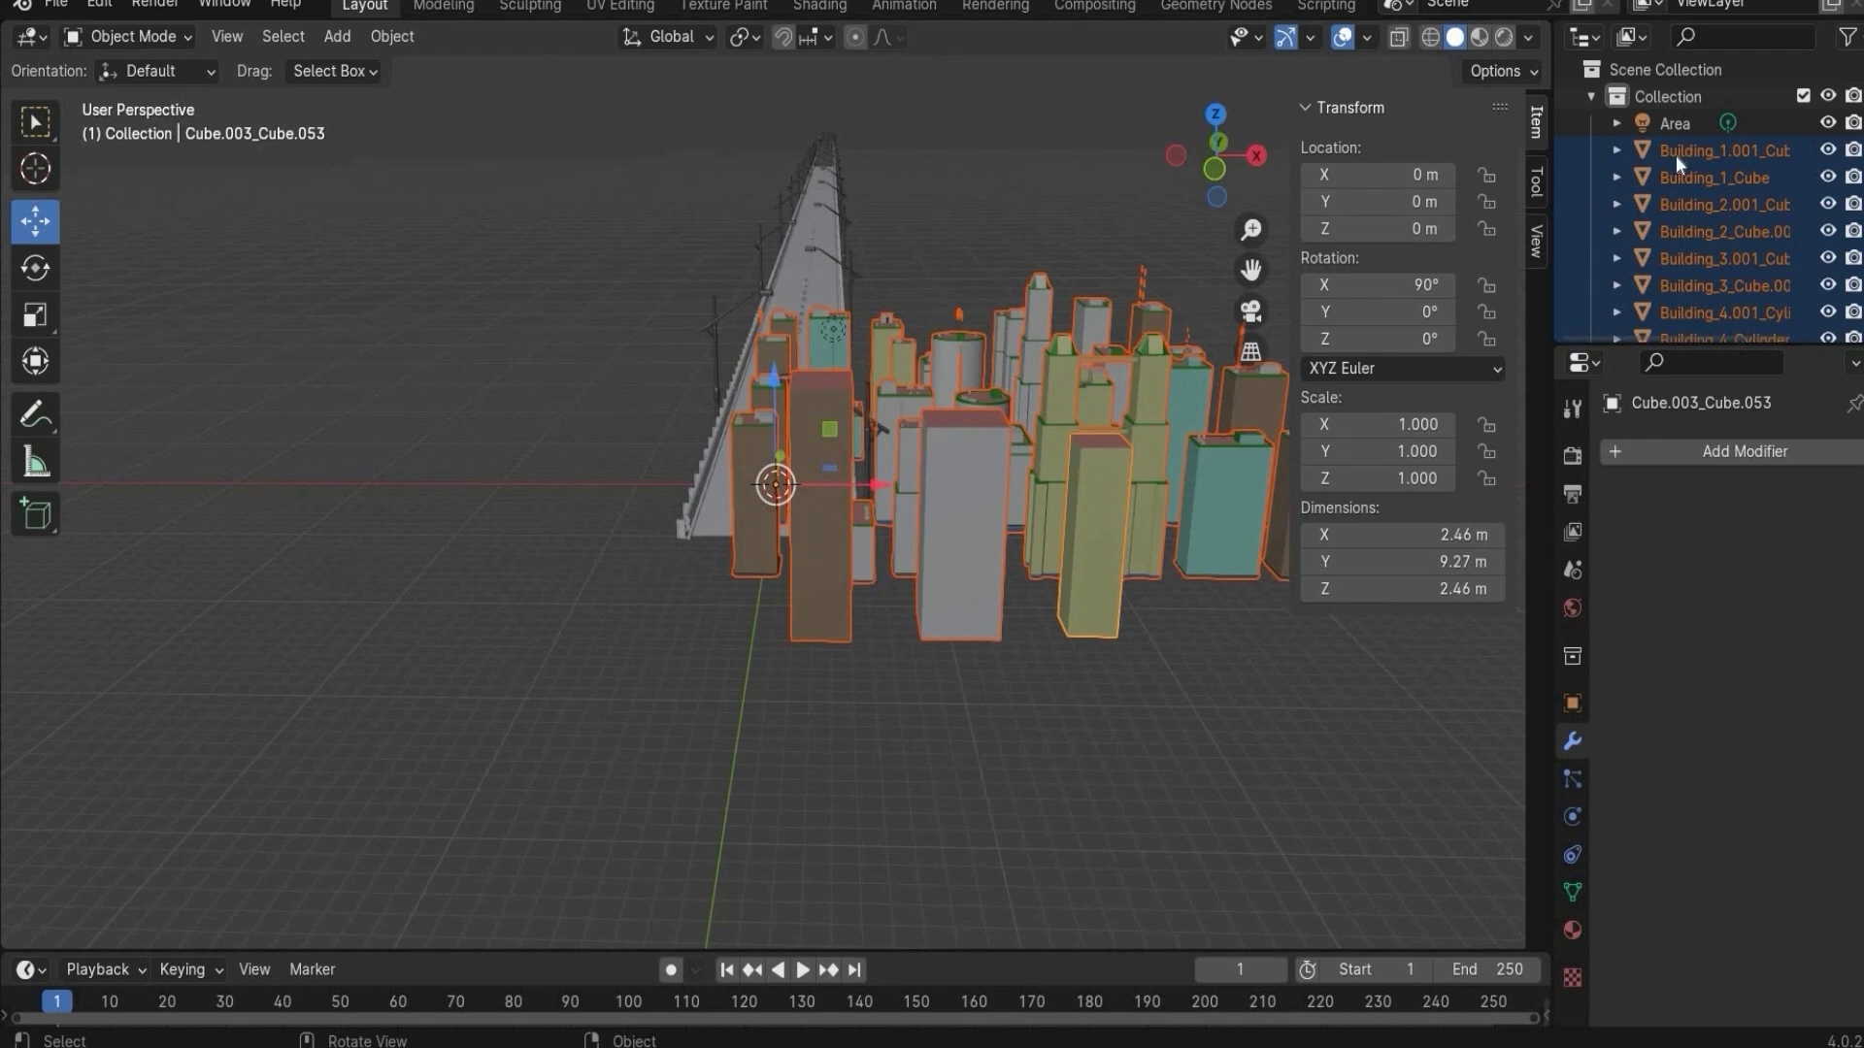
- Delete the Area light and the Camera from the scene
{"action": "left_click", "coordinate": [1681, 130]}
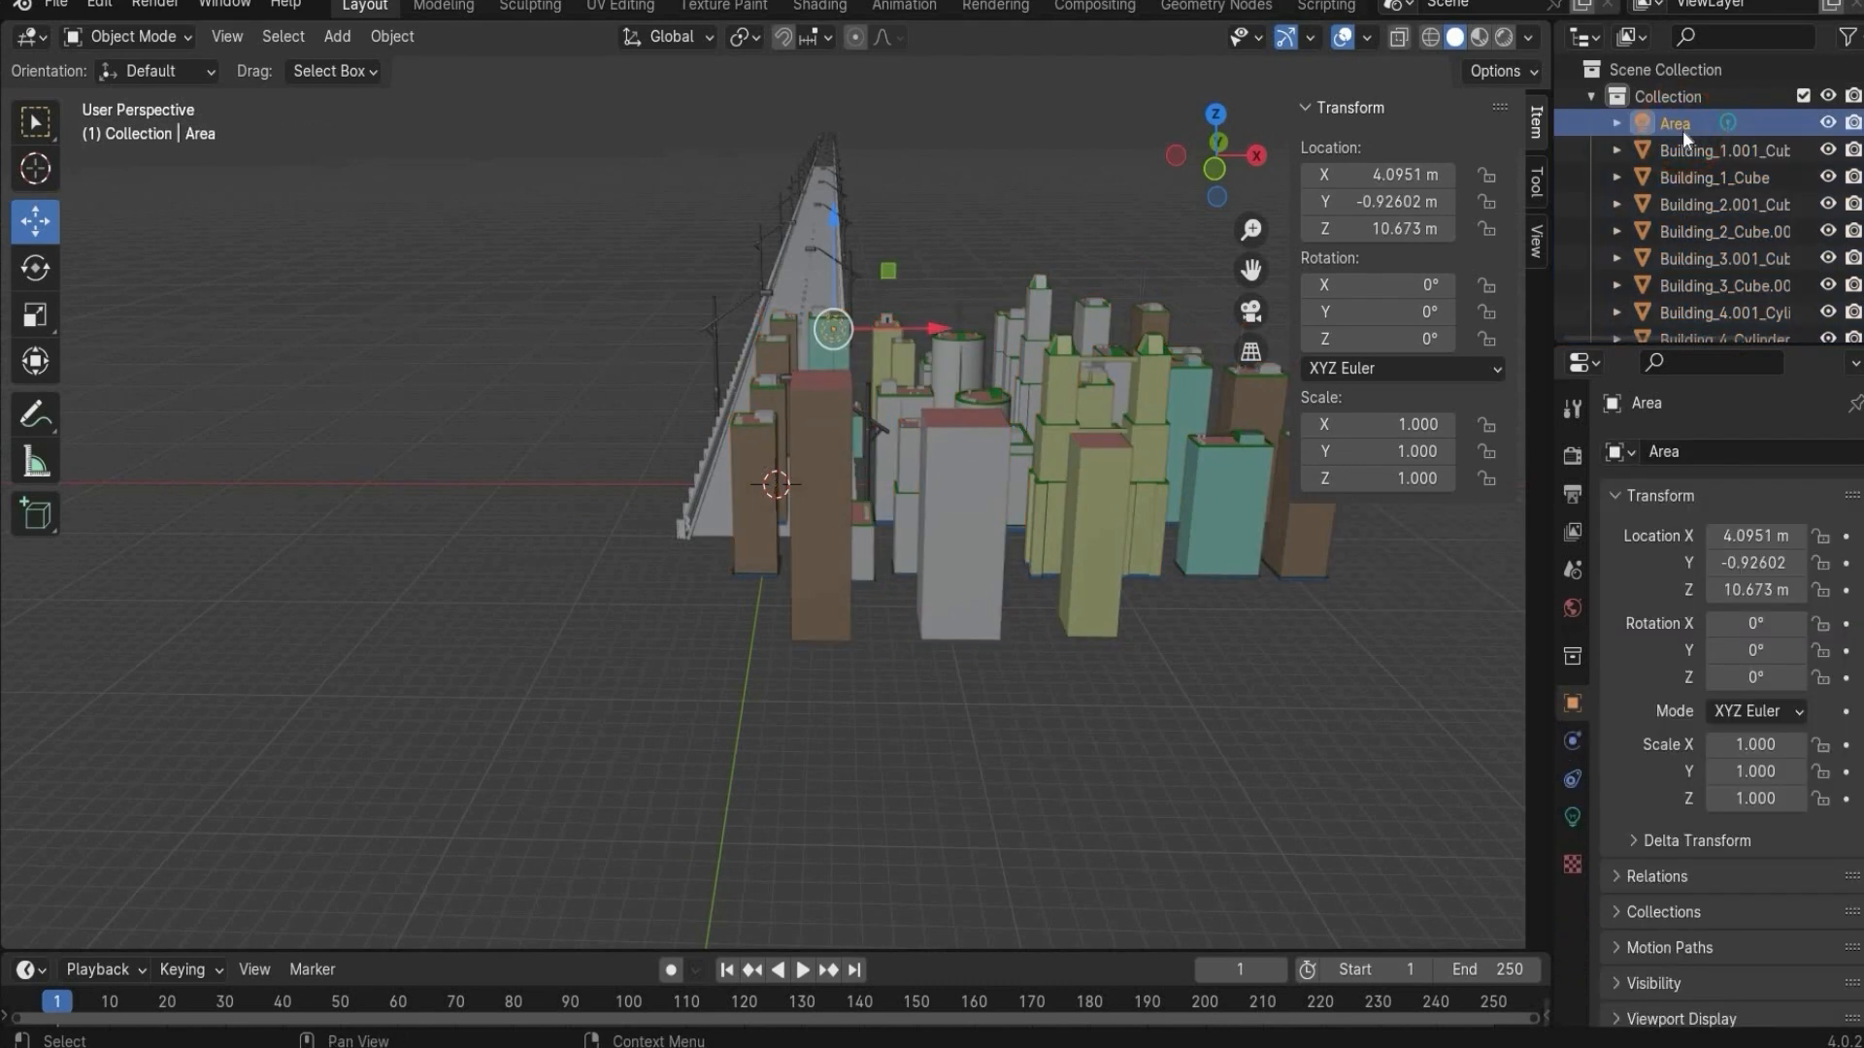
{"action": "key", "text": "Delete"}
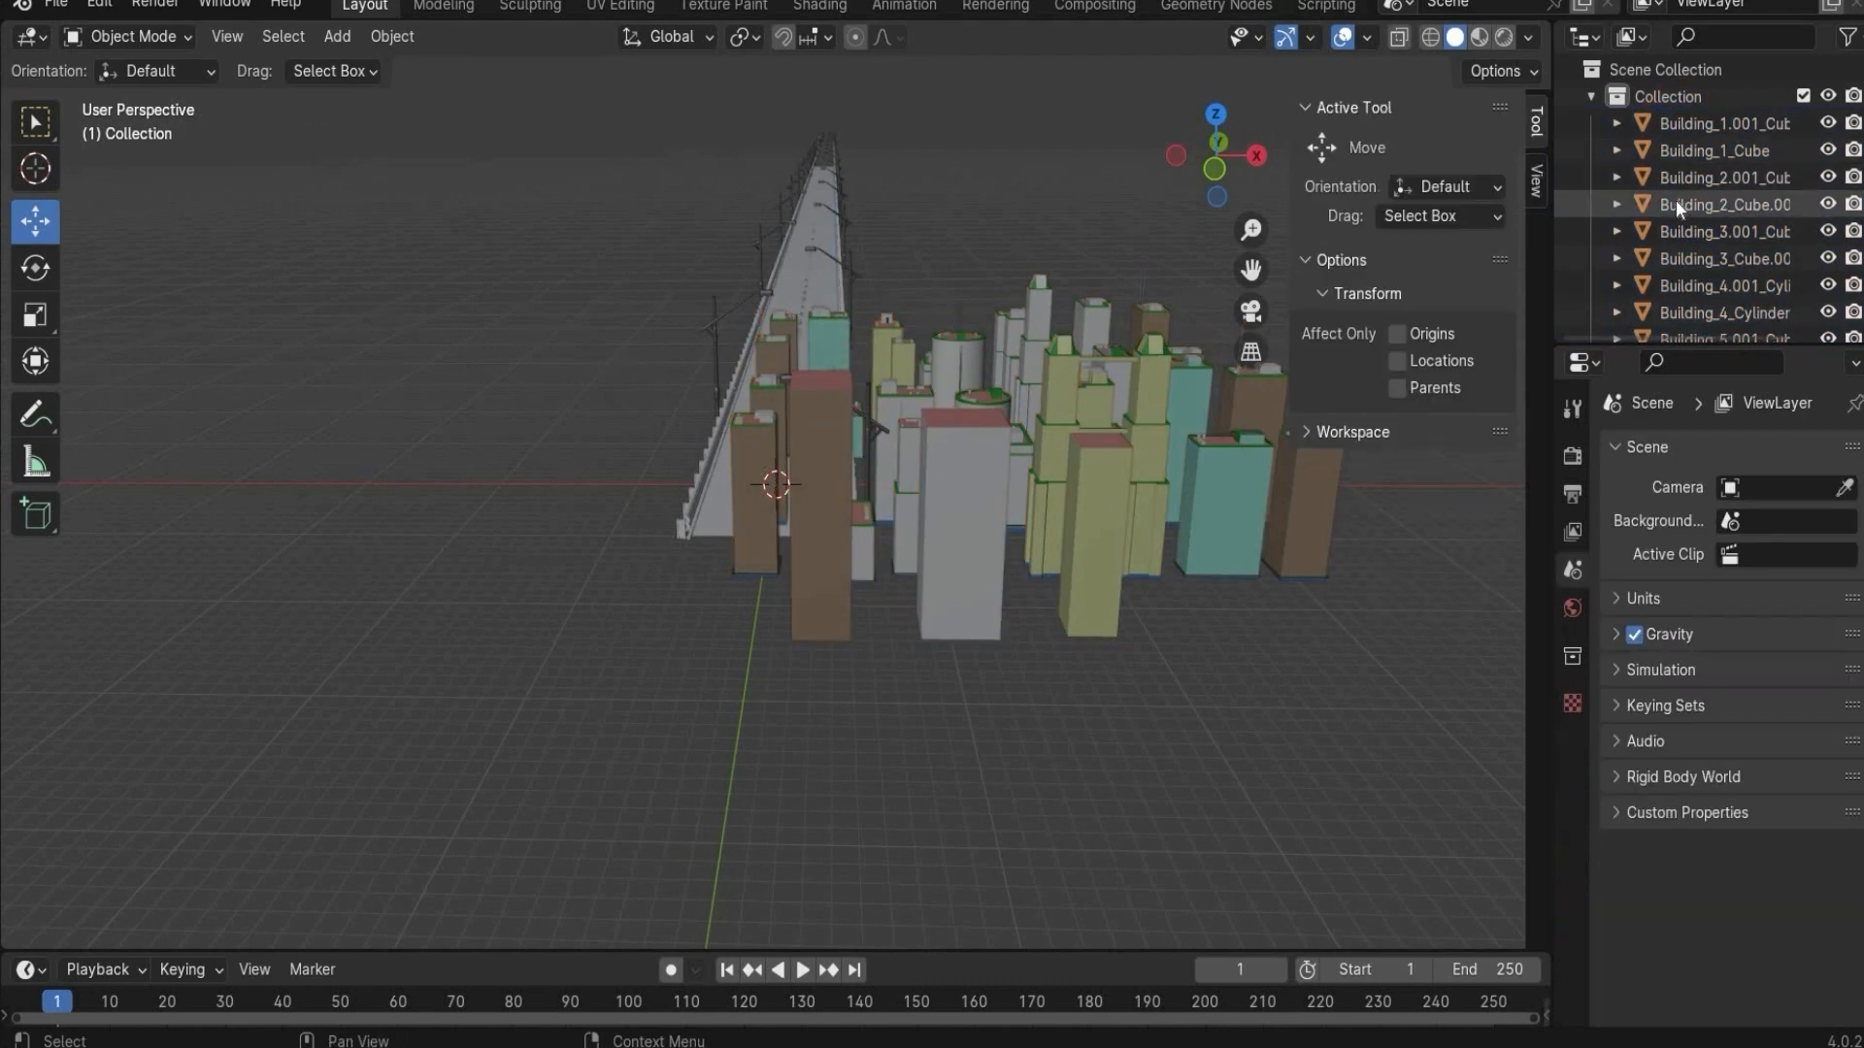
{"action": "scroll", "coordinate": [1675, 200], "scroll_direction": "down", "scroll_amount": 10}
{"action": "left_click", "coordinate": [1674, 181]}
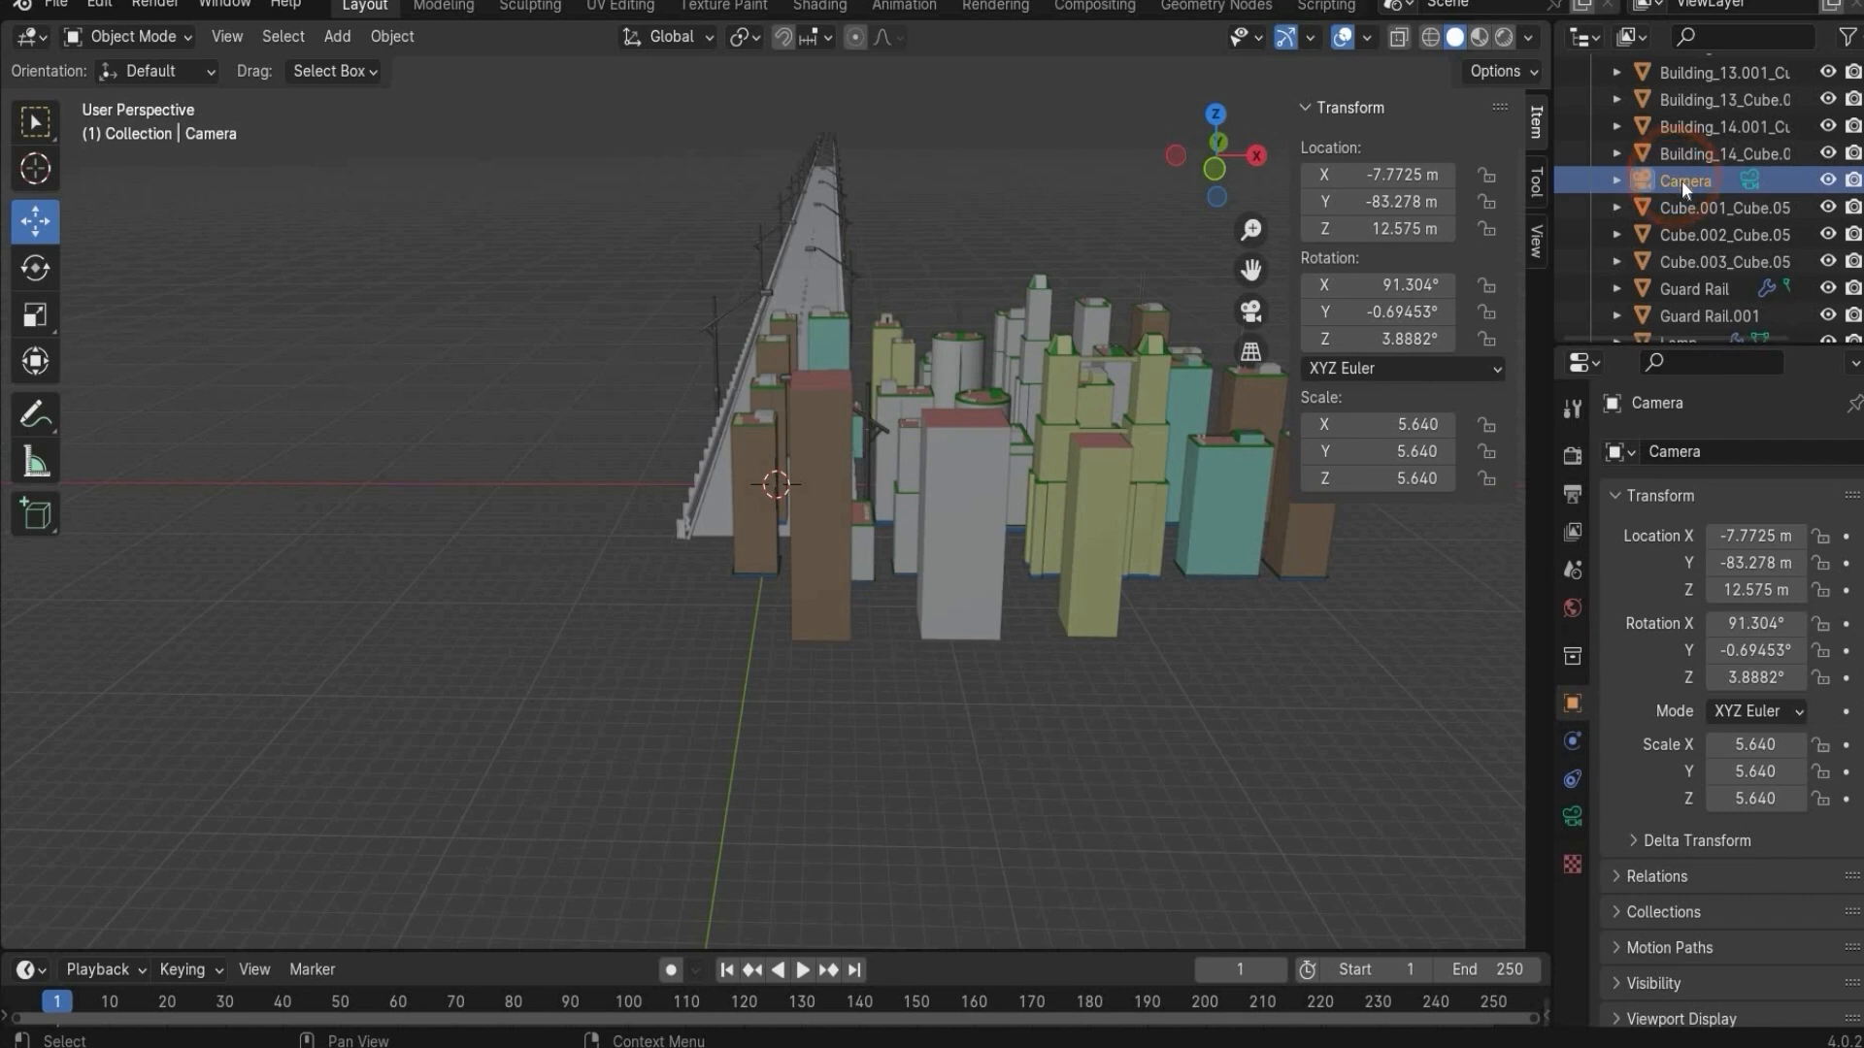
{"action": "key", "text": "Delete"}
- Select all imported building objects, from Building_1.001 through Cube.003, and join them into one object
{"action": "scroll", "coordinate": [1692, 212], "scroll_direction": "down", "scroll_amount": 3}
{"action": "scroll", "coordinate": [1693, 212], "scroll_direction": "up", "scroll_amount": 3}
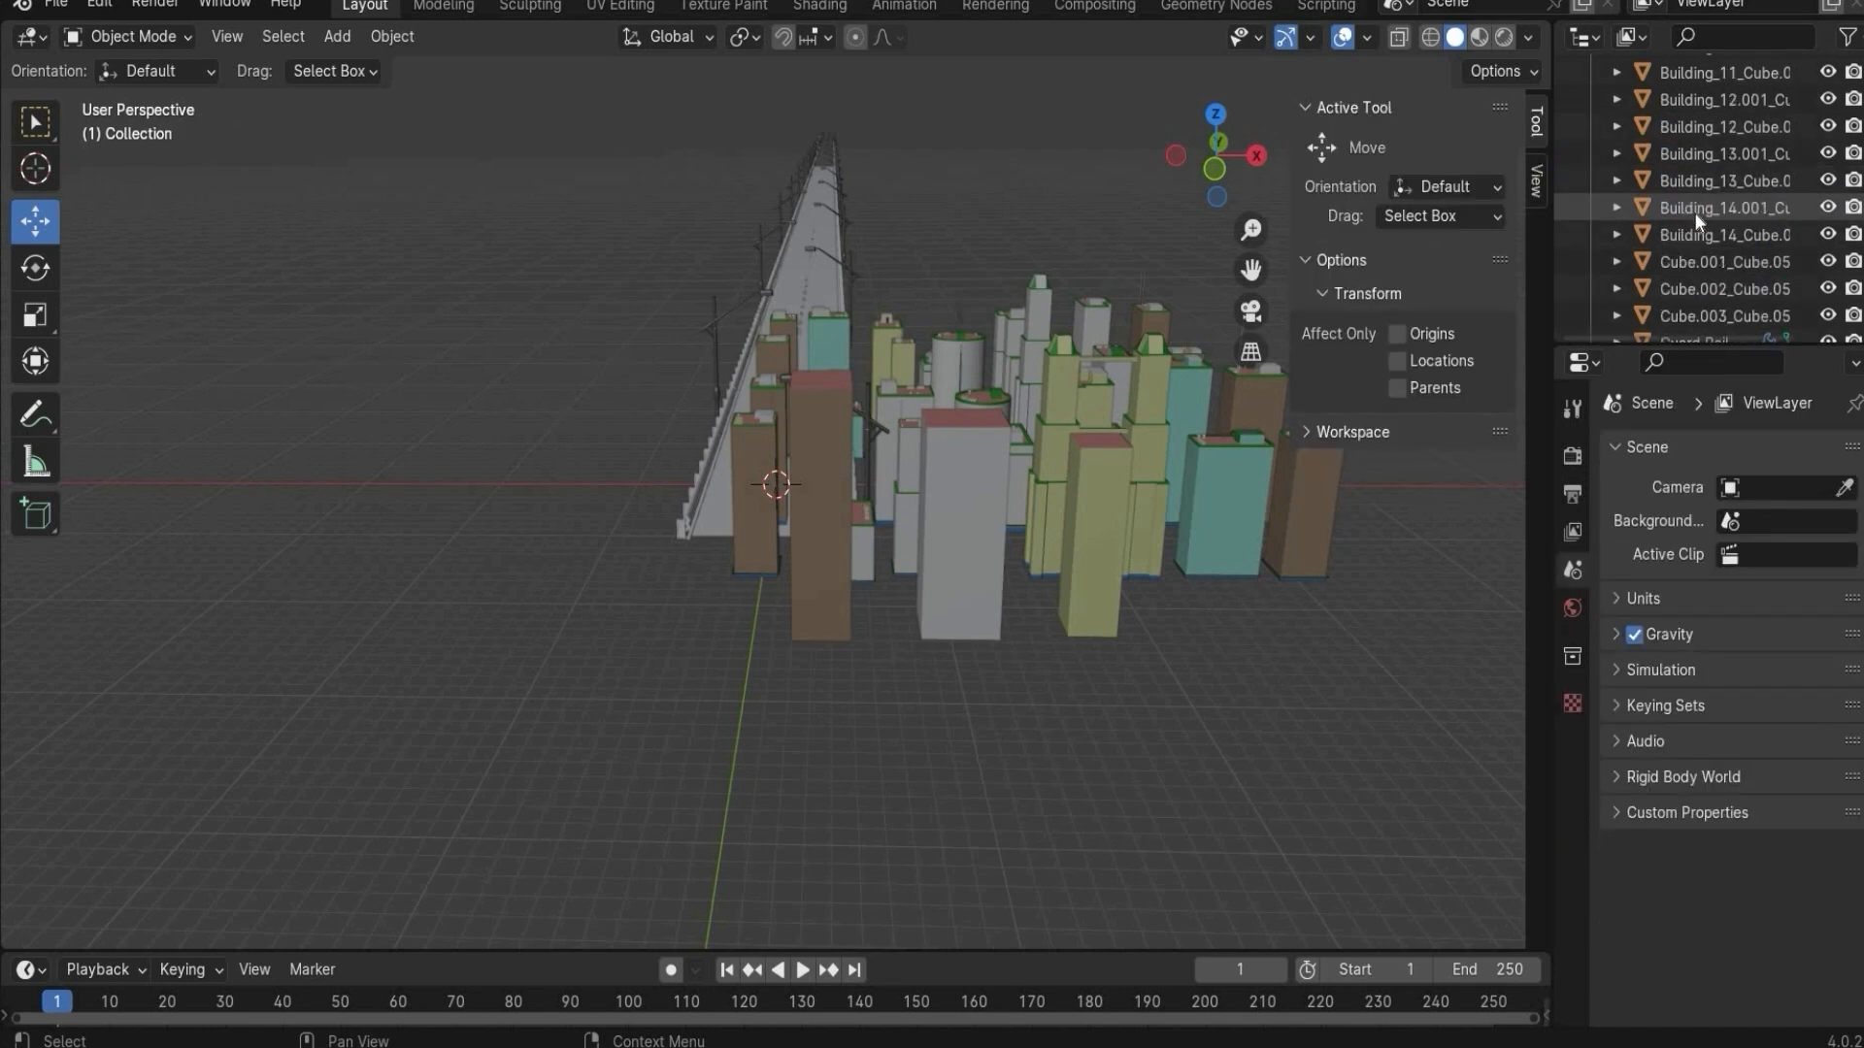
{"action": "scroll", "coordinate": [1692, 213], "scroll_direction": "down", "scroll_amount": 2}
{"action": "left_click", "coordinate": [1703, 208]}
{"action": "scroll", "coordinate": [1704, 208], "scroll_direction": "up", "scroll_amount": 10}
{"action": "left_click", "coordinate": [1709, 124], "text": "shift"}
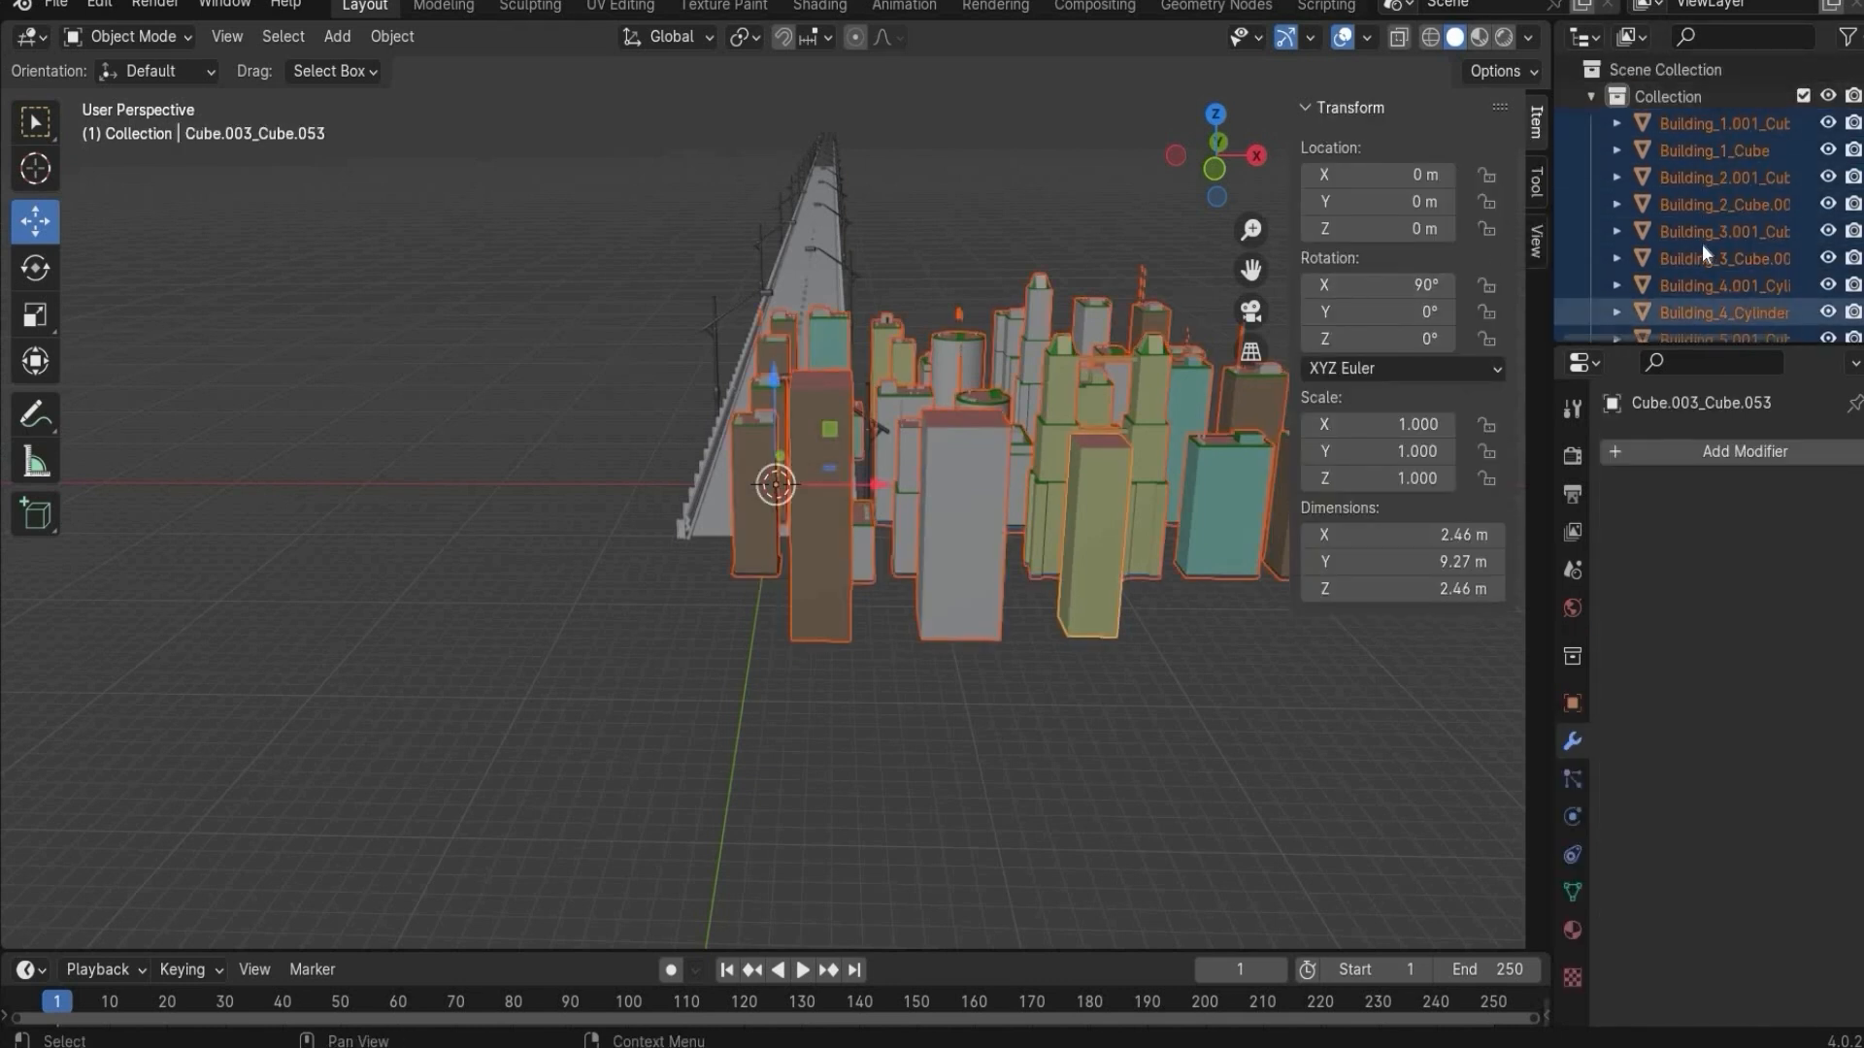
{"action": "right_click", "coordinate": [969, 503]}
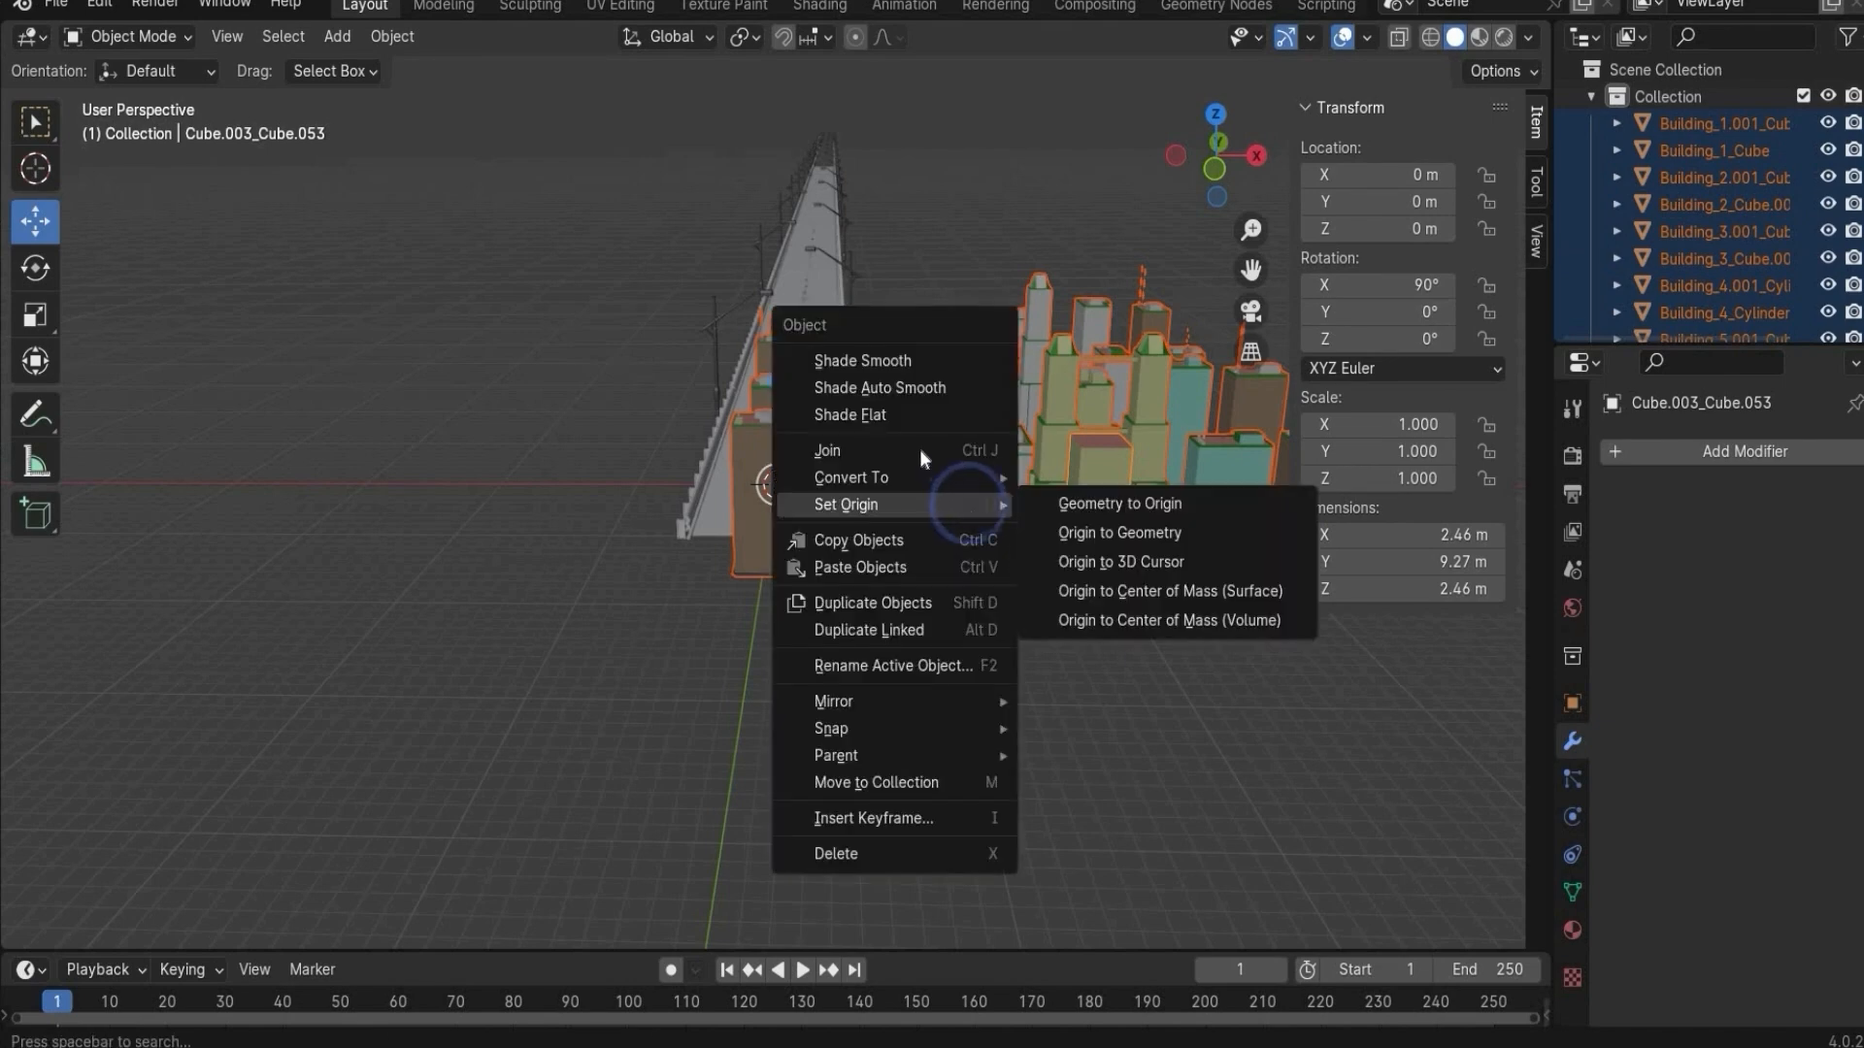
{"action": "left_click", "coordinate": [918, 448]}
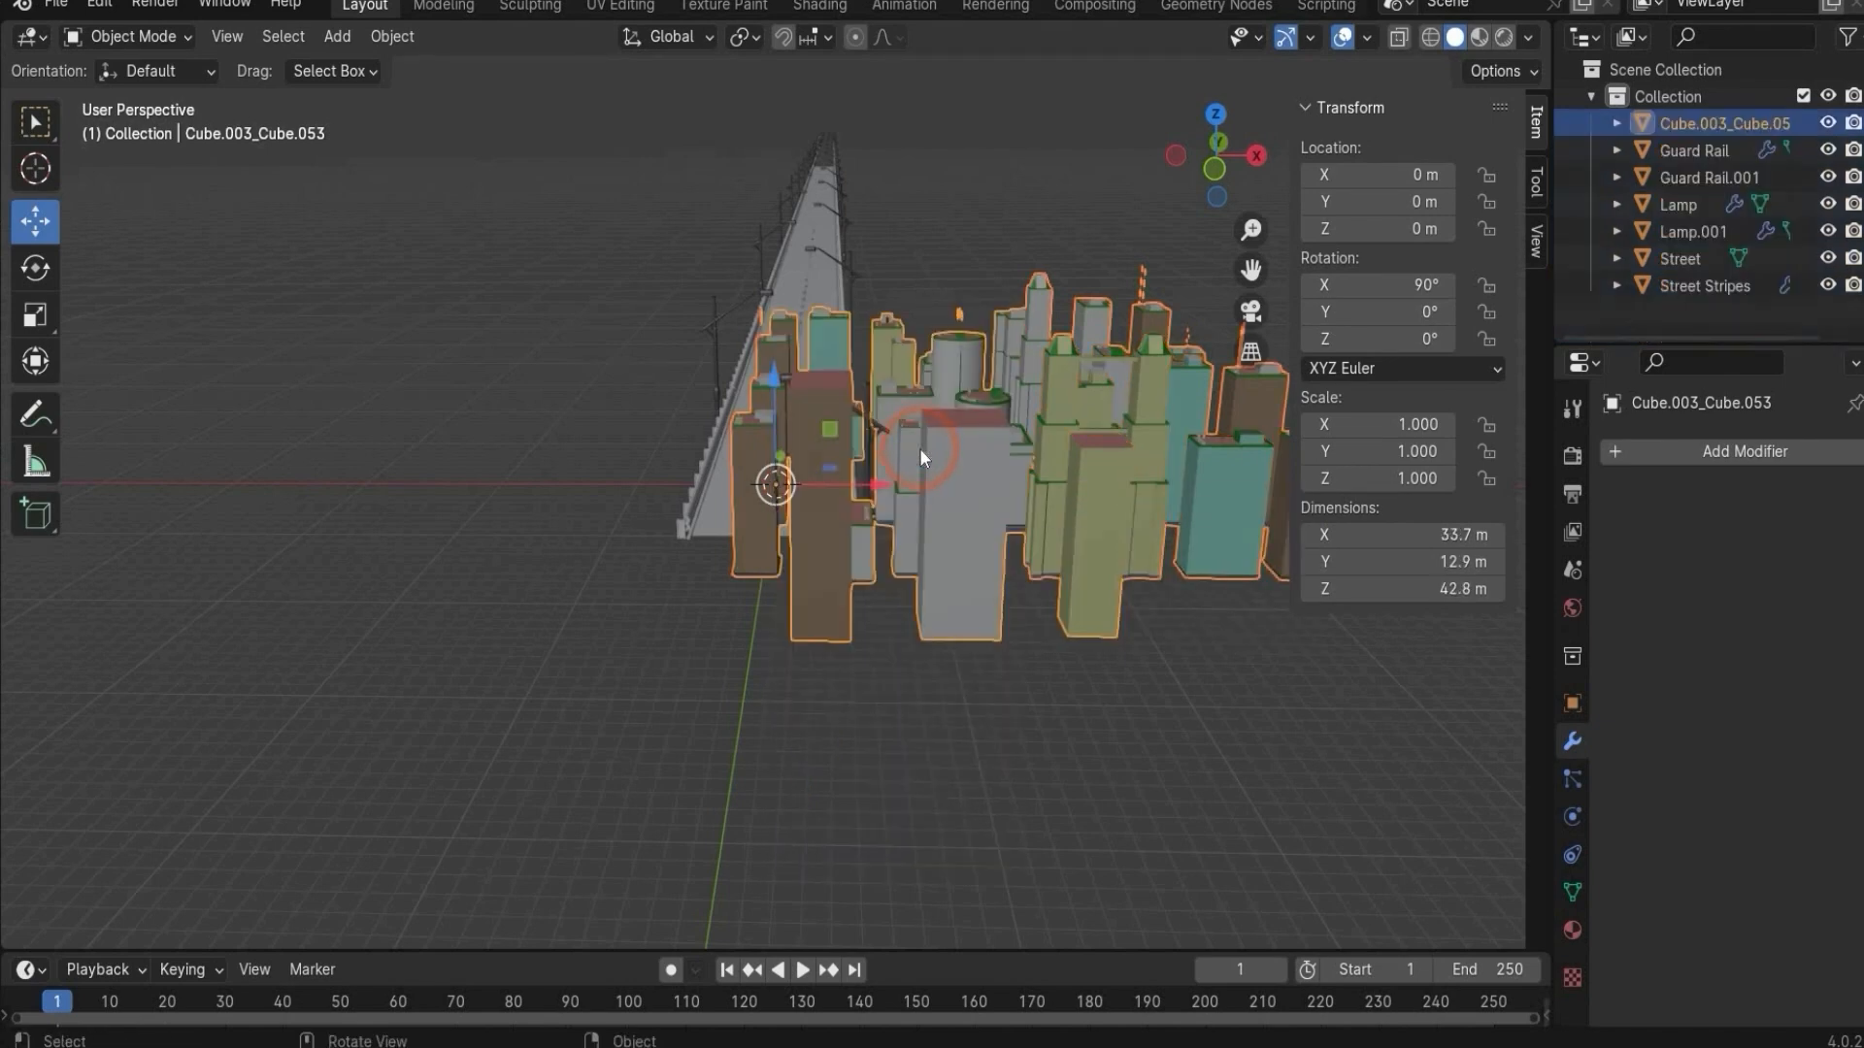
- Place the joined buildings at X 0.6 m, Y -6.52 m, Z -3.3 m and set their Z rotation to 90°
{"action": "left_click_drag", "start_coordinate": [1231, 161], "coordinate": [1129, 200]}
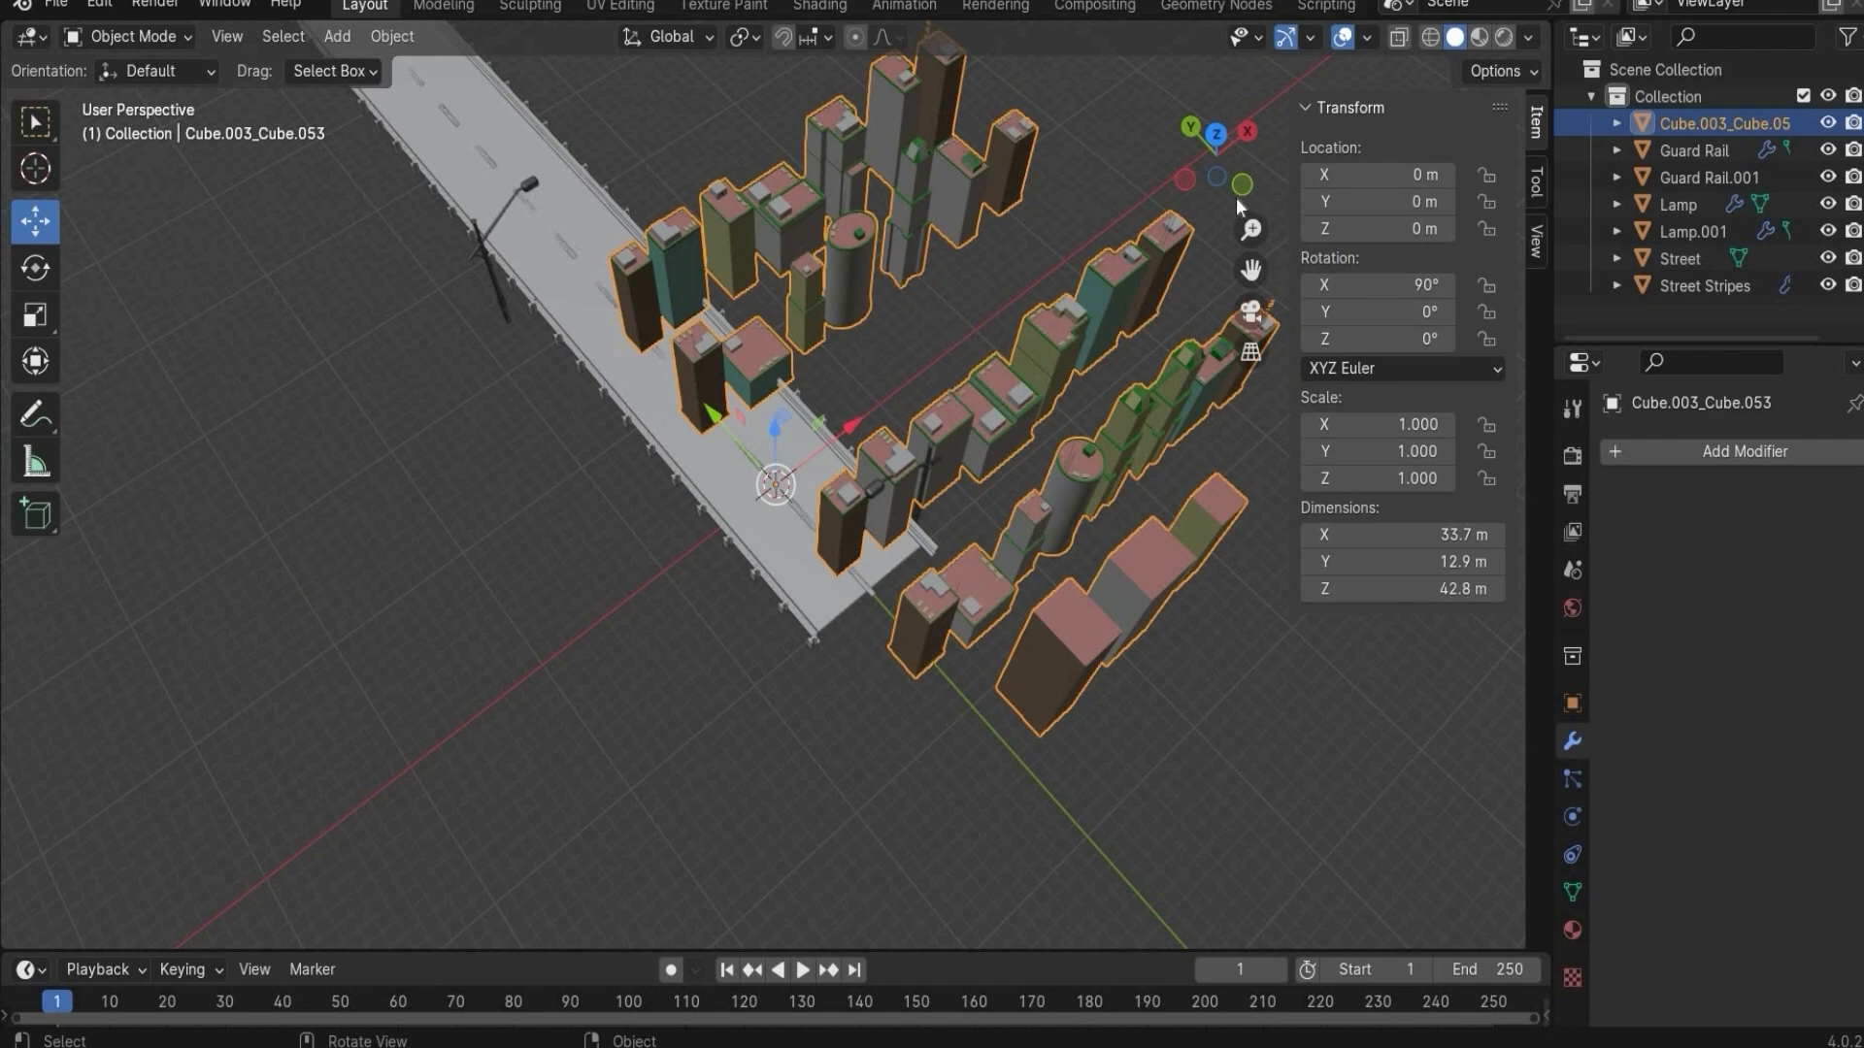
{"action": "left_click_drag", "start_coordinate": [1237, 196], "coordinate": [1026, 283]}
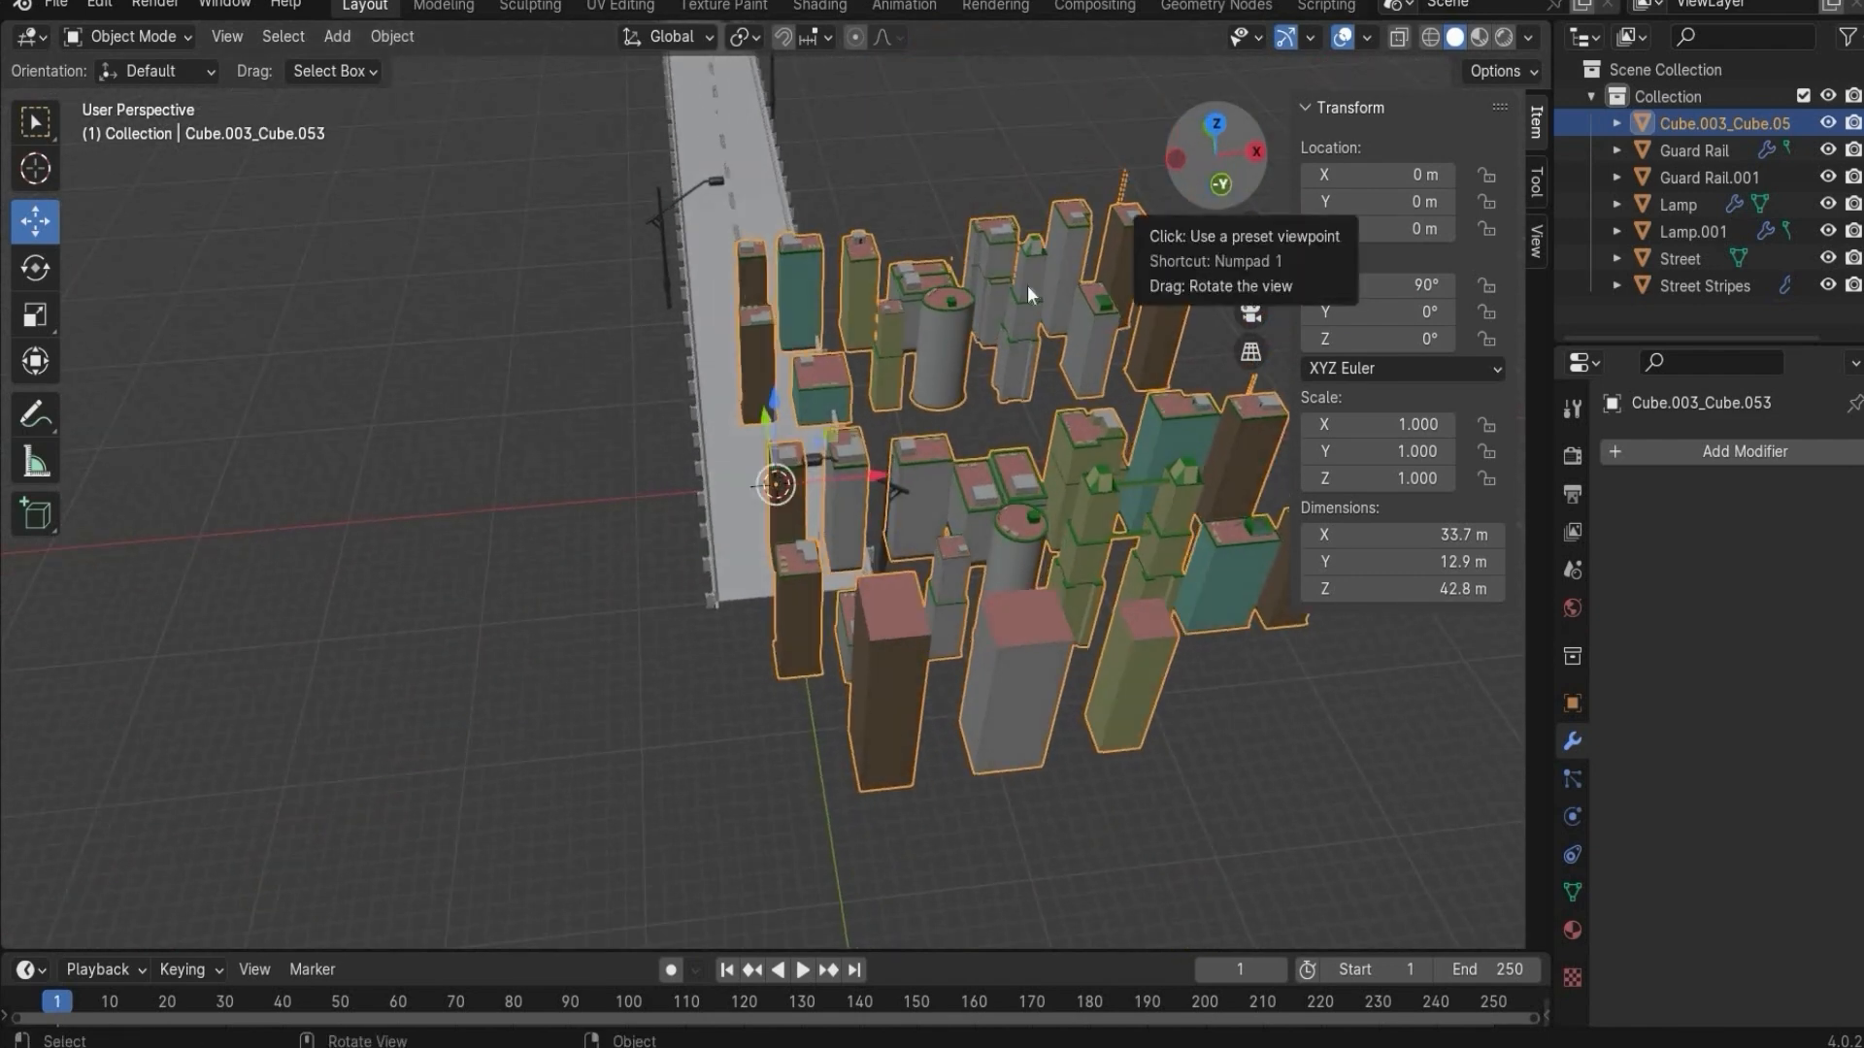
{"action": "left_click", "coordinate": [1427, 171]}
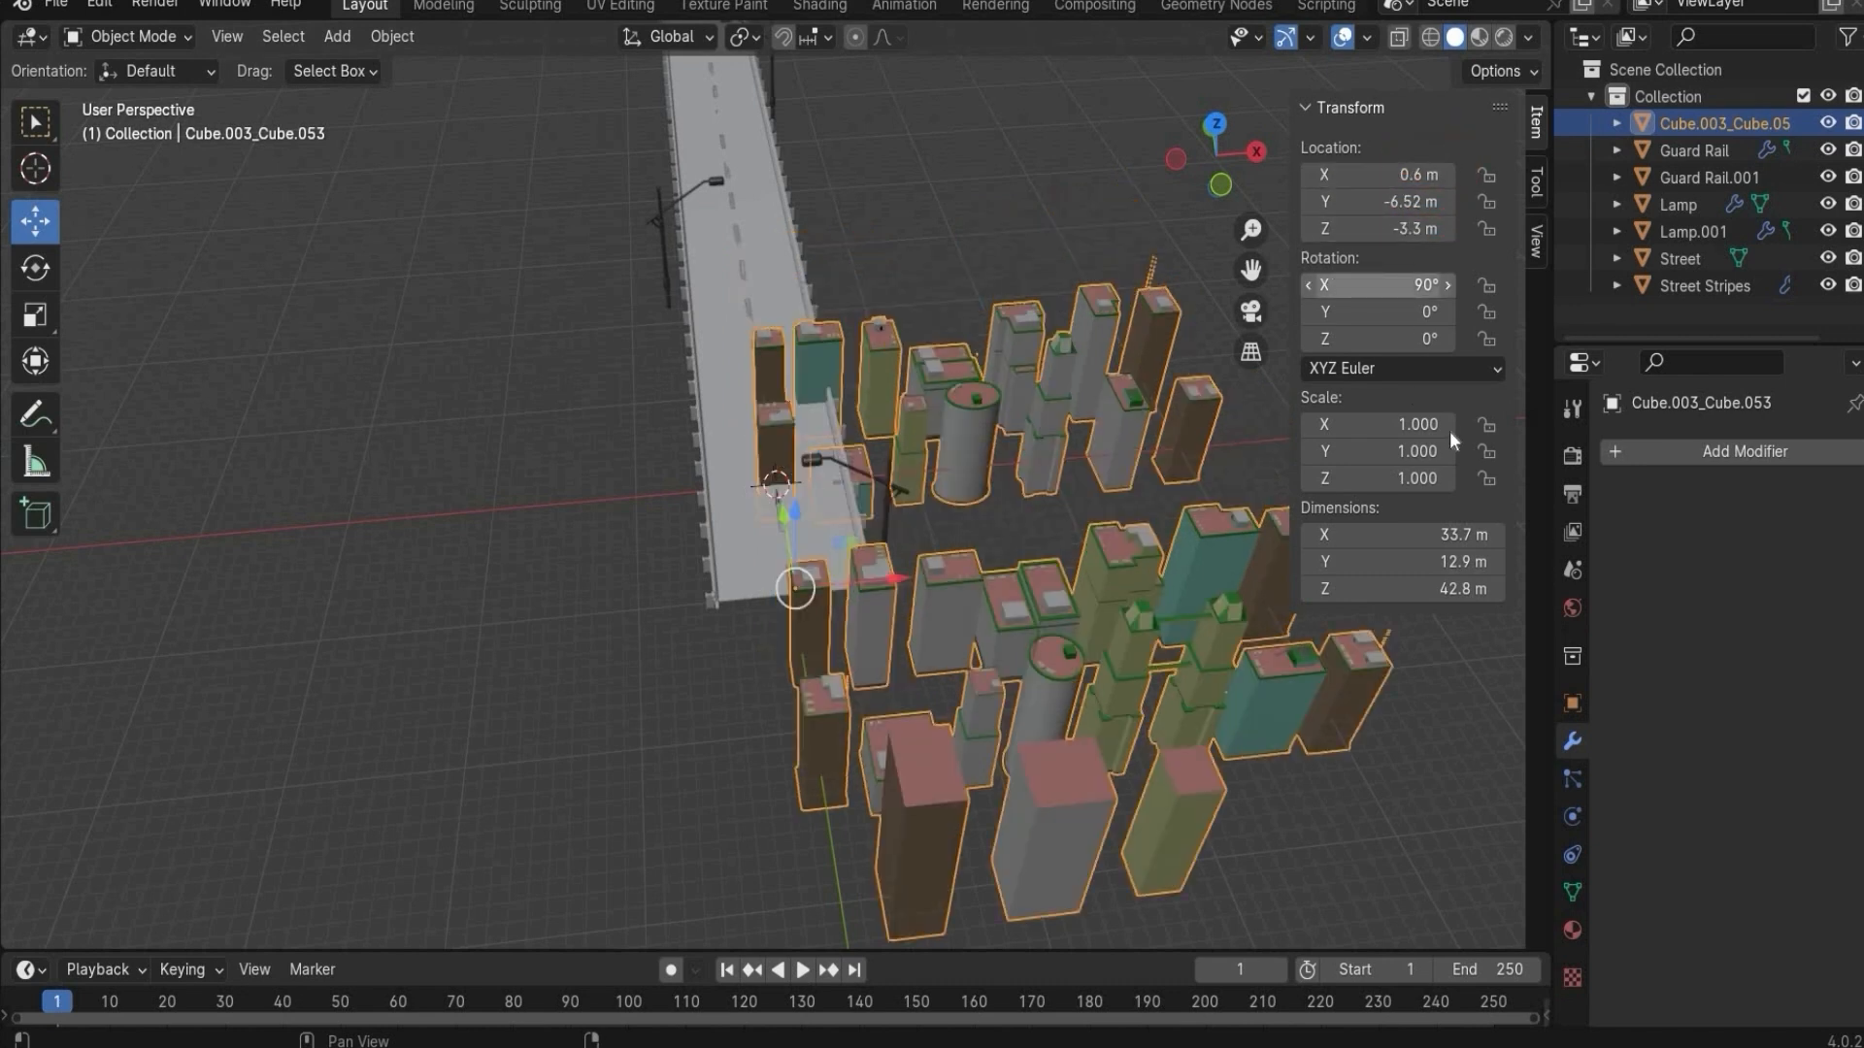
{"action": "left_click", "coordinate": [1417, 341]}
{"action": "type", "text": "90"}
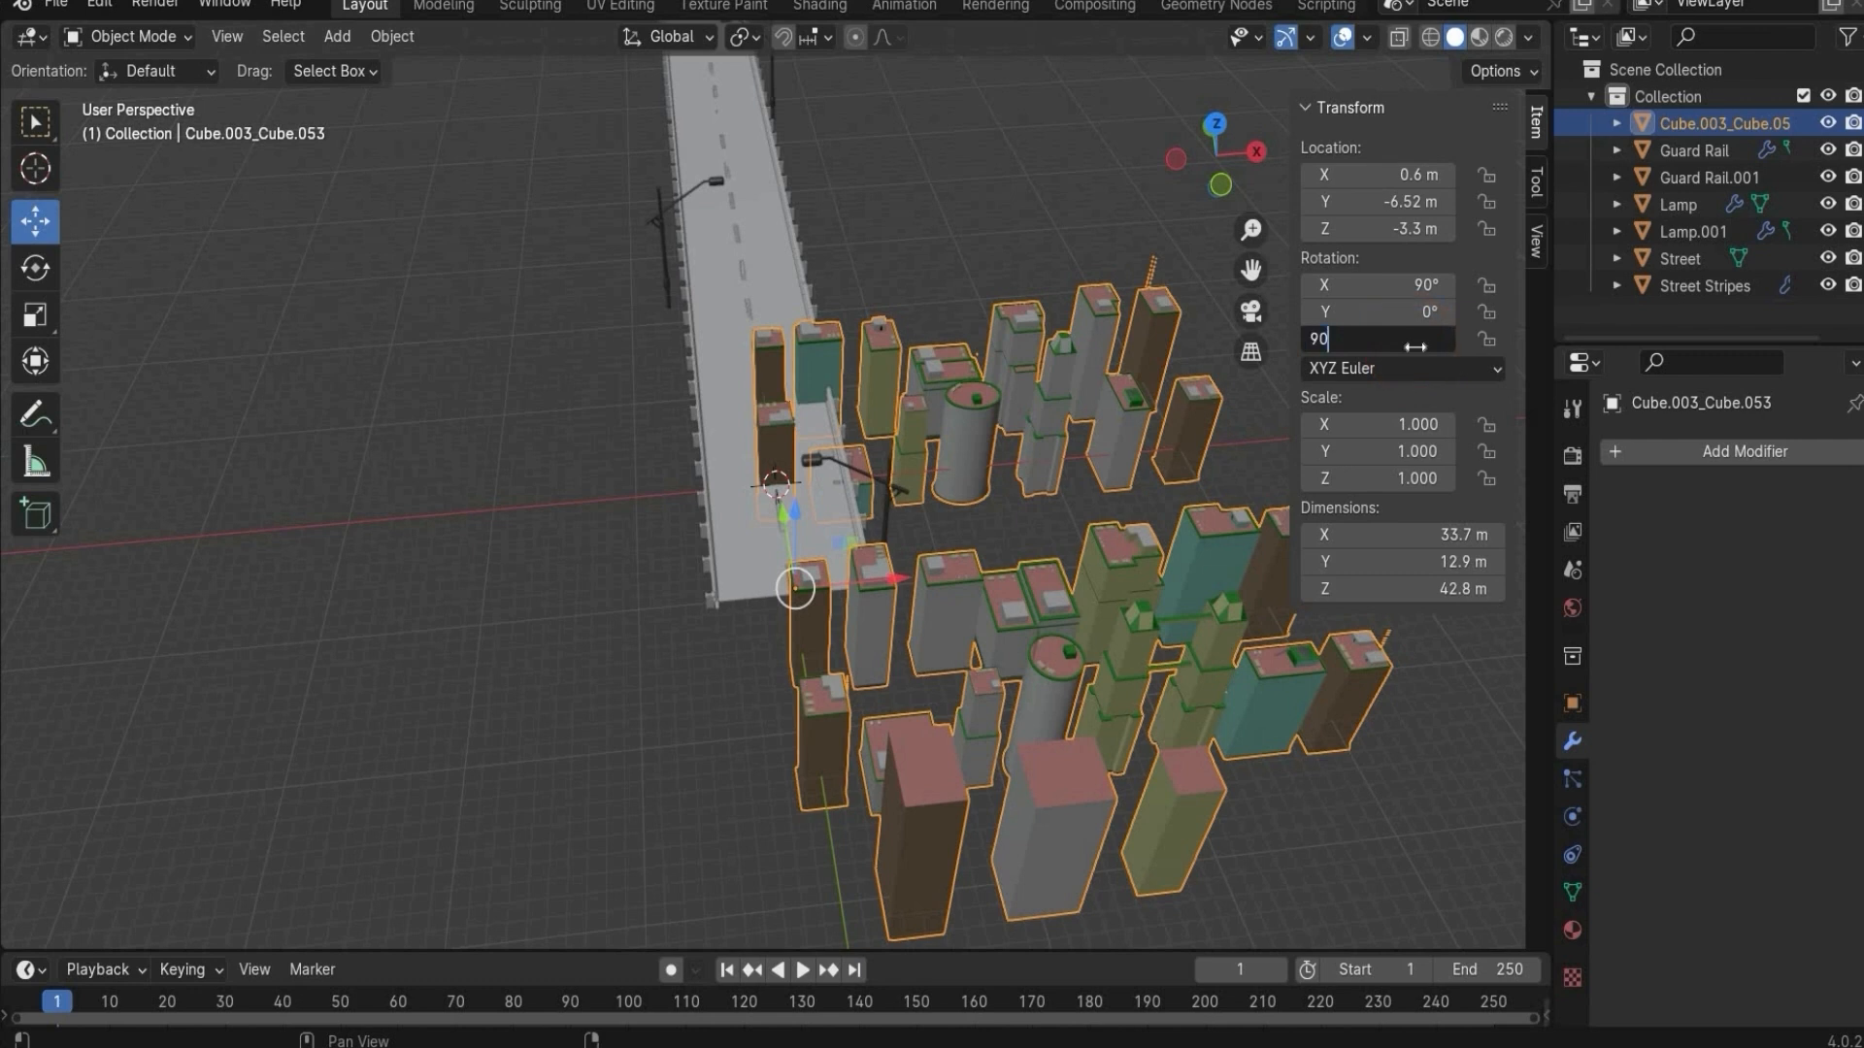
{"action": "key", "text": "Return"}
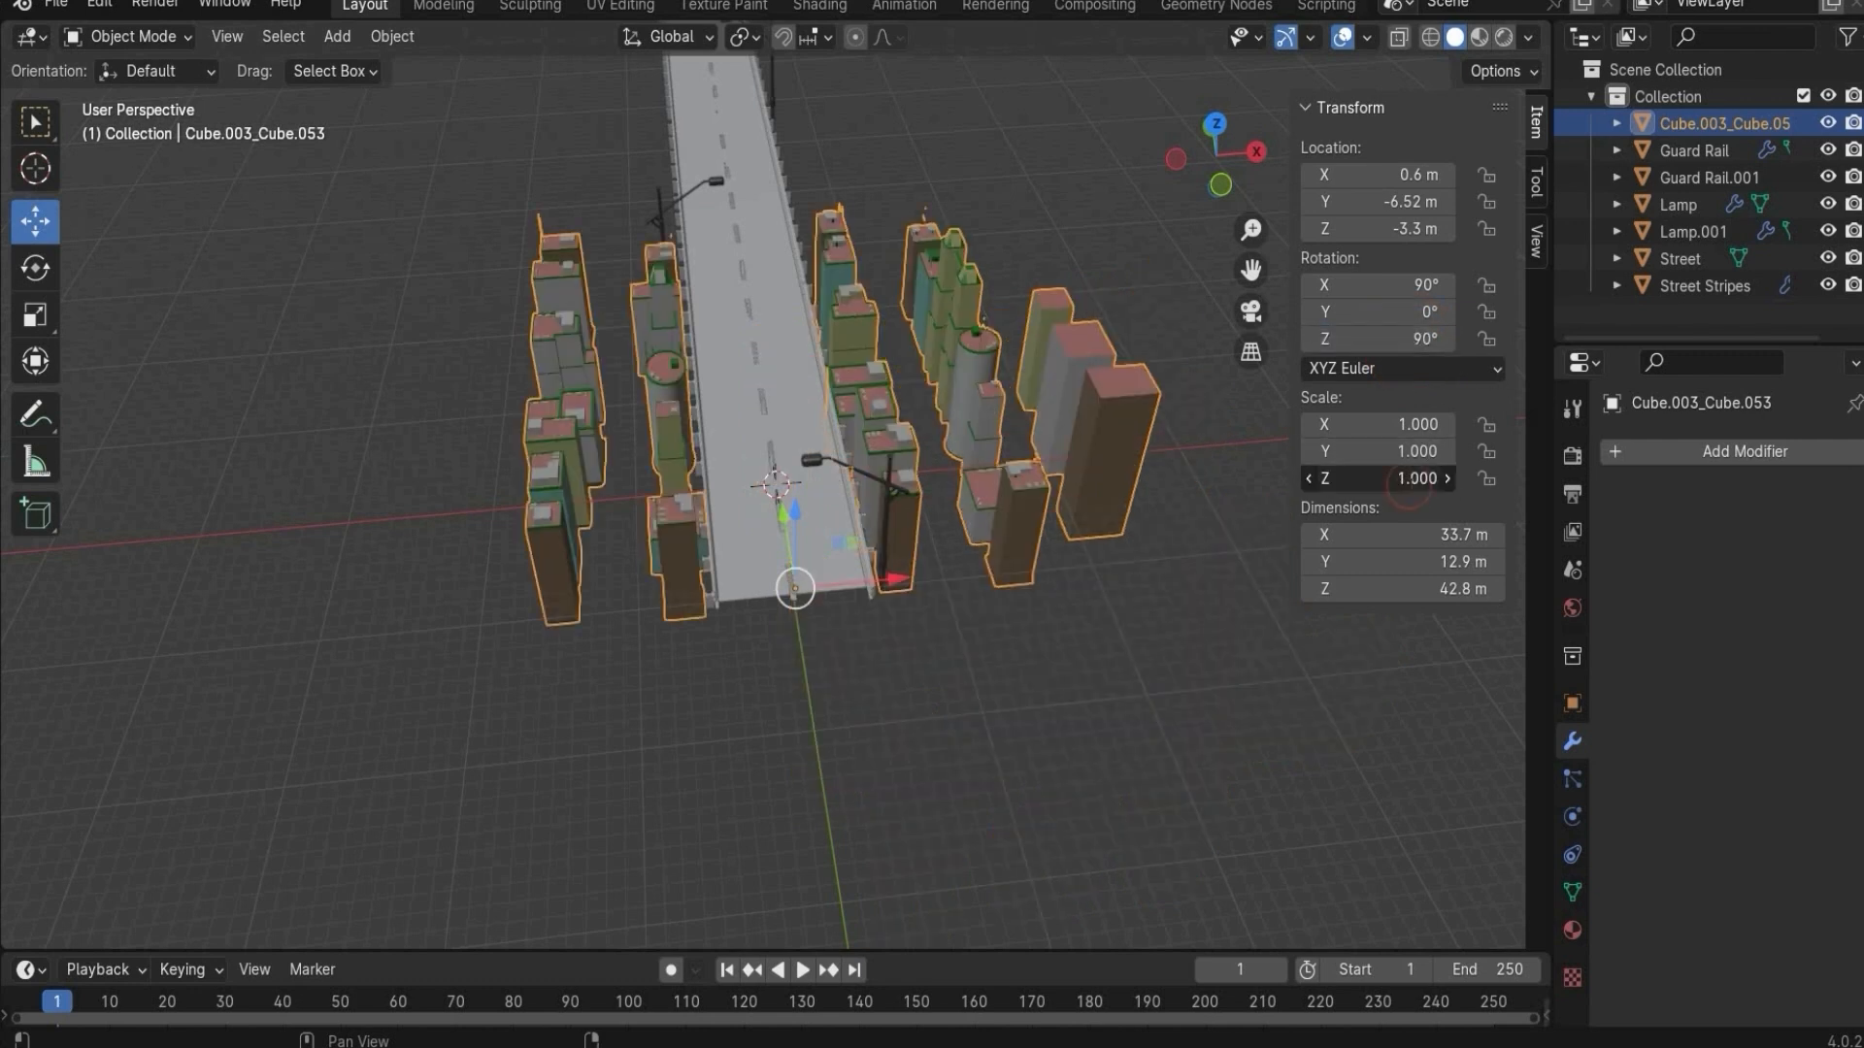
- Set the joined buildings' Z scale to 1.4
{"action": "left_click", "coordinate": [1409, 480]}
{"action": "key", "text": "Return"}
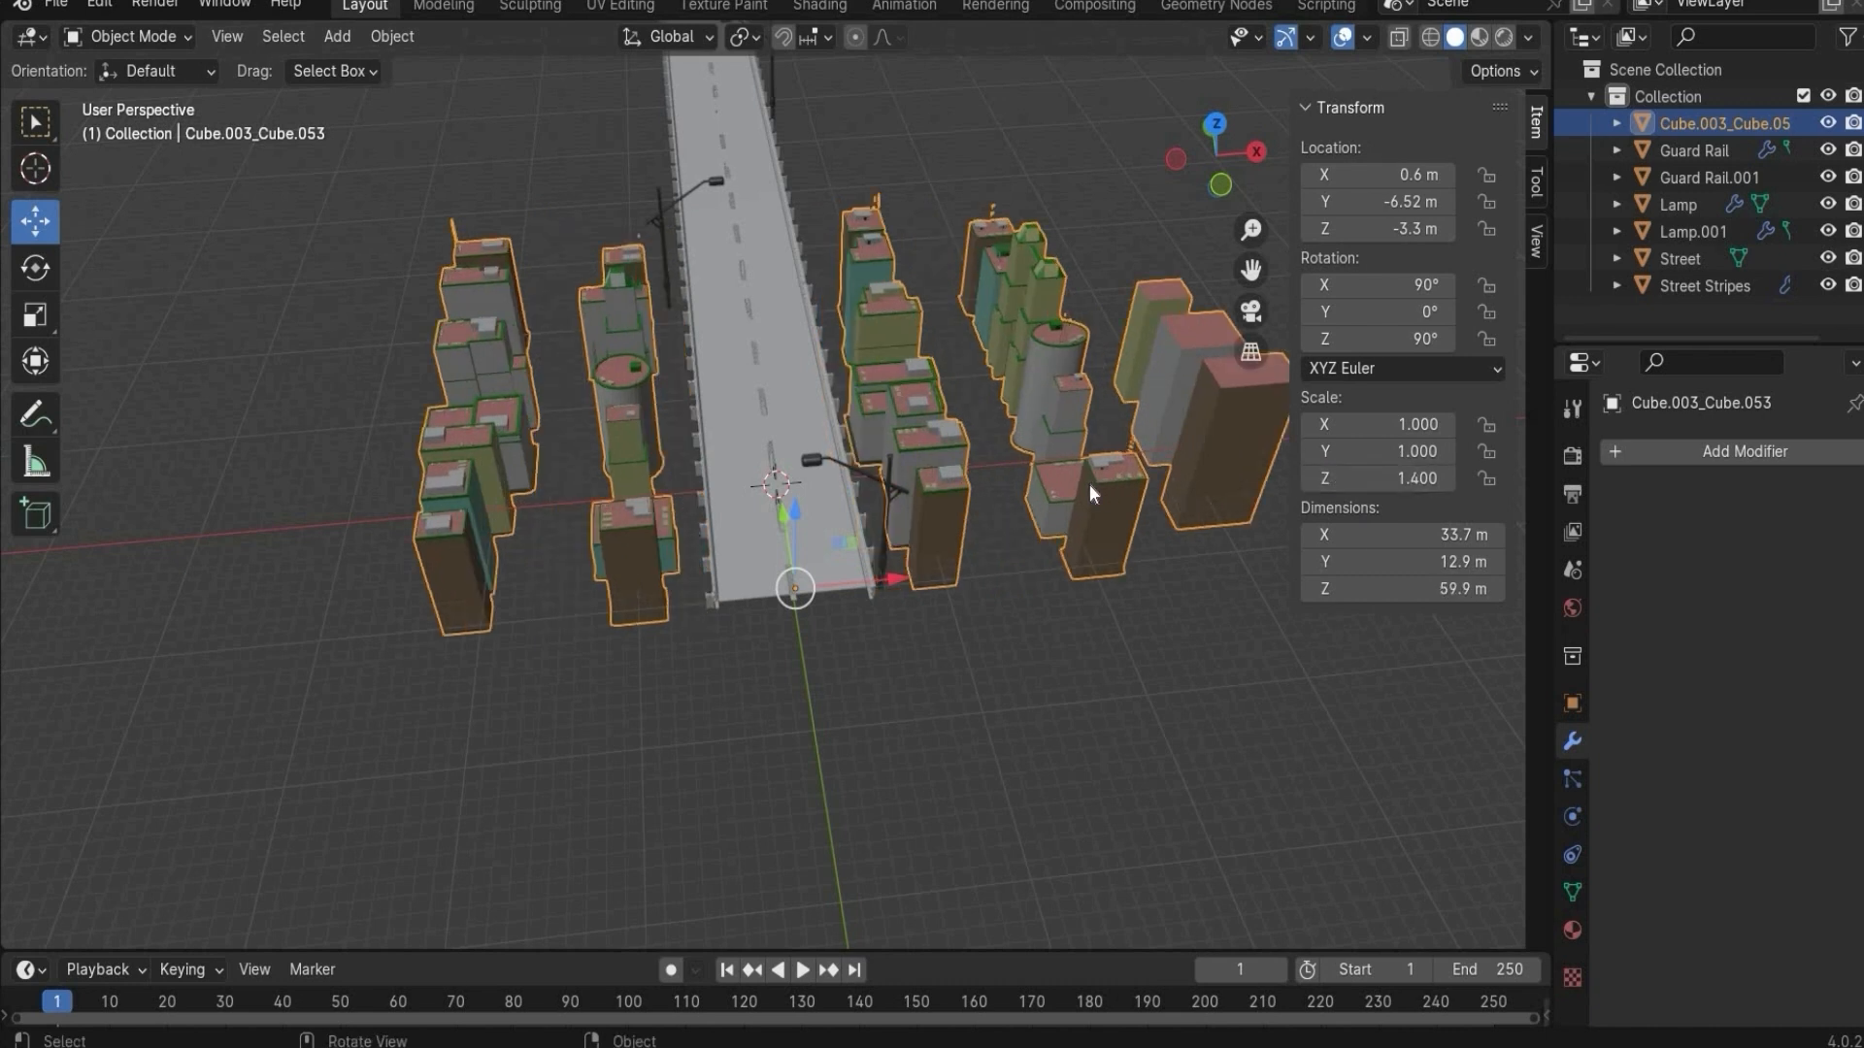
{"action": "middle_click_drag", "start_coordinate": [825, 557], "coordinate": [1498, 812]}
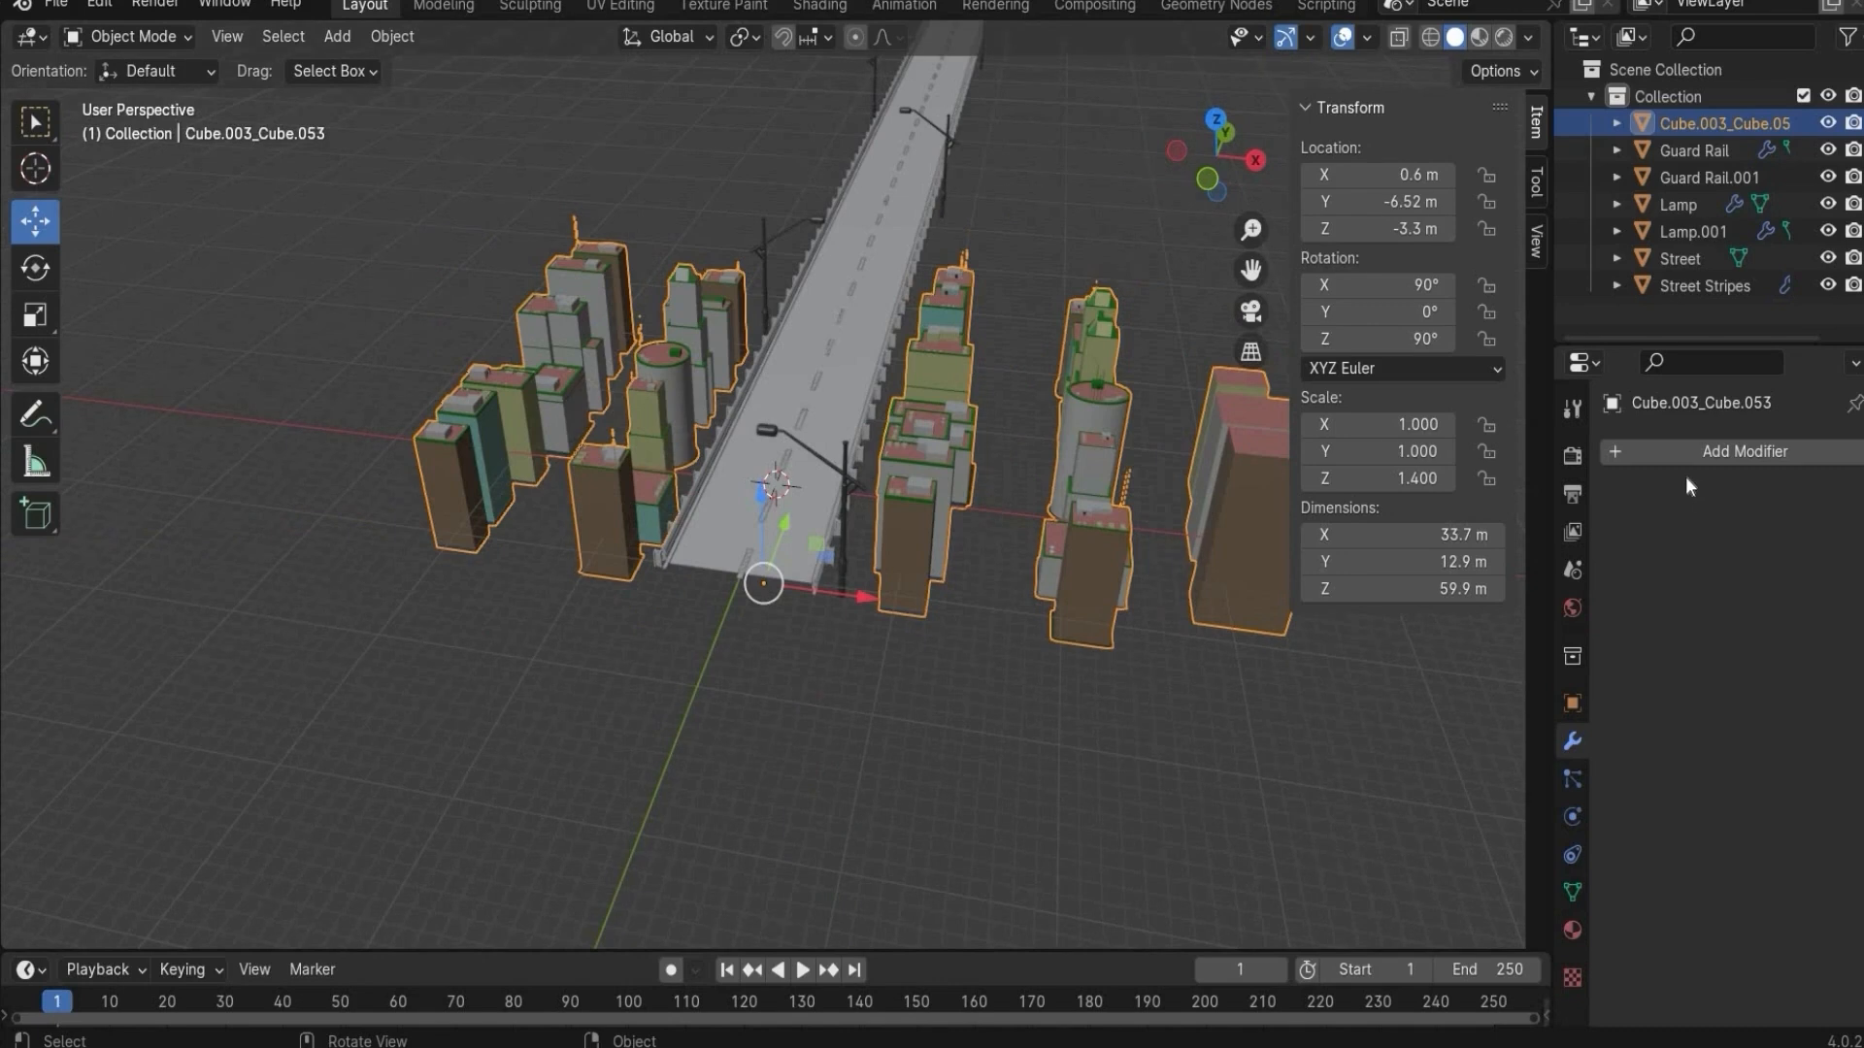
- Add an Array modifier to the joined buildings and set its count to 40
{"action": "left_click", "coordinate": [1658, 452]}
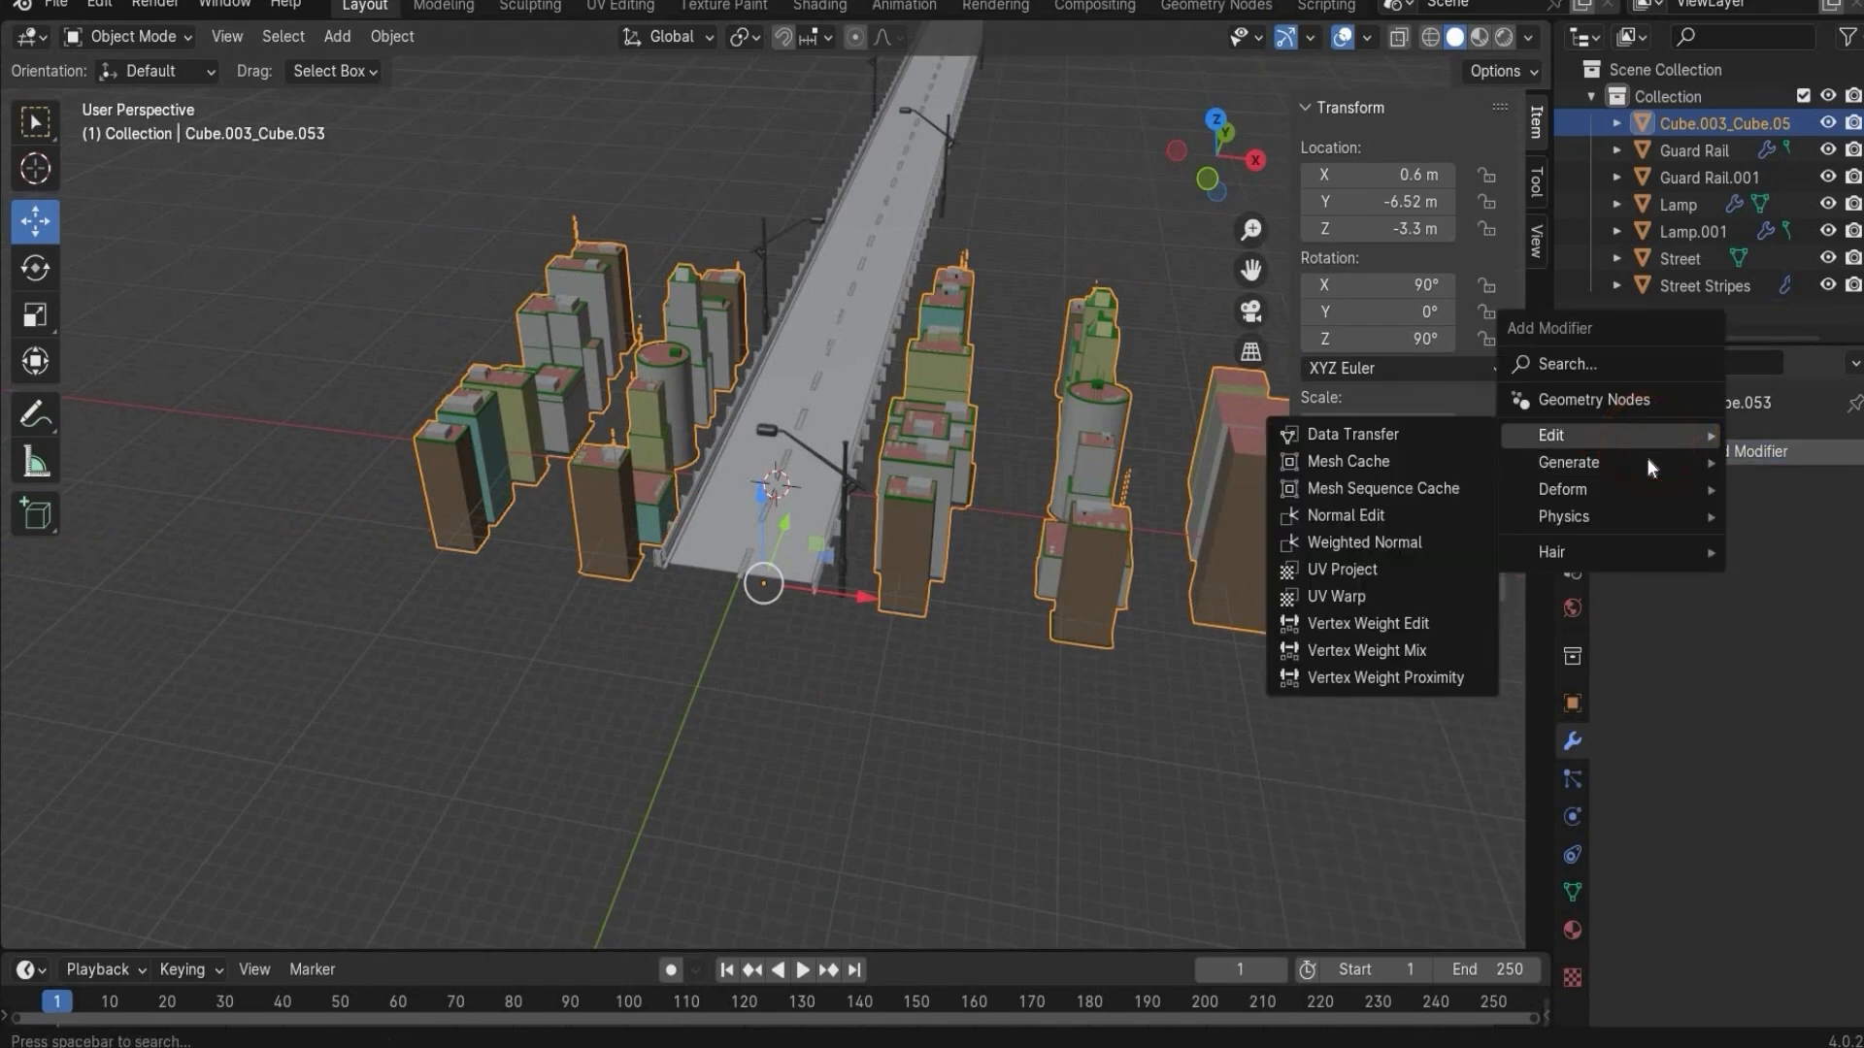
{"action": "mouse_move", "coordinate": [1647, 463]}
{"action": "left_click", "coordinate": [1411, 462]}
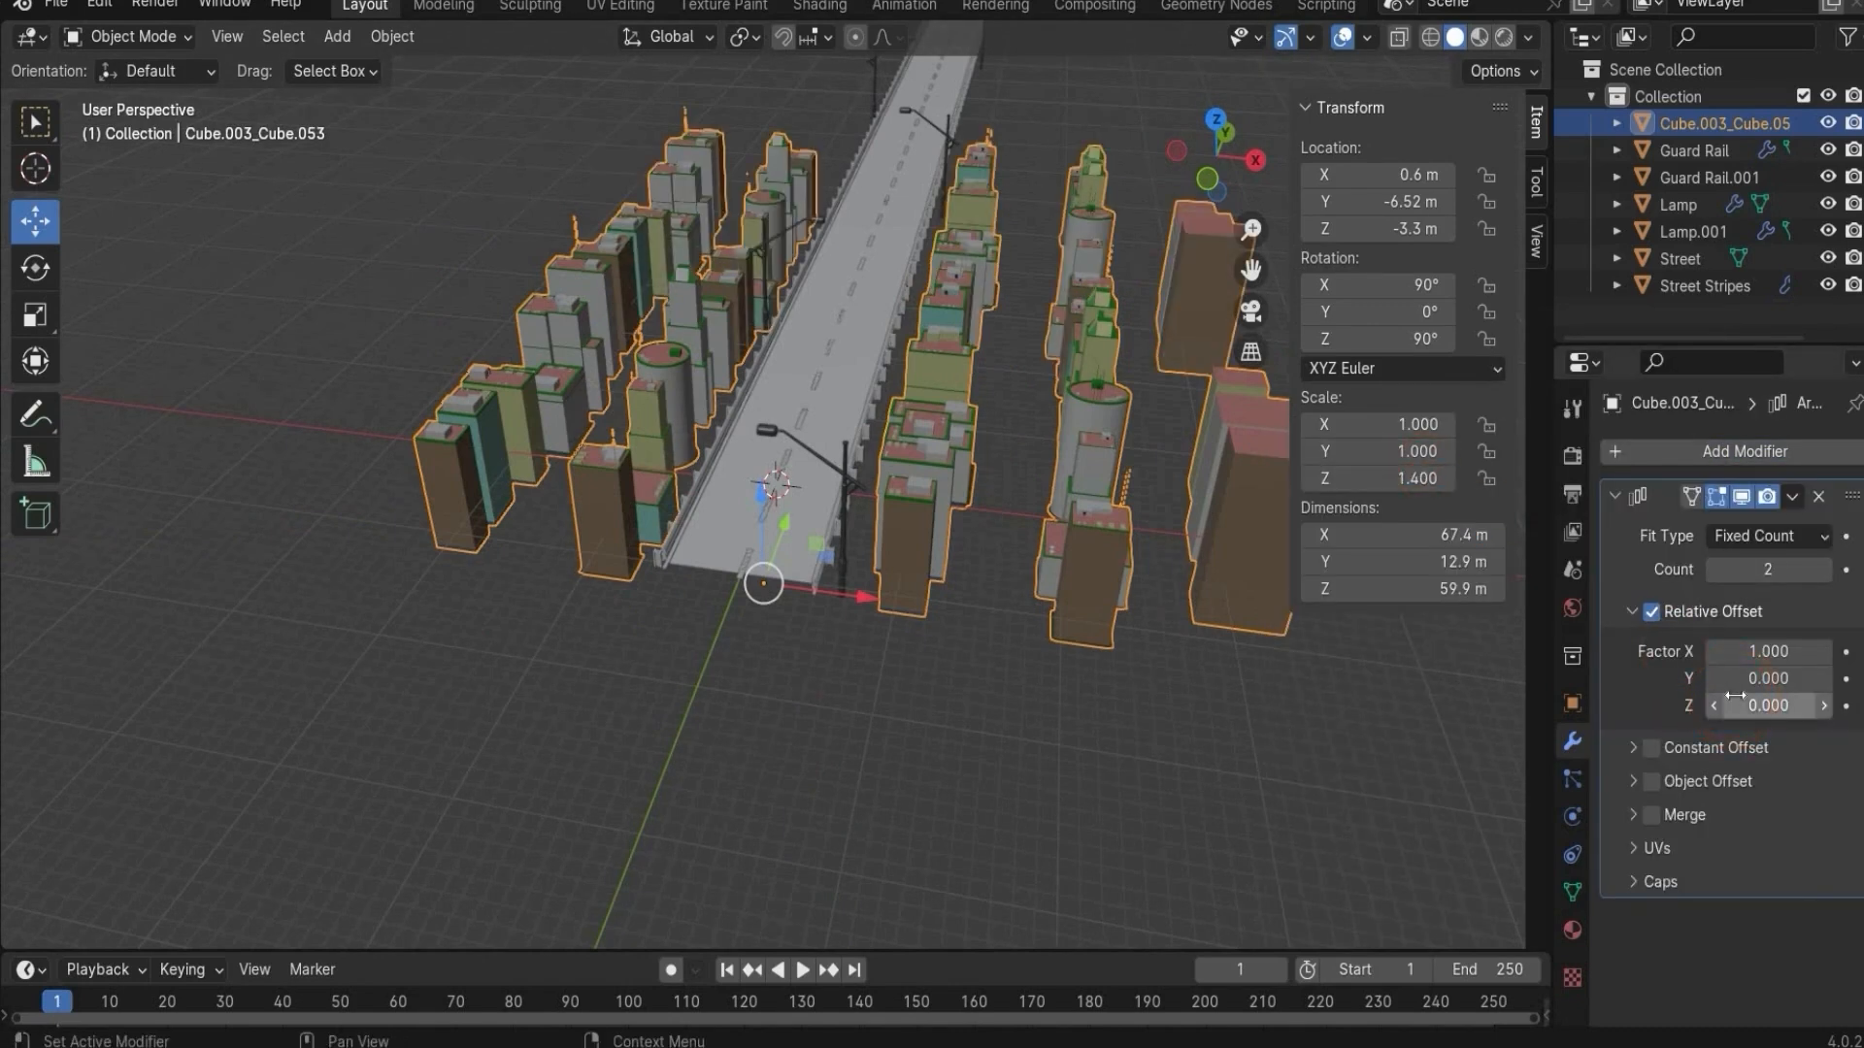
{"action": "left_click", "coordinate": [1767, 570]}
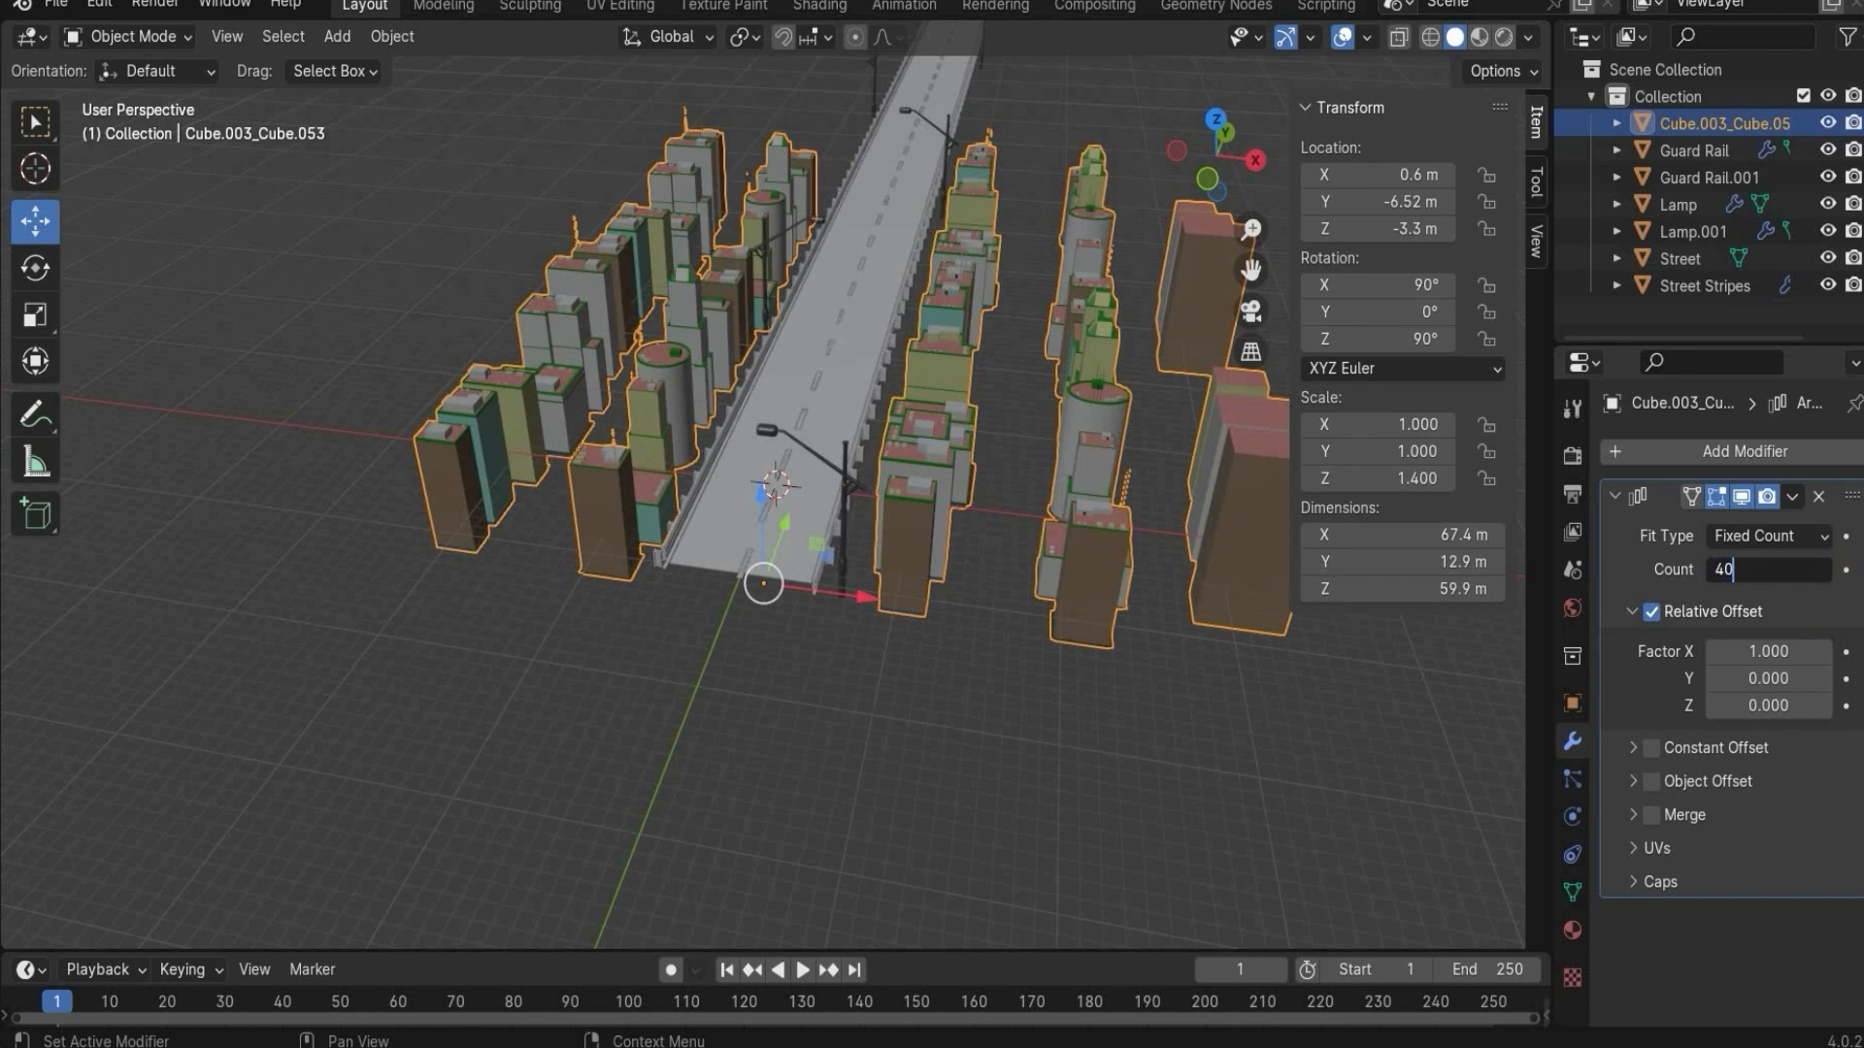
{"action": "key", "text": "Return"}
{"action": "mouse_move", "coordinate": [1213, 163]}
{"action": "left_mouse_down"}
{"action": "mouse_move", "coordinate": [1162, 124]}
{"action": "mouse_move", "coordinate": [1215, 167]}
{"action": "left_mouse_up"}
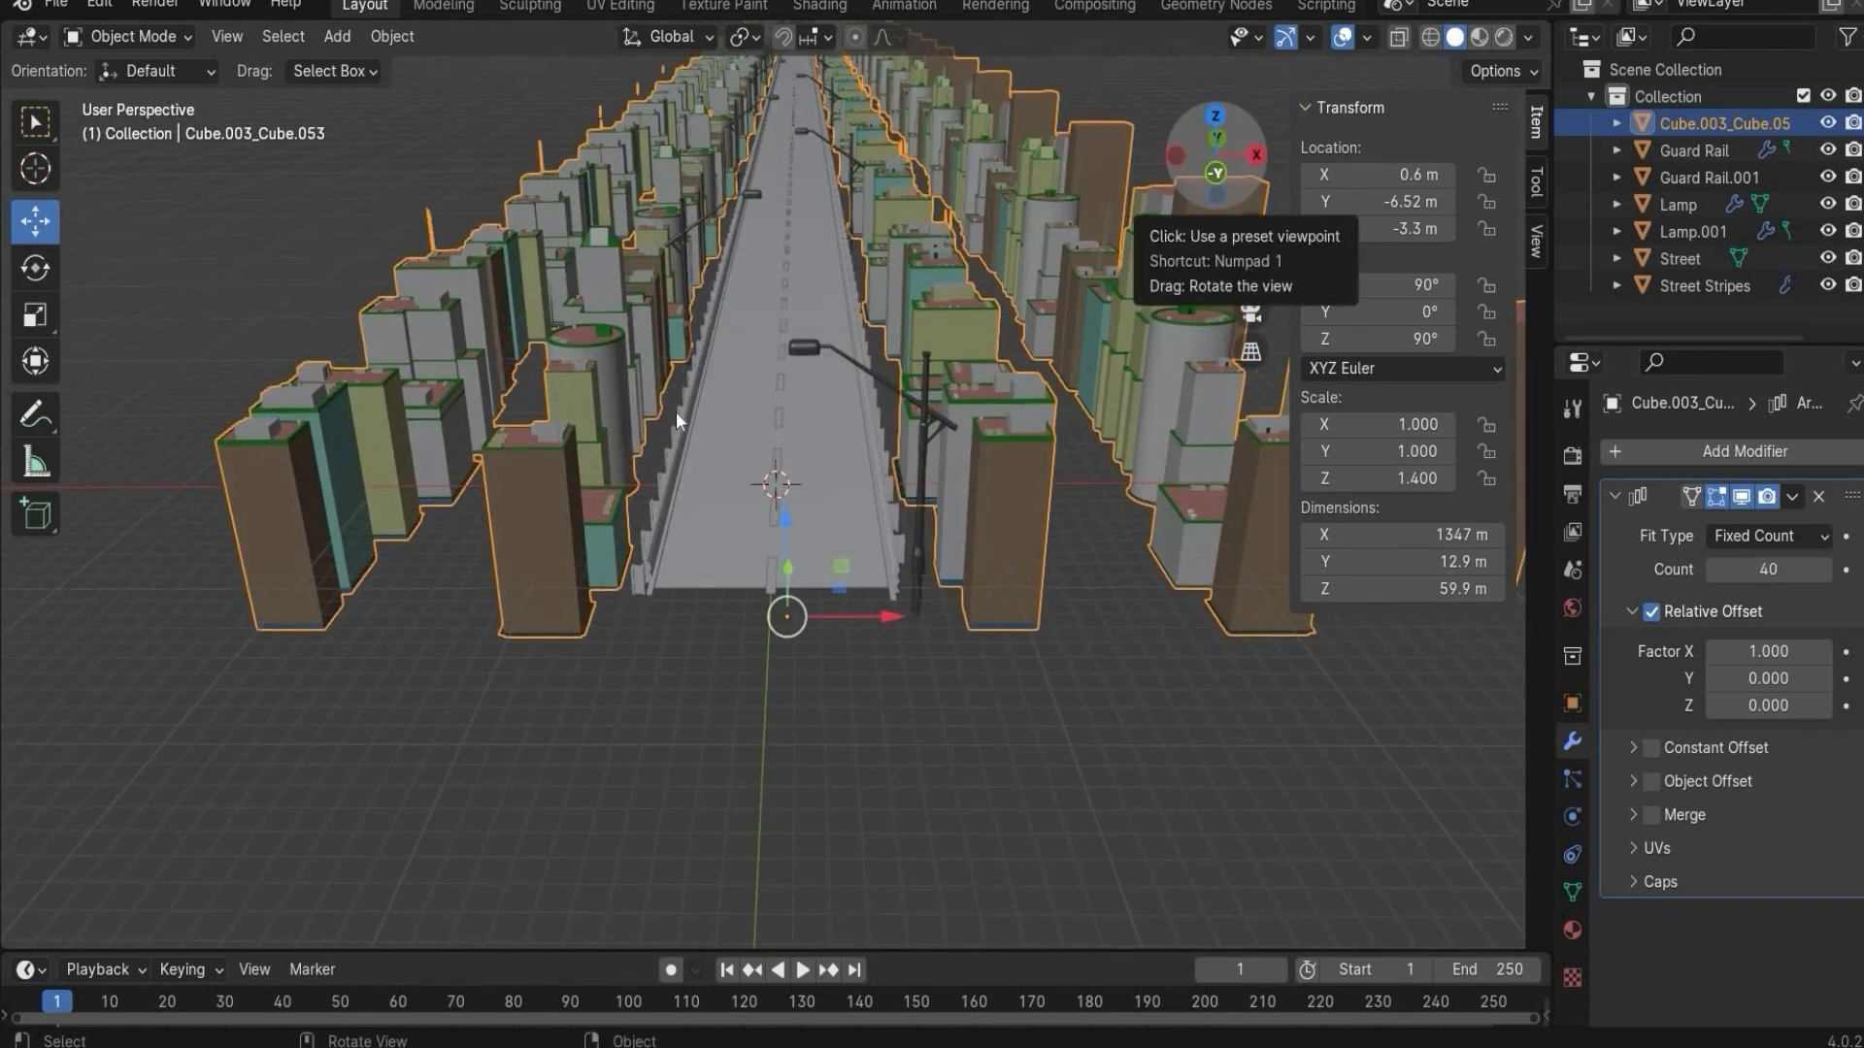
- Add a plane mesh, check the reference artwork, and place the plane at Y 707 m, Z -18.2 m
{"action": "left_click", "coordinate": [337, 37]}
{"action": "mouse_move", "coordinate": [369, 68]}
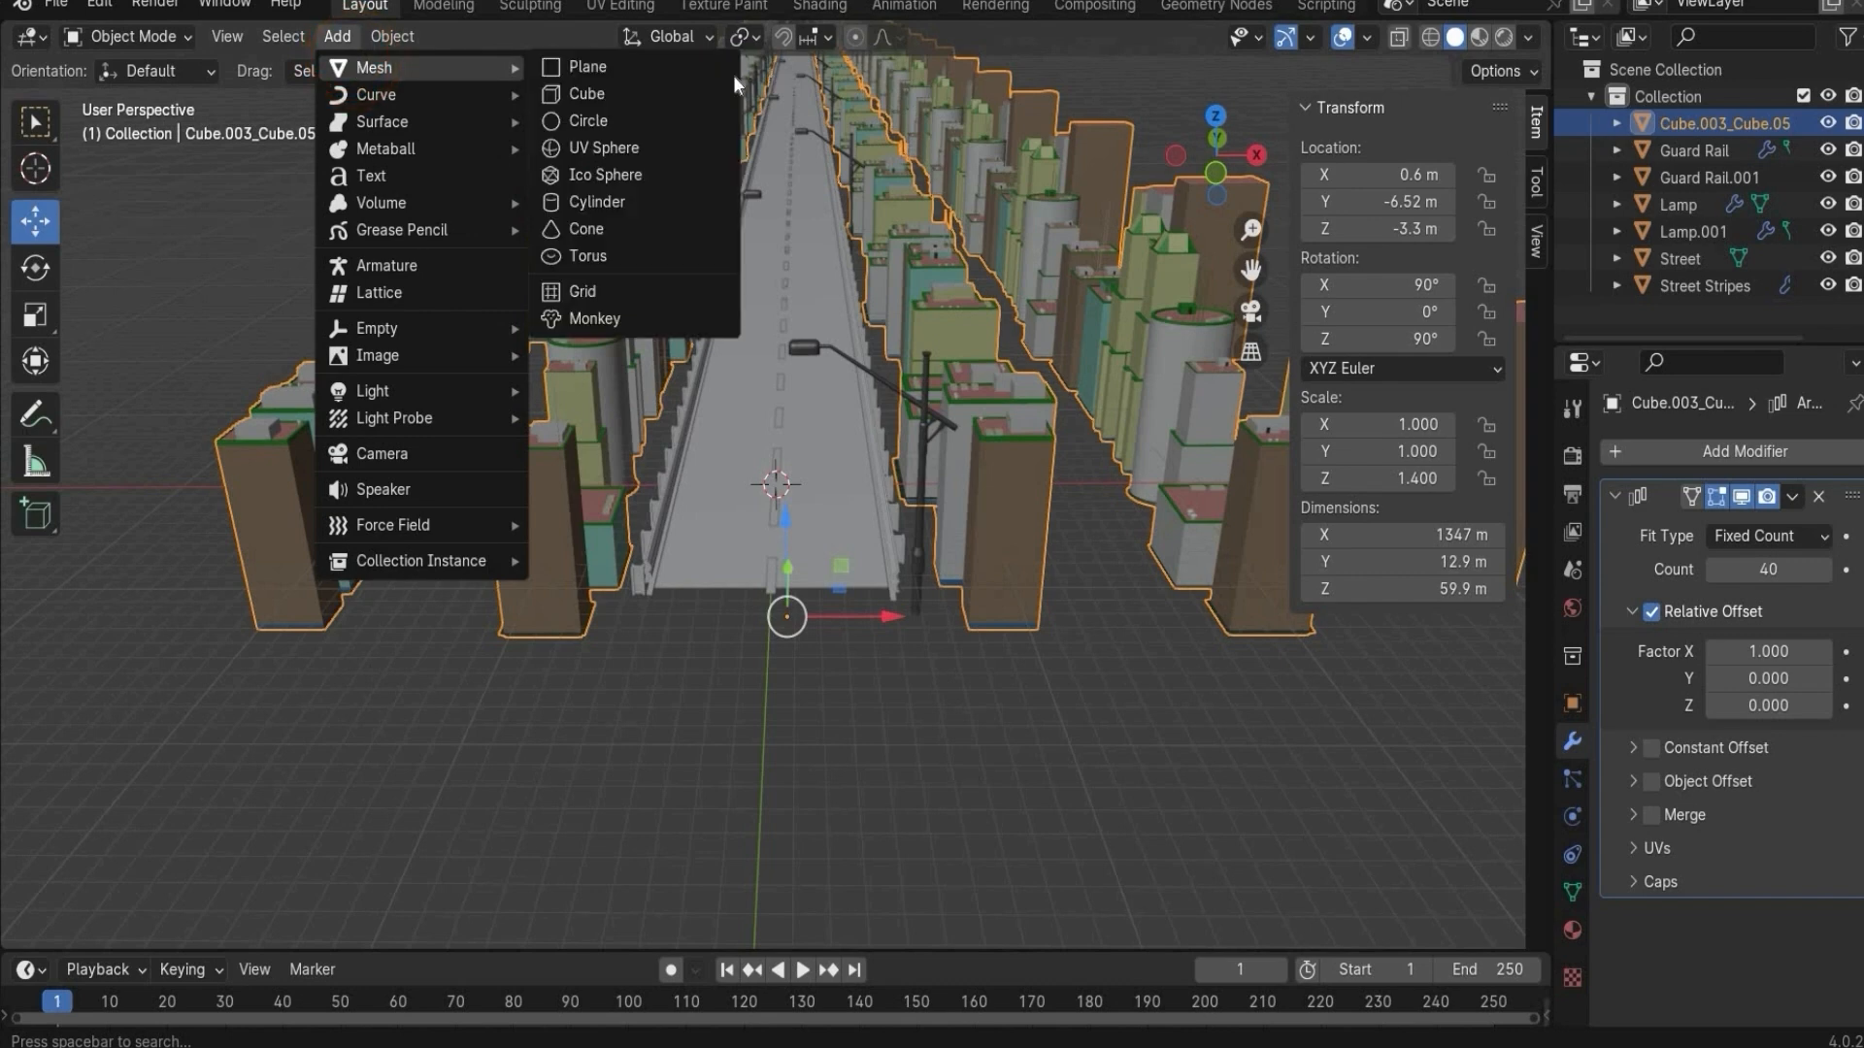
{"action": "left_click", "coordinate": [587, 66]}
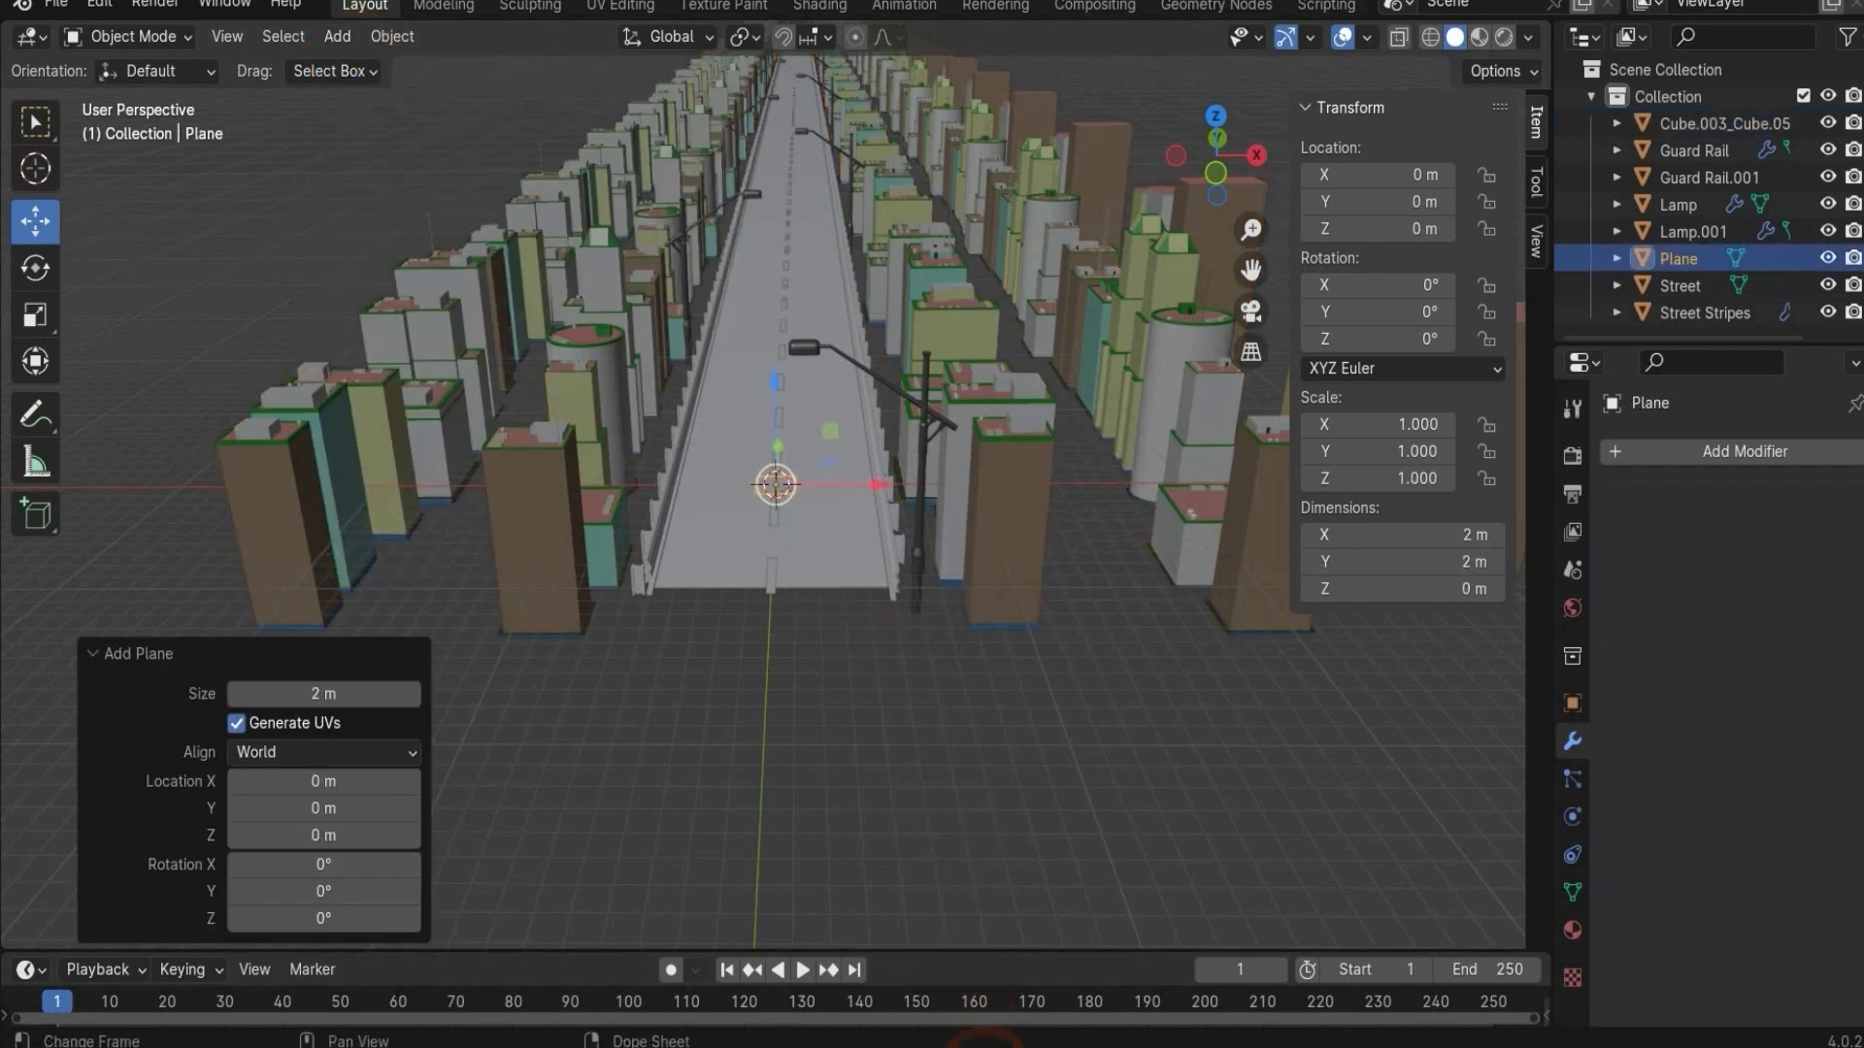
{"action": "left_click", "coordinate": [987, 1045]}
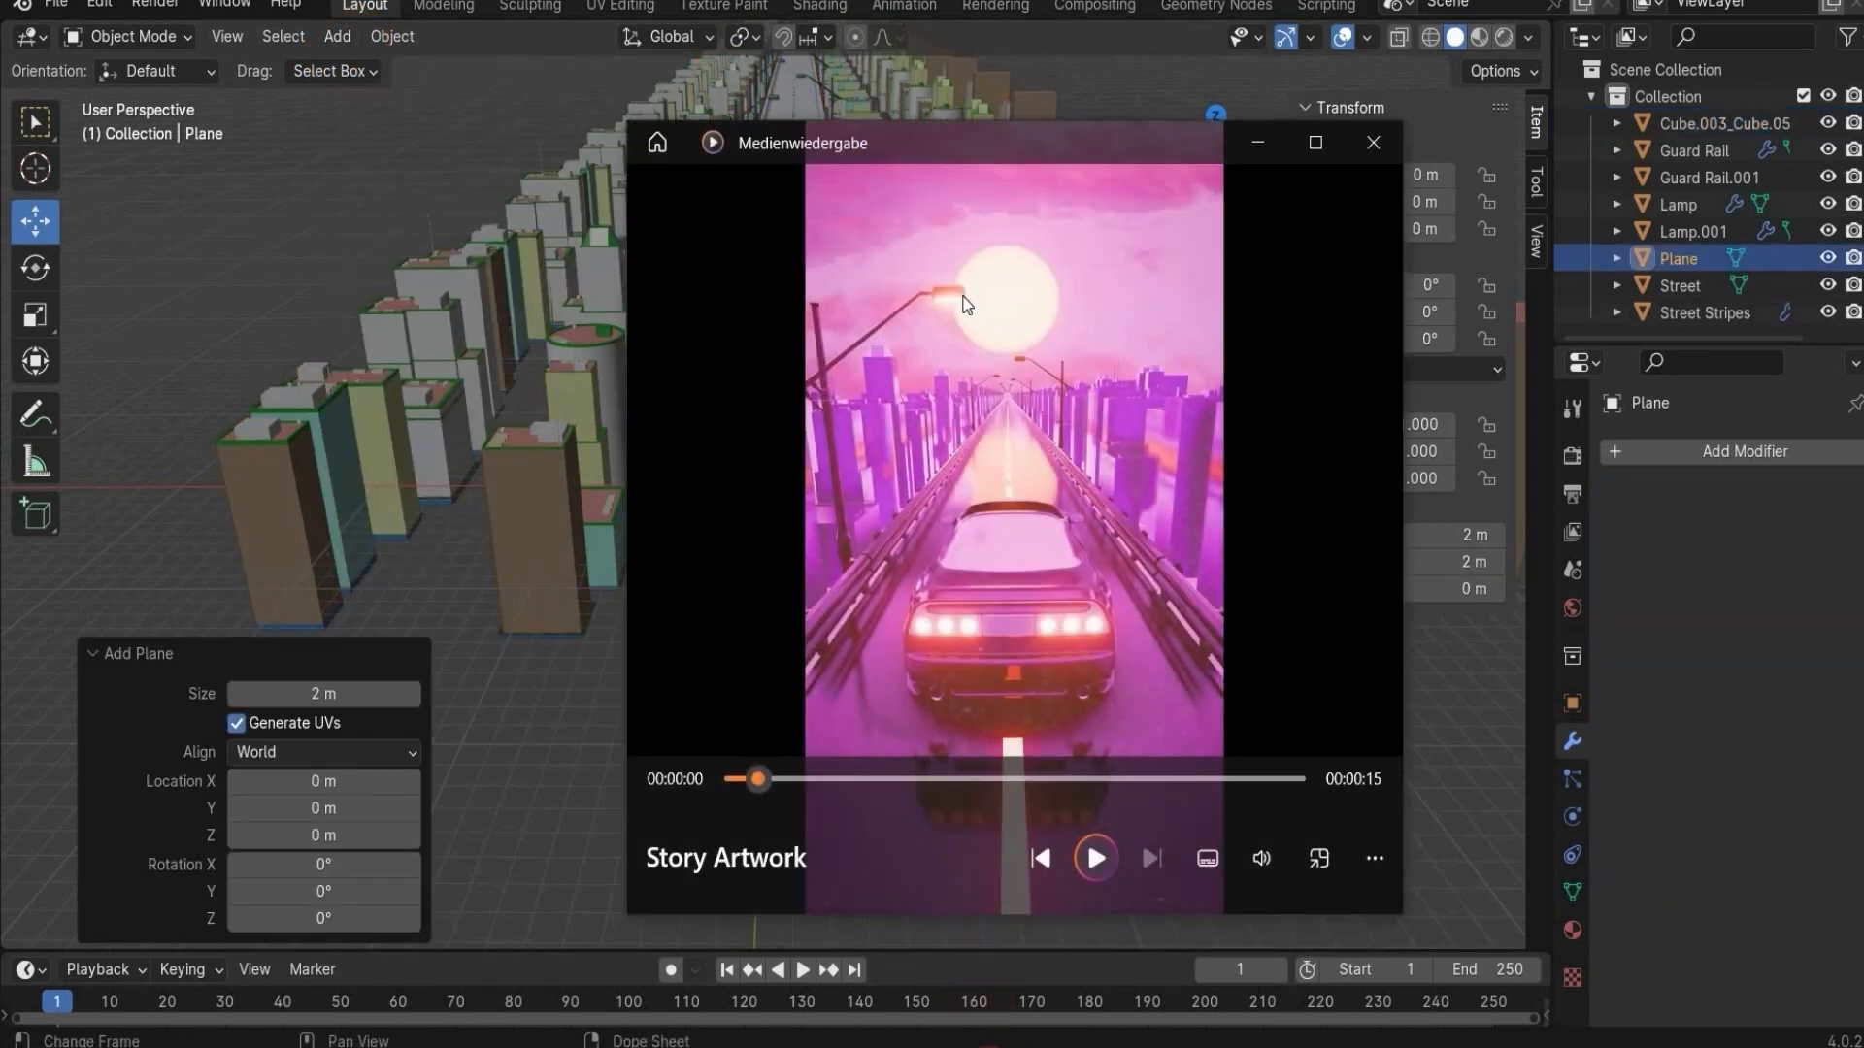
{"action": "left_click", "coordinate": [1258, 143]}
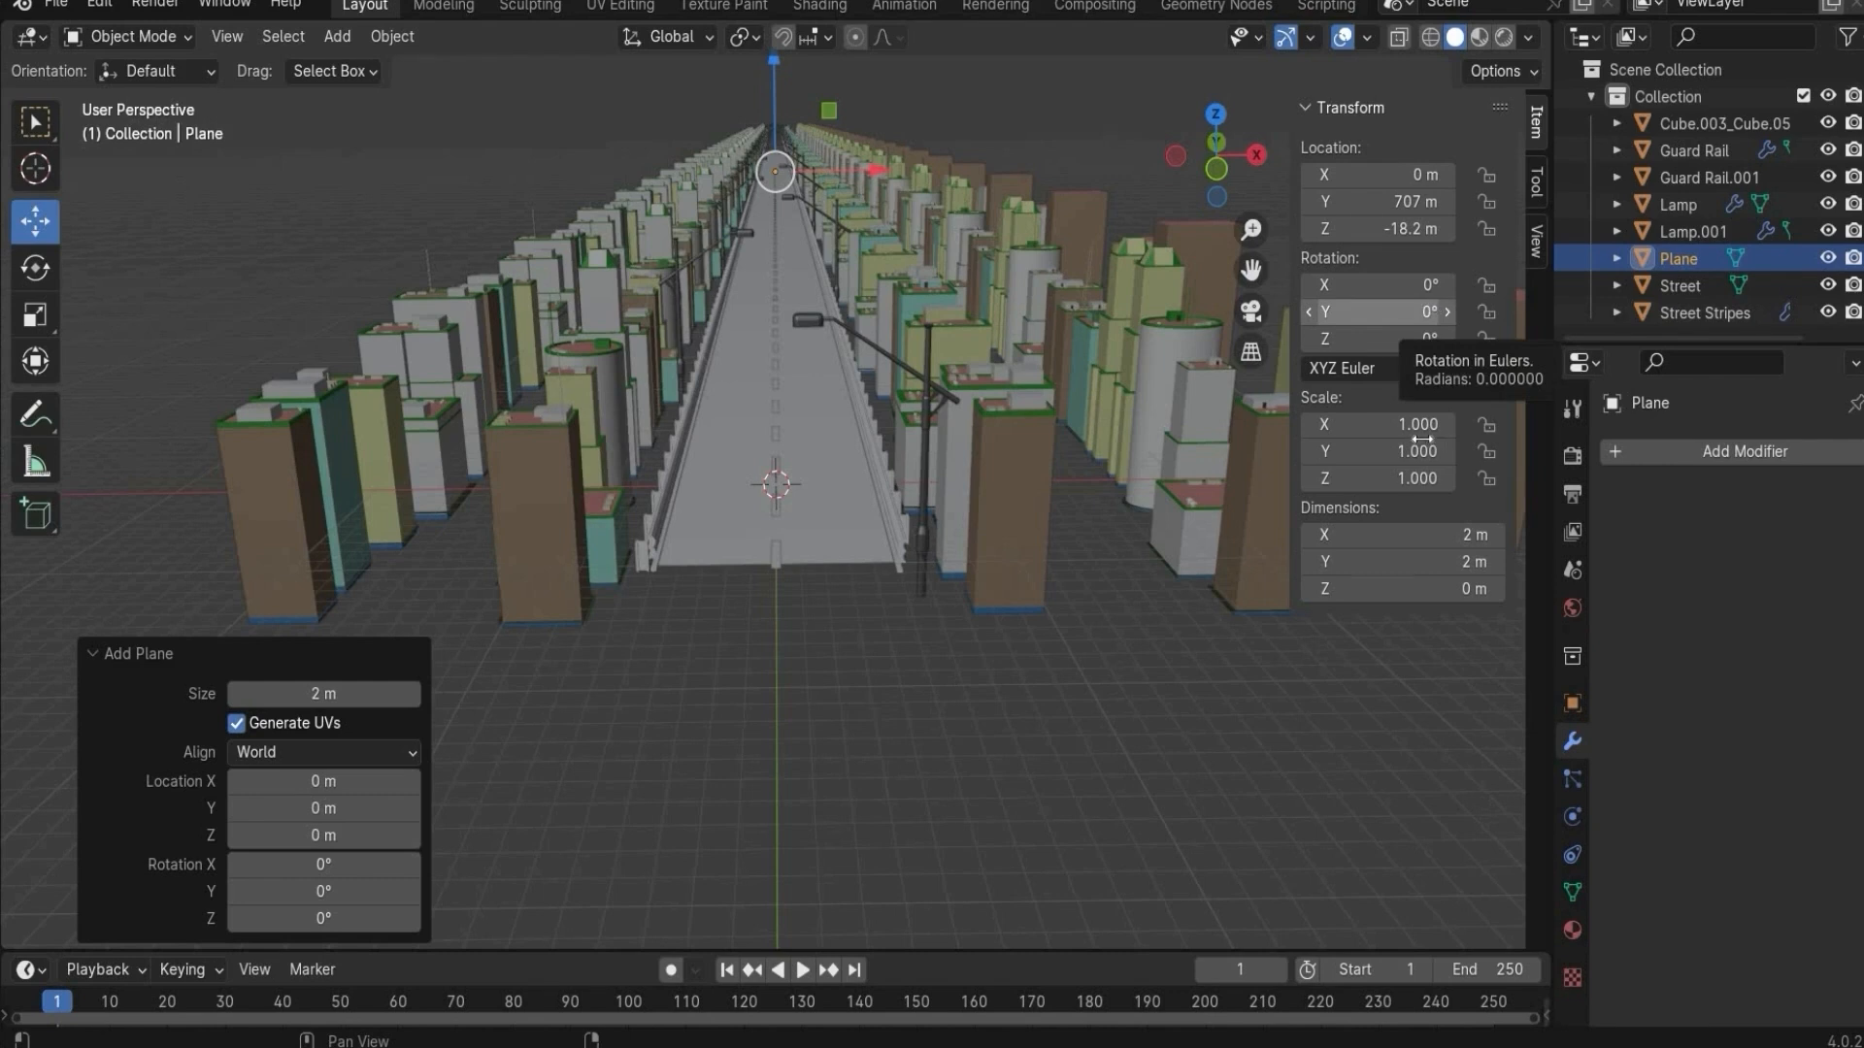
- Scale the backdrop plane to X 619, Y 497, Z 1.8 and set its X rotation to 75°
{"action": "left_click", "coordinate": [1415, 427]}
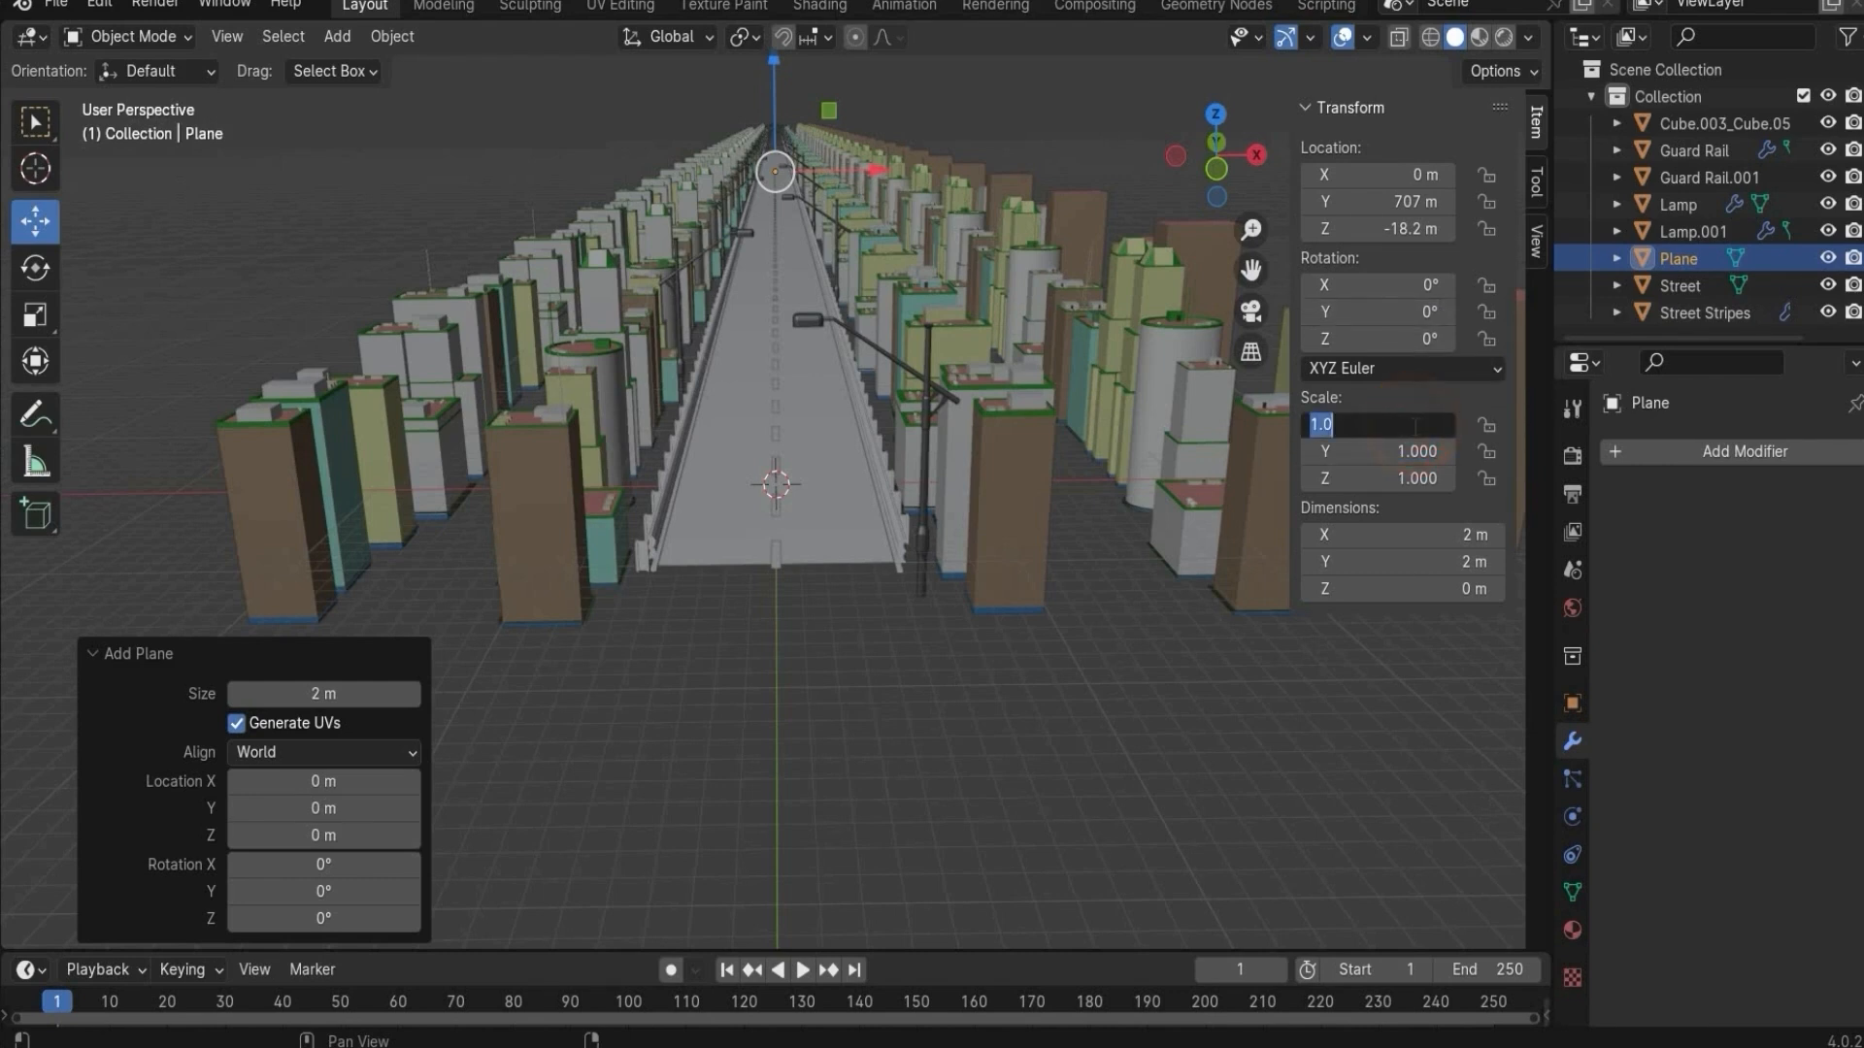
{"action": "key", "text": "Return"}
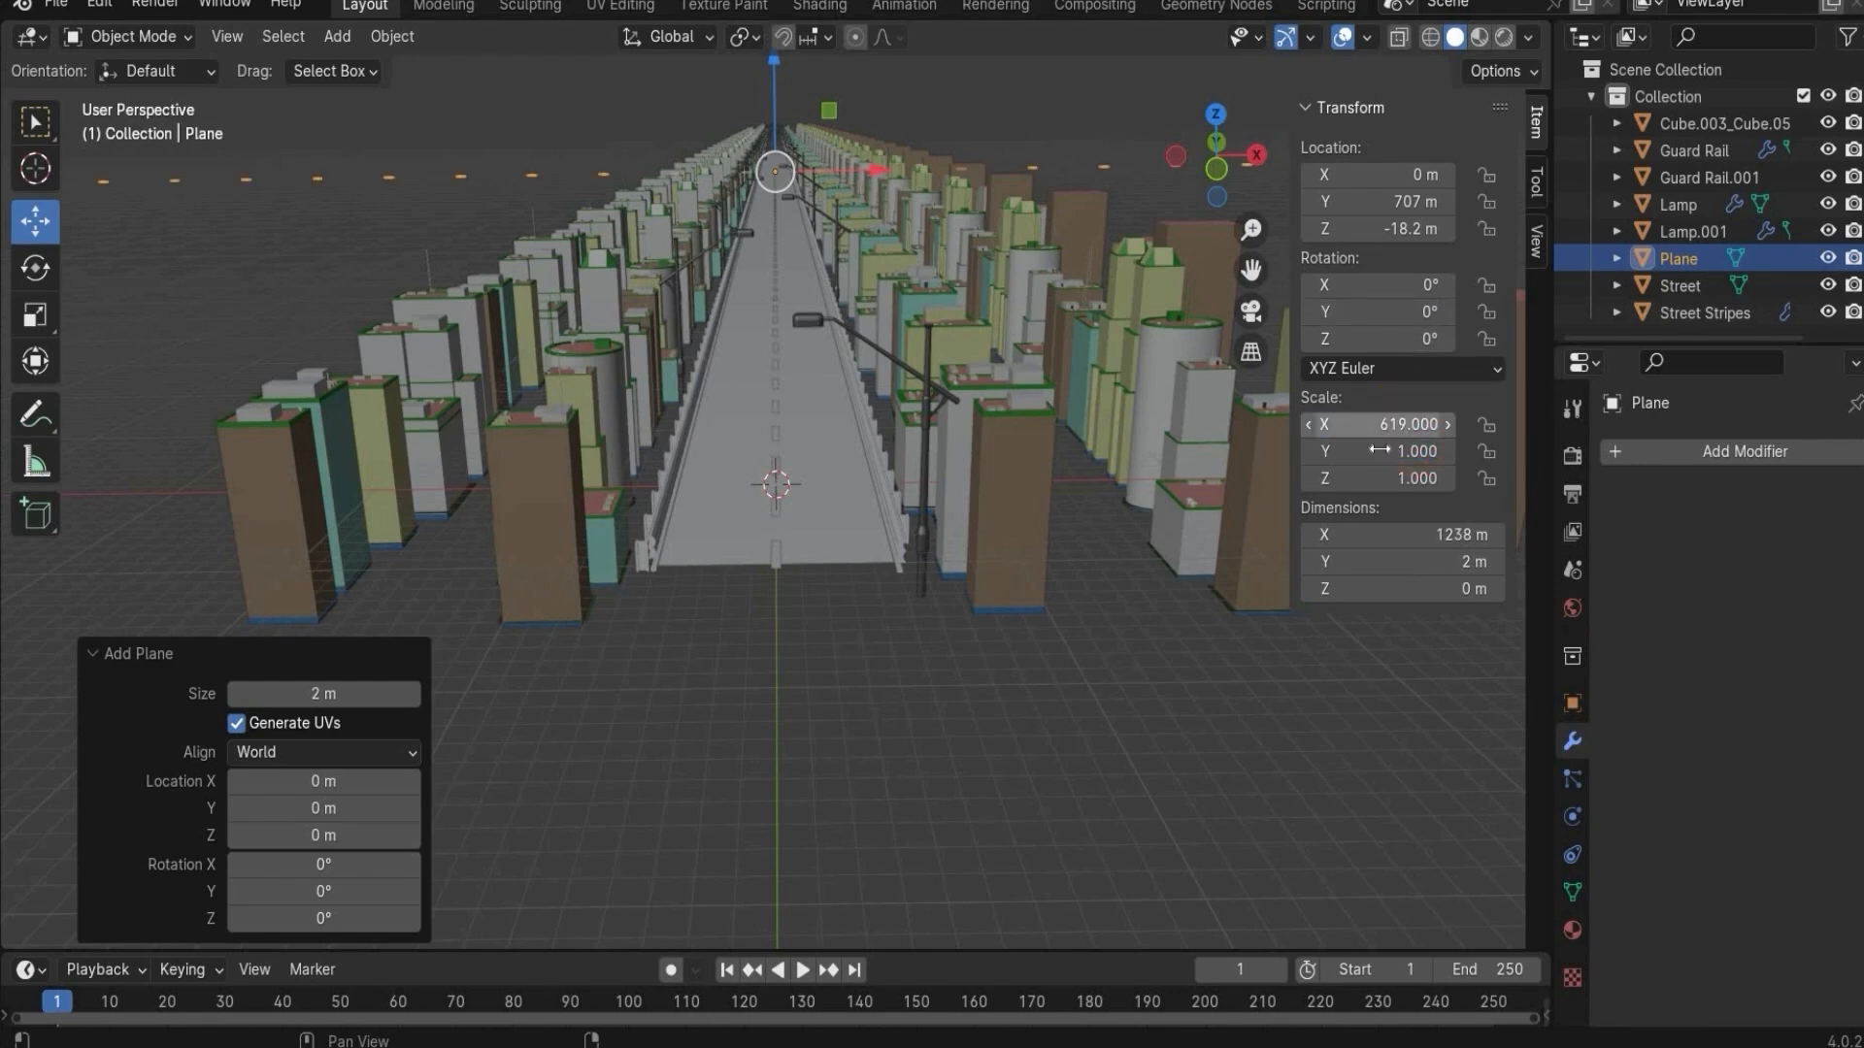
{"action": "left_click", "coordinate": [1379, 449]}
{"action": "type", "text": "497"}
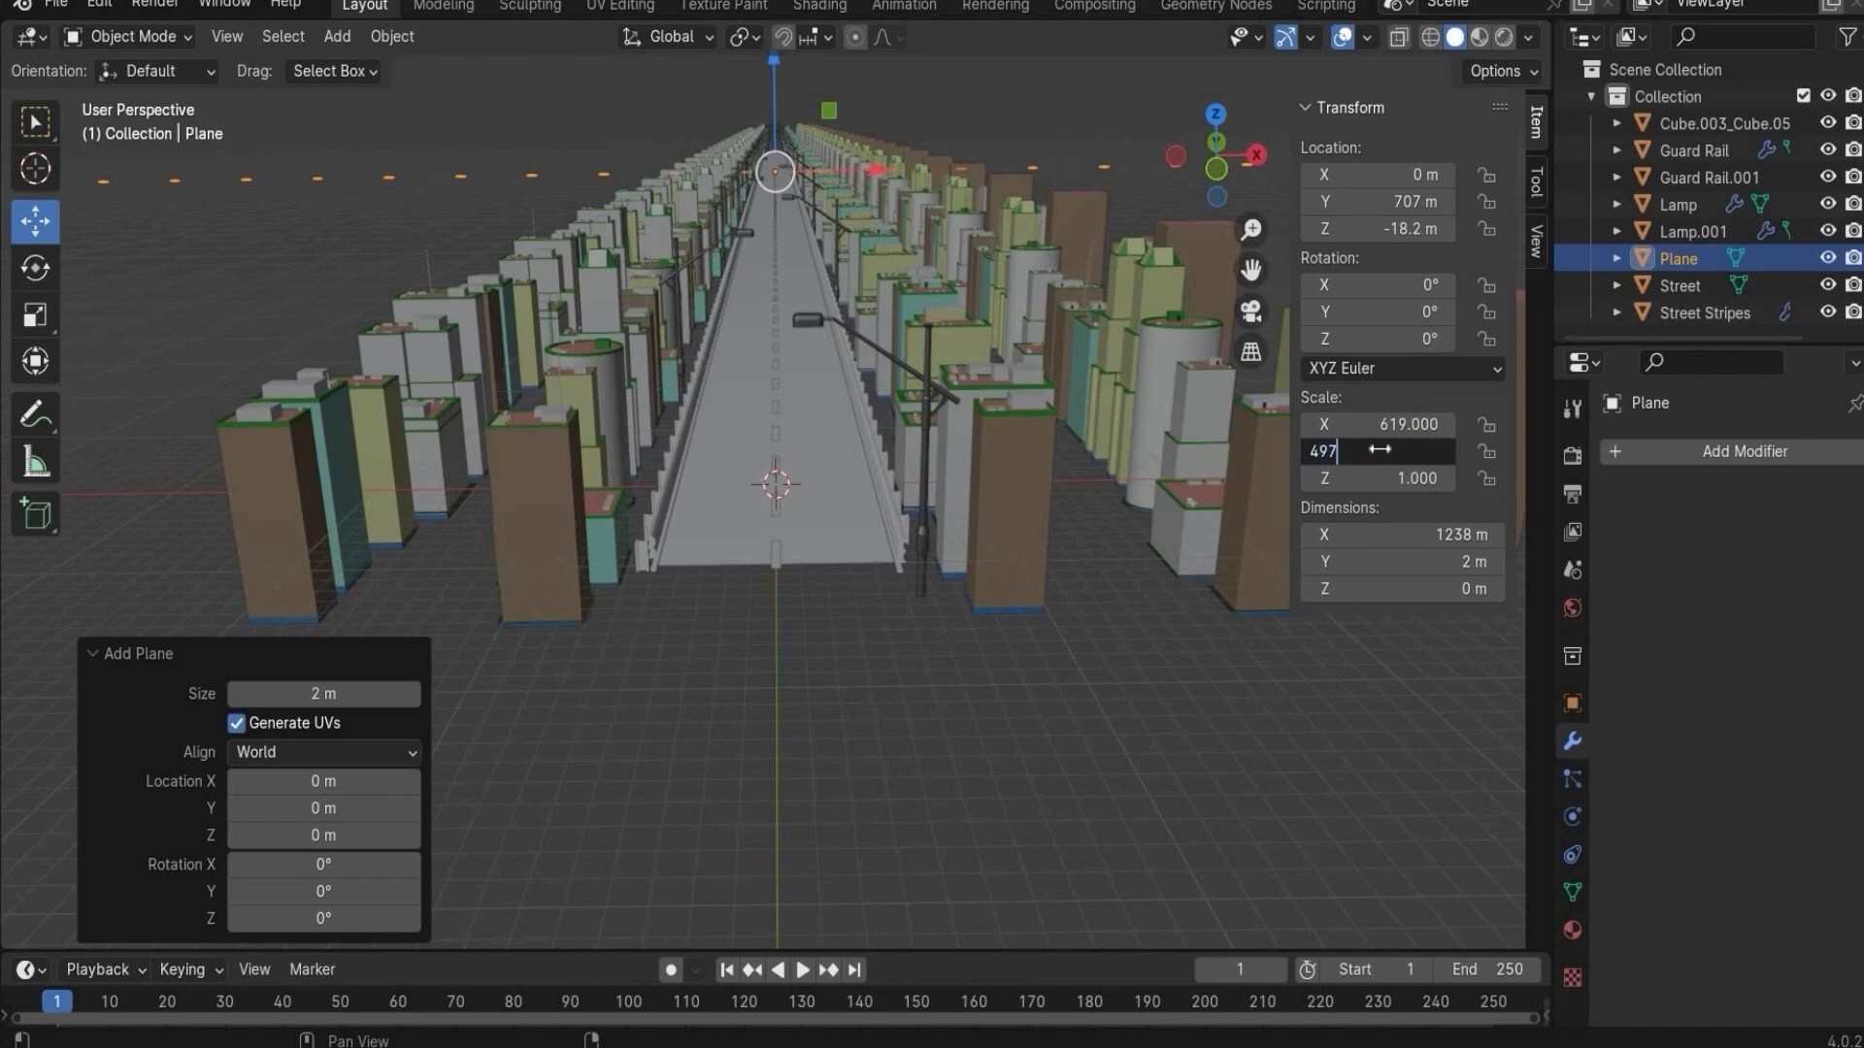
{"action": "key", "text": "Return"}
{"action": "left_click", "coordinate": [1413, 287]}
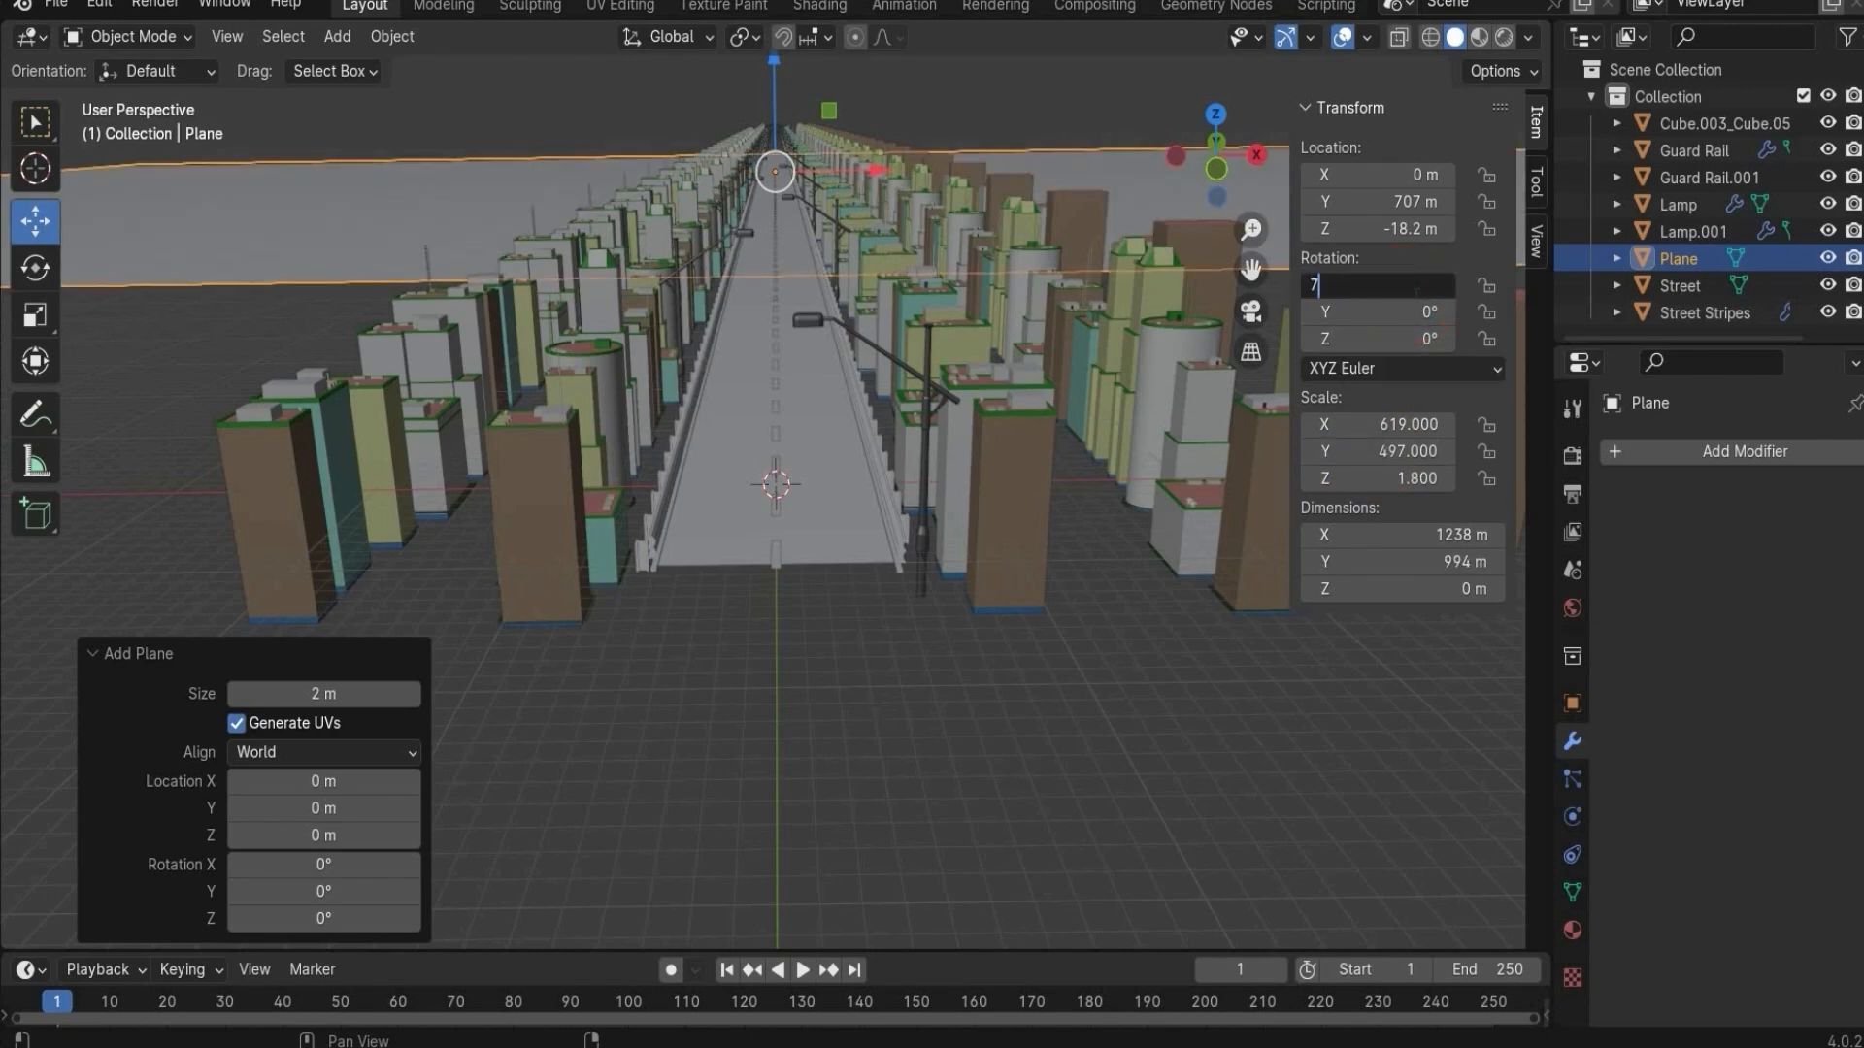
{"action": "type", "text": "75"}
{"action": "key", "text": "Return"}
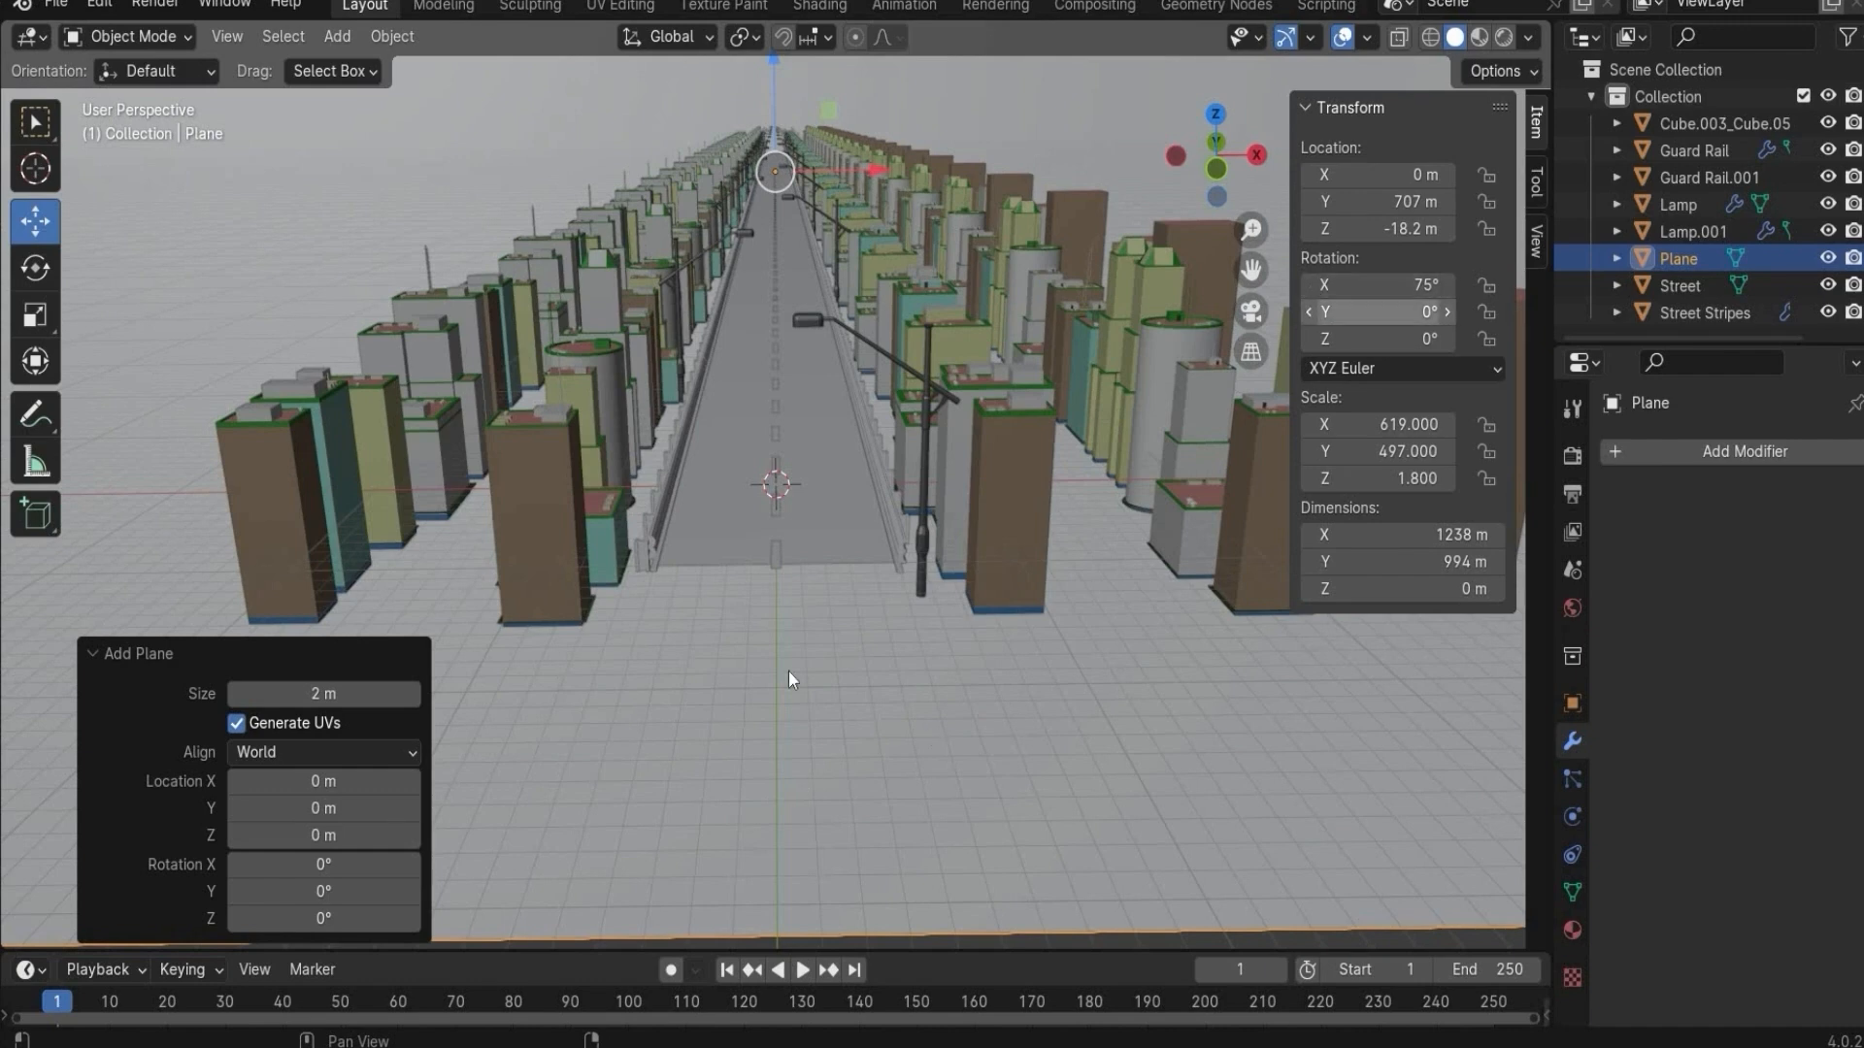
{"action": "mouse_move", "coordinate": [1242, 154]}
{"action": "left_mouse_down"}
{"action": "mouse_move", "coordinate": [1164, 165]}
{"action": "mouse_move", "coordinate": [1215, 161]}
{"action": "left_mouse_up"}
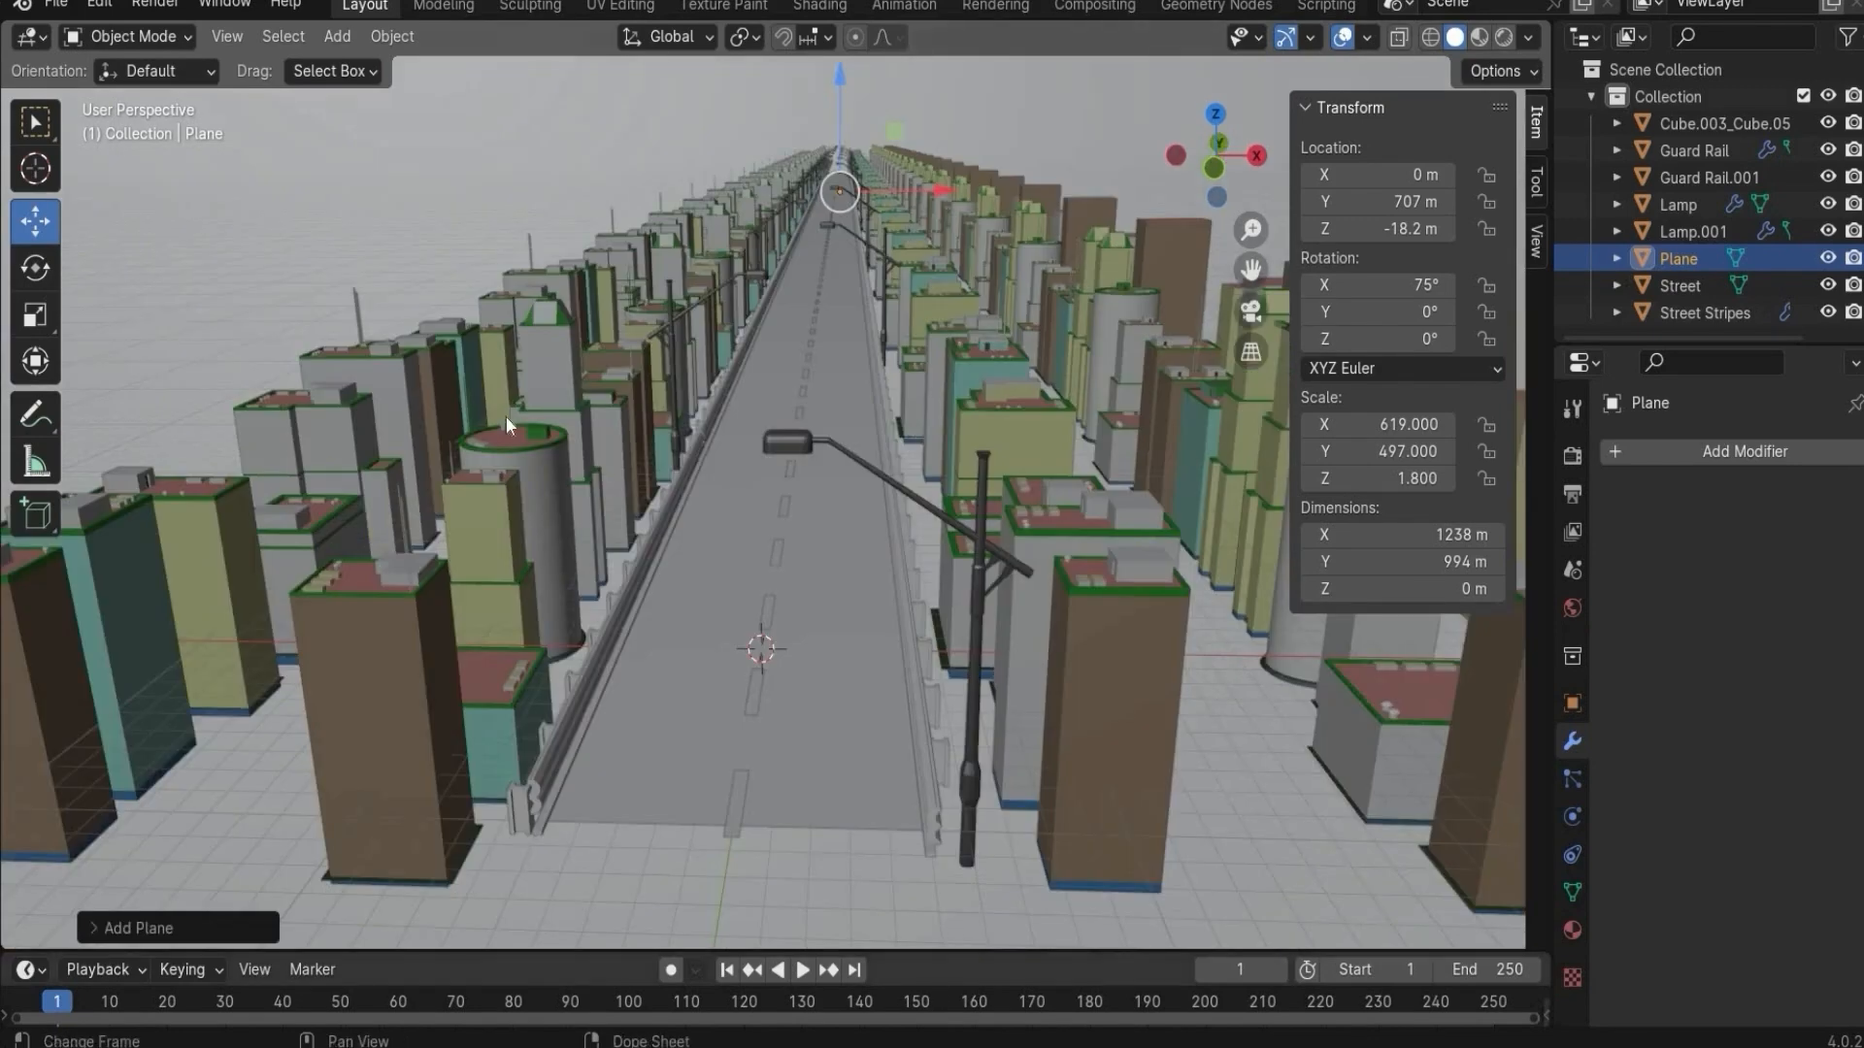
- Add a UV sphere as the sun at Y 721.9 m, Z 140.8 m with scale X 86.6, Y 70, Z 73
{"action": "left_click", "coordinate": [351, 44]}
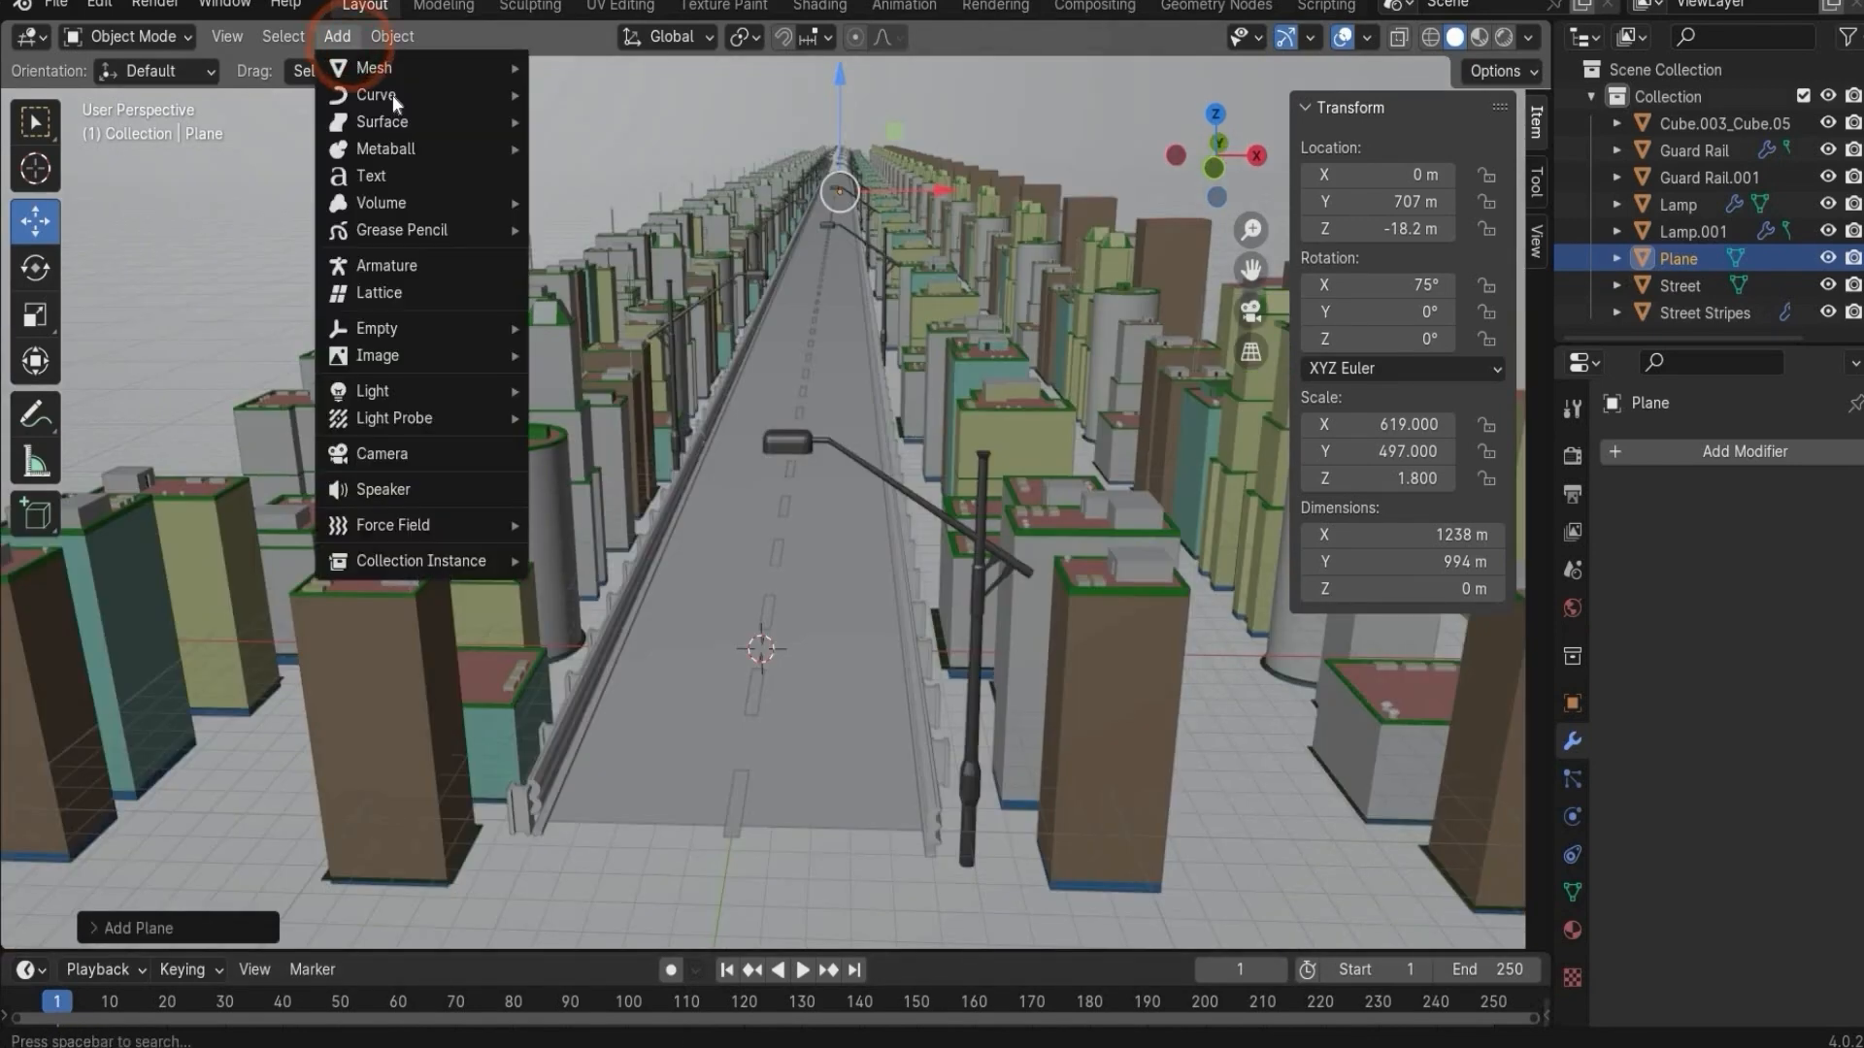
{"action": "mouse_move", "coordinate": [404, 67]}
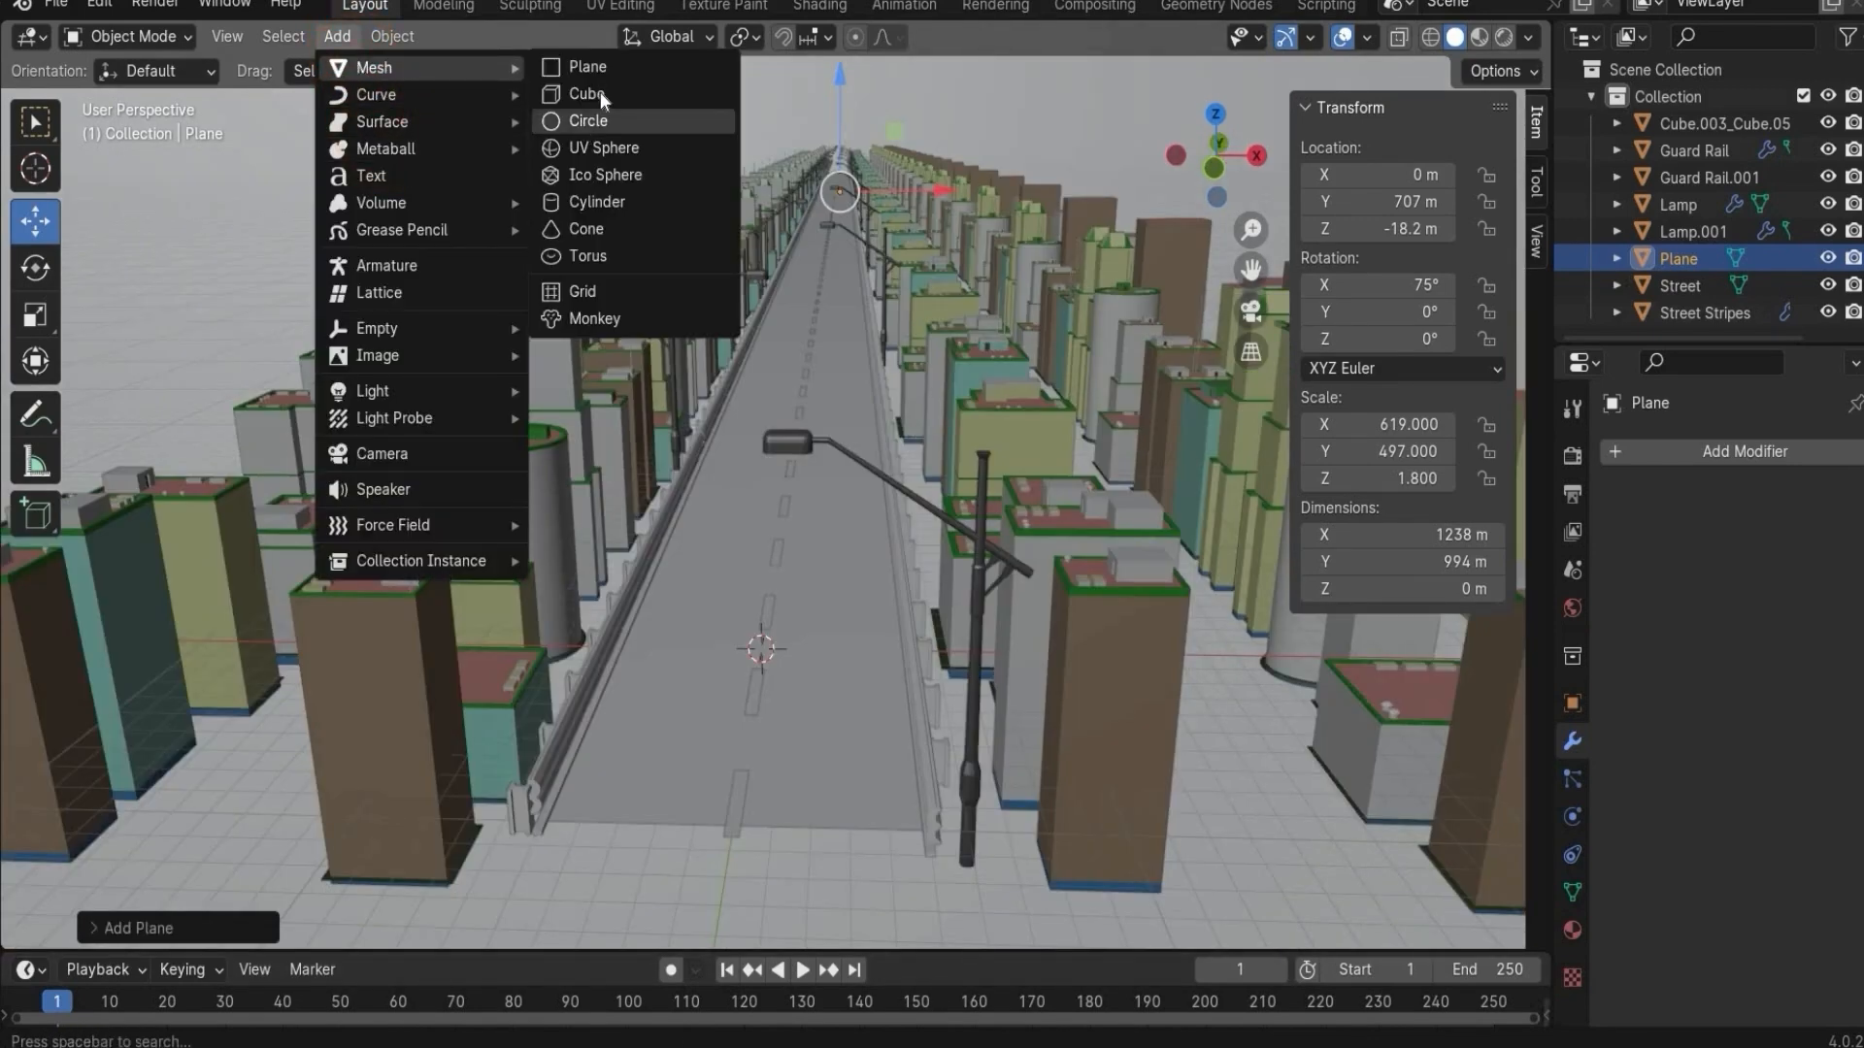
{"action": "left_click", "coordinate": [625, 153]}
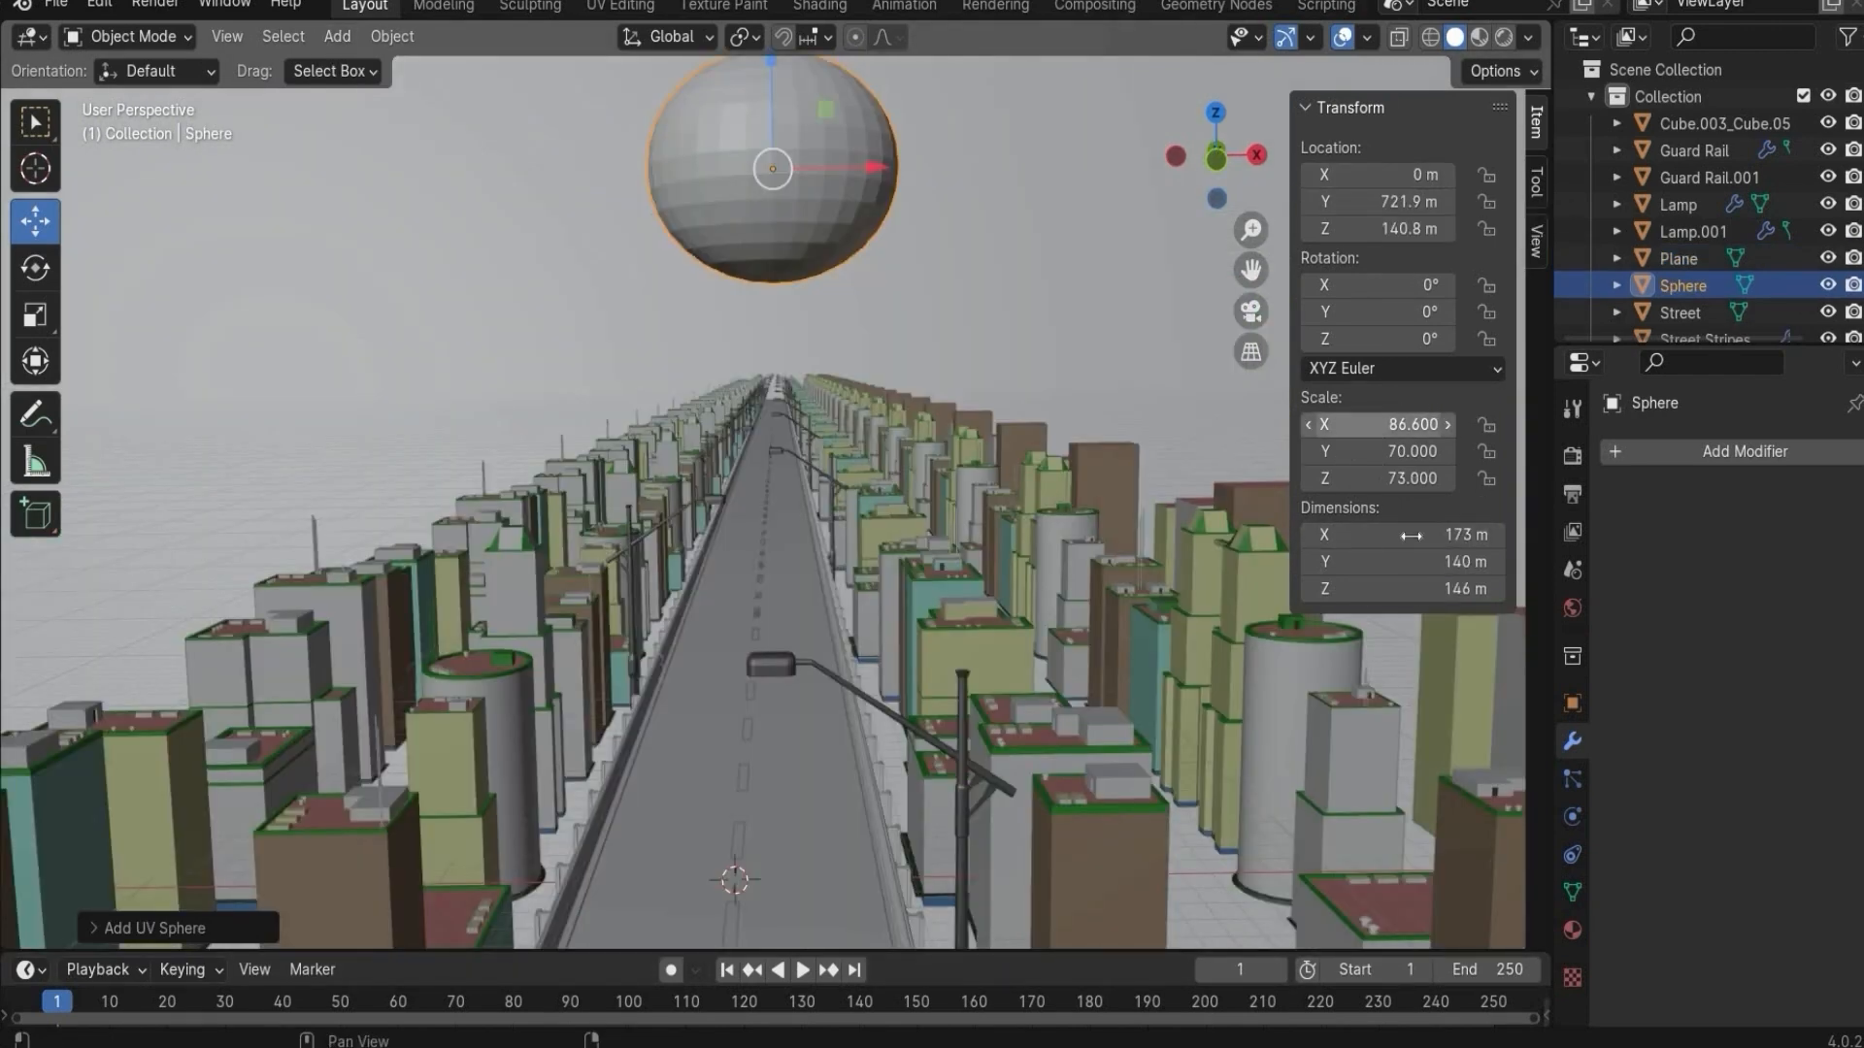
- Apply smooth shading to the sun sphere
{"action": "right_click", "coordinate": [746, 213]}
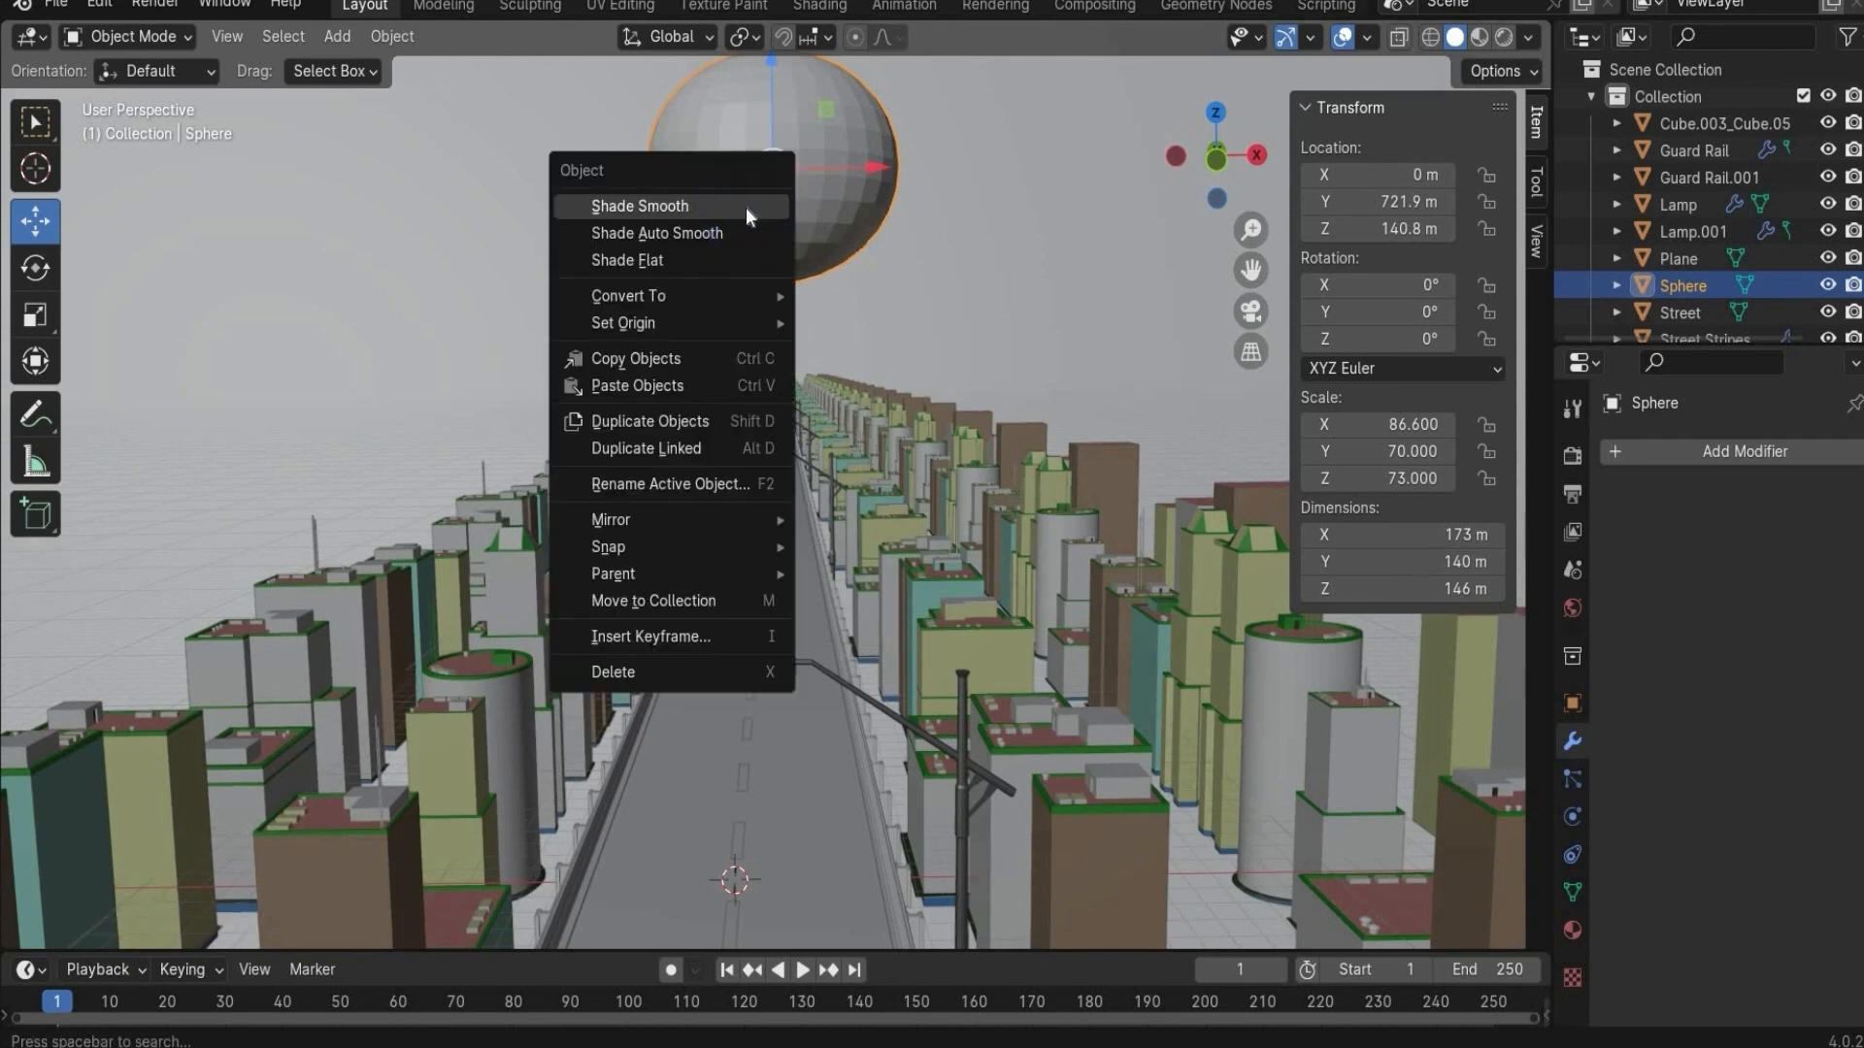
{"action": "left_click", "coordinate": [745, 207]}
{"action": "scroll", "coordinate": [725, 224], "scroll_direction": "down", "scroll_amount": 3}
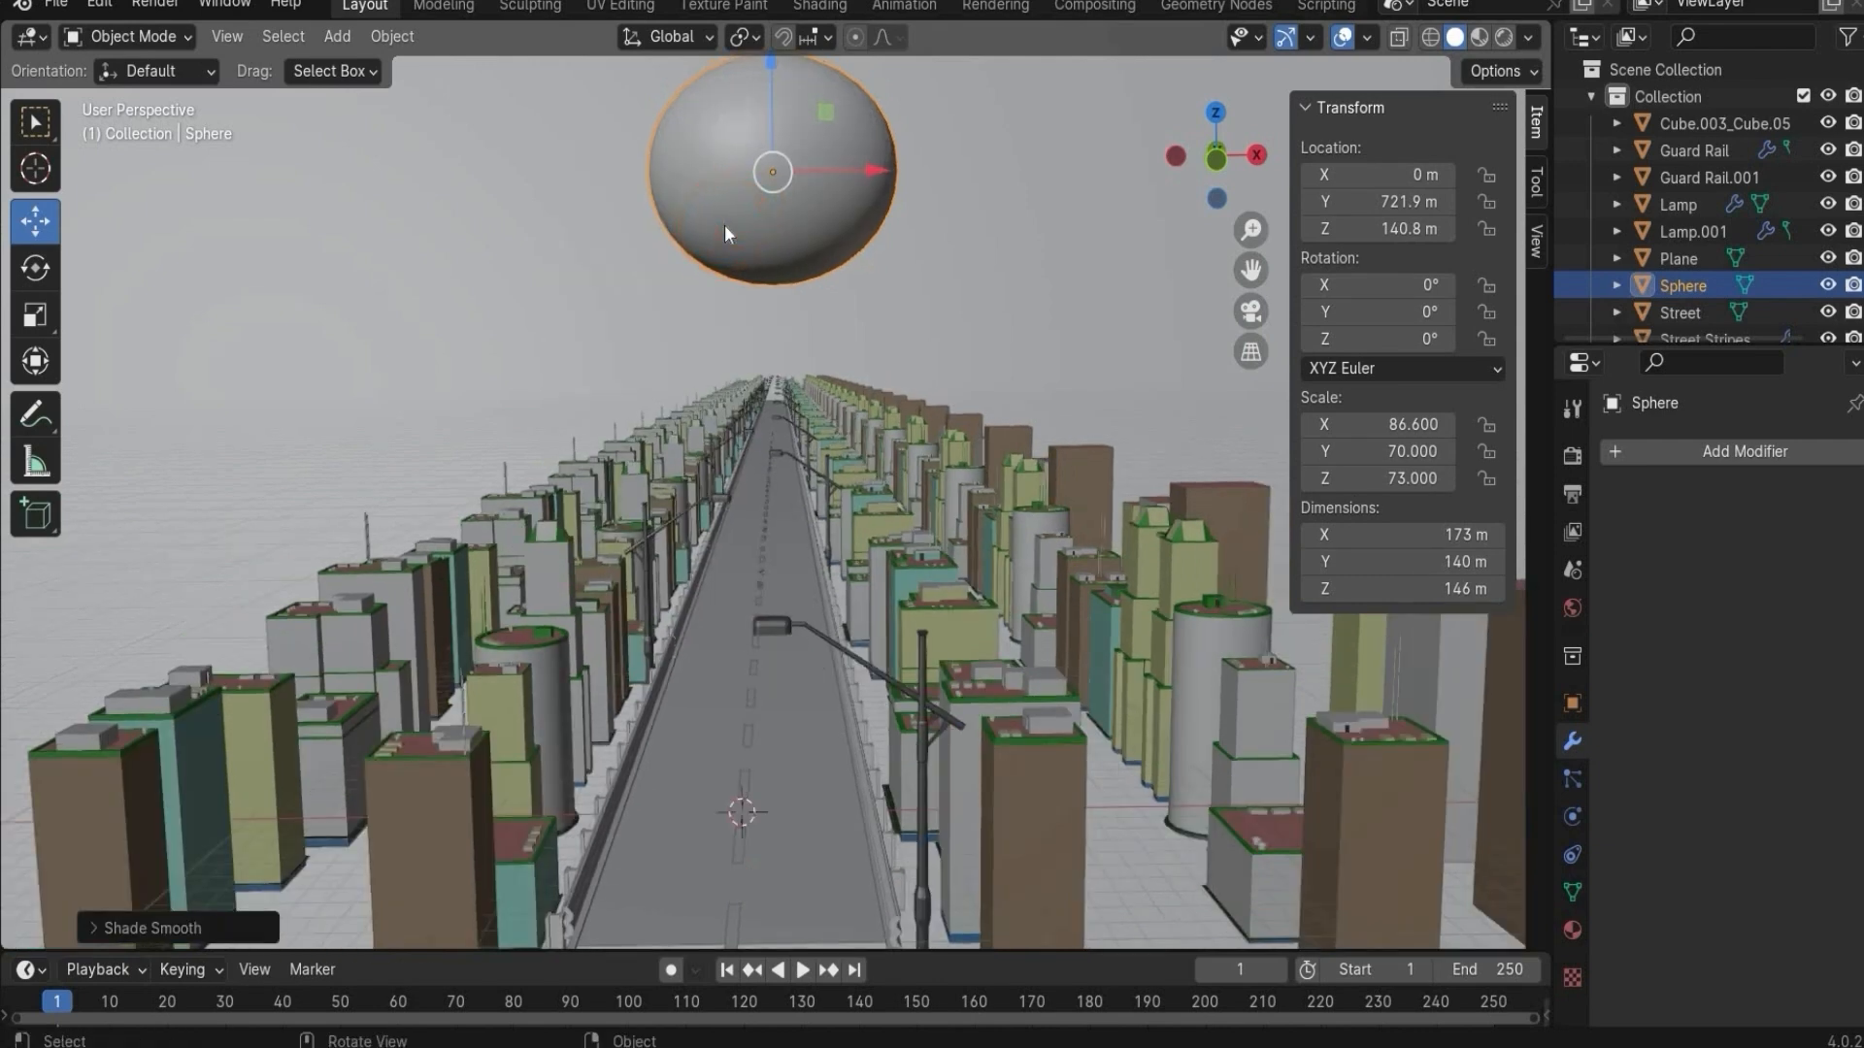
{"action": "scroll", "coordinate": [800, 198], "scroll_direction": "up", "scroll_amount": 1}
{"action": "left_click_drag", "start_coordinate": [1233, 124], "coordinate": [1229, 107]}
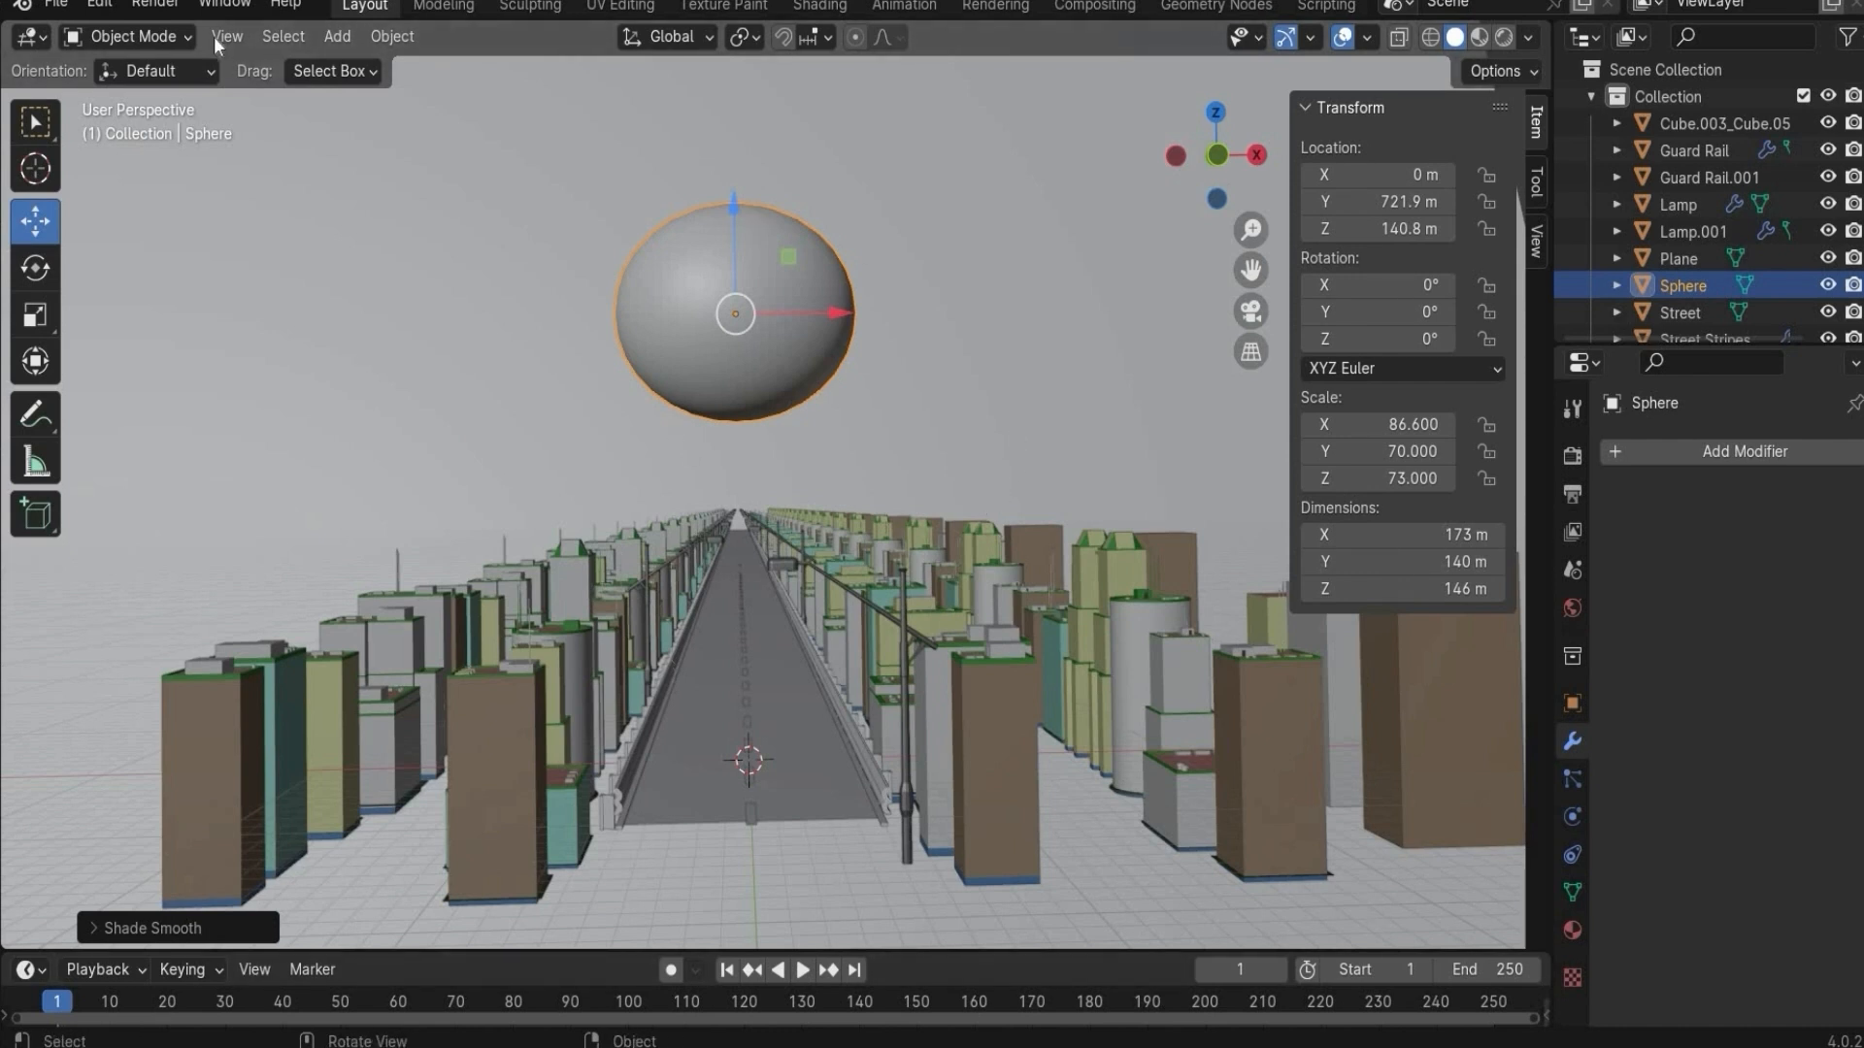
- Import the Sport car.fbx model from the Desktop as FBX
{"action": "left_click", "coordinate": [57, 8]}
{"action": "mouse_move", "coordinate": [155, 388]}
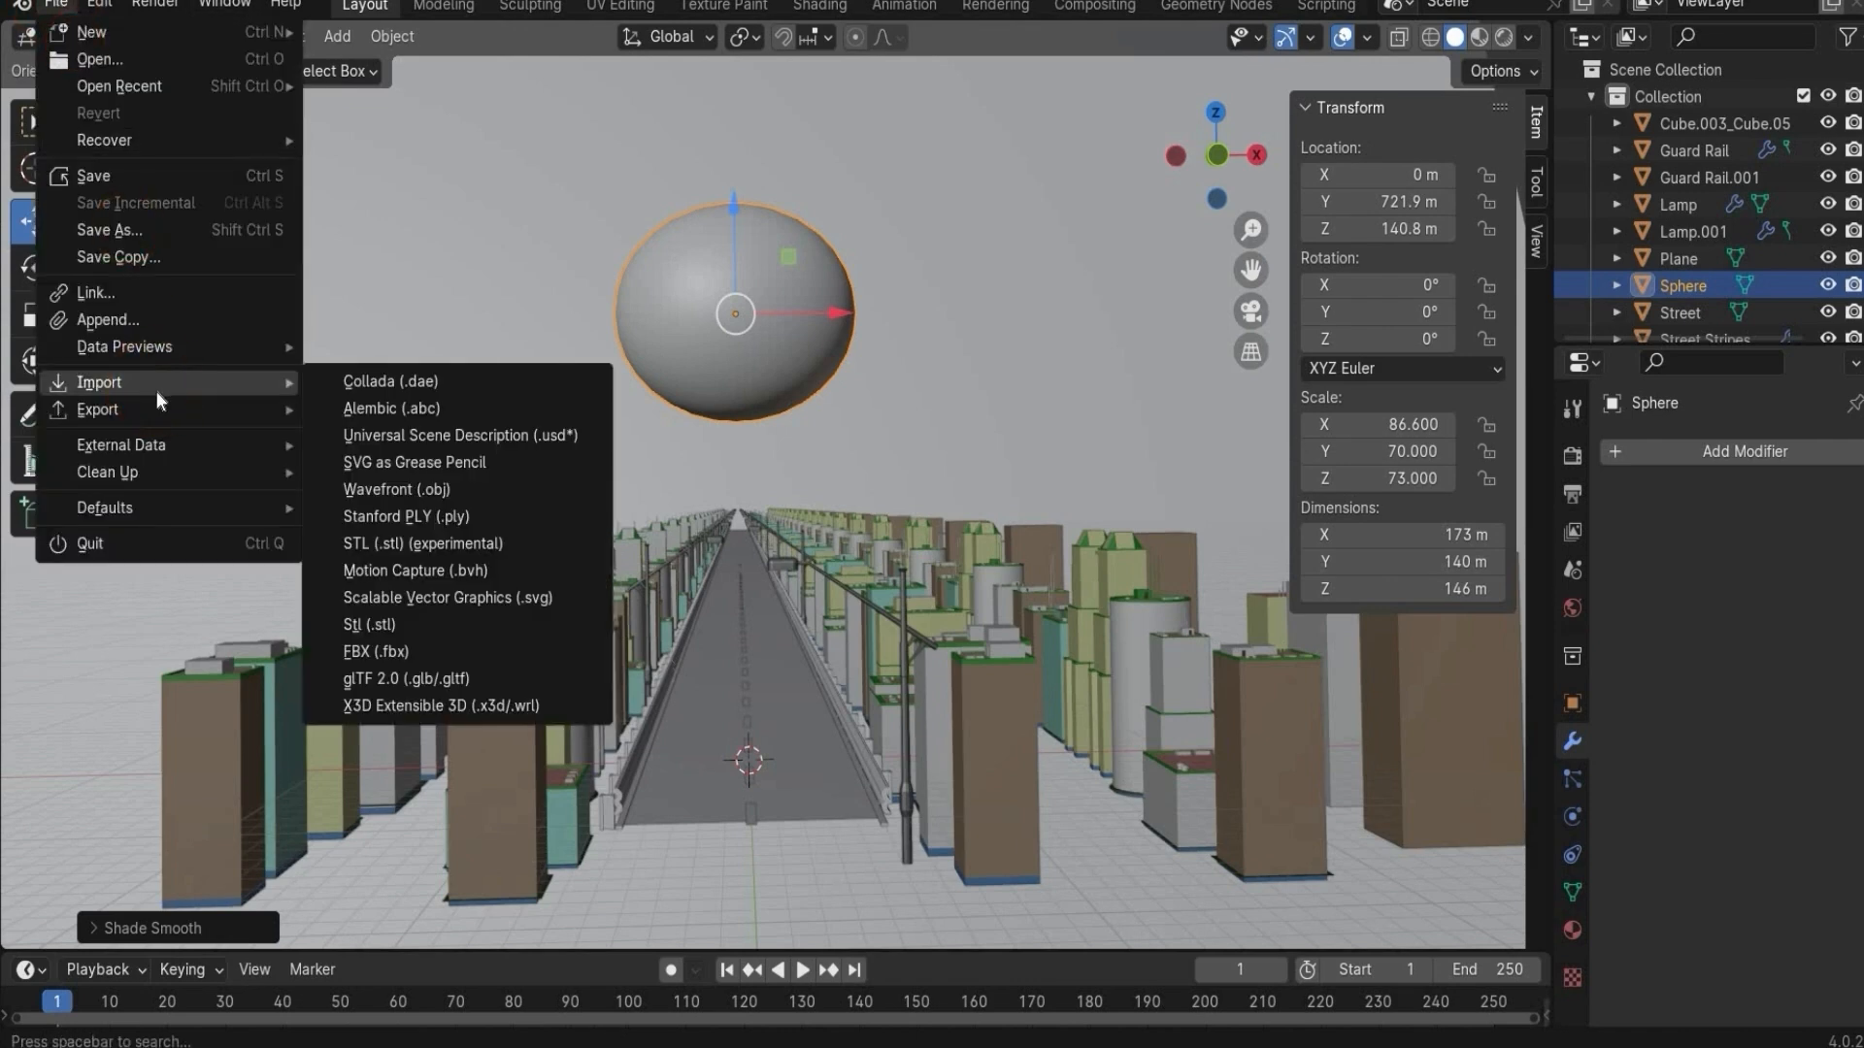
{"action": "left_click", "coordinate": [426, 646]}
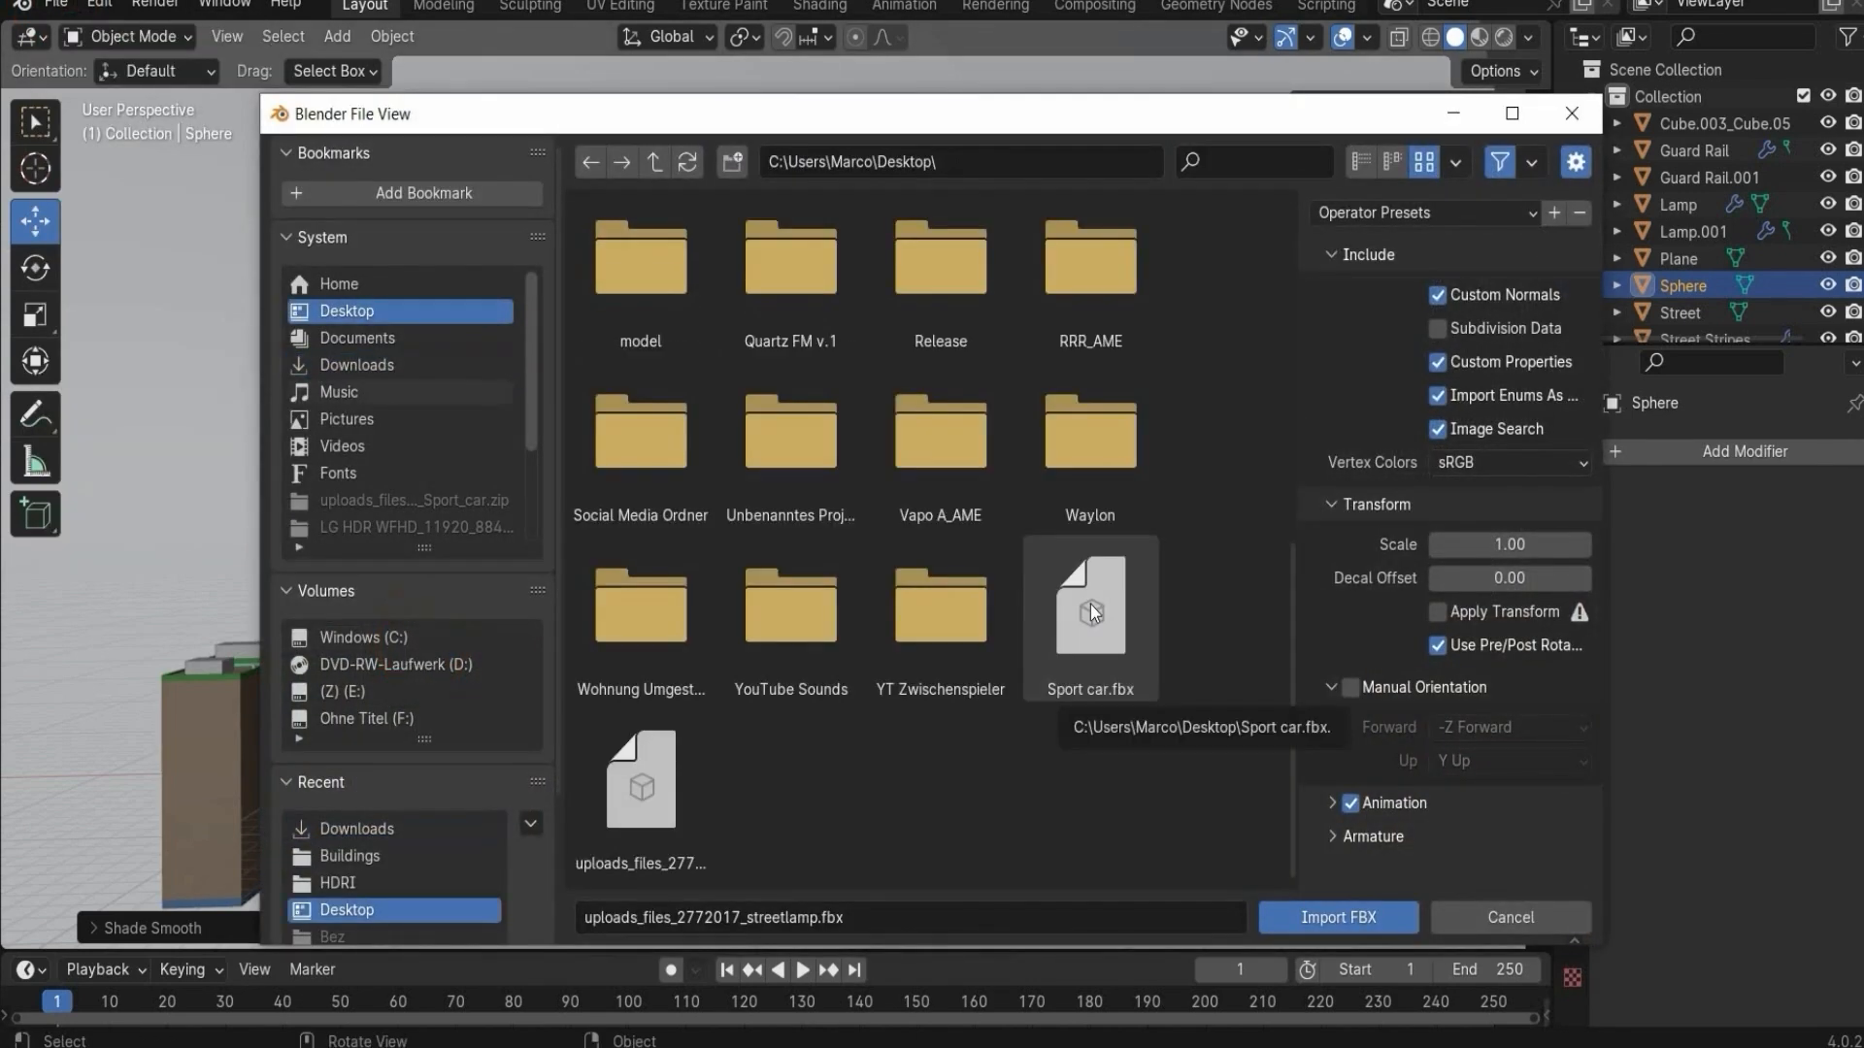
{"action": "double_click", "coordinate": [1091, 604]}
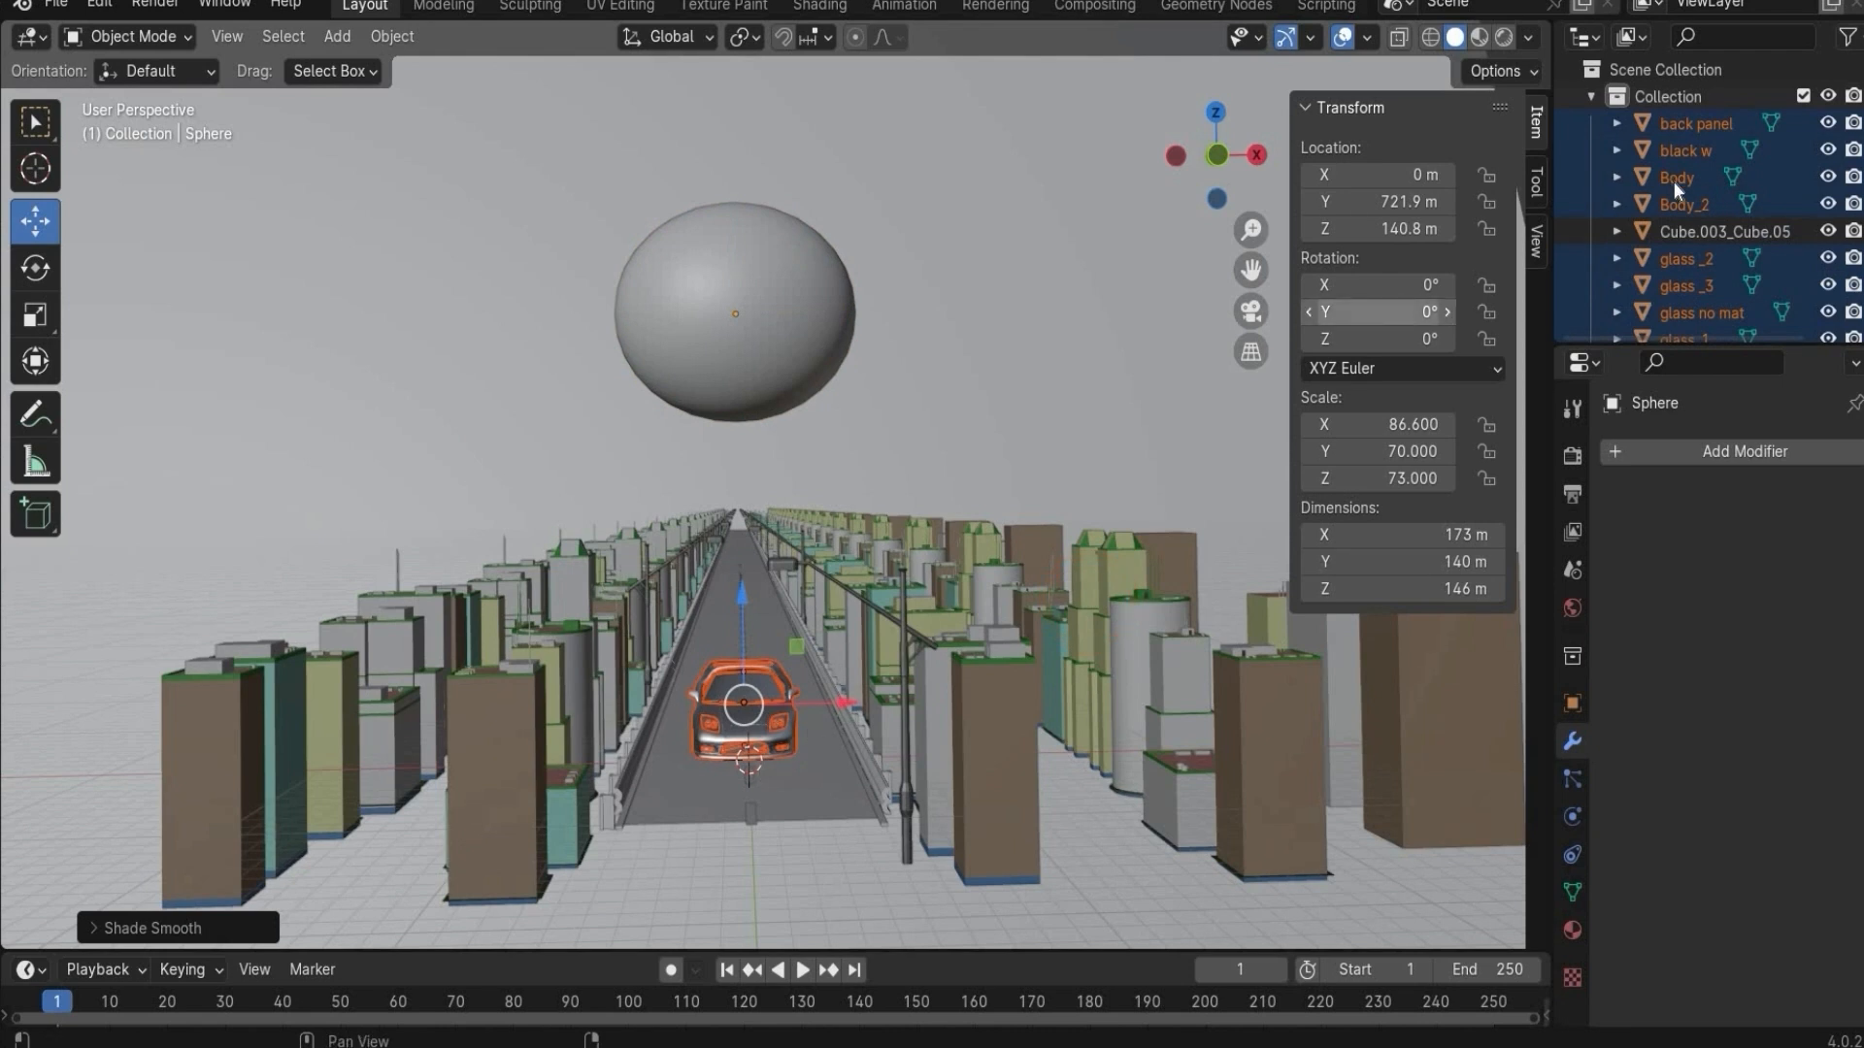
- Try to join the selected sports car parts into one object
{"action": "scroll", "coordinate": [1673, 182], "scroll_direction": "down", "scroll_amount": 5}
{"action": "middle_click_drag", "start_coordinate": [773, 881], "coordinate": [876, 839]}
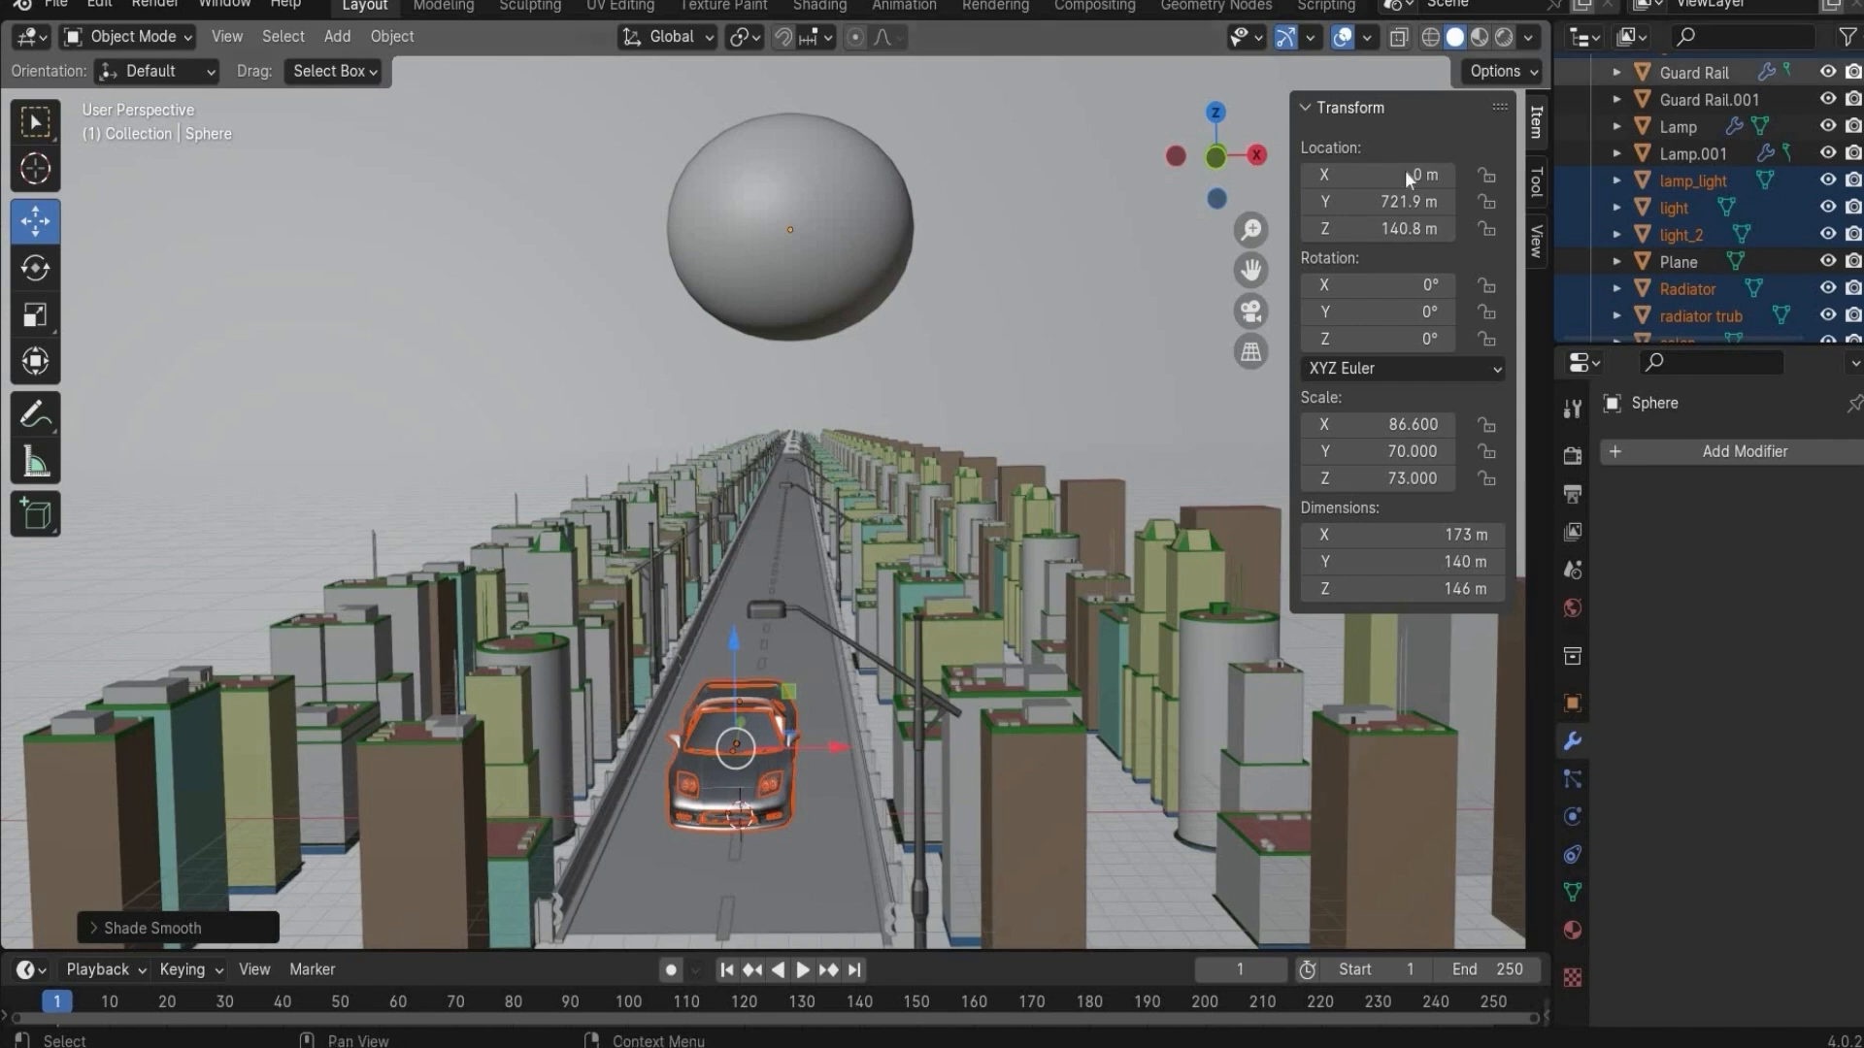
{"action": "right_click", "coordinate": [749, 754]}
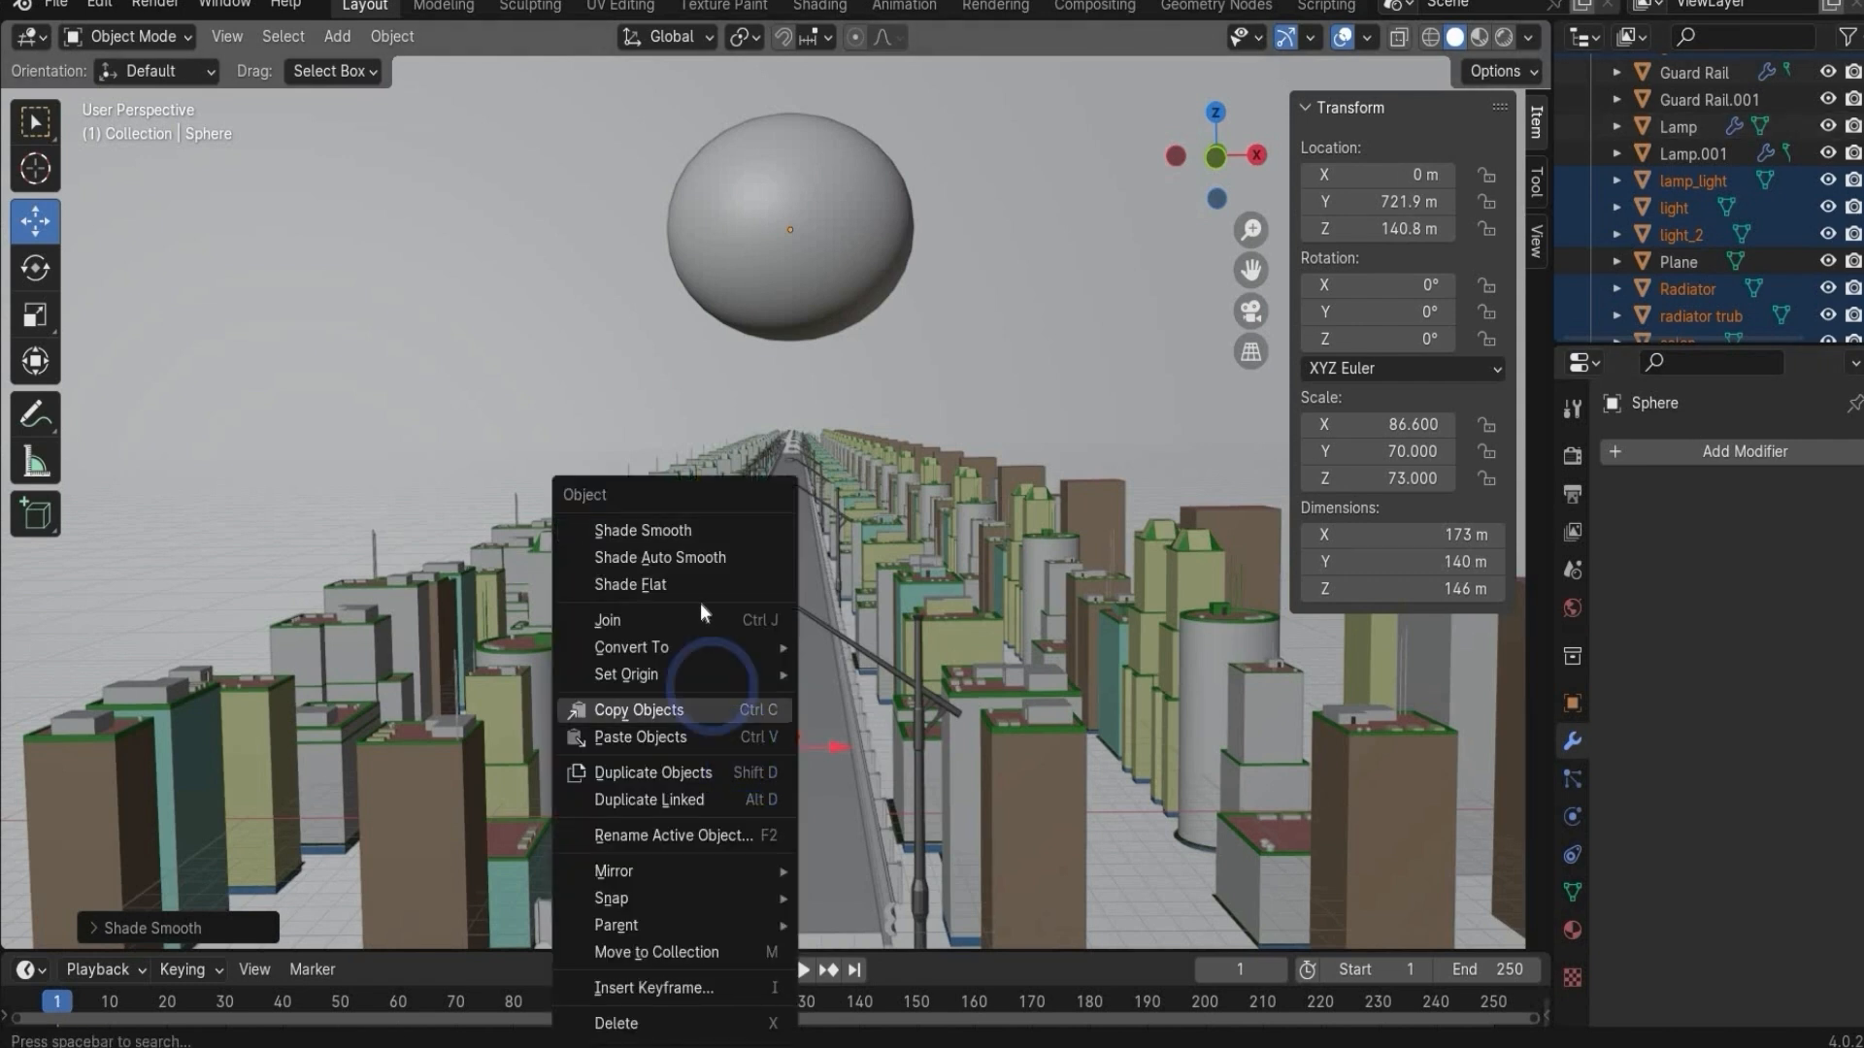
{"action": "left_click", "coordinate": [695, 619]}
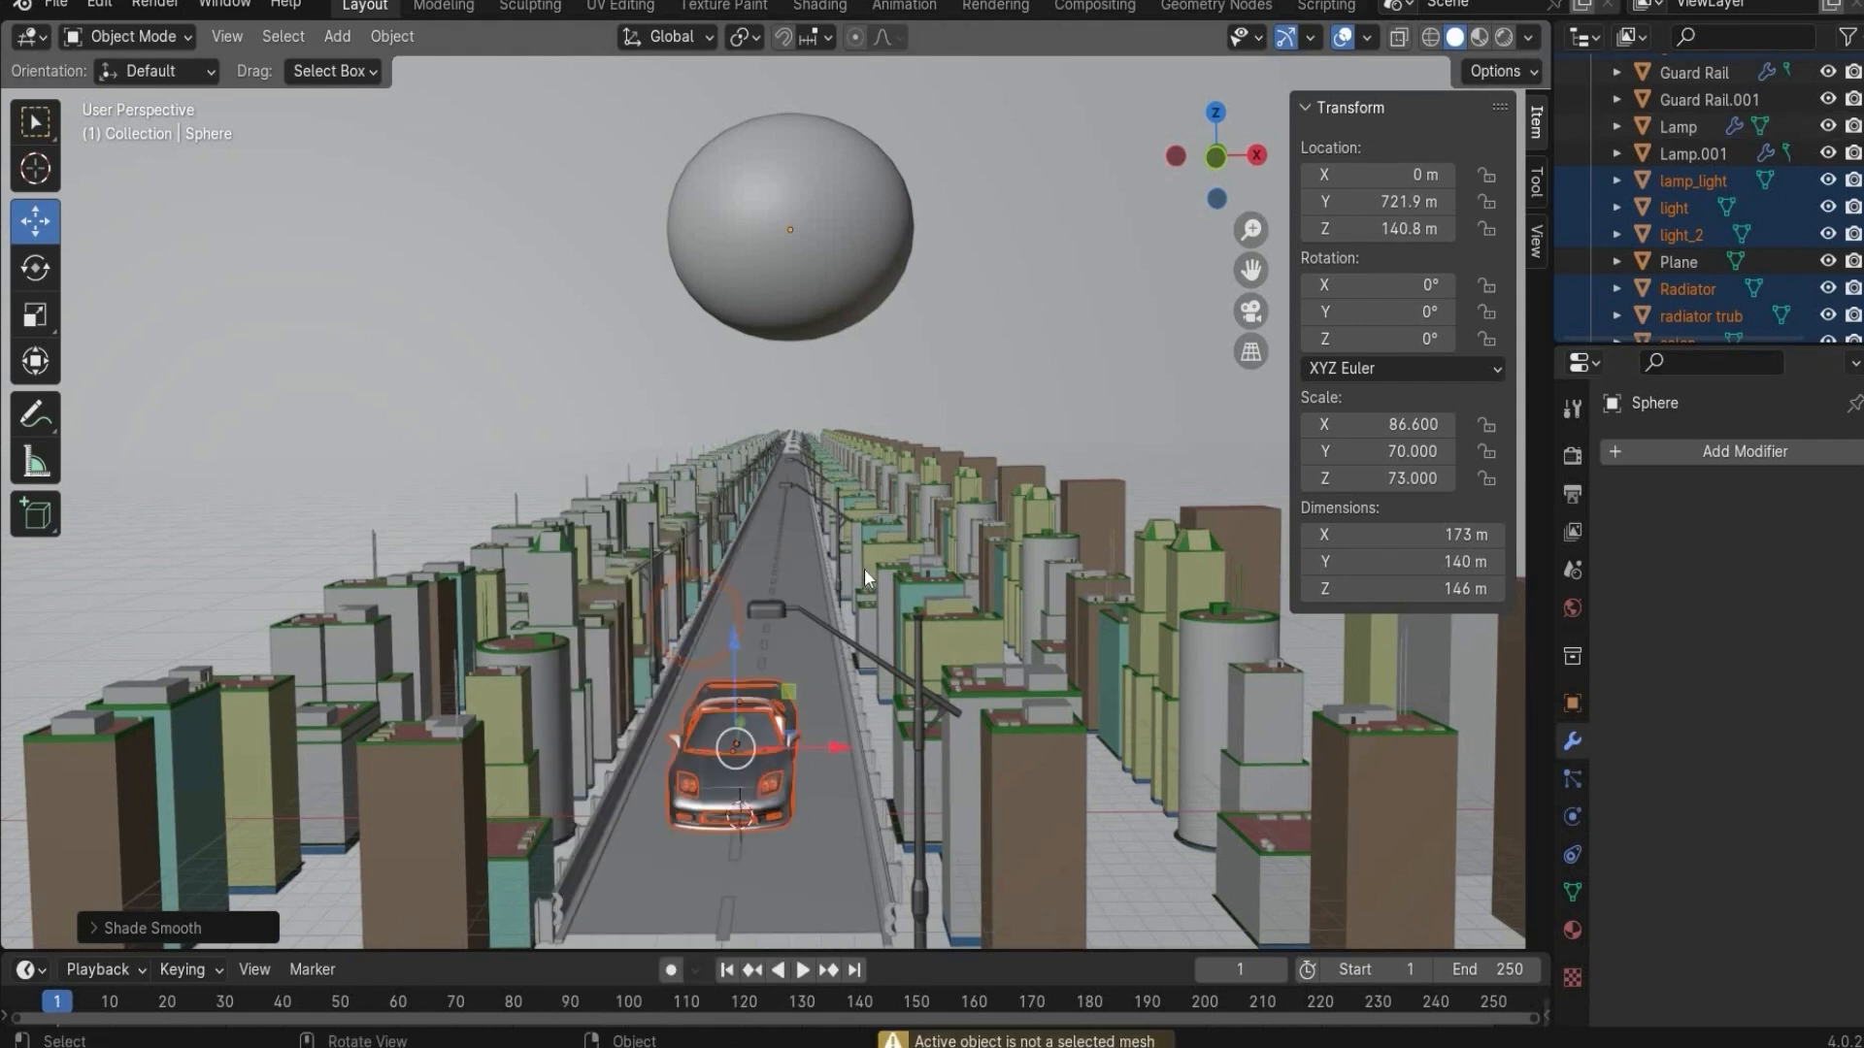
- Undo the sports car import and collapse the main collection's object list
{"action": "scroll", "coordinate": [1640, 291], "scroll_direction": "up", "scroll_amount": 8}
{"action": "left_click", "coordinate": [1594, 231]}
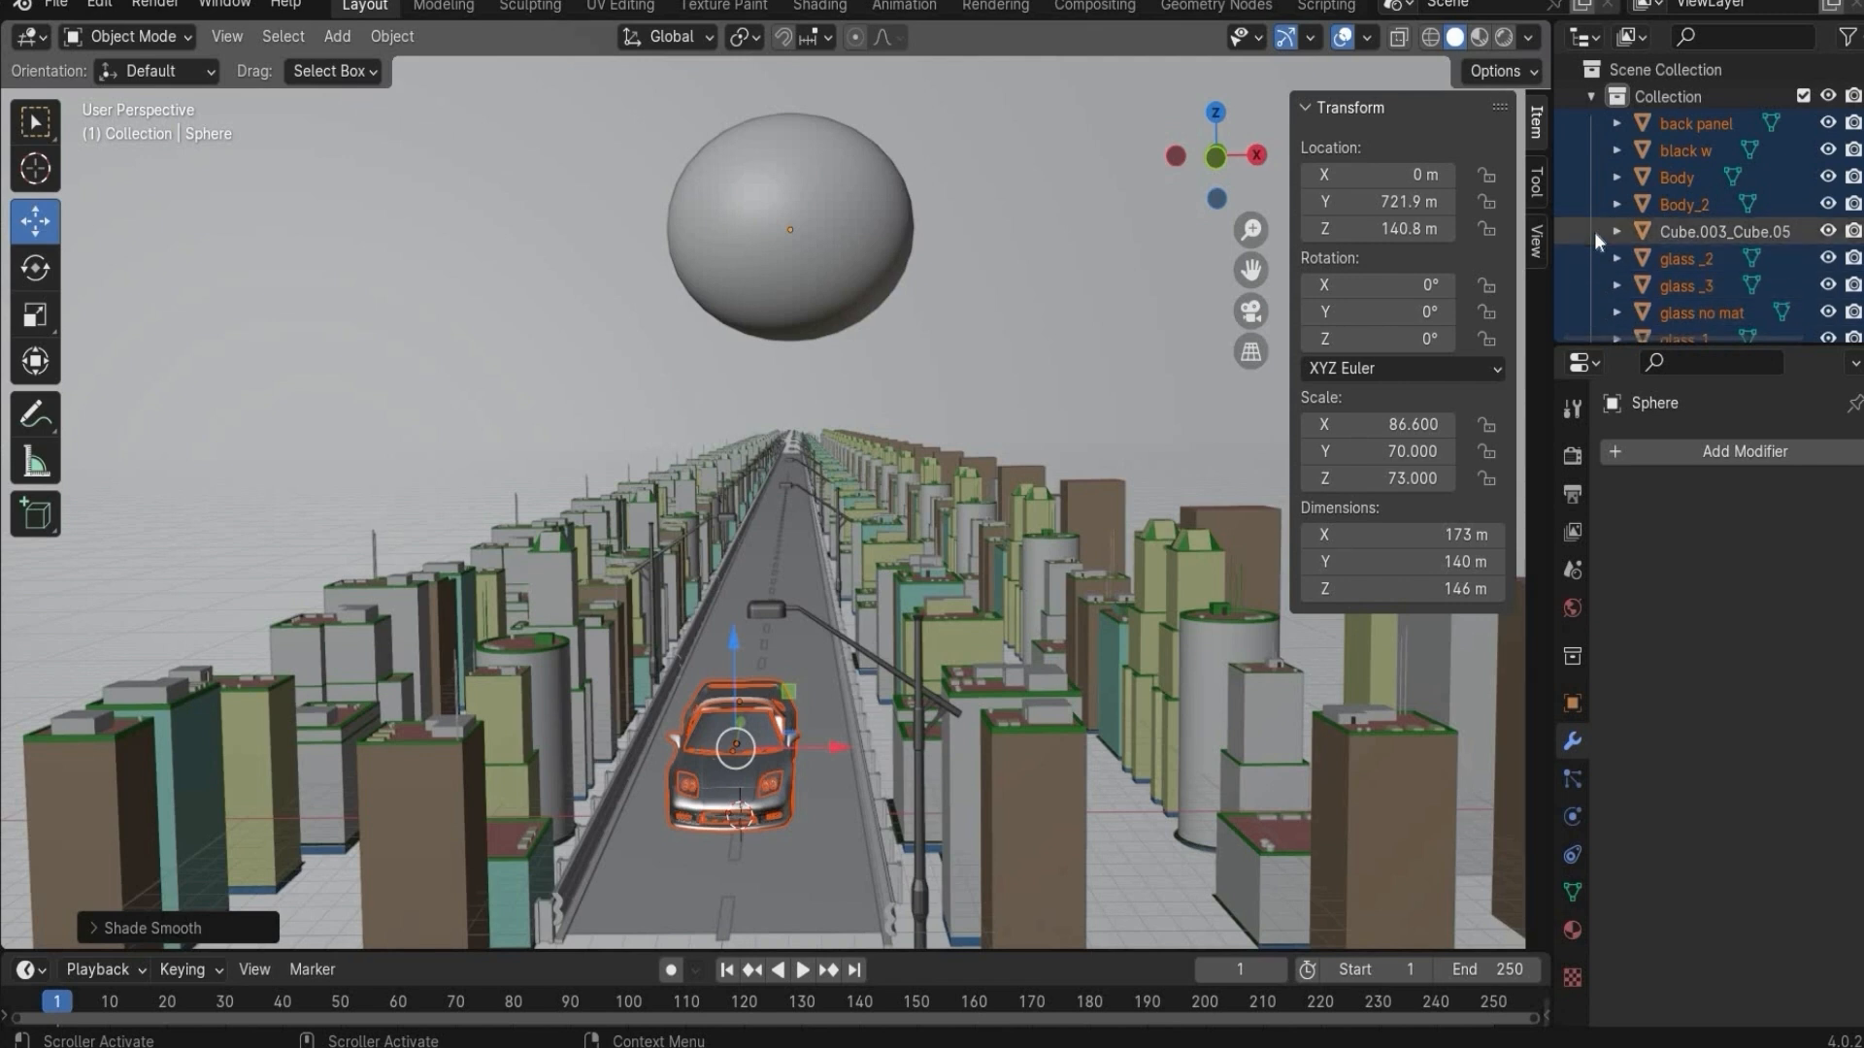
{"action": "right_click", "coordinate": [1593, 231]}
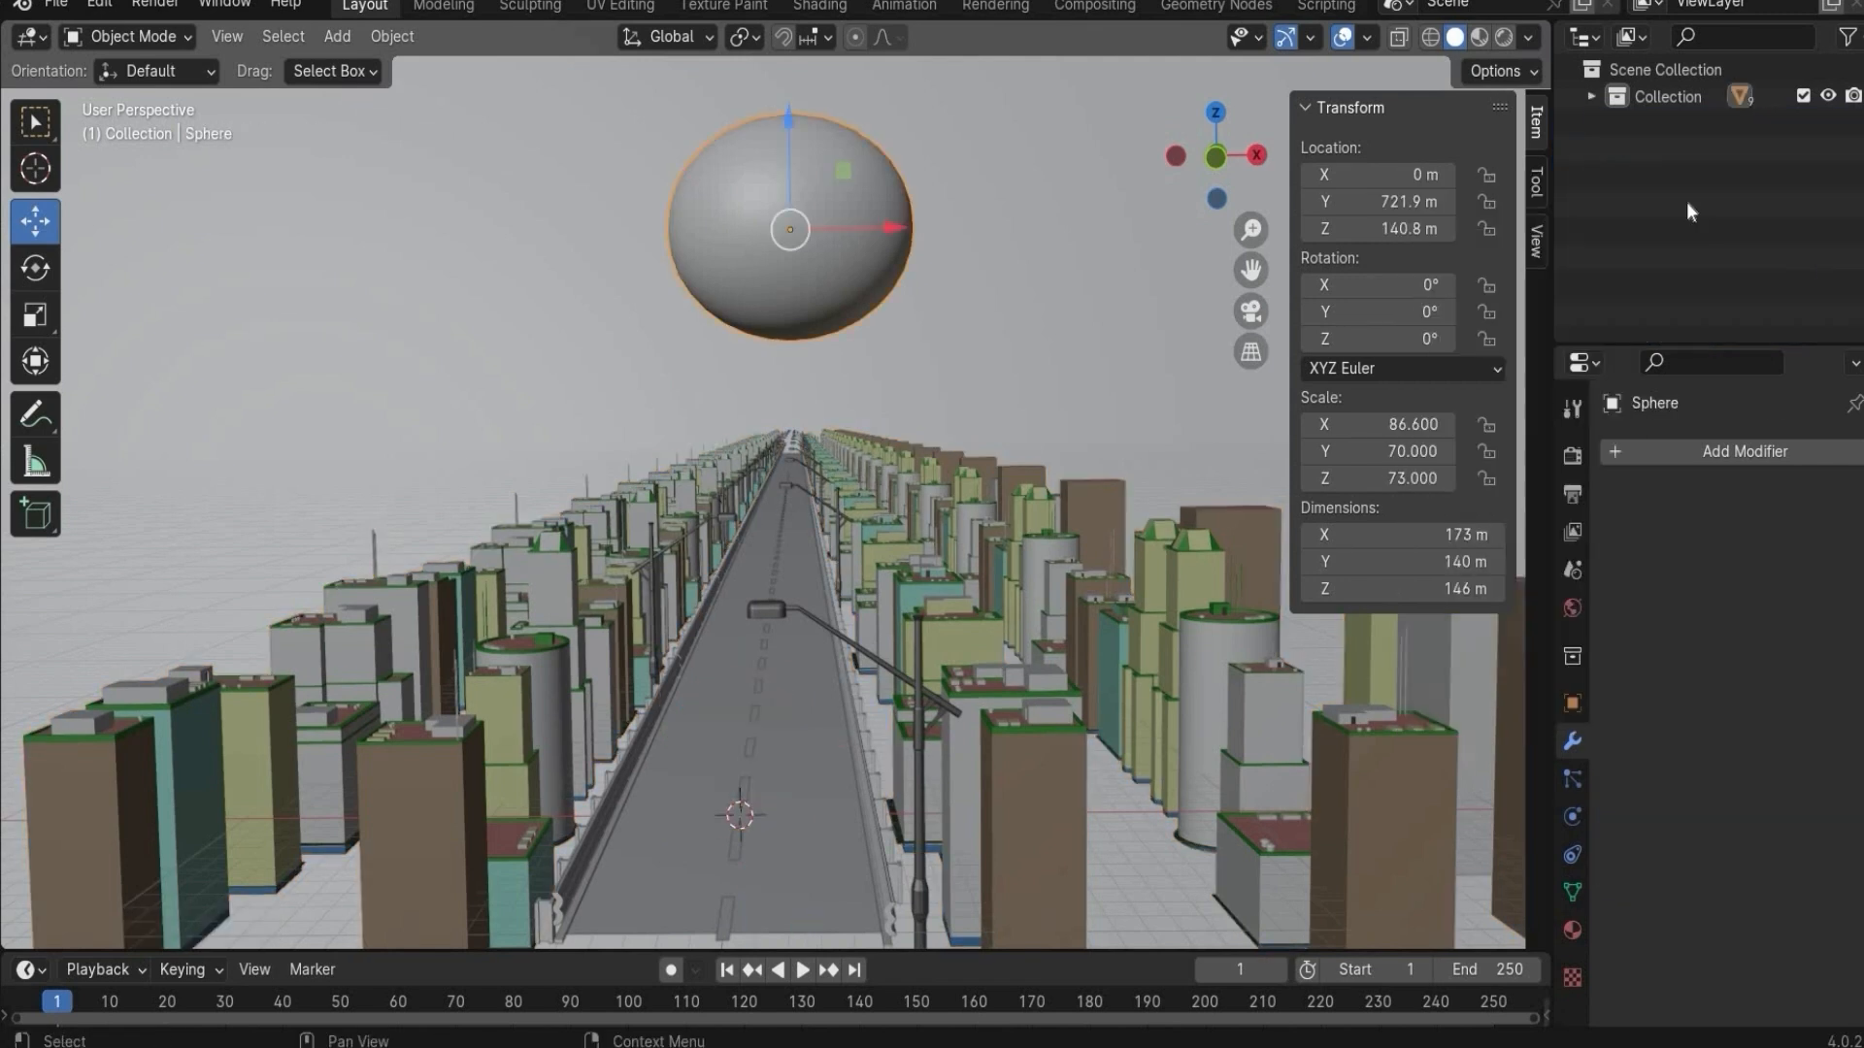
- Create a new collection in the scene and make it the active collection
{"action": "right_click", "coordinate": [1686, 213]}
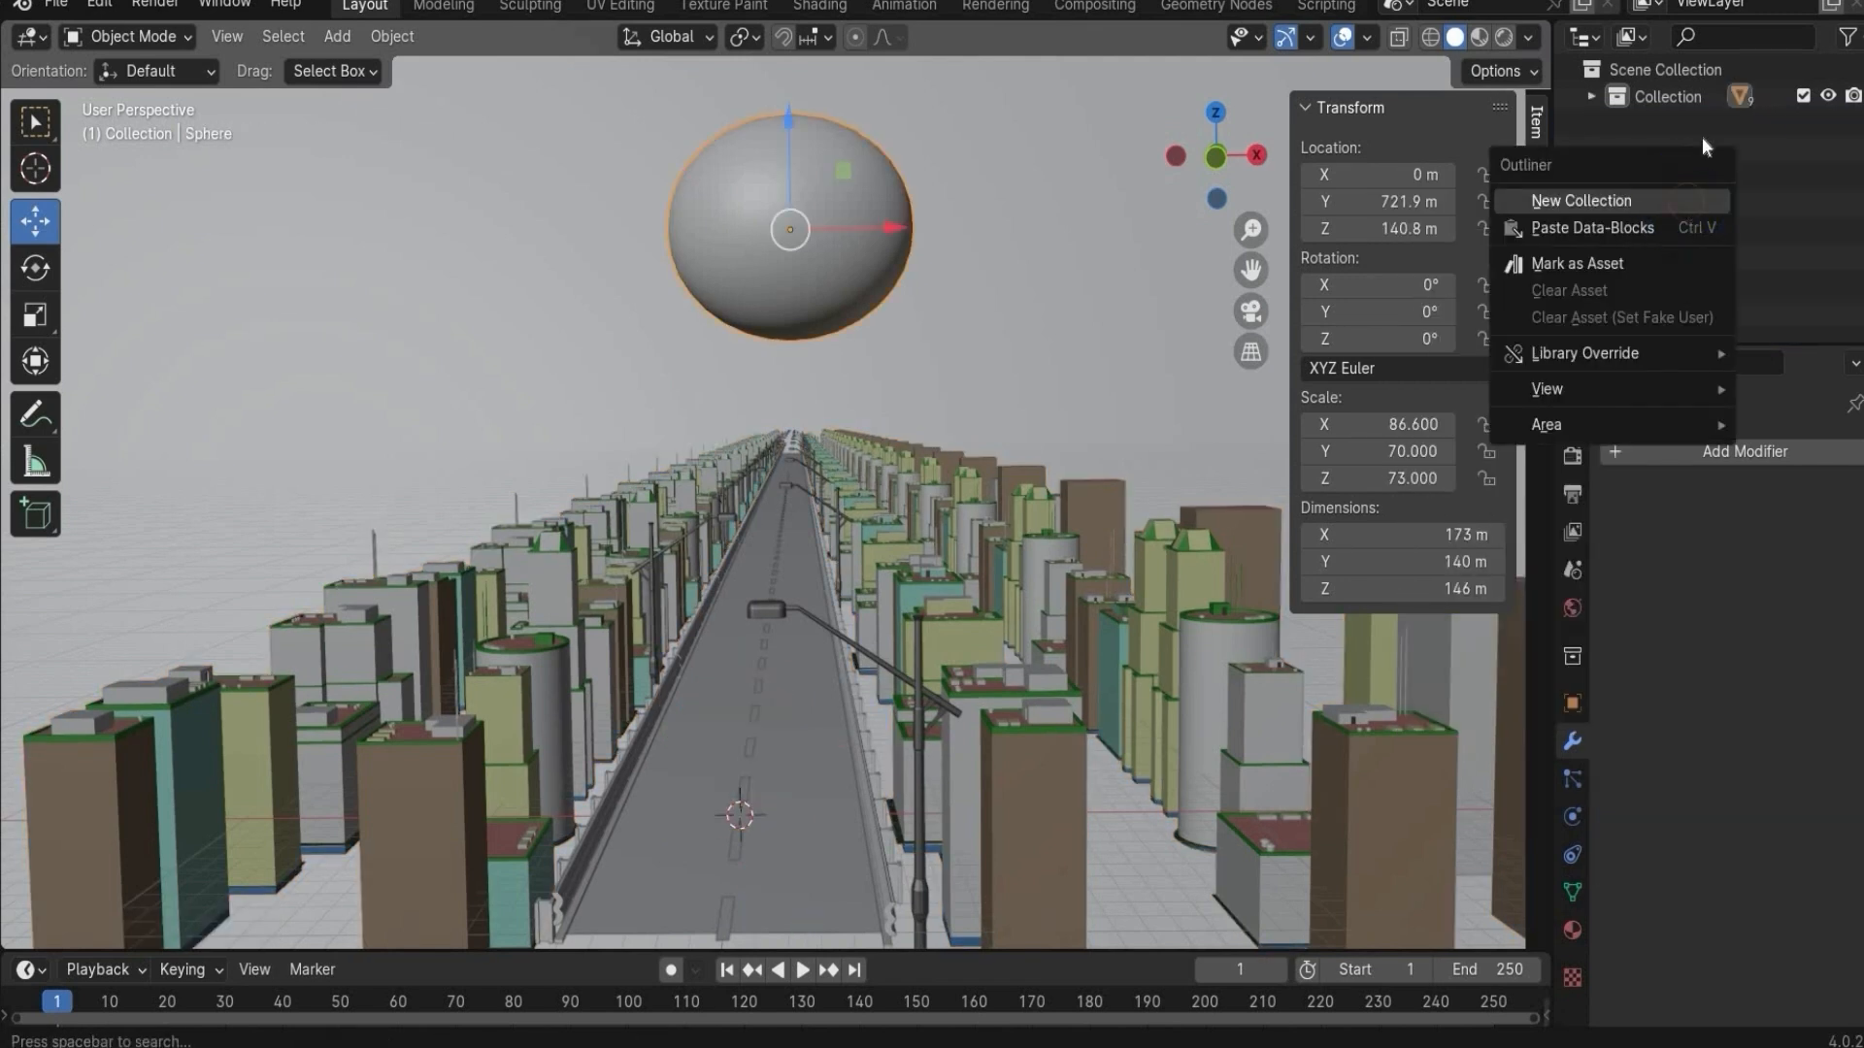
{"action": "left_click", "coordinate": [1685, 201]}
{"action": "left_click", "coordinate": [1694, 122]}
{"action": "left_click", "coordinate": [352, 84]}
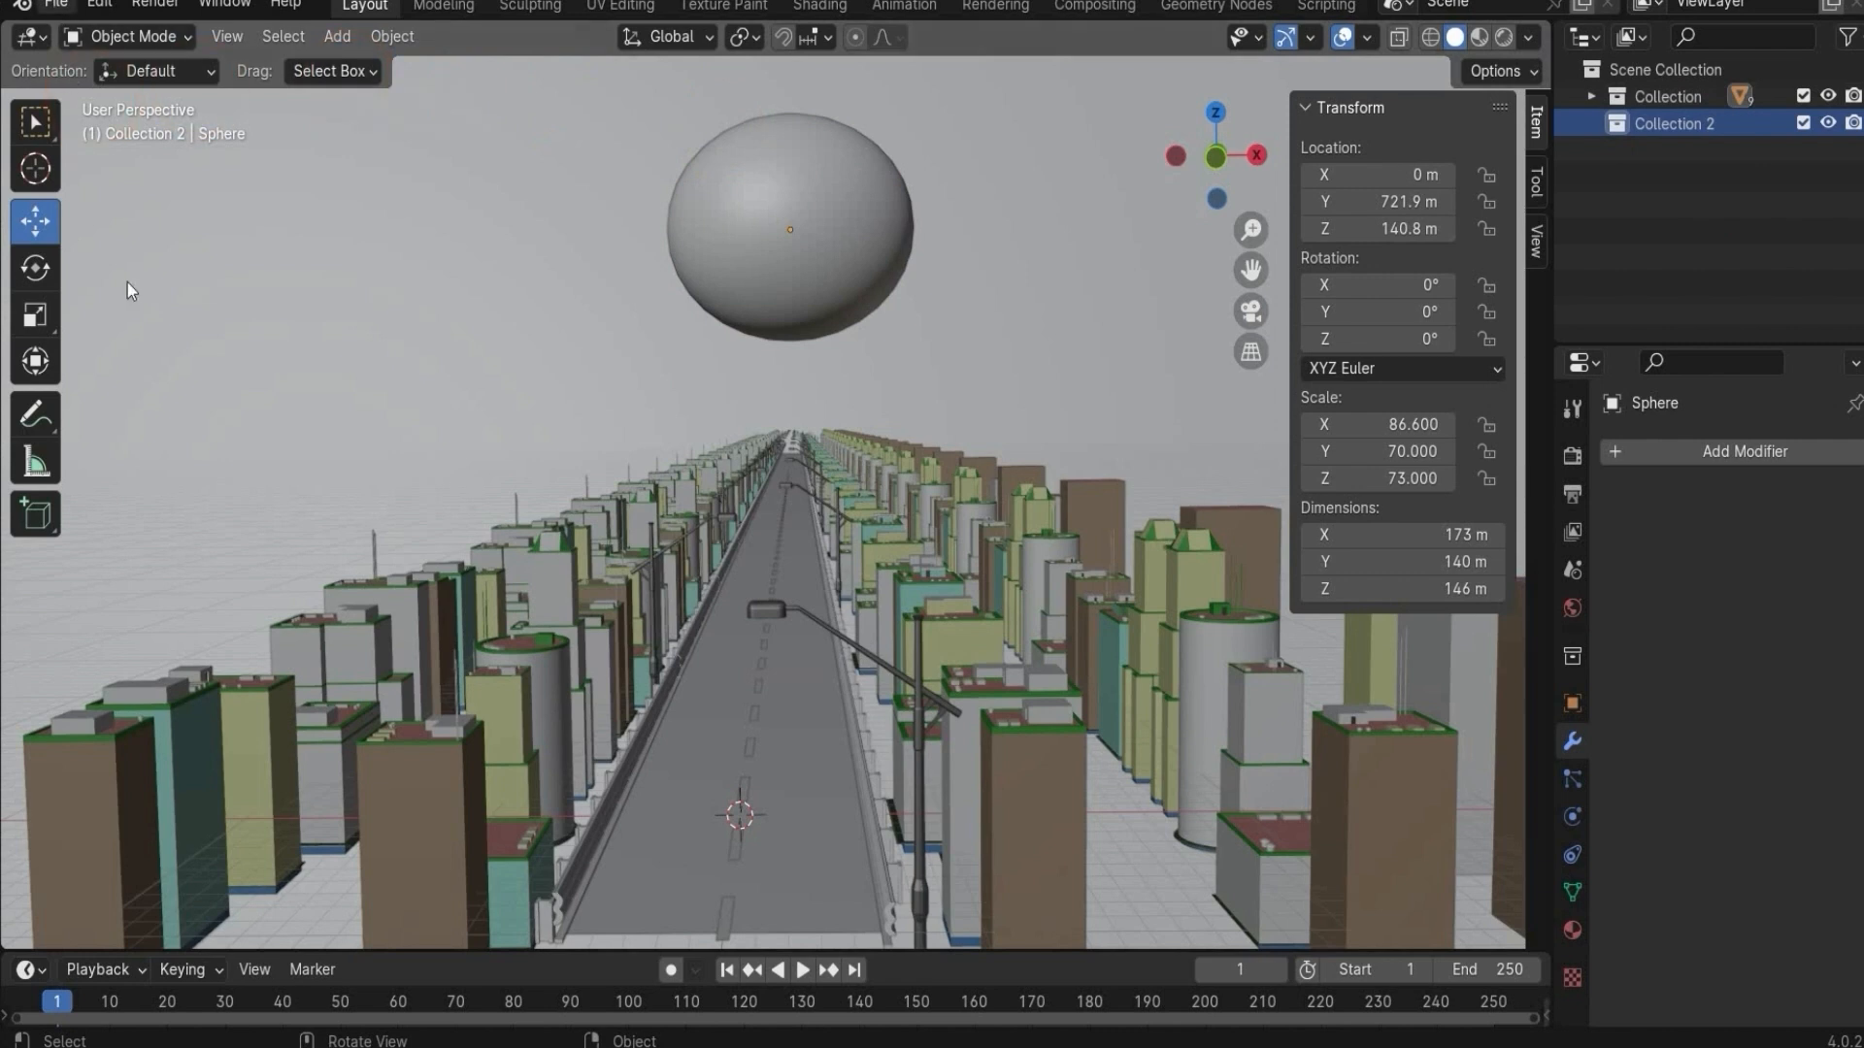
- Import the sports car FBX model into the new, empty collection
{"action": "left_click", "coordinate": [56, 10]}
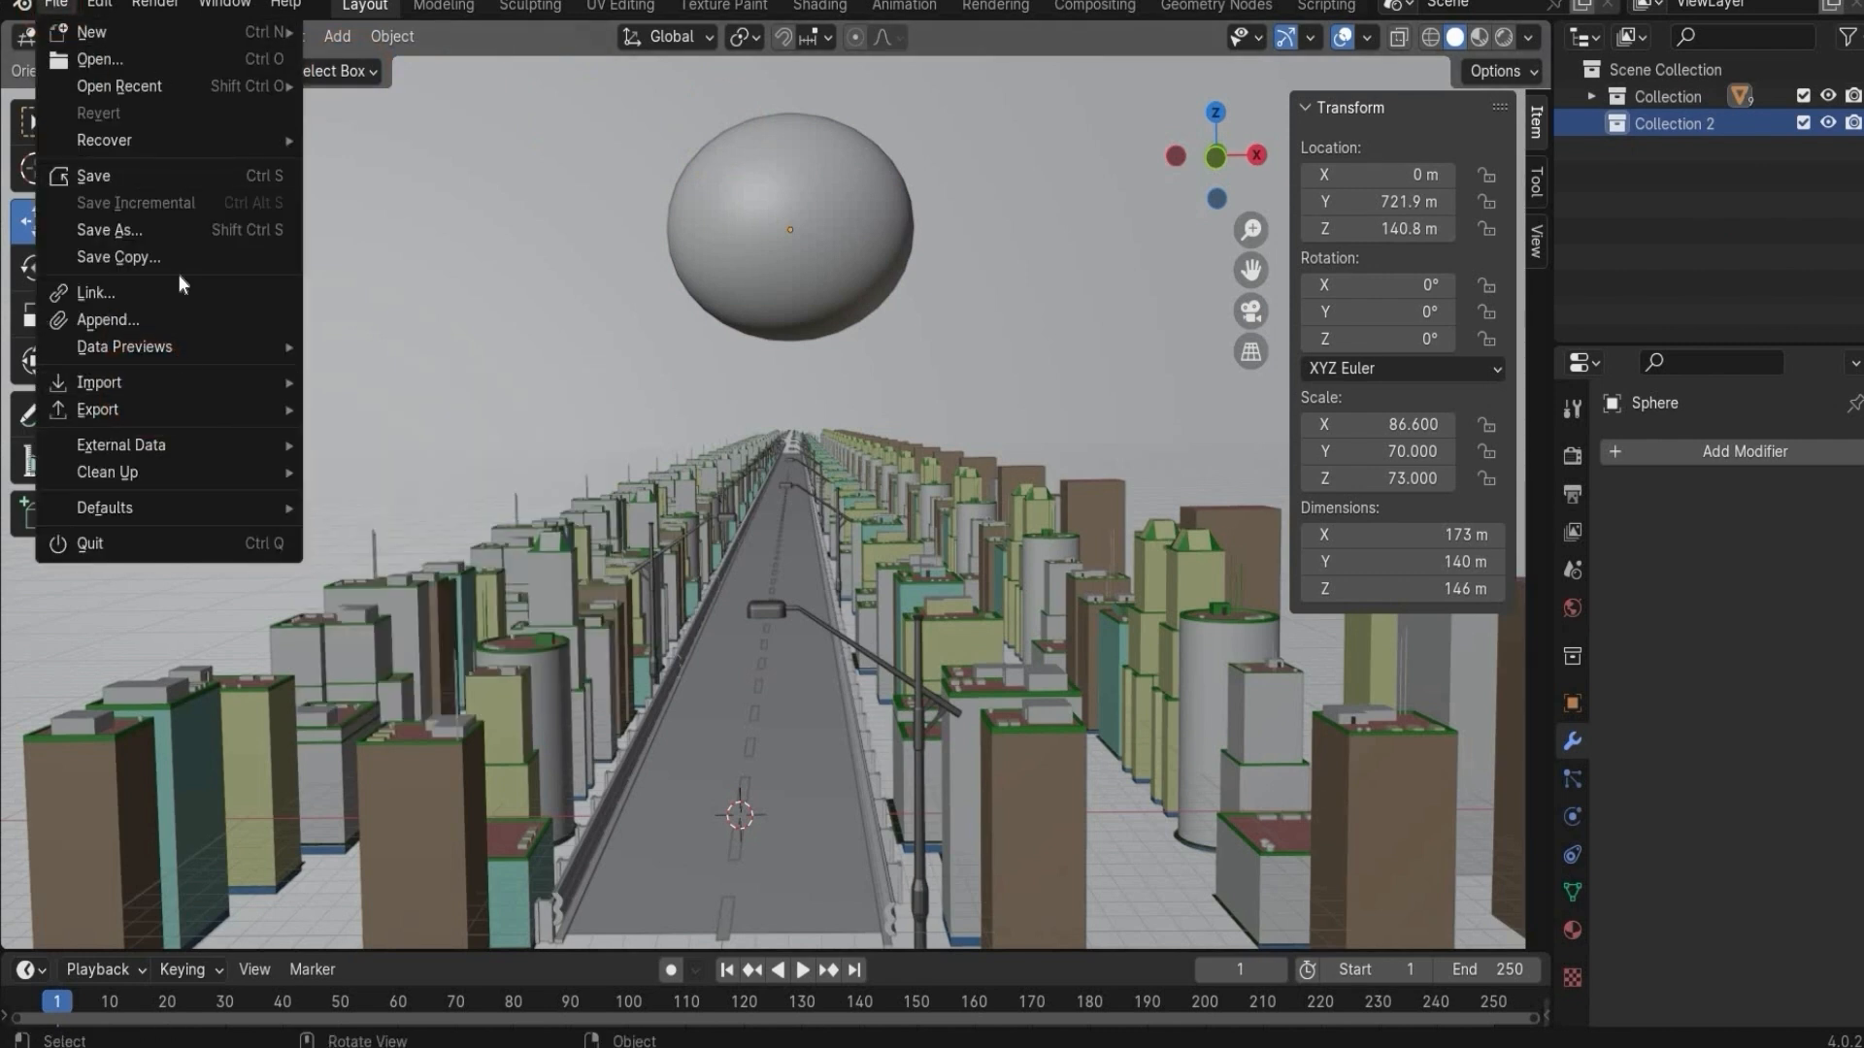
{"action": "mouse_move", "coordinate": [182, 383]}
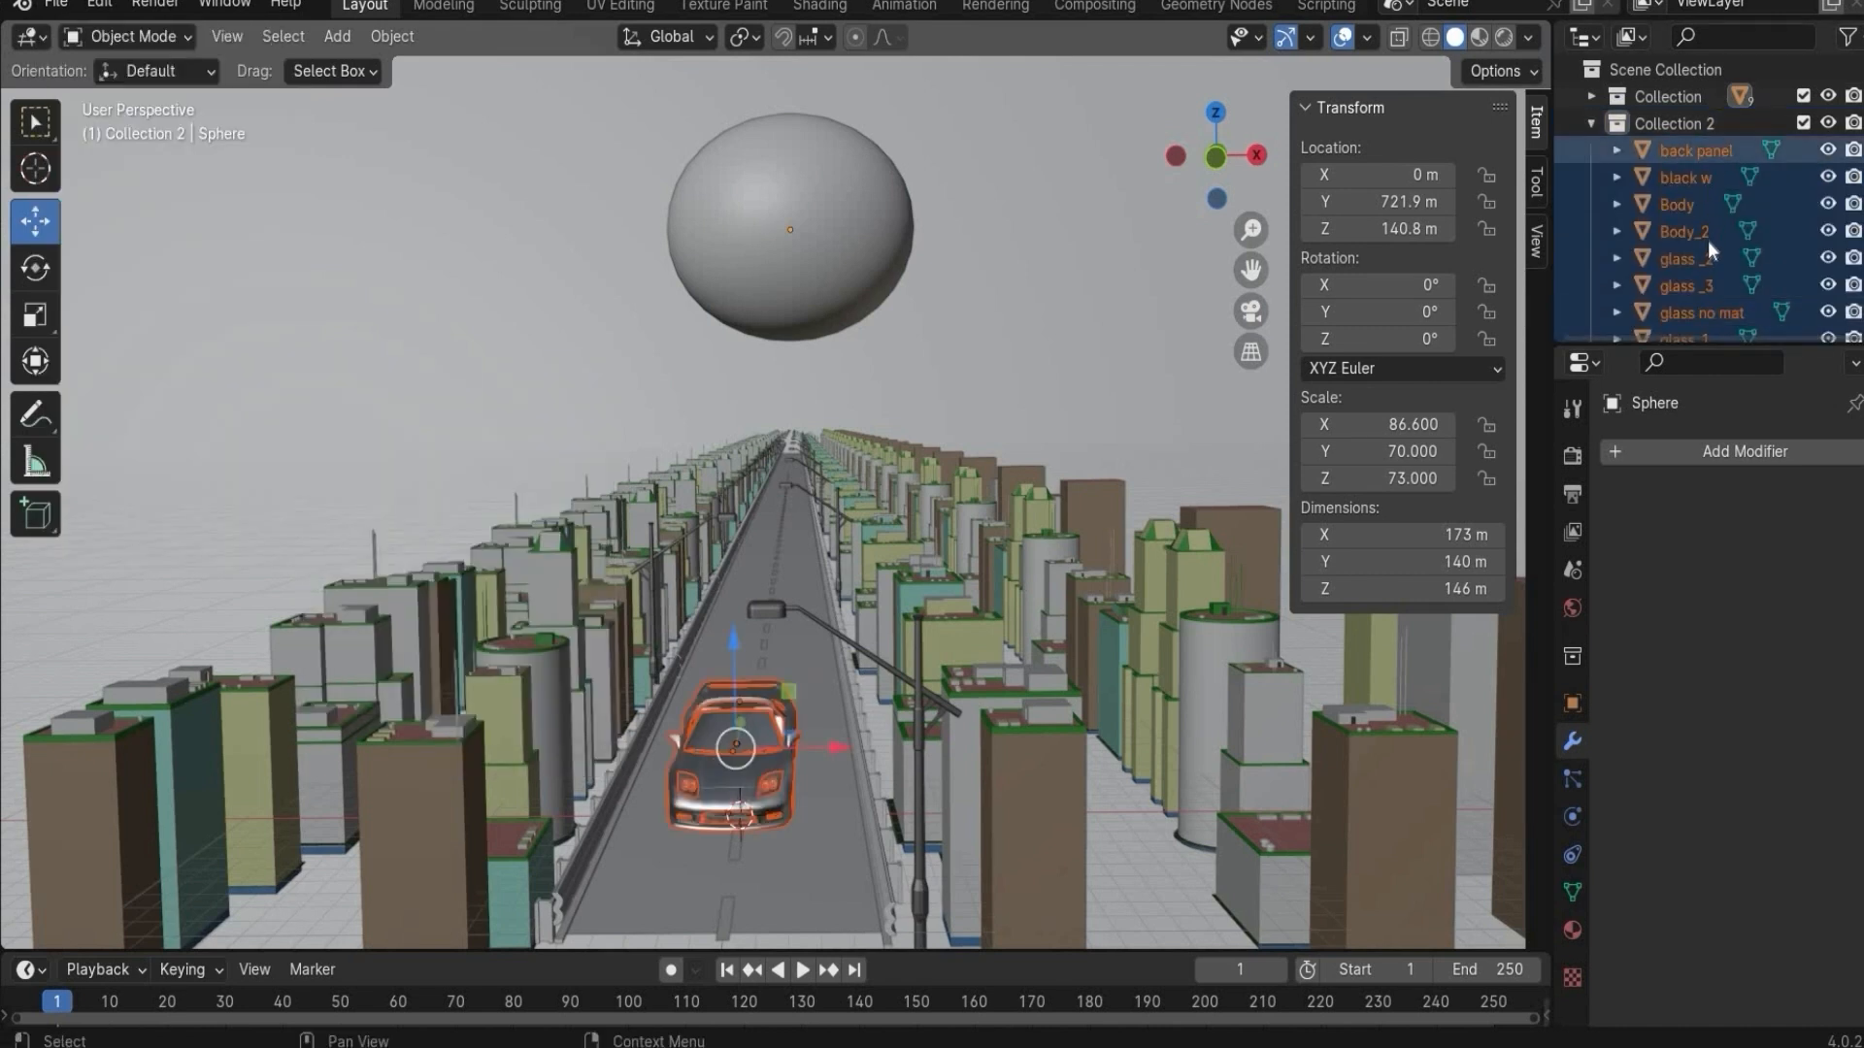
{"action": "scroll", "coordinate": [1708, 241], "scroll_direction": "down", "scroll_amount": 3}
{"action": "scroll", "coordinate": [1701, 258], "scroll_direction": "up", "scroll_amount": 3}
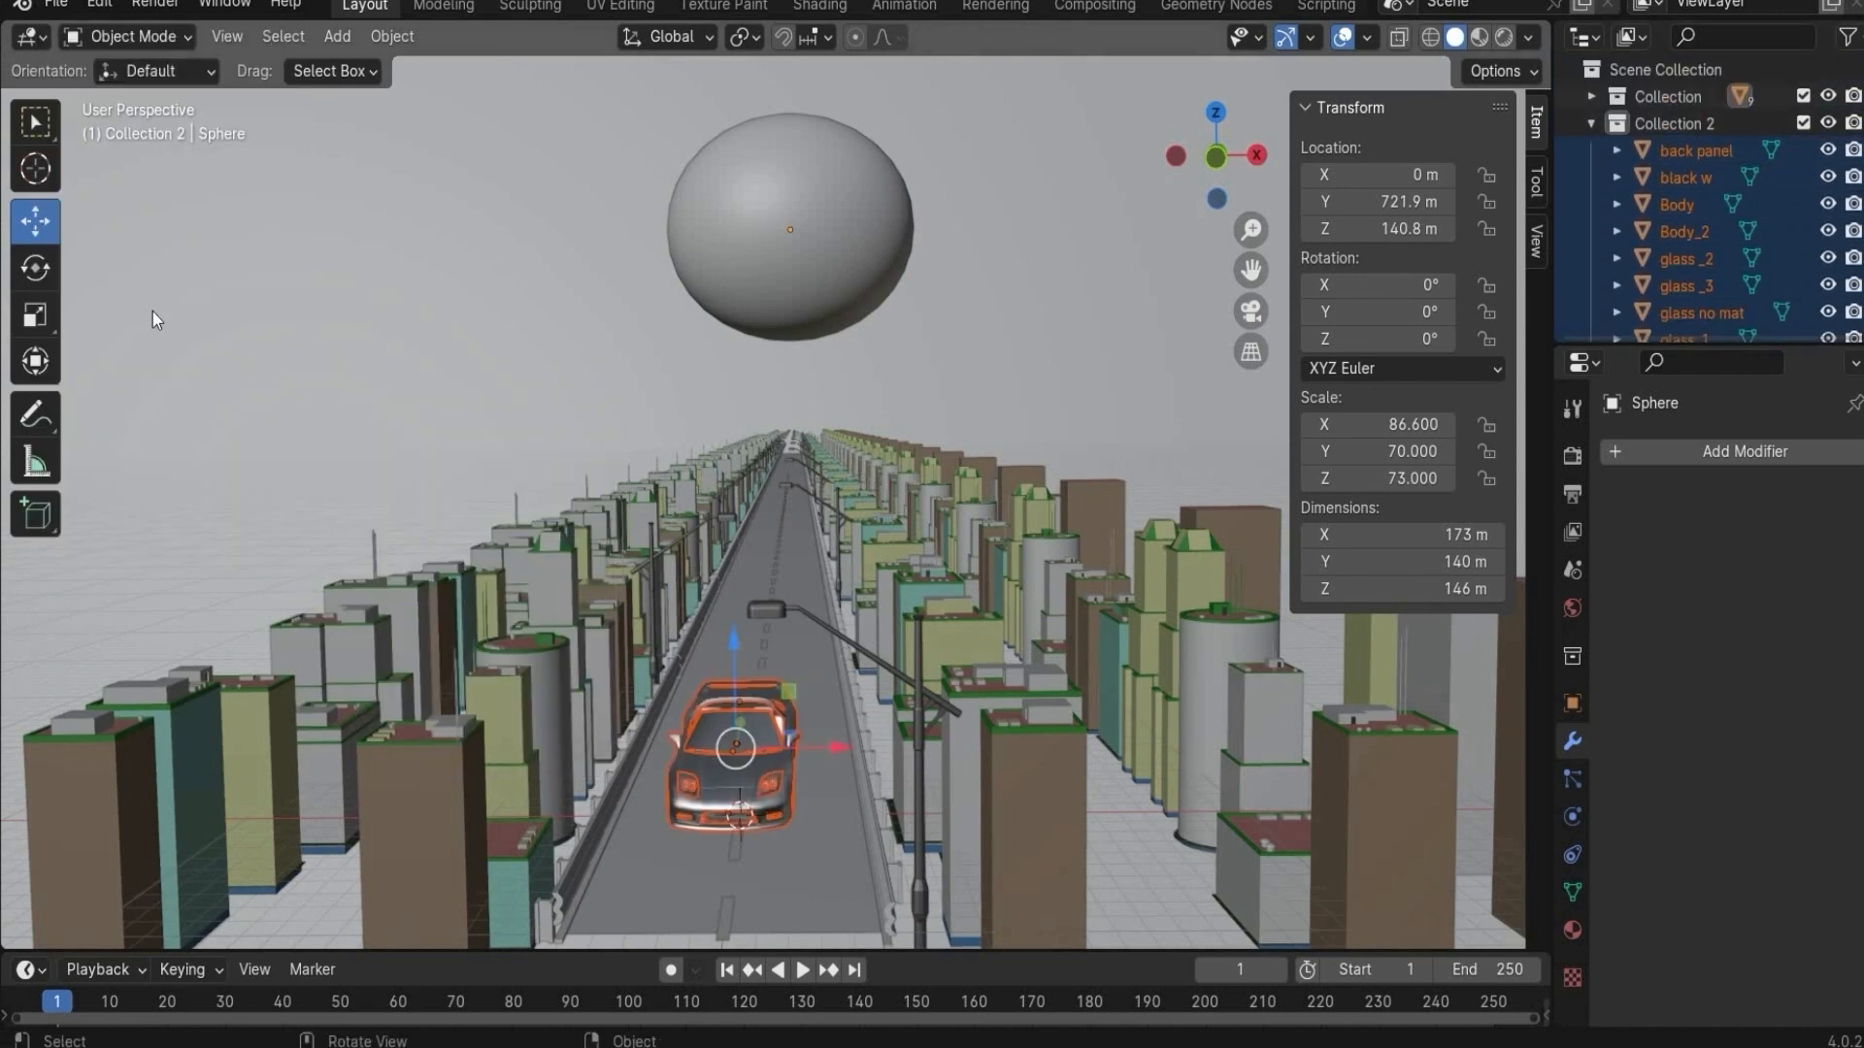
- Rotate the imported sports car about the vertical axis so its front points down the road
{"action": "left_click", "coordinate": [35, 266]}
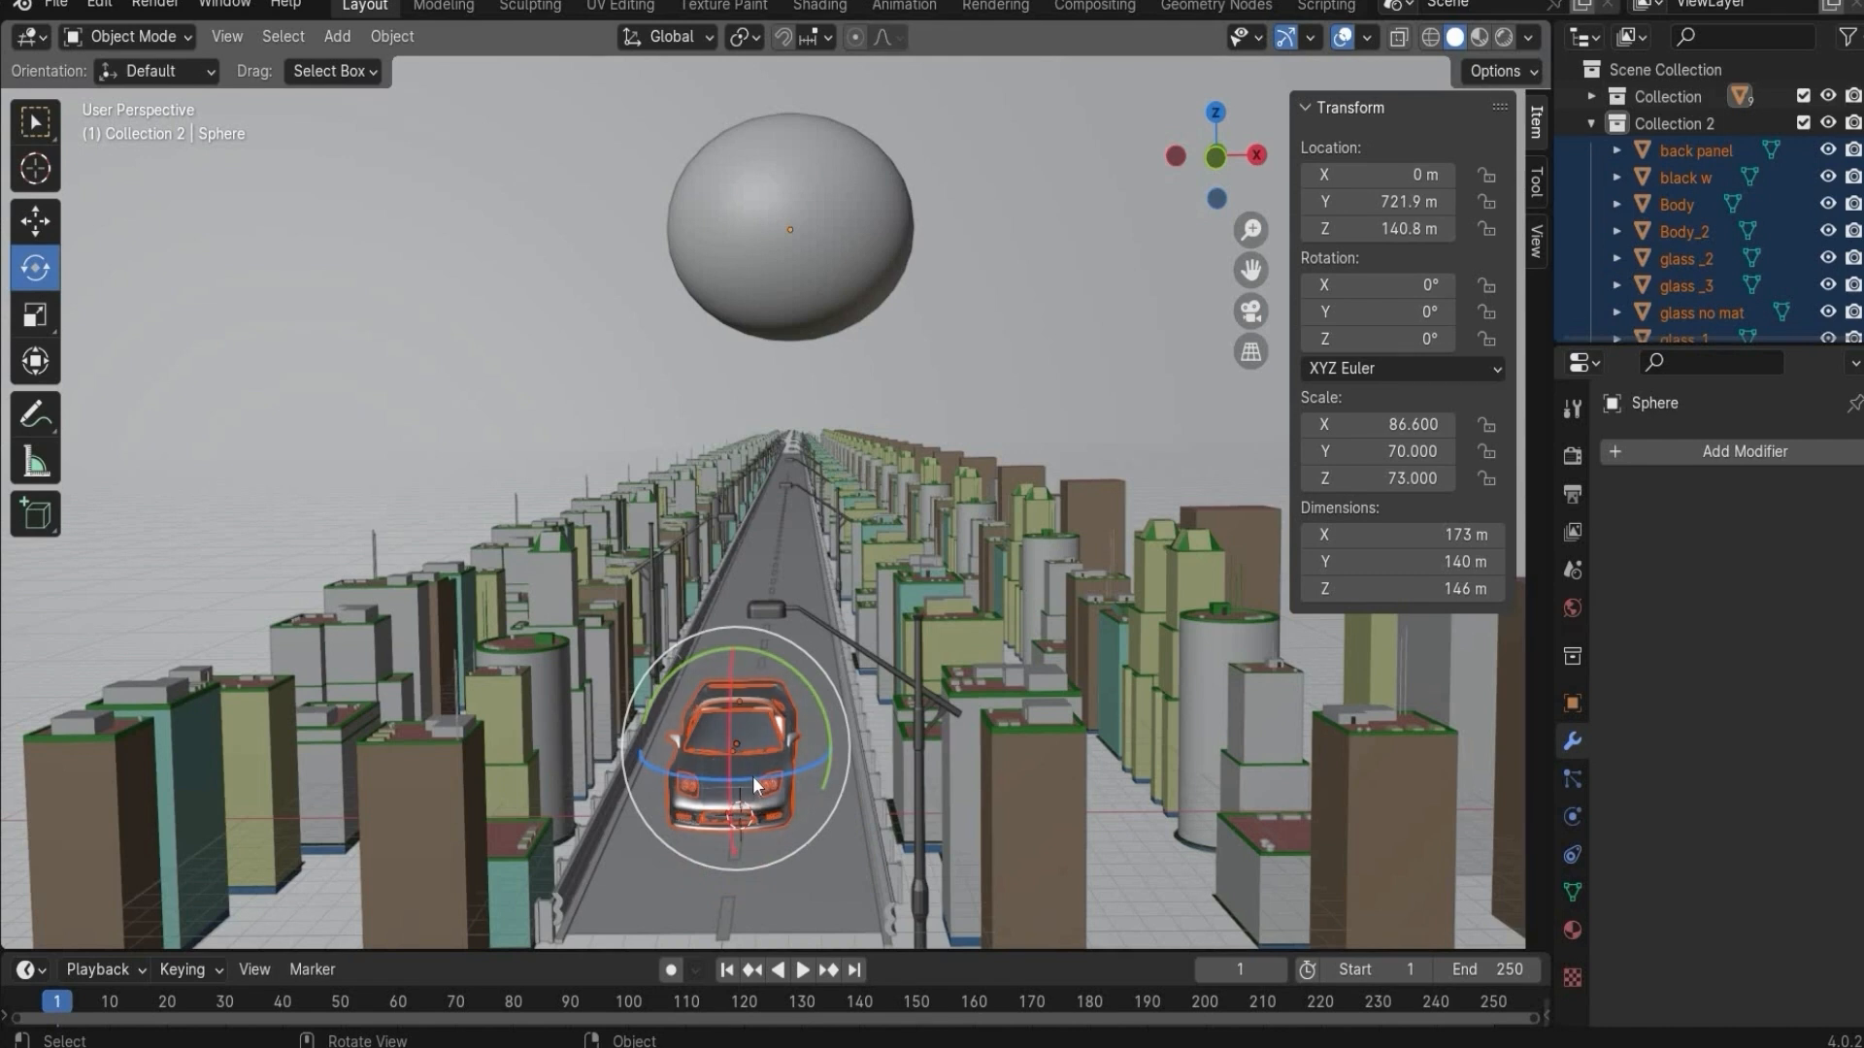
{"action": "left_click_drag", "start_coordinate": [753, 776], "coordinate": [526, 682]}
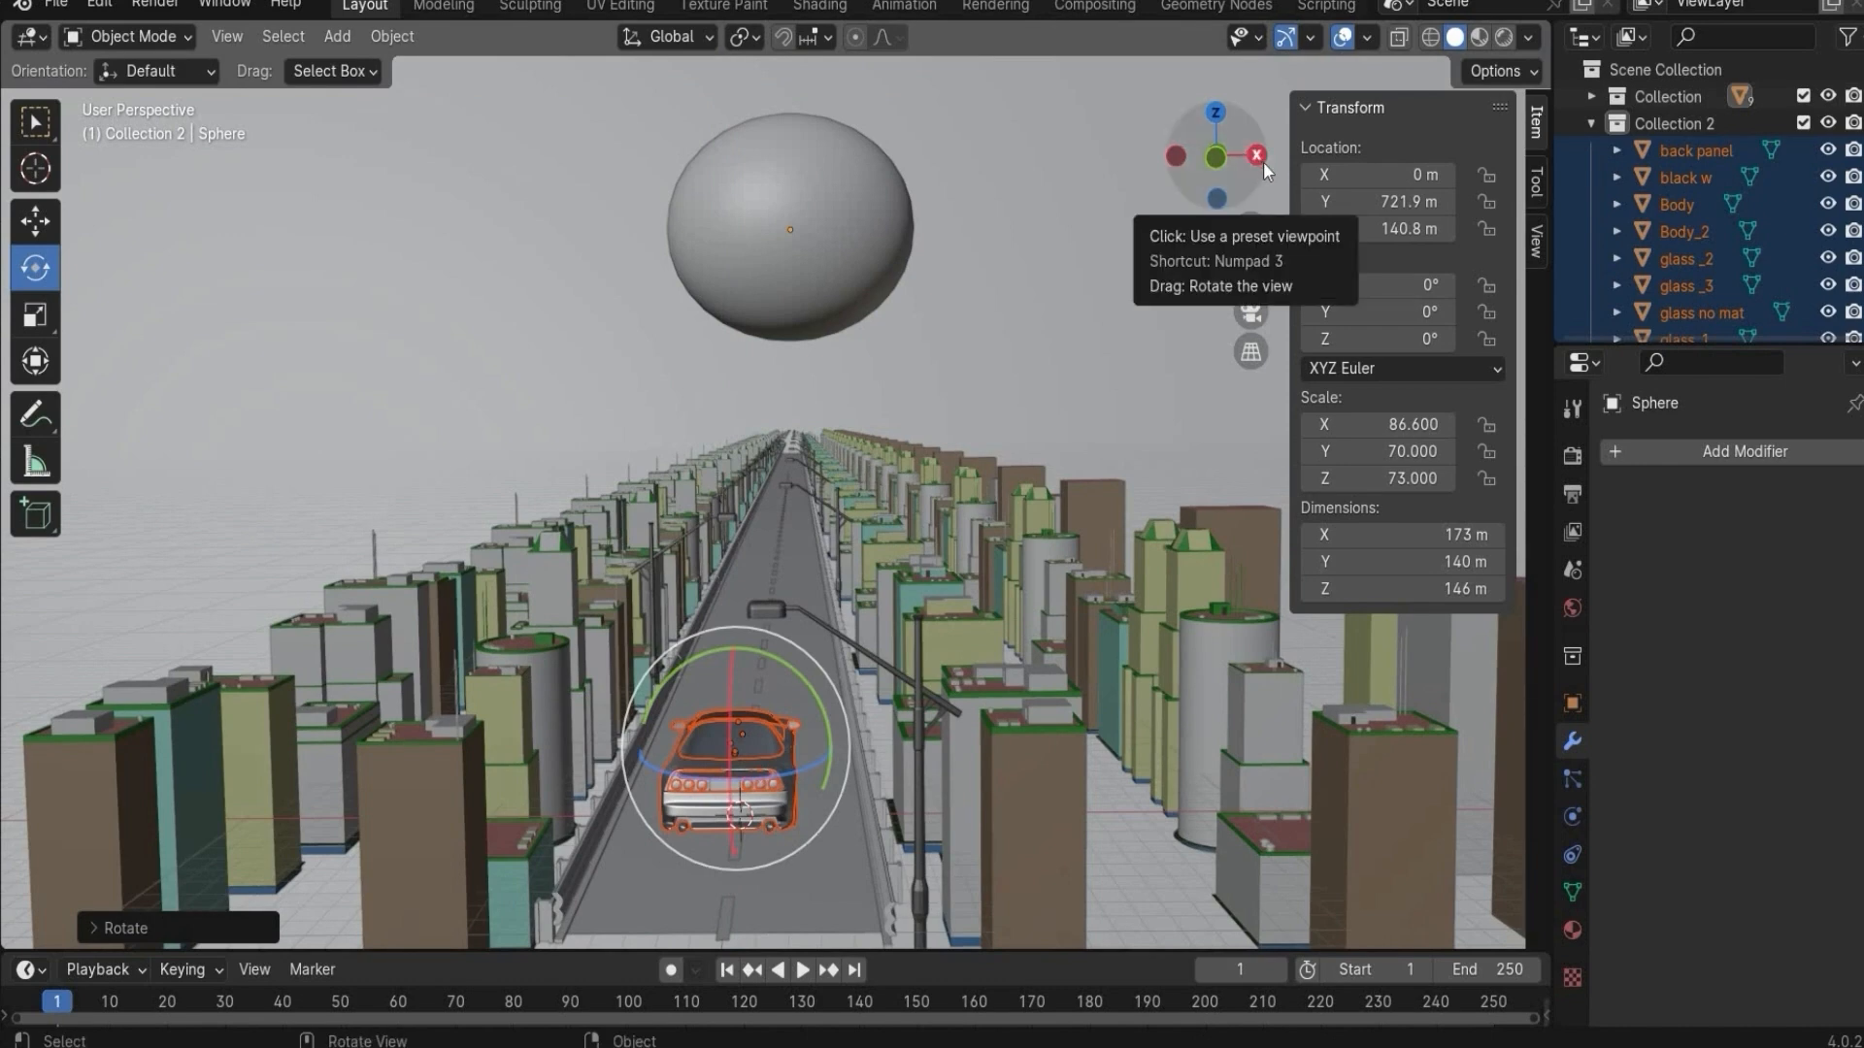
- View the scene from the right side and hide the buildings object
{"action": "left_click", "coordinate": [1258, 157]}
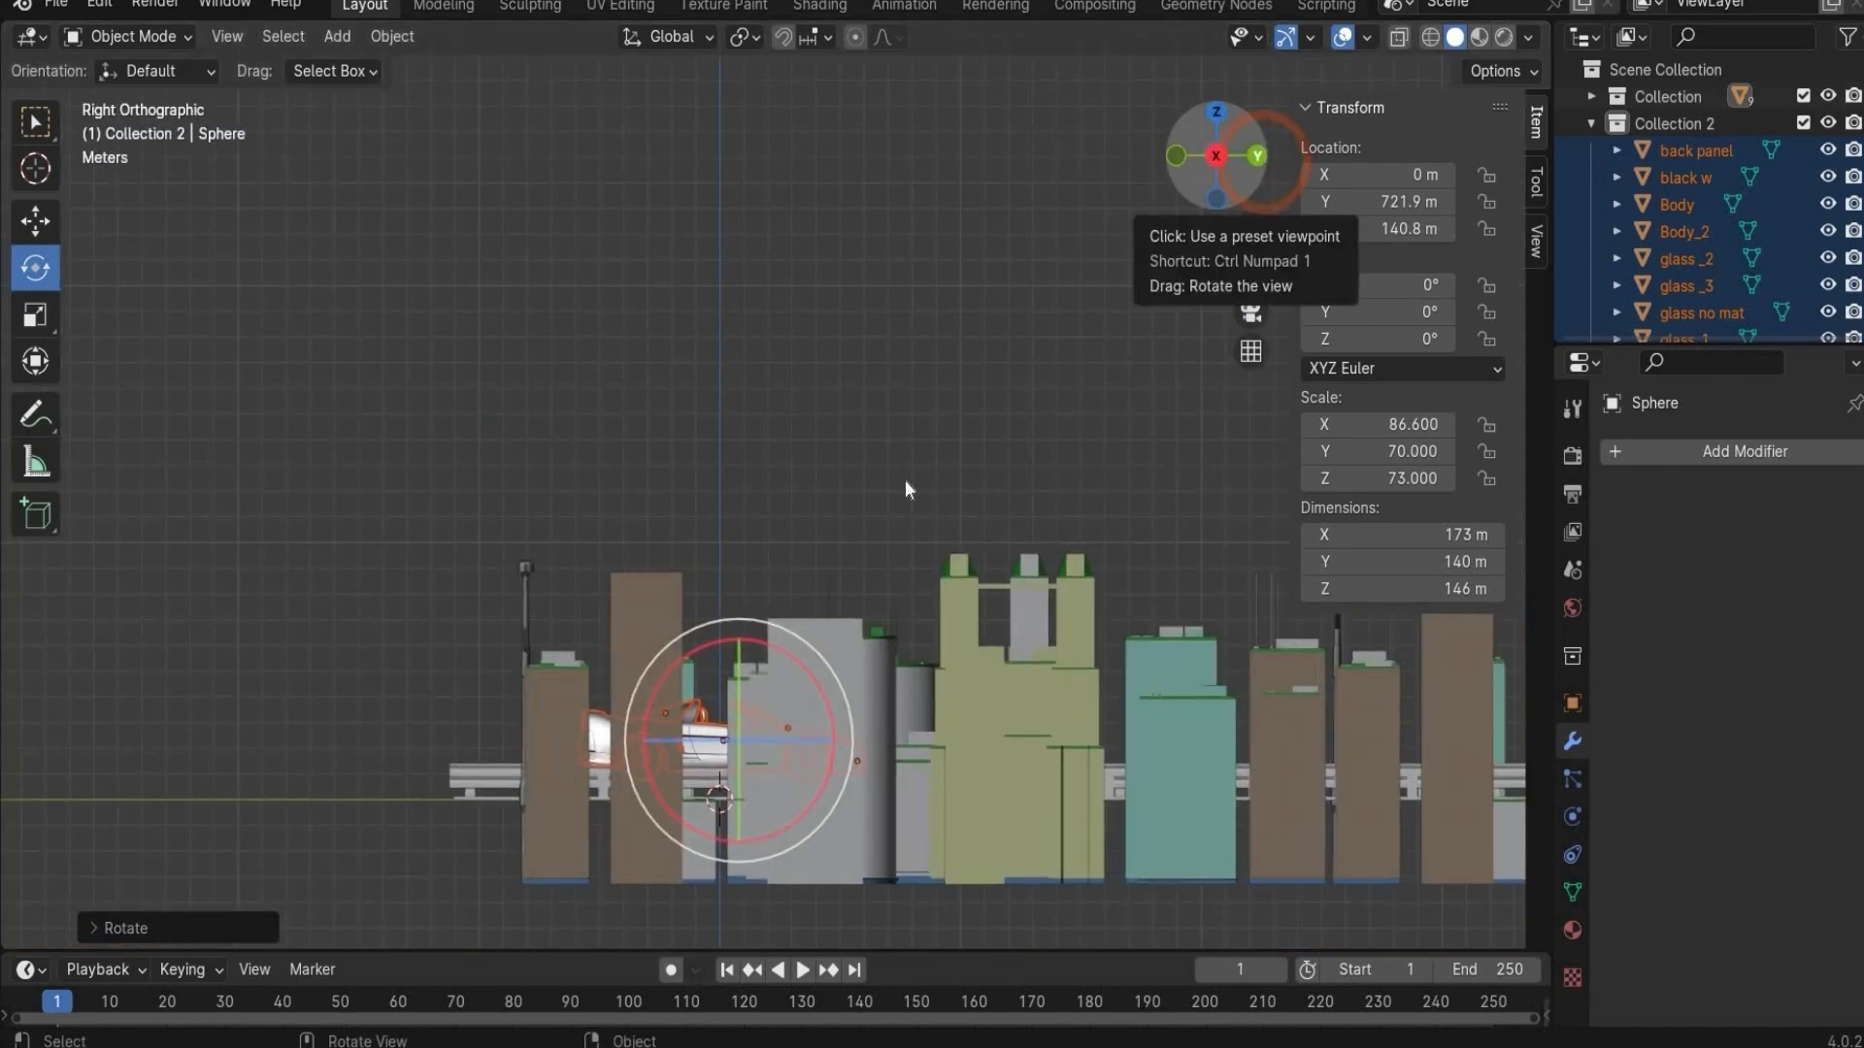
{"action": "key", "text": "KP_Decimal"}
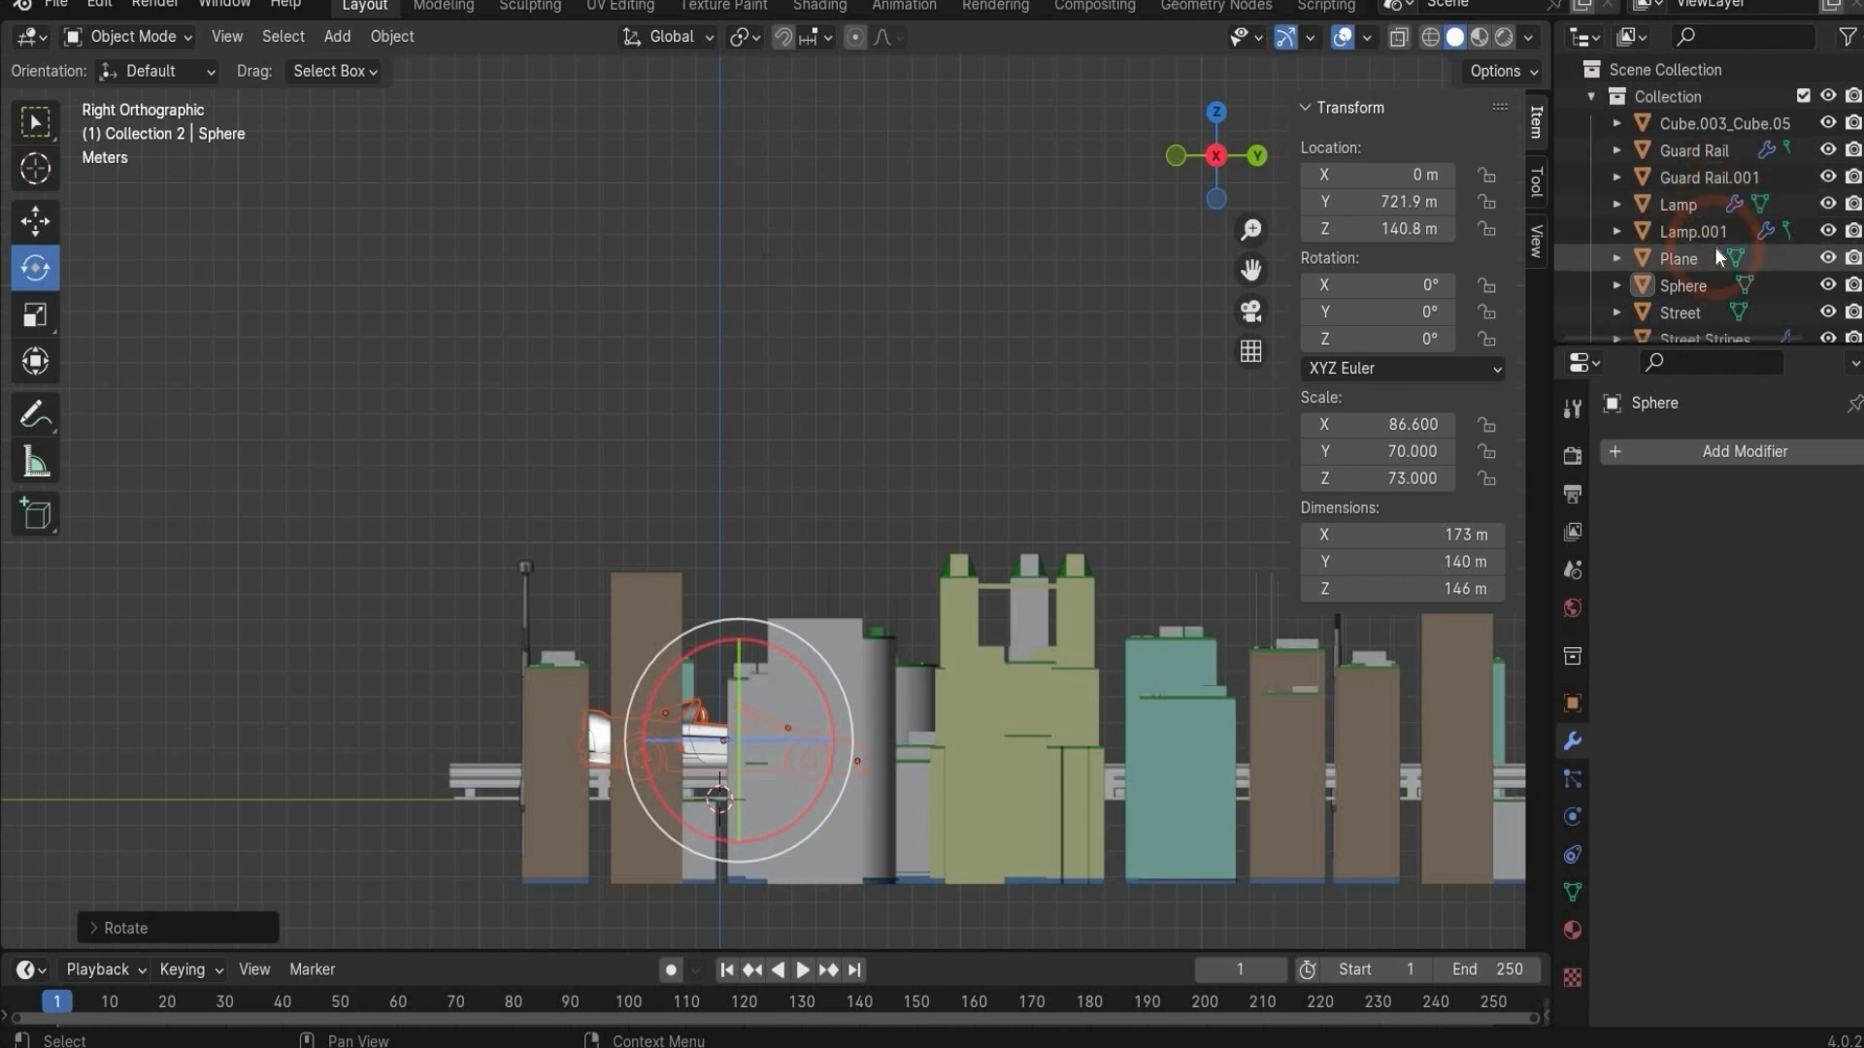
{"action": "scroll", "coordinate": [1720, 186], "scroll_direction": "up", "scroll_amount": 3}
{"action": "left_click", "coordinate": [1678, 258]}
{"action": "left_click", "coordinate": [1828, 123]}
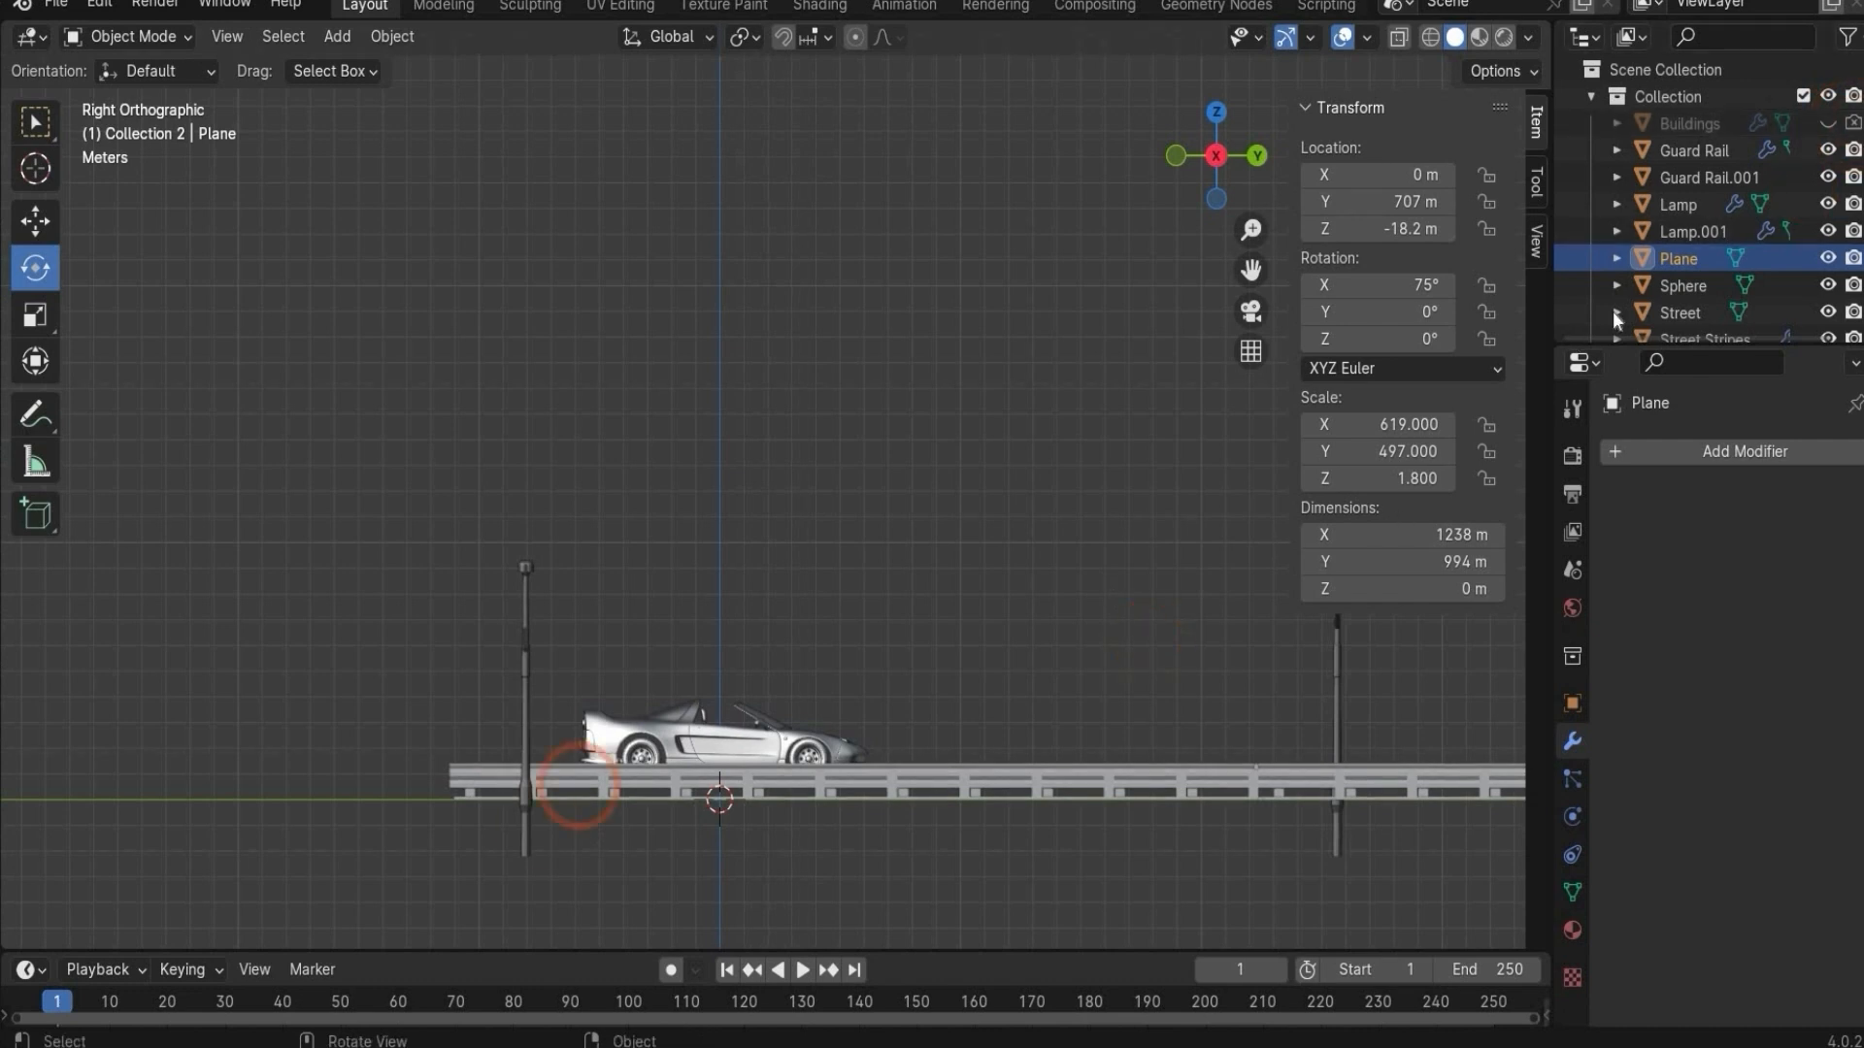
- Try to select the car parts from back panel to wind in Collection 2 and move them
{"action": "scroll", "coordinate": [1662, 206], "scroll_direction": "down", "scroll_amount": 10}
{"action": "scroll", "coordinate": [1669, 174], "scroll_direction": "up", "scroll_amount": 5}
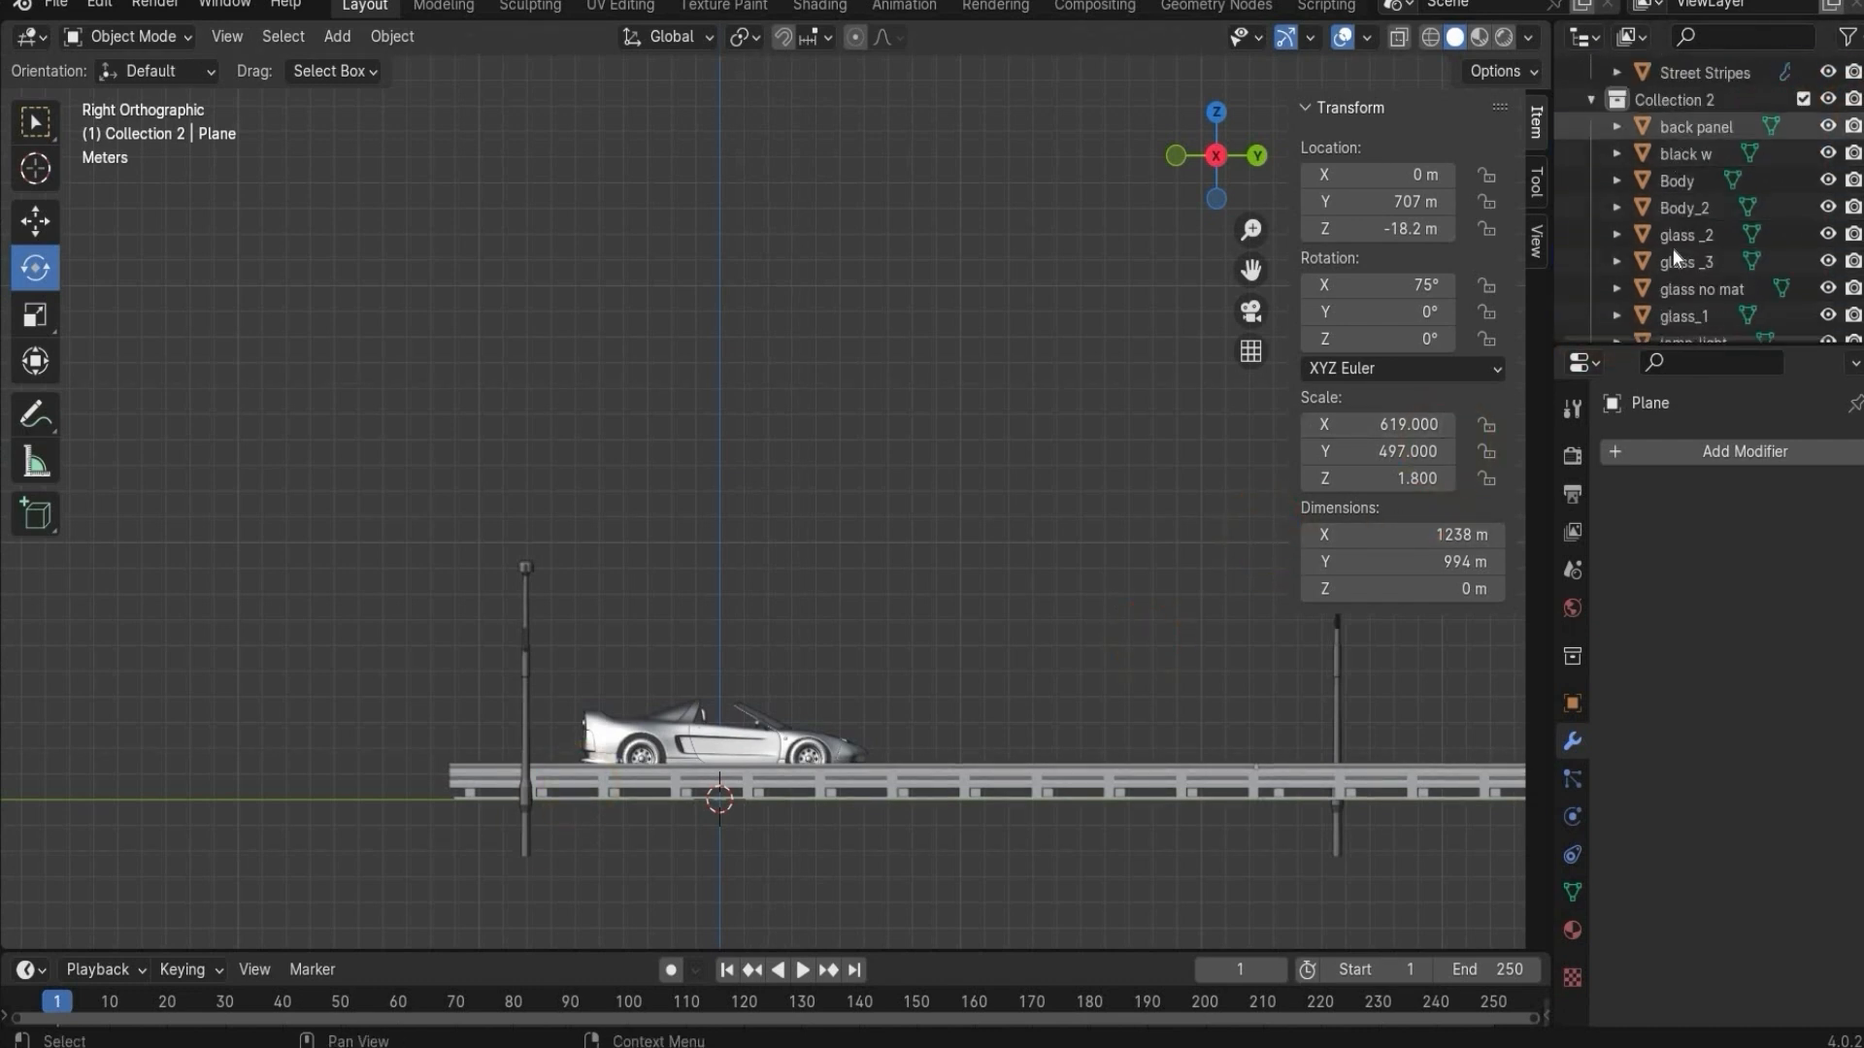
{"action": "left_click", "coordinate": [1674, 130]}
{"action": "scroll", "coordinate": [1675, 291], "scroll_direction": "down", "scroll_amount": 5}
{"action": "left_click", "coordinate": [1671, 317]}
{"action": "scroll", "coordinate": [1074, 411], "scroll_direction": "up", "scroll_amount": 3}
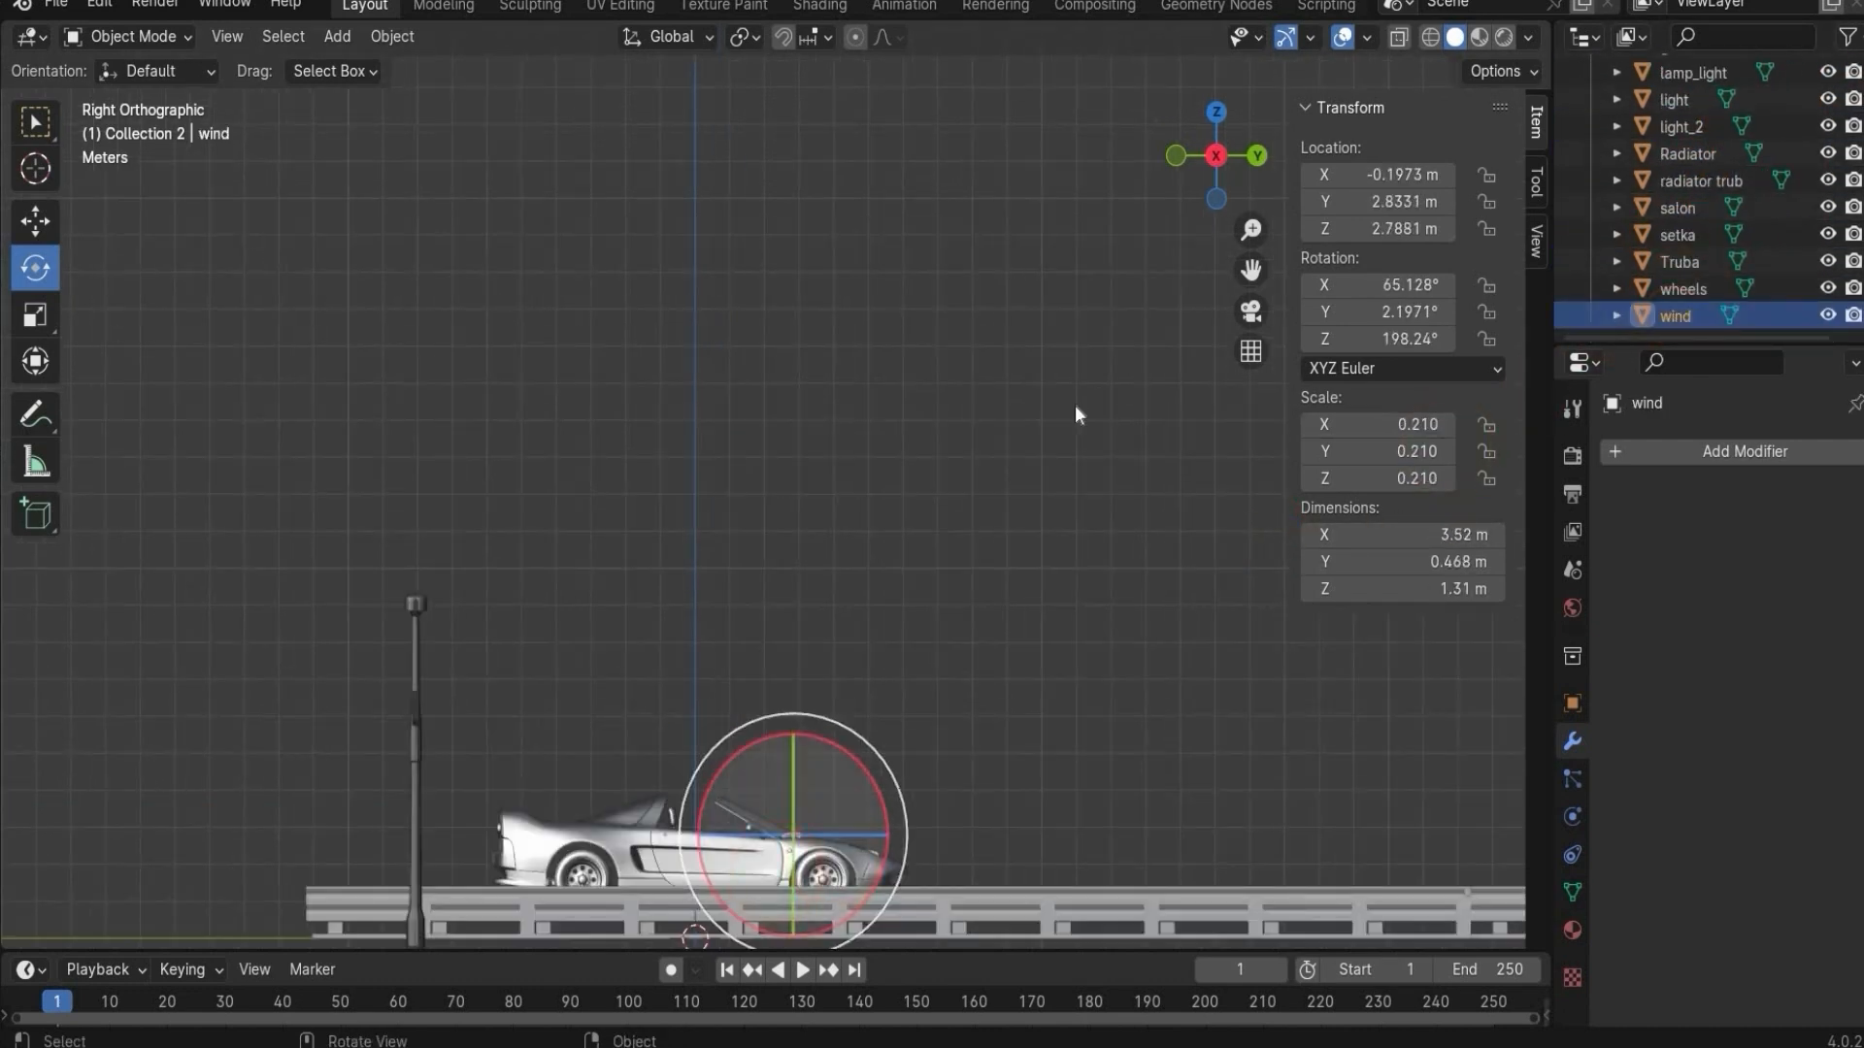
{"action": "mouse_move", "coordinate": [1179, 155]}
{"action": "left_mouse_down"}
{"action": "mouse_move", "coordinate": [1175, 207]}
{"action": "mouse_move", "coordinate": [1177, 192]}
{"action": "left_mouse_up"}
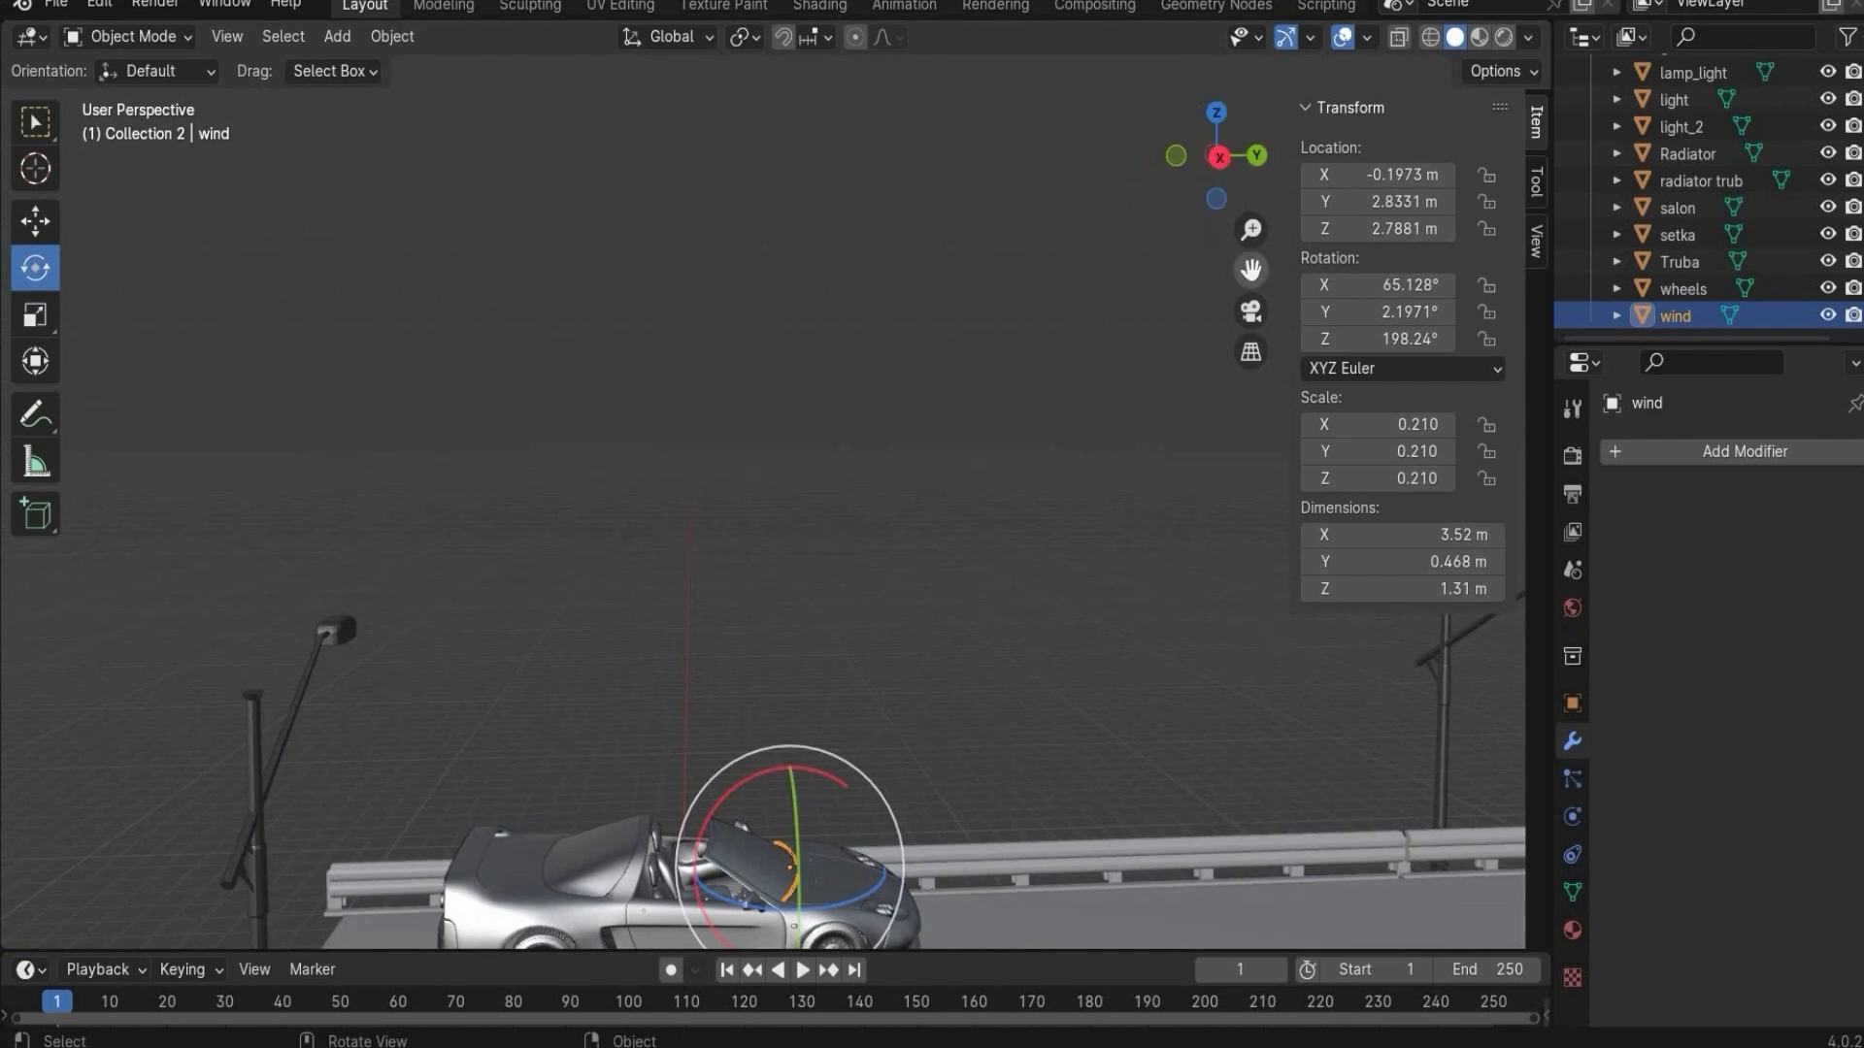
{"action": "left_click_drag", "start_coordinate": [1250, 270], "coordinate": [1279, 2]}
{"action": "left_click", "coordinate": [35, 221]}
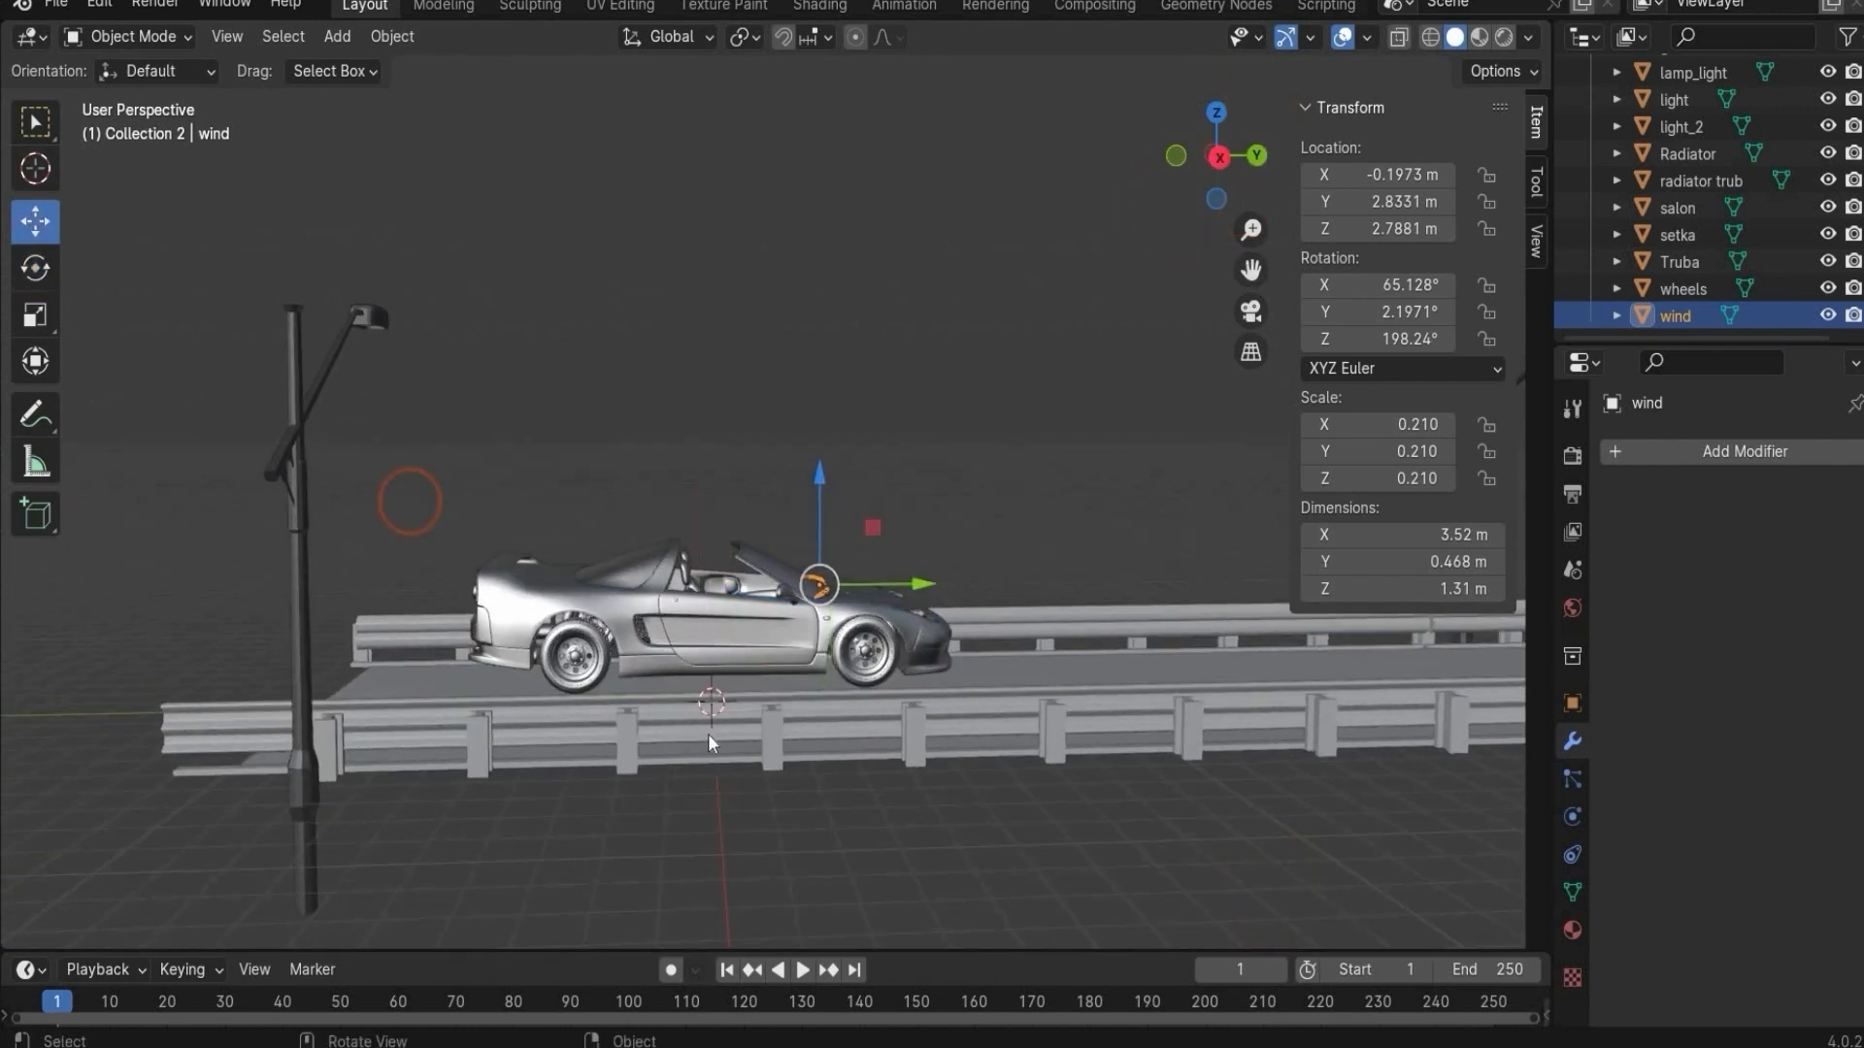
{"action": "scroll", "coordinate": [867, 629], "scroll_direction": "up", "scroll_amount": 2}
{"action": "left_click_drag", "start_coordinate": [839, 534], "coordinate": [854, 555]}
{"action": "key", "text": "ctrl+z"}
- Select all the car parts in Collection 2 and lower them until the wheels rest on the road
{"action": "scroll", "coordinate": [1703, 260], "scroll_direction": "up", "scroll_amount": 6}
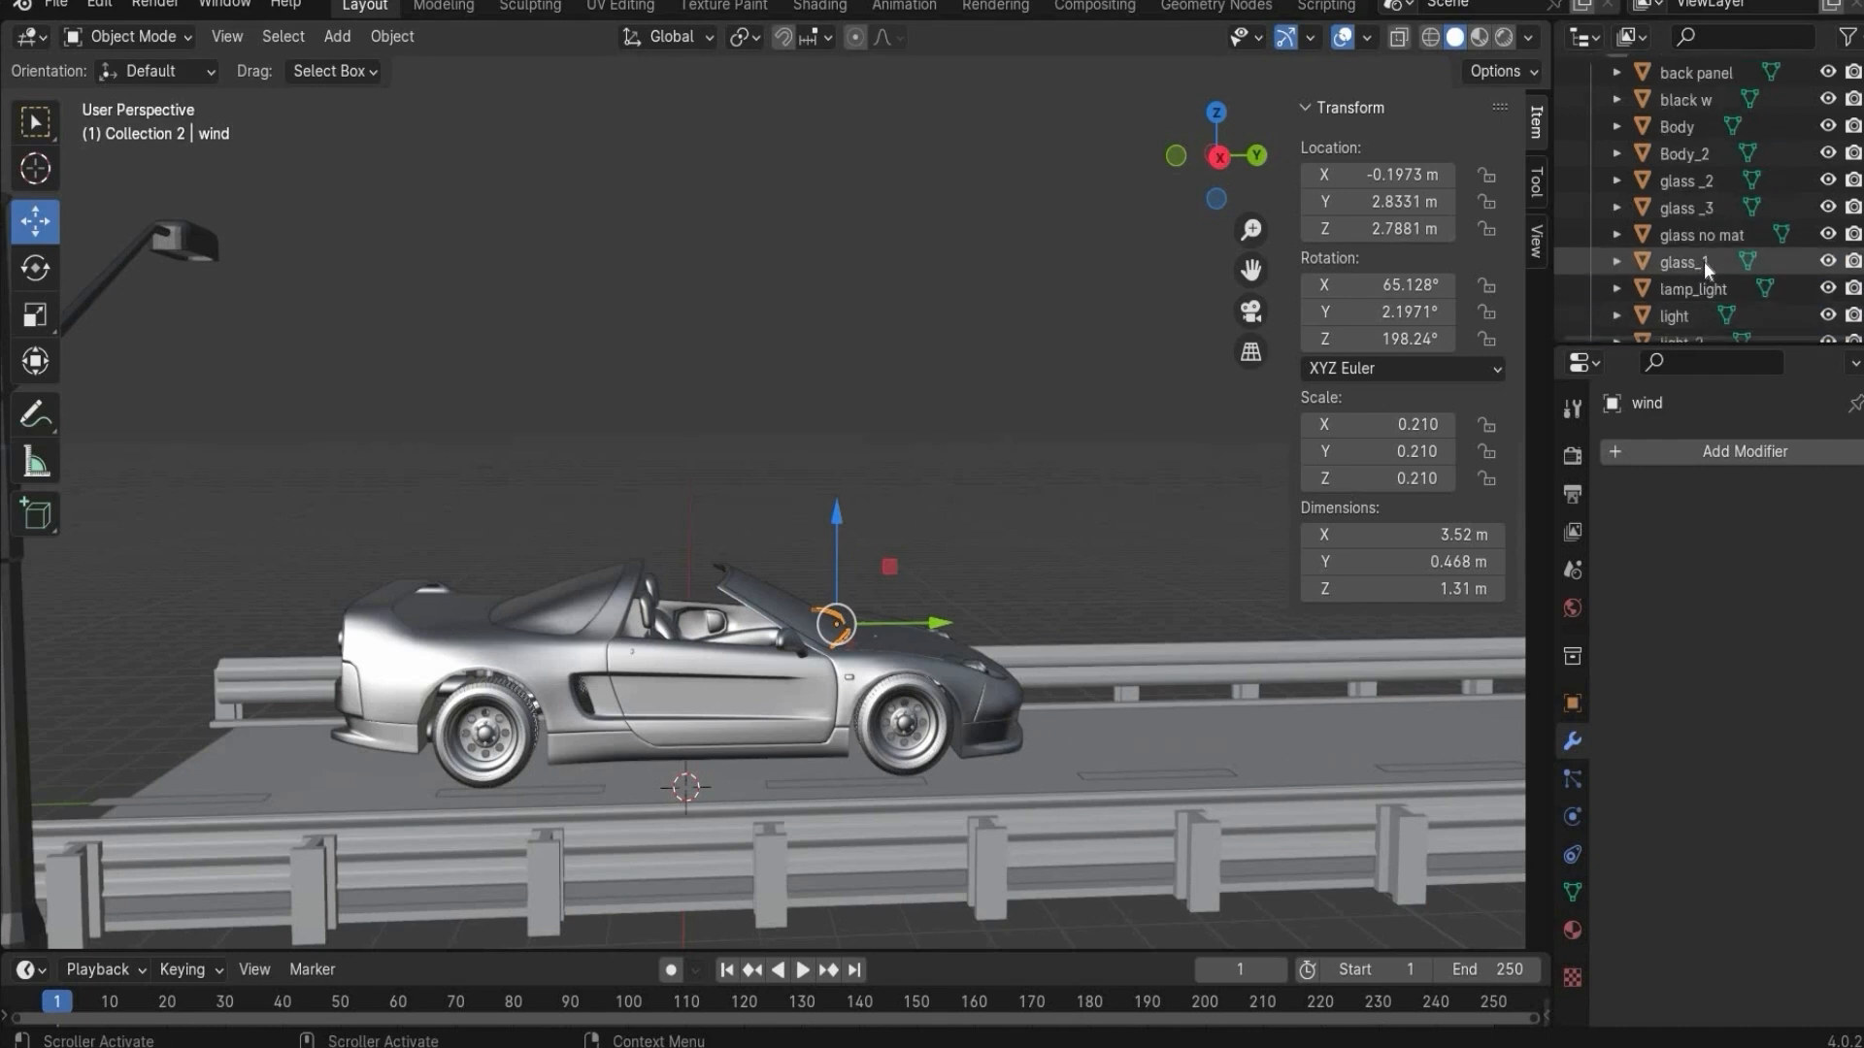
{"action": "left_click", "coordinate": [1689, 181], "text": "shift"}
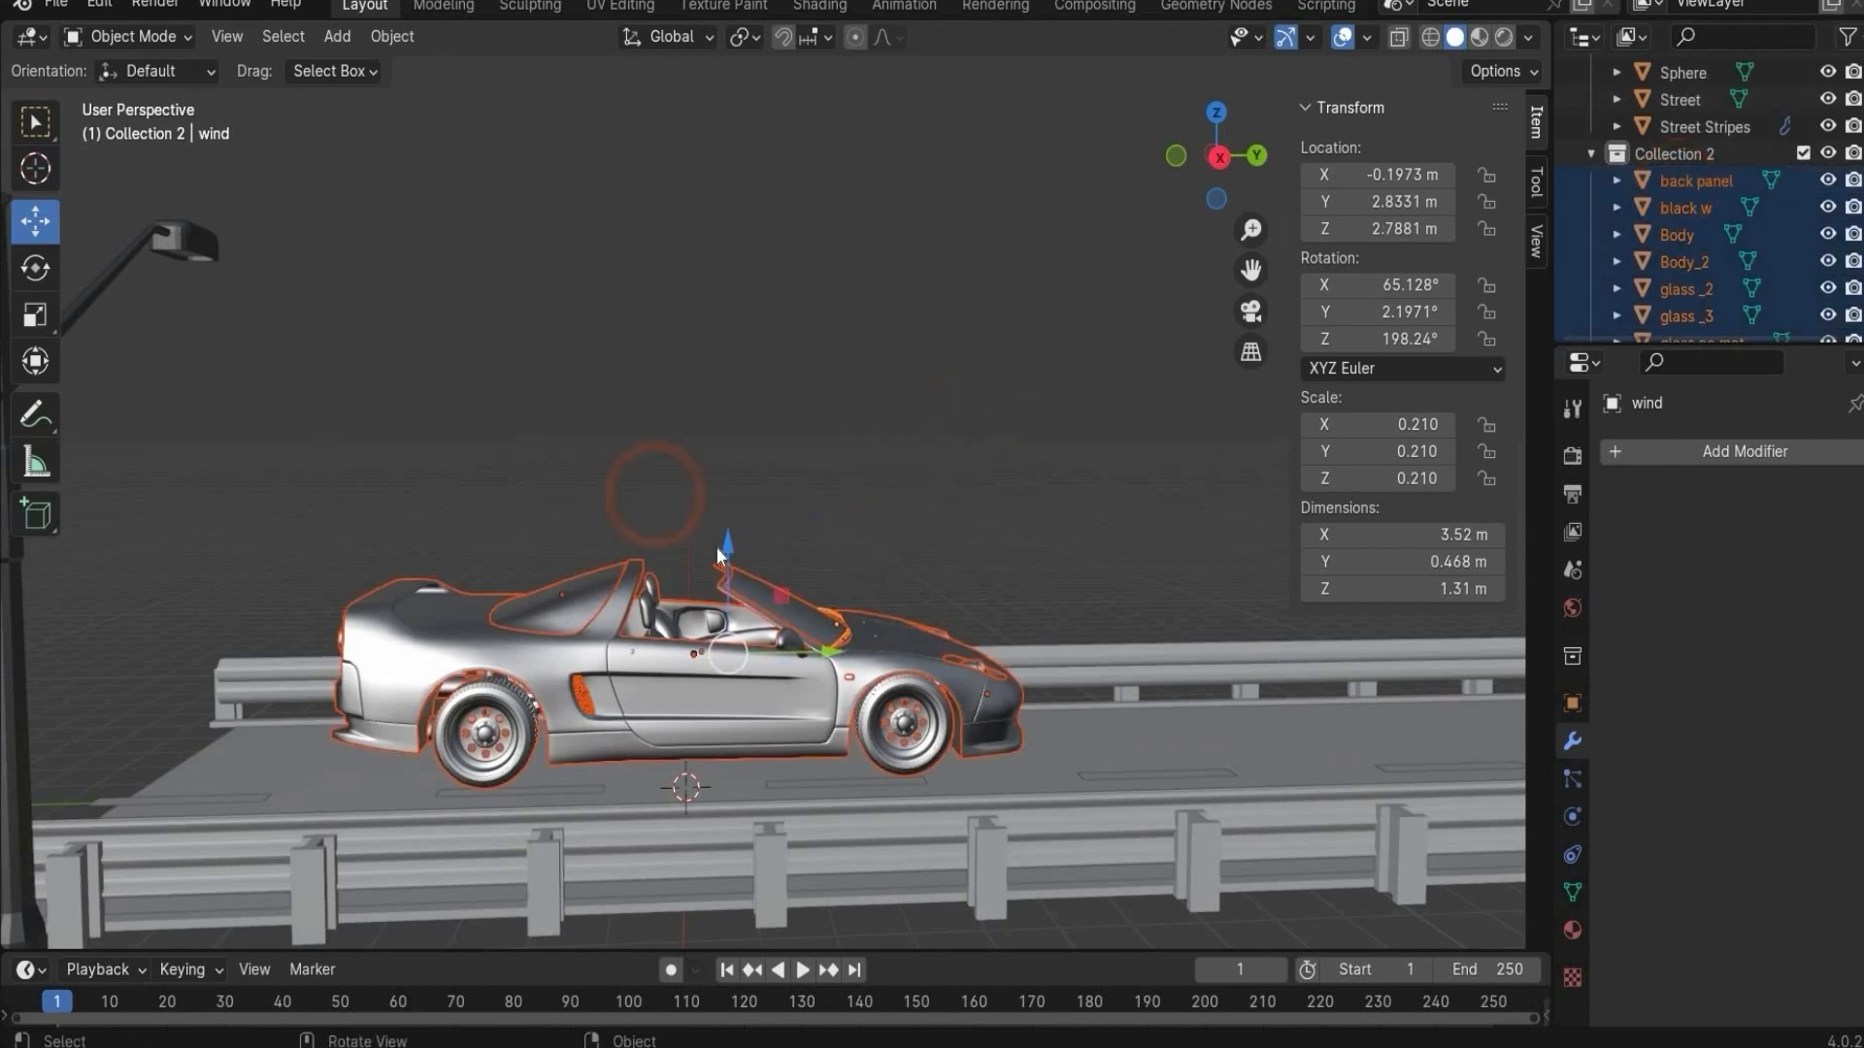
{"action": "left_click_drag", "start_coordinate": [728, 539], "coordinate": [734, 670]}
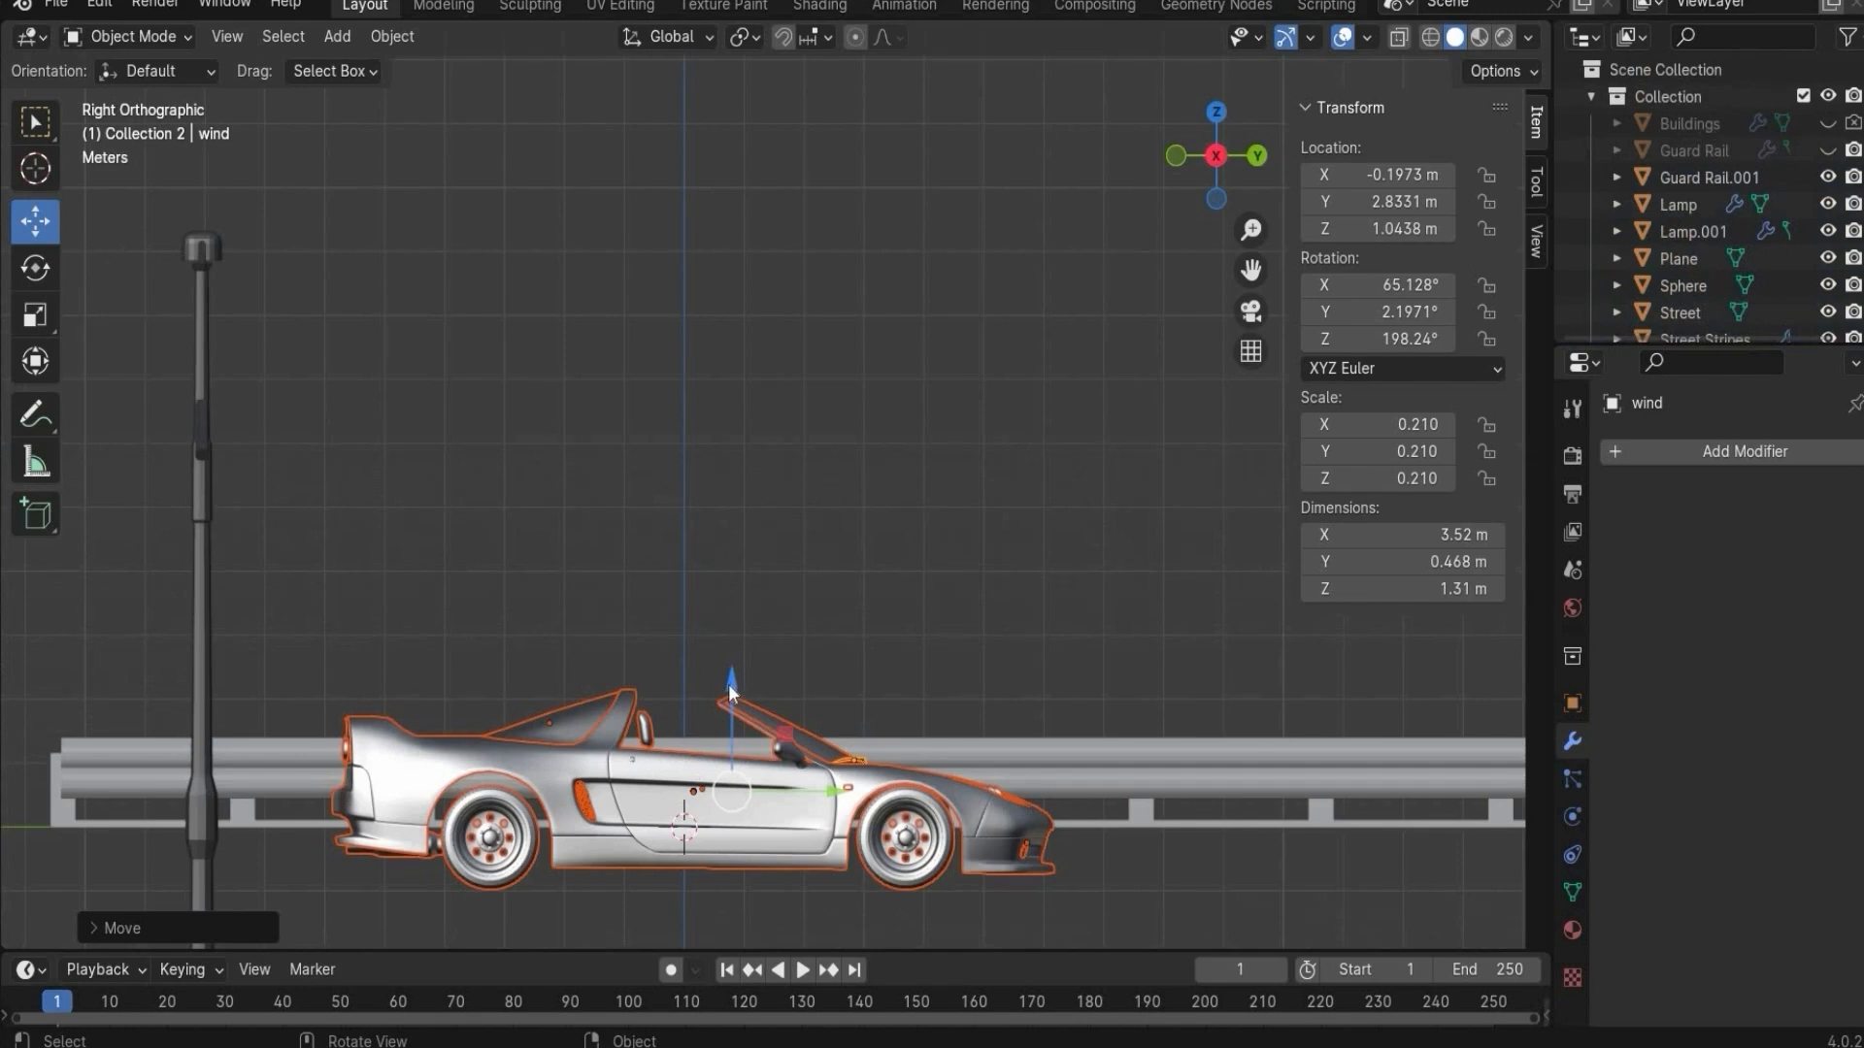
{"action": "left_click_drag", "start_coordinate": [731, 679], "coordinate": [779, 623]}
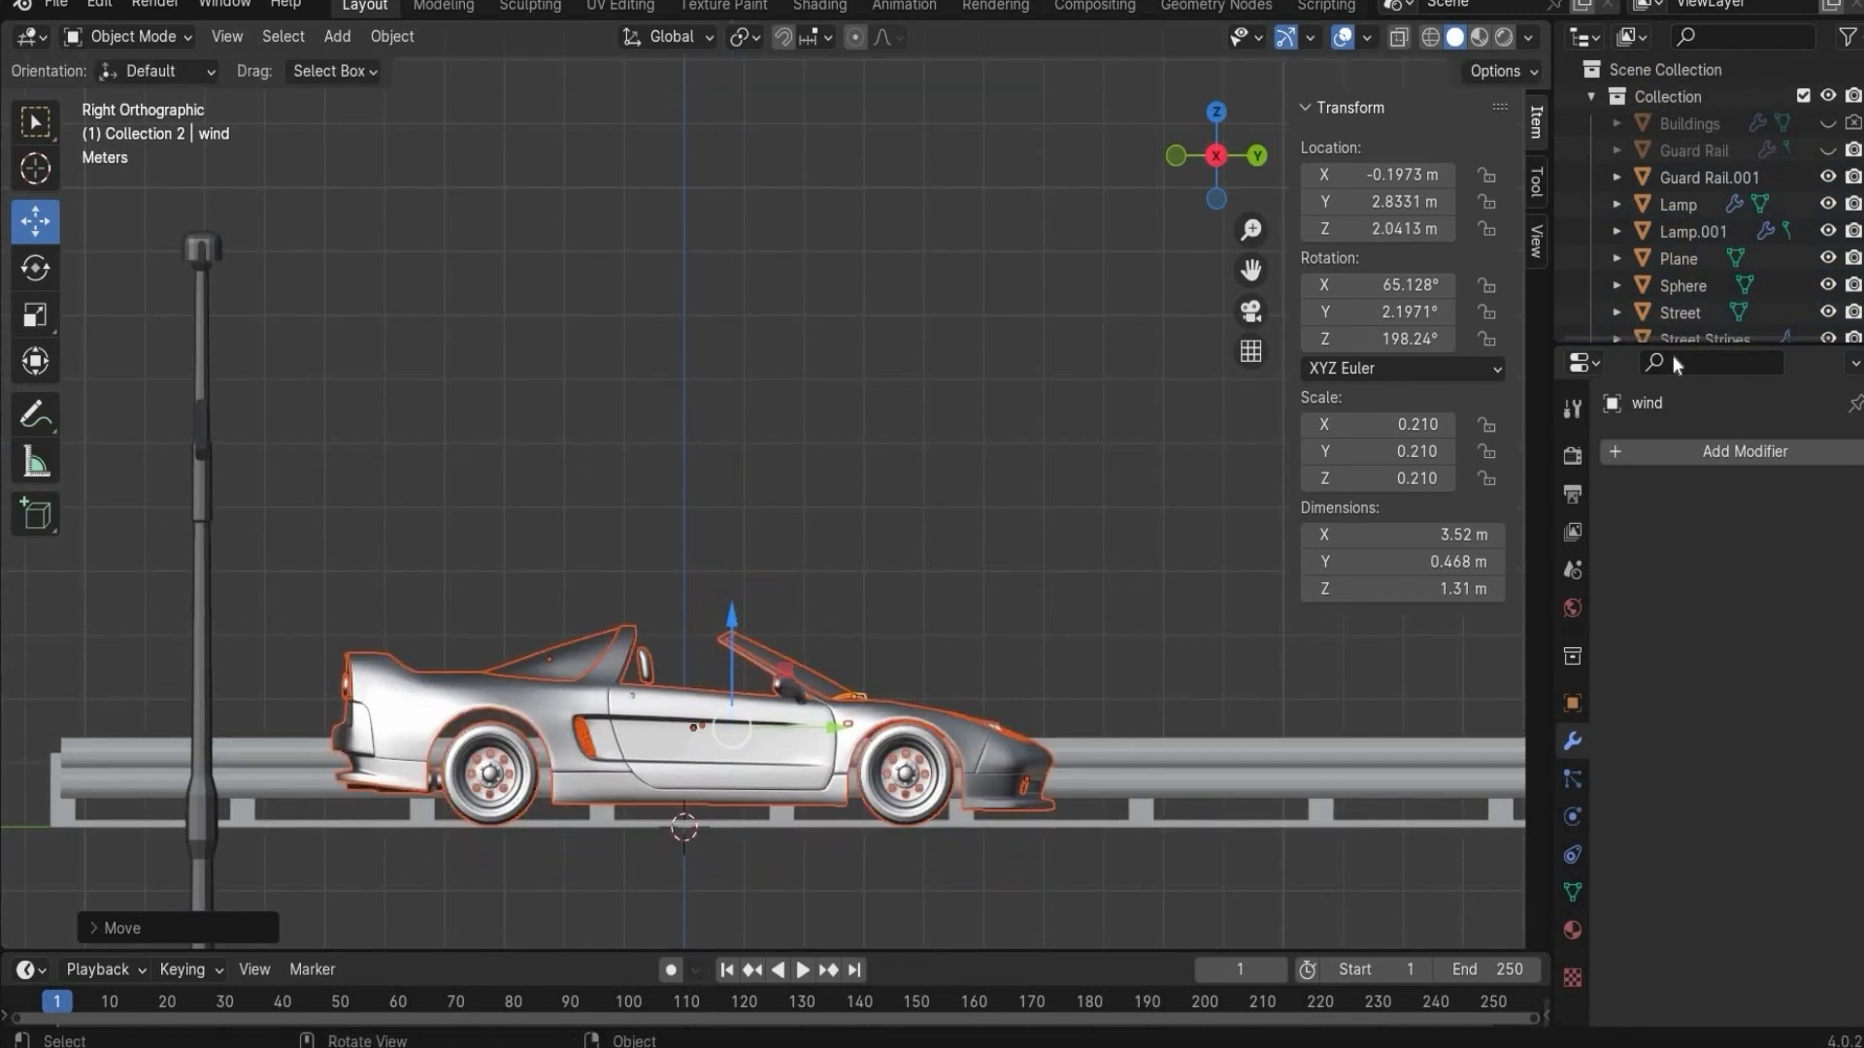
- Unhide the buildings and the guard rail, and return to a perspective view of the scene
{"action": "left_click", "coordinate": [1827, 124]}
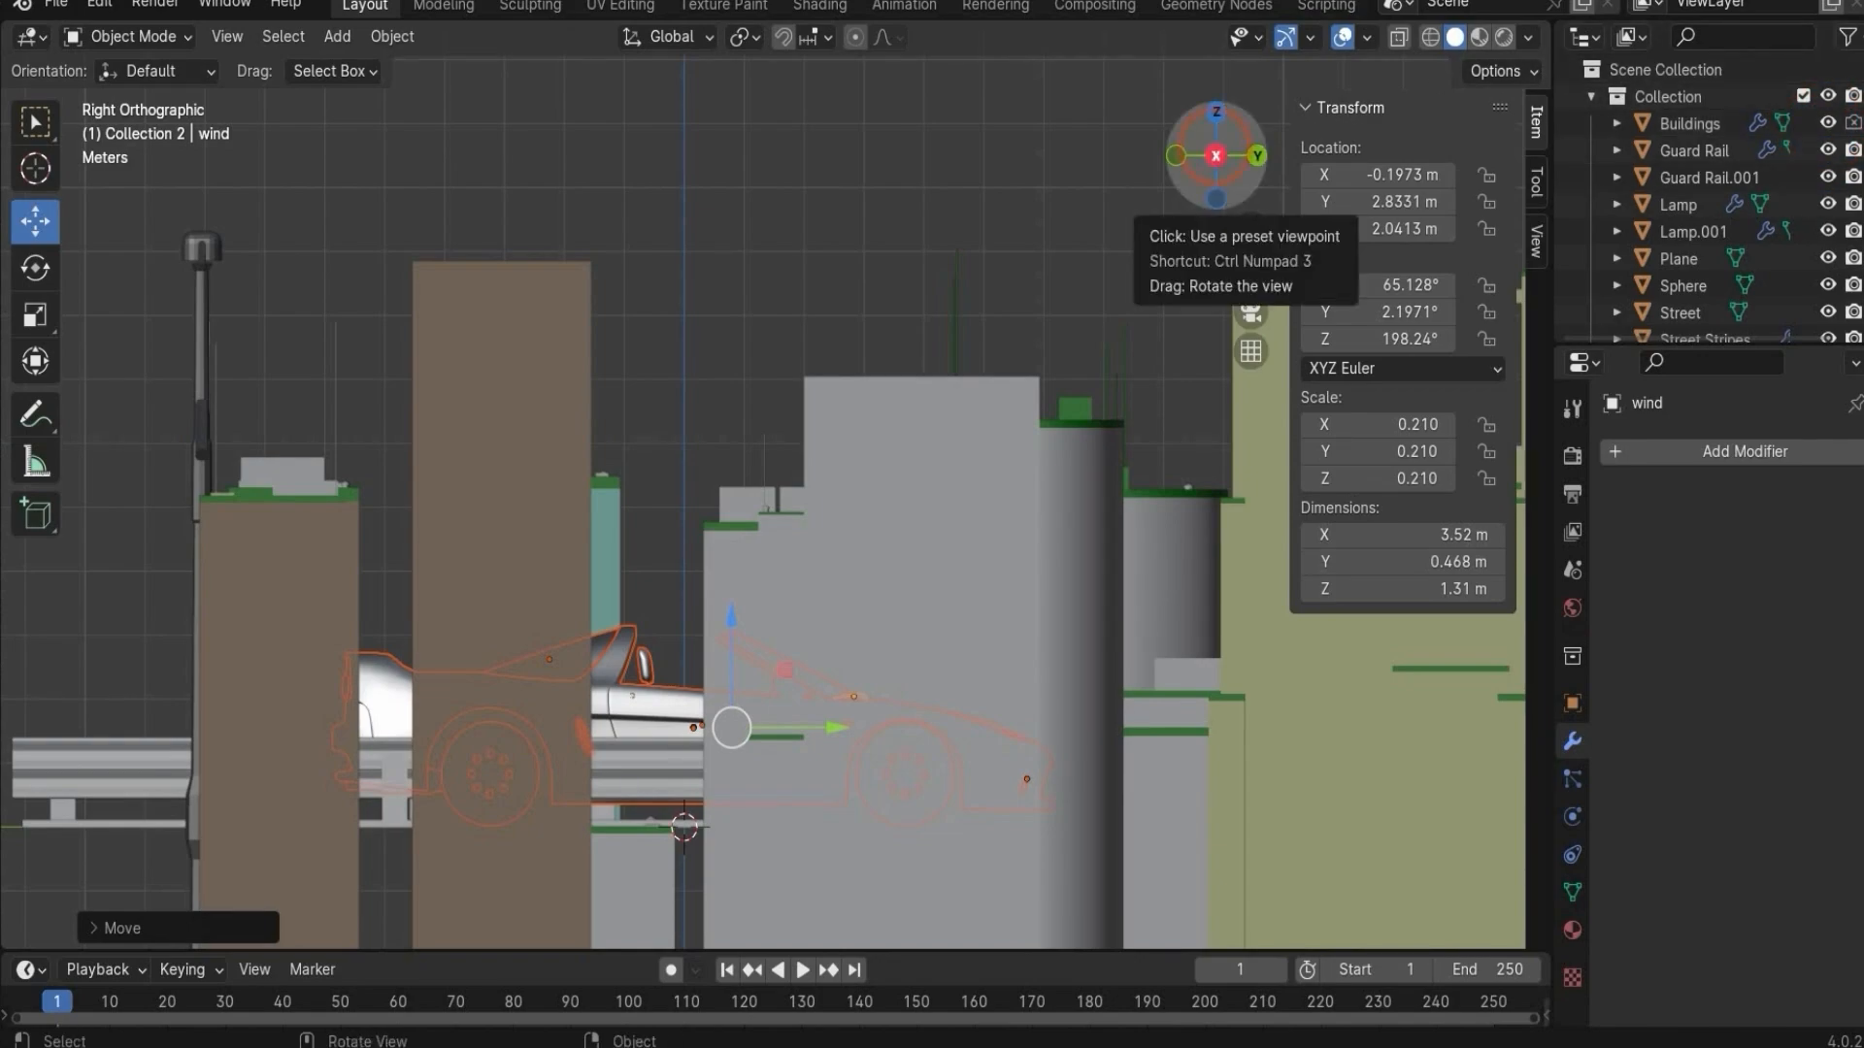
{"action": "left_click_drag", "start_coordinate": [1217, 155], "coordinate": [730, 212]}
{"action": "scroll", "coordinate": [730, 211], "scroll_direction": "down", "scroll_amount": 10}
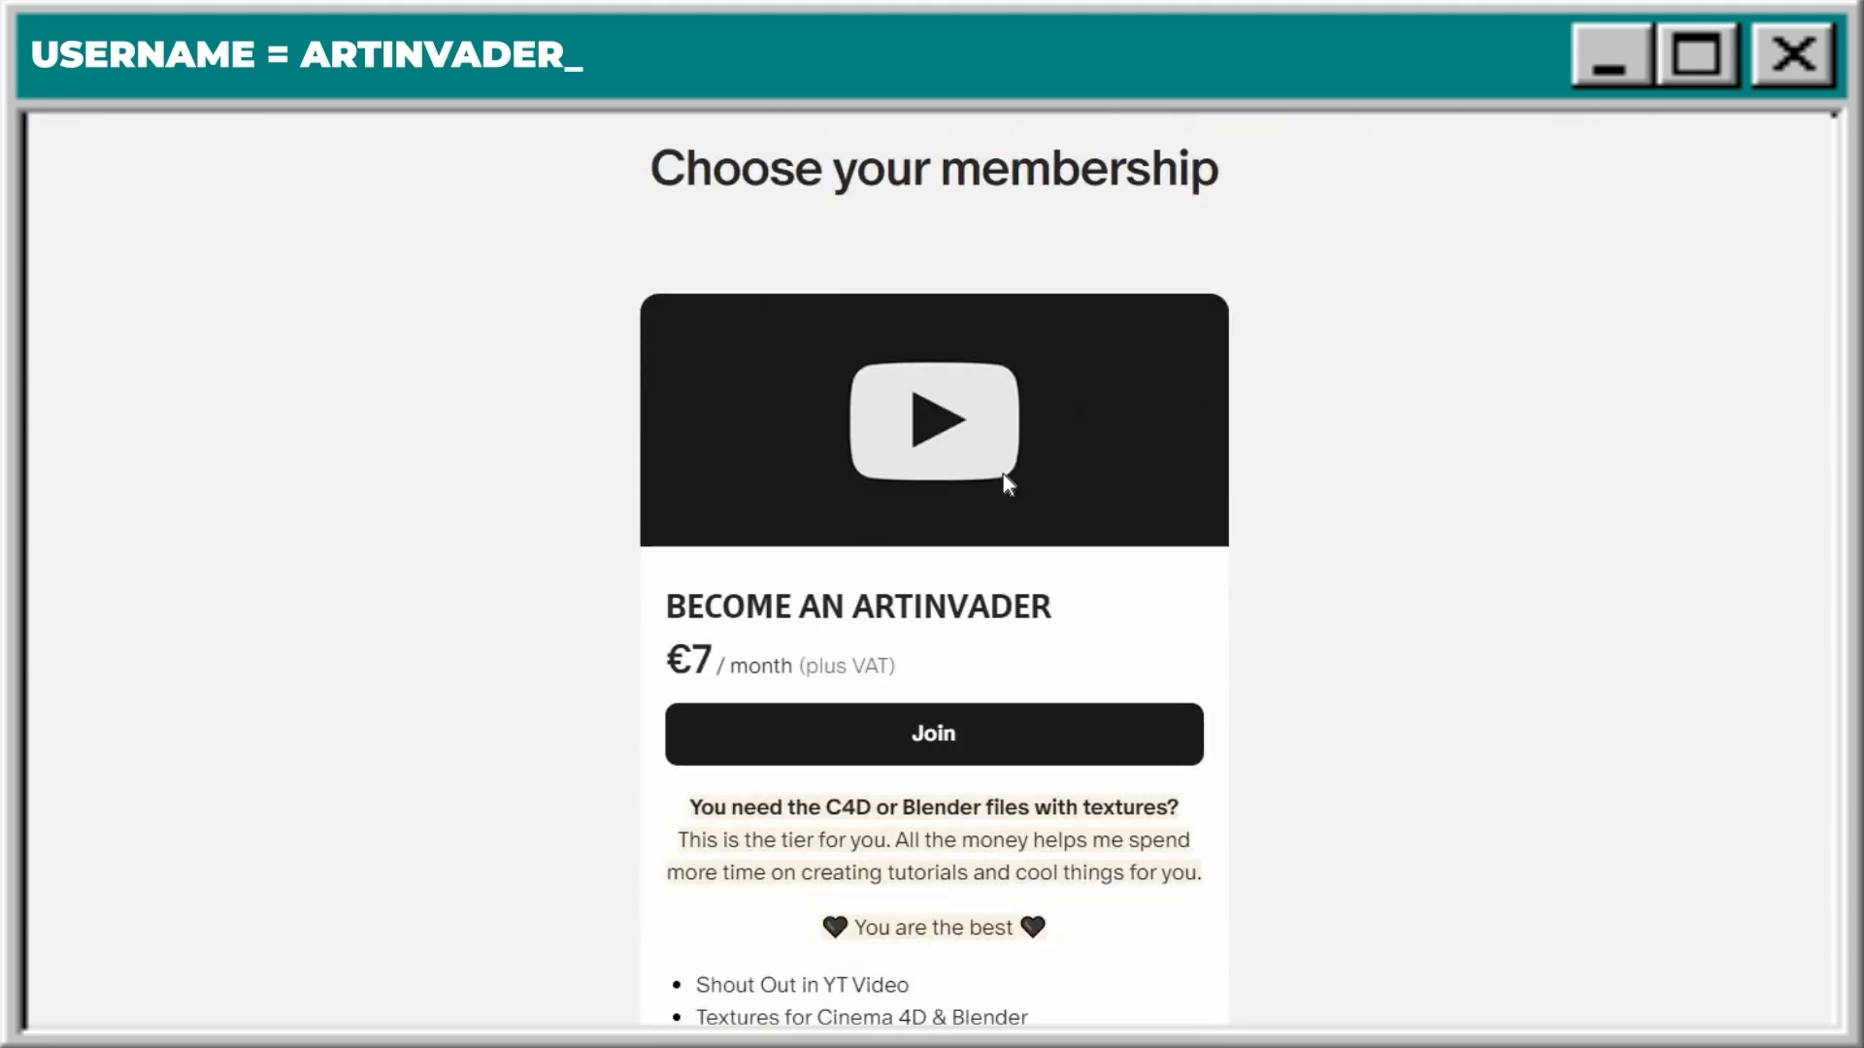
- Look through the membership tier and the recent posts on the creator's web page
{"action": "scroll", "coordinate": [1001, 528], "scroll_direction": "down", "scroll_amount": 14}
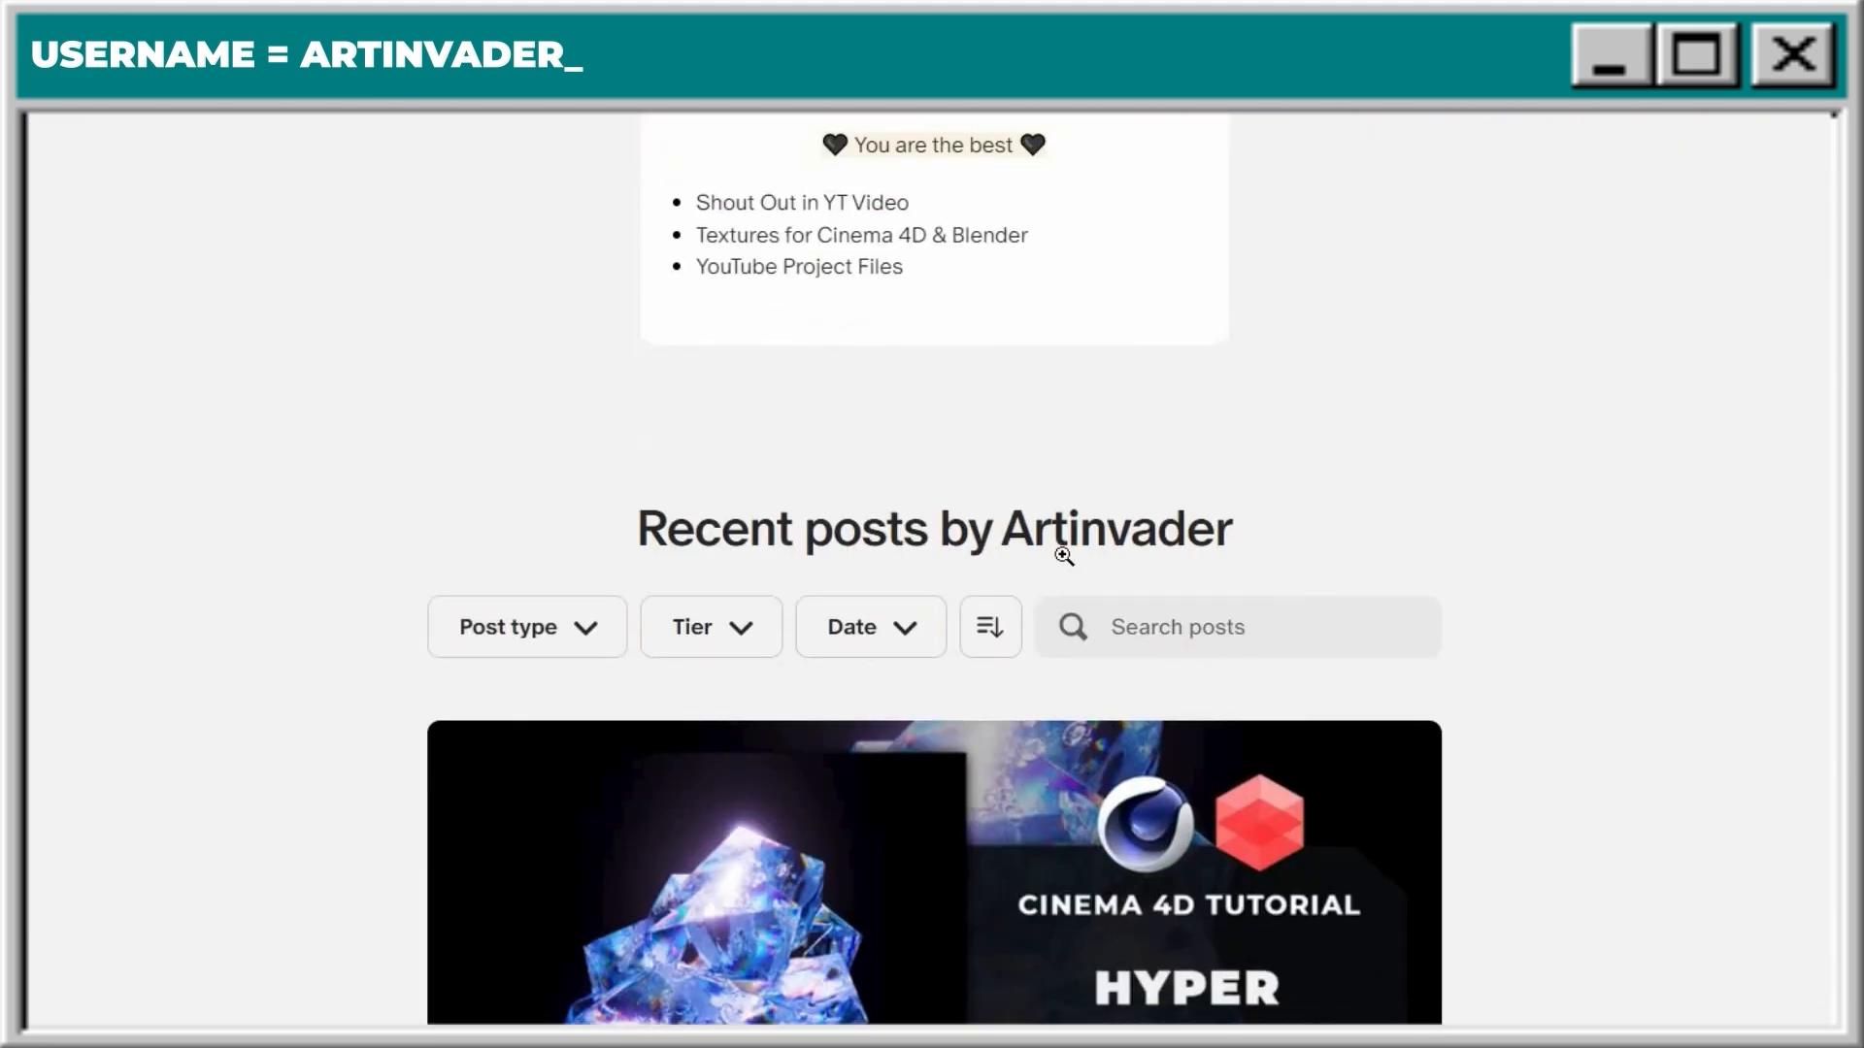
{"action": "scroll", "coordinate": [1065, 557], "scroll_direction": "down", "scroll_amount": 20}
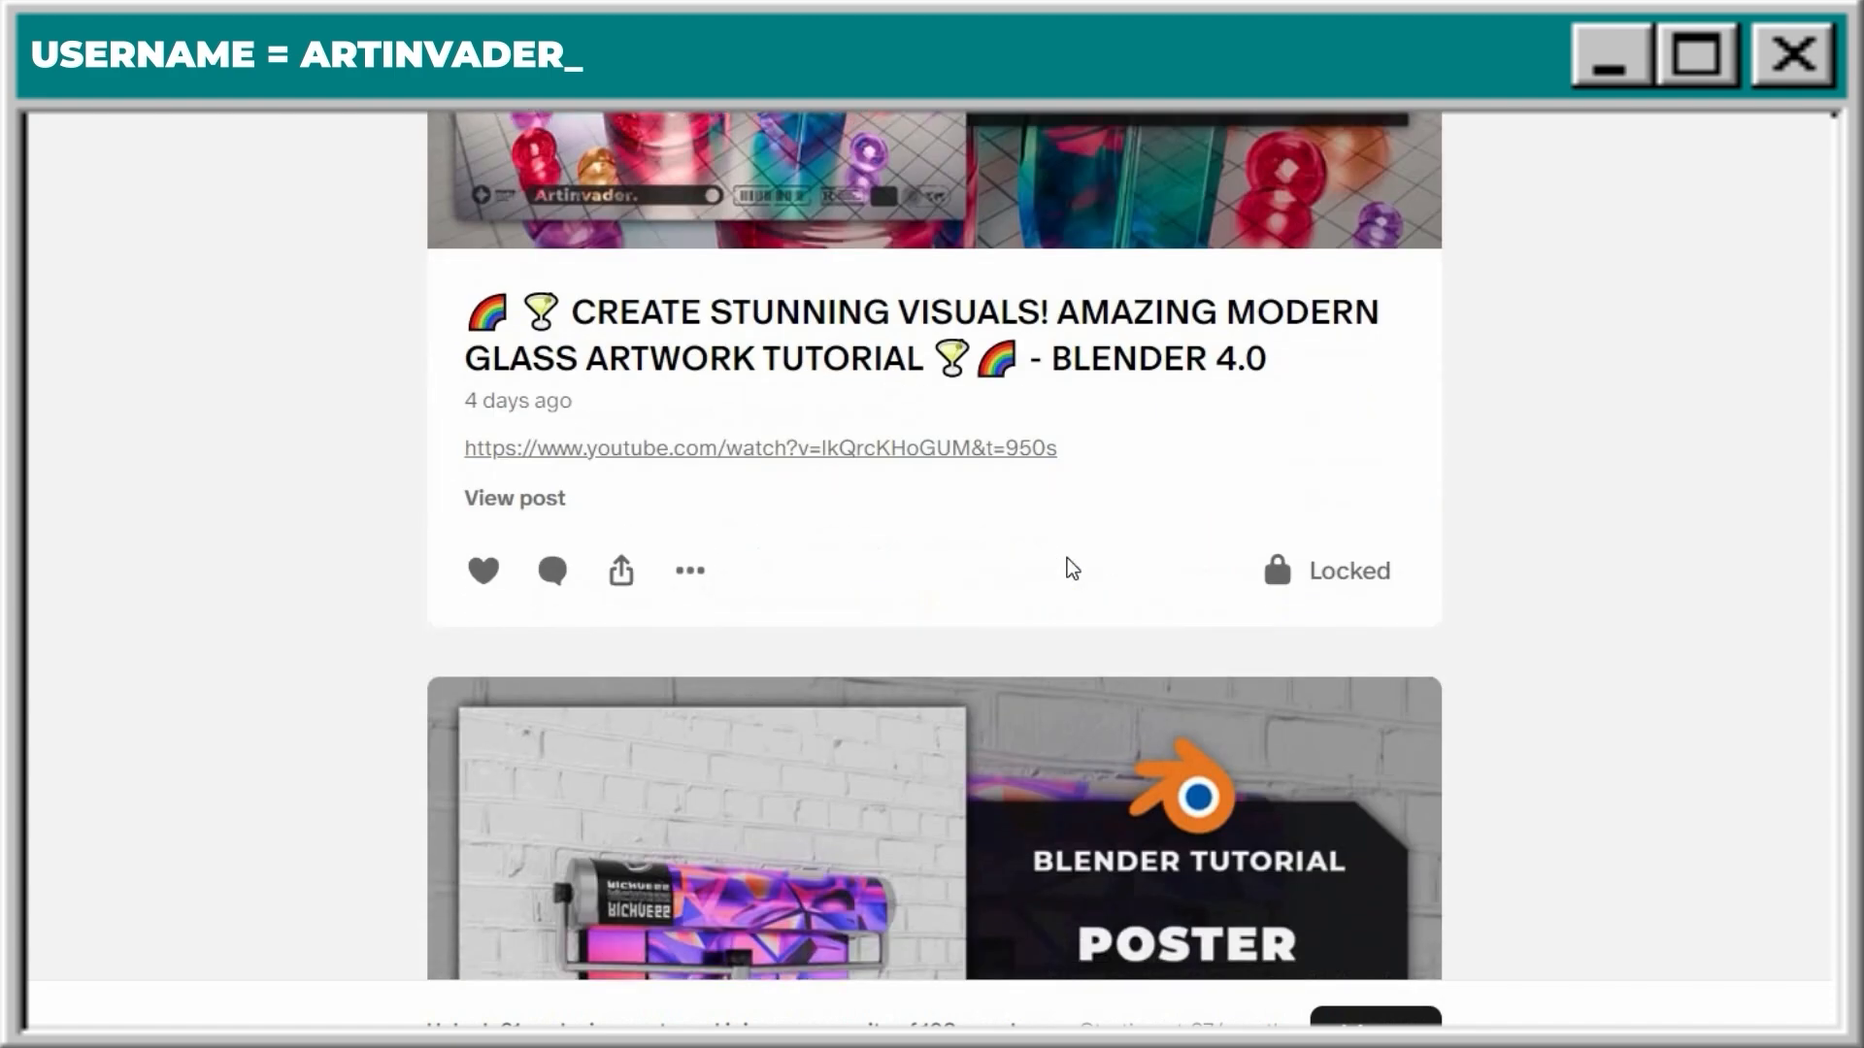
{"action": "scroll", "coordinate": [1068, 561], "scroll_direction": "down", "scroll_amount": 20}
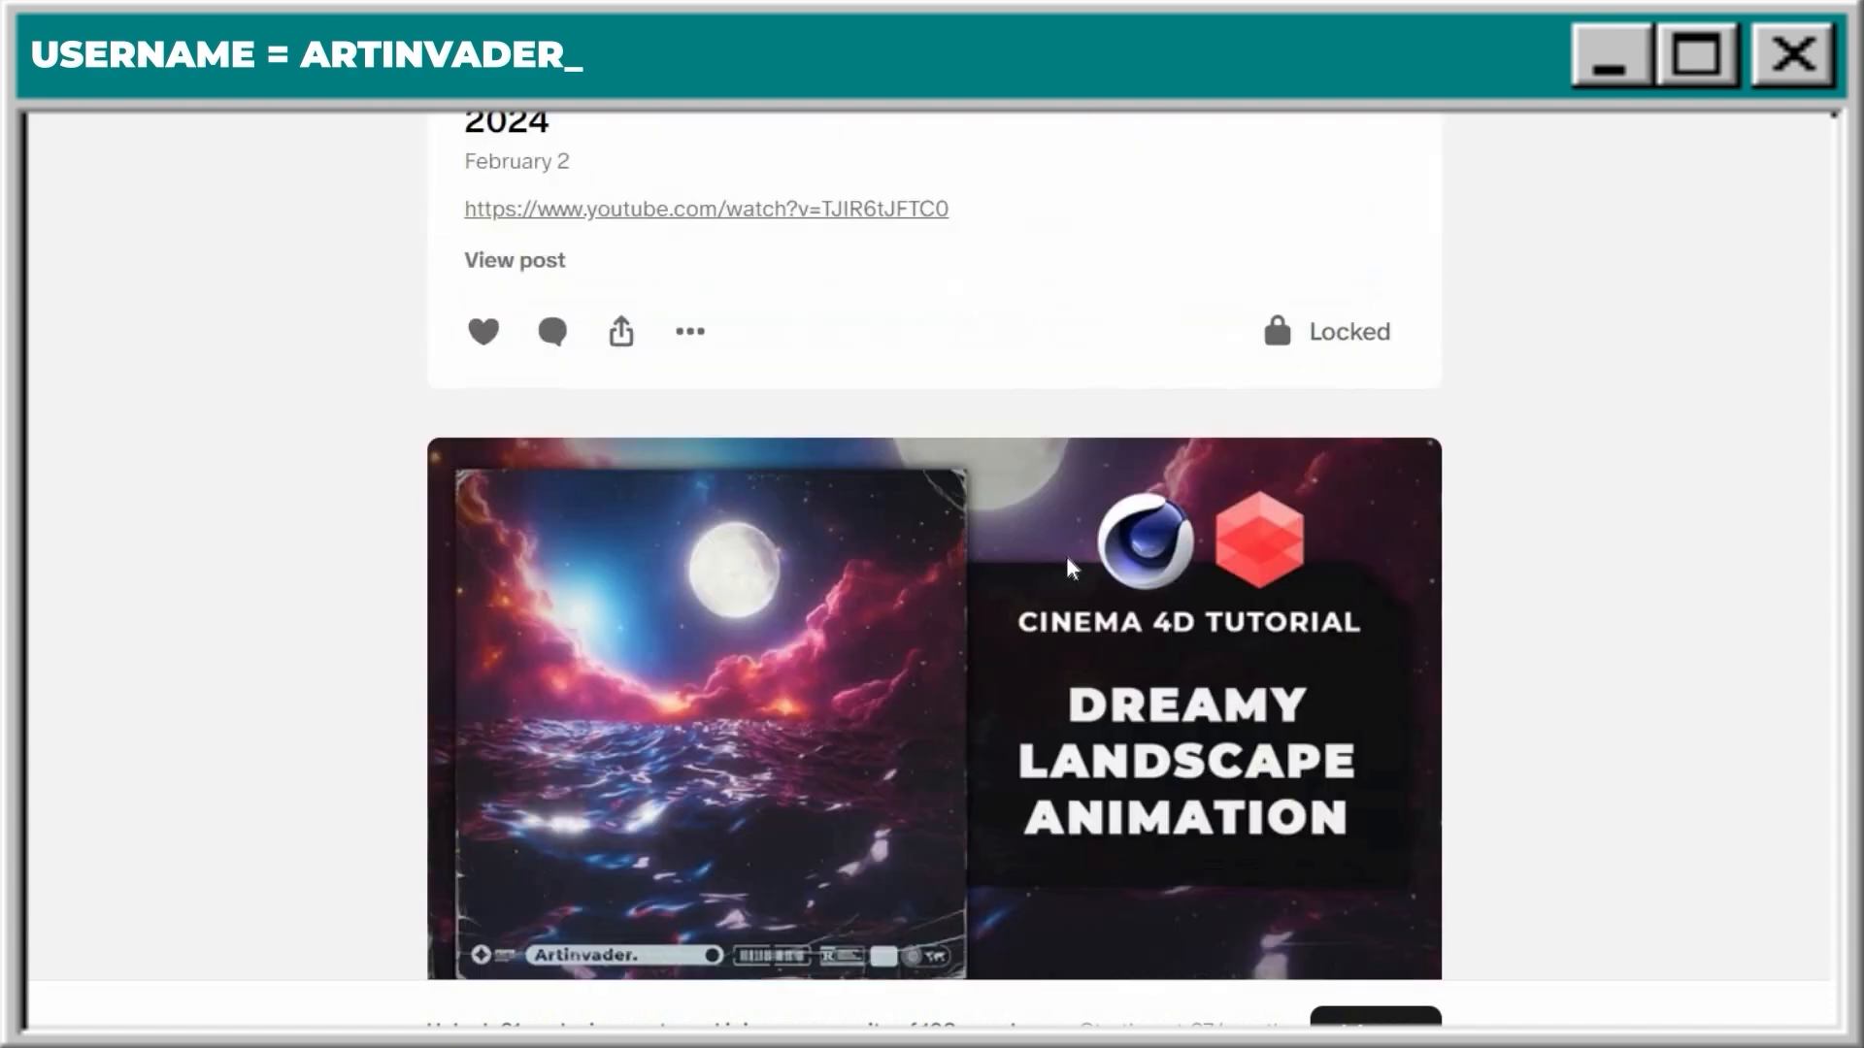
{"action": "scroll", "coordinate": [1068, 559], "scroll_direction": "down", "scroll_amount": 20}
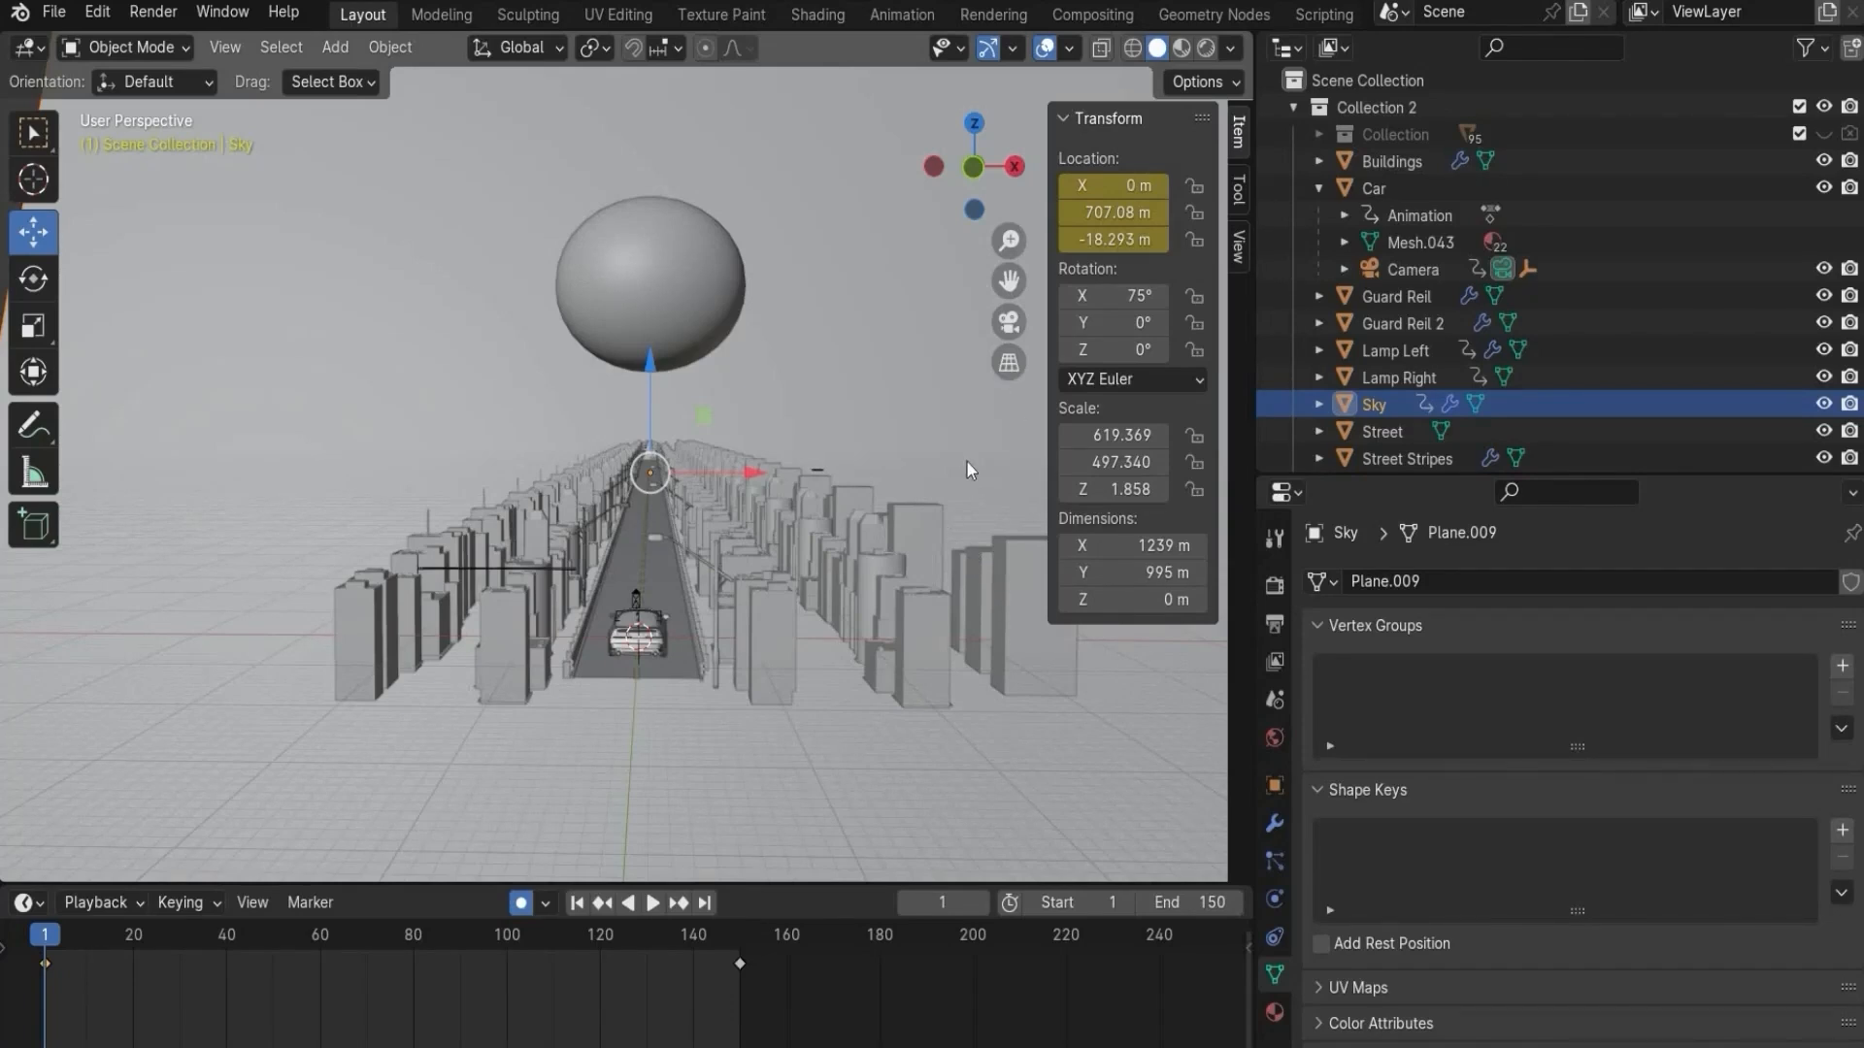
- View the finished scene through its camera and display the output format settings
{"action": "left_click", "coordinate": [1010, 323]}
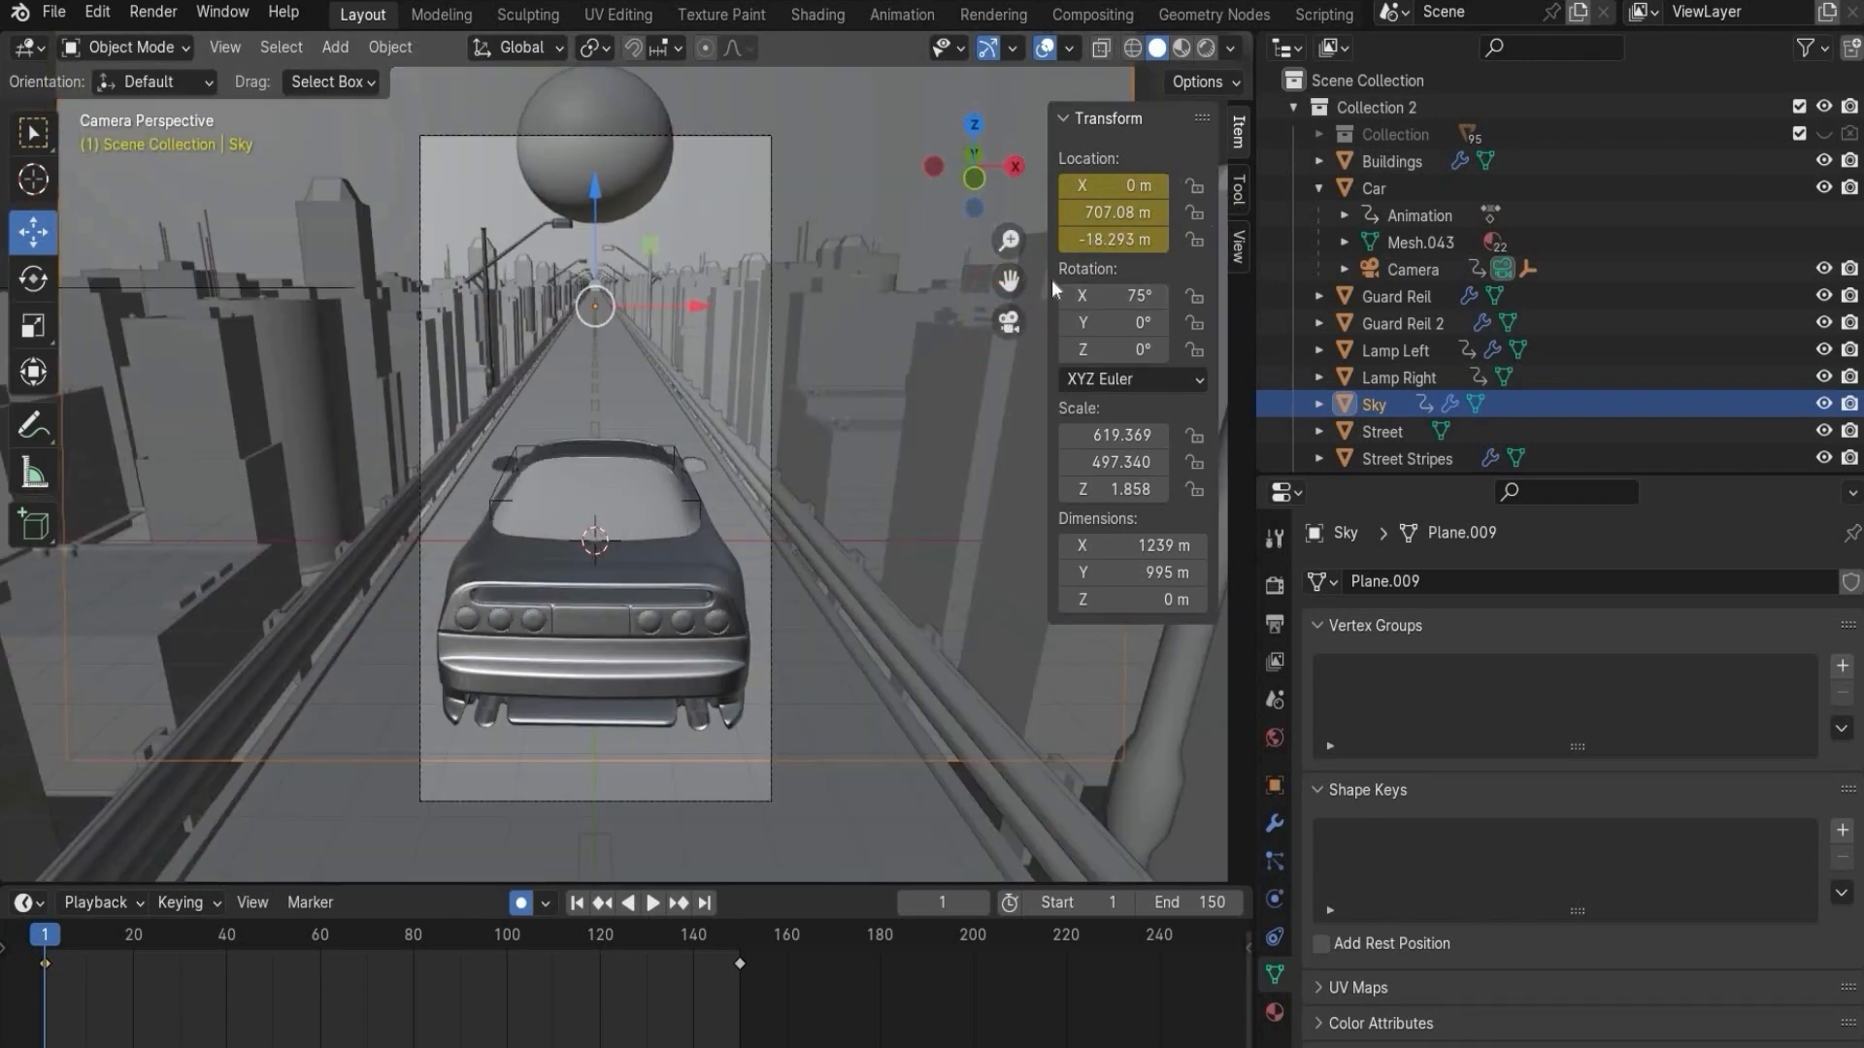
{"action": "left_click", "coordinate": [1274, 586]}
{"action": "left_click", "coordinate": [1274, 624]}
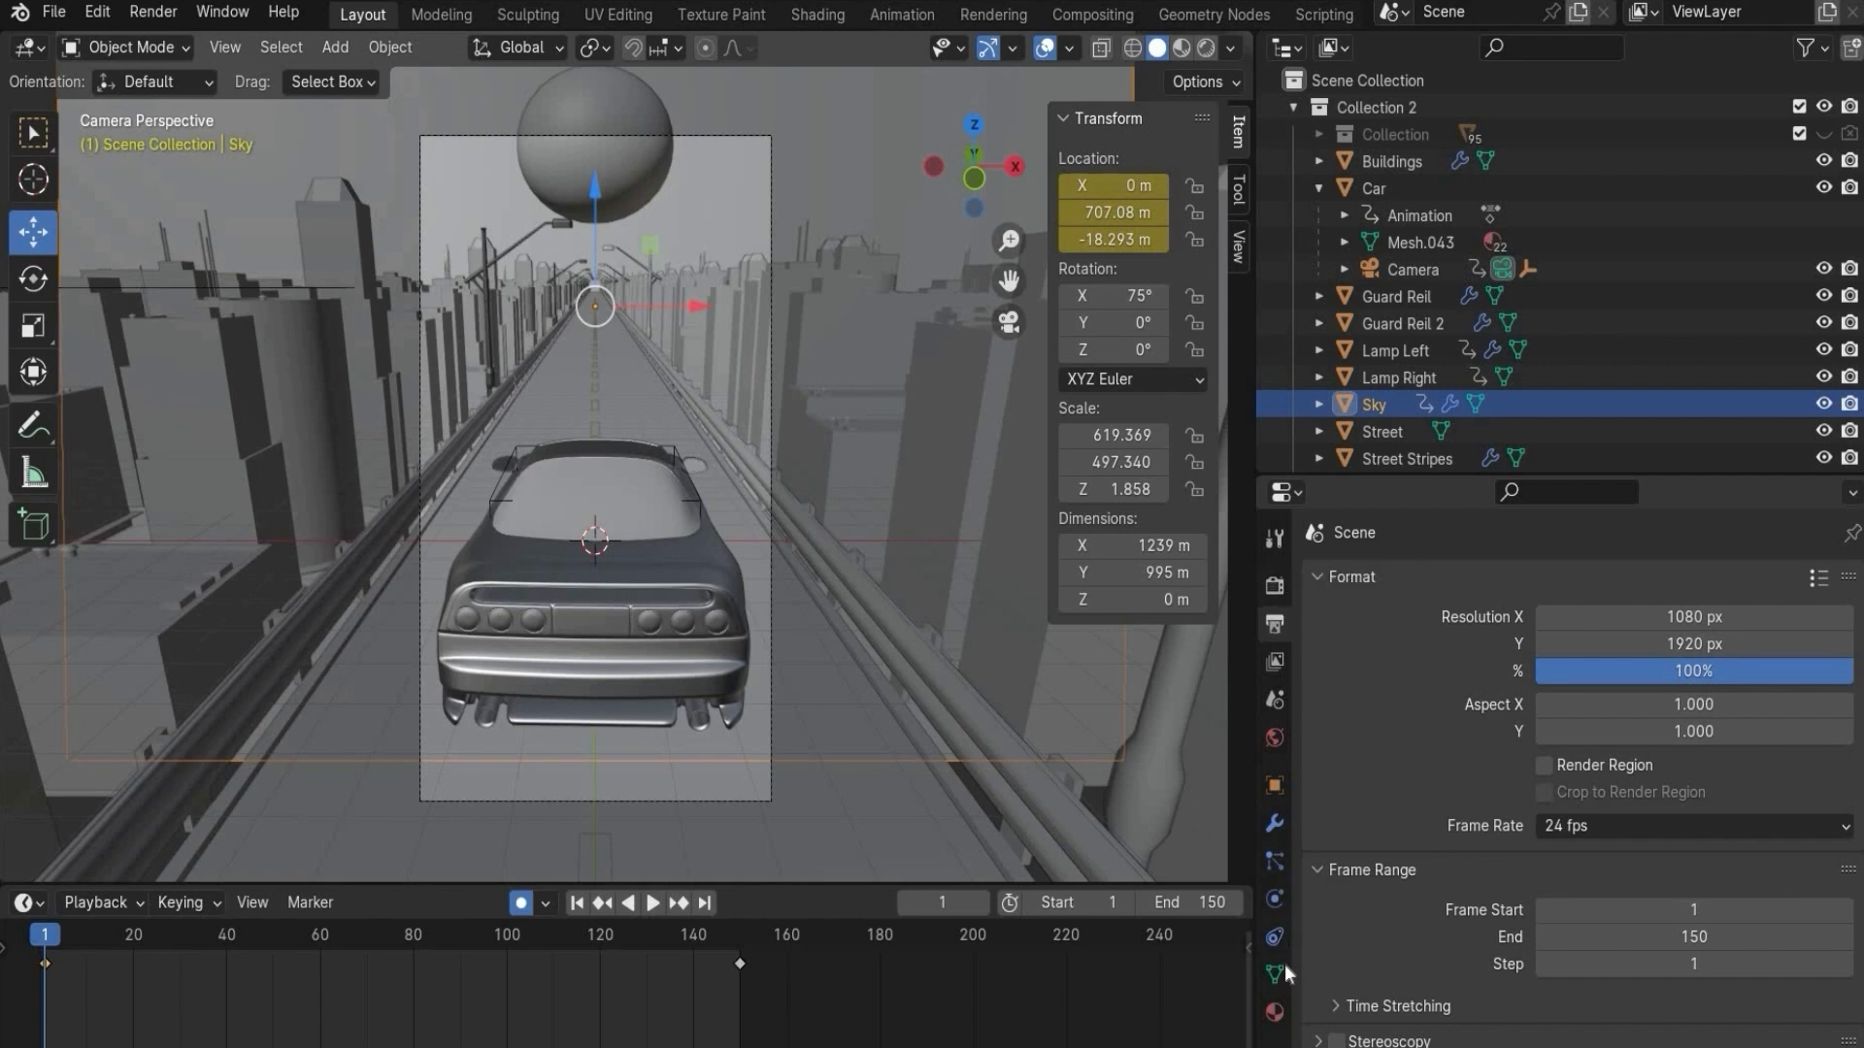
- Set the focal length of the camera parented to the car to 20 mm
{"action": "left_click", "coordinate": [1424, 275]}
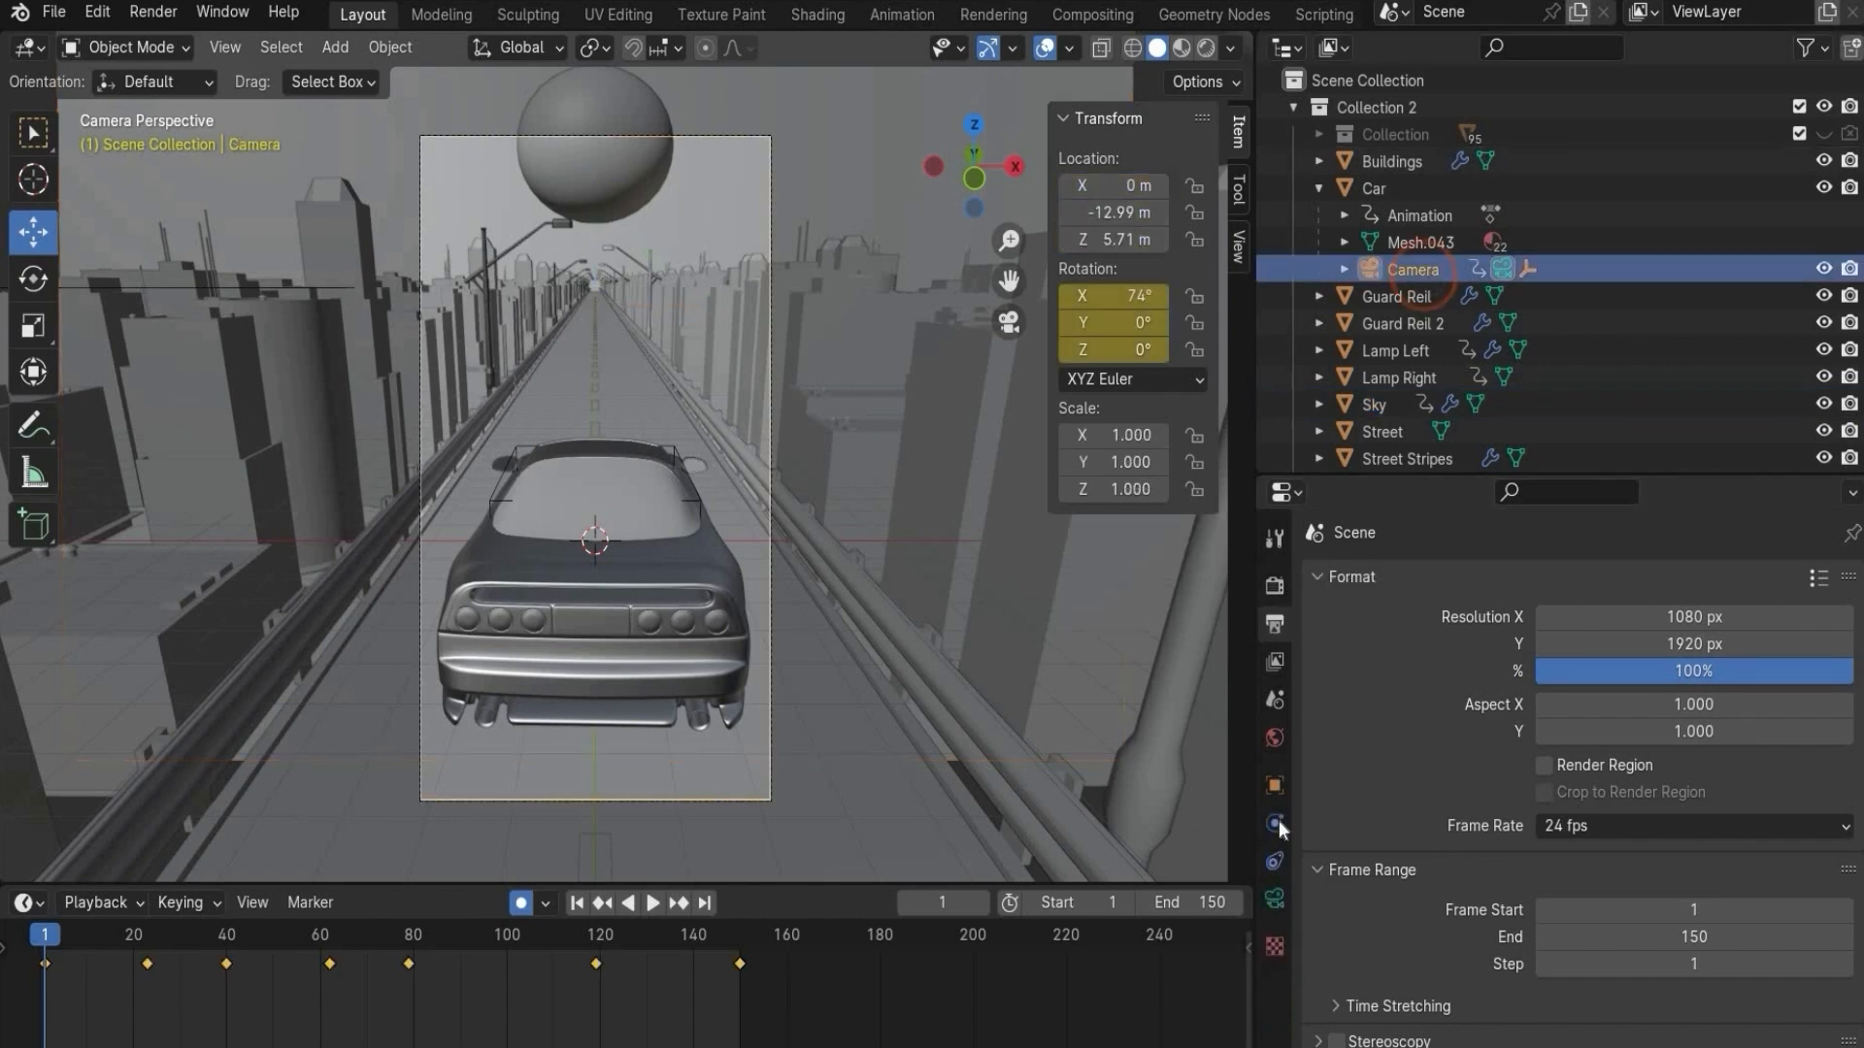
{"action": "left_click", "coordinate": [1274, 898]}
{"action": "left_click", "coordinate": [1663, 710]}
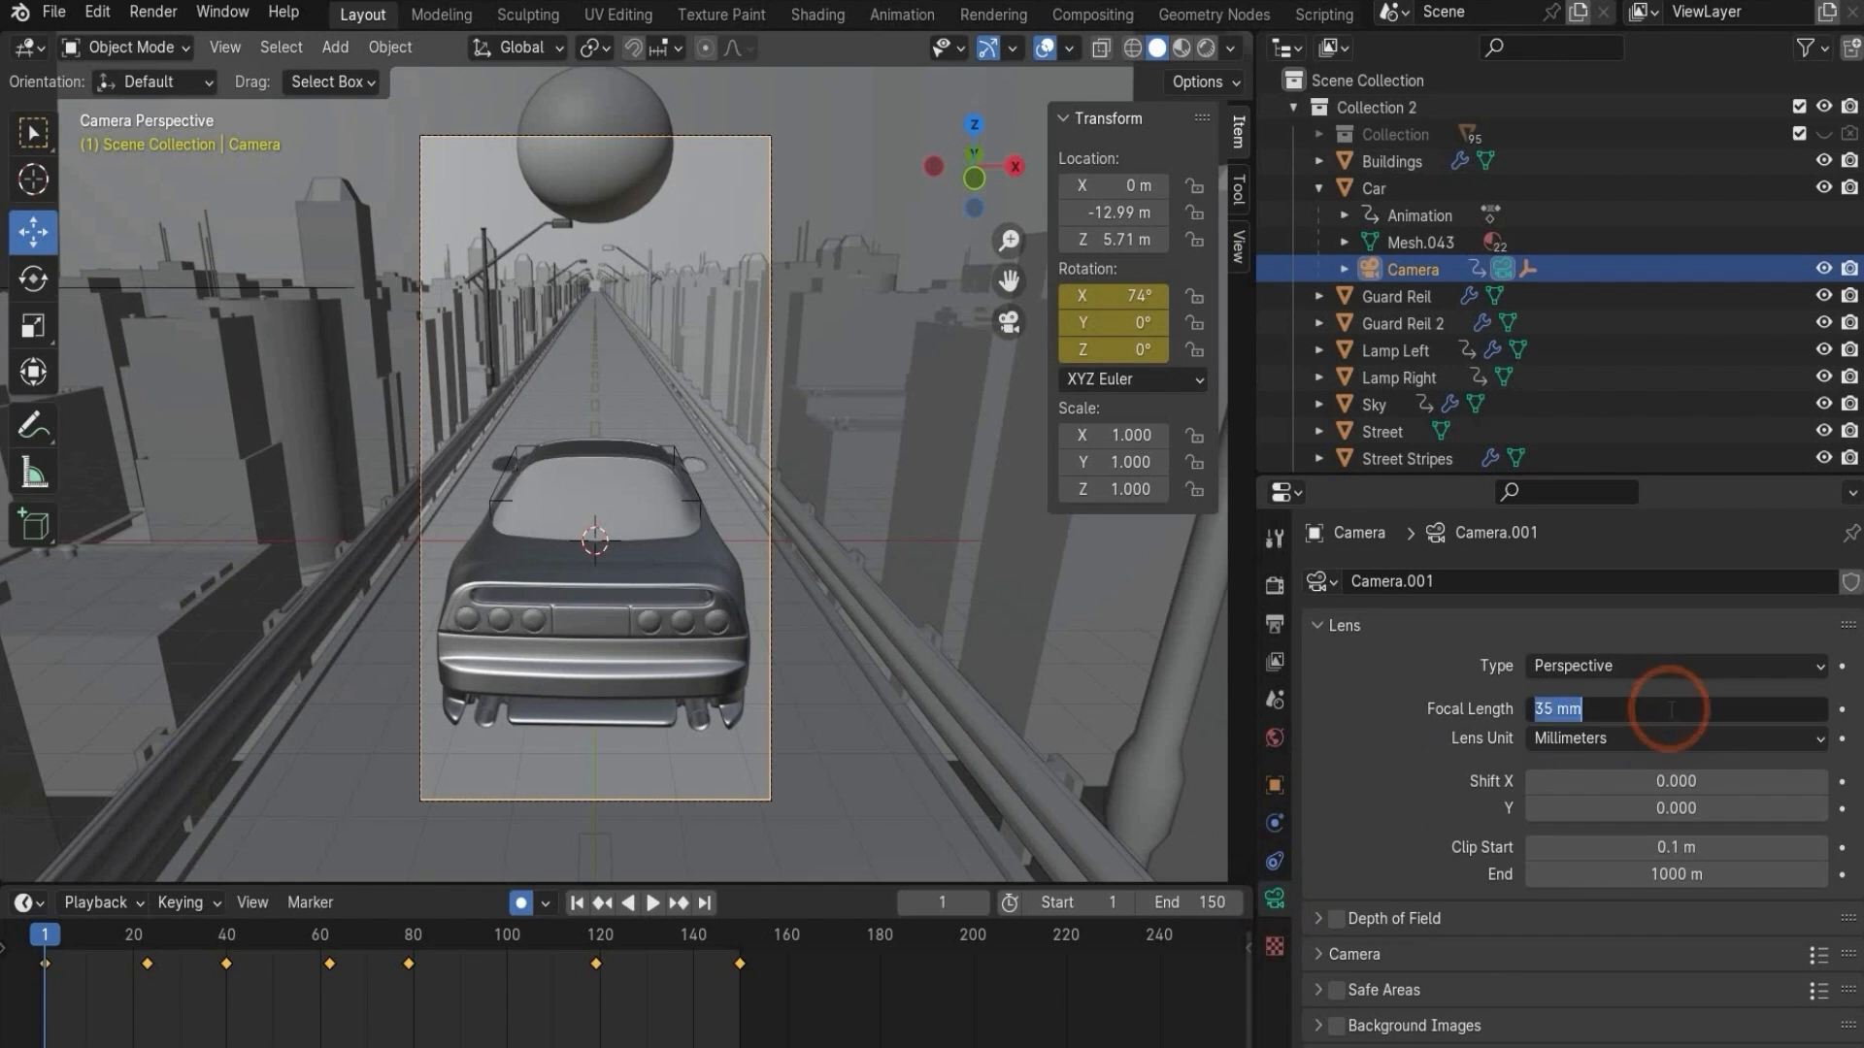
{"action": "type", "text": "20"}
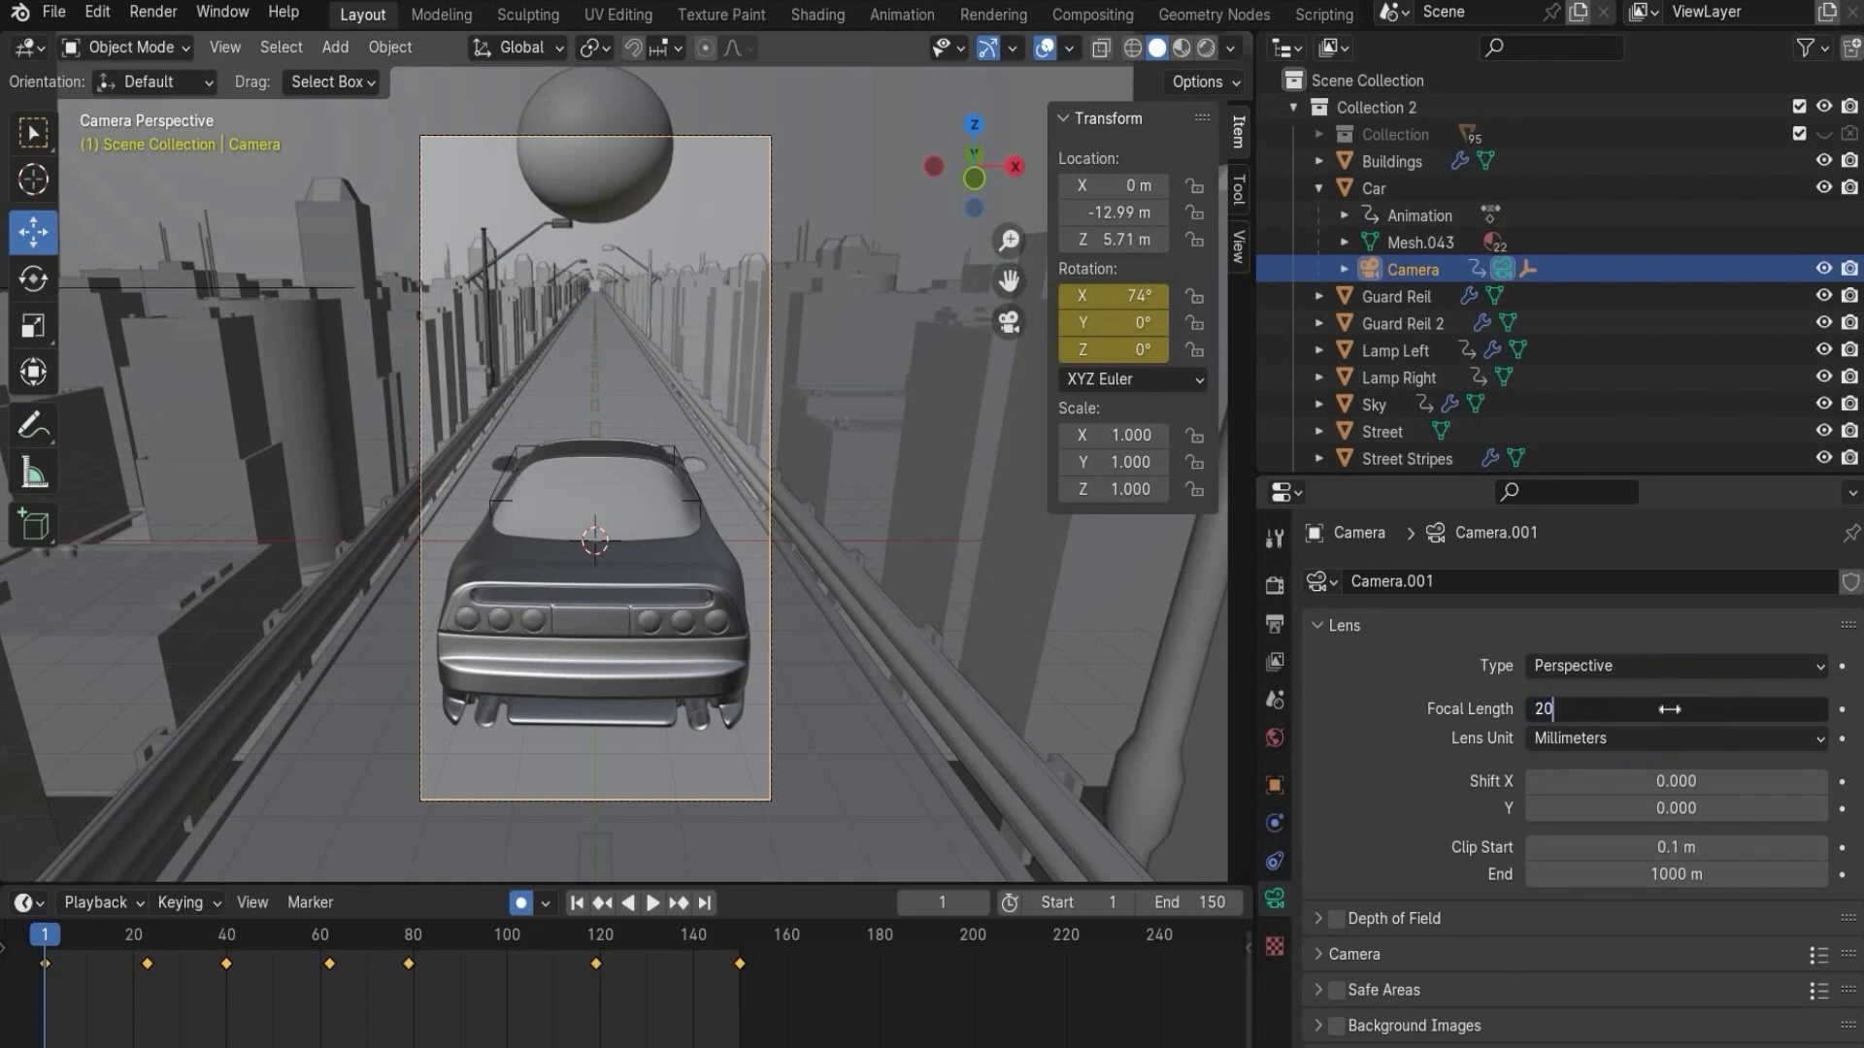
{"action": "key", "text": "Return"}
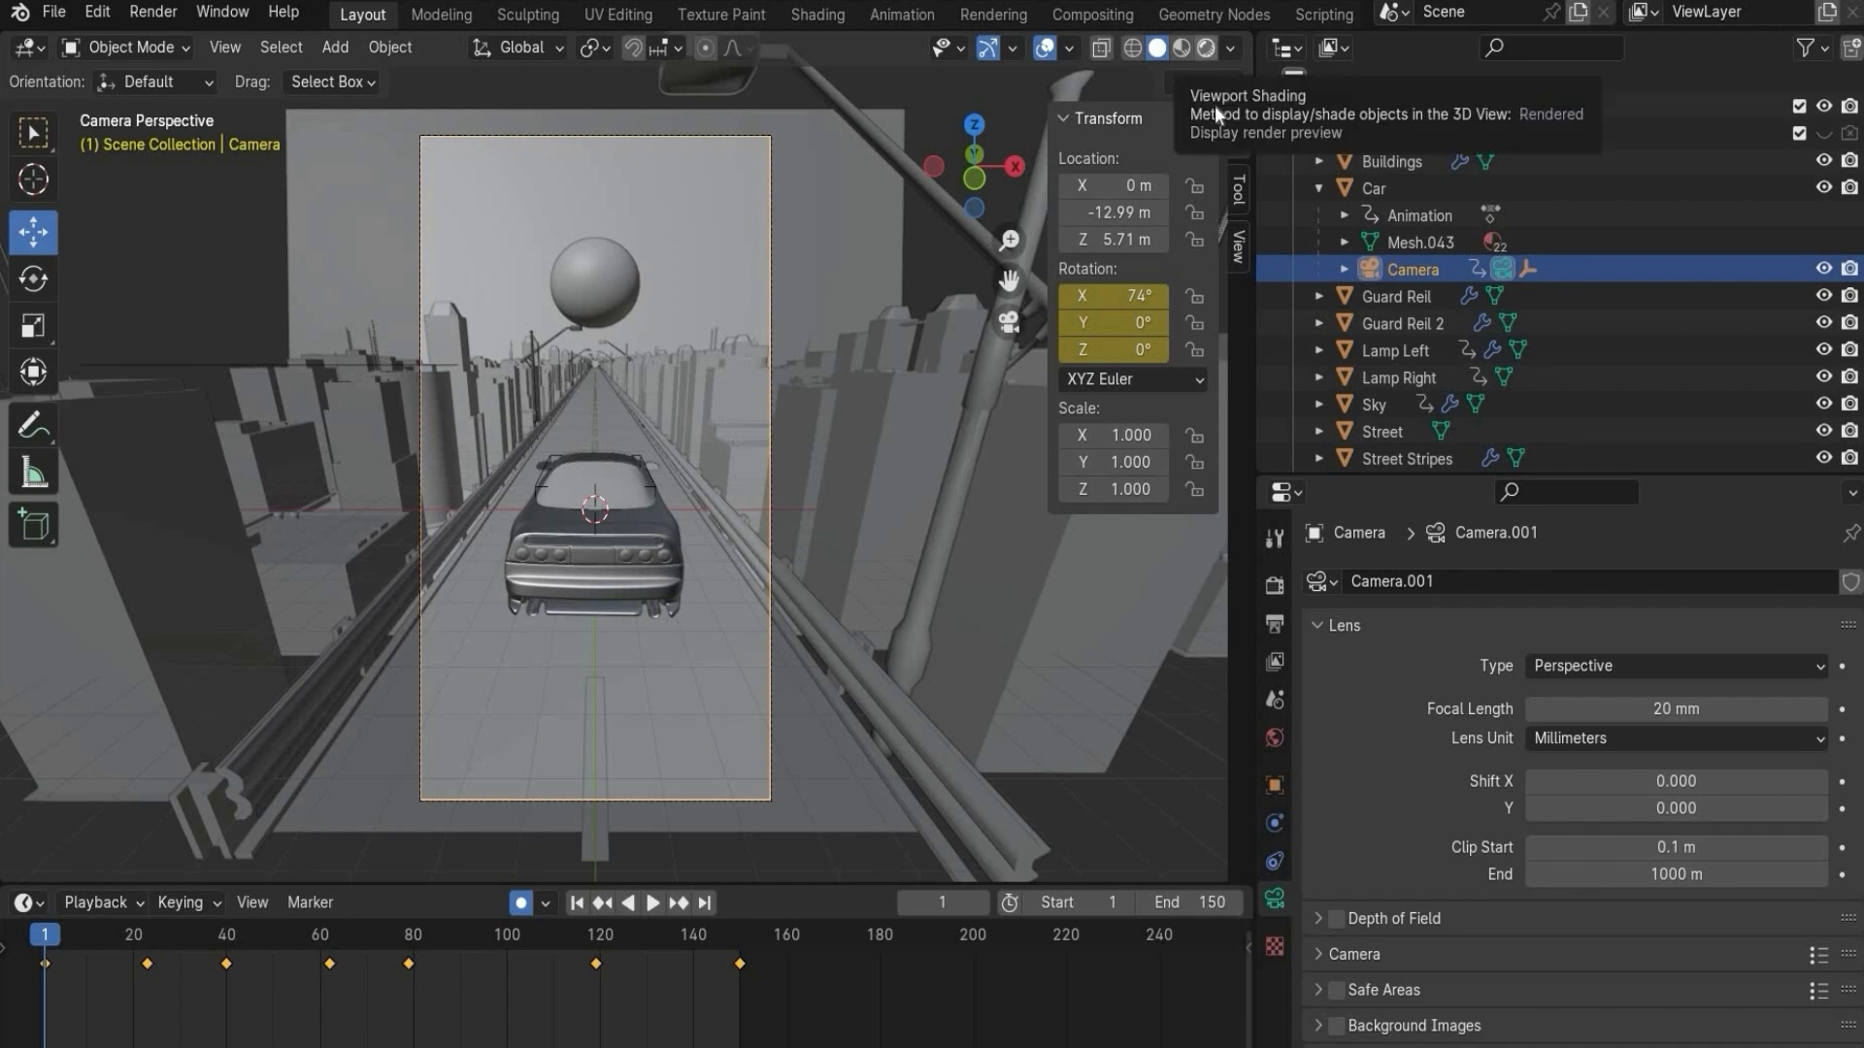
- Switch the viewport to rendered shading and recheck the output resolution and frame range settings
{"action": "left_click", "coordinate": [1207, 48]}
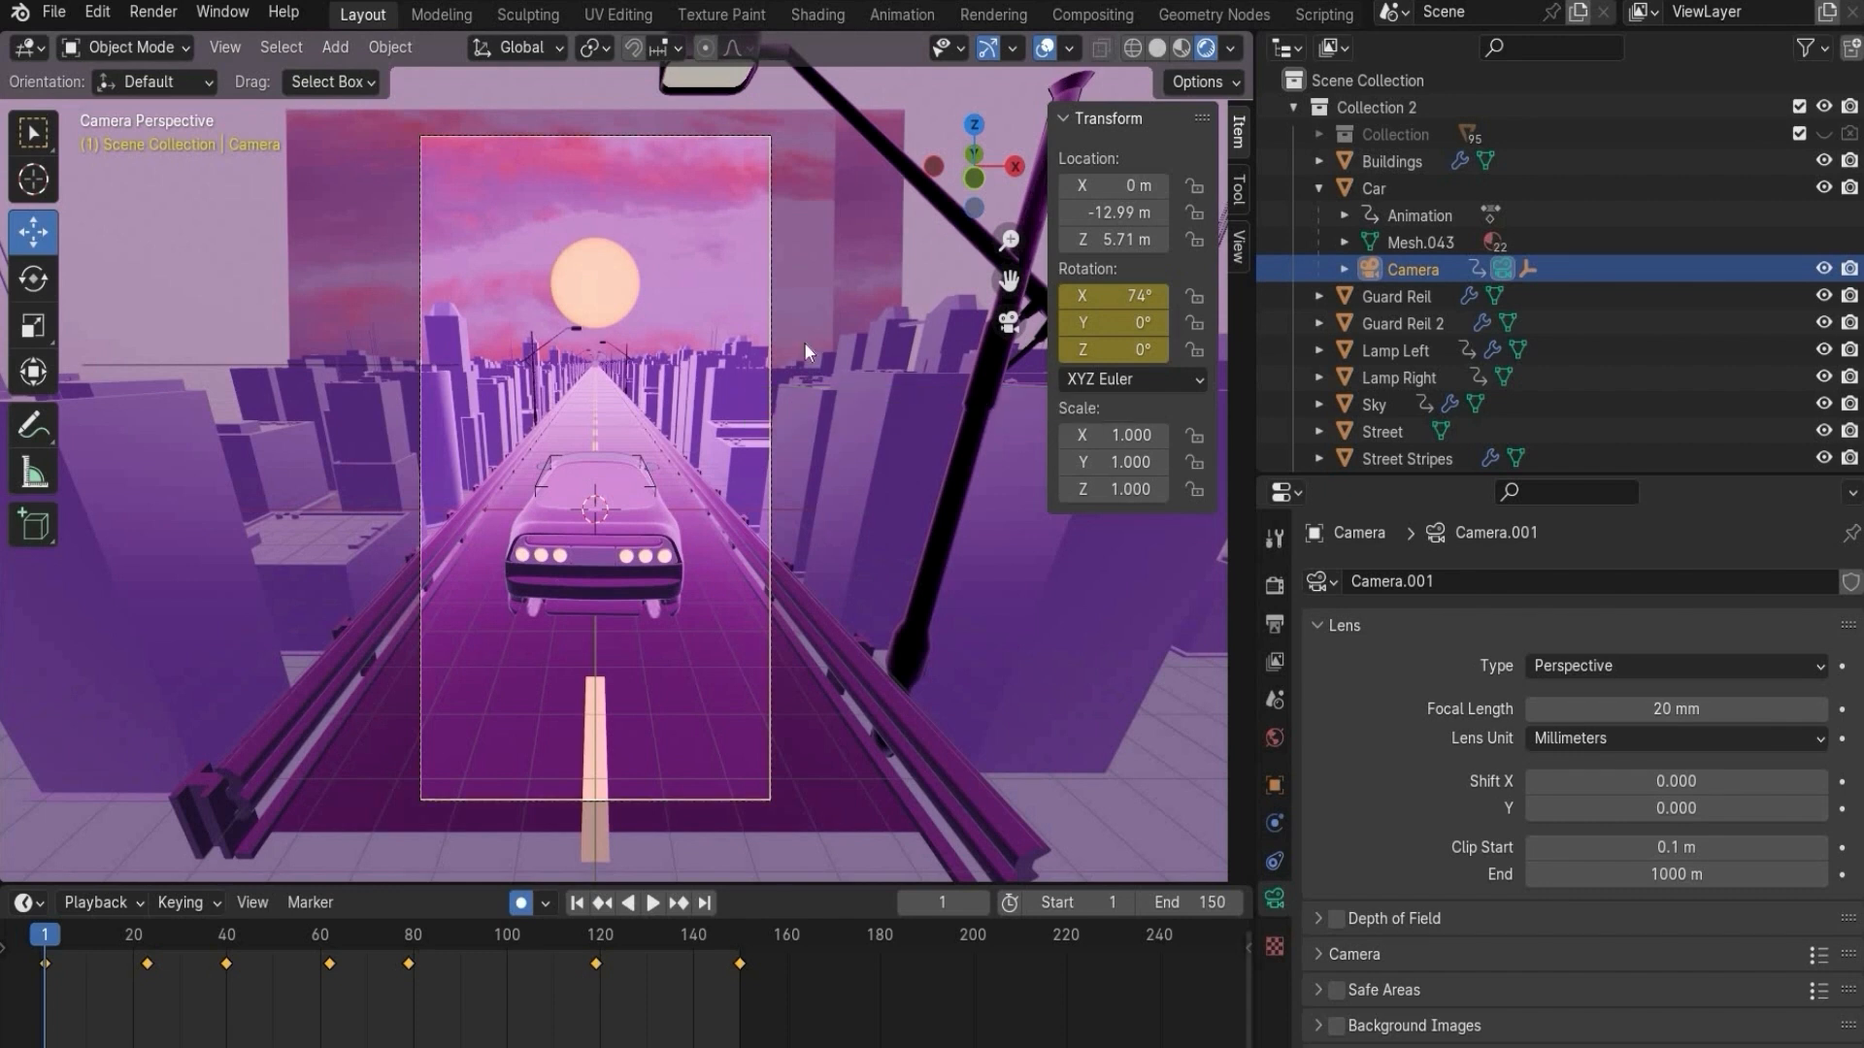
{"action": "left_click", "coordinate": [1418, 271]}
{"action": "left_click", "coordinate": [1277, 626]}
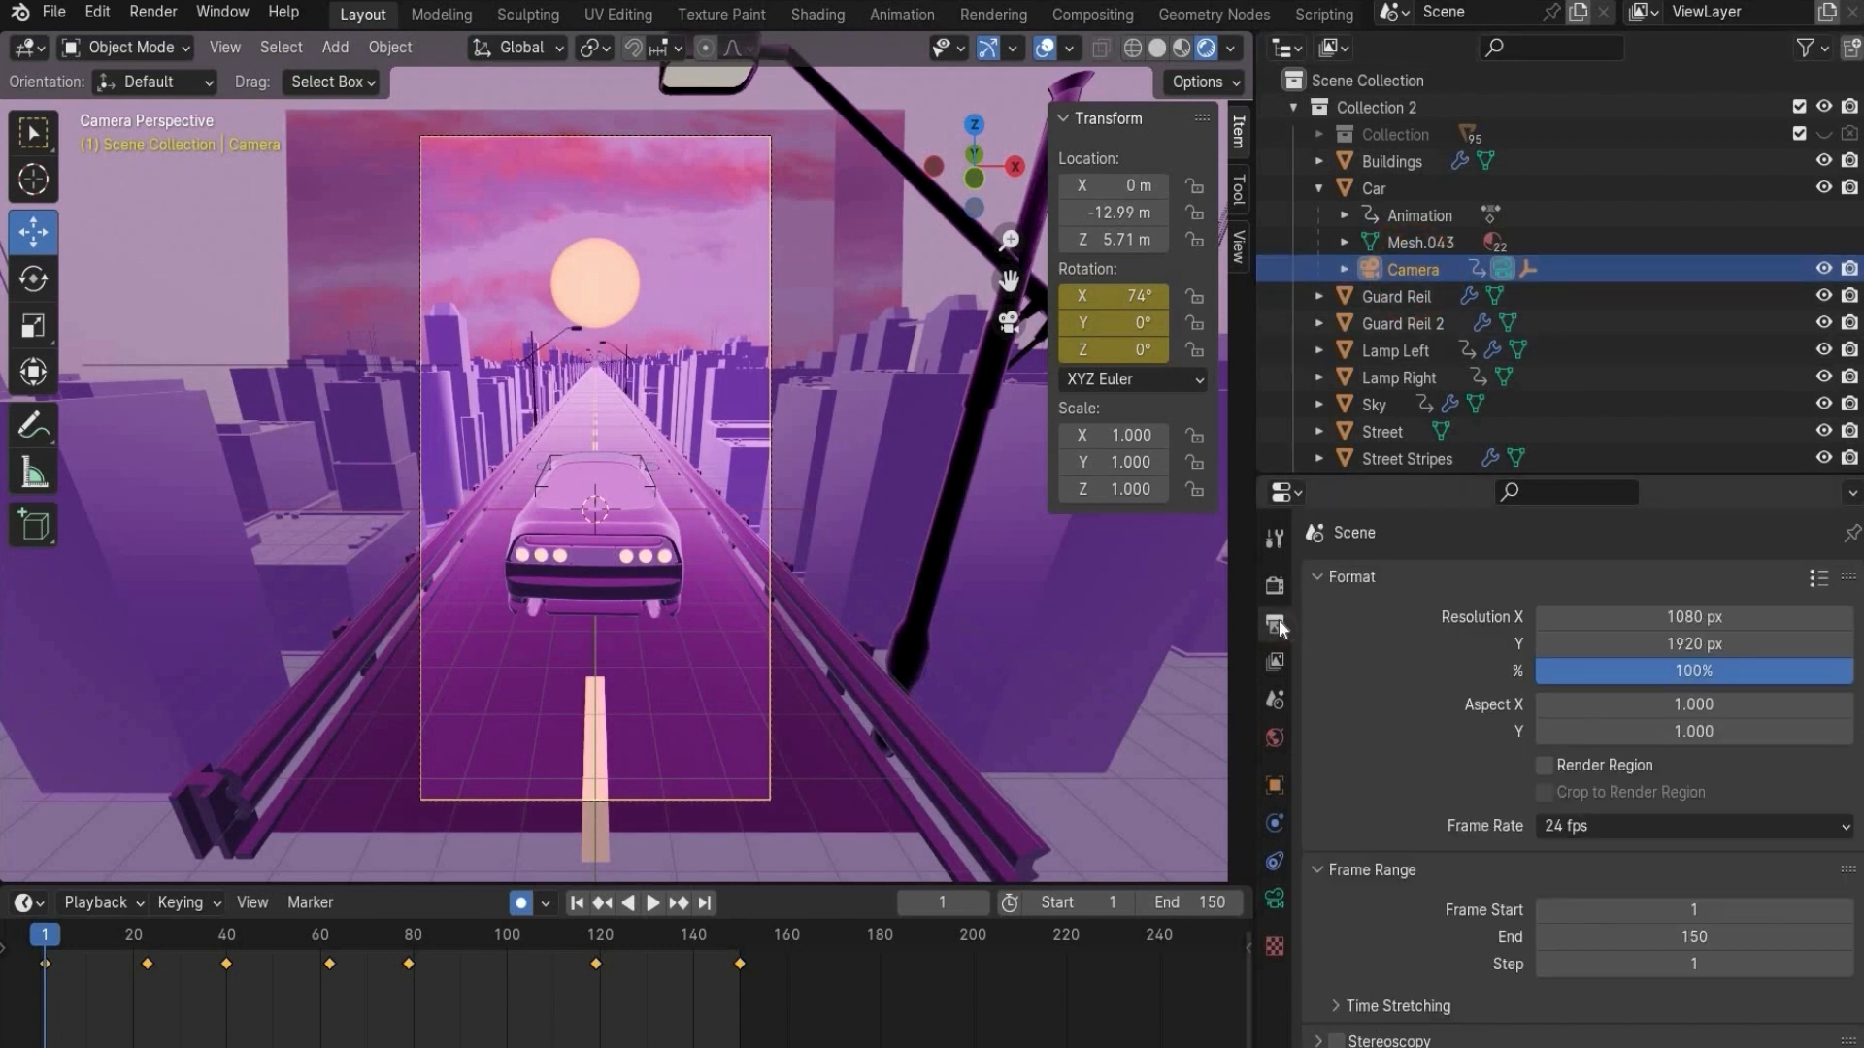
- Enable Ambient Occlusion in the EEVEE render settings and expand its options
{"action": "left_click", "coordinate": [1275, 586]}
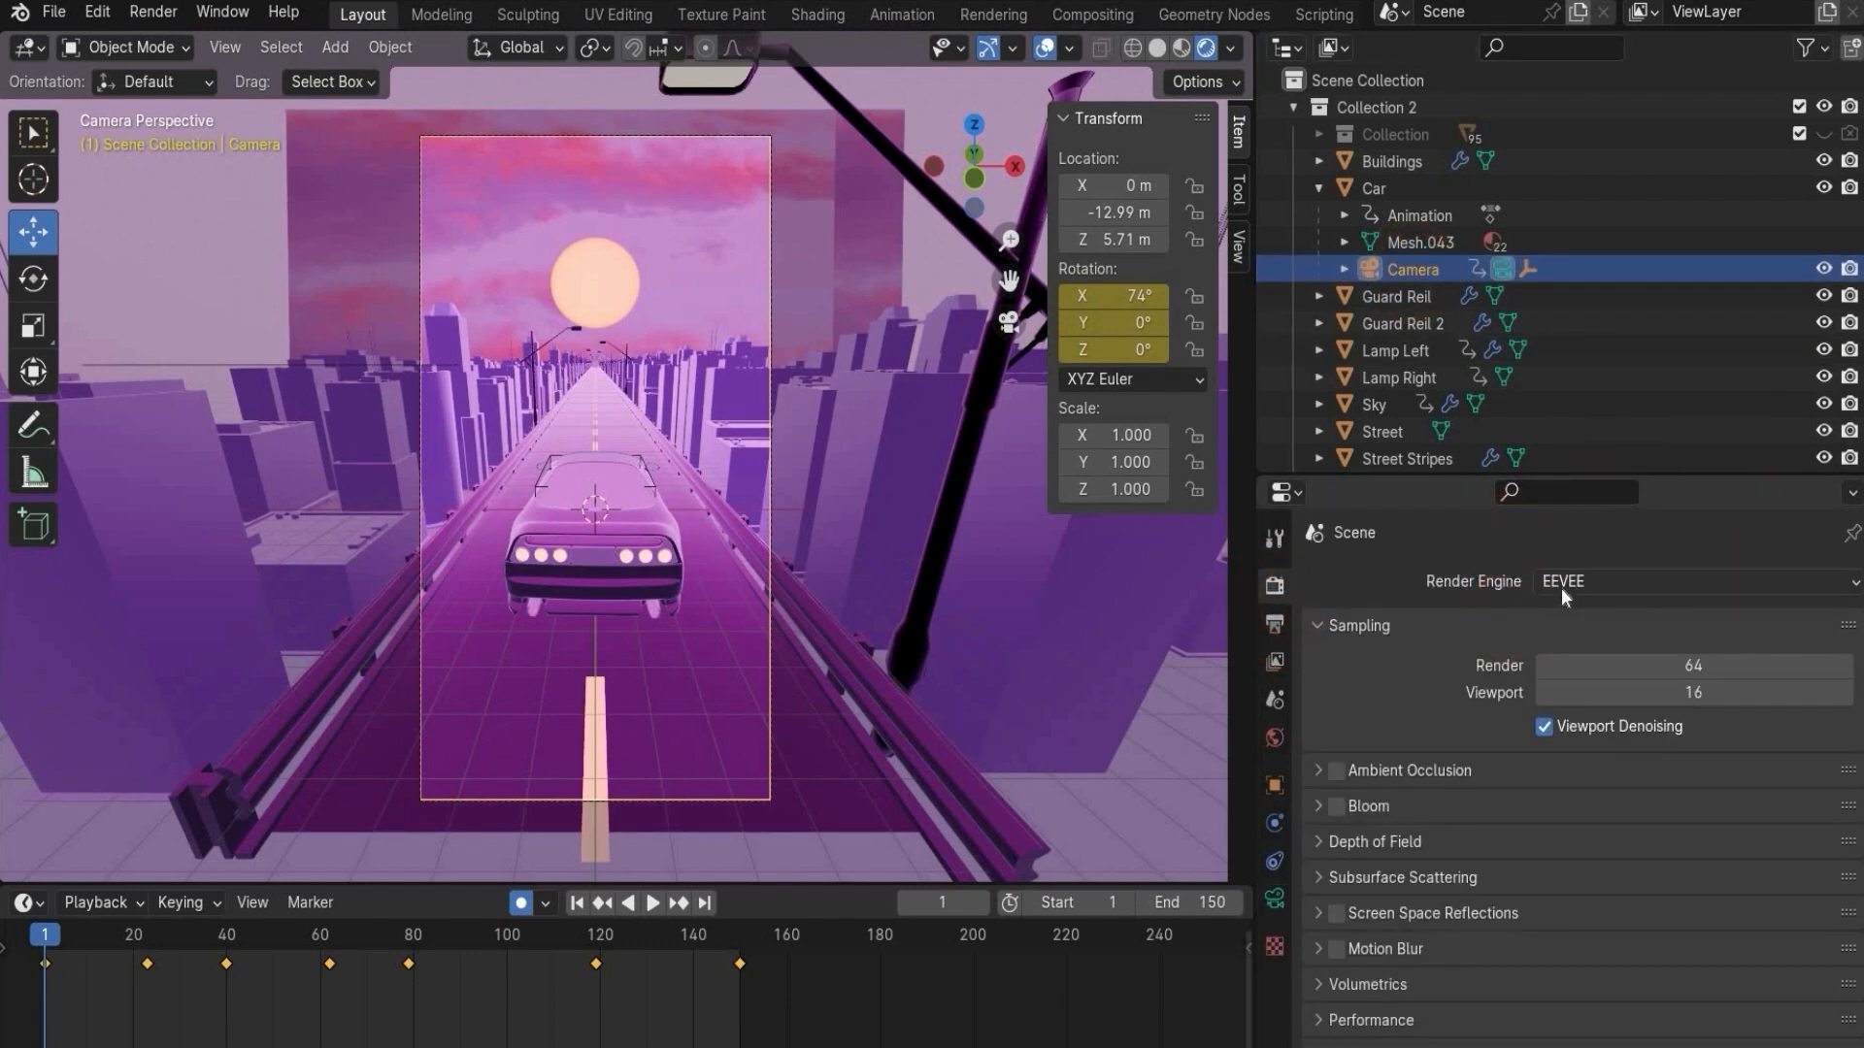
{"action": "scroll", "coordinate": [1437, 708], "scroll_direction": "down", "scroll_amount": 1}
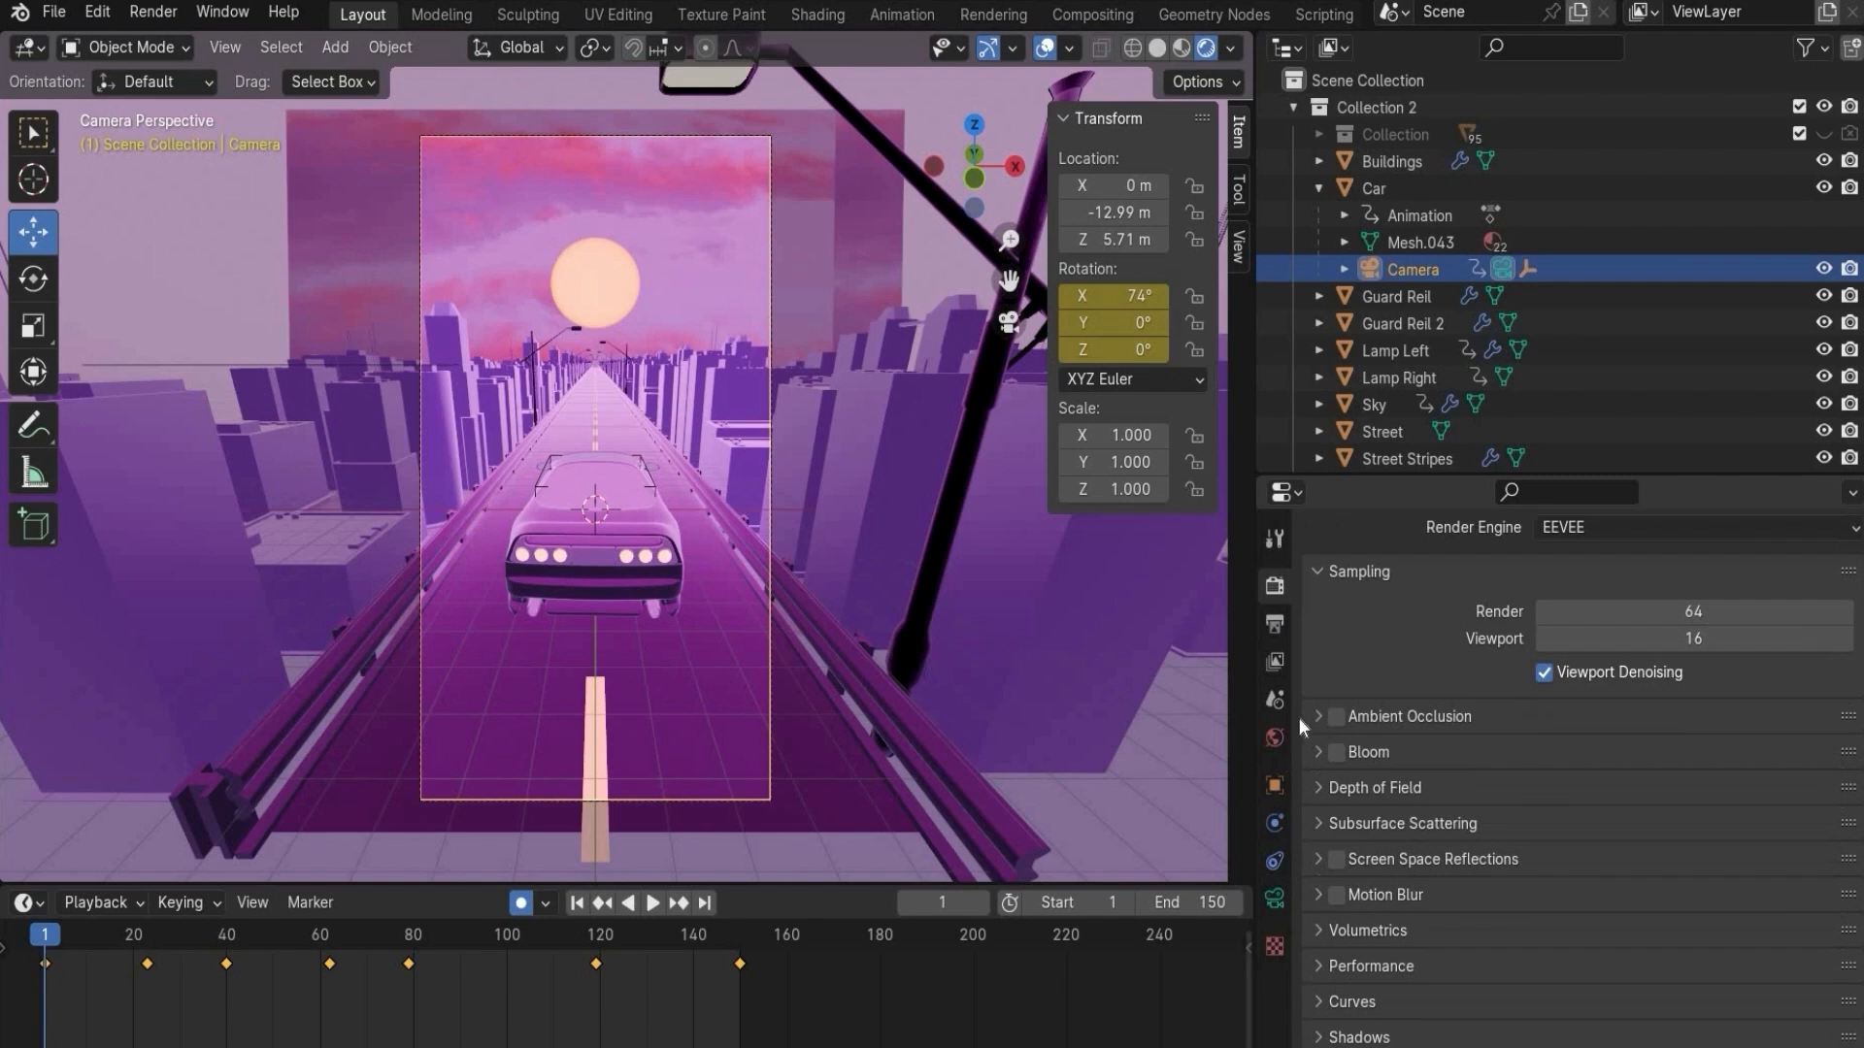
{"action": "left_click", "coordinate": [1361, 666]}
{"action": "scroll", "coordinate": [1361, 666], "scroll_direction": "down", "scroll_amount": 2}
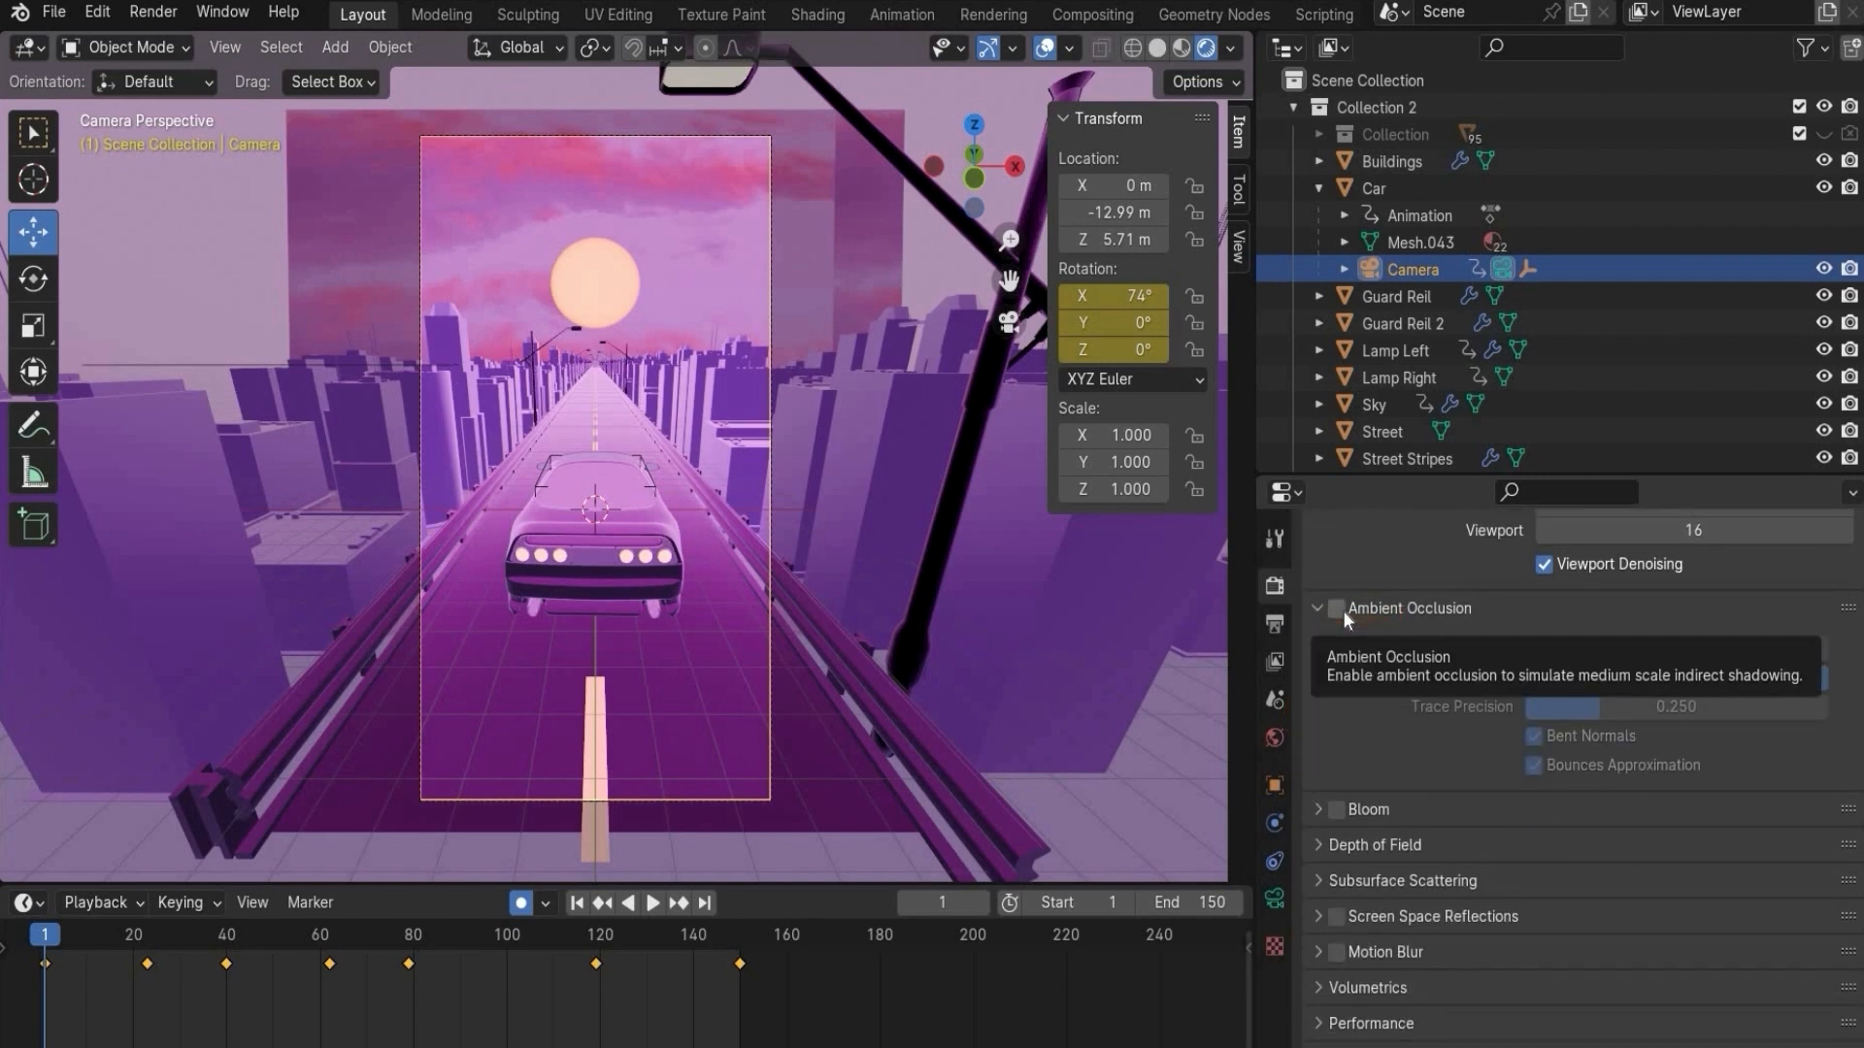
{"action": "left_click", "coordinate": [1340, 609]}
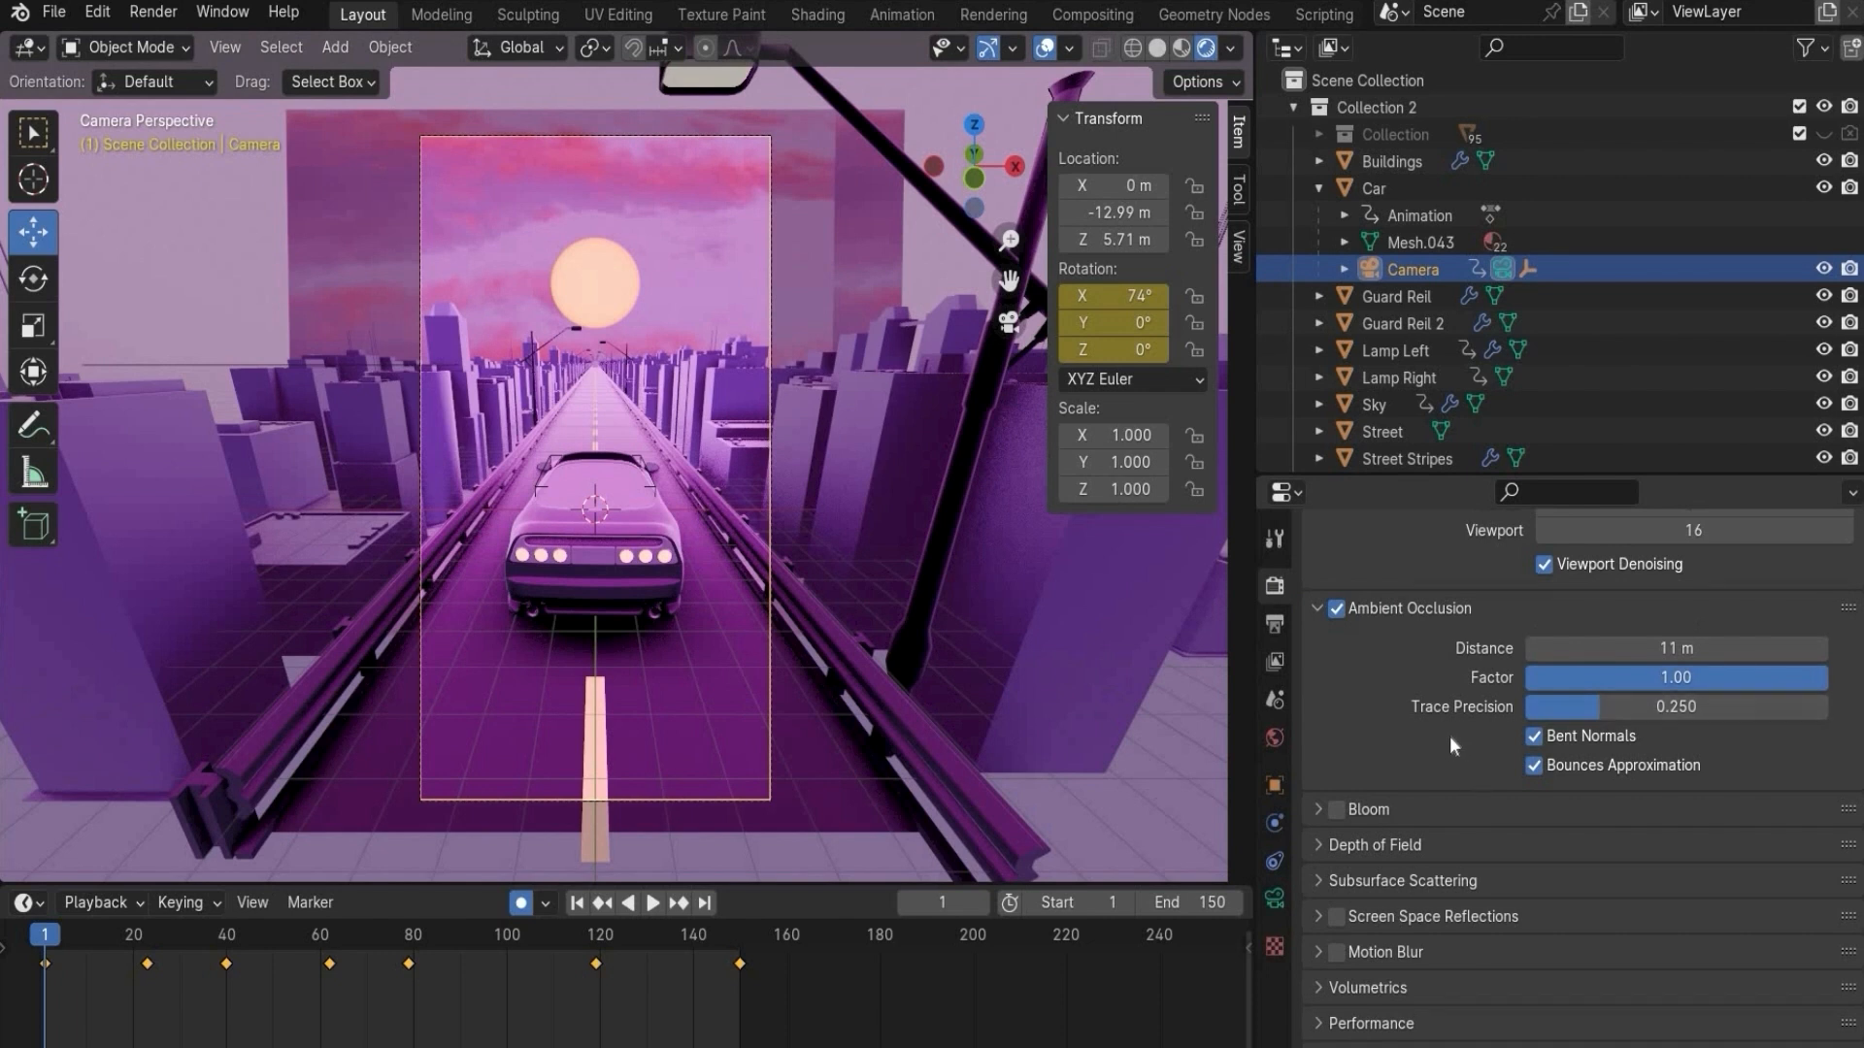
- Enable Bloom with its options expanded, and turn on Screen Space Reflections for the EEVEE render
{"action": "left_click", "coordinate": [1345, 807]}
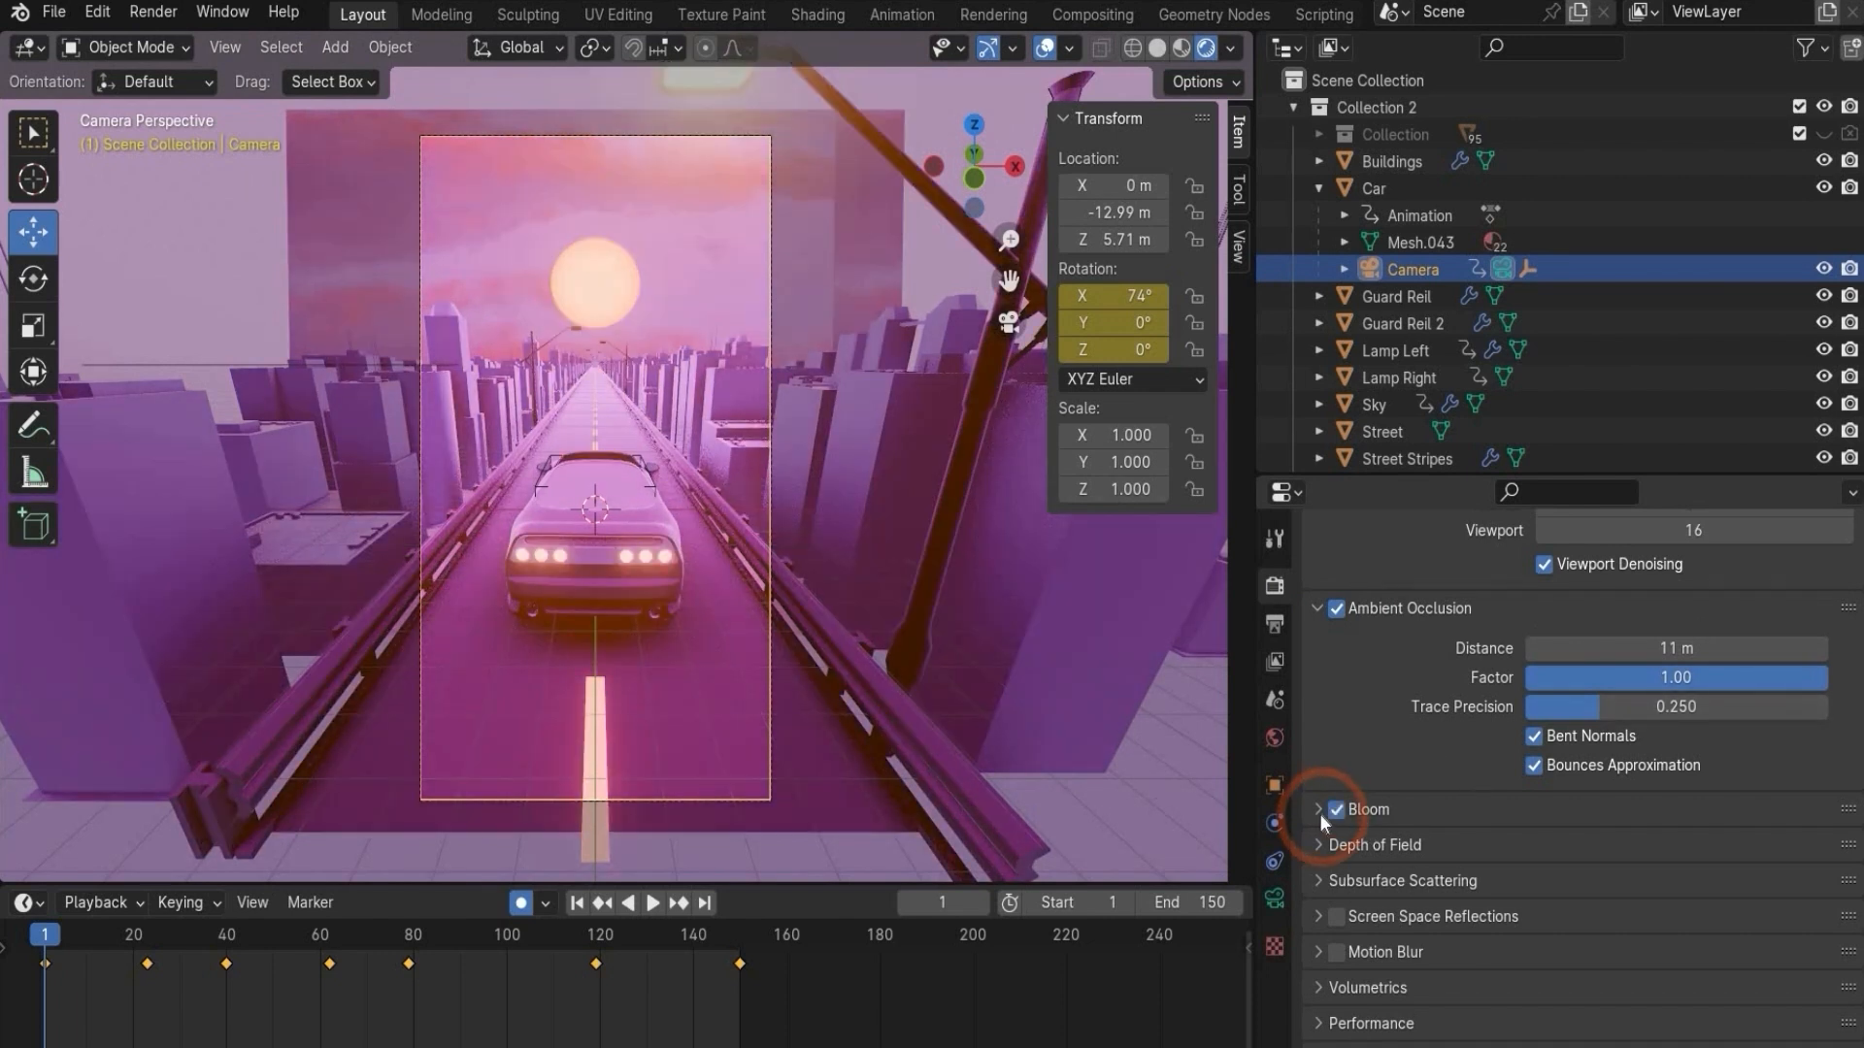
{"action": "left_click", "coordinate": [1319, 814]}
{"action": "scroll", "coordinate": [1801, 699], "scroll_direction": "down", "scroll_amount": 3}
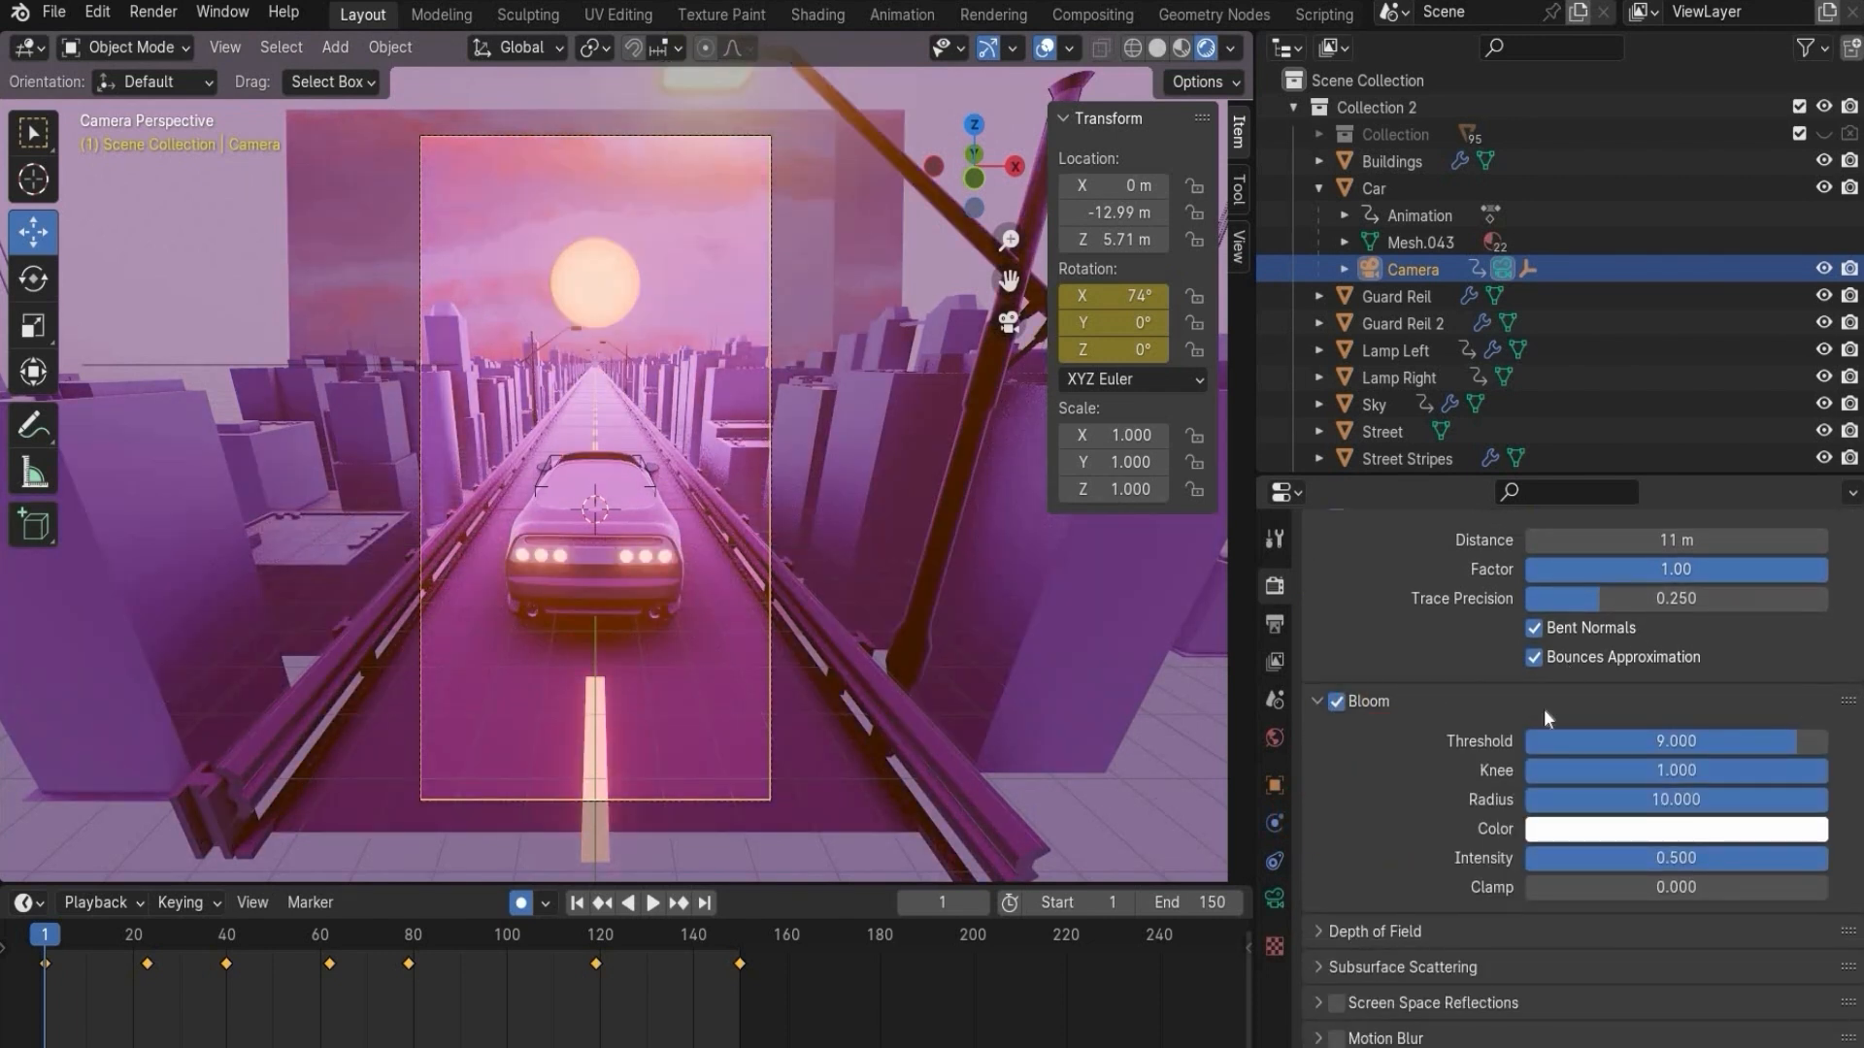
{"action": "scroll", "coordinate": [1390, 859], "scroll_direction": "down", "scroll_amount": 3}
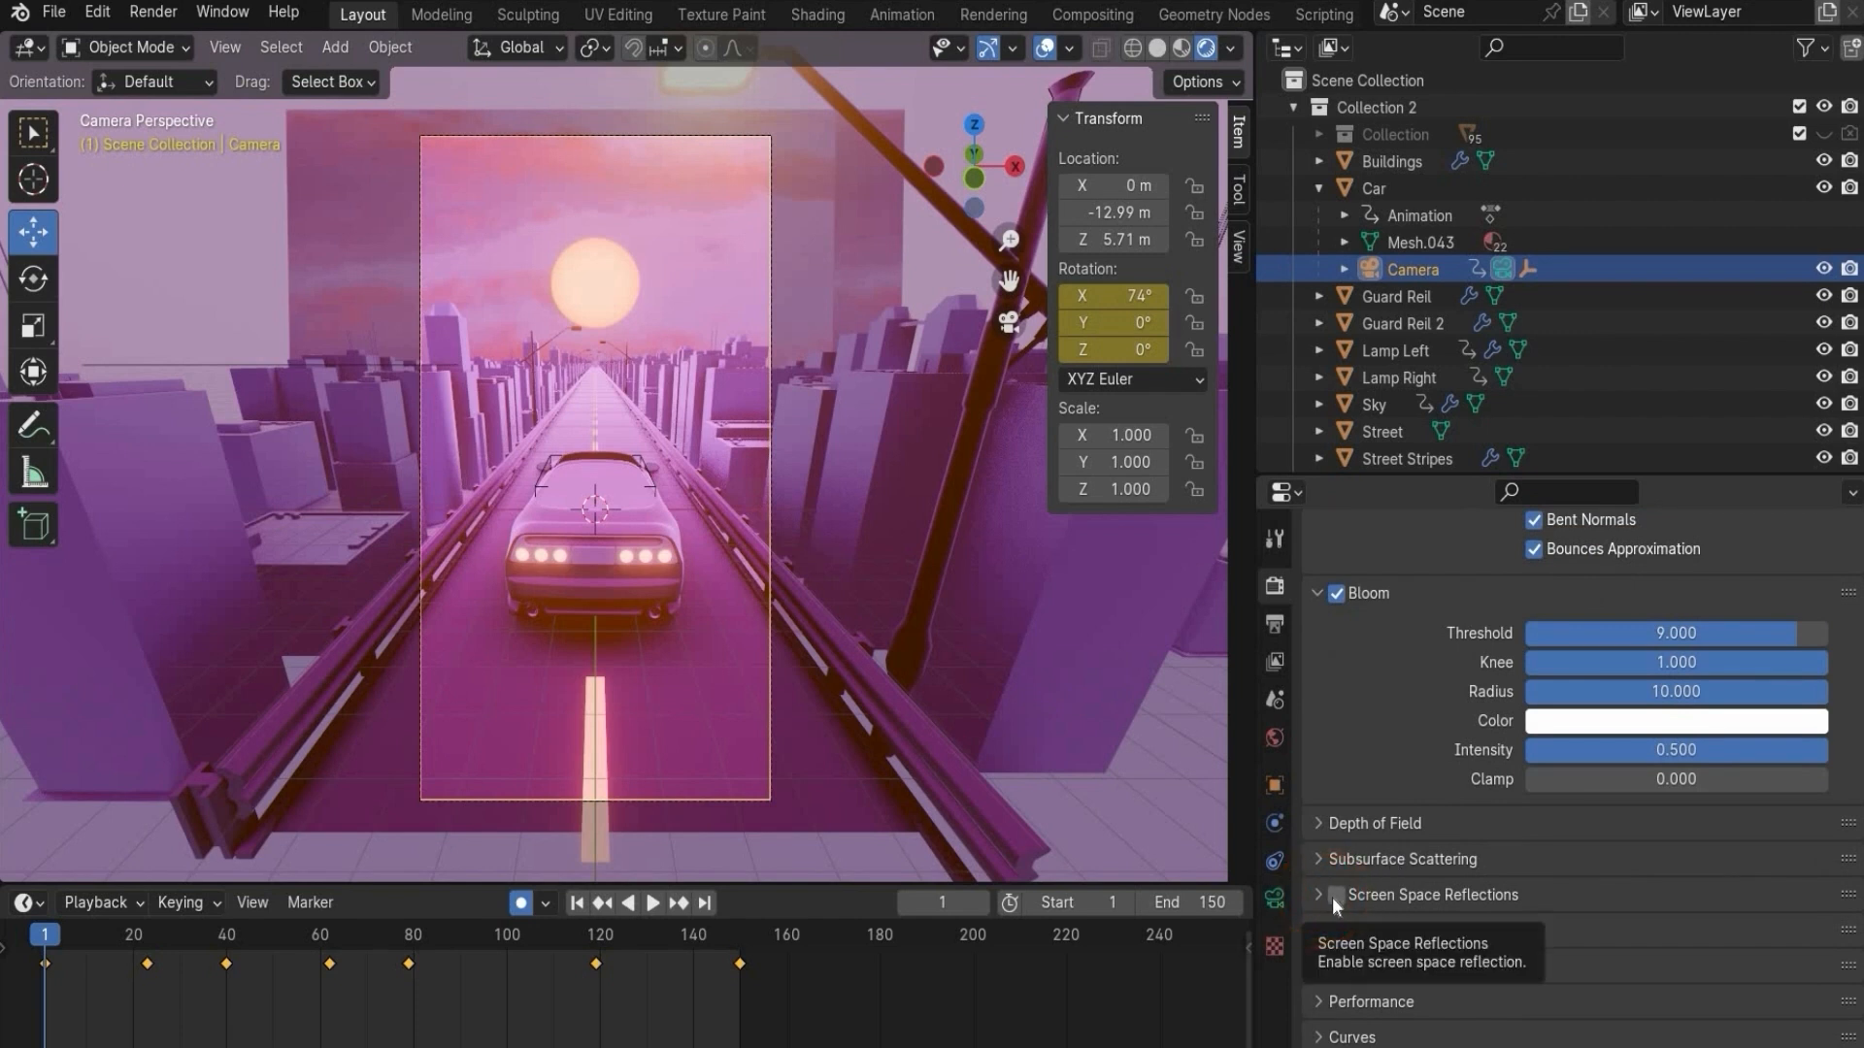
{"action": "left_click", "coordinate": [1336, 895]}
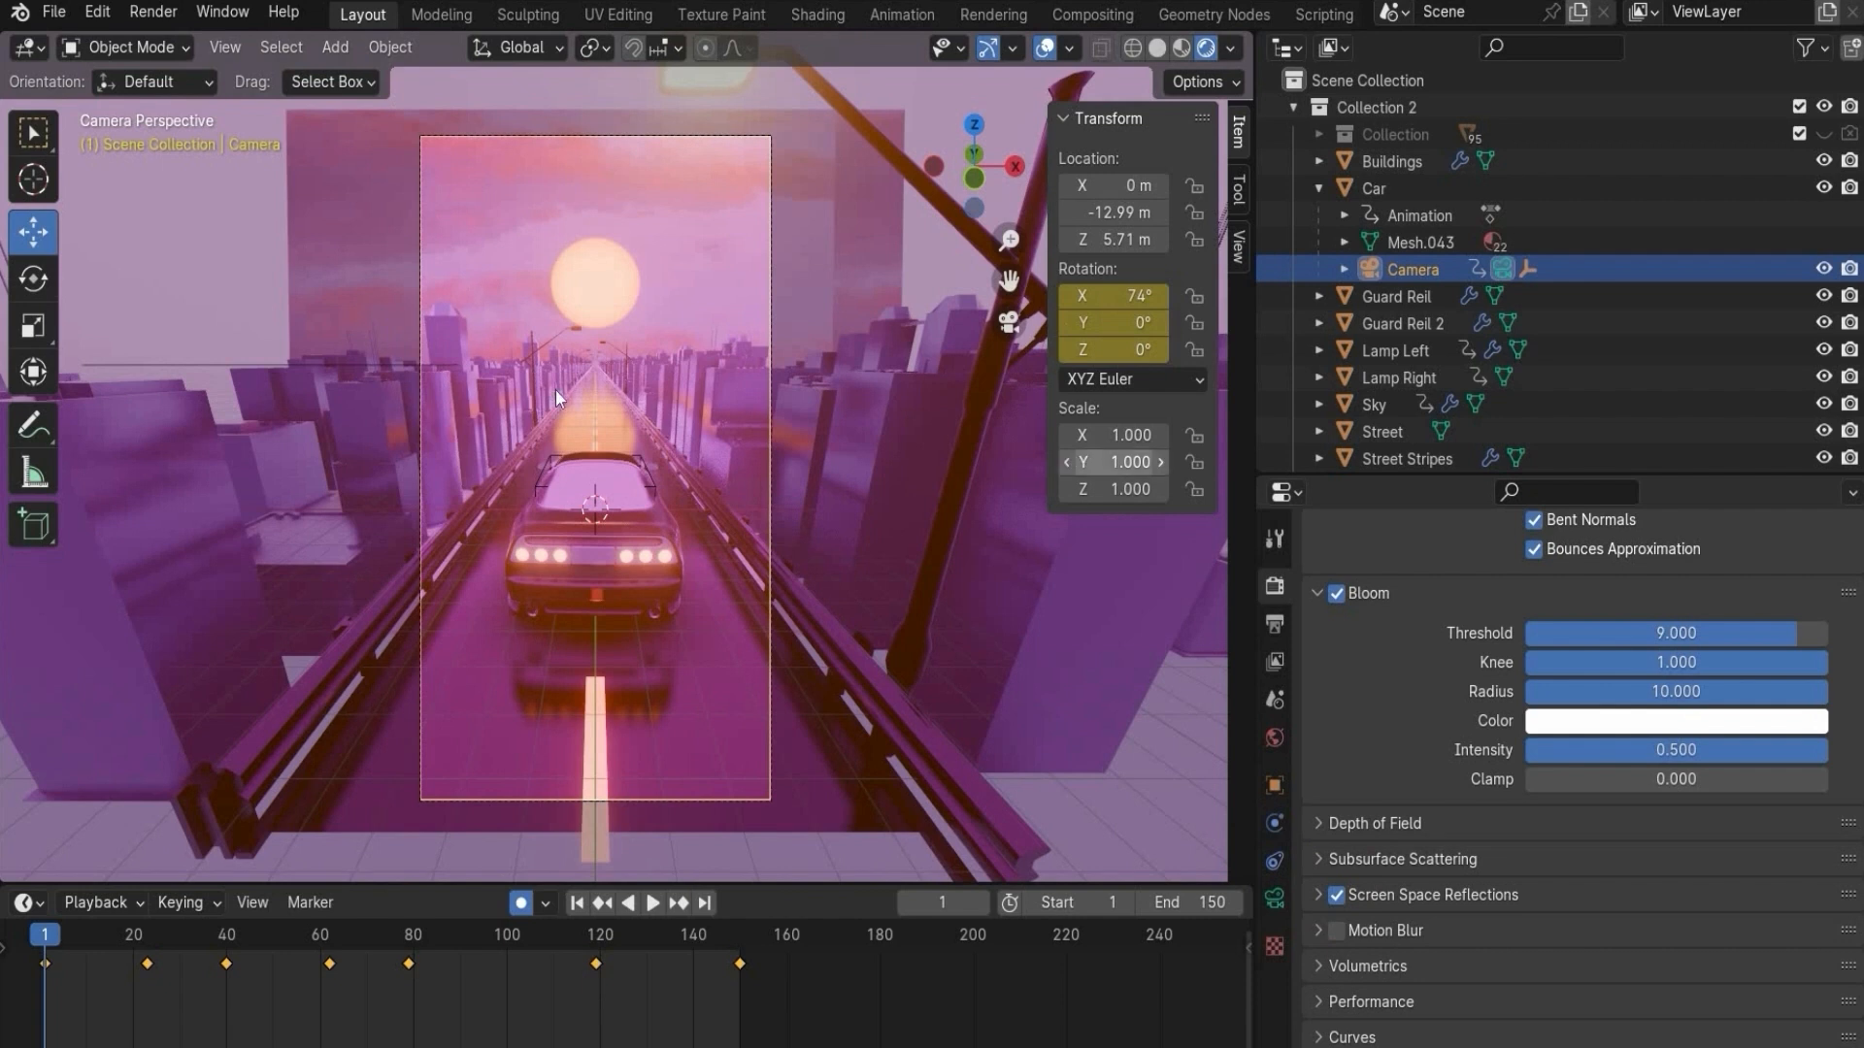
- Review the Screen Space Reflections options in the EEVEE render settings and collapse them again
{"action": "left_click", "coordinate": [1318, 895]}
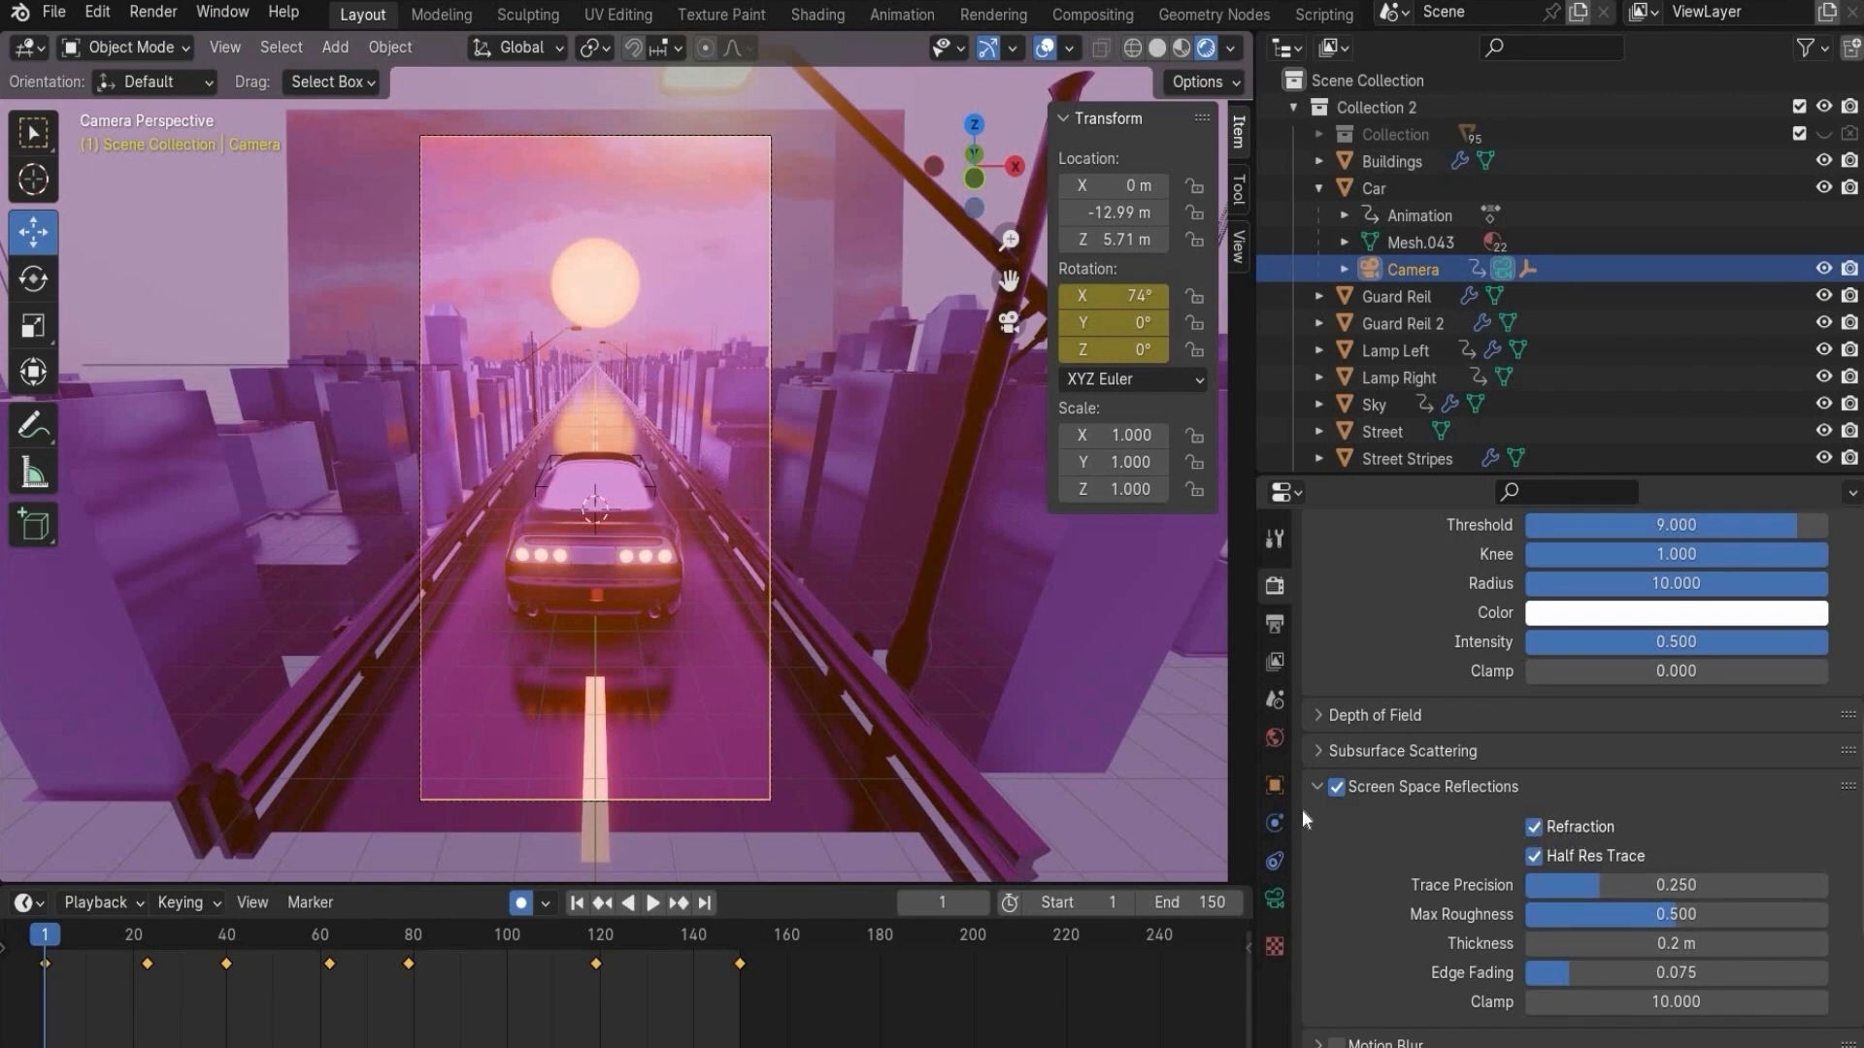
{"action": "left_click", "coordinate": [1316, 788]}
{"action": "scroll", "coordinate": [1312, 563], "scroll_direction": "up", "scroll_amount": 10}
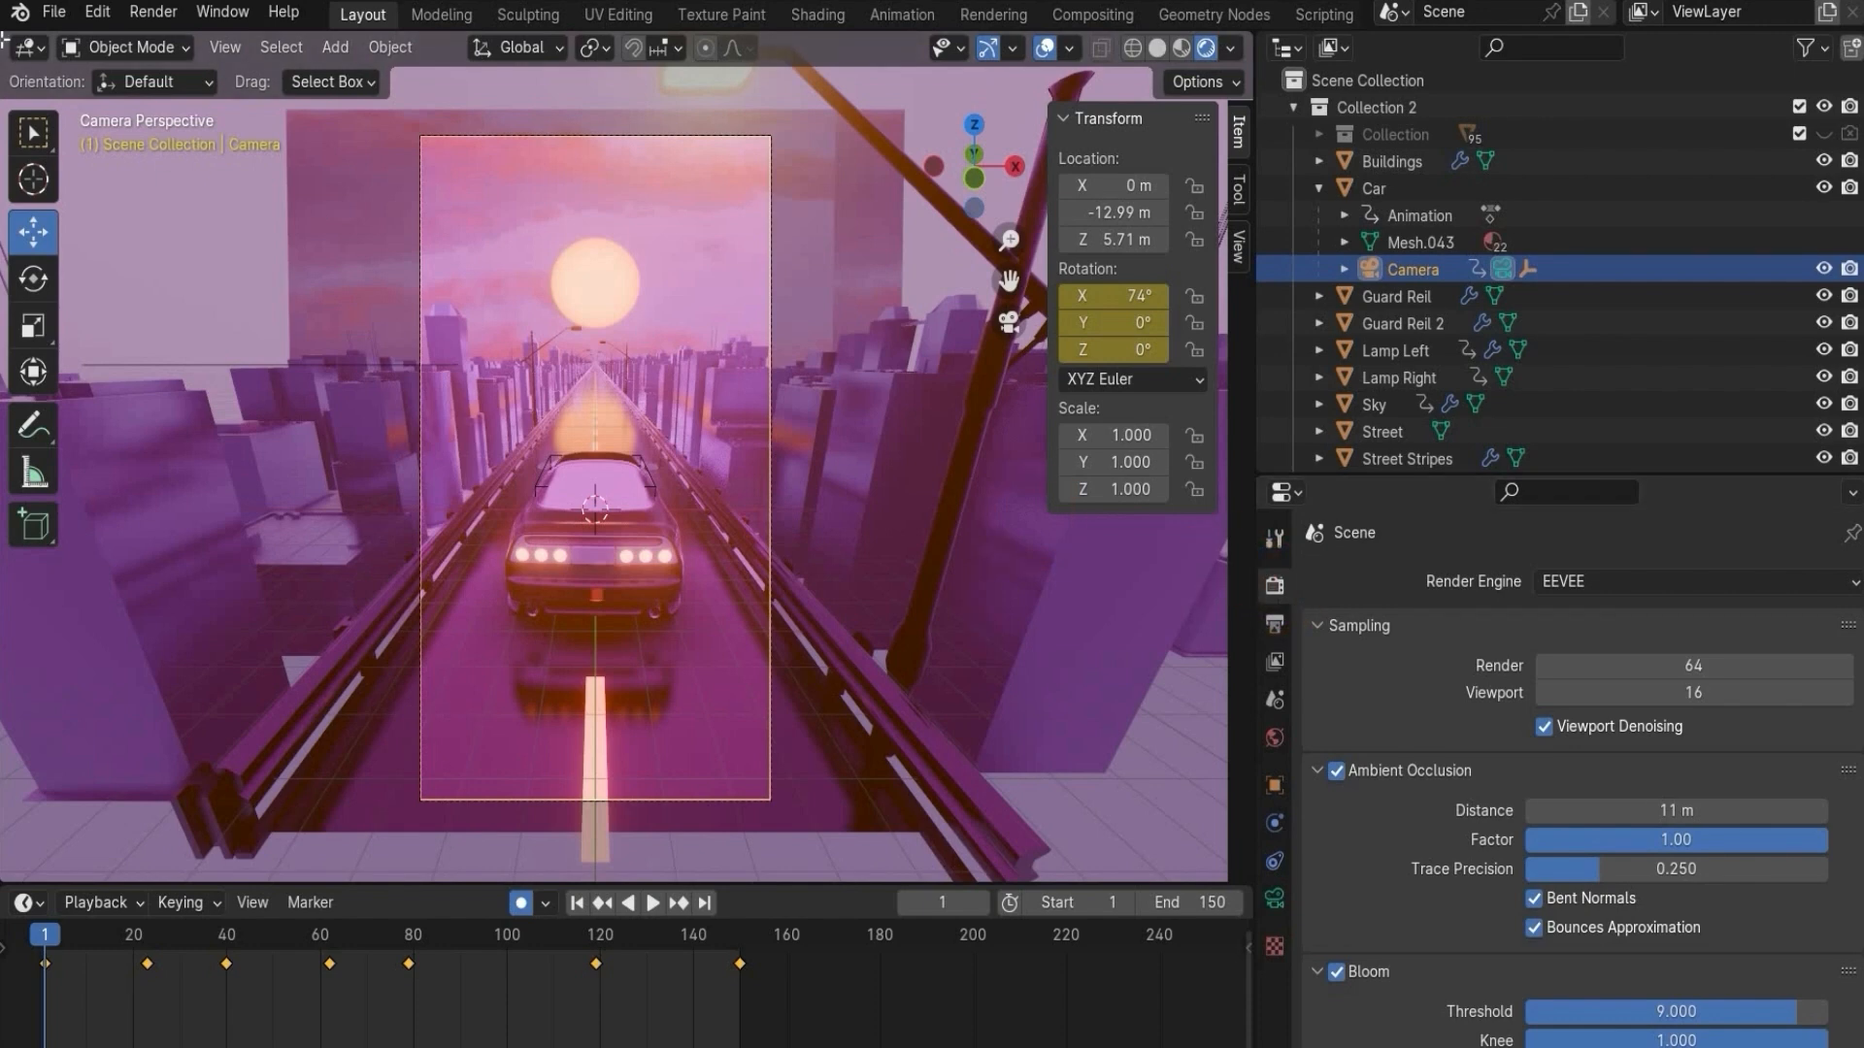
- Split the 3D viewport into two side-by-side areas and change the second one to a Shader Editor
{"action": "left_click_drag", "start_coordinate": [6, 39], "coordinate": [668, 56]}
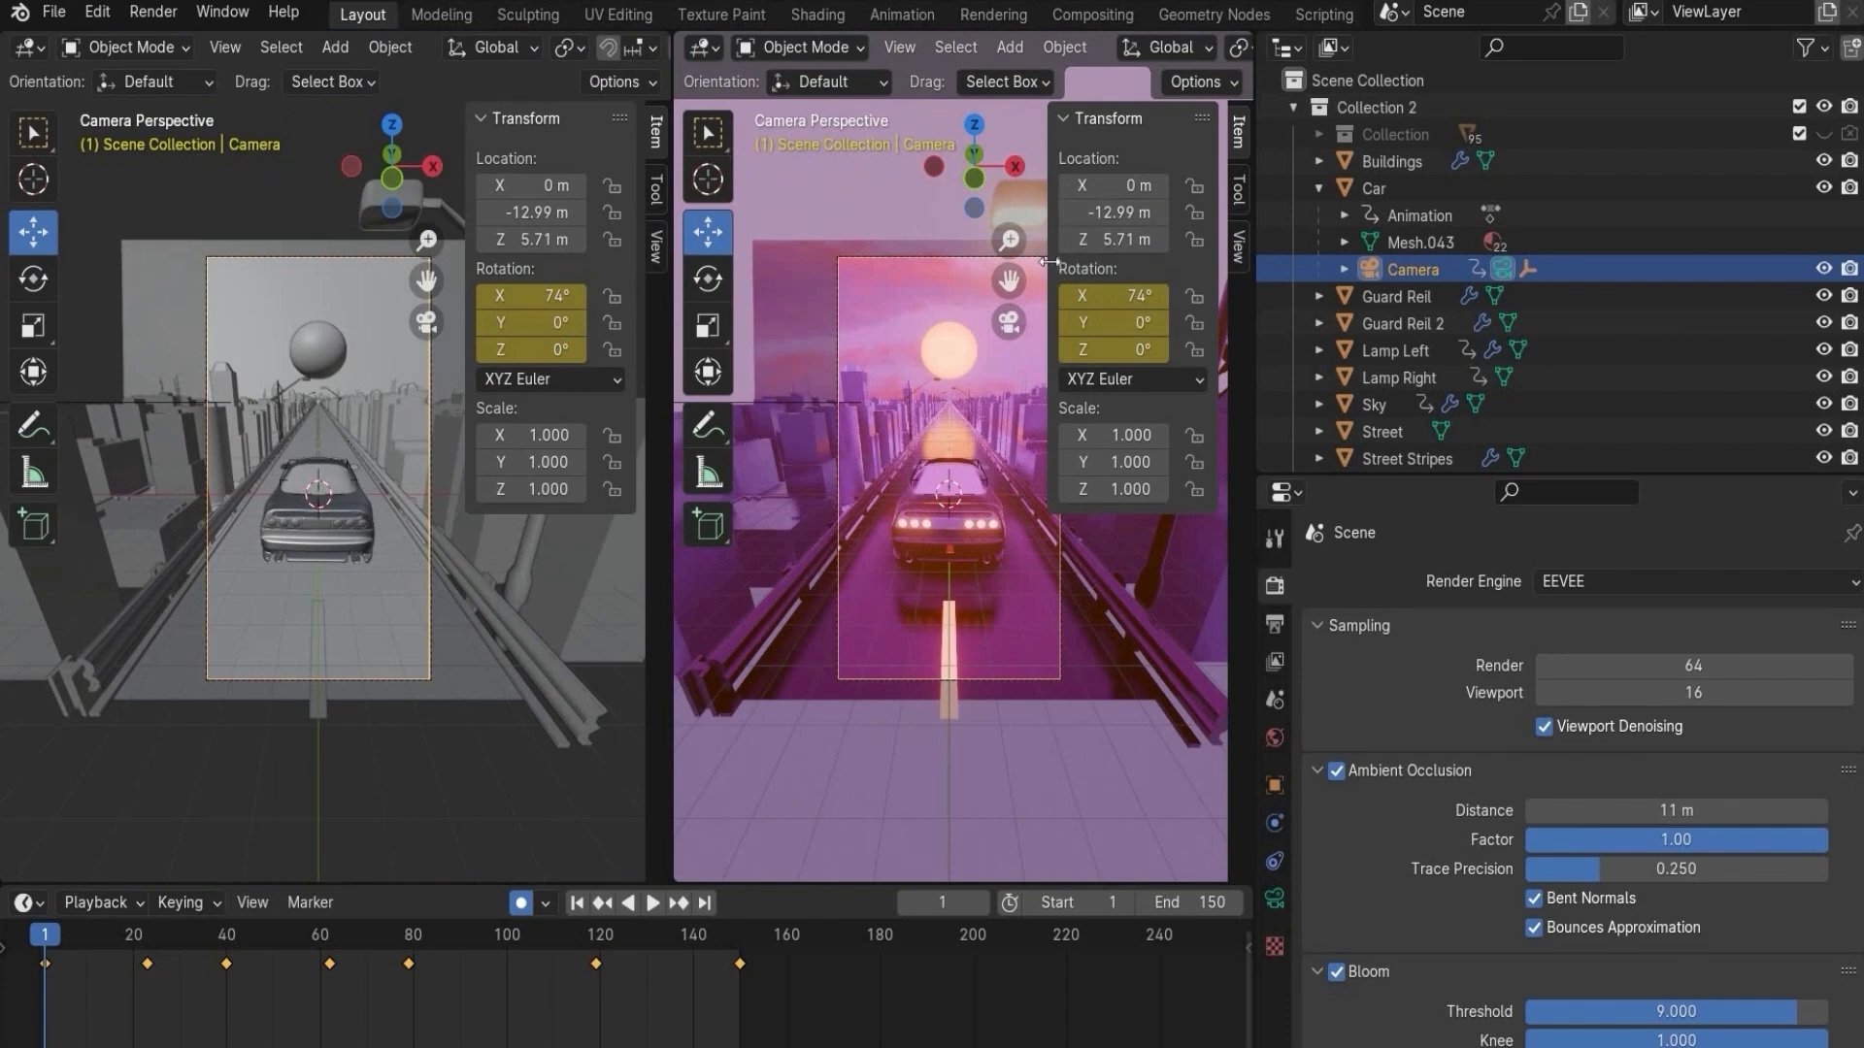
{"action": "mouse_move", "coordinate": [669, 161]}
{"action": "left_mouse_down"}
{"action": "mouse_move", "coordinate": [1004, 88]}
{"action": "mouse_move", "coordinate": [1150, 78]}
{"action": "mouse_move", "coordinate": [616, 115]}
{"action": "left_mouse_up"}
{"action": "key", "text": "alt+a"}
{"action": "left_click", "coordinate": [1099, 47]}
{"action": "left_click", "coordinate": [661, 44]}
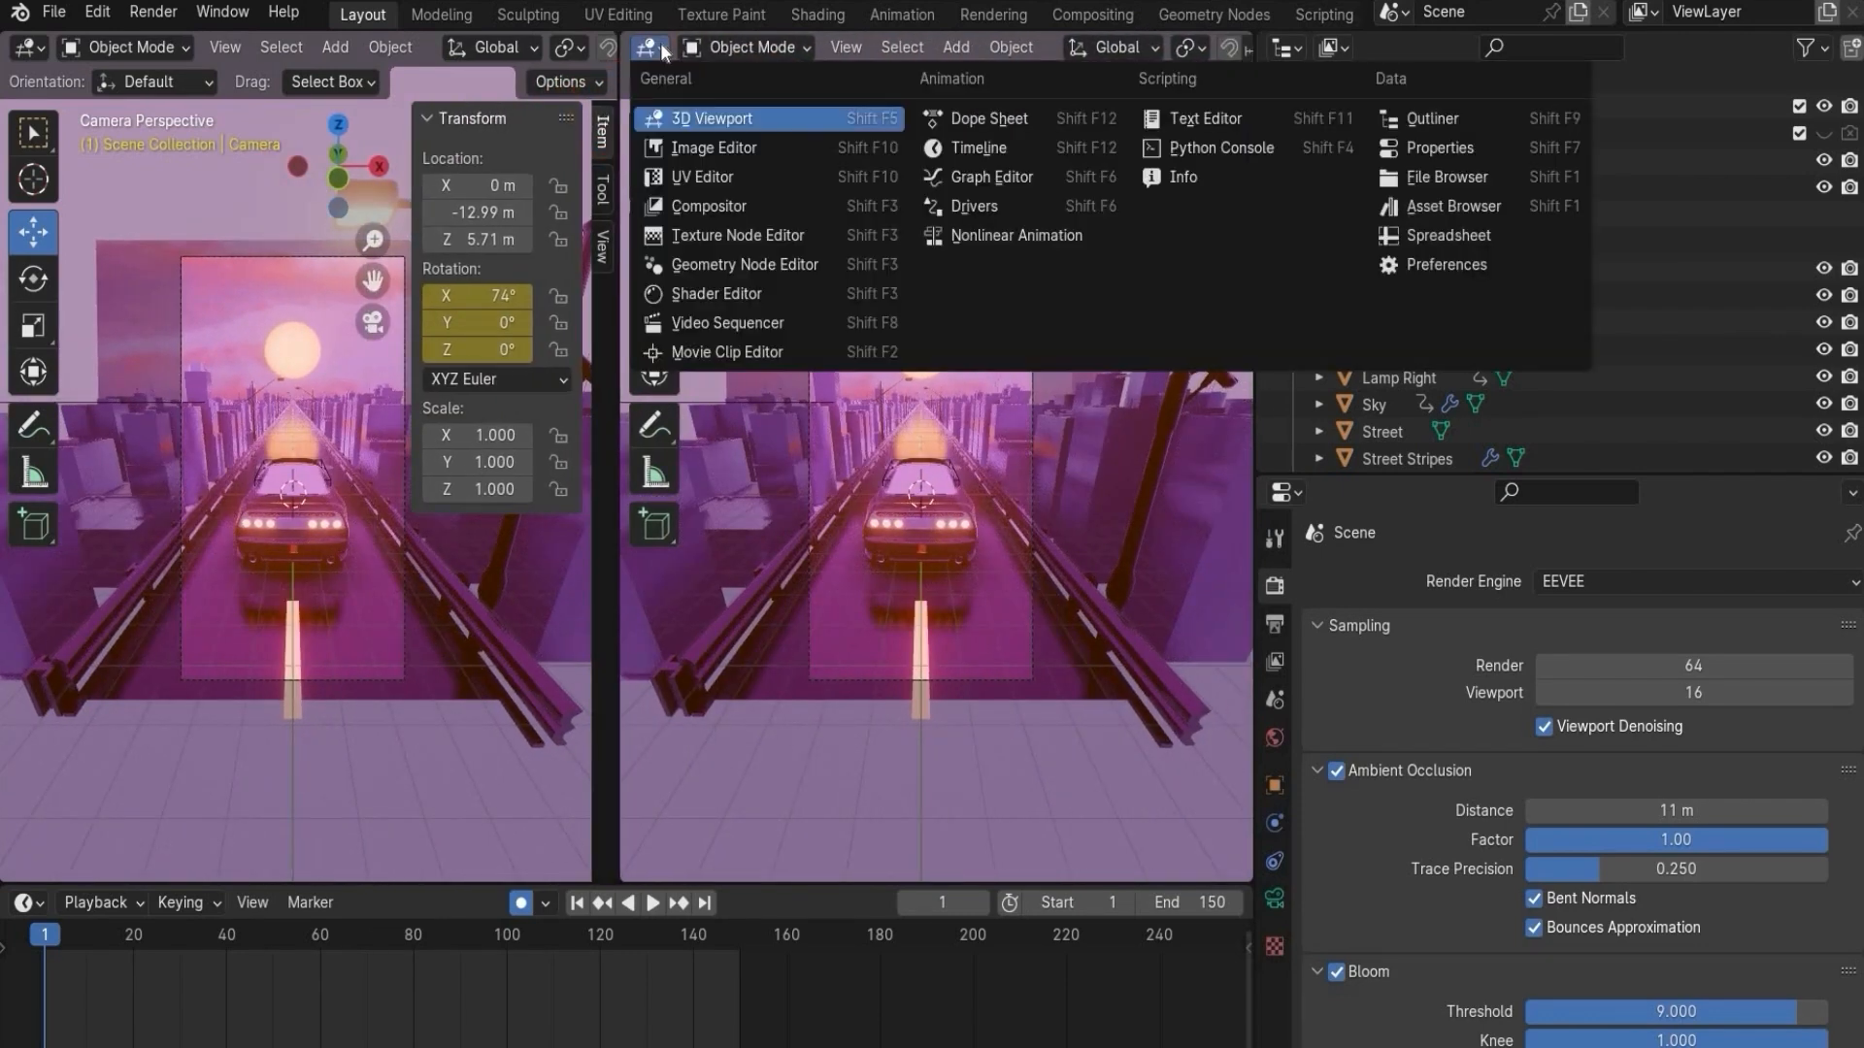
{"action": "left_click", "coordinate": [704, 291]}
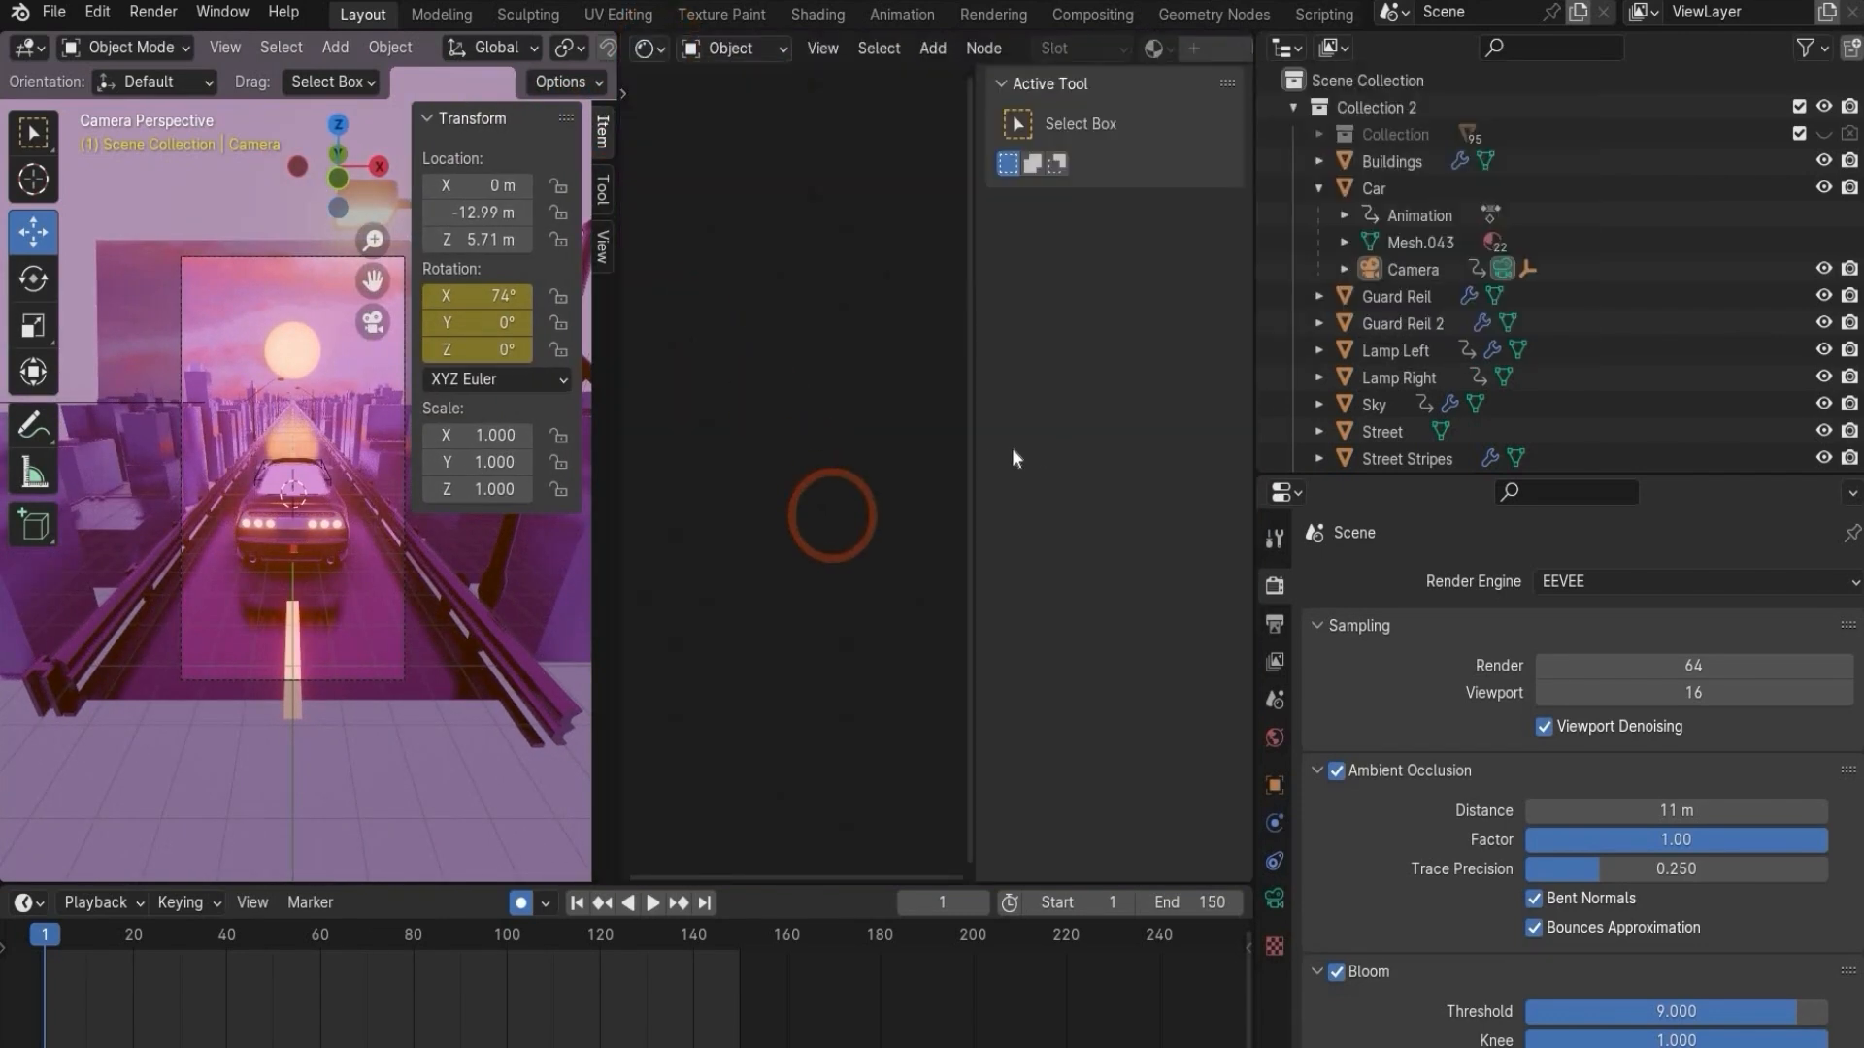
- Hide the sidebars in the Shader Editor and the 3D viewport
{"action": "key", "text": "n"}
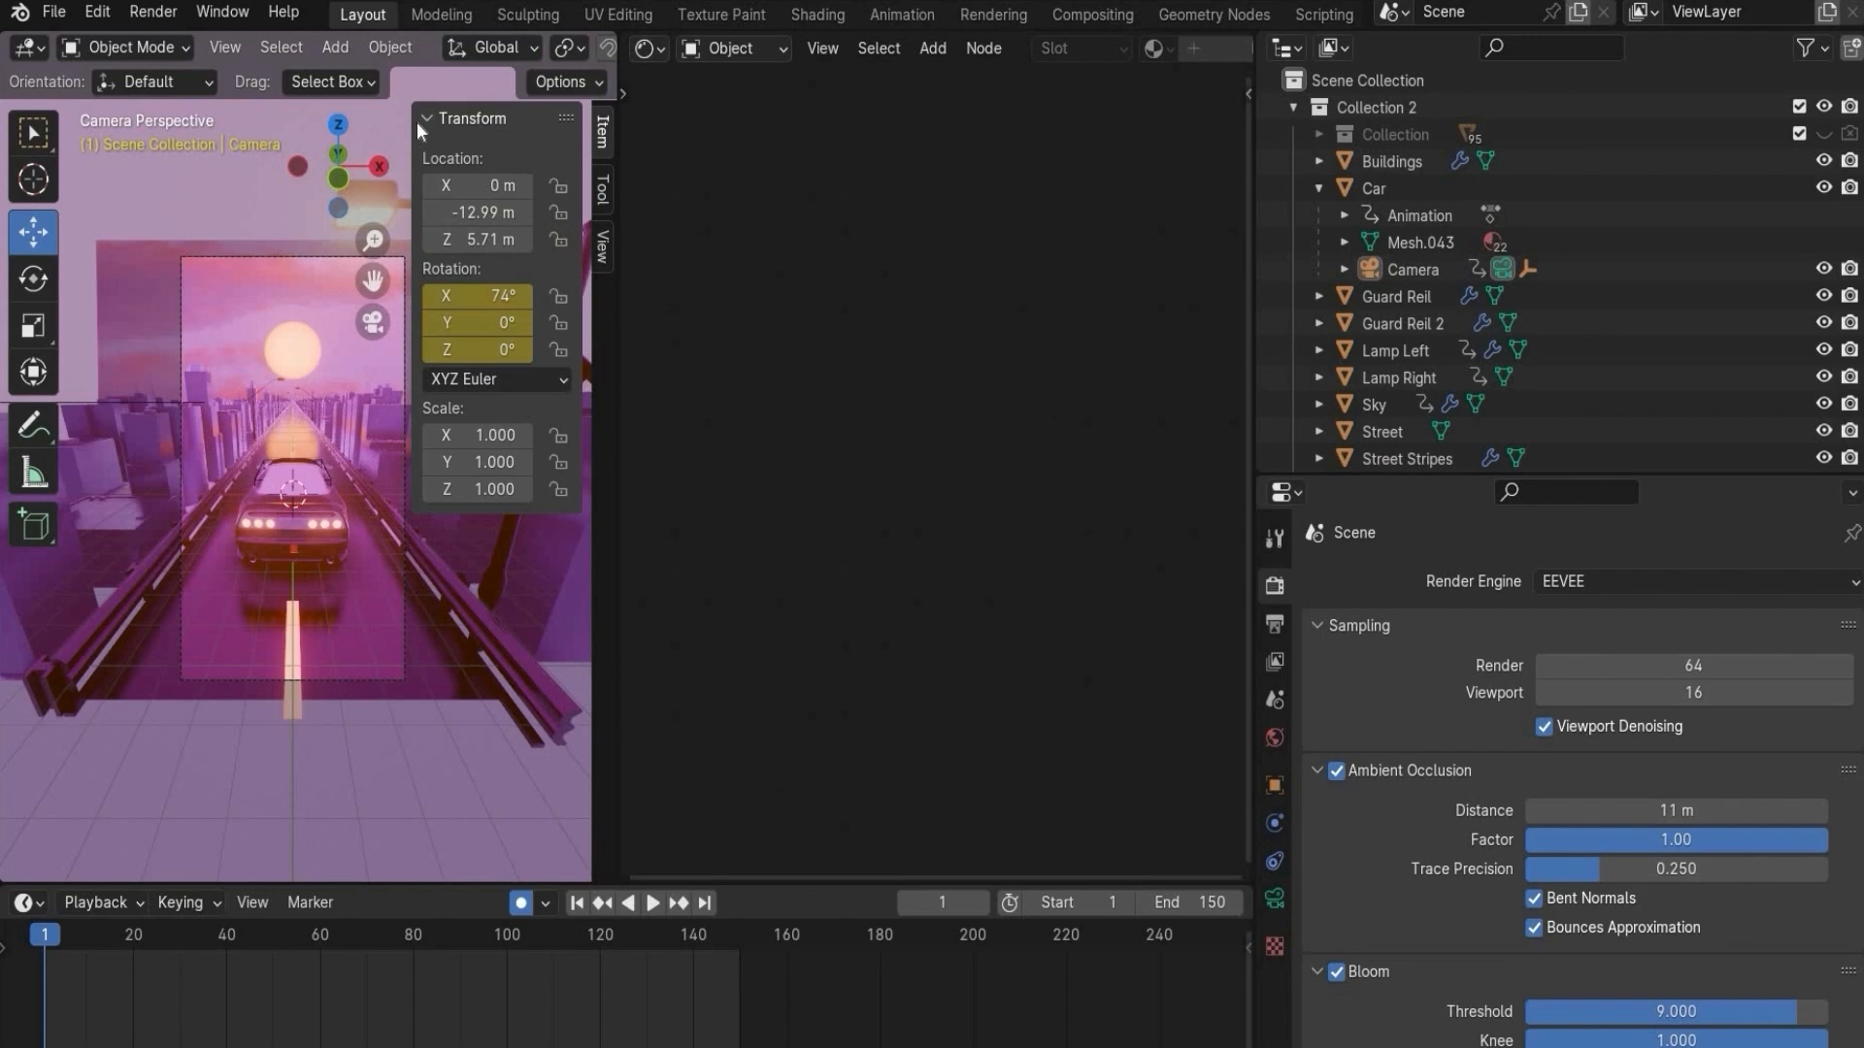
{"action": "key", "text": "n"}
{"action": "scroll", "coordinate": [289, 631], "scroll_direction": "up", "scroll_amount": 2}
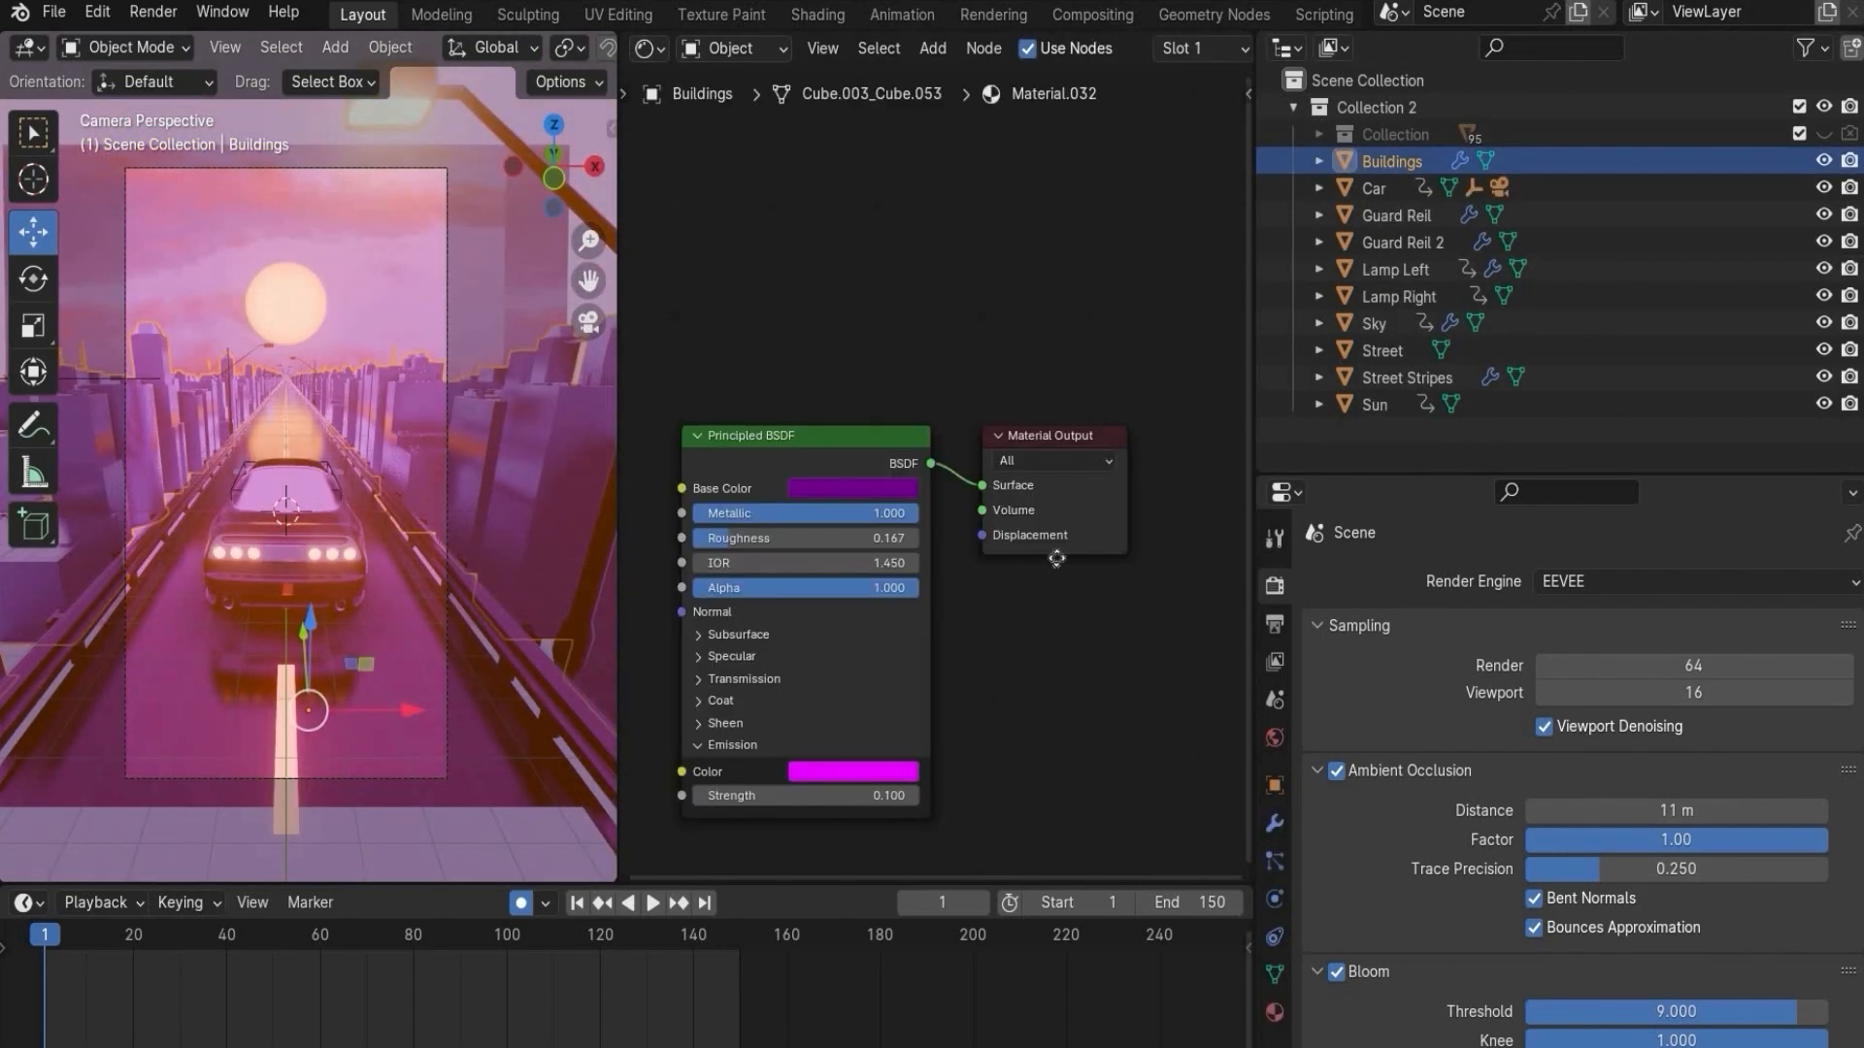
- Examine the Buildings material nodes and look through the material slots of the Car
{"action": "middle_click_drag", "start_coordinate": [1038, 804], "coordinate": [1113, 668]}
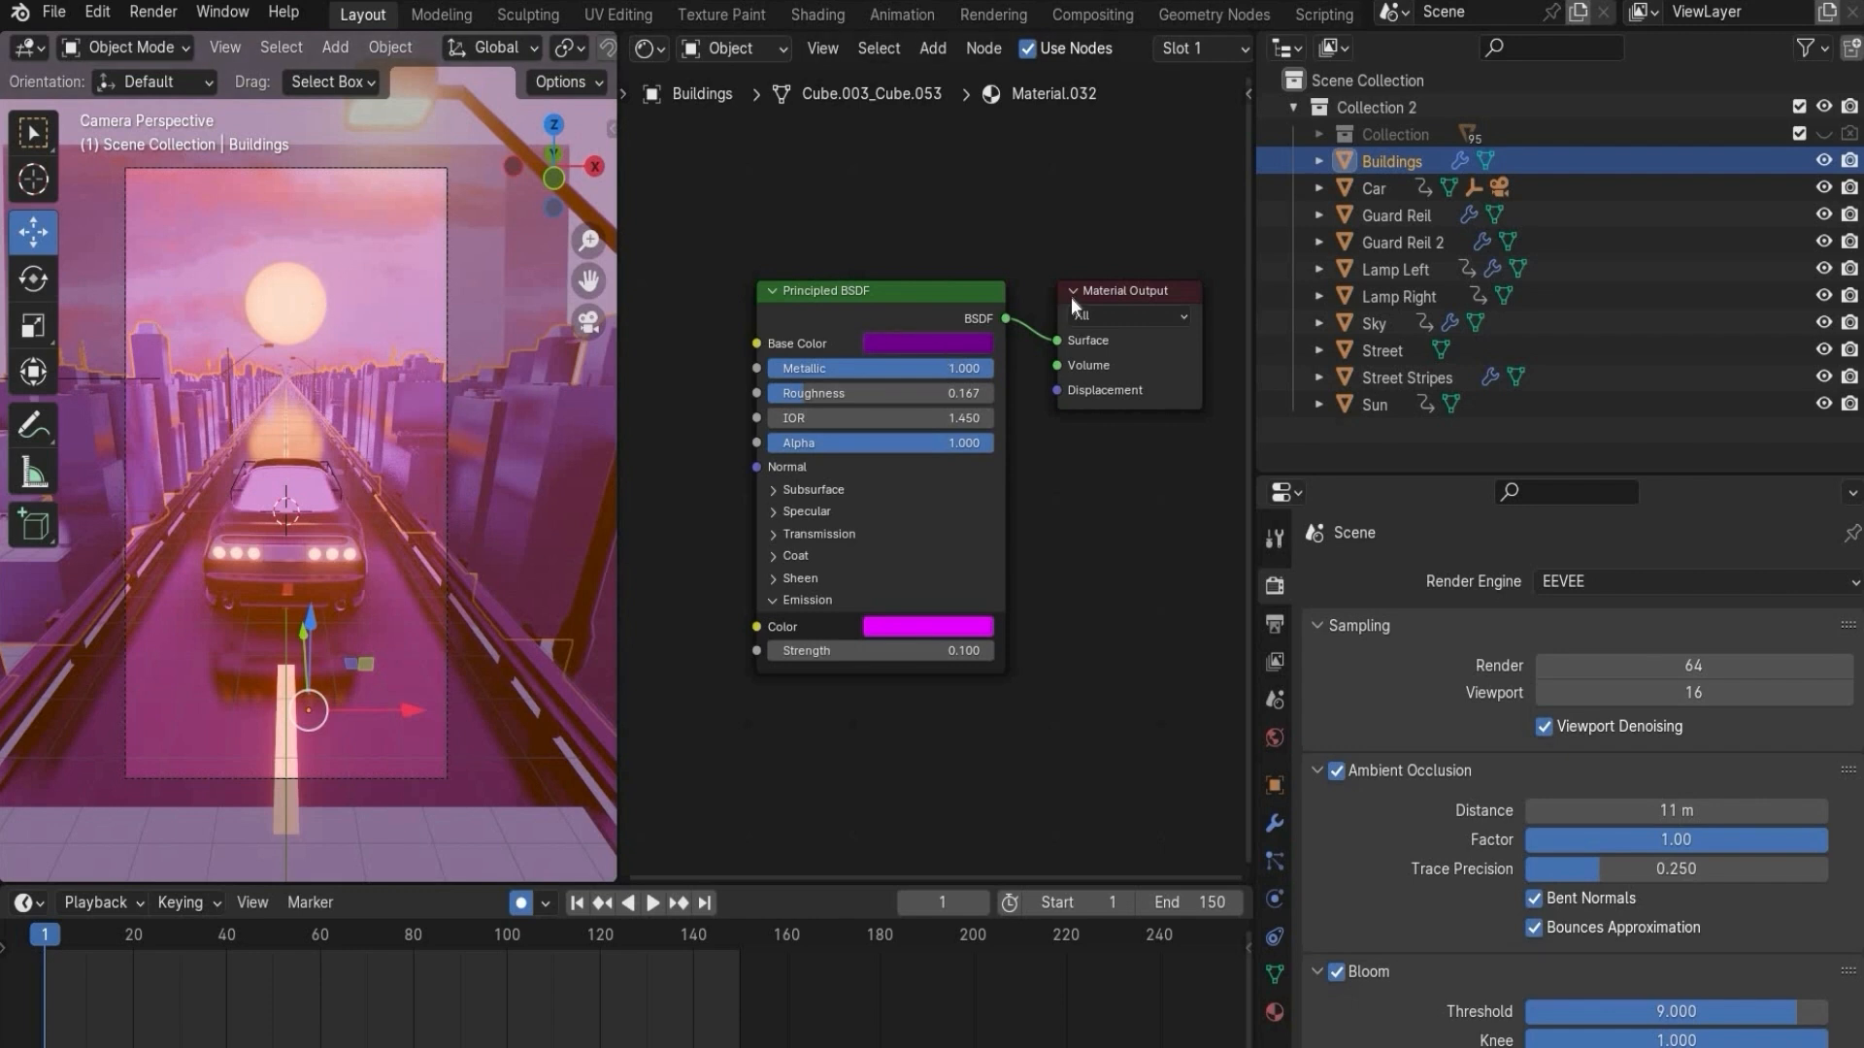
{"action": "left_click", "coordinate": [1378, 186]}
{"action": "scroll", "coordinate": [1086, 598], "scroll_direction": "down", "scroll_amount": 3}
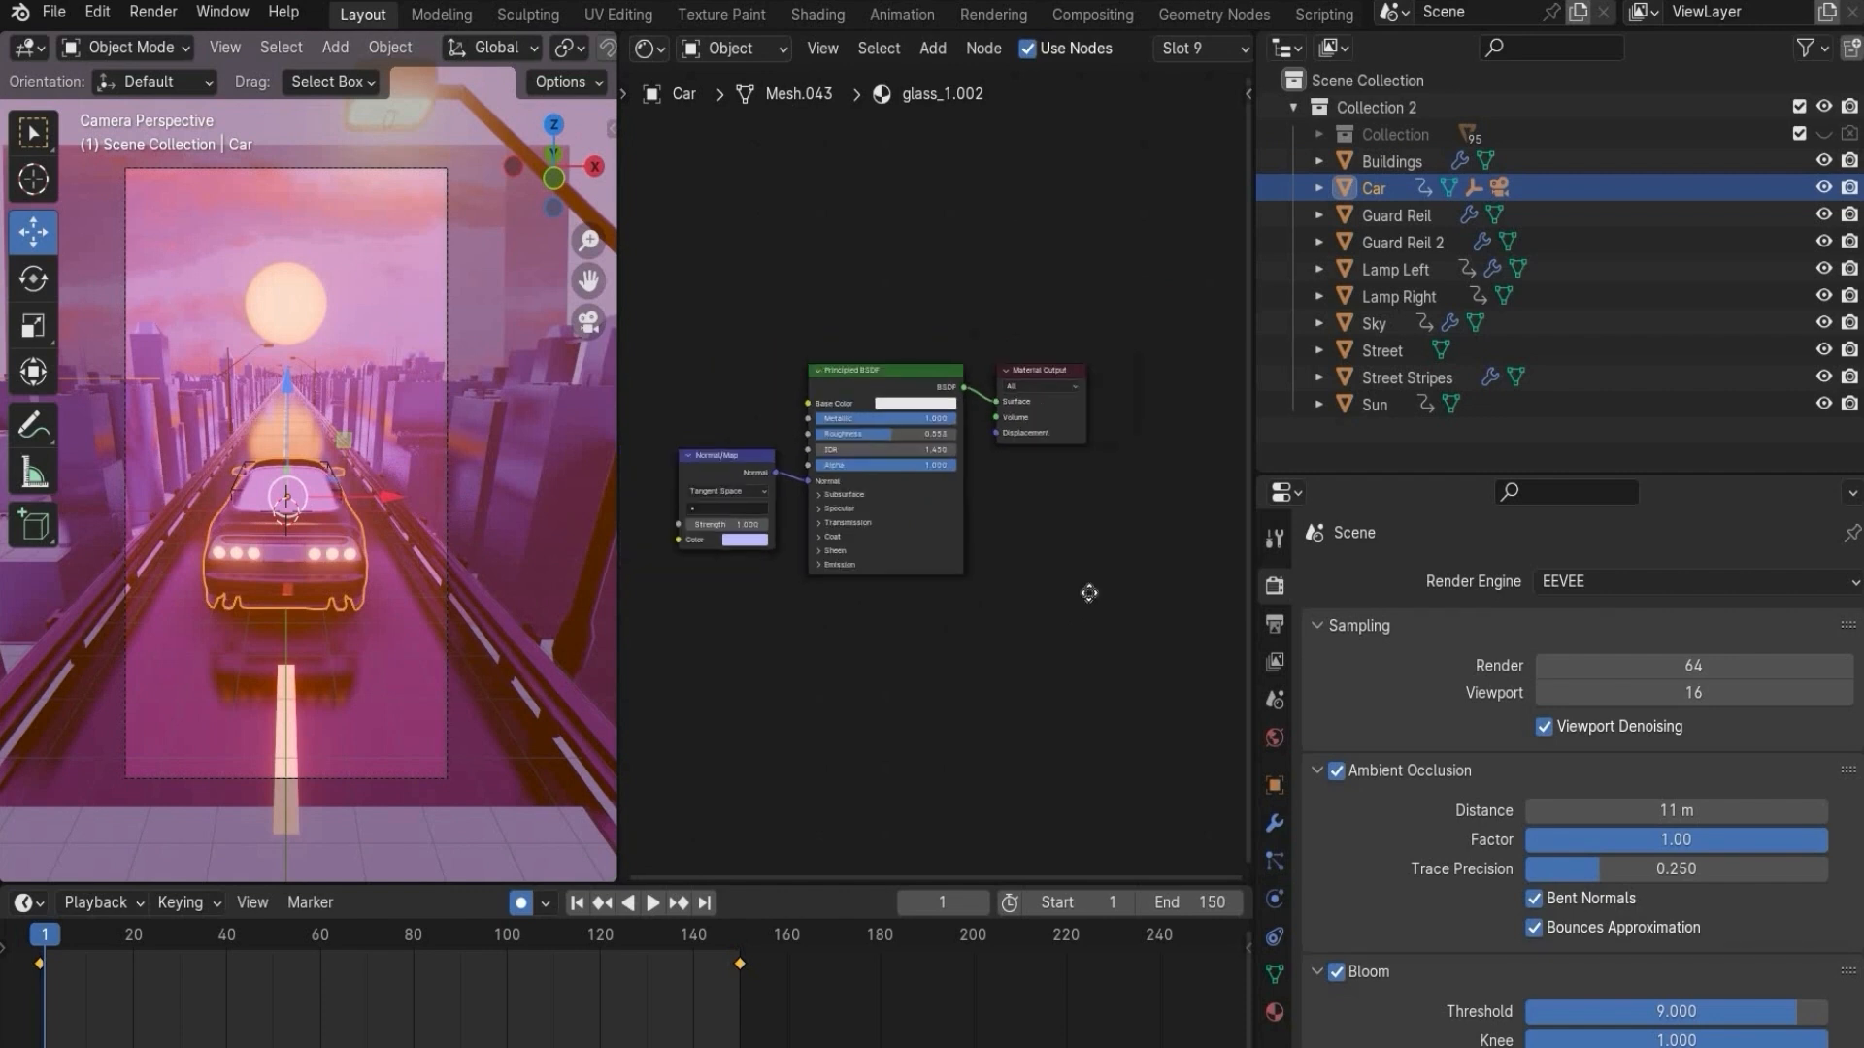
{"action": "scroll", "coordinate": [1088, 593], "scroll_direction": "up", "scroll_amount": 2}
{"action": "left_click", "coordinate": [1275, 1012]}
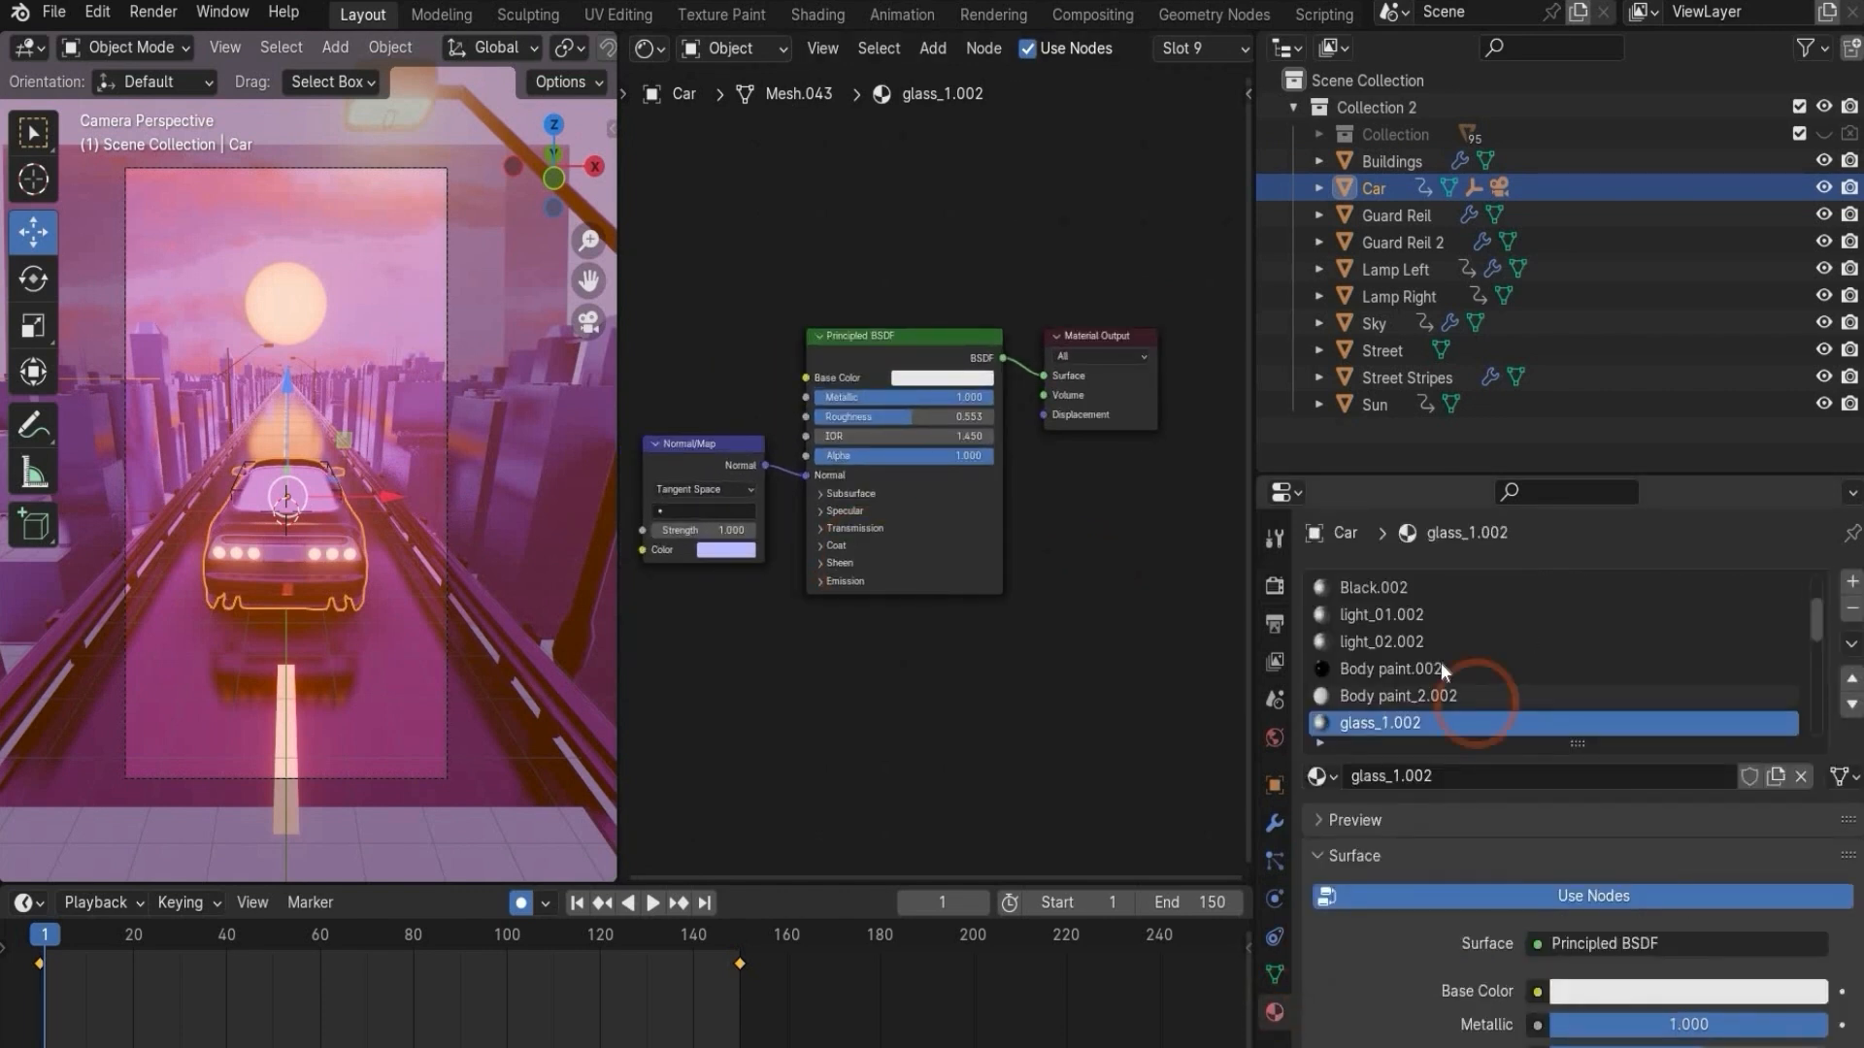
{"action": "scroll", "coordinate": [1419, 619], "scroll_direction": "up", "scroll_amount": 3}
{"action": "scroll", "coordinate": [1417, 614], "scroll_direction": "down", "scroll_amount": 9}
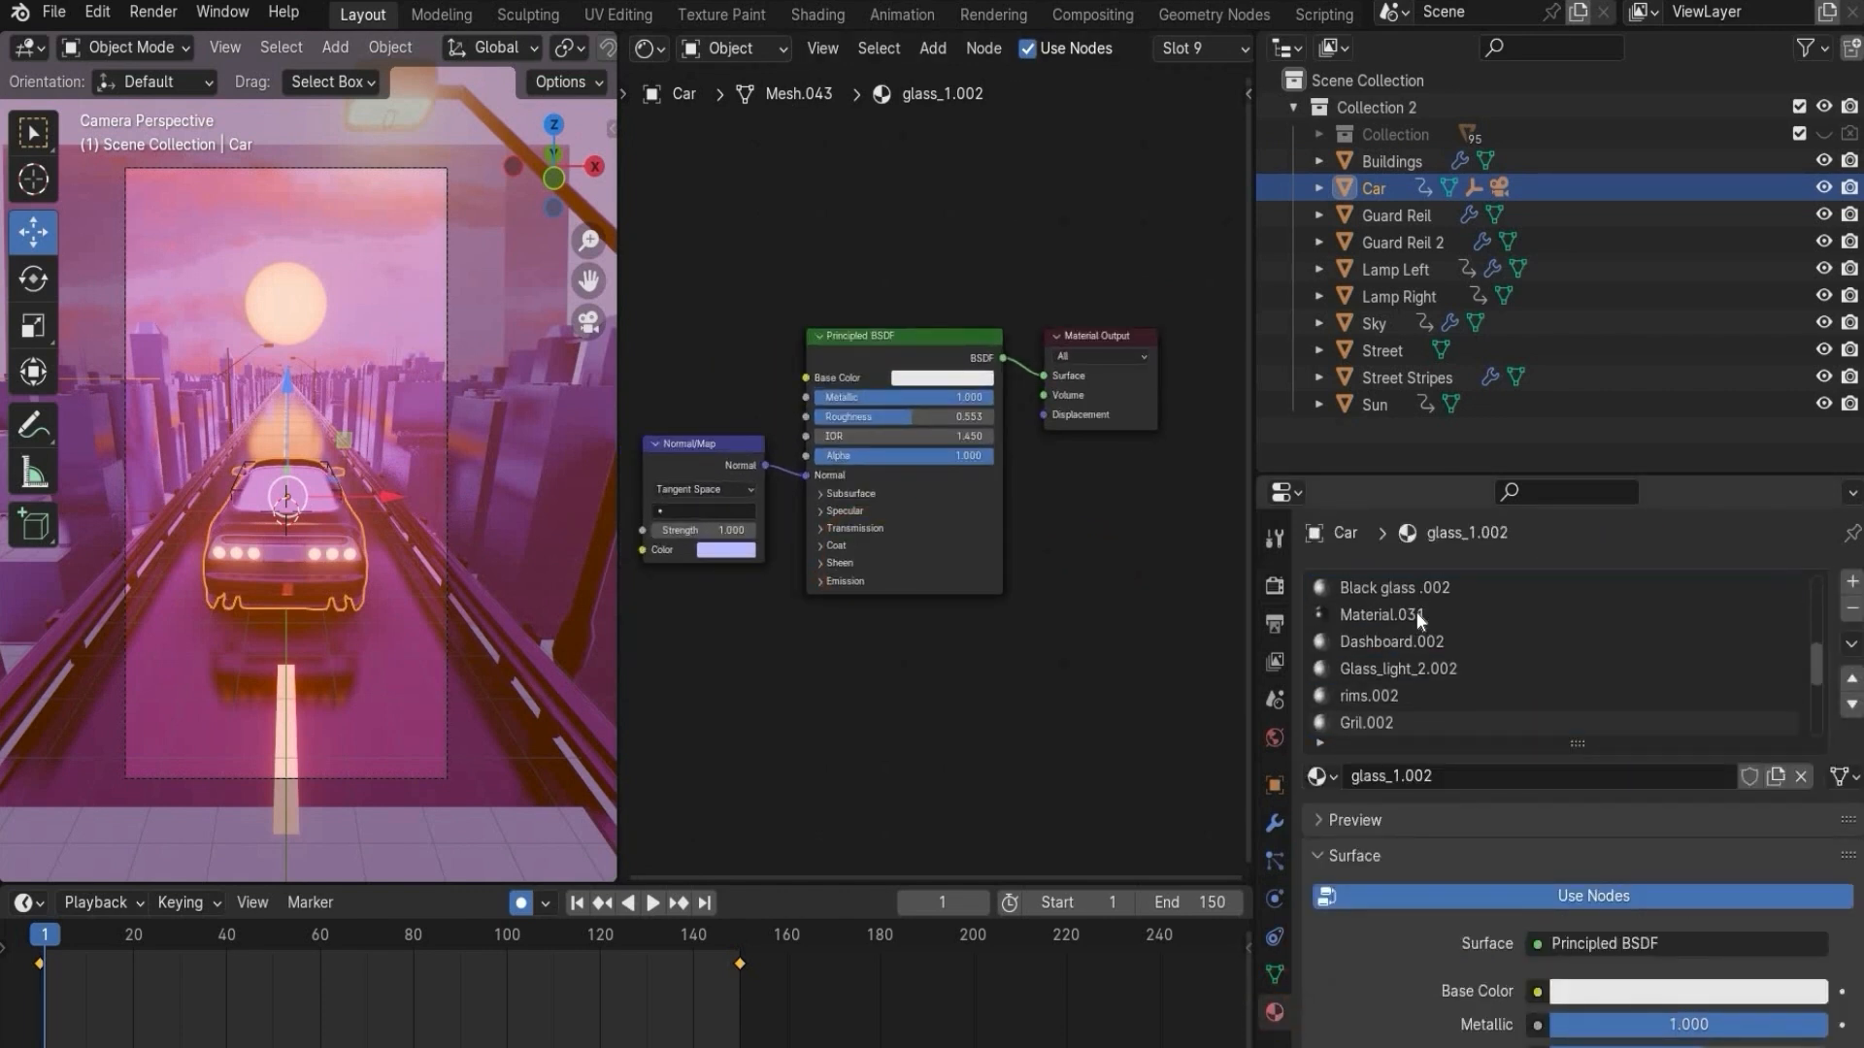
{"action": "scroll", "coordinate": [1415, 613], "scroll_direction": "down", "scroll_amount": 3}
{"action": "scroll", "coordinate": [1417, 613], "scroll_direction": "down", "scroll_amount": 3}
{"action": "scroll", "coordinate": [1417, 613], "scroll_direction": "up", "scroll_amount": 3}
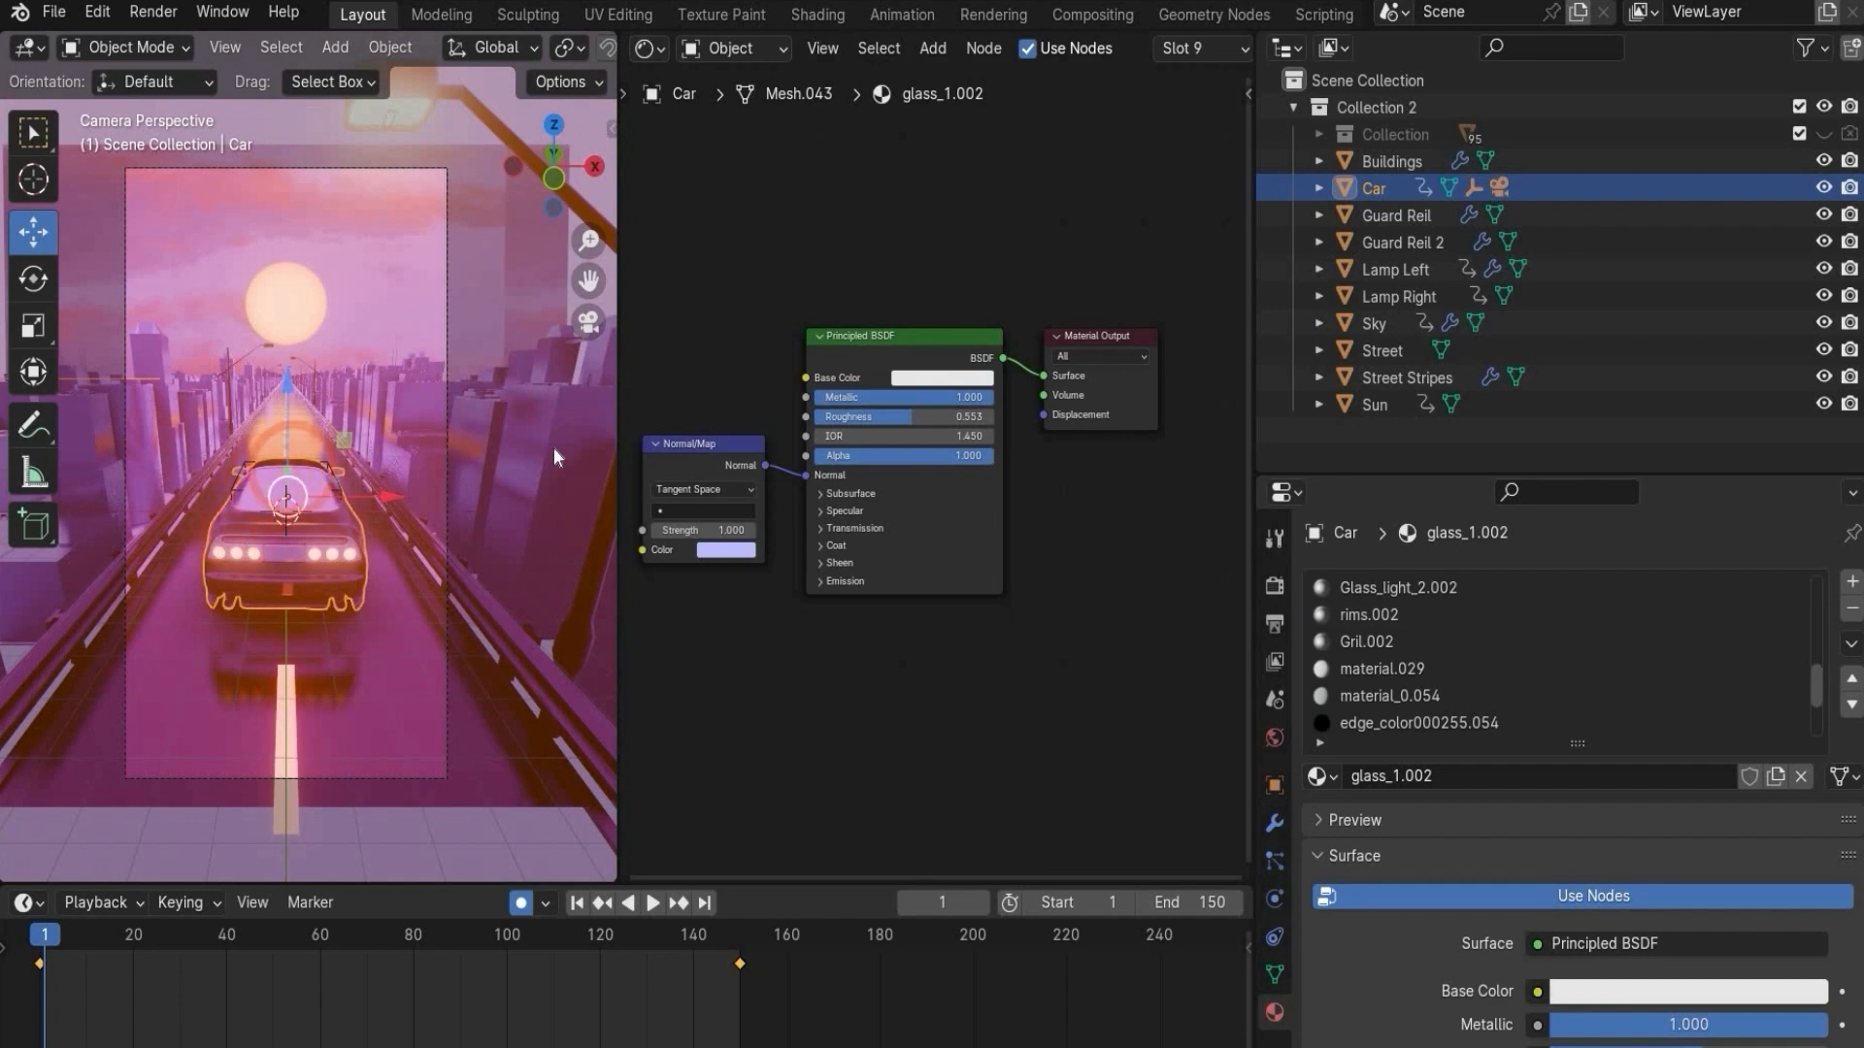
- Open the Car's glass _2.002 material and examine its base and emission settings
{"action": "scroll", "coordinate": [1380, 658], "scroll_direction": "up", "scroll_amount": 6}
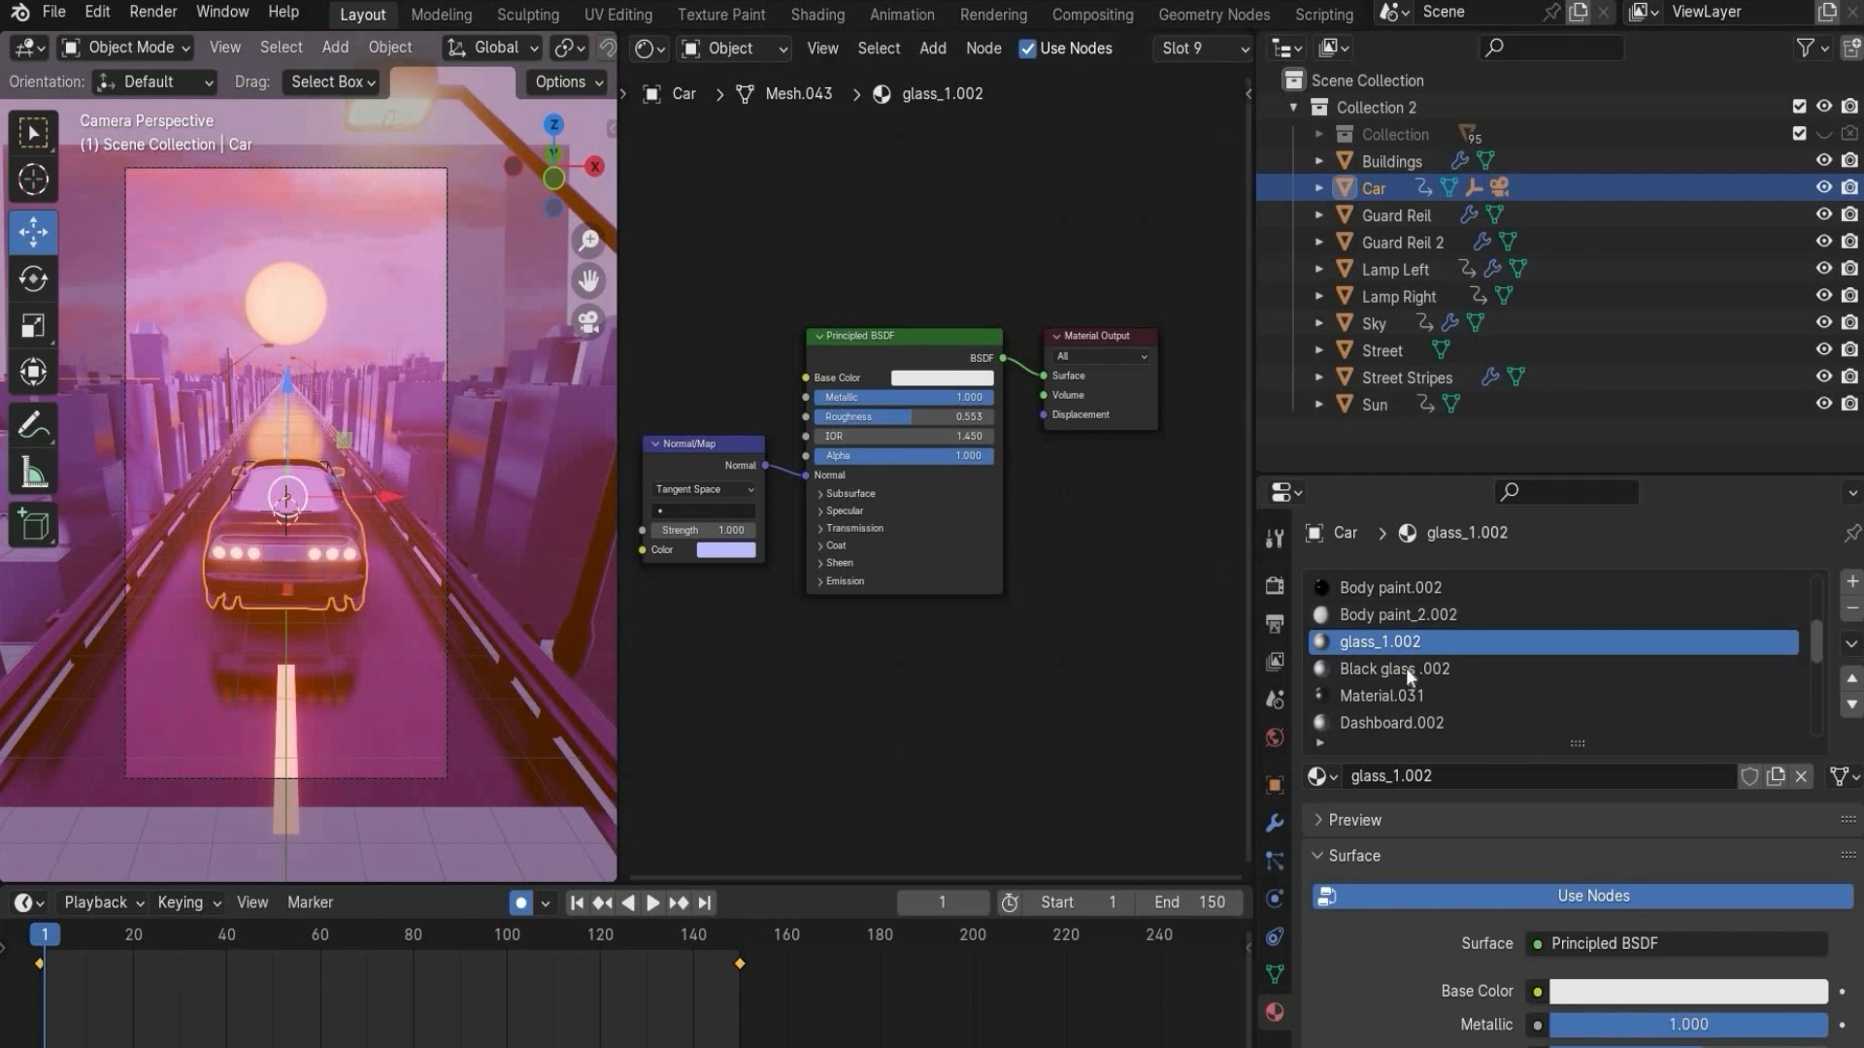
{"action": "scroll", "coordinate": [1453, 685], "scroll_direction": "up", "scroll_amount": 3}
{"action": "scroll", "coordinate": [1402, 637], "scroll_direction": "up", "scroll_amount": 4}
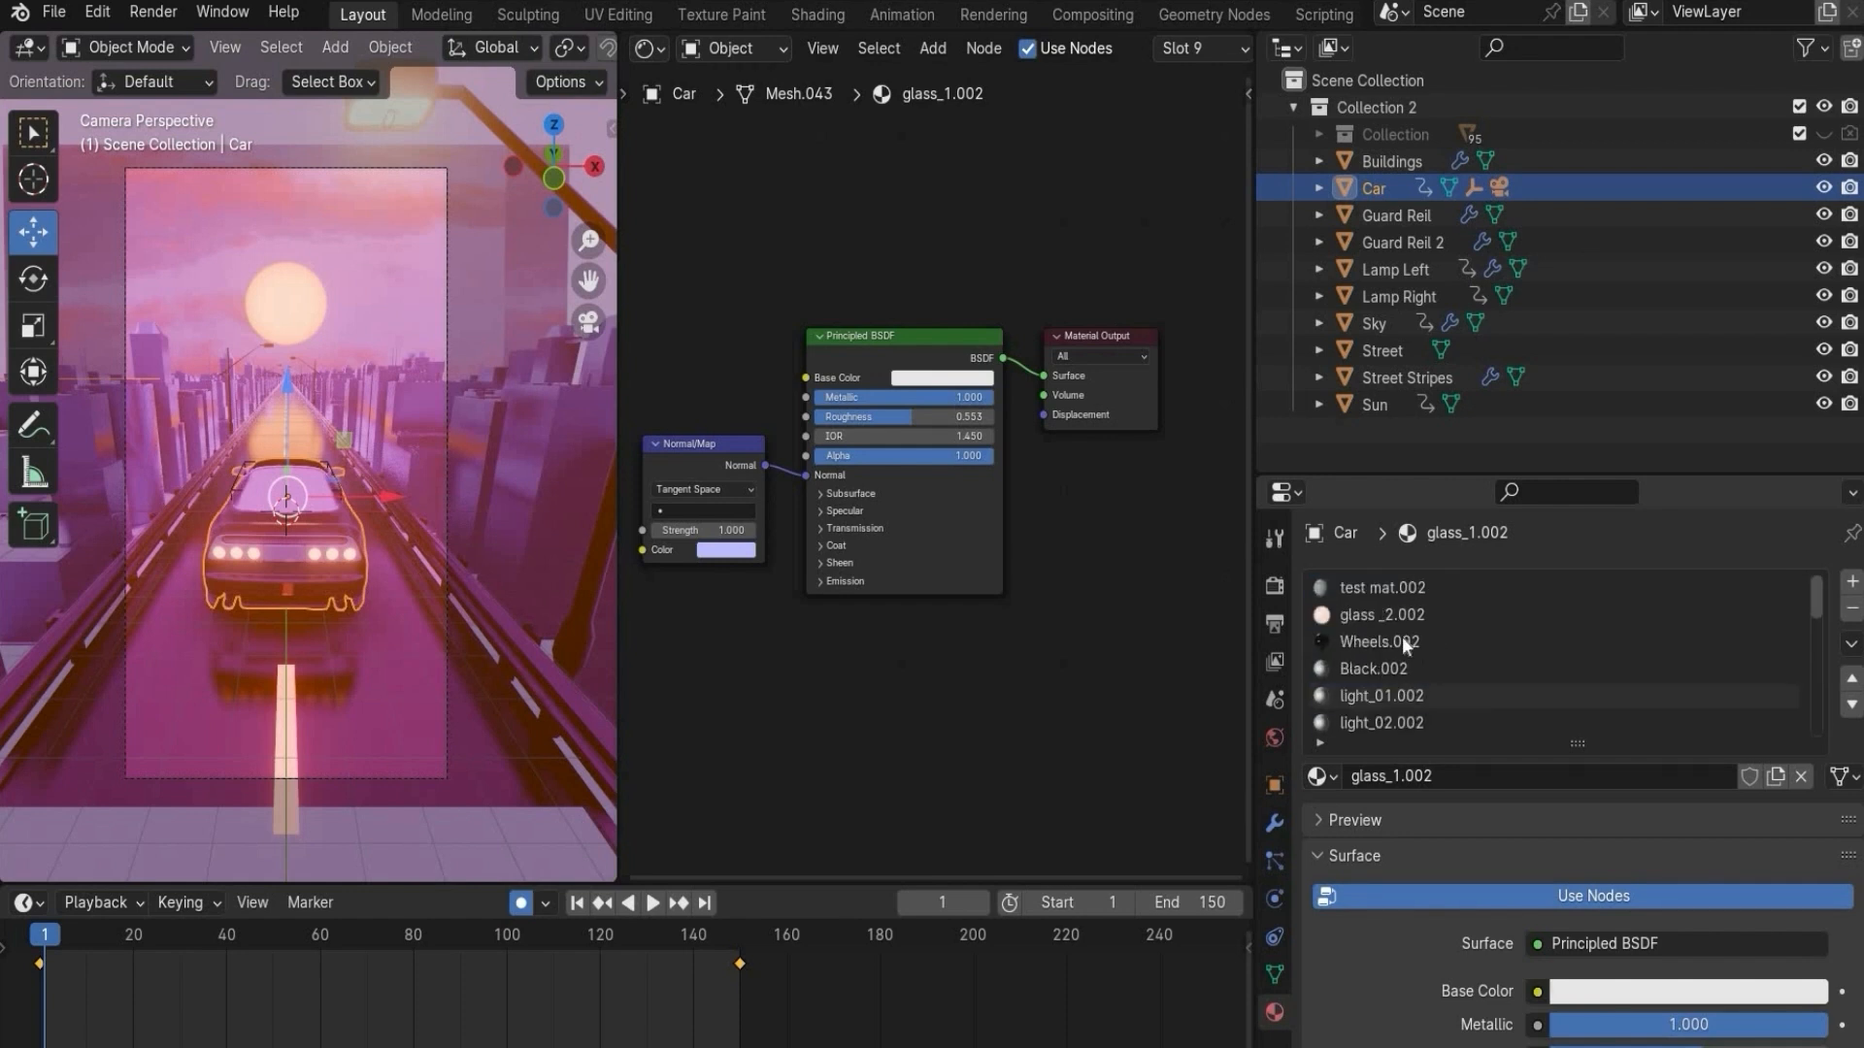
{"action": "left_click", "coordinate": [1382, 616]}
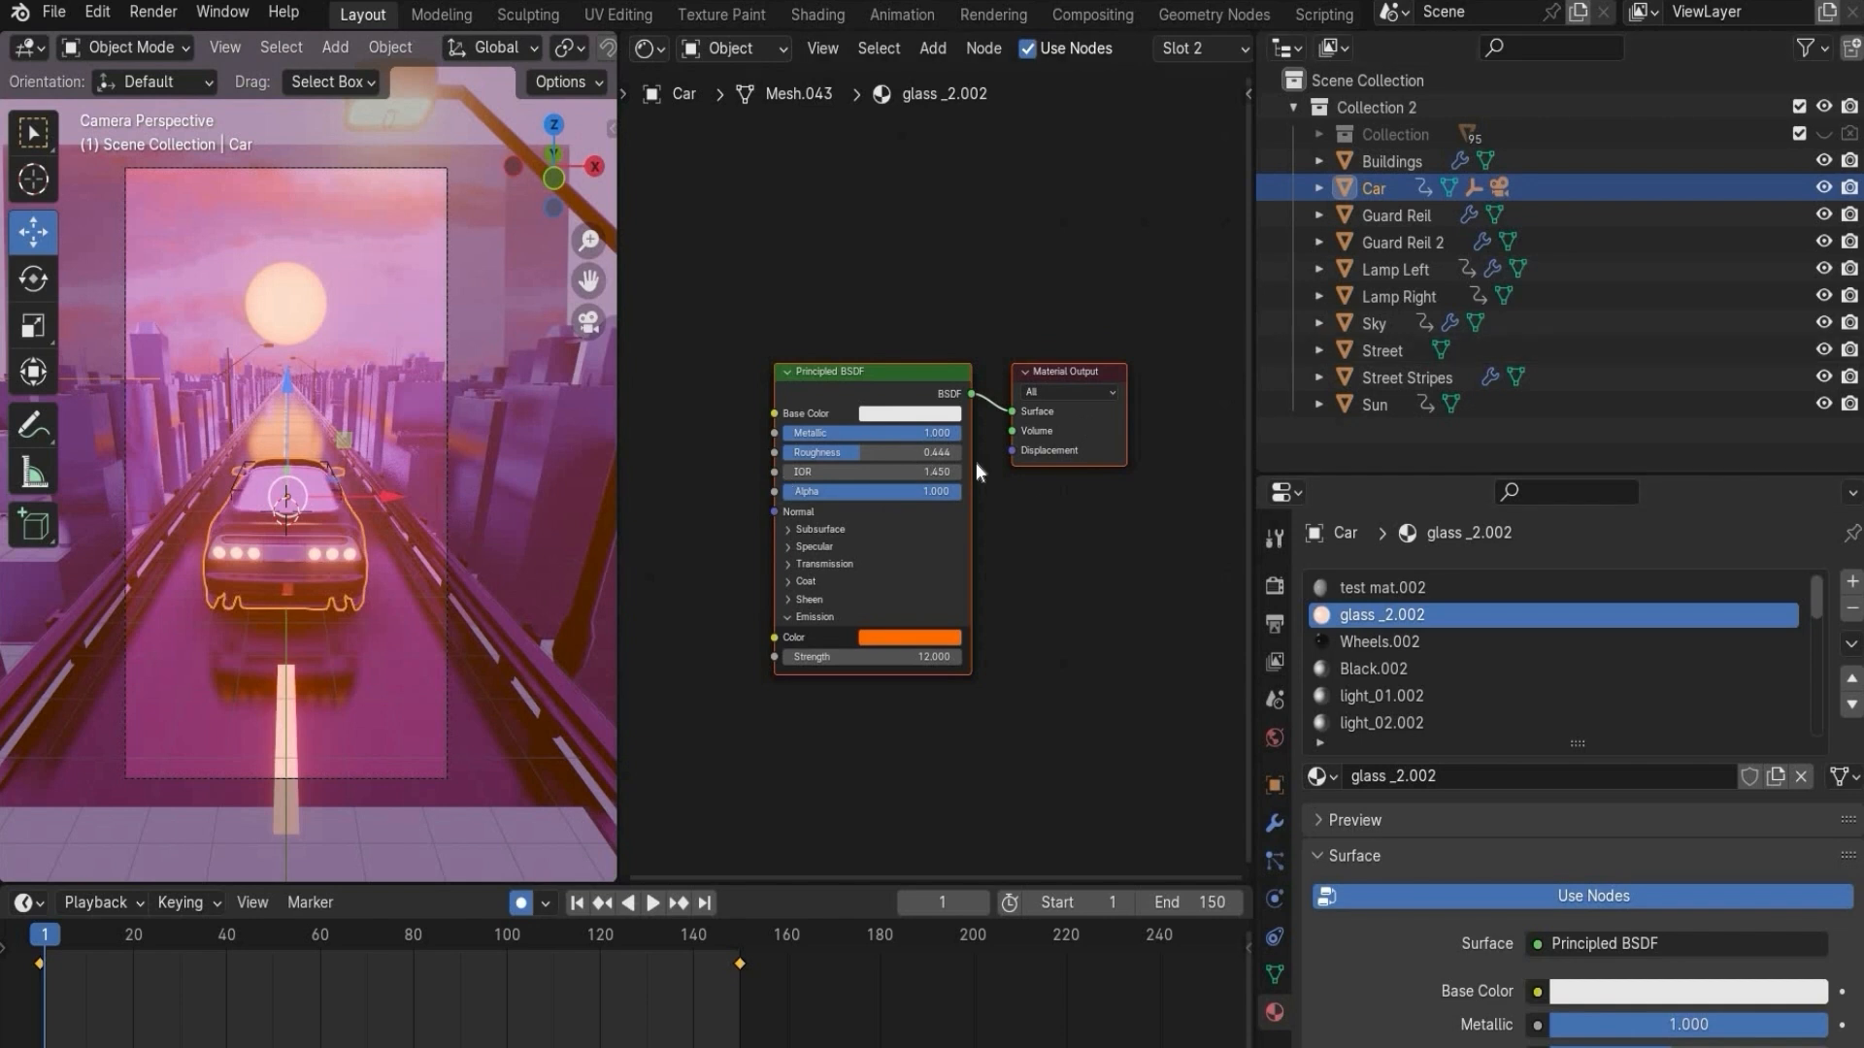
{"action": "scroll", "coordinate": [936, 745], "scroll_direction": "up", "scroll_amount": 1}
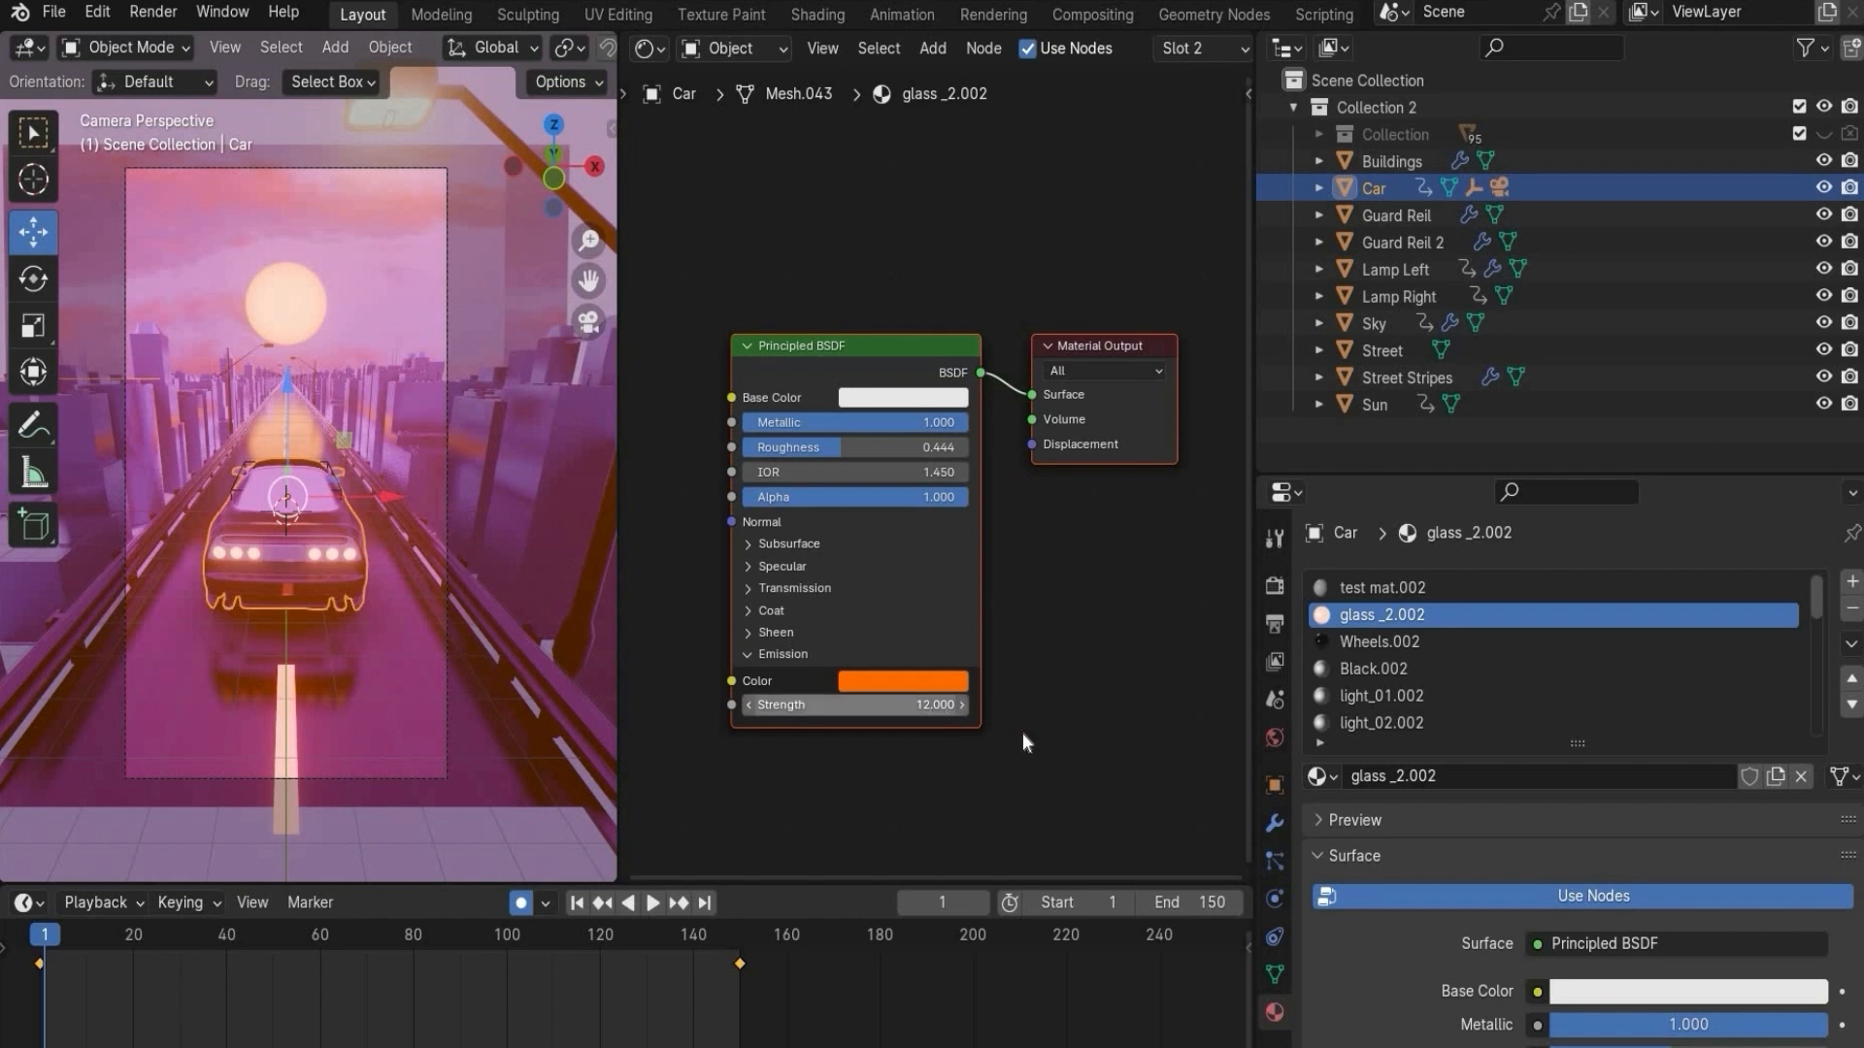
- Examine the Guard Reil's Plank material and the two Lamp Left materials, Material.006 and Material.007
{"action": "left_click", "coordinate": [1404, 215]}
{"action": "left_click", "coordinate": [992, 274]}
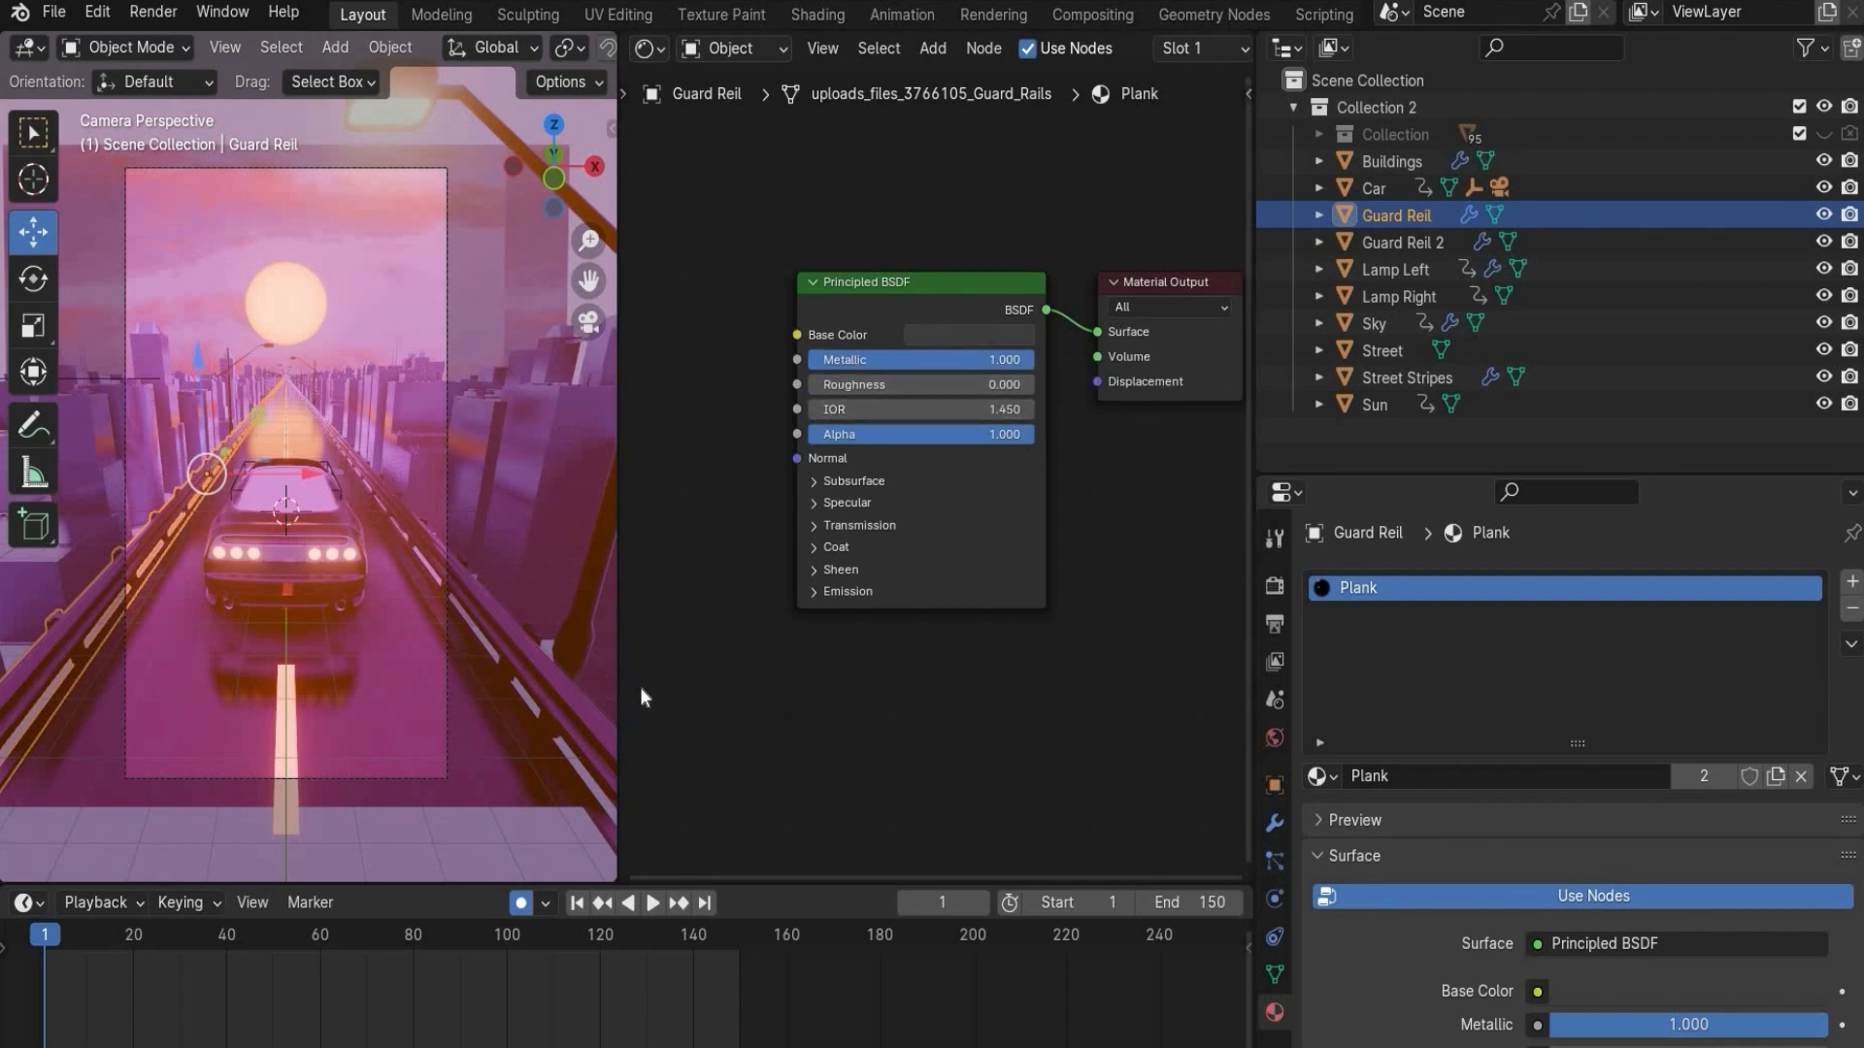
{"action": "left_click", "coordinate": [1396, 270]}
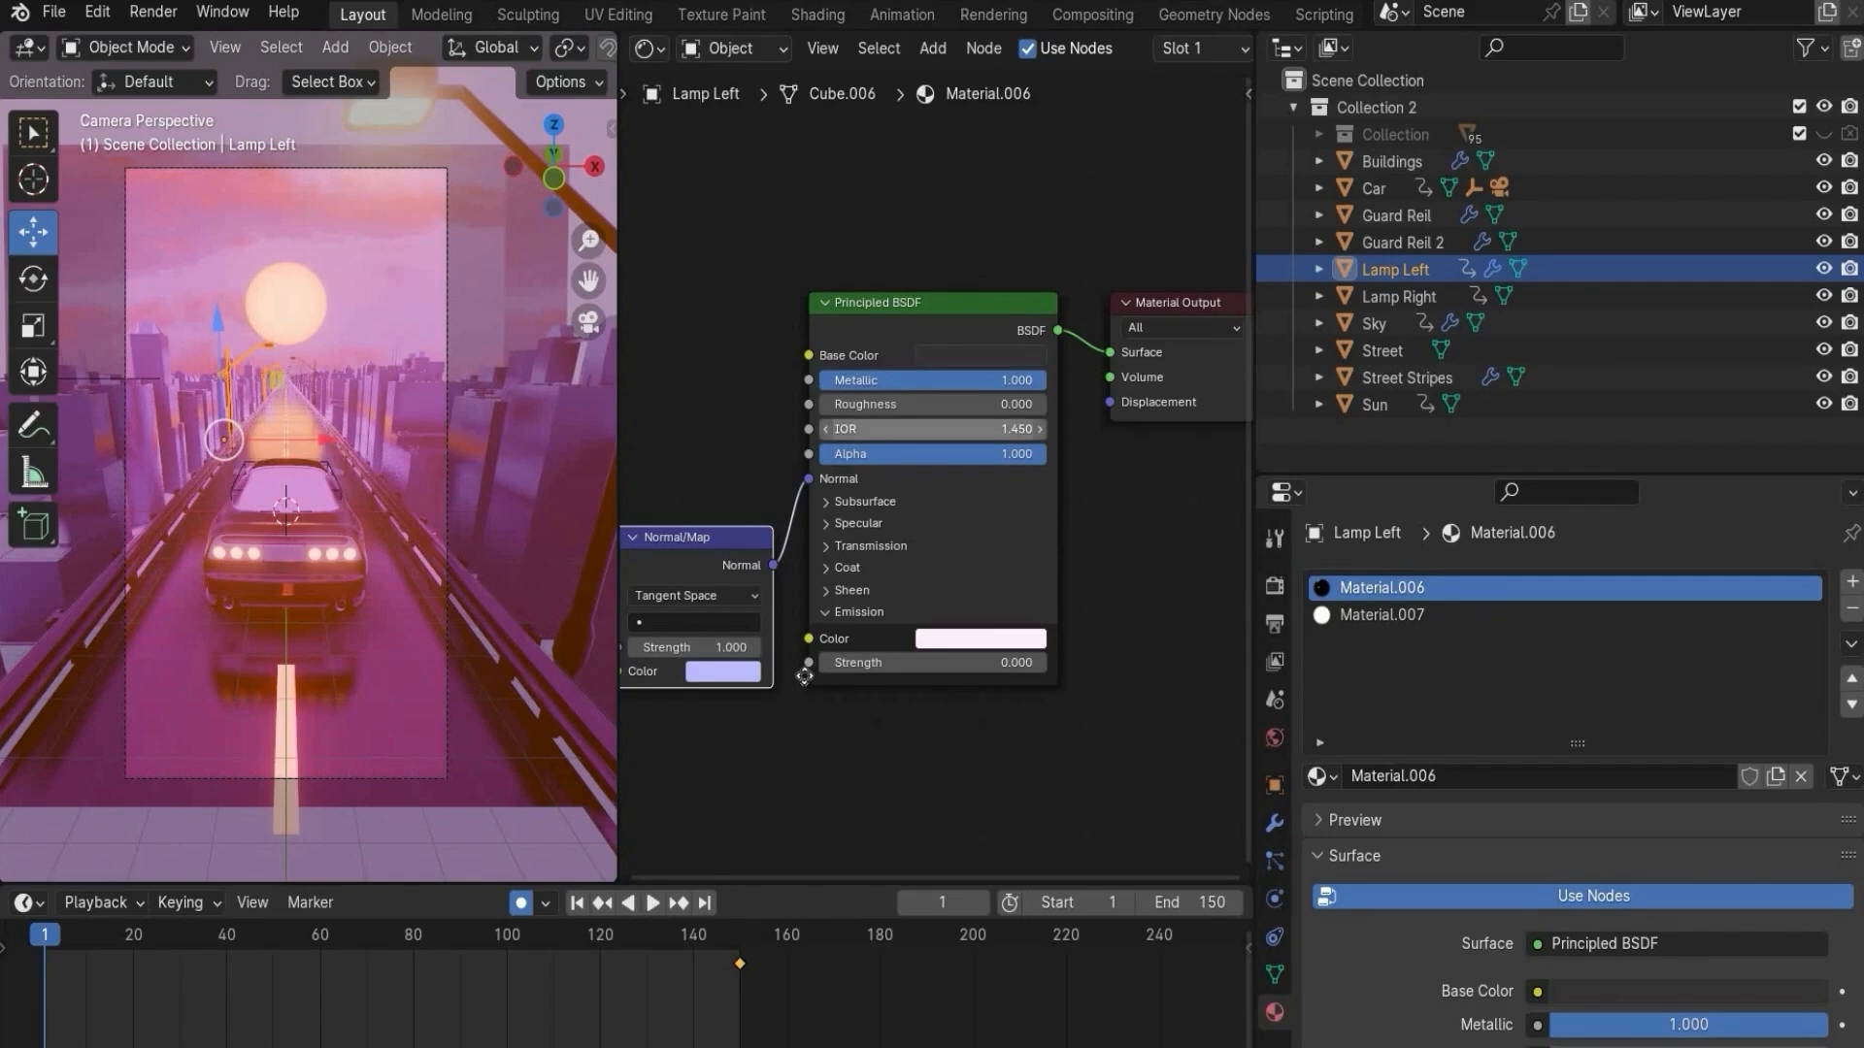
{"action": "middle_click_drag", "start_coordinate": [834, 432], "coordinate": [947, 398]}
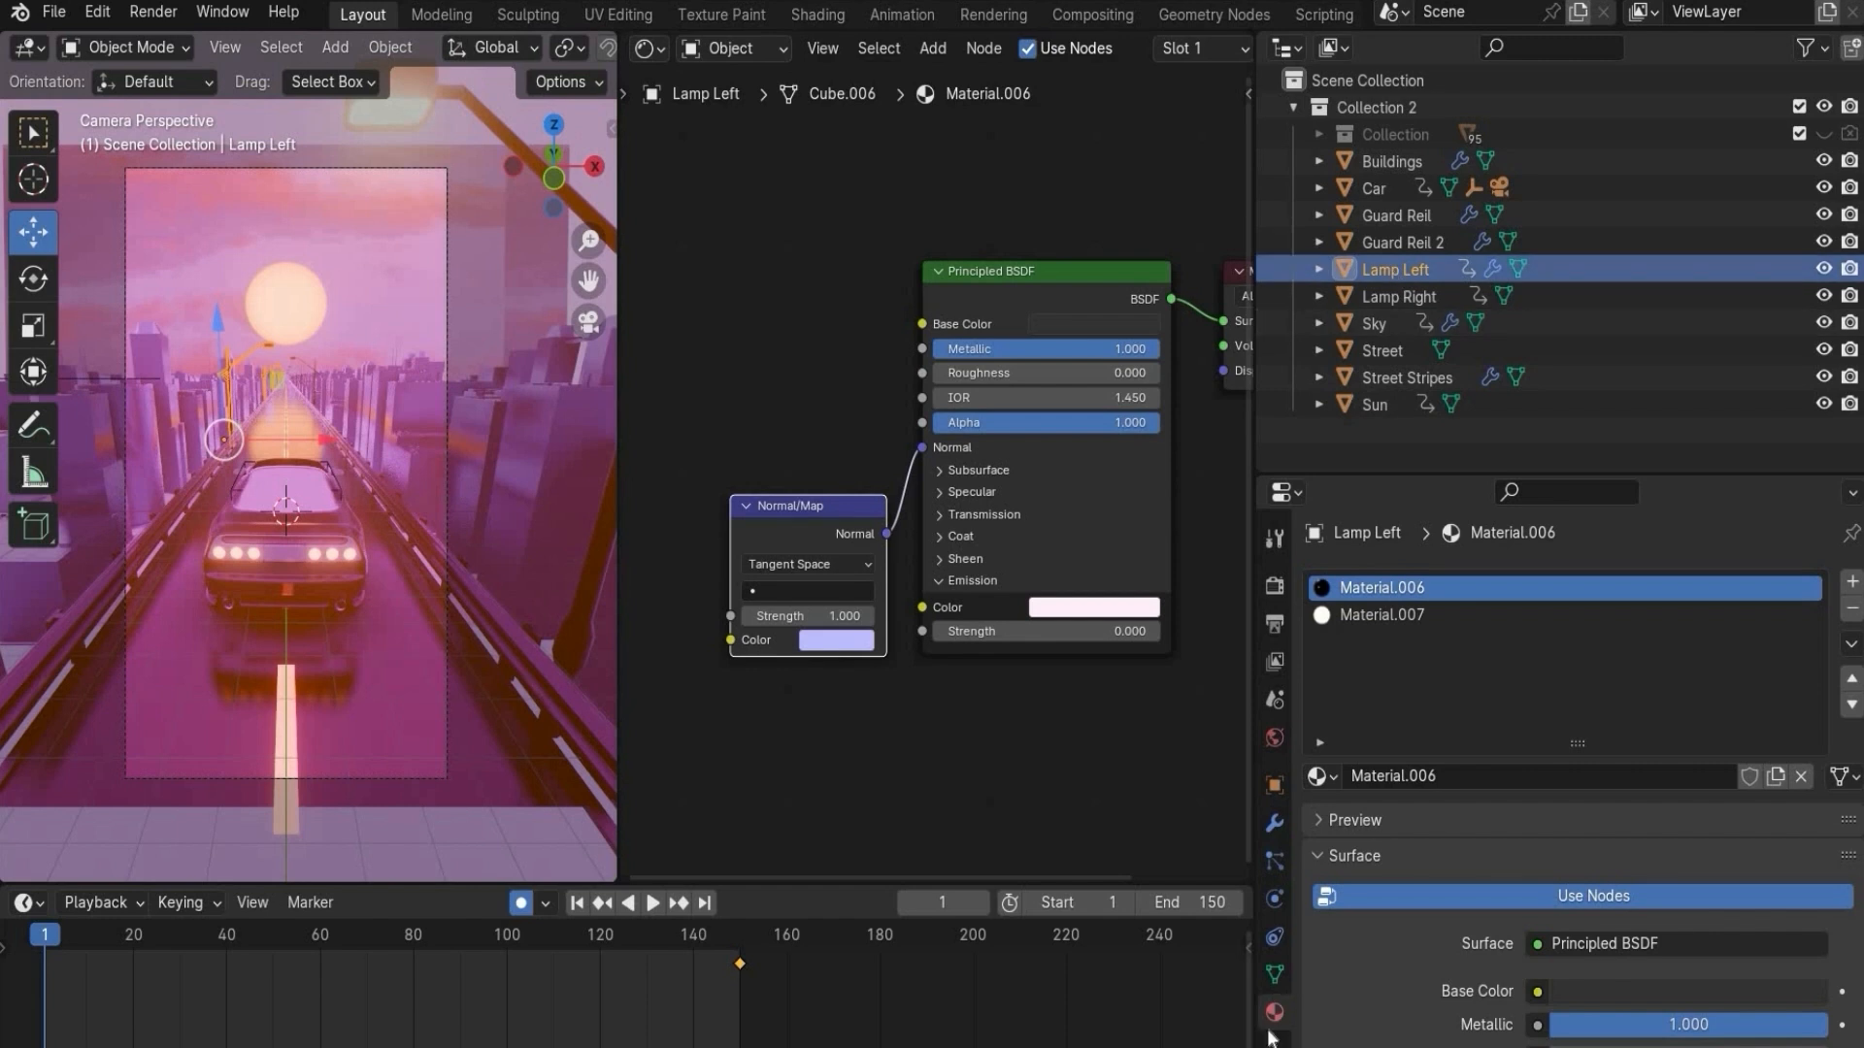
{"action": "left_click", "coordinate": [1353, 614]}
{"action": "middle_click_drag", "start_coordinate": [1102, 561], "coordinate": [1151, 563]}
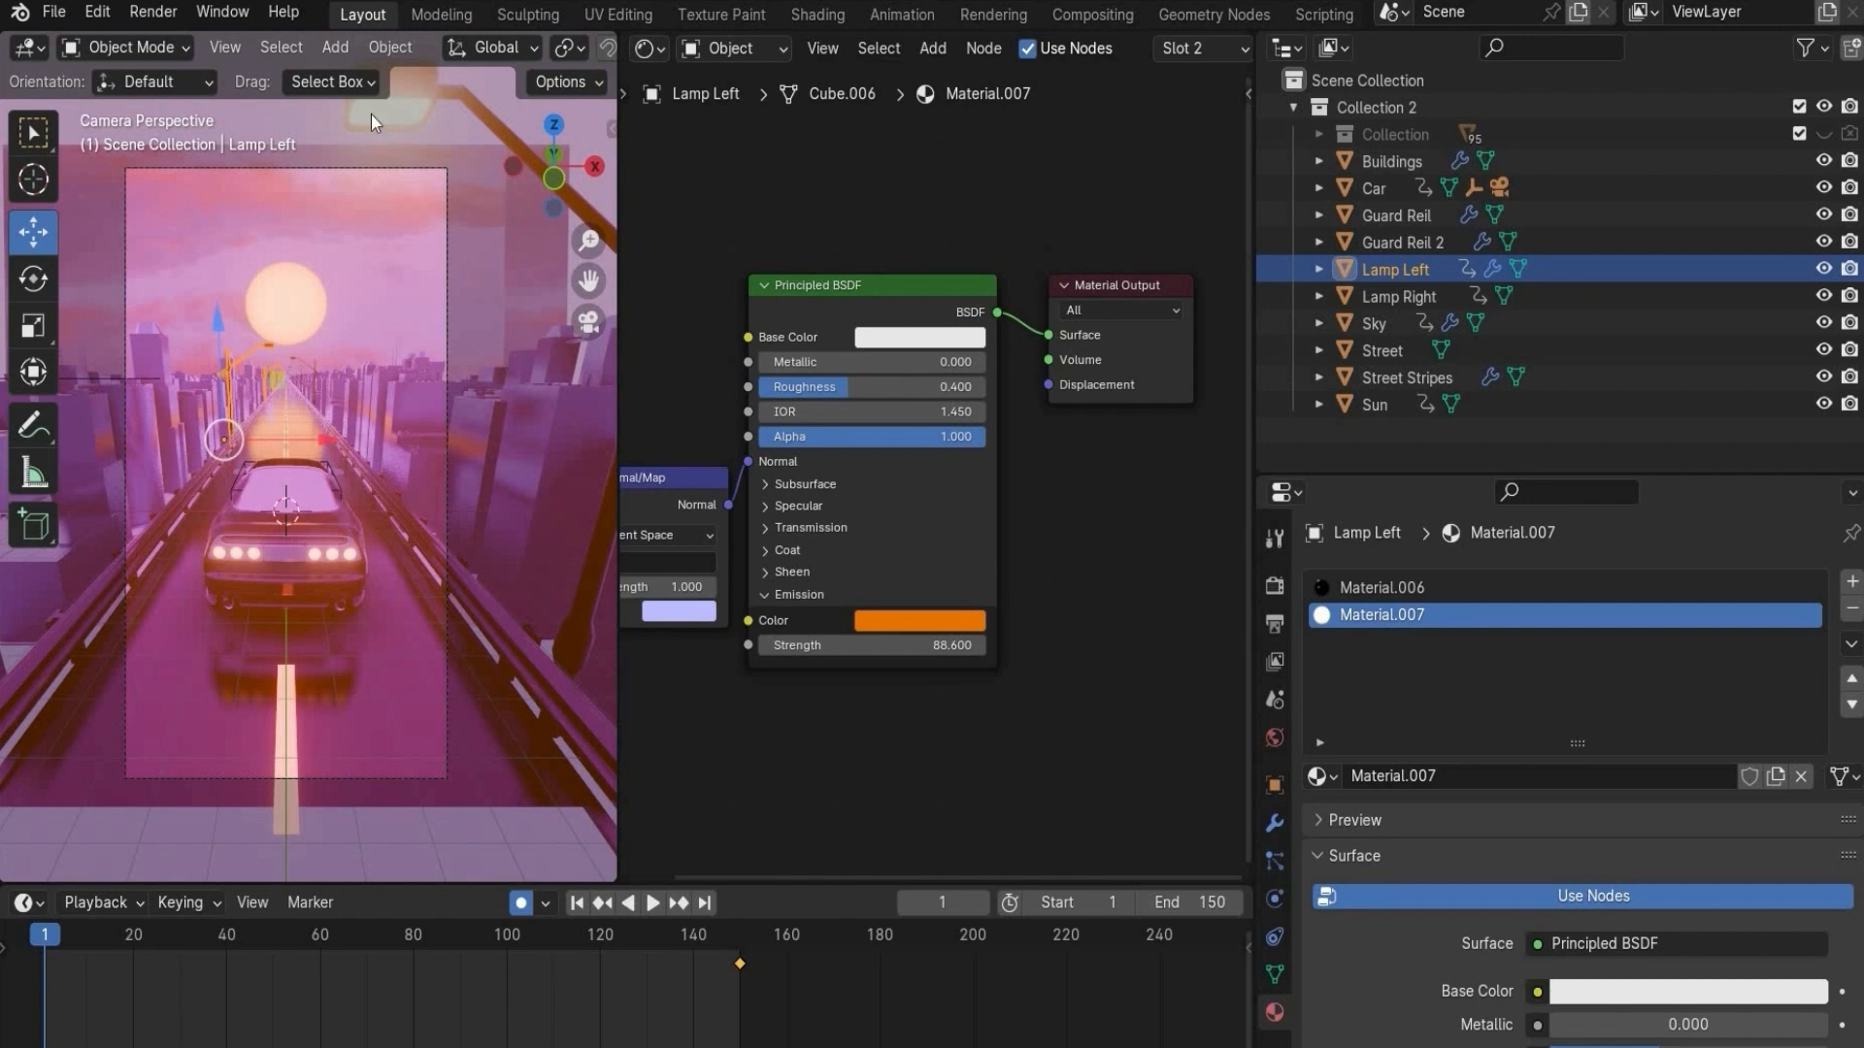
{"action": "middle_click_drag", "start_coordinate": [1070, 534], "coordinate": [1136, 498]}
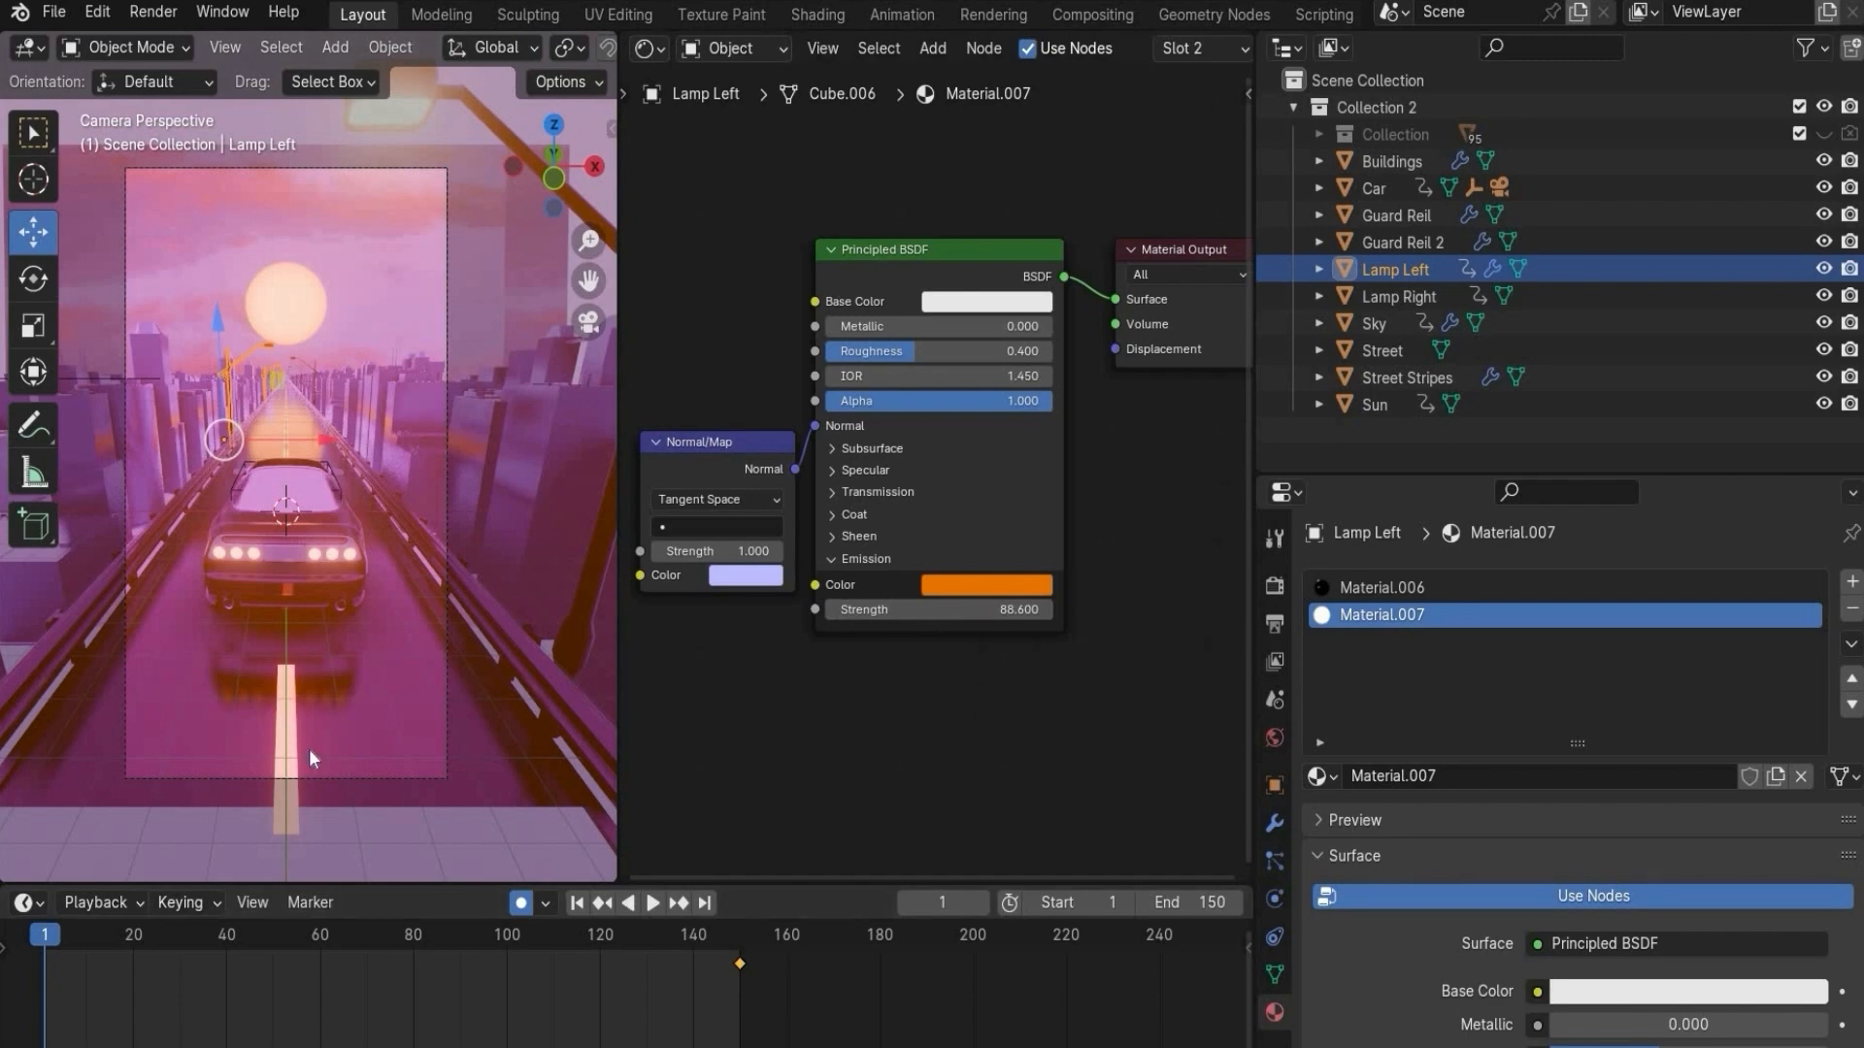
- Preview the first frames of the animation in the camera view and return to frame 1
{"action": "left_click", "coordinate": [56, 933]}
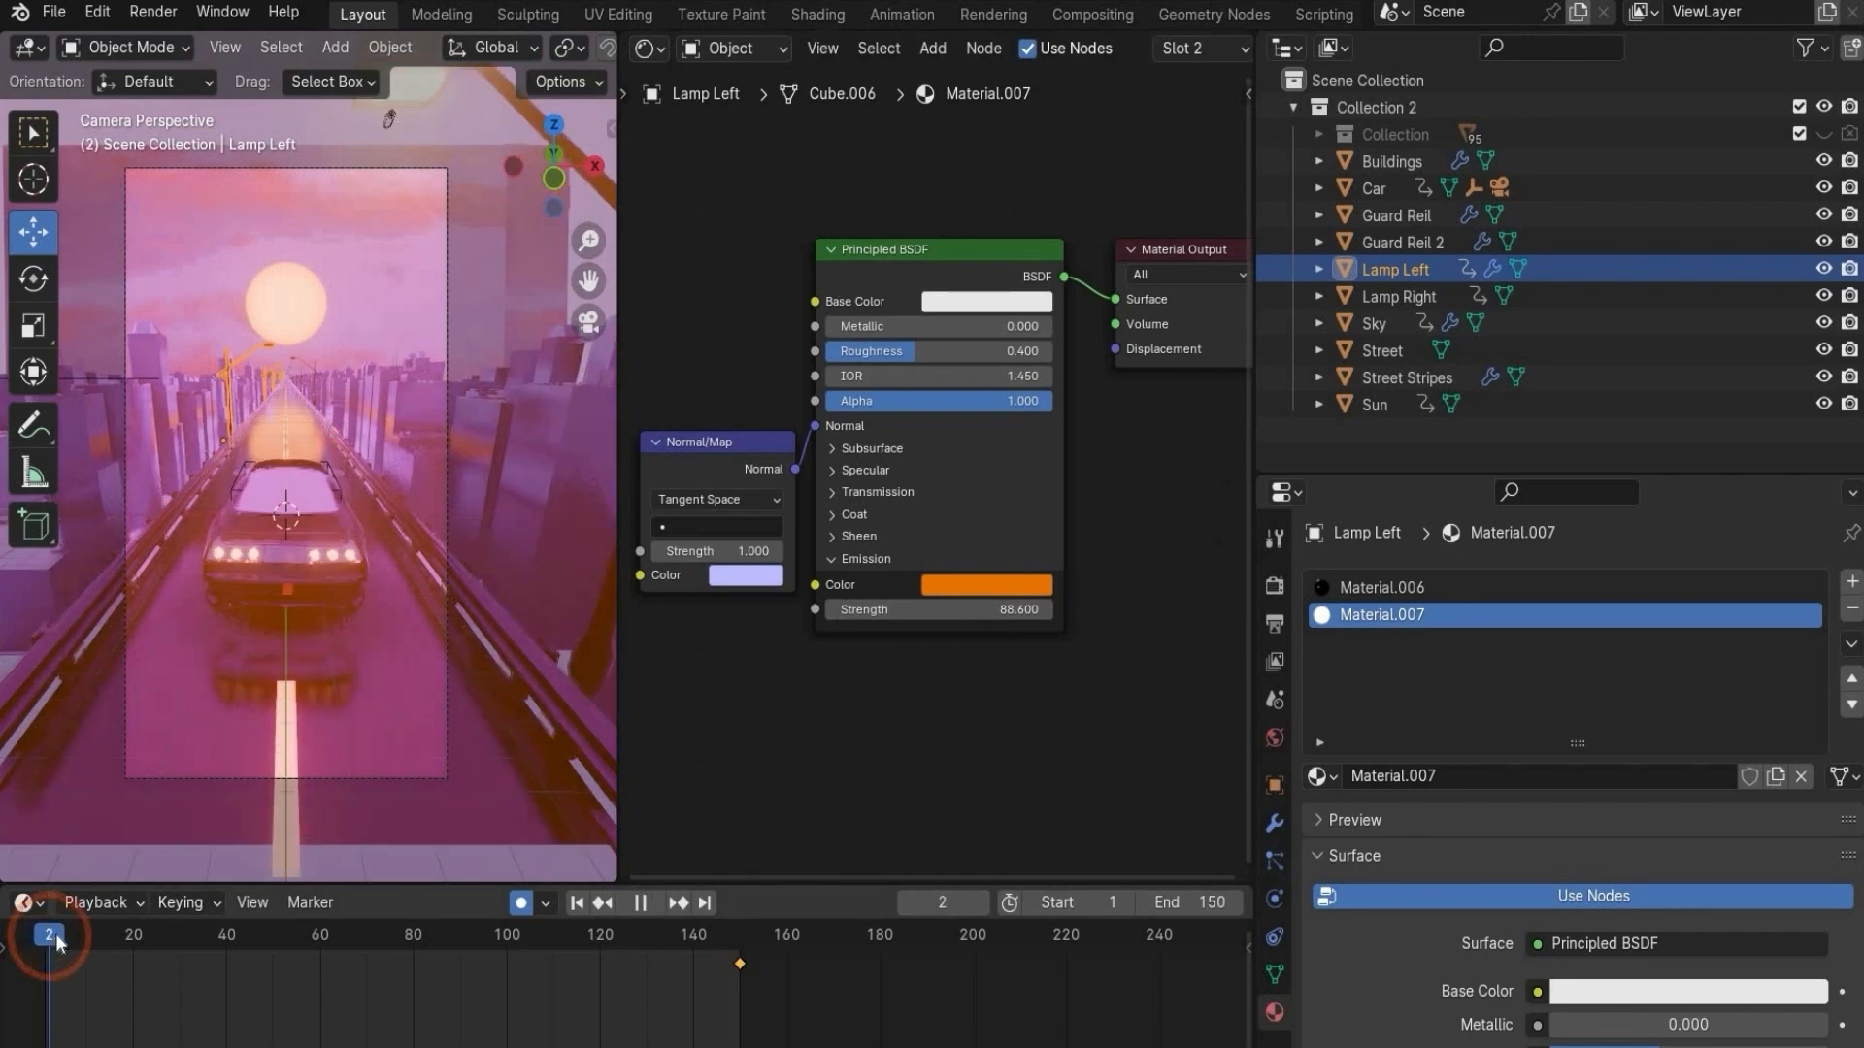
{"action": "key", "text": "space"}
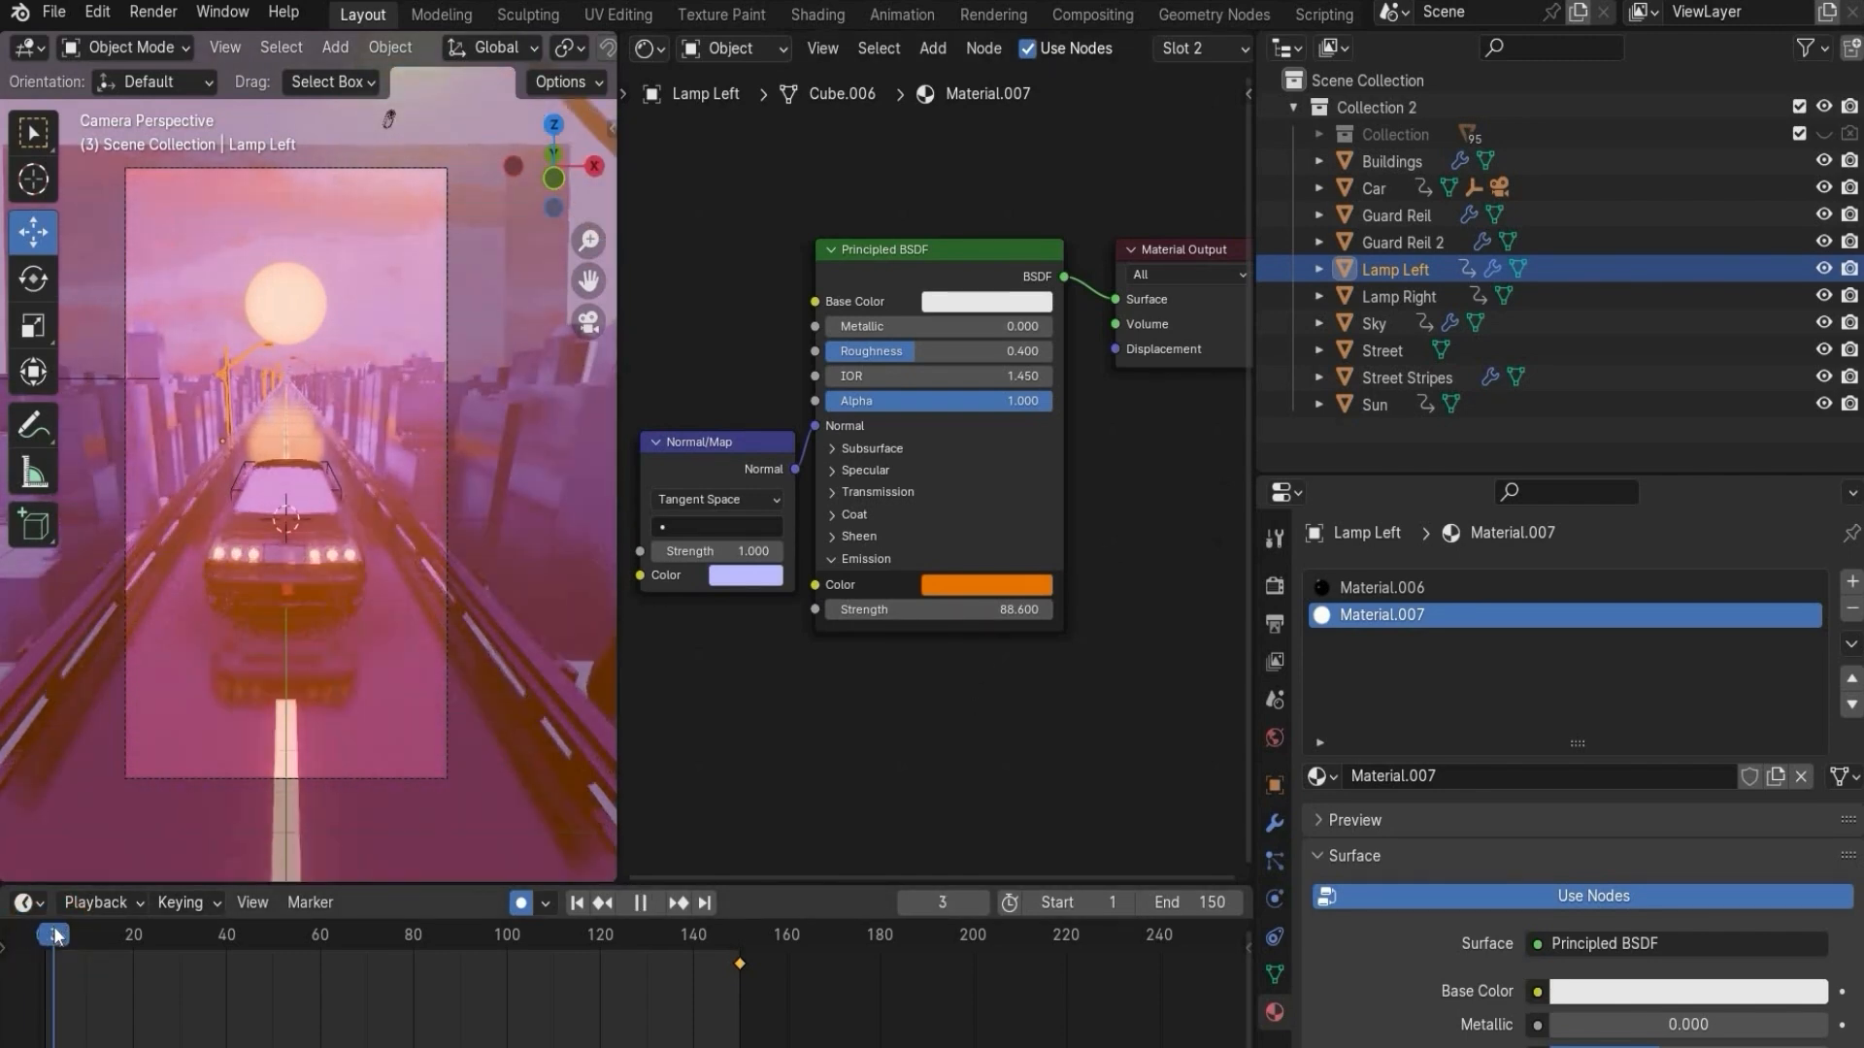
{"action": "key", "text": "Escape"}
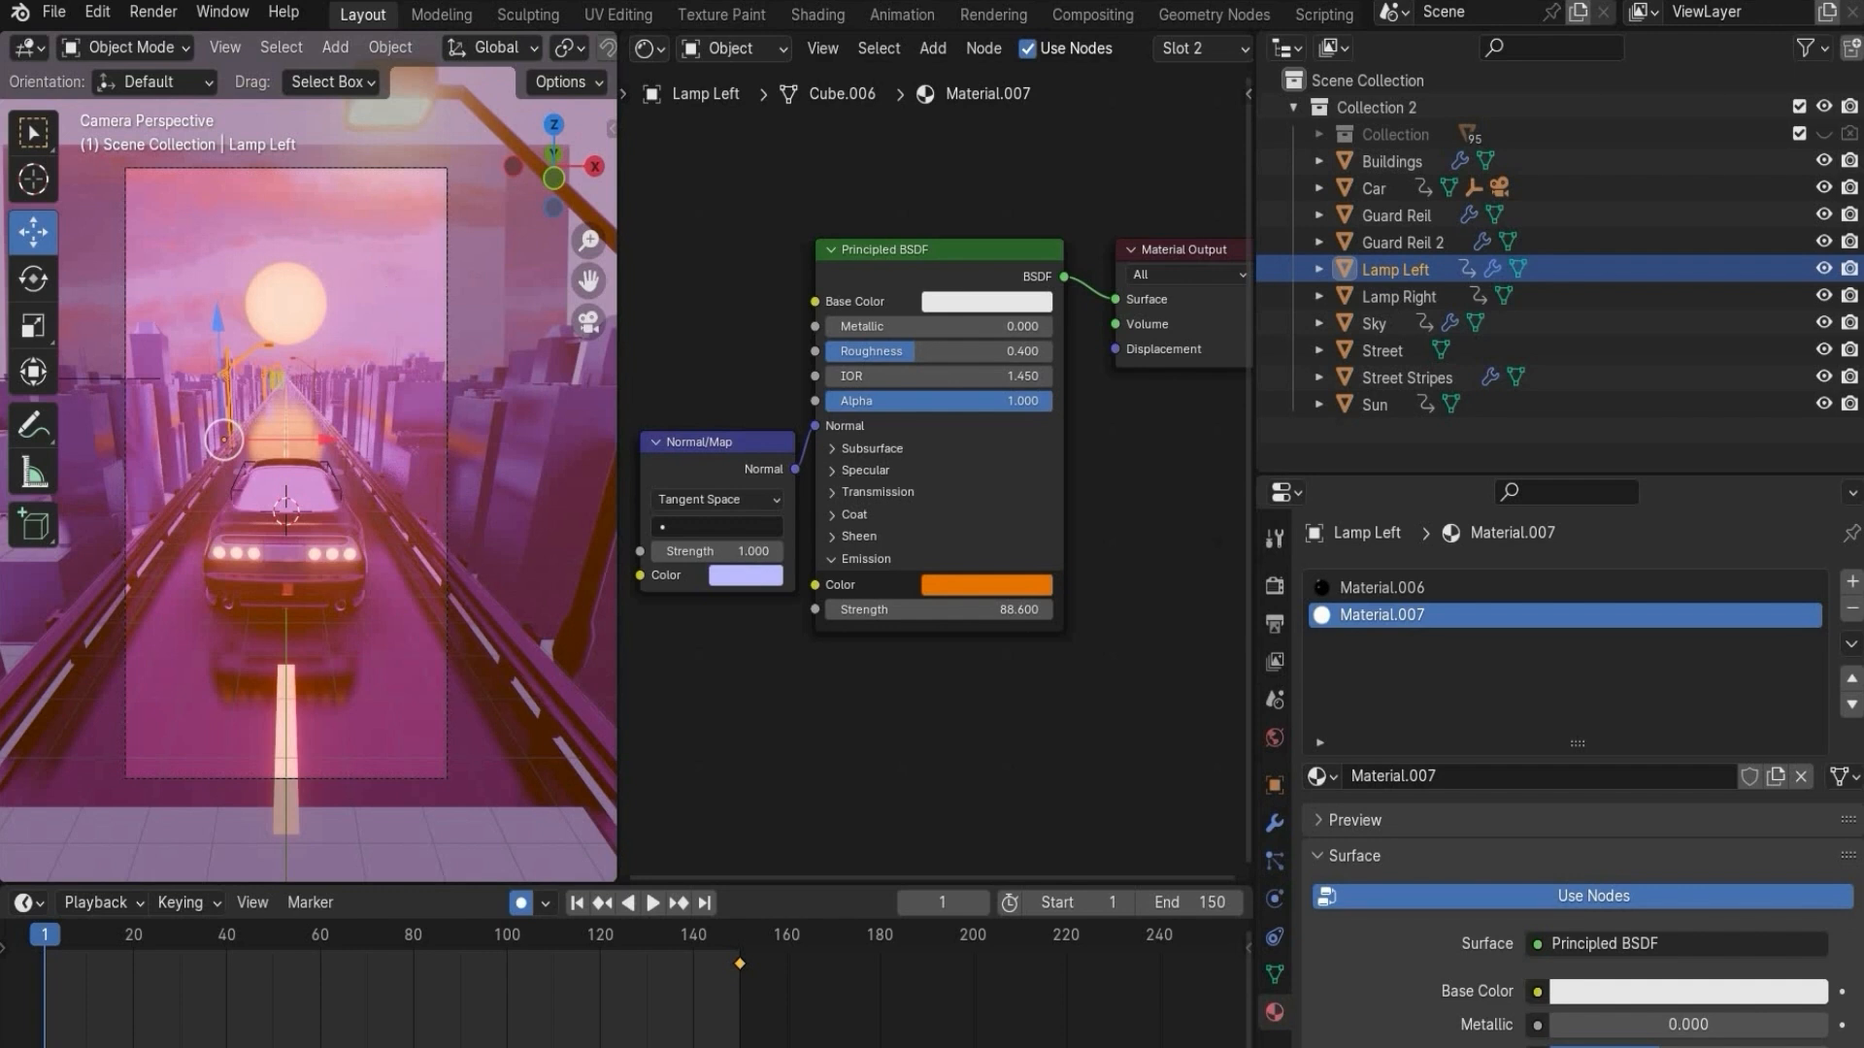
- Examine the Lamp Right material and the Sky material's node chain, including its Texture Coordinate, Mapping and image texture nodes
{"action": "left_click", "coordinate": [1398, 296]}
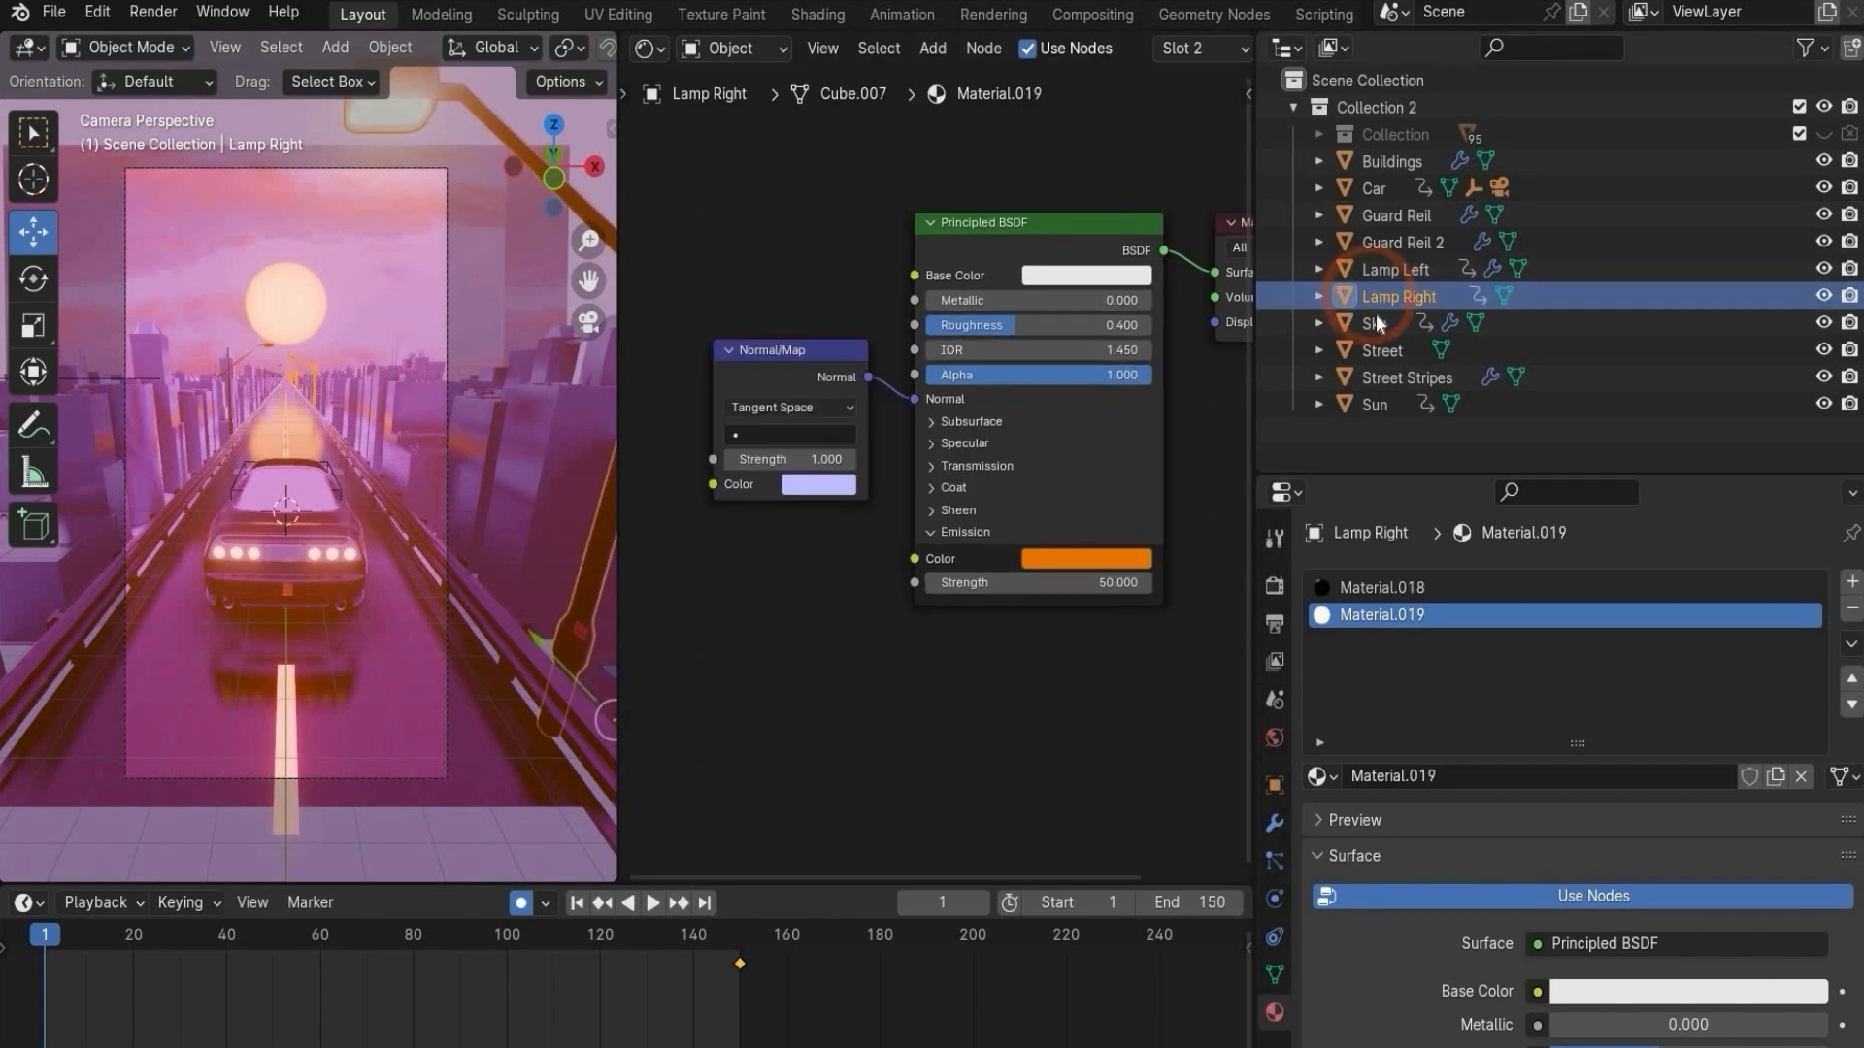
{"action": "left_click", "coordinate": [1374, 323]}
{"action": "left_click", "coordinate": [851, 644]}
{"action": "scroll", "coordinate": [914, 631], "scroll_direction": "down", "scroll_amount": 4}
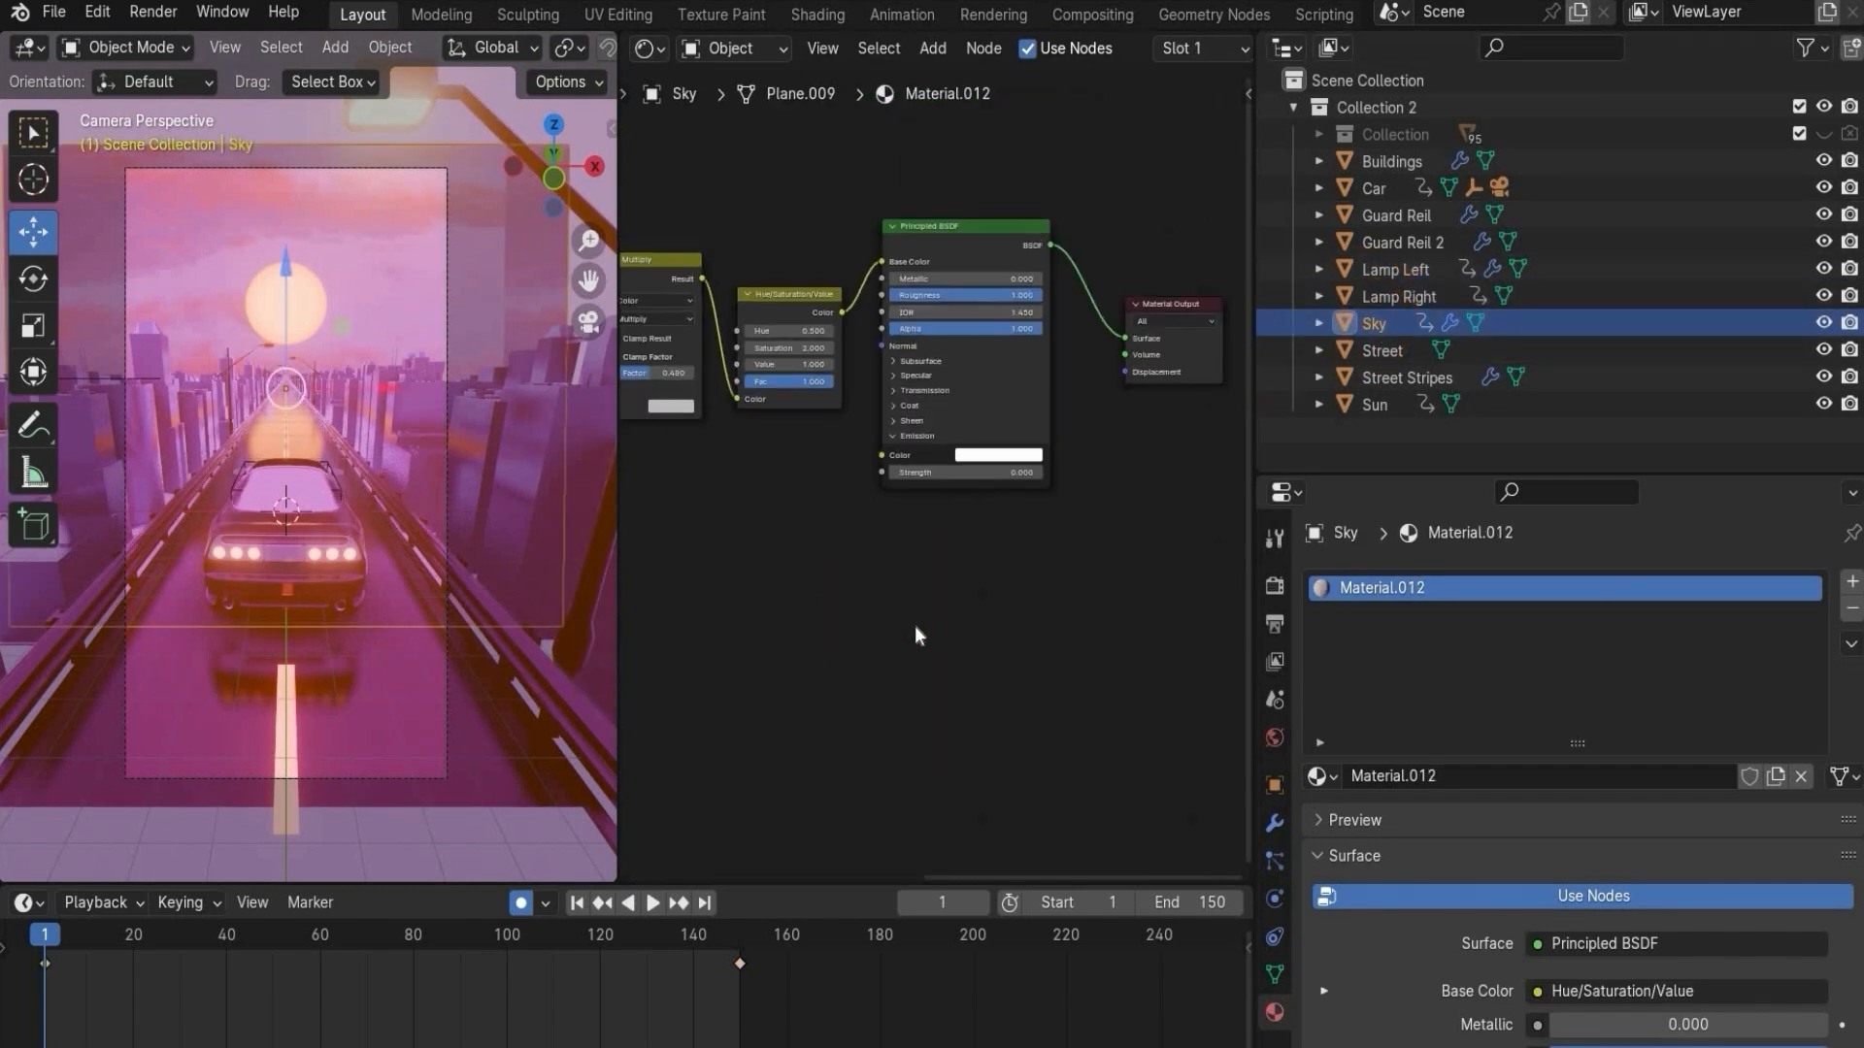
{"action": "middle_click_drag", "start_coordinate": [755, 485], "coordinate": [813, 558]}
{"action": "scroll", "coordinate": [923, 587], "scroll_direction": "up", "scroll_amount": 9}
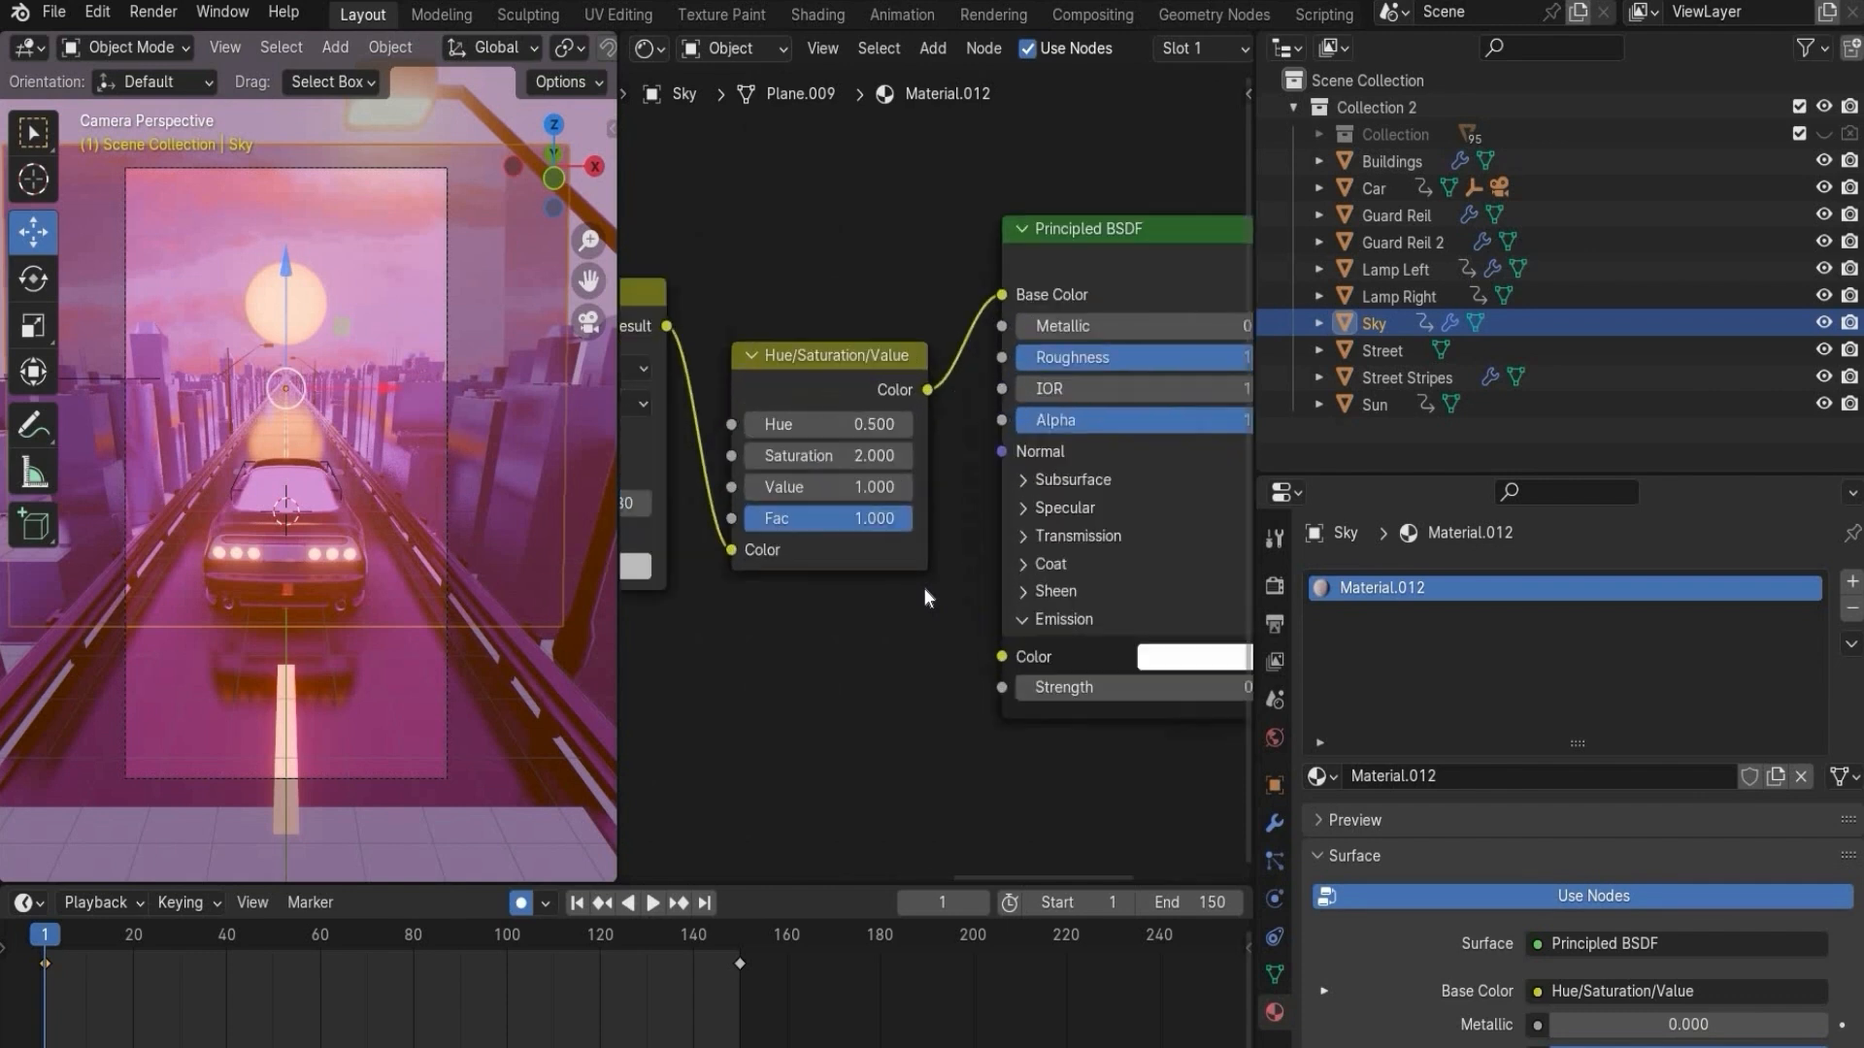
{"action": "scroll", "coordinate": [923, 586], "scroll_direction": "down", "scroll_amount": 4}
{"action": "middle_click_drag", "start_coordinate": [705, 612], "coordinate": [848, 667]}
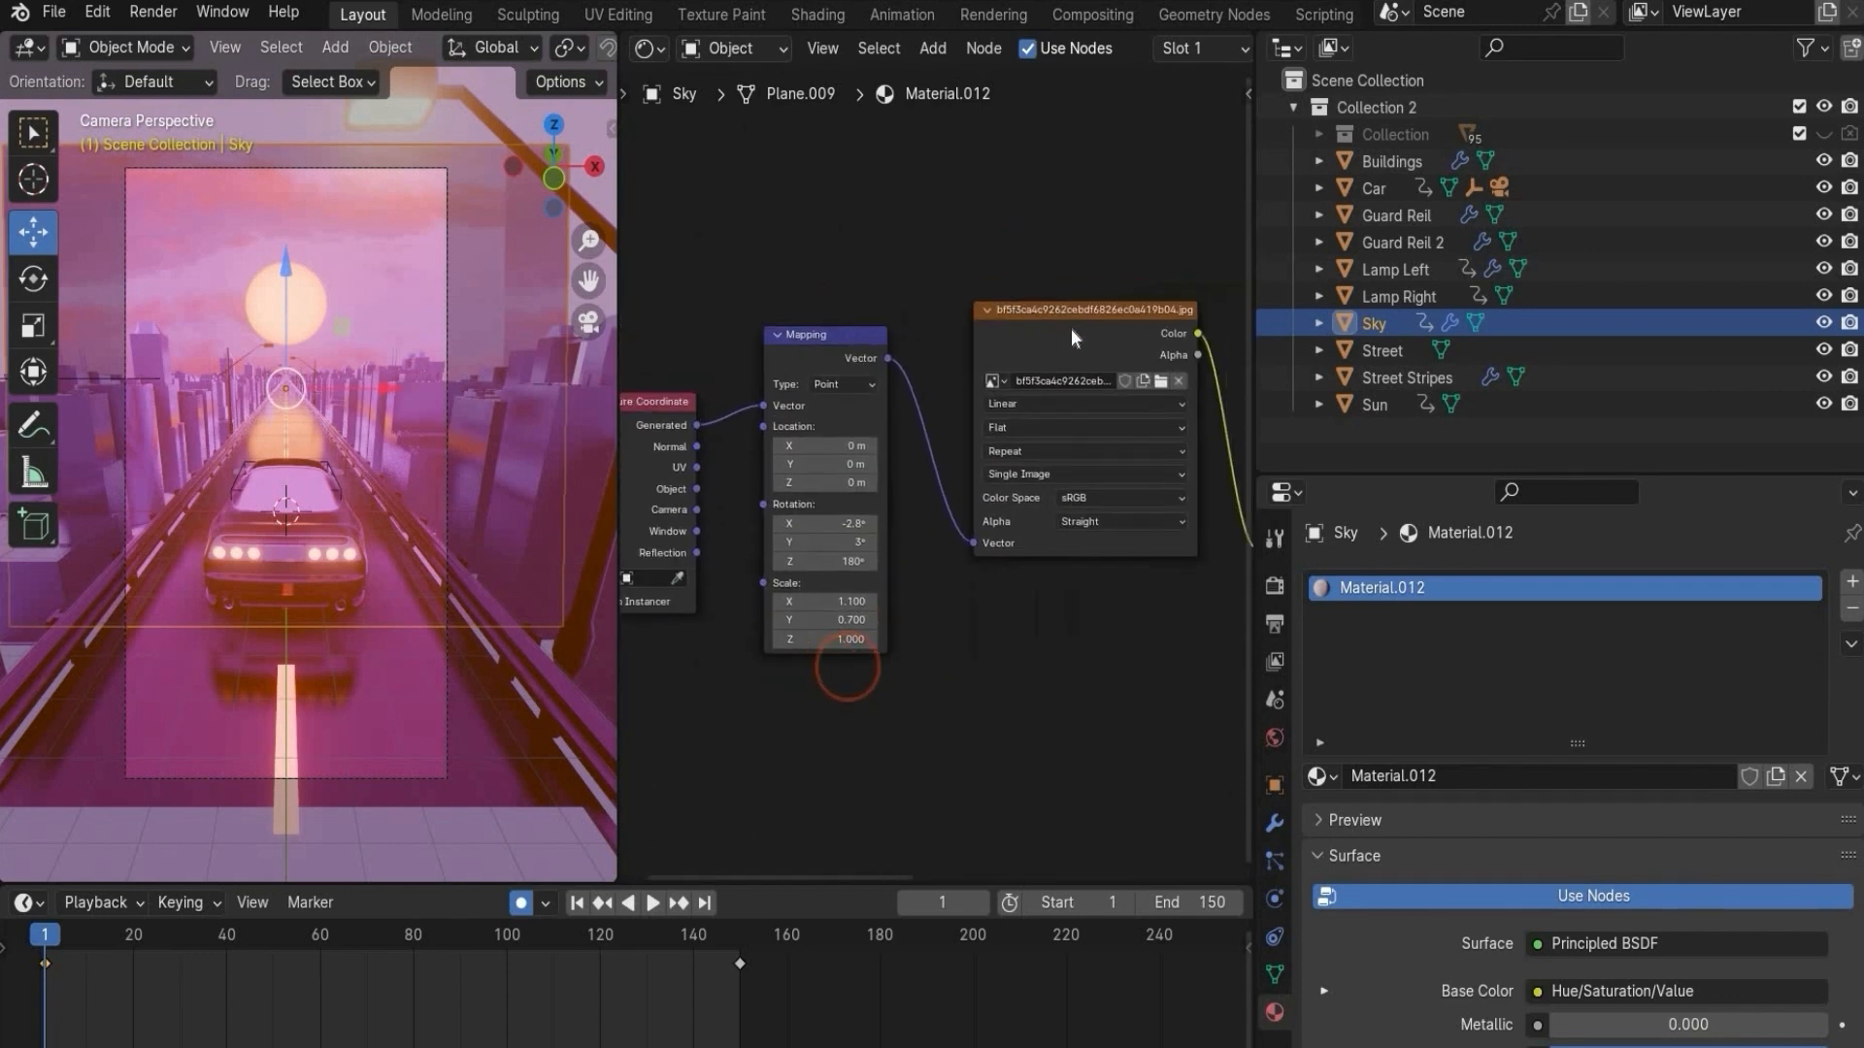
{"action": "left_click", "coordinate": [1061, 318]}
{"action": "middle_click_drag", "start_coordinate": [785, 525], "coordinate": [869, 506]}
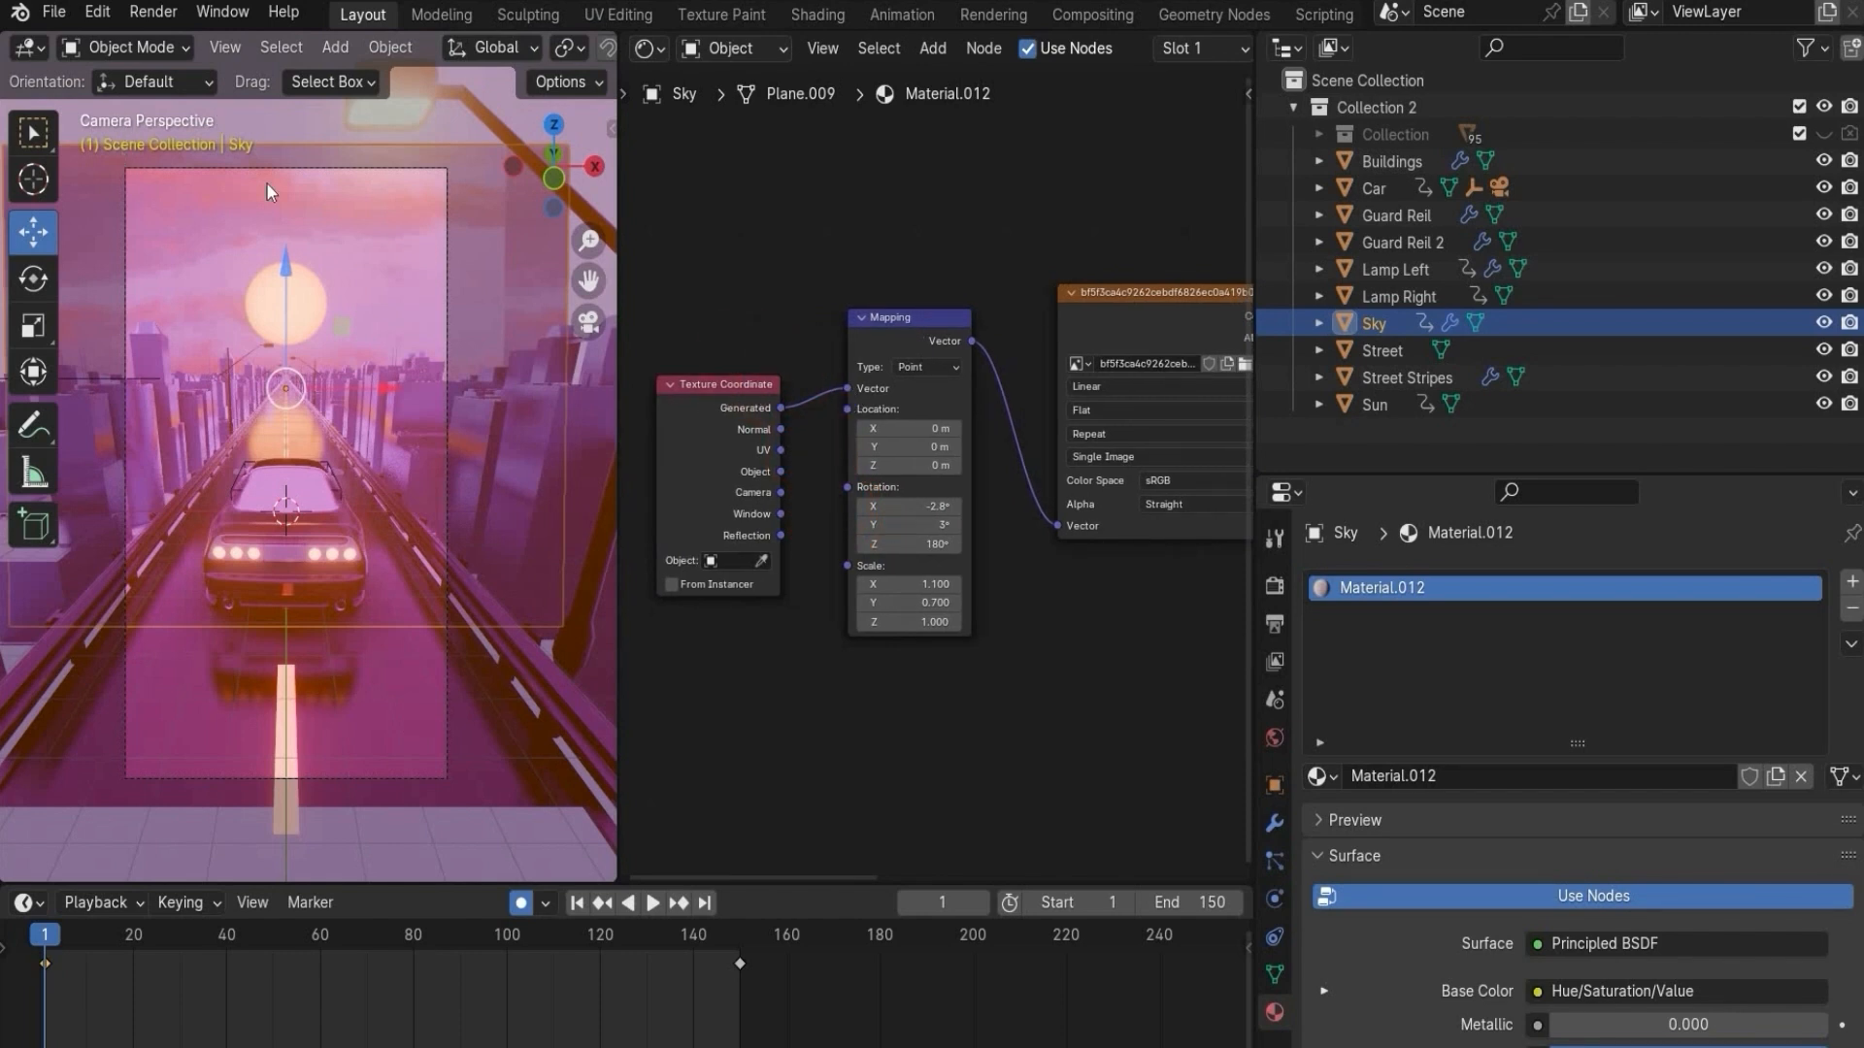
{"action": "middle_click_drag", "start_coordinate": [708, 632], "coordinate": [917, 652]}
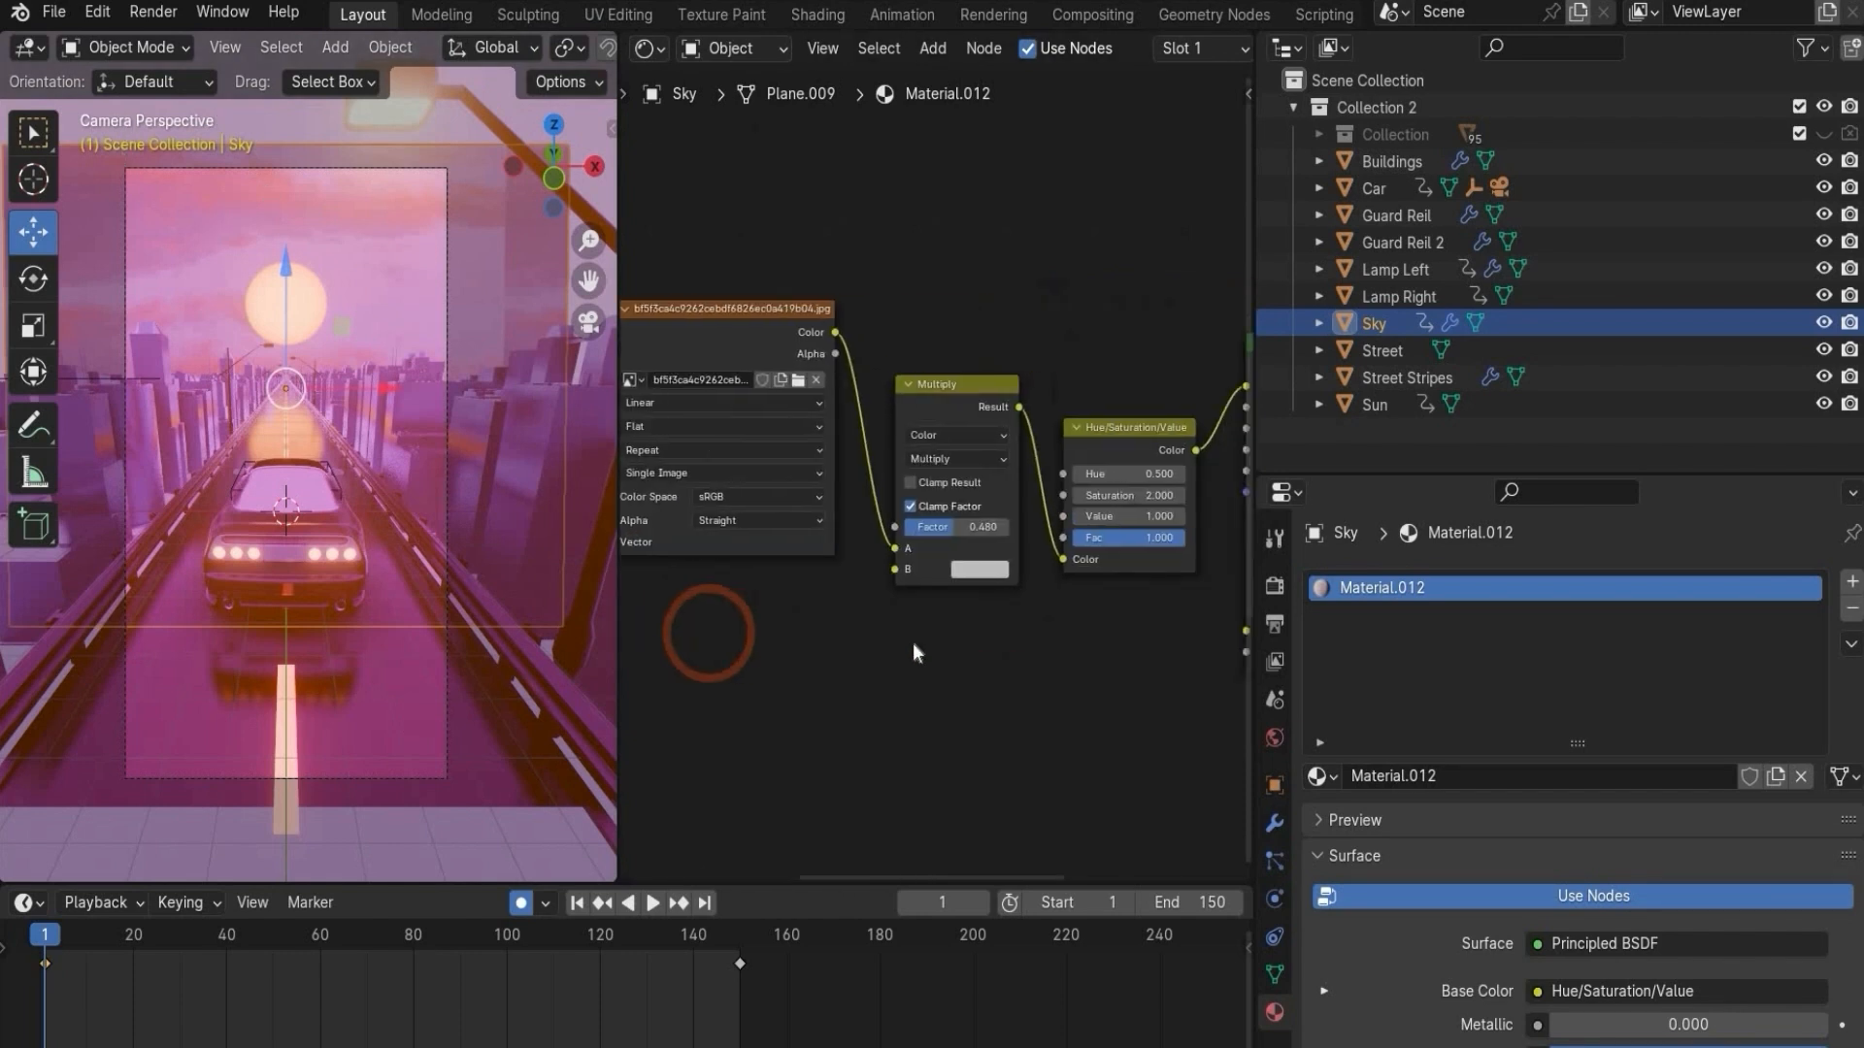
- Delete the Mix node from the Sky material and link the image texture's Color directly to the Hue/Saturation/Value node's Color
{"action": "scroll", "coordinate": [913, 645], "scroll_direction": "up", "scroll_amount": 4}
{"action": "key", "text": "ctrl+z"}
{"action": "left_click", "coordinate": [902, 384]}
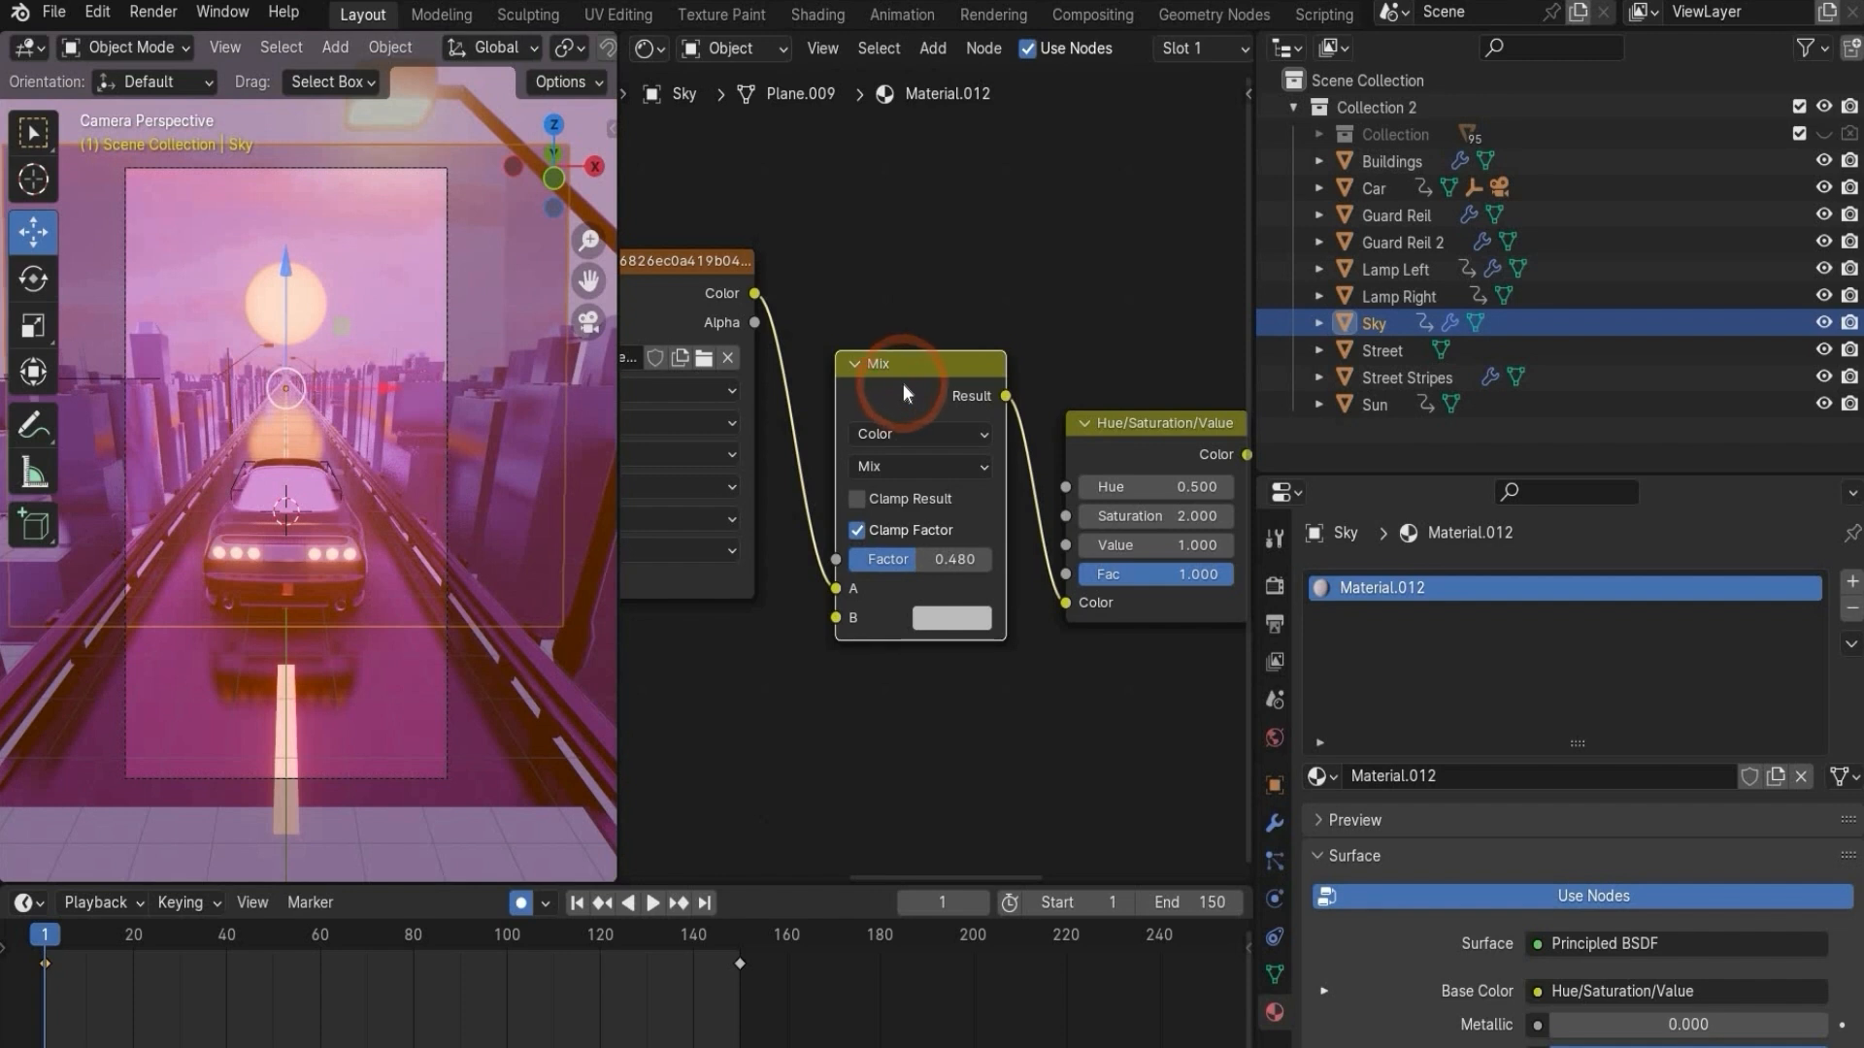
{"action": "key", "text": "x"}
{"action": "left_click_drag", "start_coordinate": [756, 293], "coordinate": [1066, 603]}
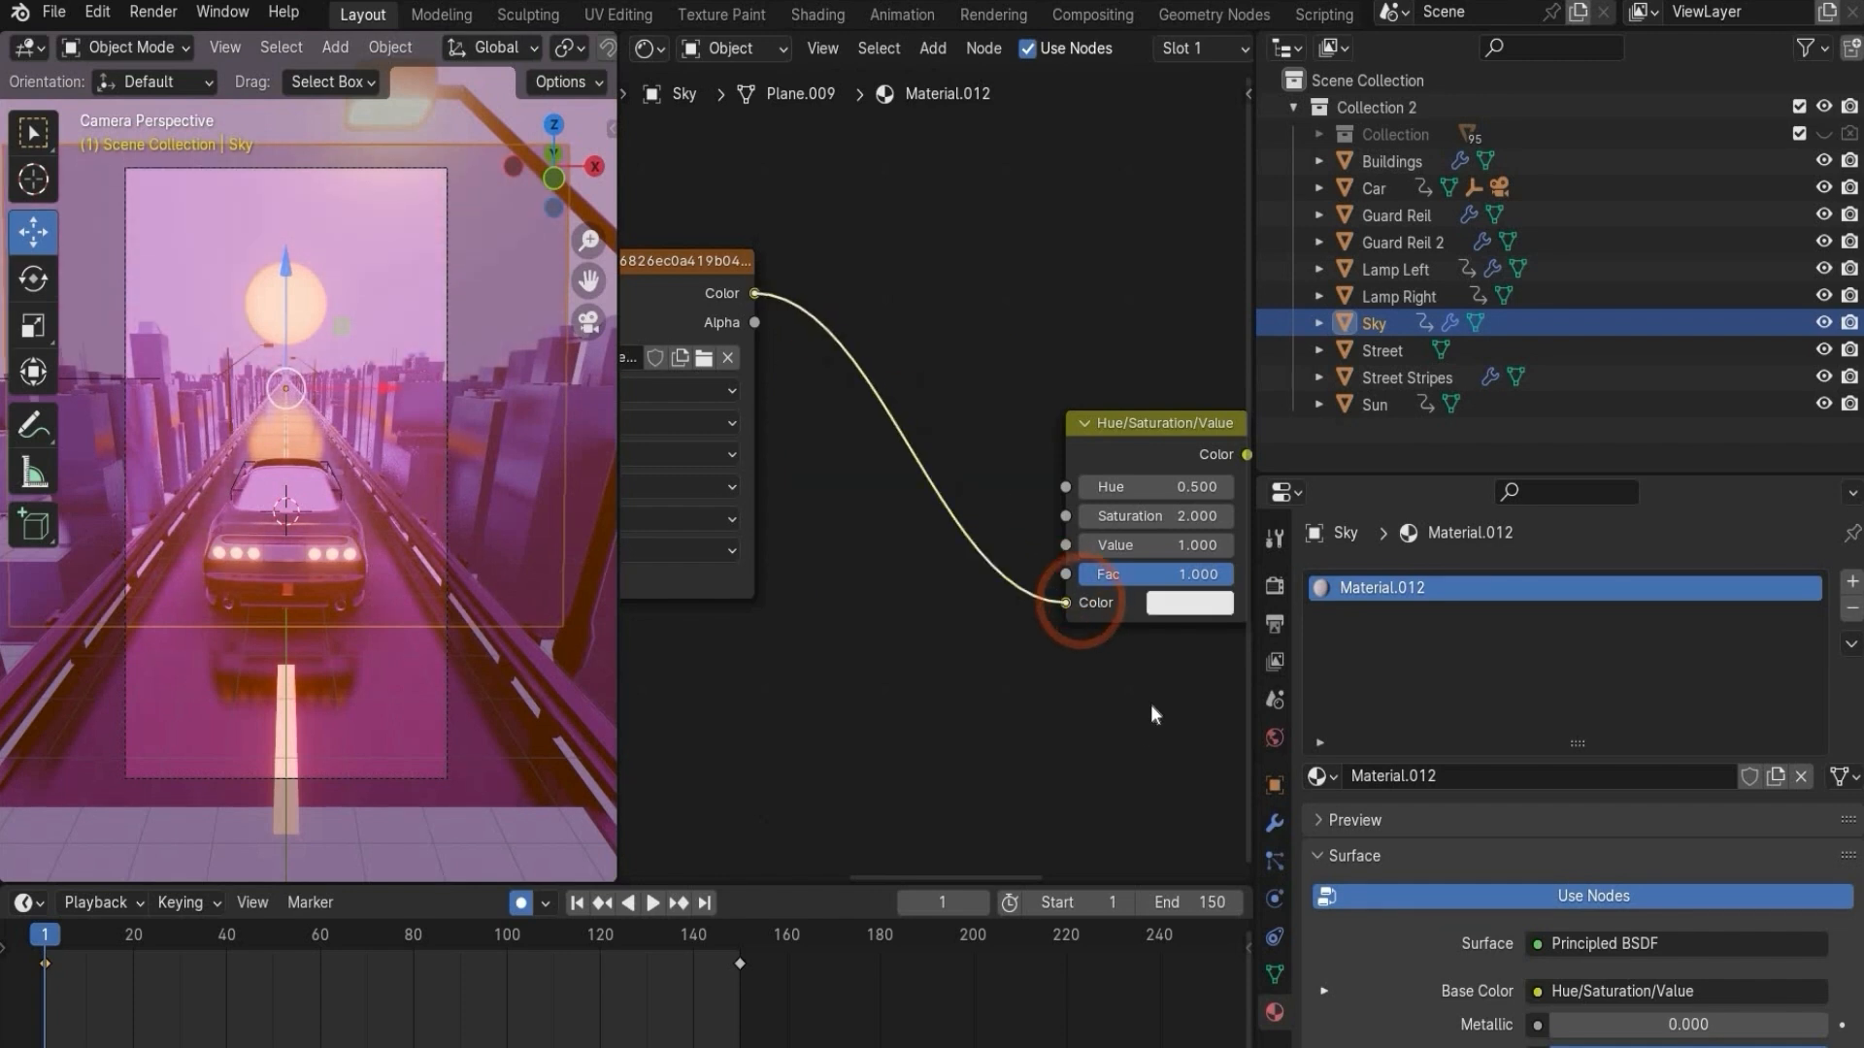
- Examine the Sky material's Hue/Saturation/Value and Principled BSDF settings
{"action": "middle_click_drag", "start_coordinate": [1151, 695], "coordinate": [834, 680]}
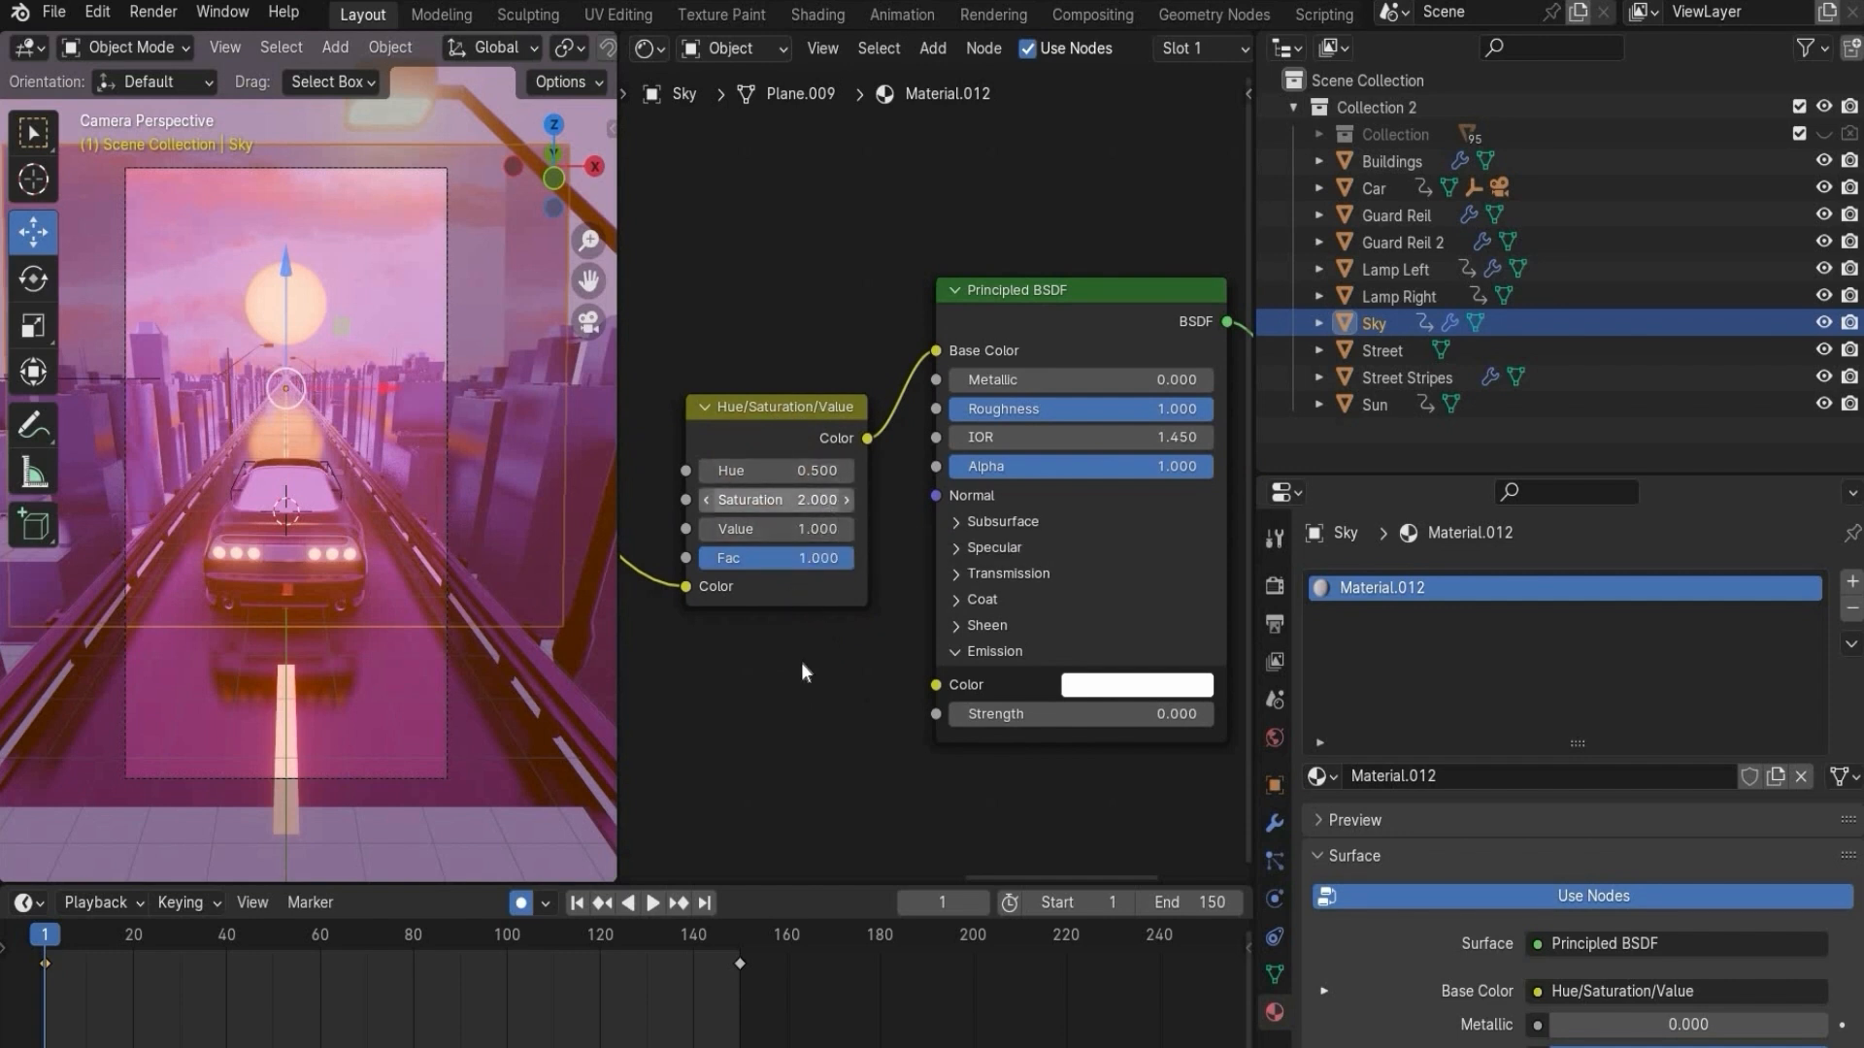
{"action": "scroll", "coordinate": [841, 701], "scroll_direction": "down", "scroll_amount": 1}
{"action": "middle_click_drag", "start_coordinate": [841, 701], "coordinate": [837, 698], "text": "ctrl"}
{"action": "middle_click_drag", "start_coordinate": [837, 699], "coordinate": [760, 712]}
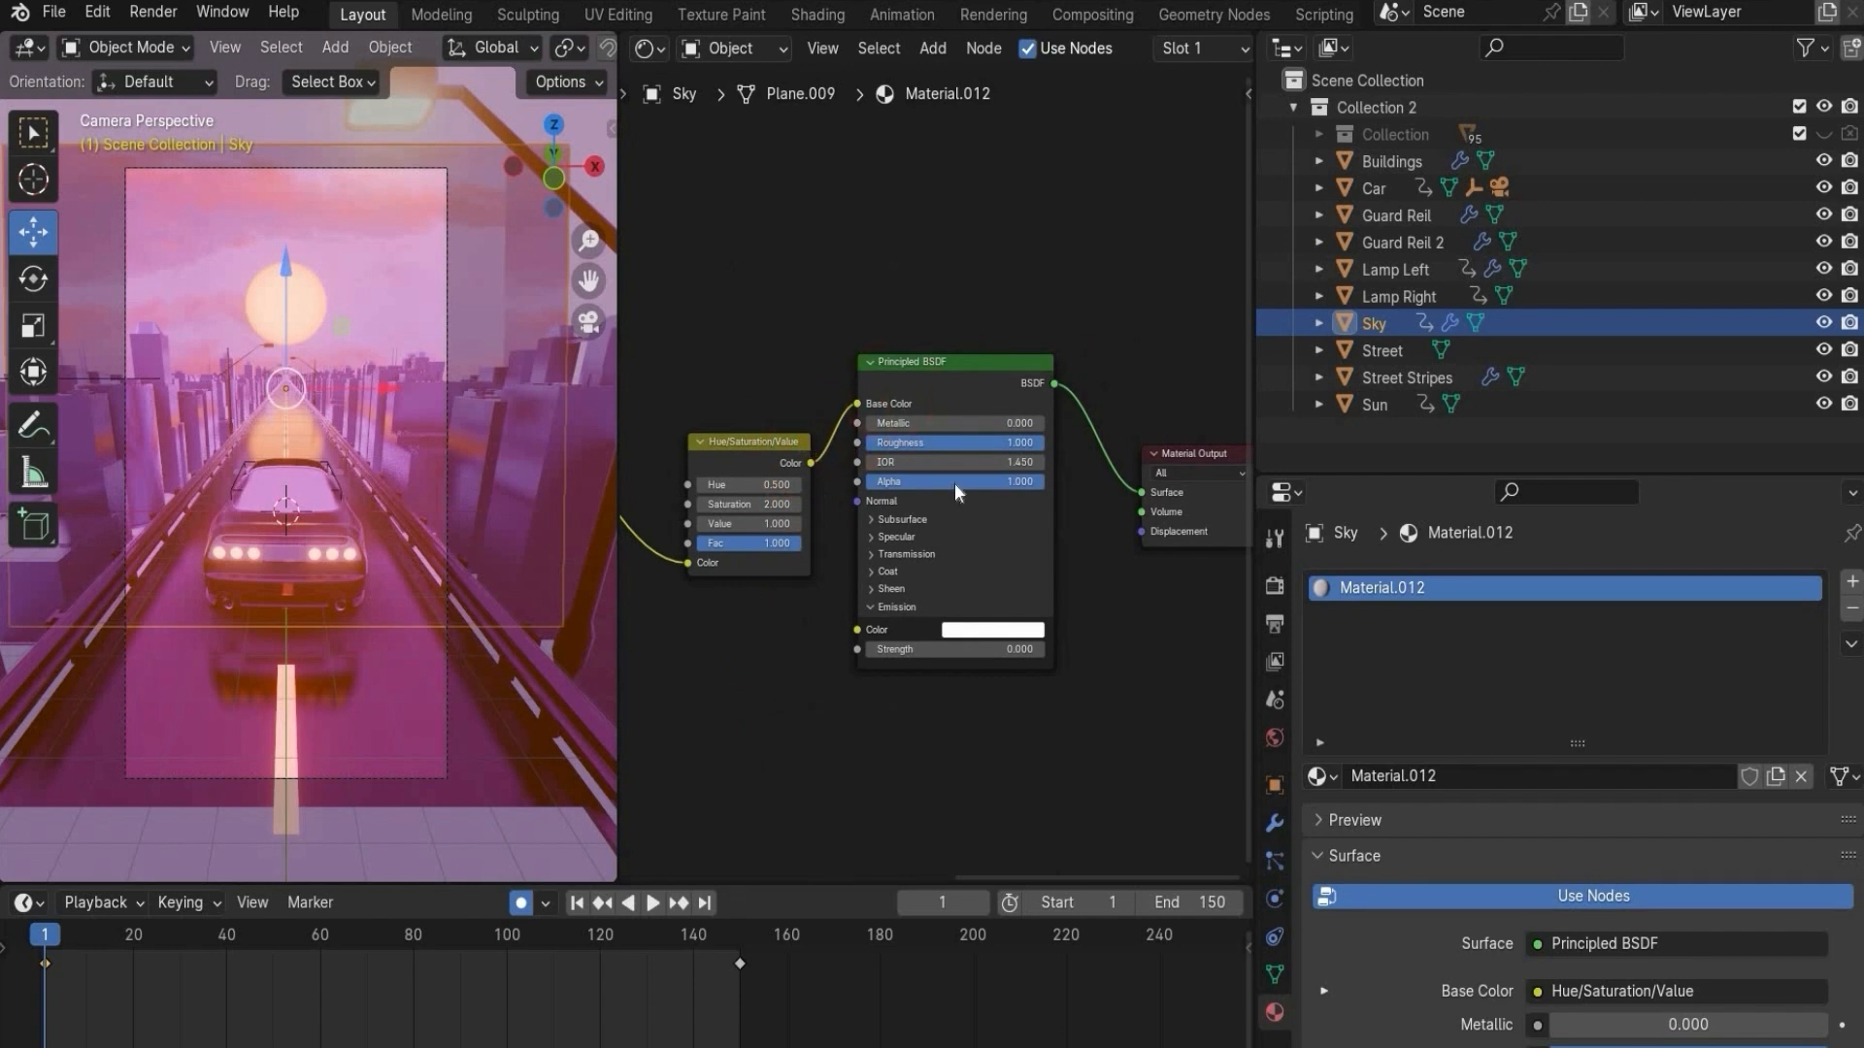
{"action": "scroll", "coordinate": [807, 433], "scroll_direction": "up", "scroll_amount": 2}
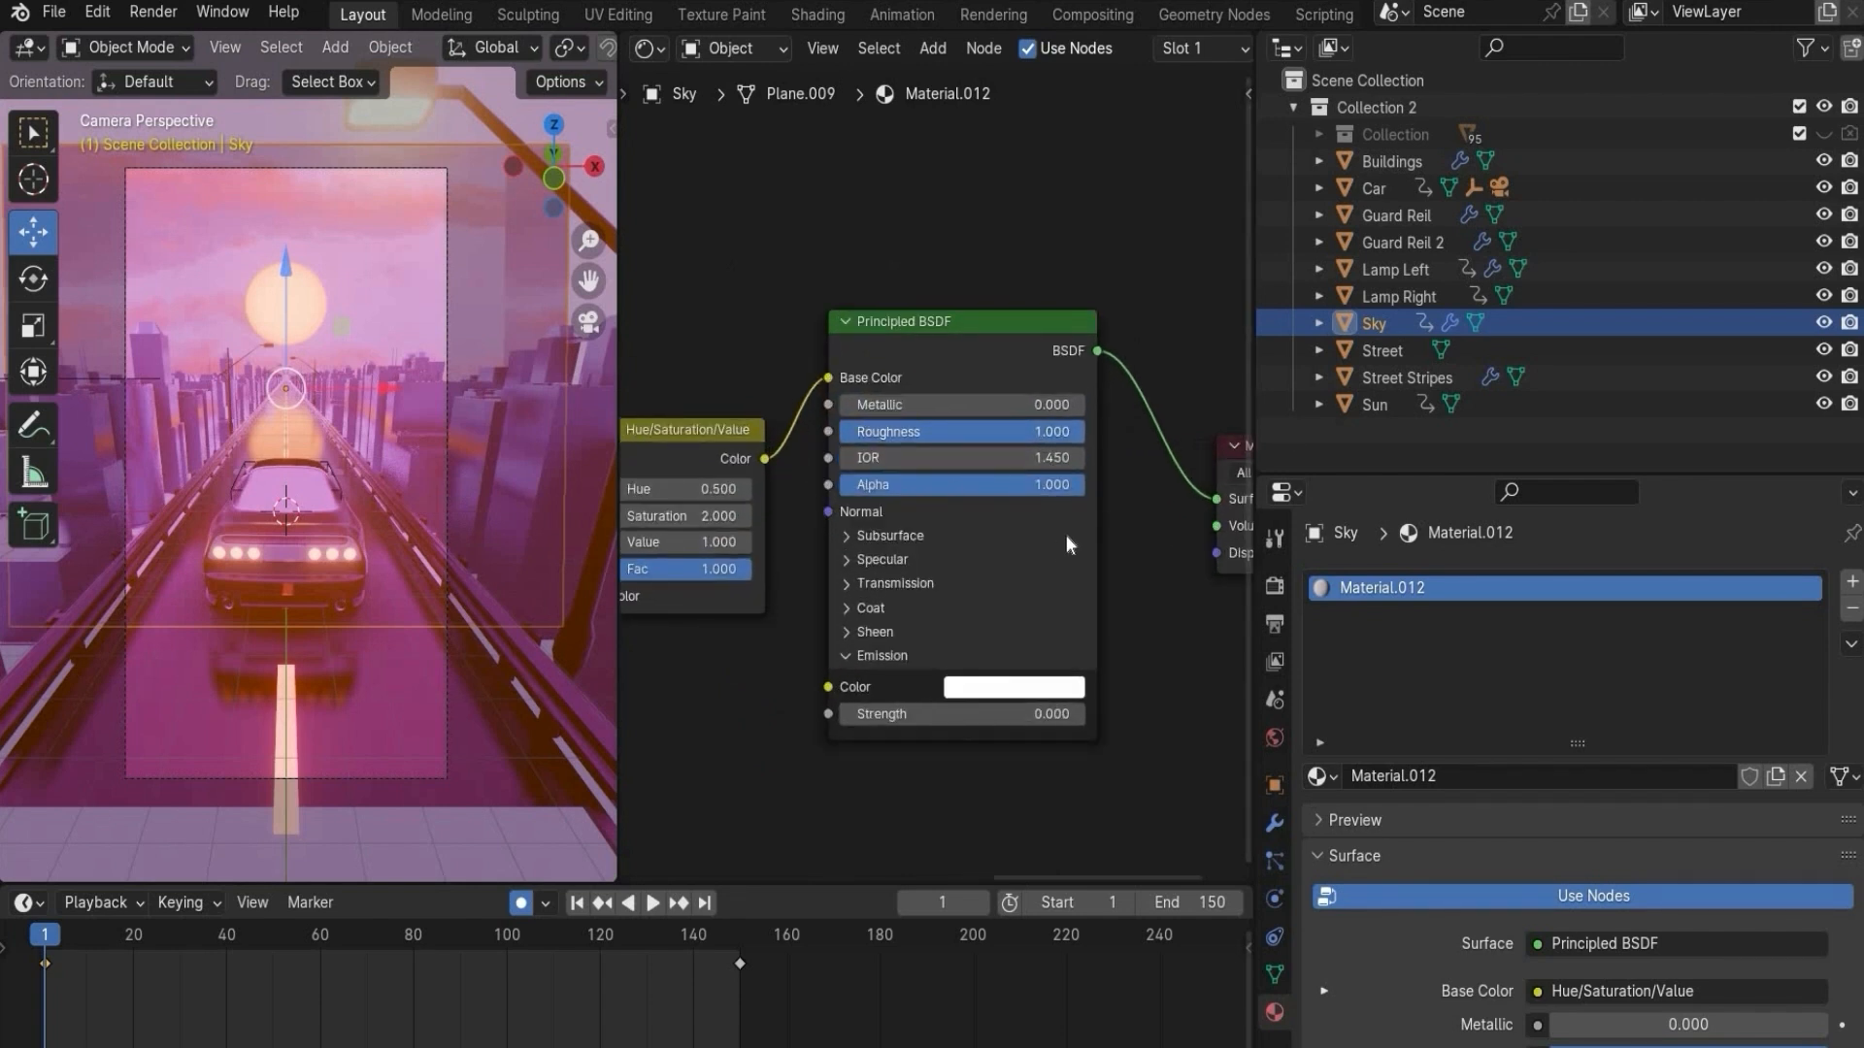
- Examine the Principled BSDF settings of the Street, Street Stripes and Sun materials
{"action": "scroll", "coordinate": [935, 854], "scroll_direction": "down", "scroll_amount": 2}
{"action": "middle_click_drag", "start_coordinate": [935, 854], "coordinate": [1000, 779]}
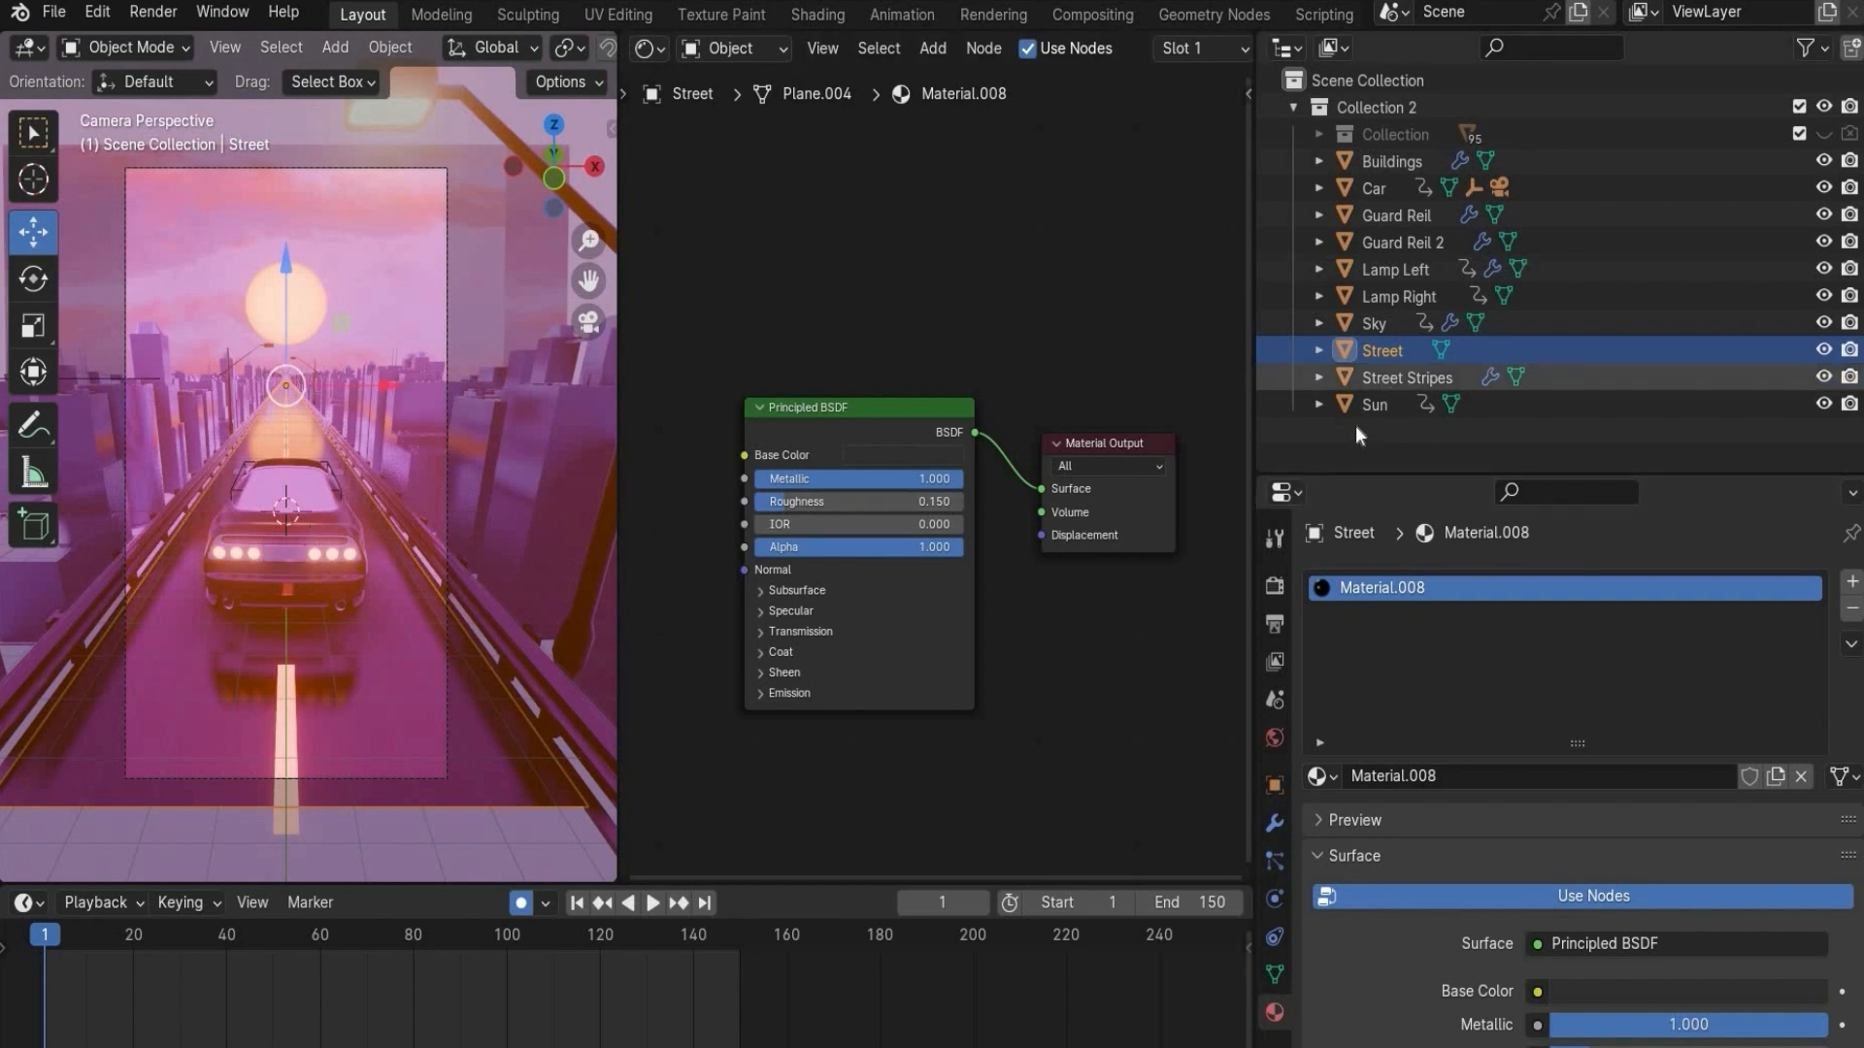
{"action": "left_click", "coordinate": [1378, 378]}
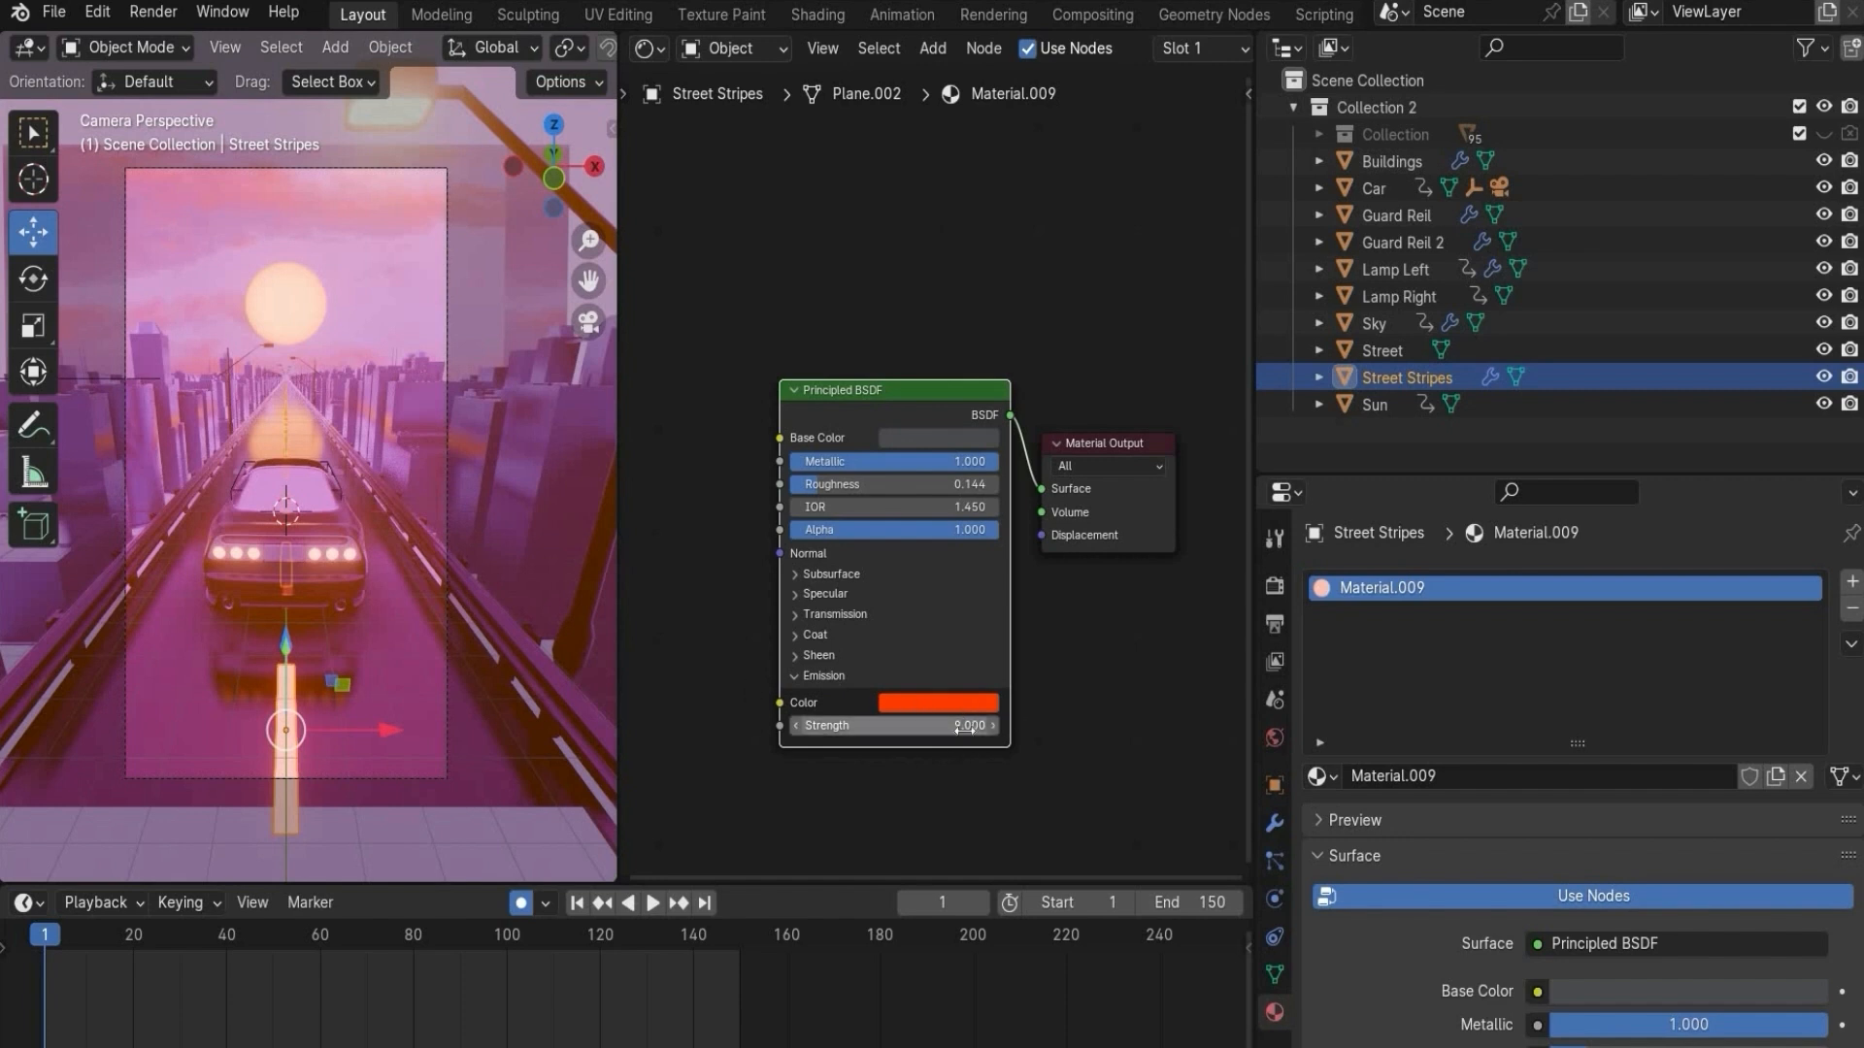
{"action": "left_click", "coordinate": [1376, 410]}
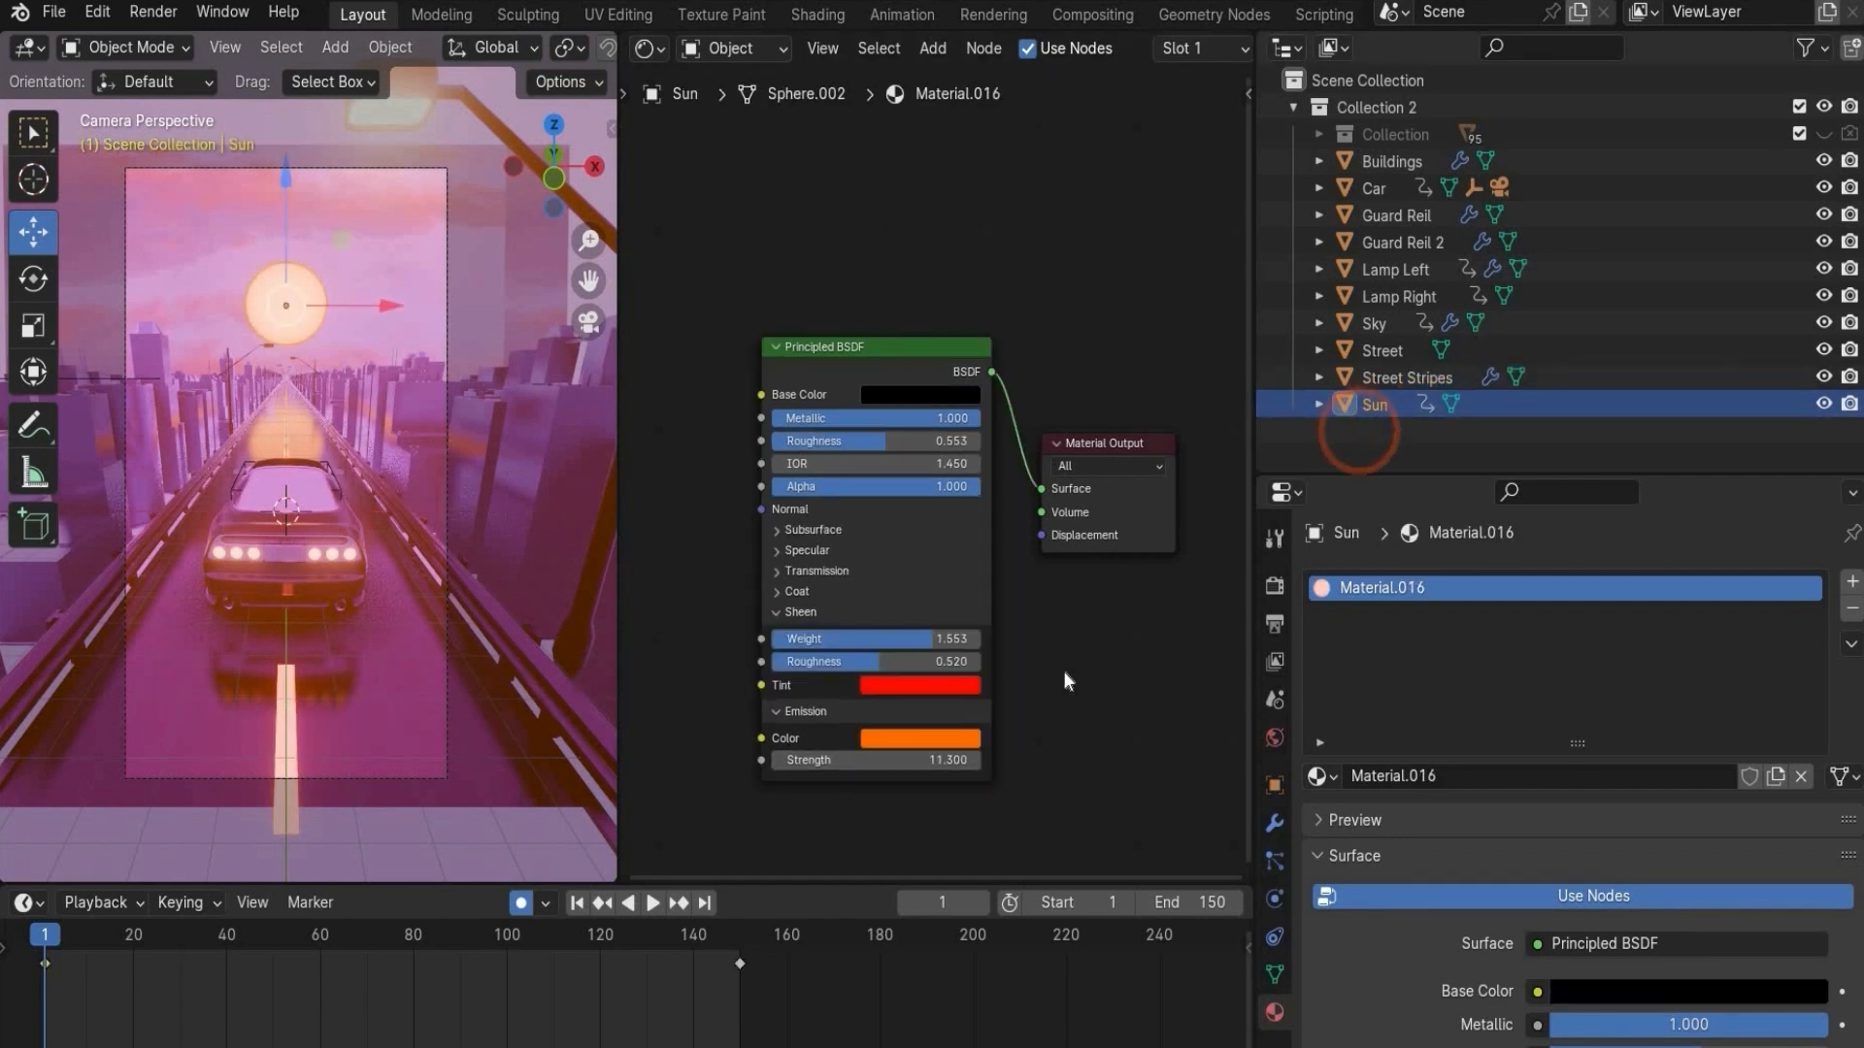
{"action": "key", "text": "alt+a"}
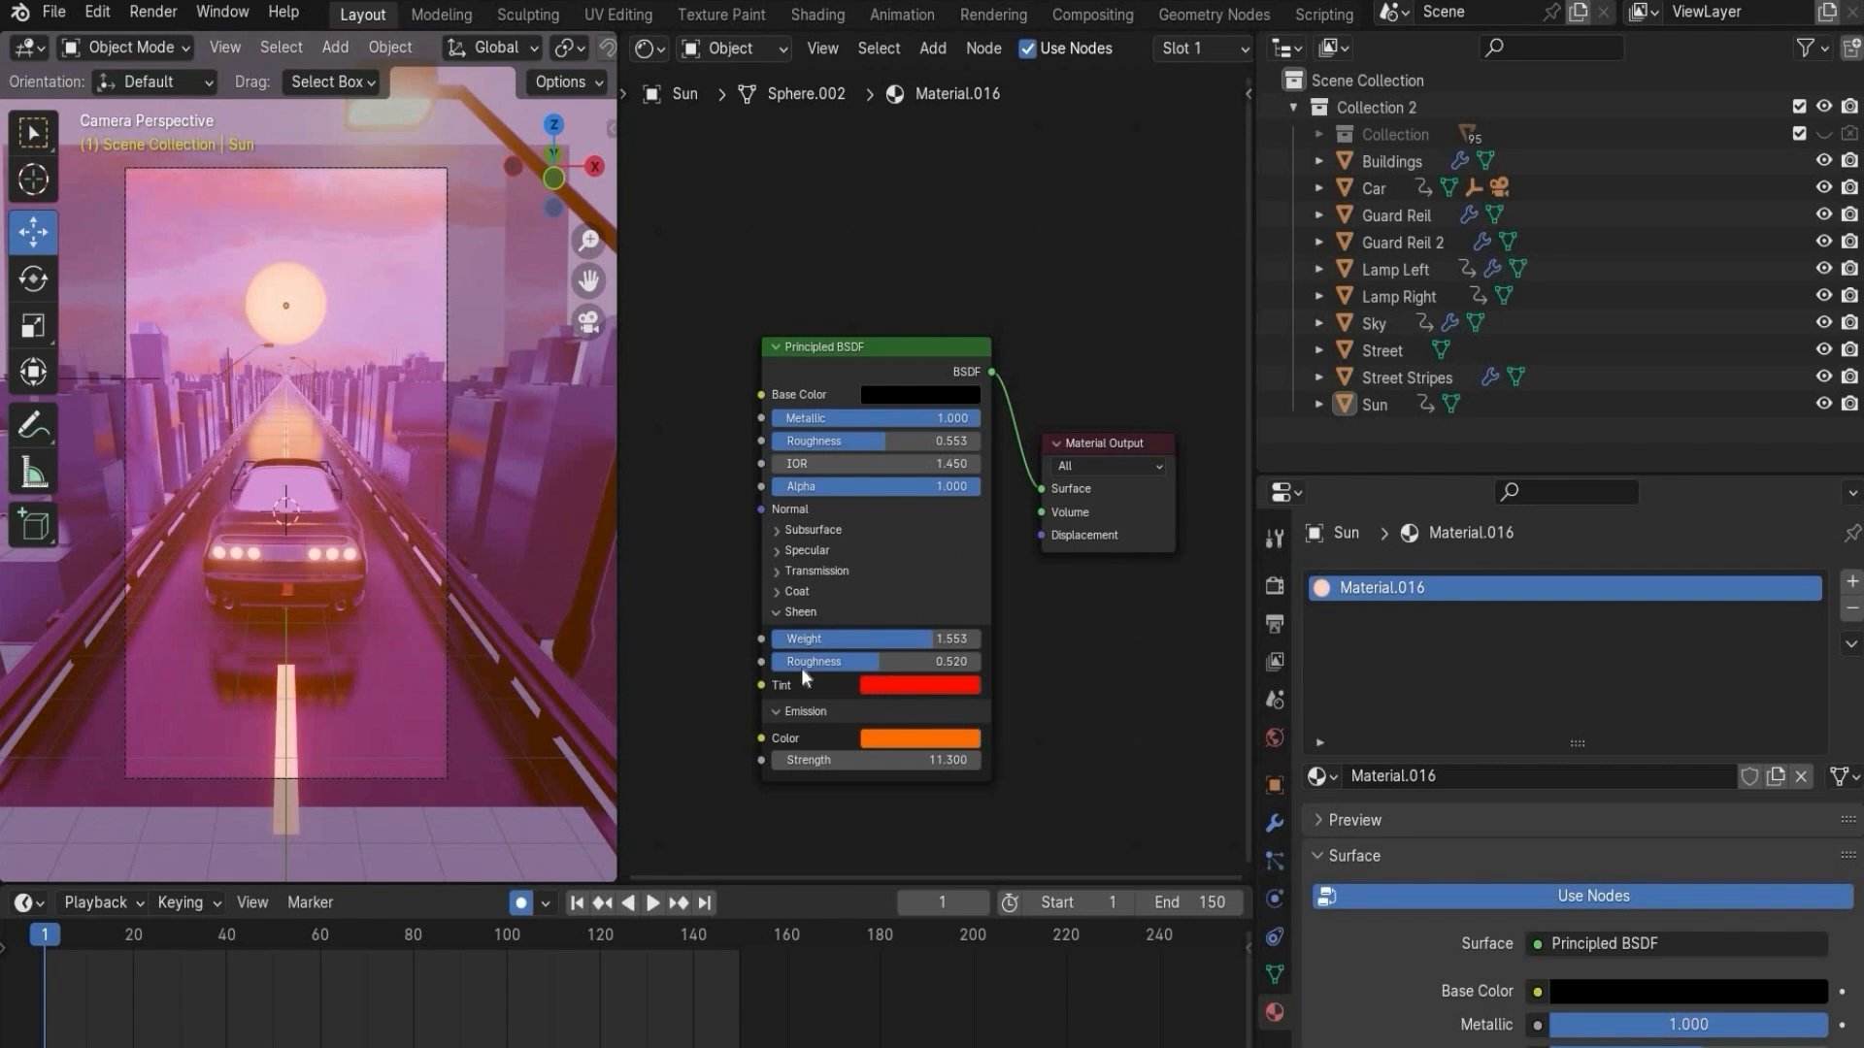
{"action": "scroll", "coordinate": [812, 627], "scroll_direction": "up", "scroll_amount": 1}
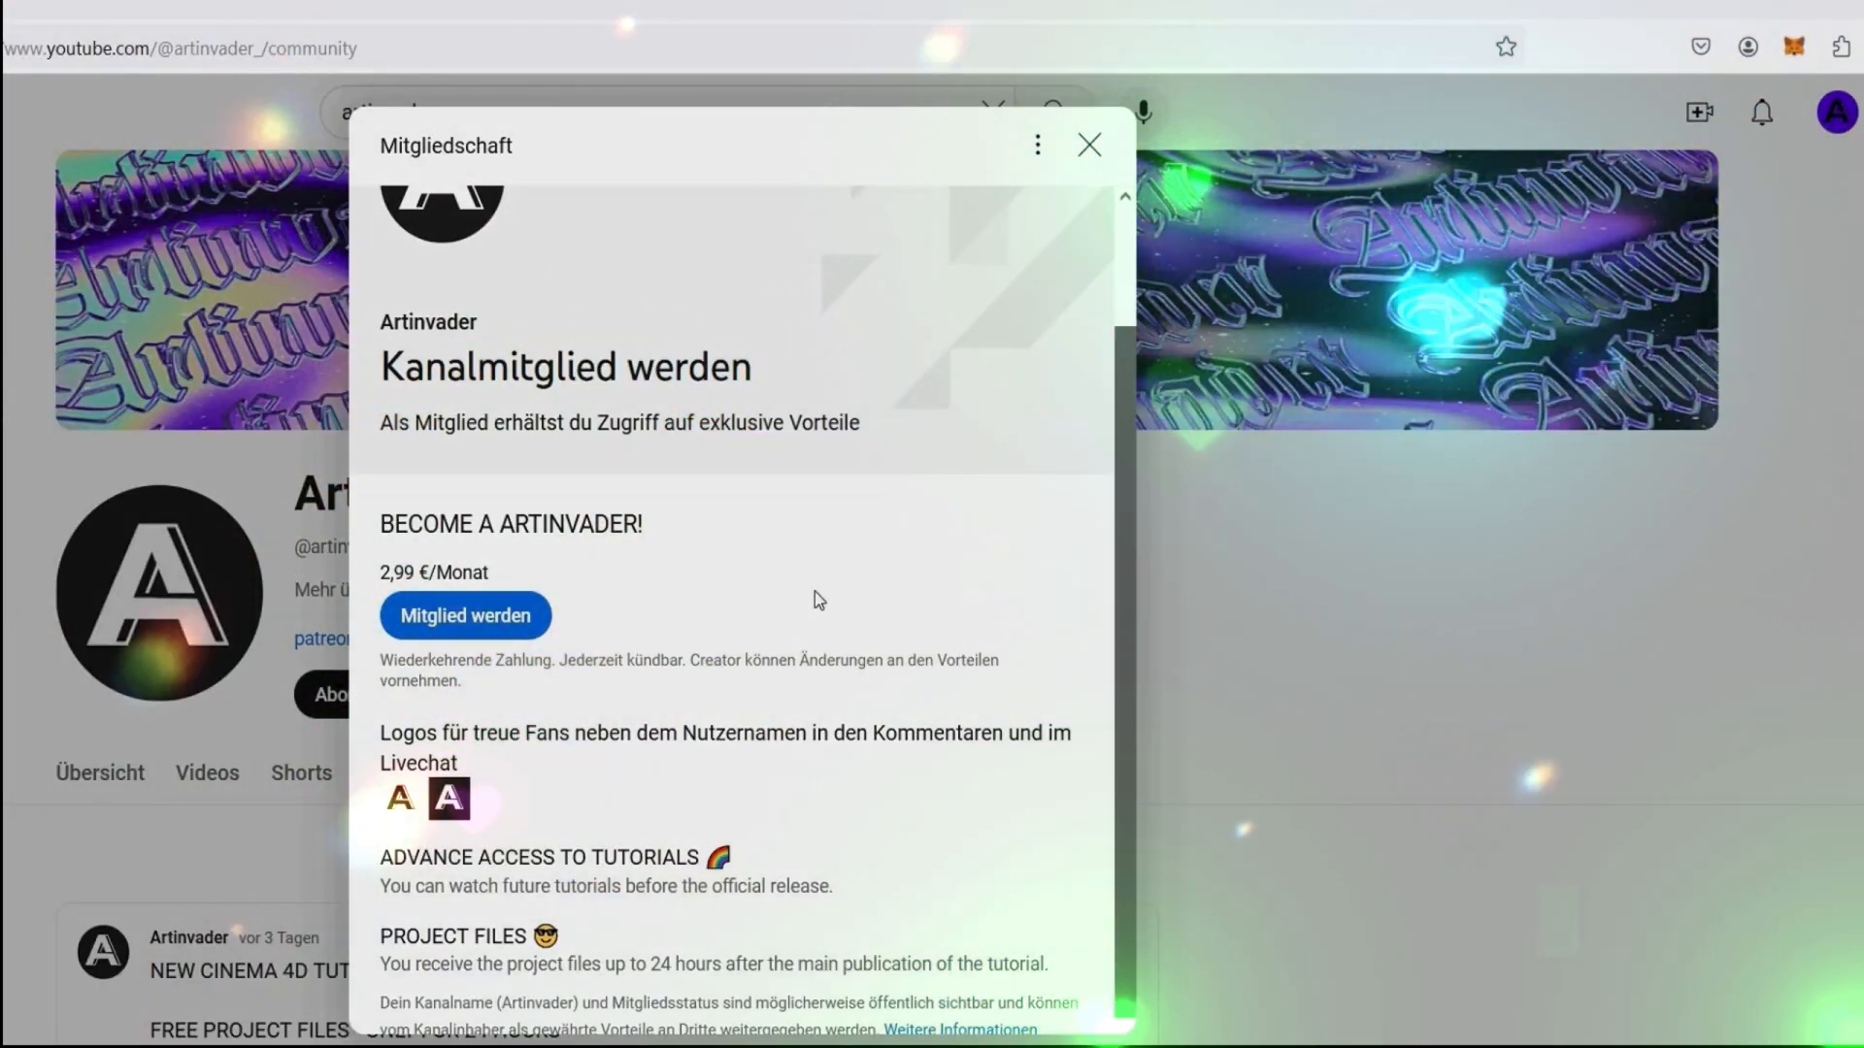
{"action": "scroll", "coordinate": [858, 859], "scroll_direction": "down", "scroll_amount": 1}
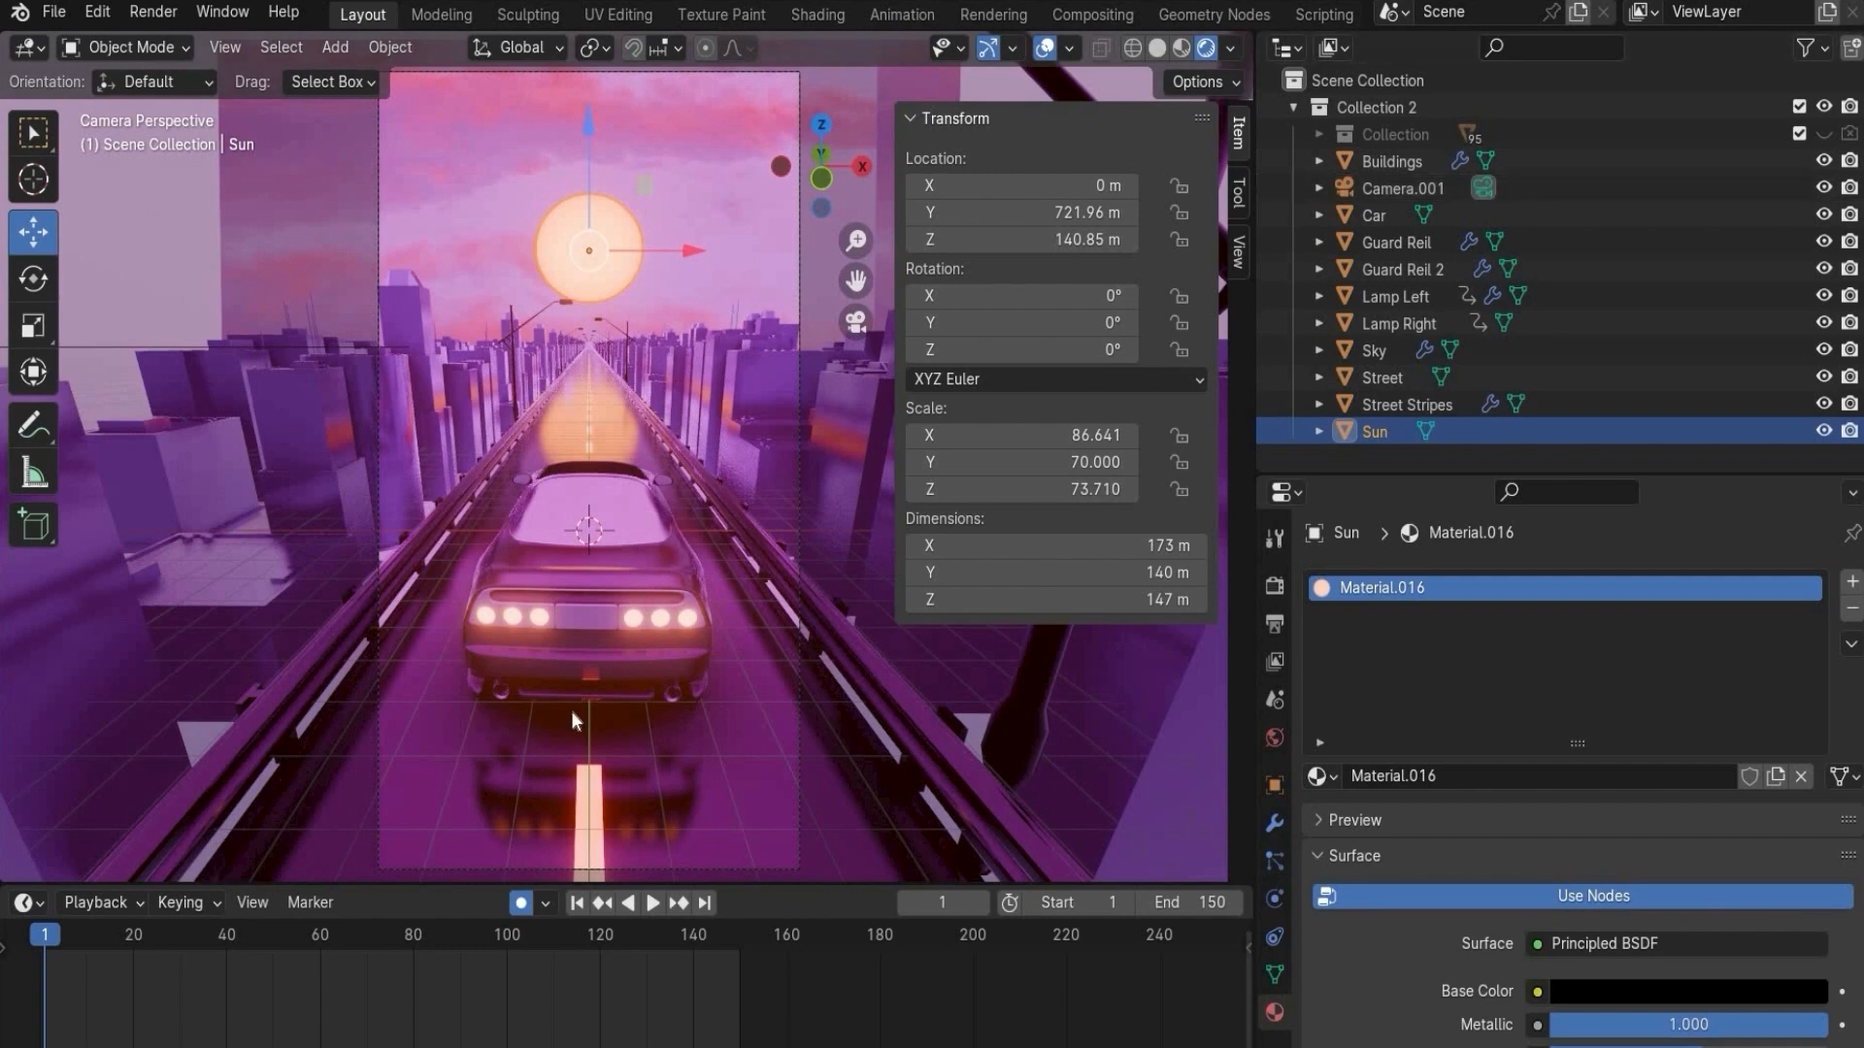
- Add an empty object at the world origin
{"action": "left_click", "coordinate": [324, 49]}
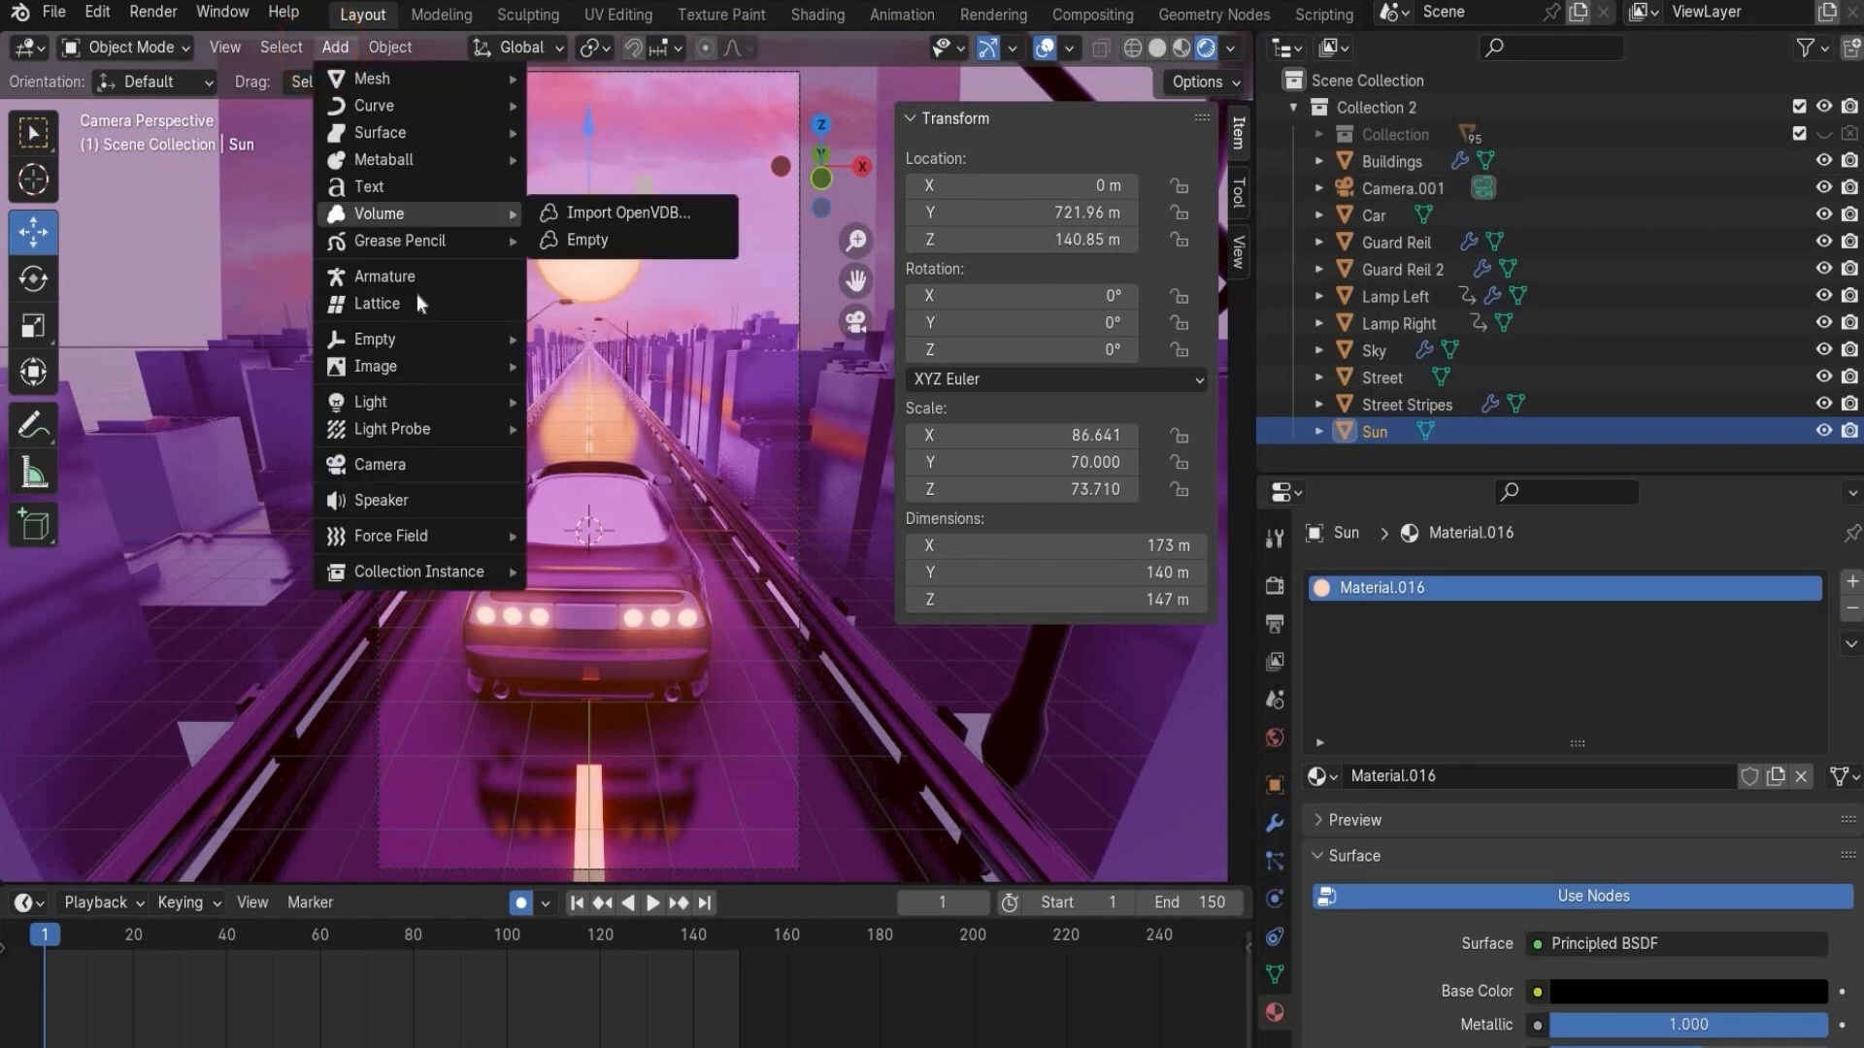
{"action": "mouse_move", "coordinate": [421, 330]}
{"action": "left_click", "coordinate": [631, 454]}
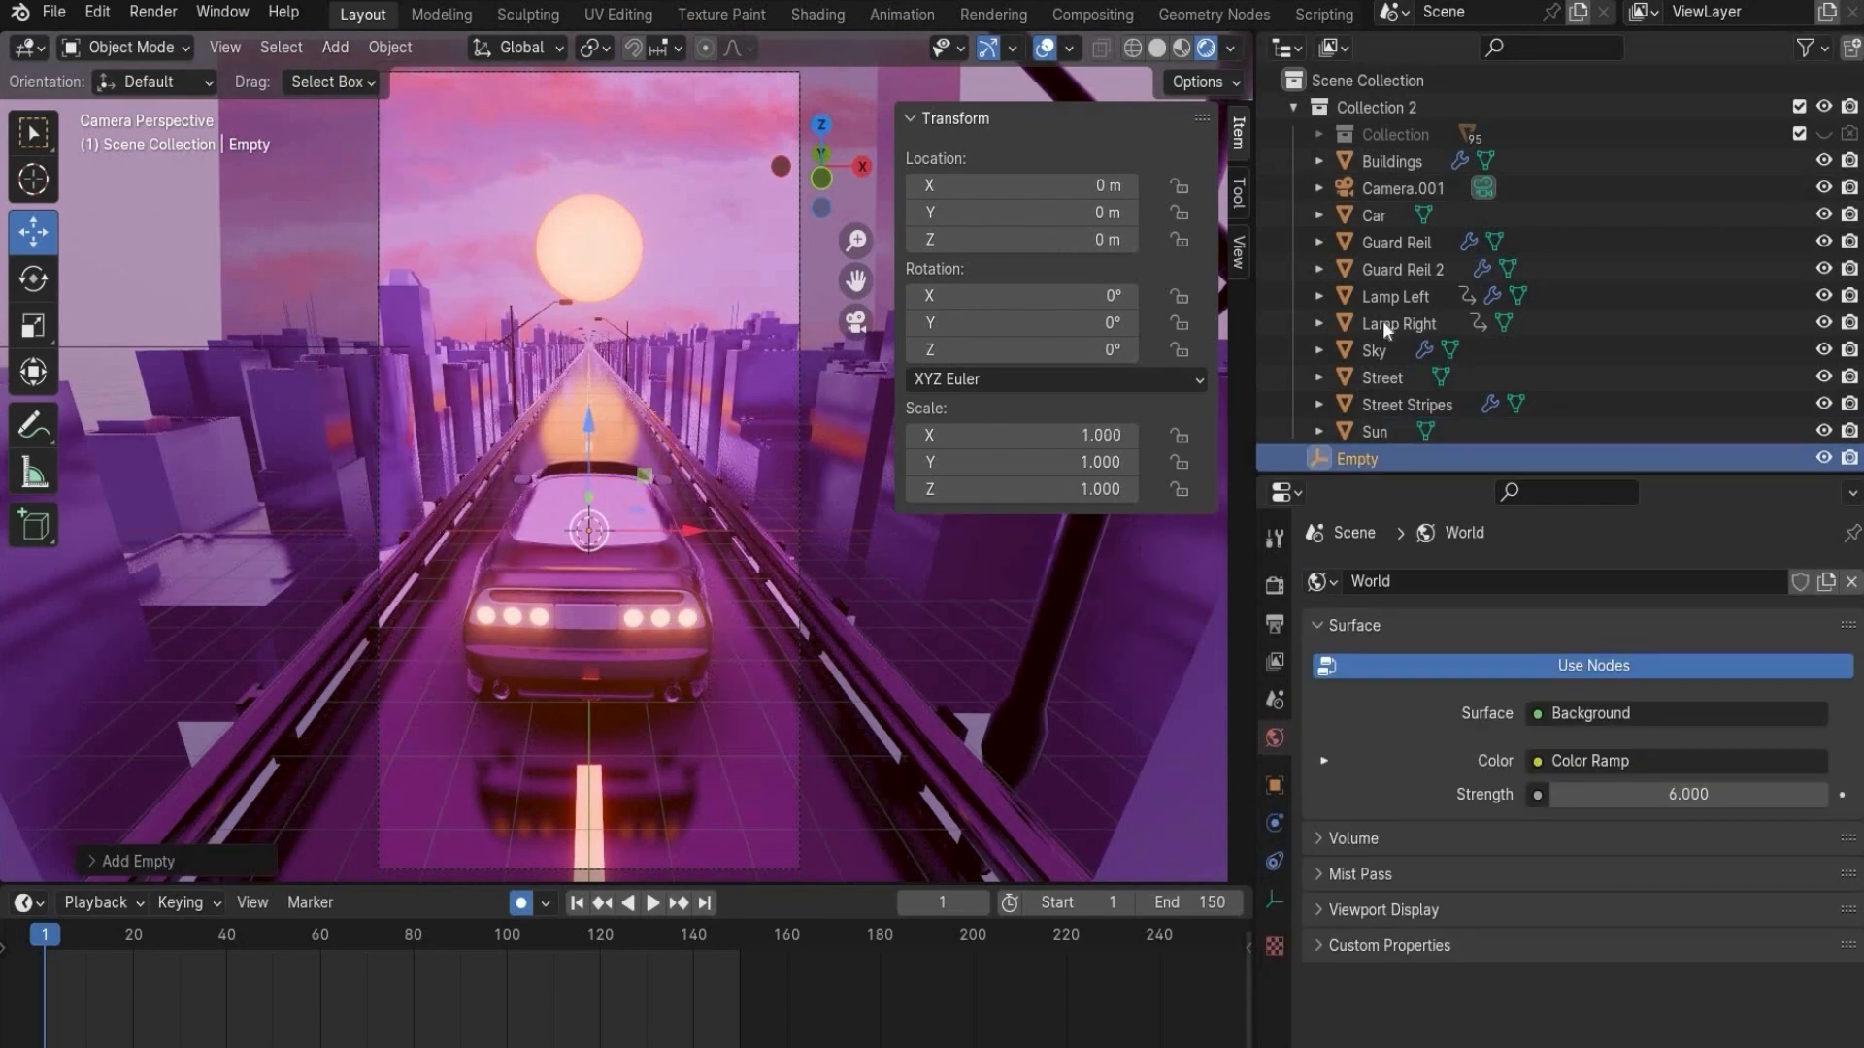
- Parent the empty and Camera.001 to the Car with the Object (Keep Transform) option
{"action": "left_click", "coordinate": [1392, 187], "text": "ctrl"}
{"action": "left_click", "coordinate": [1382, 217], "text": "ctrl"}
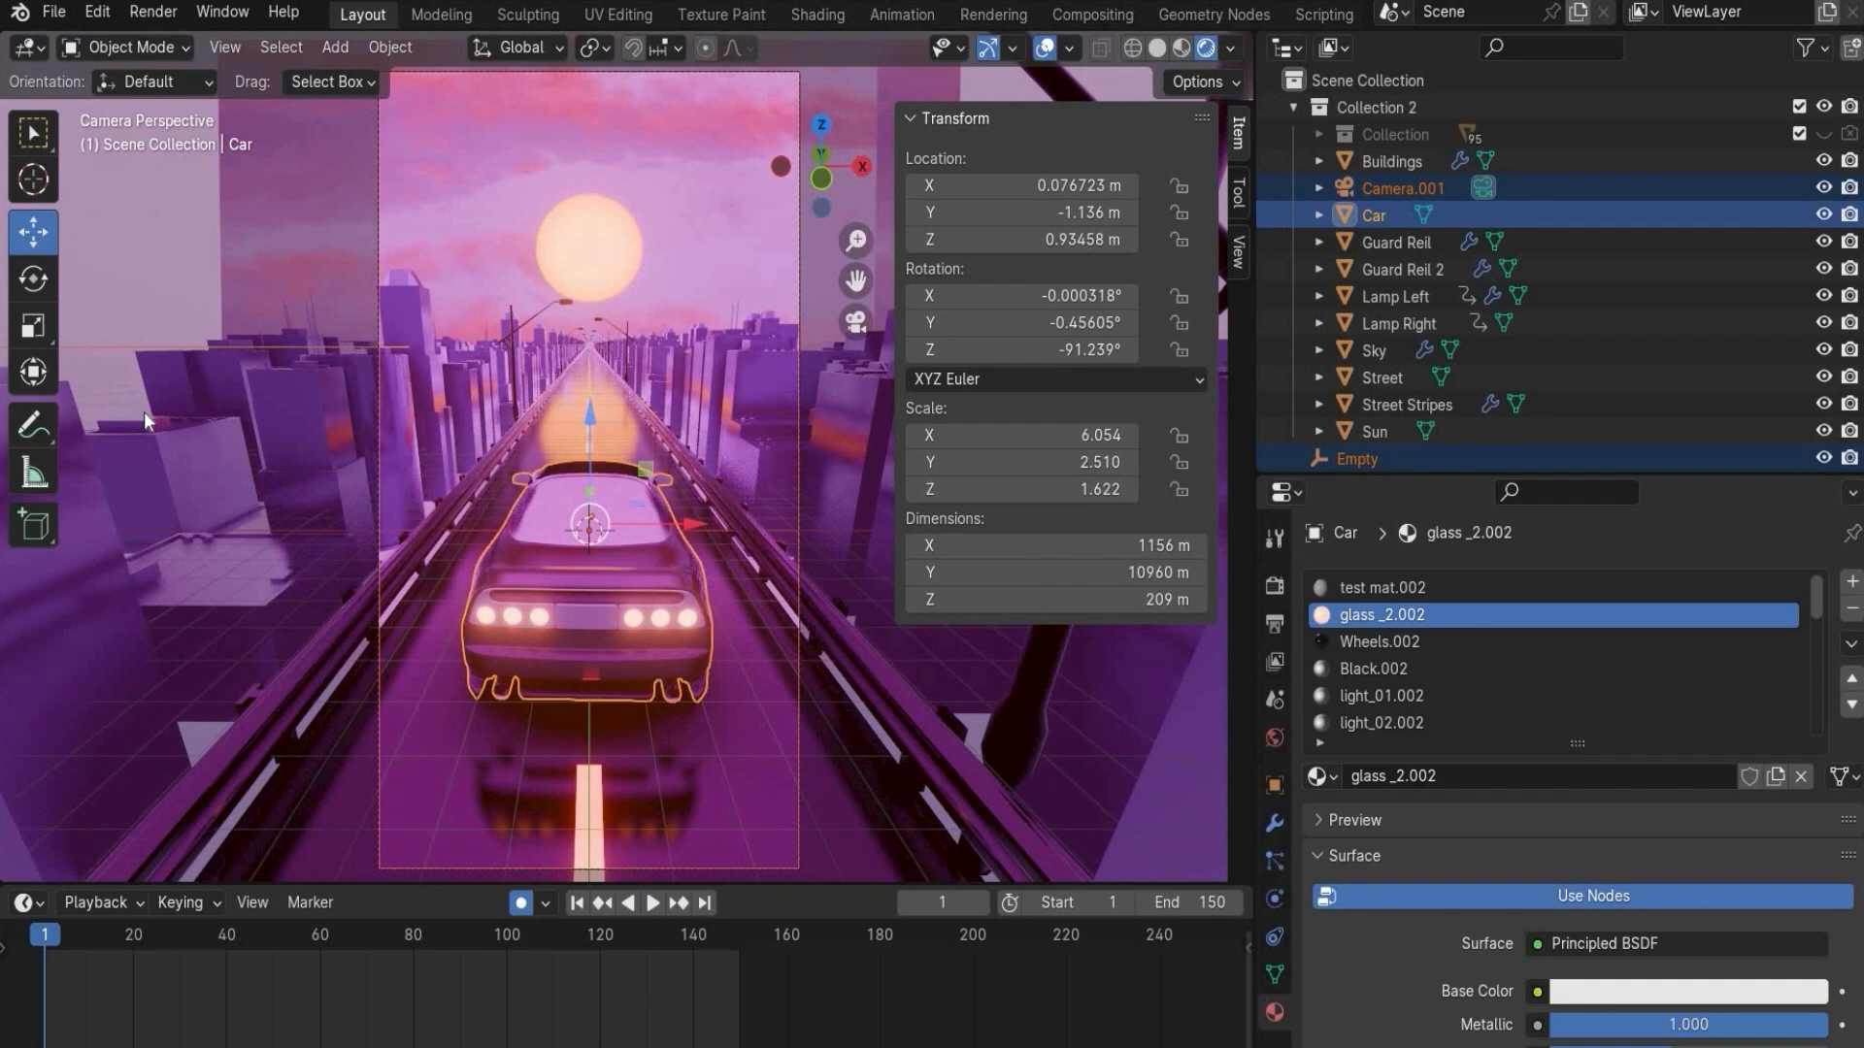
{"action": "key", "text": "ctrl+p"}
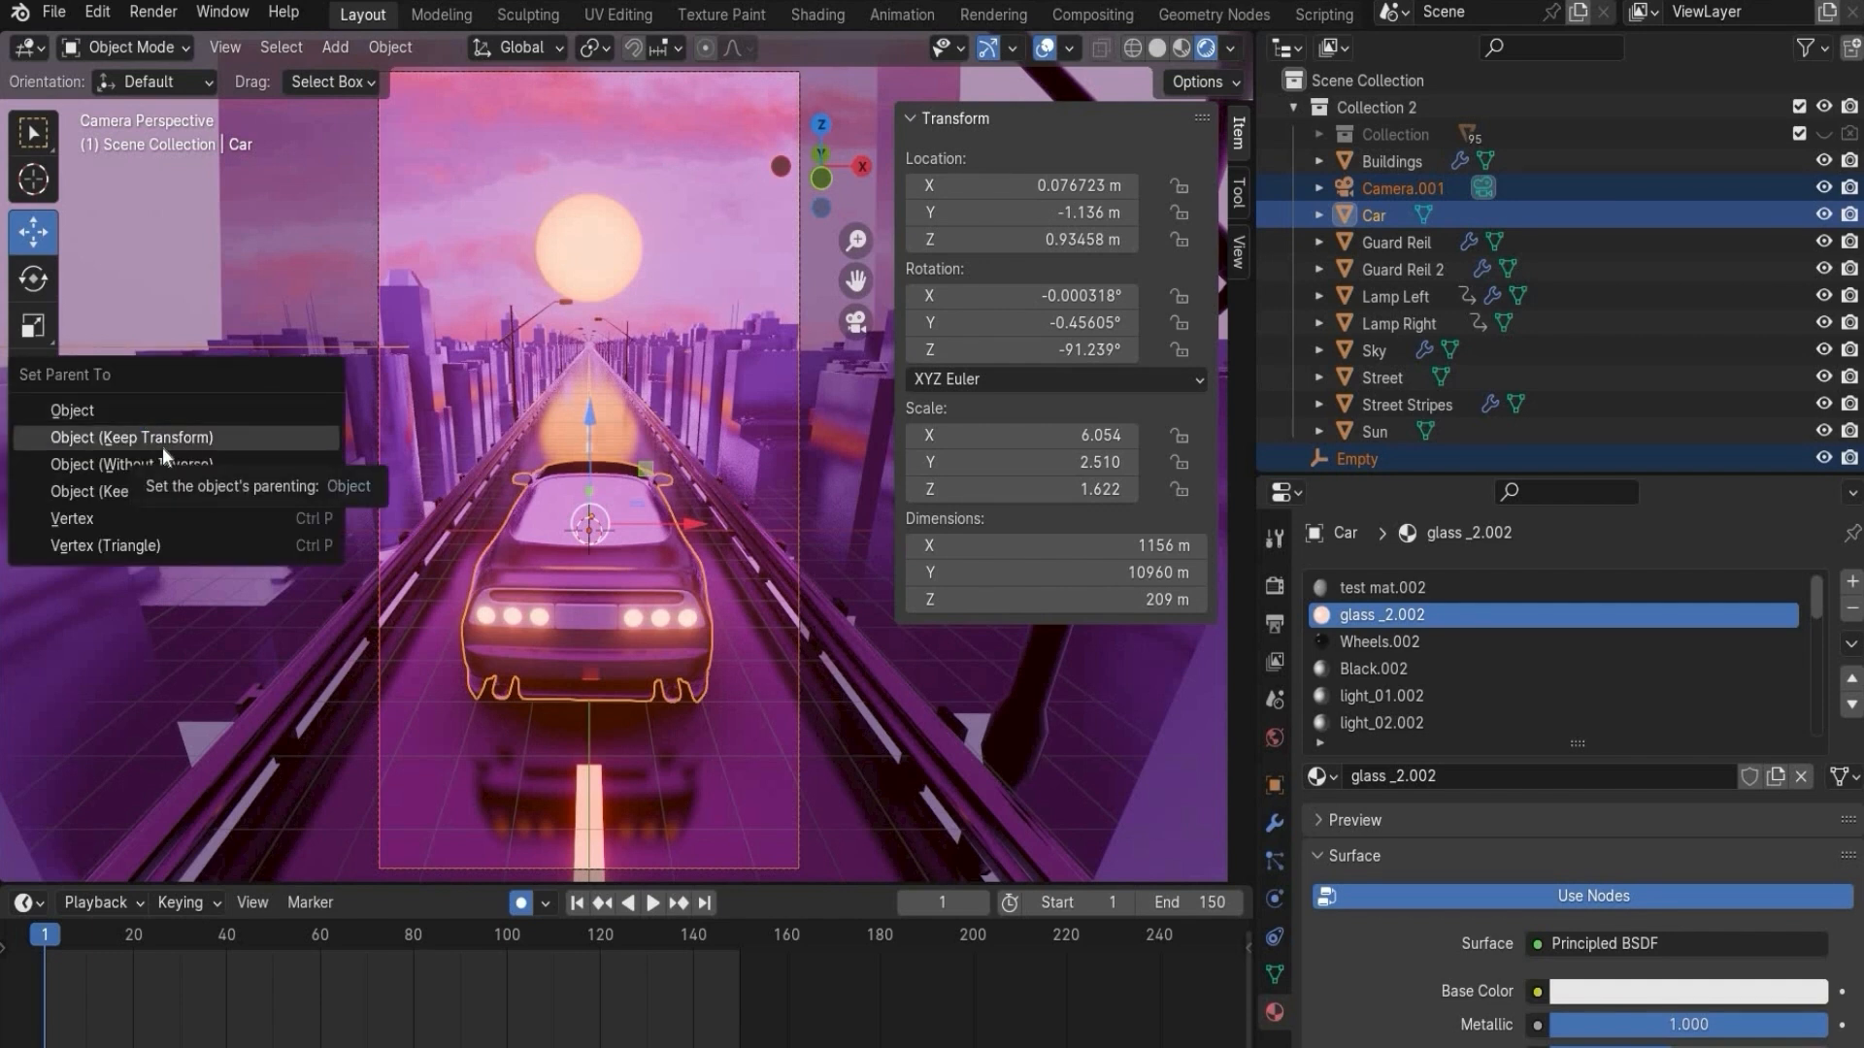
{"action": "left_click", "coordinate": [162, 446]}
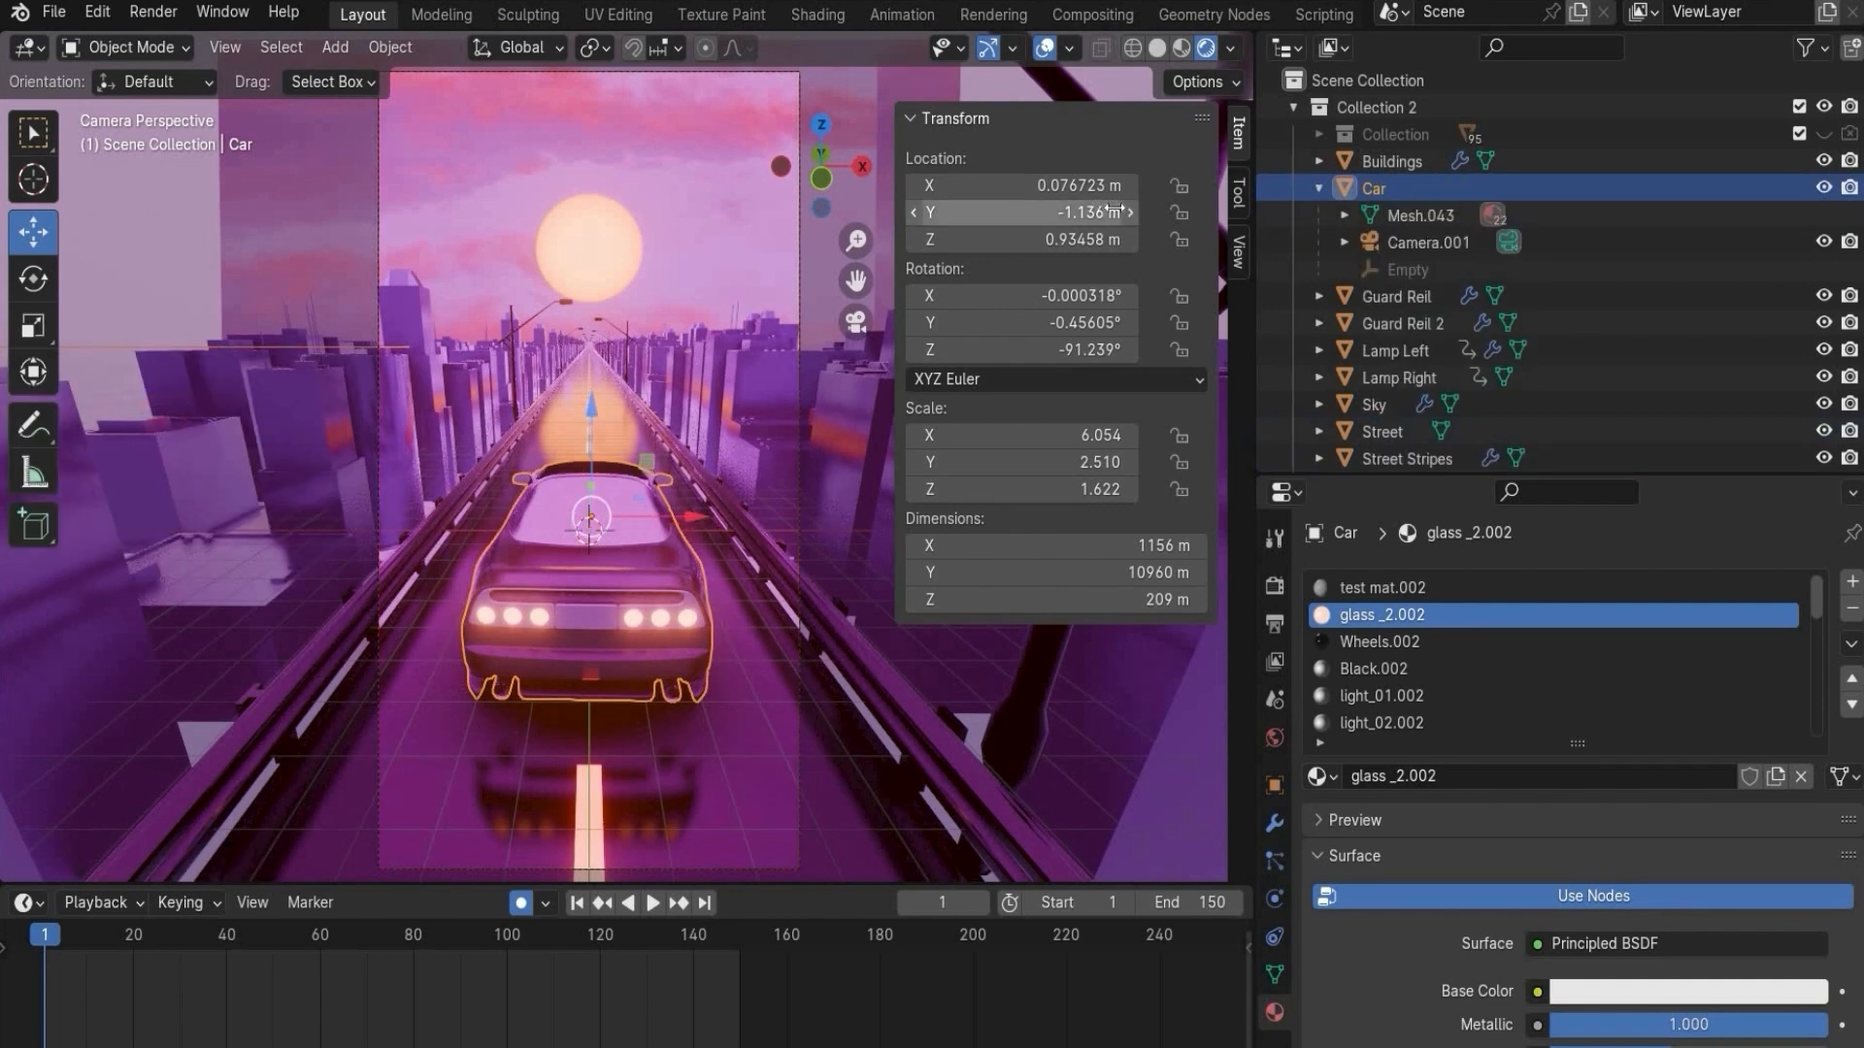
- Insert location keyframes for the Car at frame 1
{"action": "mouse_move", "coordinate": [1098, 208]}
{"action": "left_mouse_down"}
{"action": "mouse_move", "coordinate": [1681, 202]}
{"action": "mouse_move", "coordinate": [1074, 210]}
{"action": "left_mouse_up"}
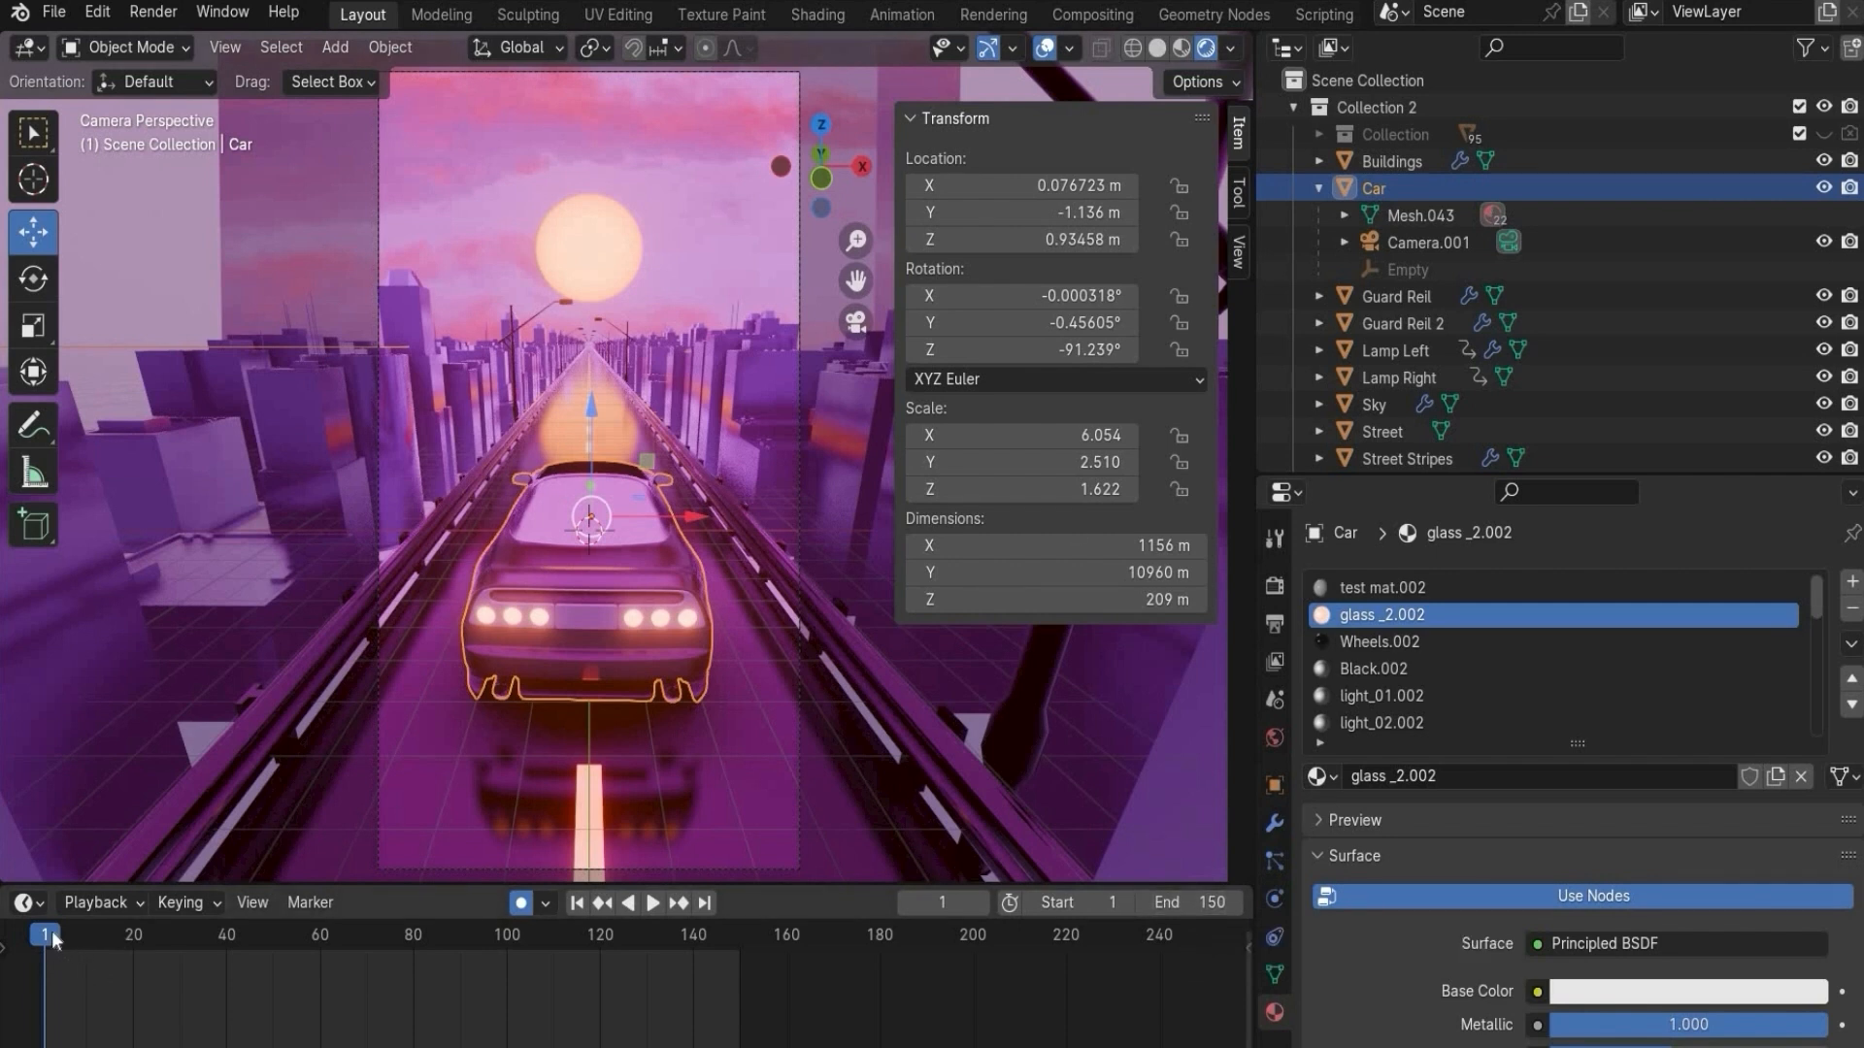
{"action": "right_click", "coordinate": [1107, 217]}
{"action": "left_click", "coordinate": [1094, 219]}
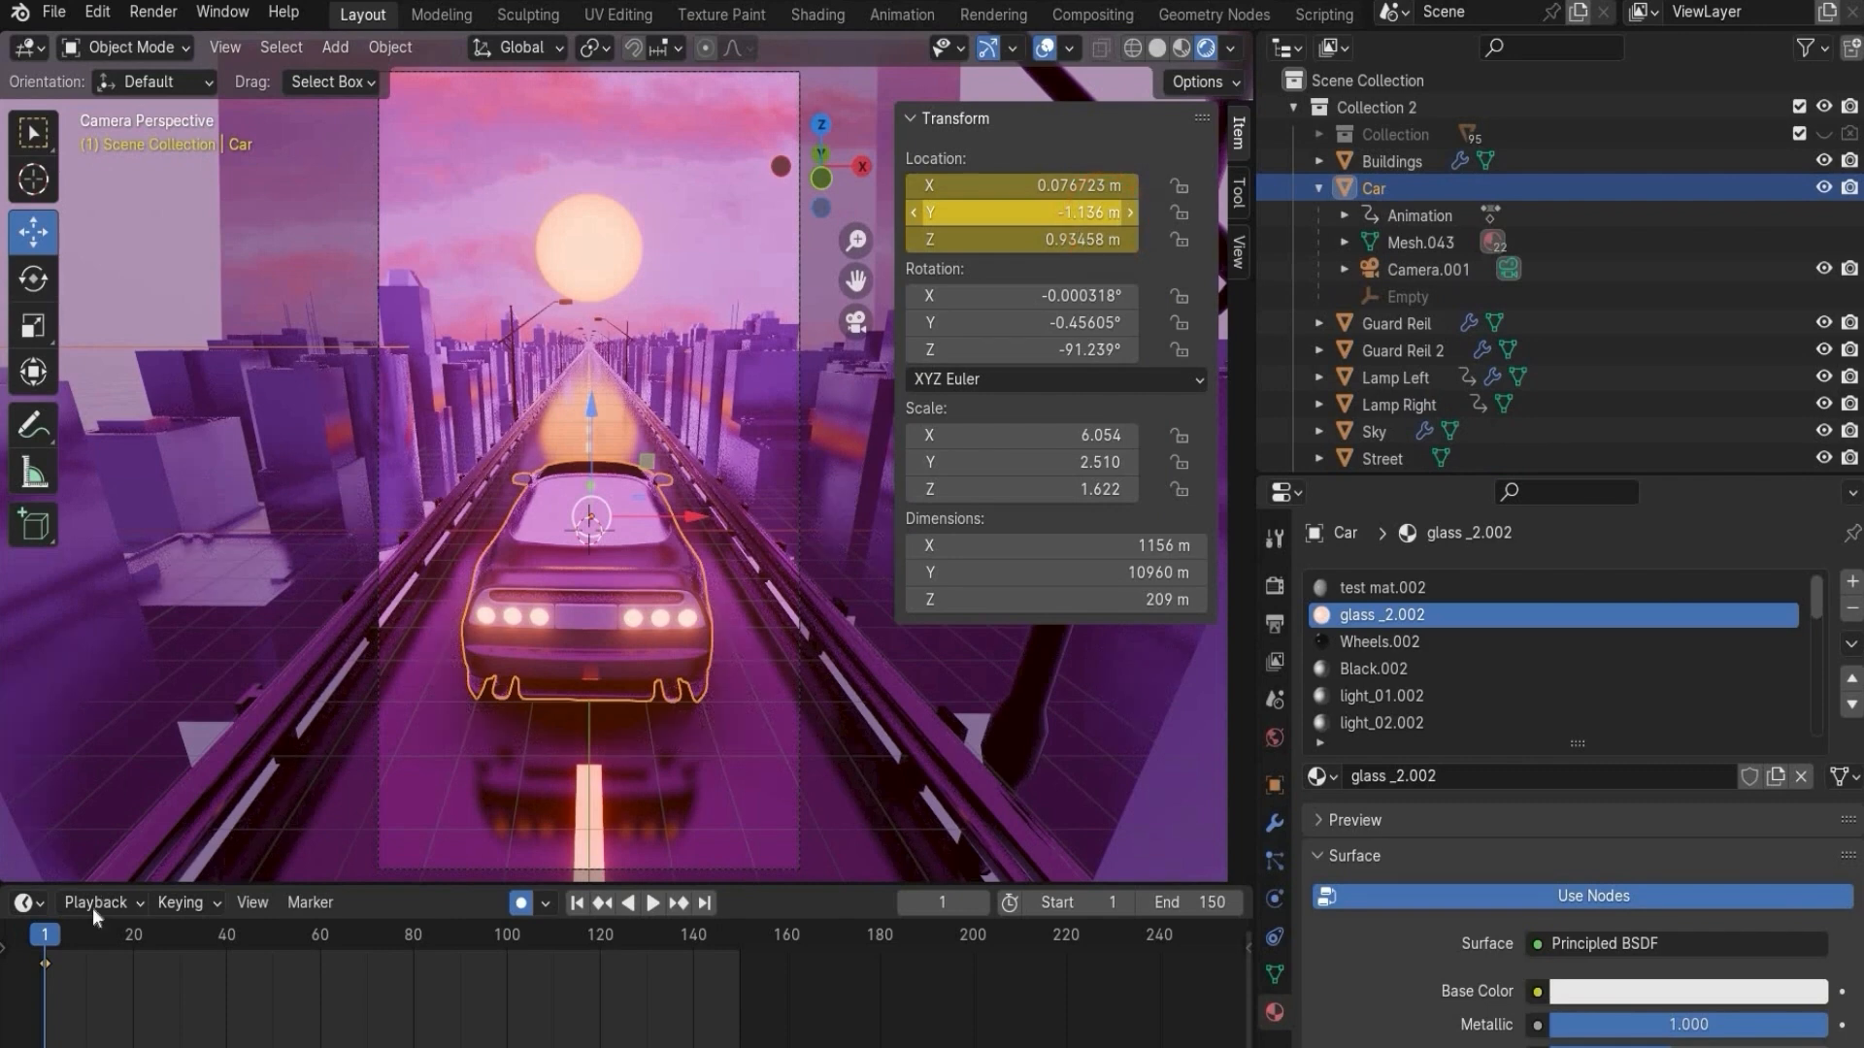
- At frame 150, set the Car's Y location to 65.835 m and keyframe its location
{"action": "left_click_drag", "start_coordinate": [44, 935], "coordinate": [739, 920]}
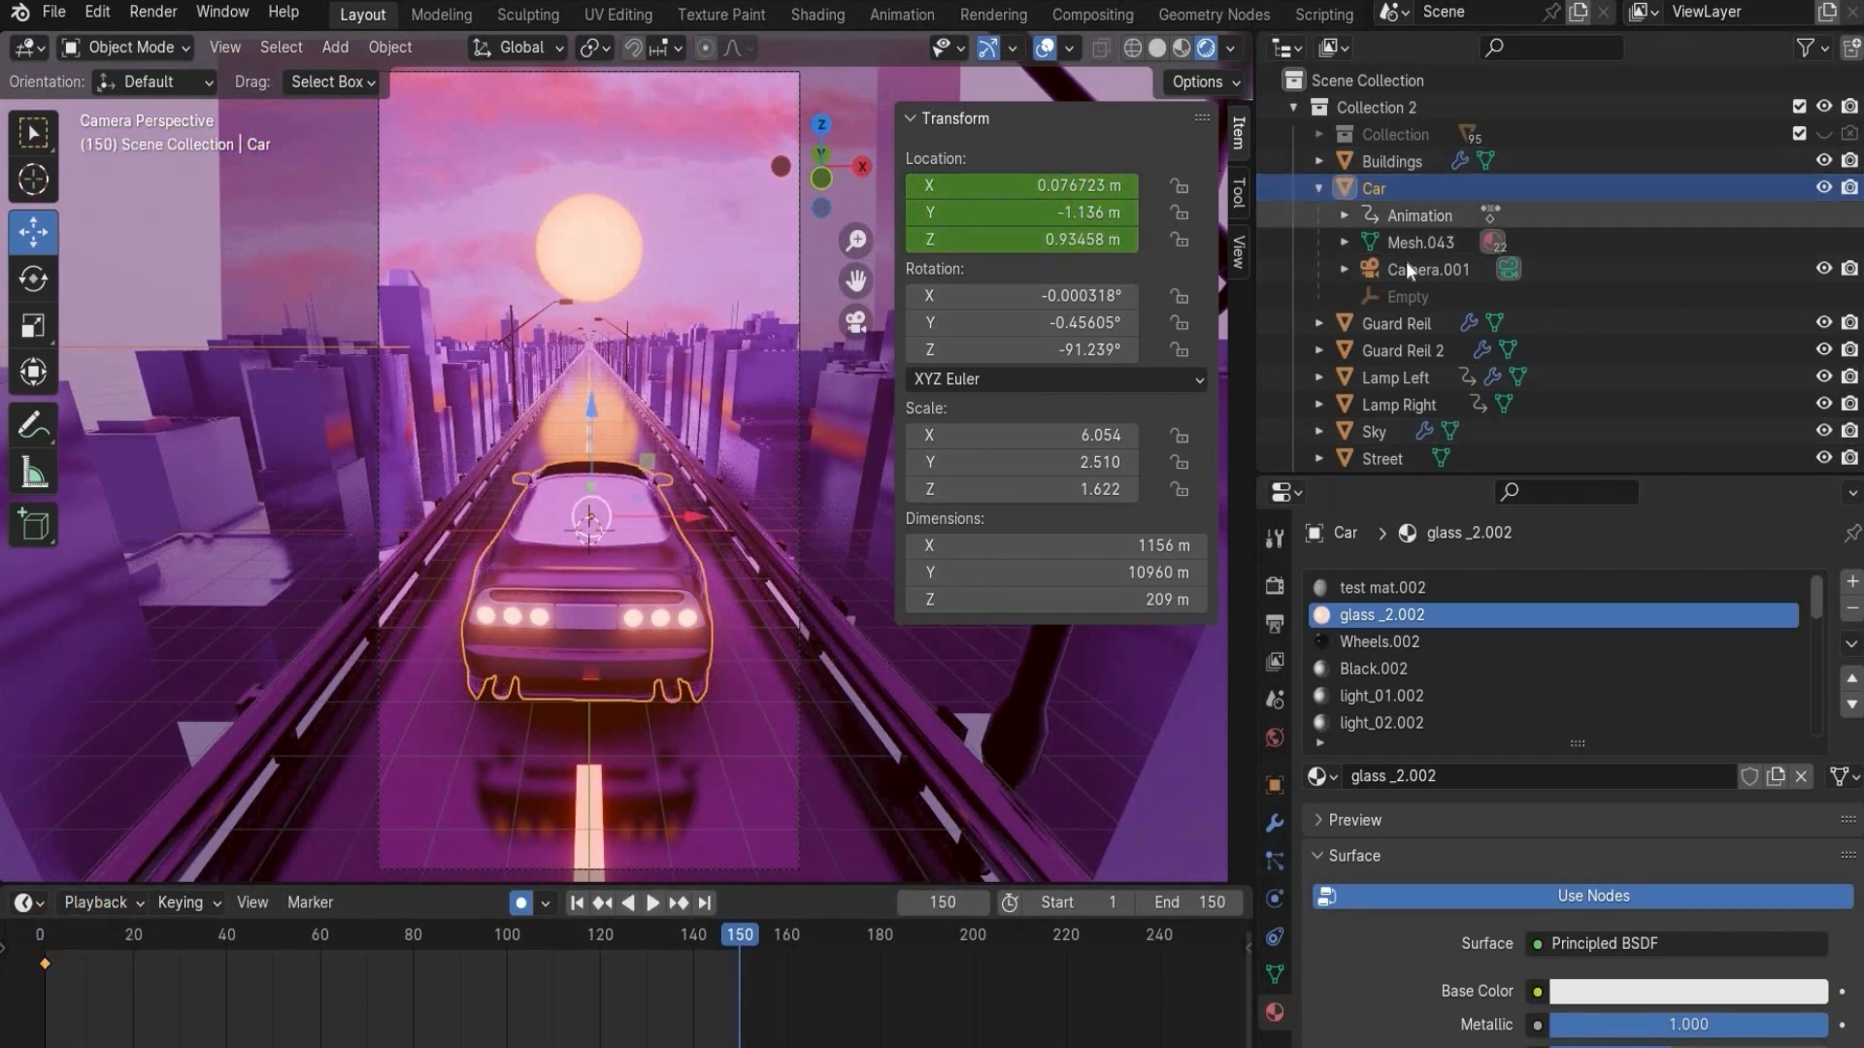
{"action": "left_click", "coordinate": [1322, 188]}
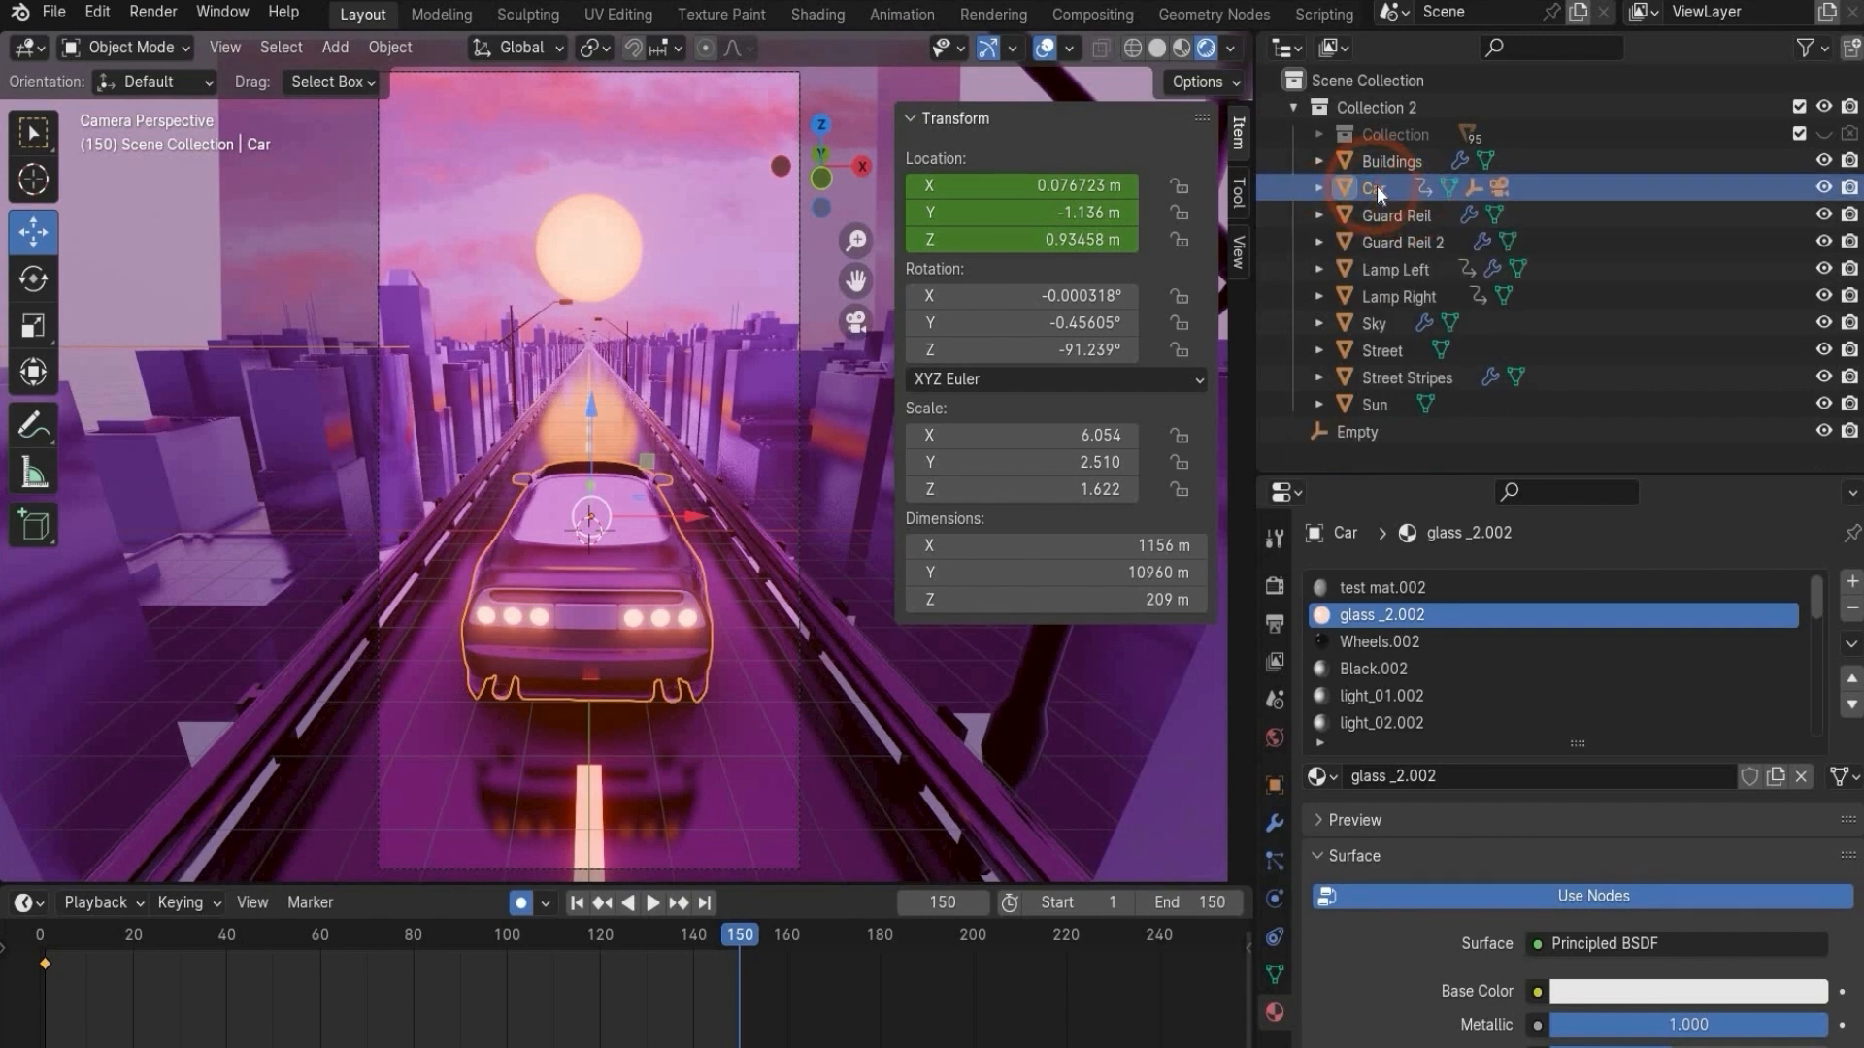
{"action": "left_click", "coordinate": [1071, 213]}
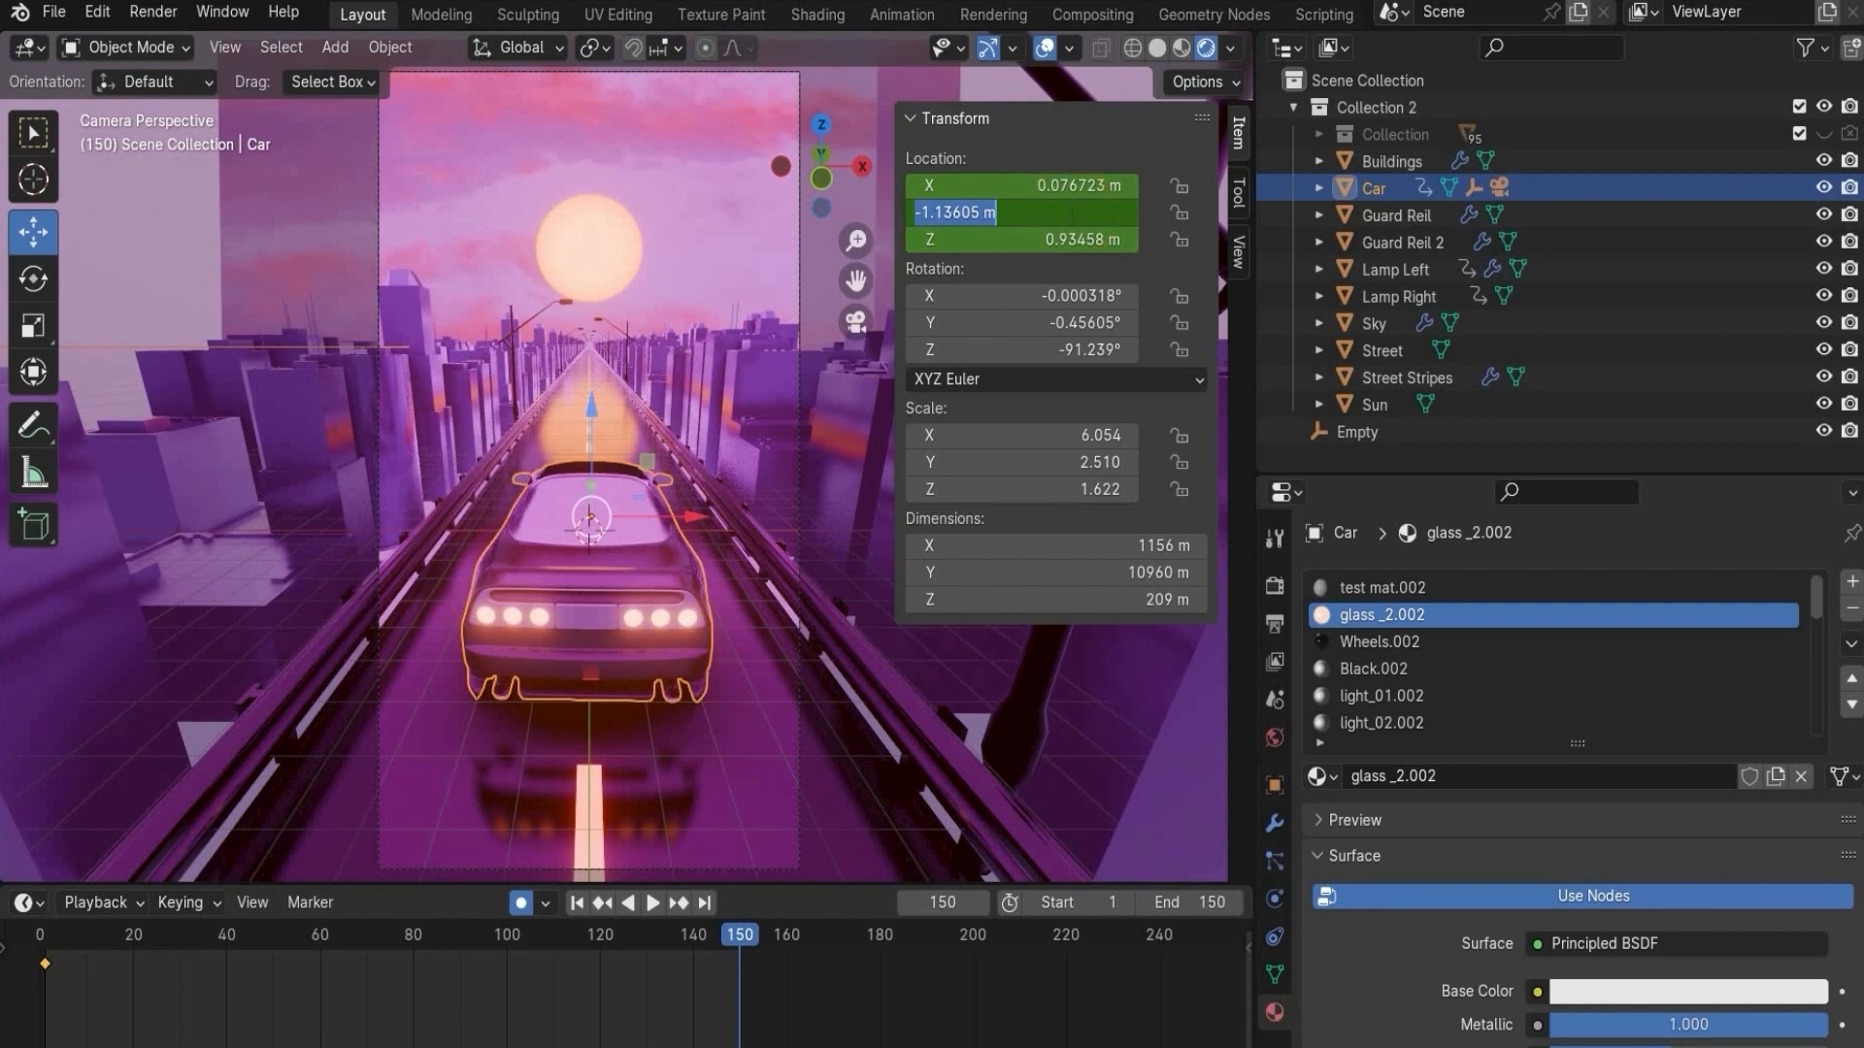
{"action": "type", "text": "65"}
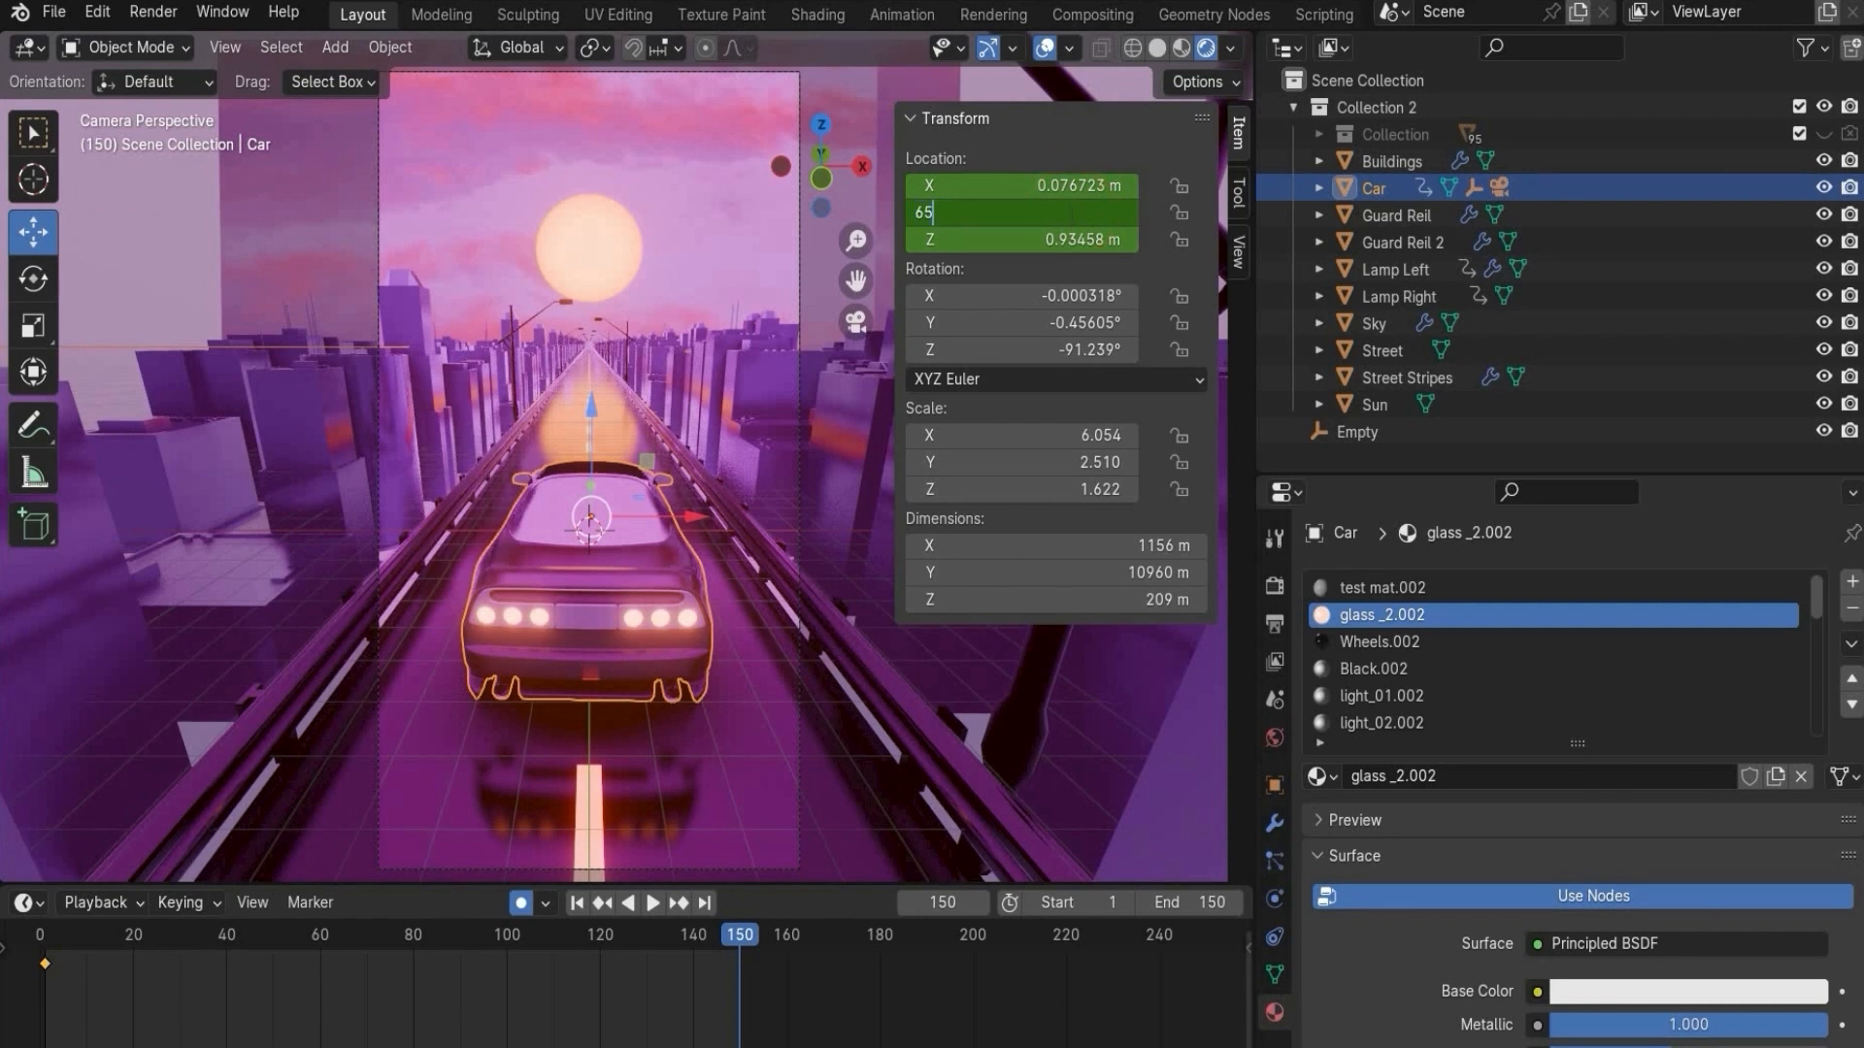
{"action": "type", "text": ".835"}
{"action": "key", "text": "Return"}
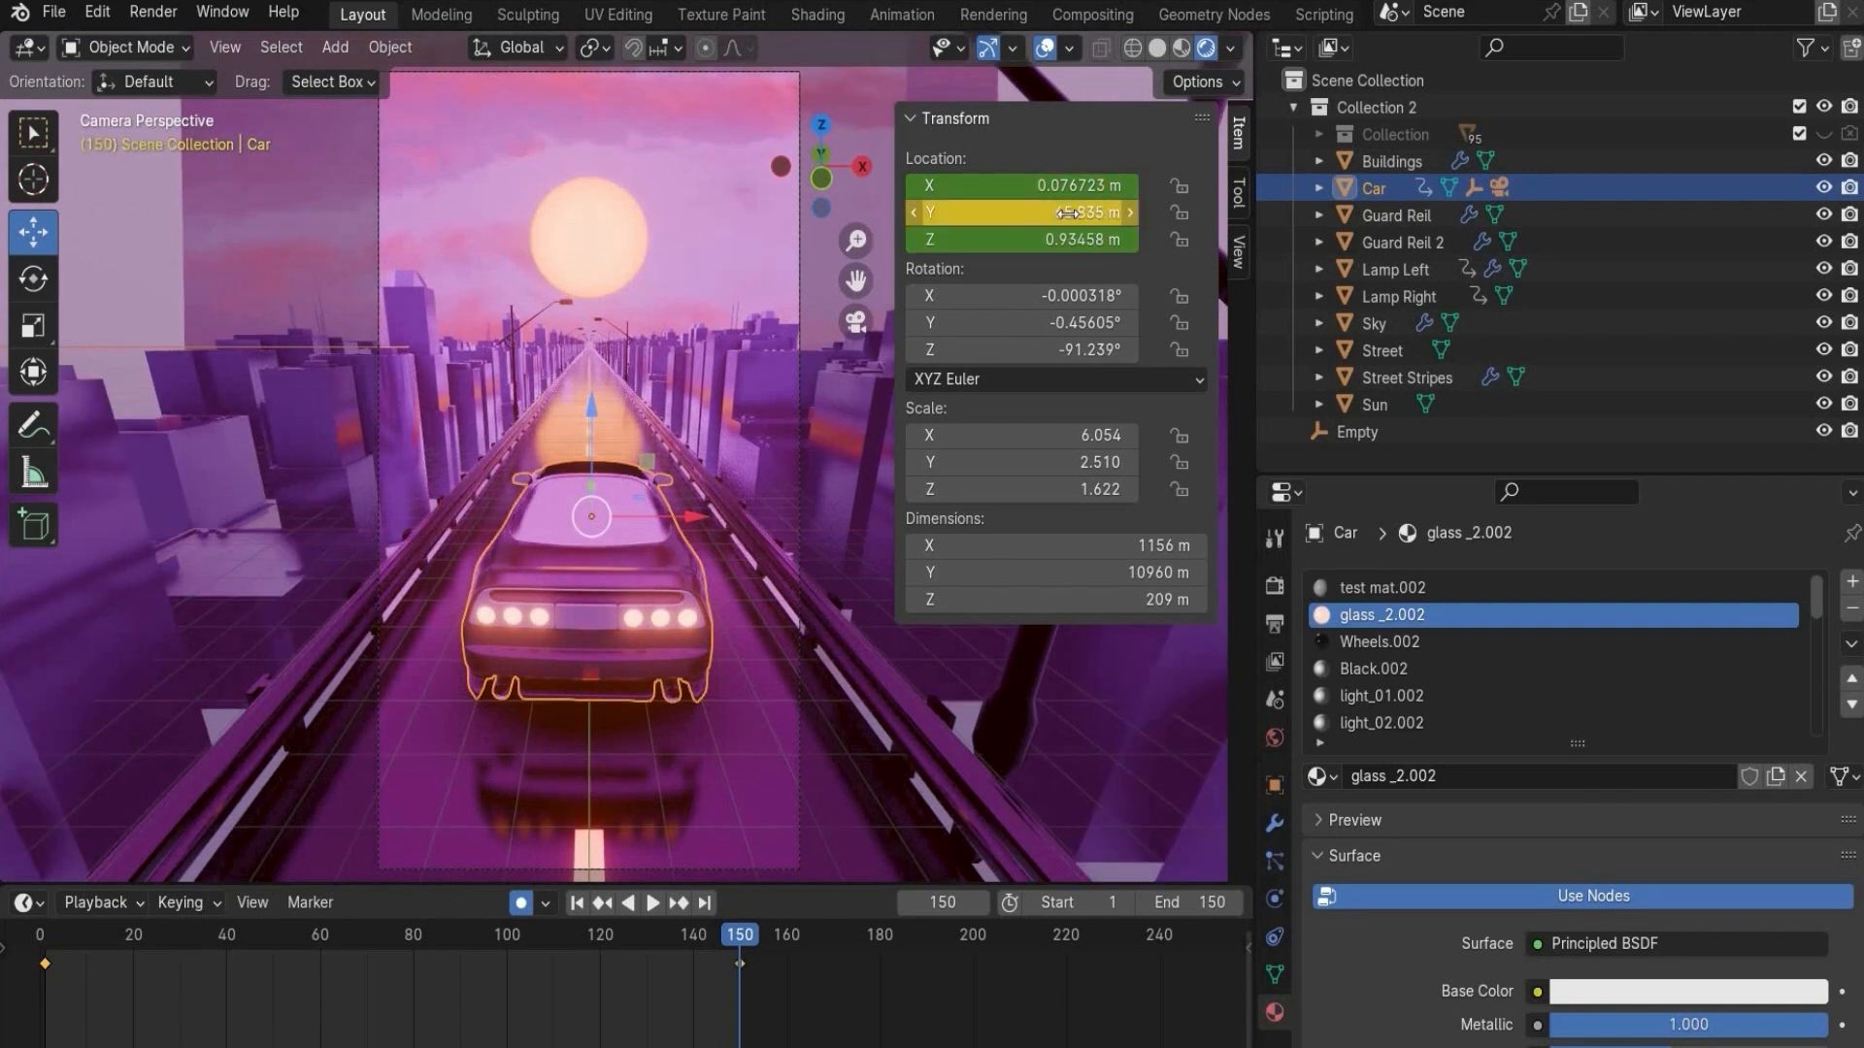
{"action": "right_click", "coordinate": [1067, 213]}
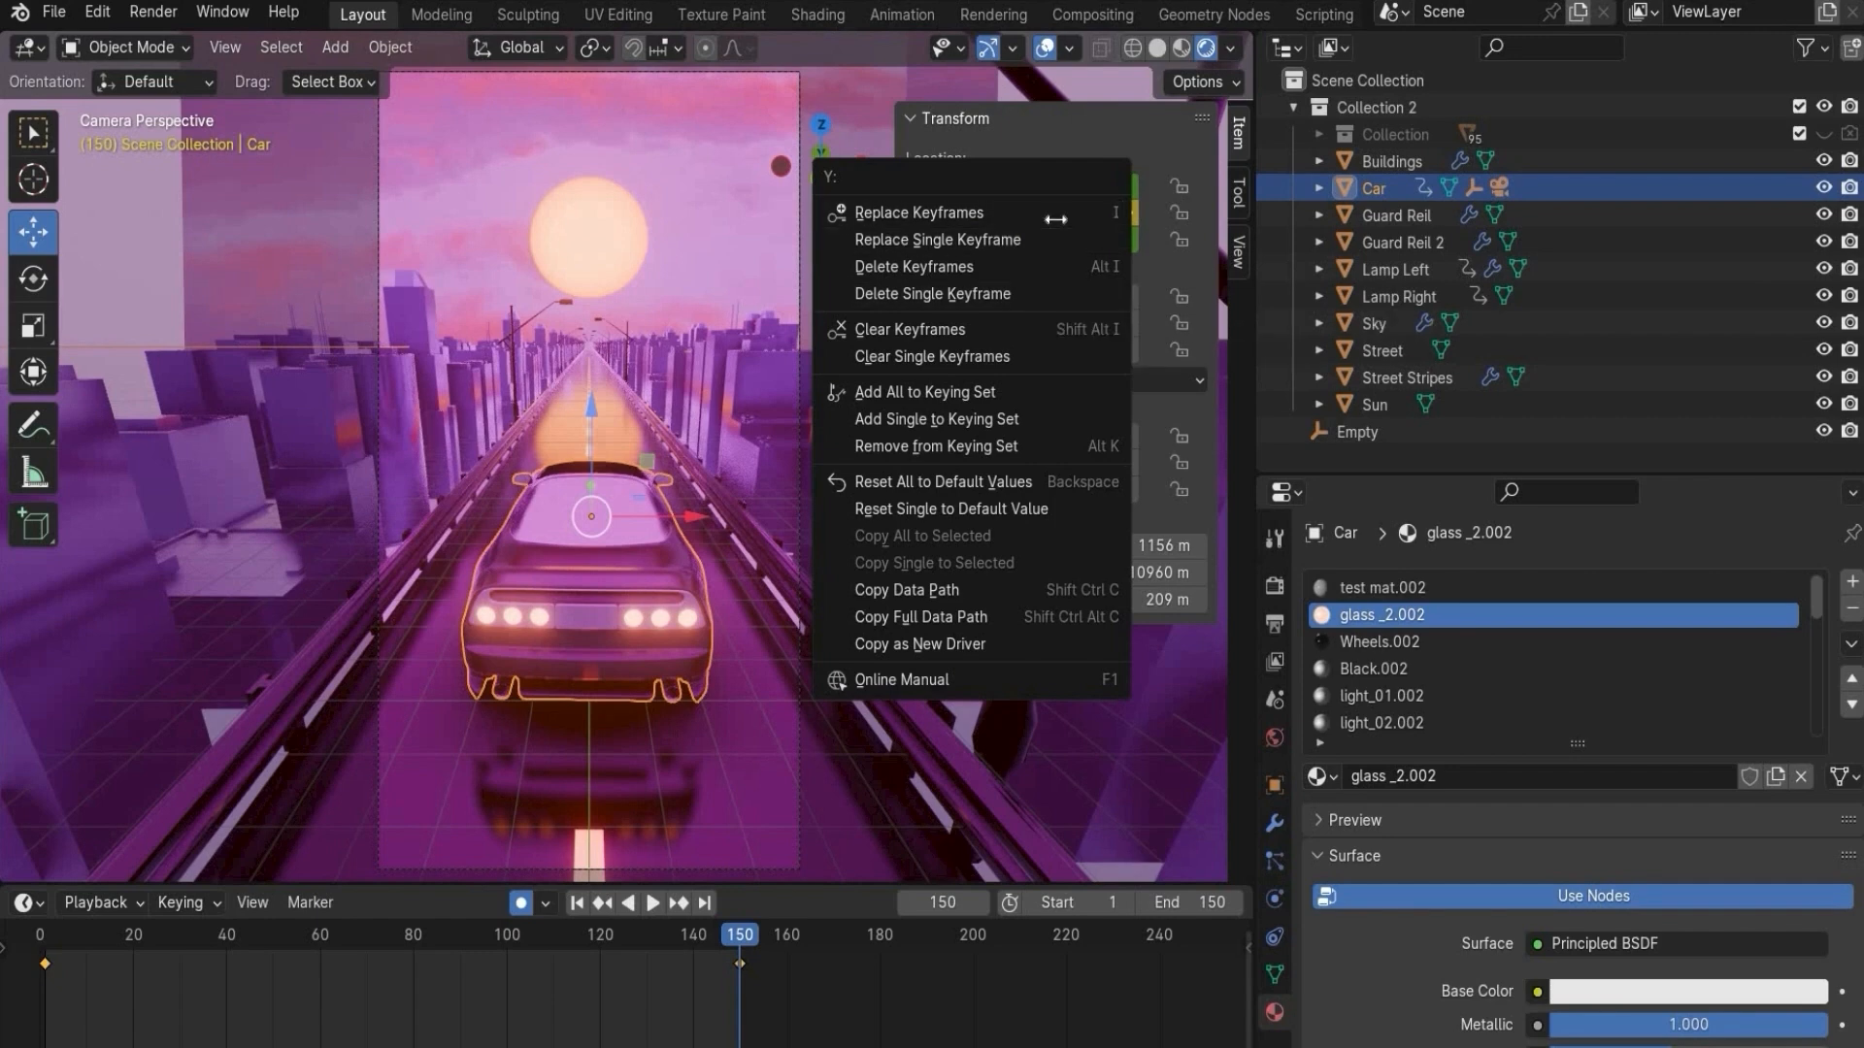
{"action": "left_click", "coordinate": [1055, 215]}
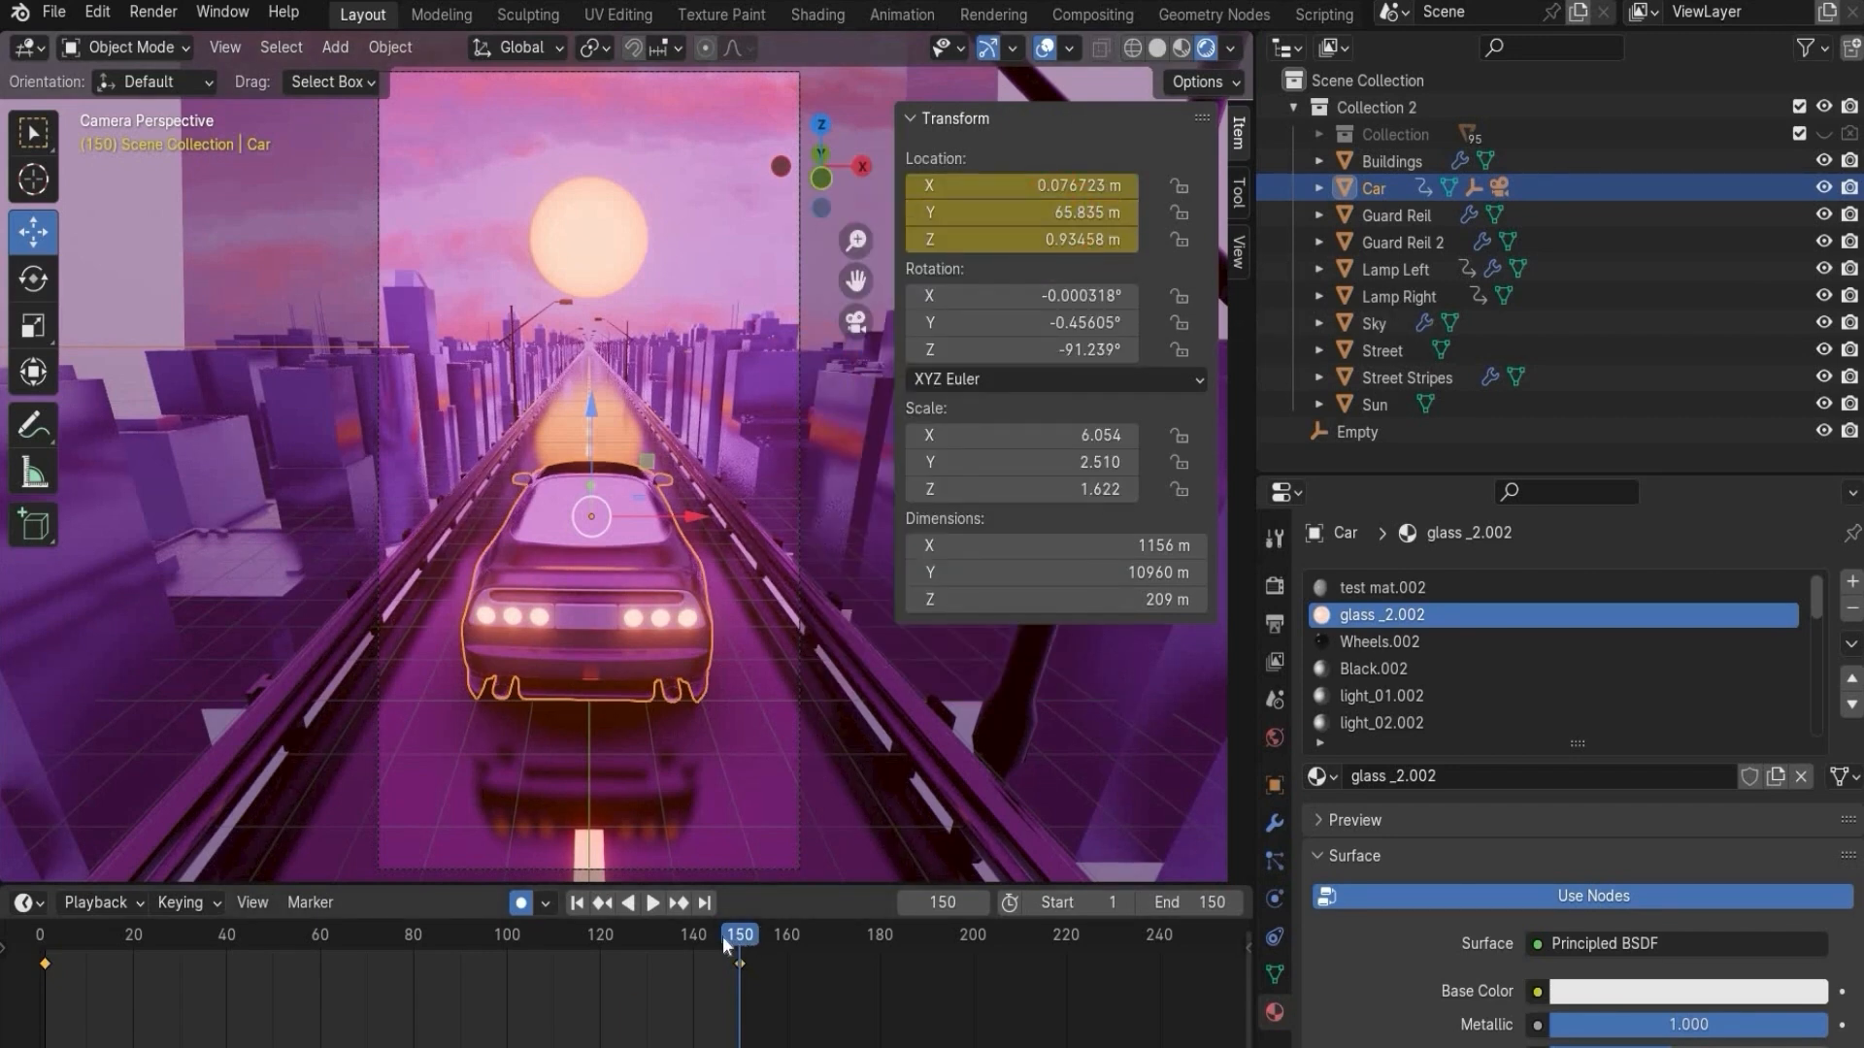
- Preview the Car's drive along the highway in the camera view and return to the start of the timeline
{"action": "key", "text": "space"}
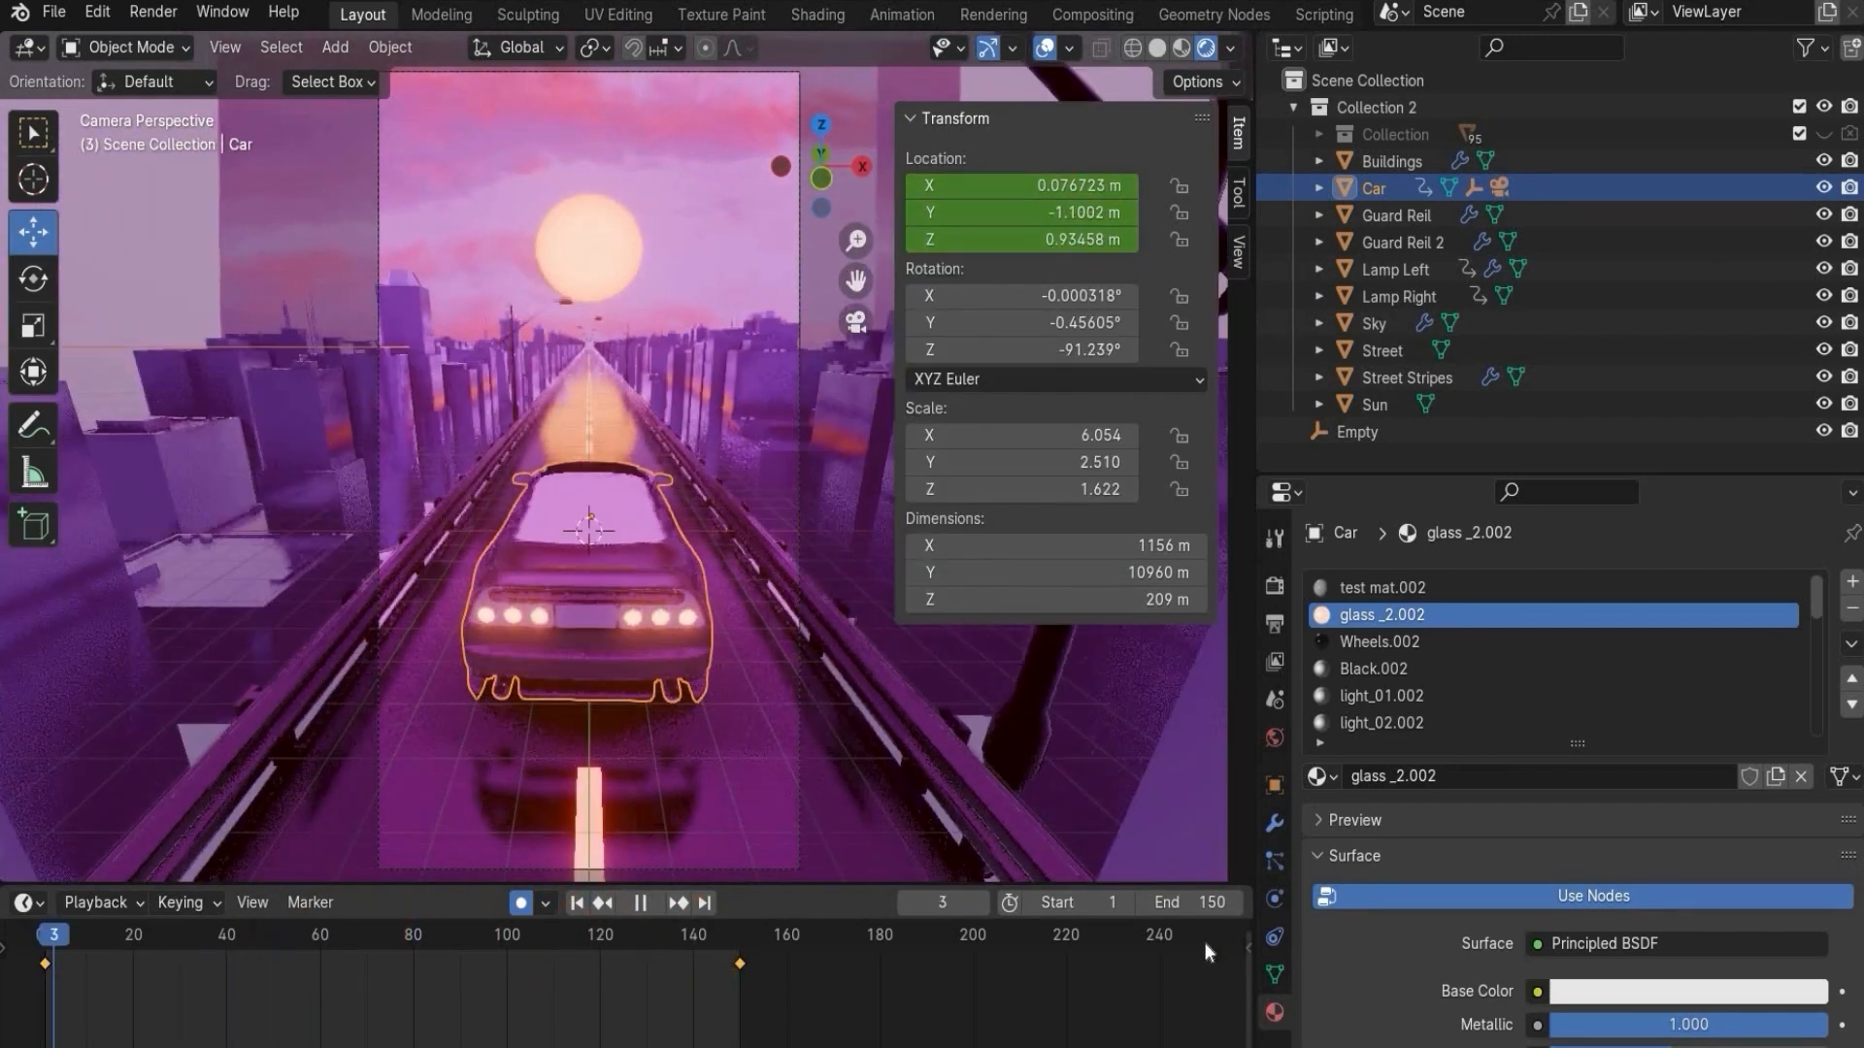
{"action": "key", "text": "space"}
{"action": "left_click", "coordinate": [50, 938]}
{"action": "key", "text": "space"}
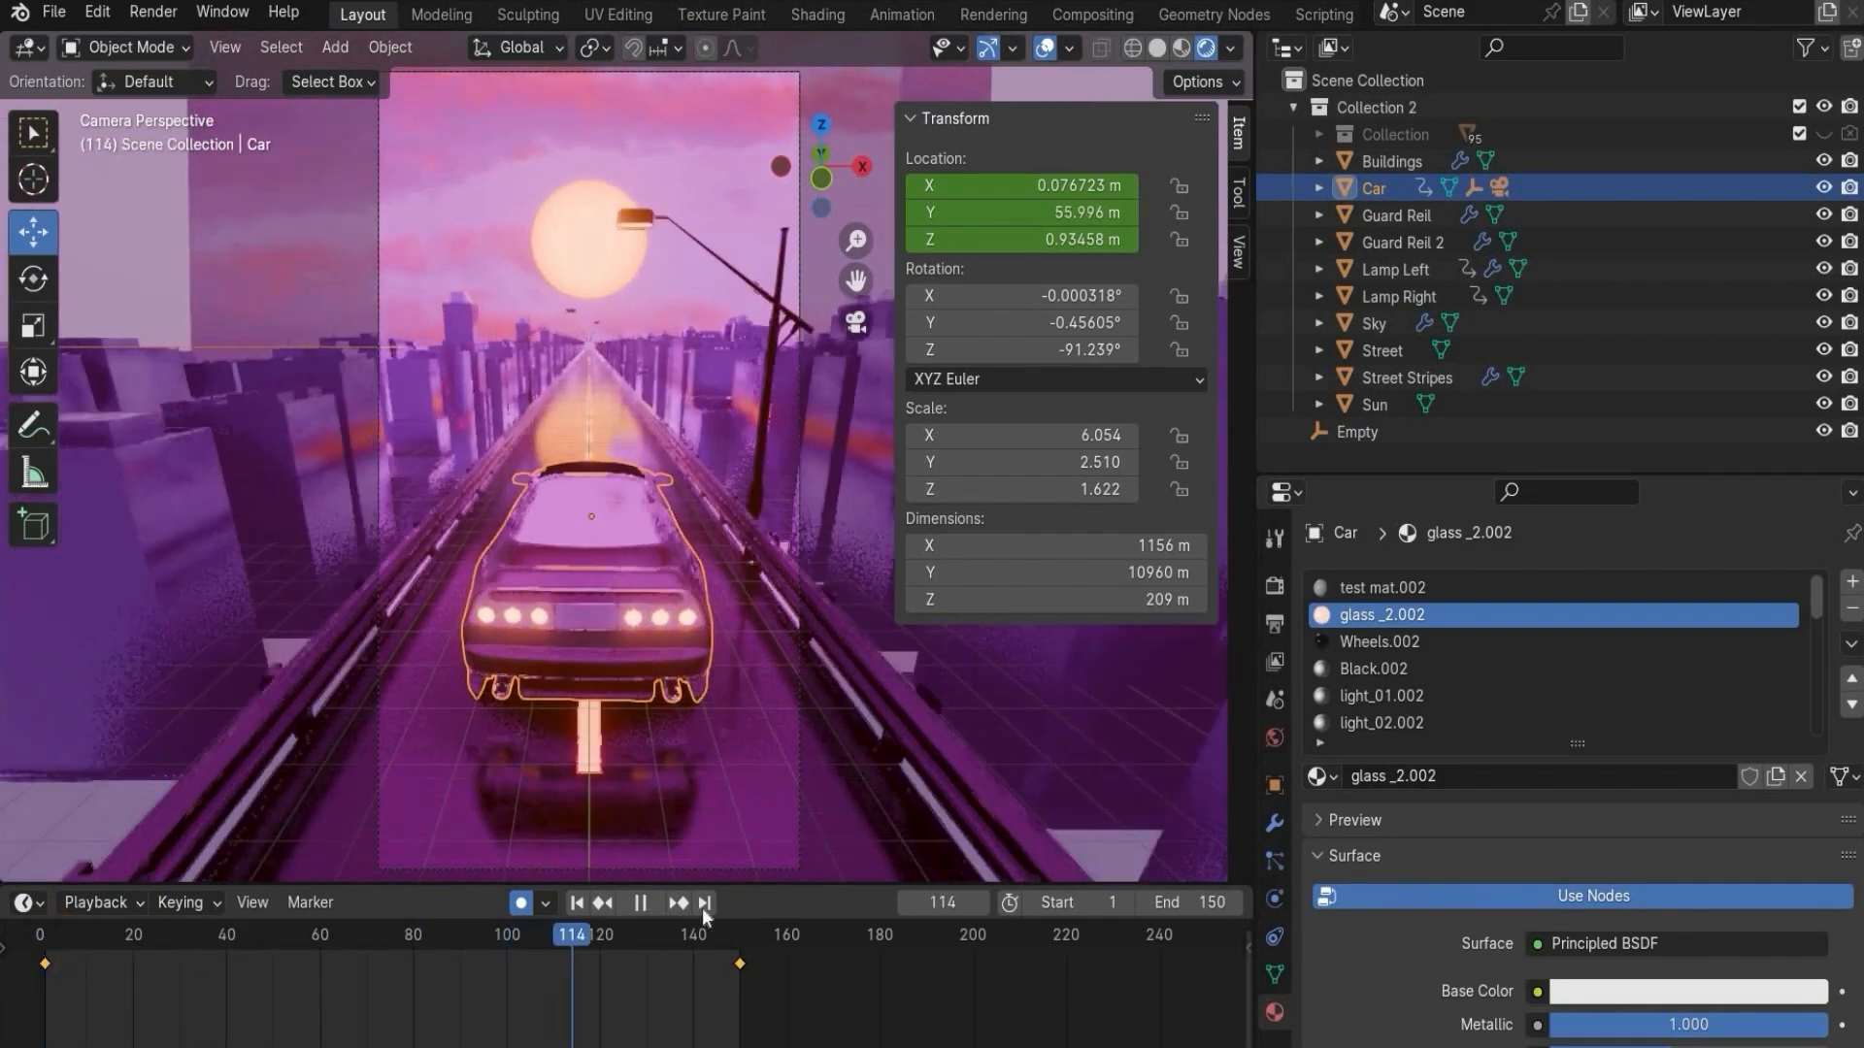
{"action": "left_click_drag", "start_coordinate": [650, 912], "coordinate": [370, 836]}
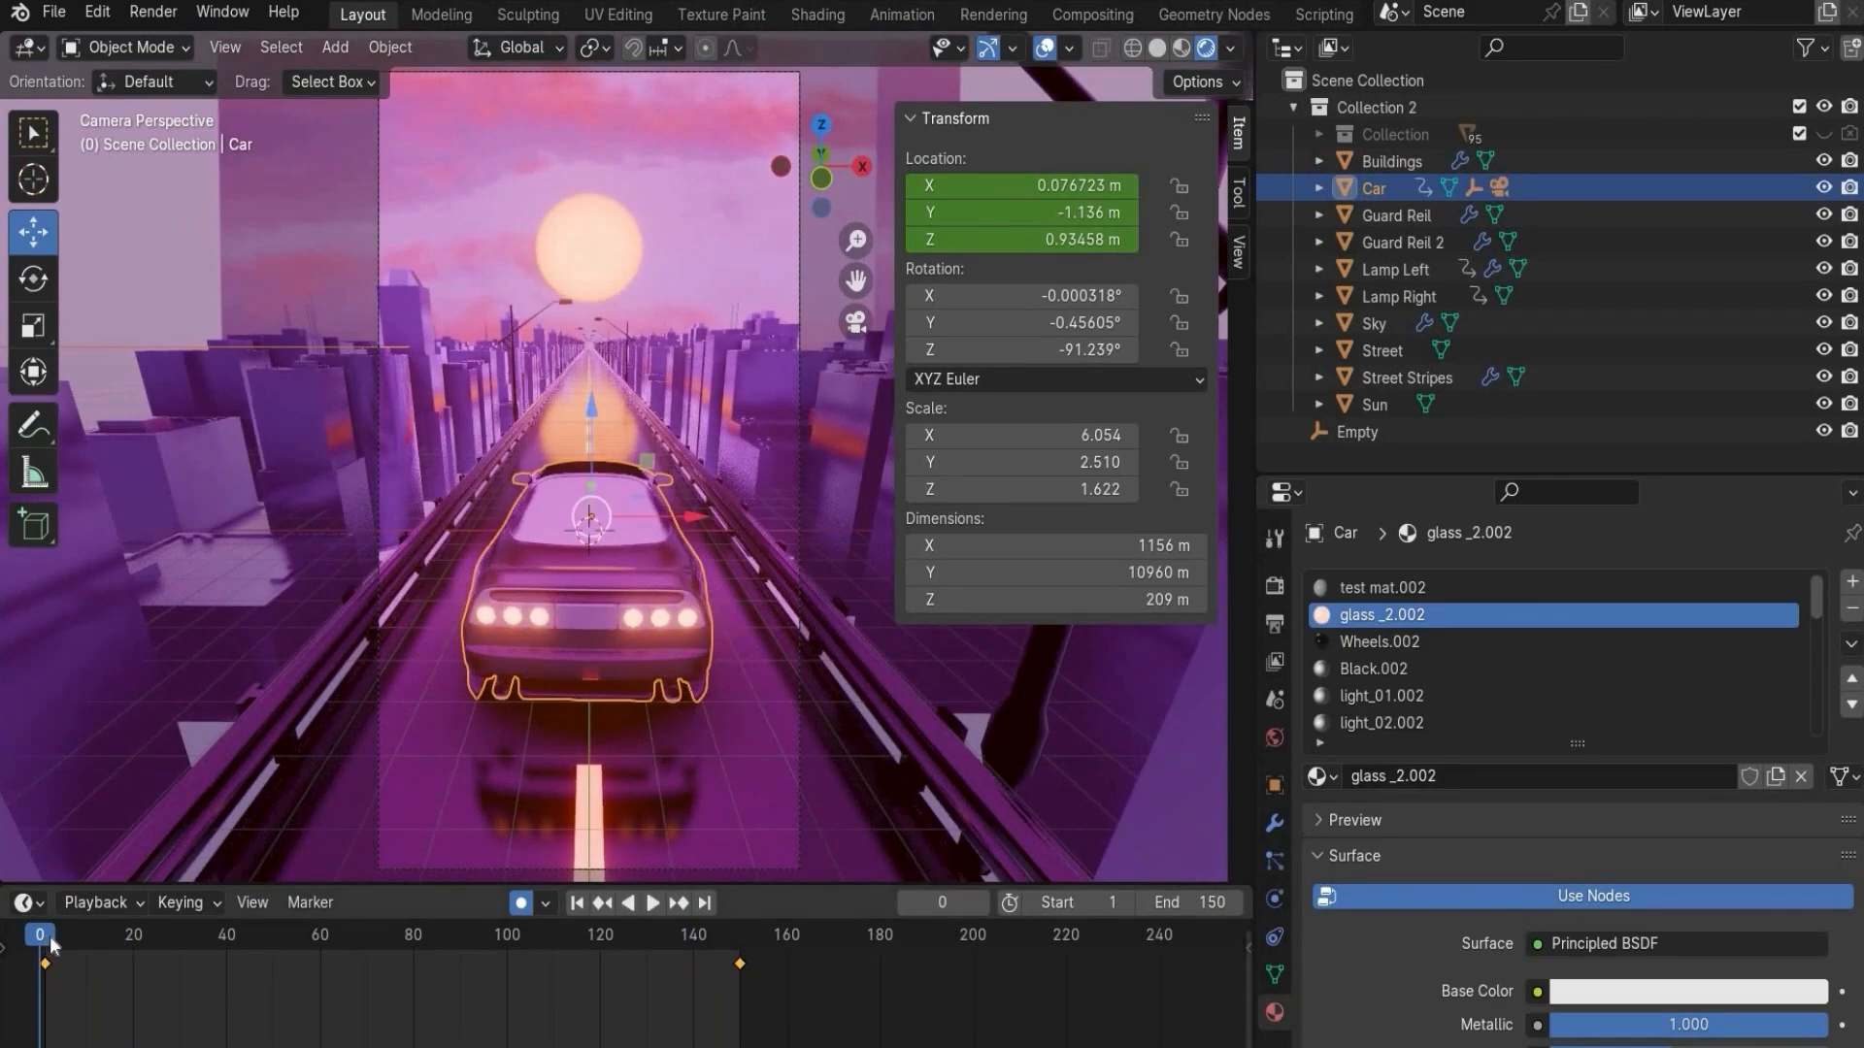
{"action": "left_click_drag", "start_coordinate": [43, 936], "coordinate": [45, 937]}
{"action": "left_click_drag", "start_coordinate": [220, 921], "coordinate": [39, 934]}
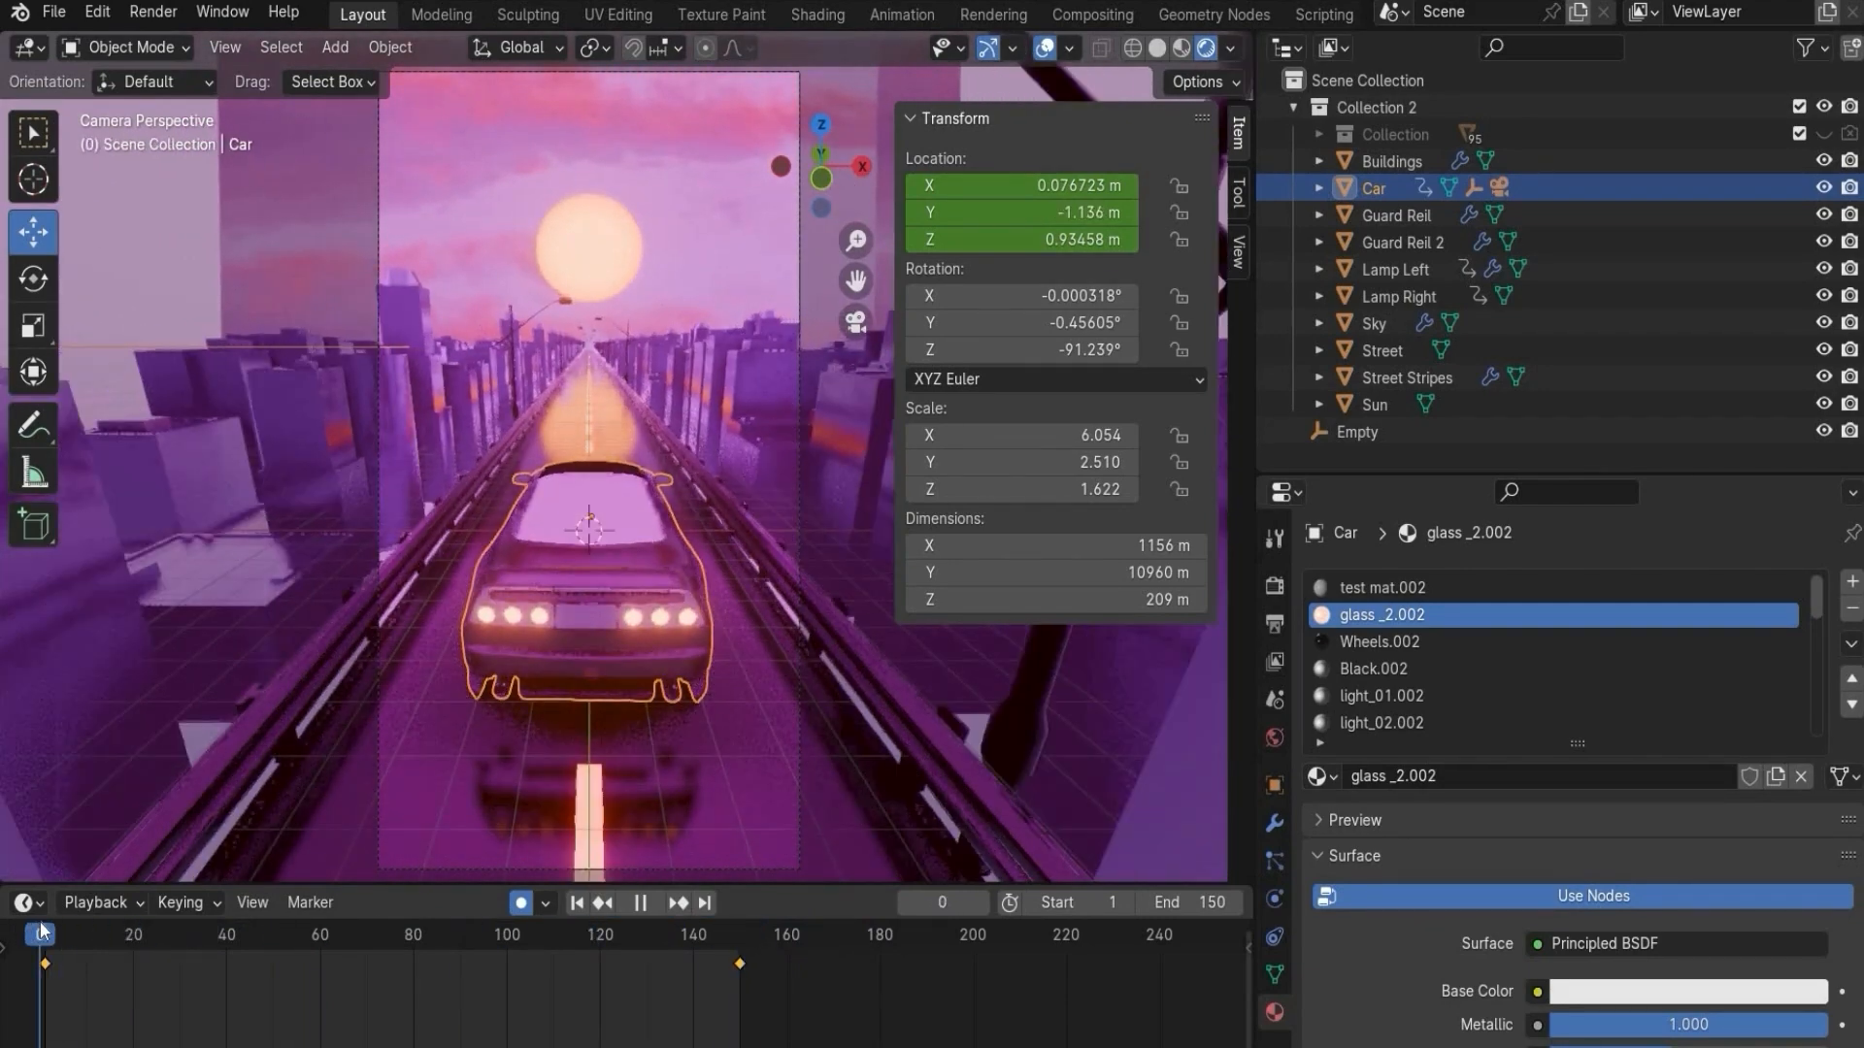
- Select the Sun and the Sky with the Sky active, and insert location keyframes for the Sky at frame 1
{"action": "left_click", "coordinate": [1384, 415]}
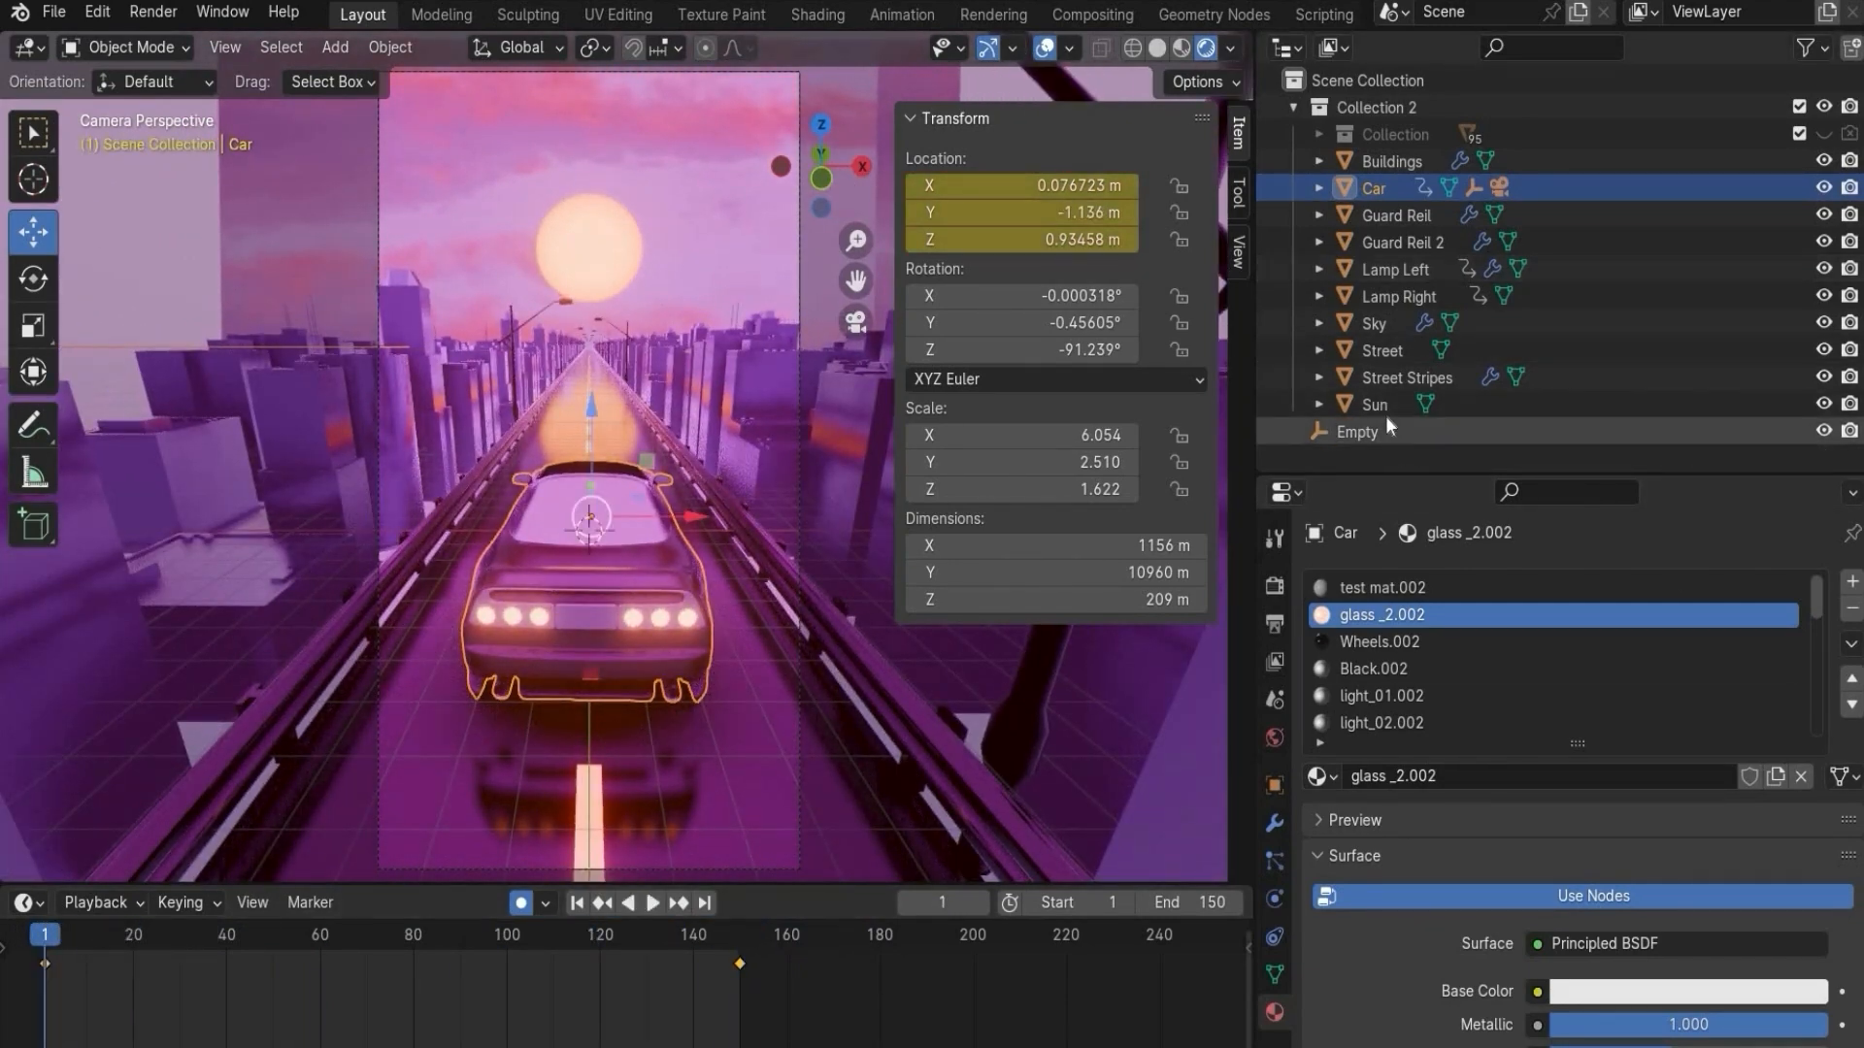
{"action": "left_click", "coordinate": [1391, 323], "text": "ctrl"}
{"action": "right_click", "coordinate": [1069, 220]}
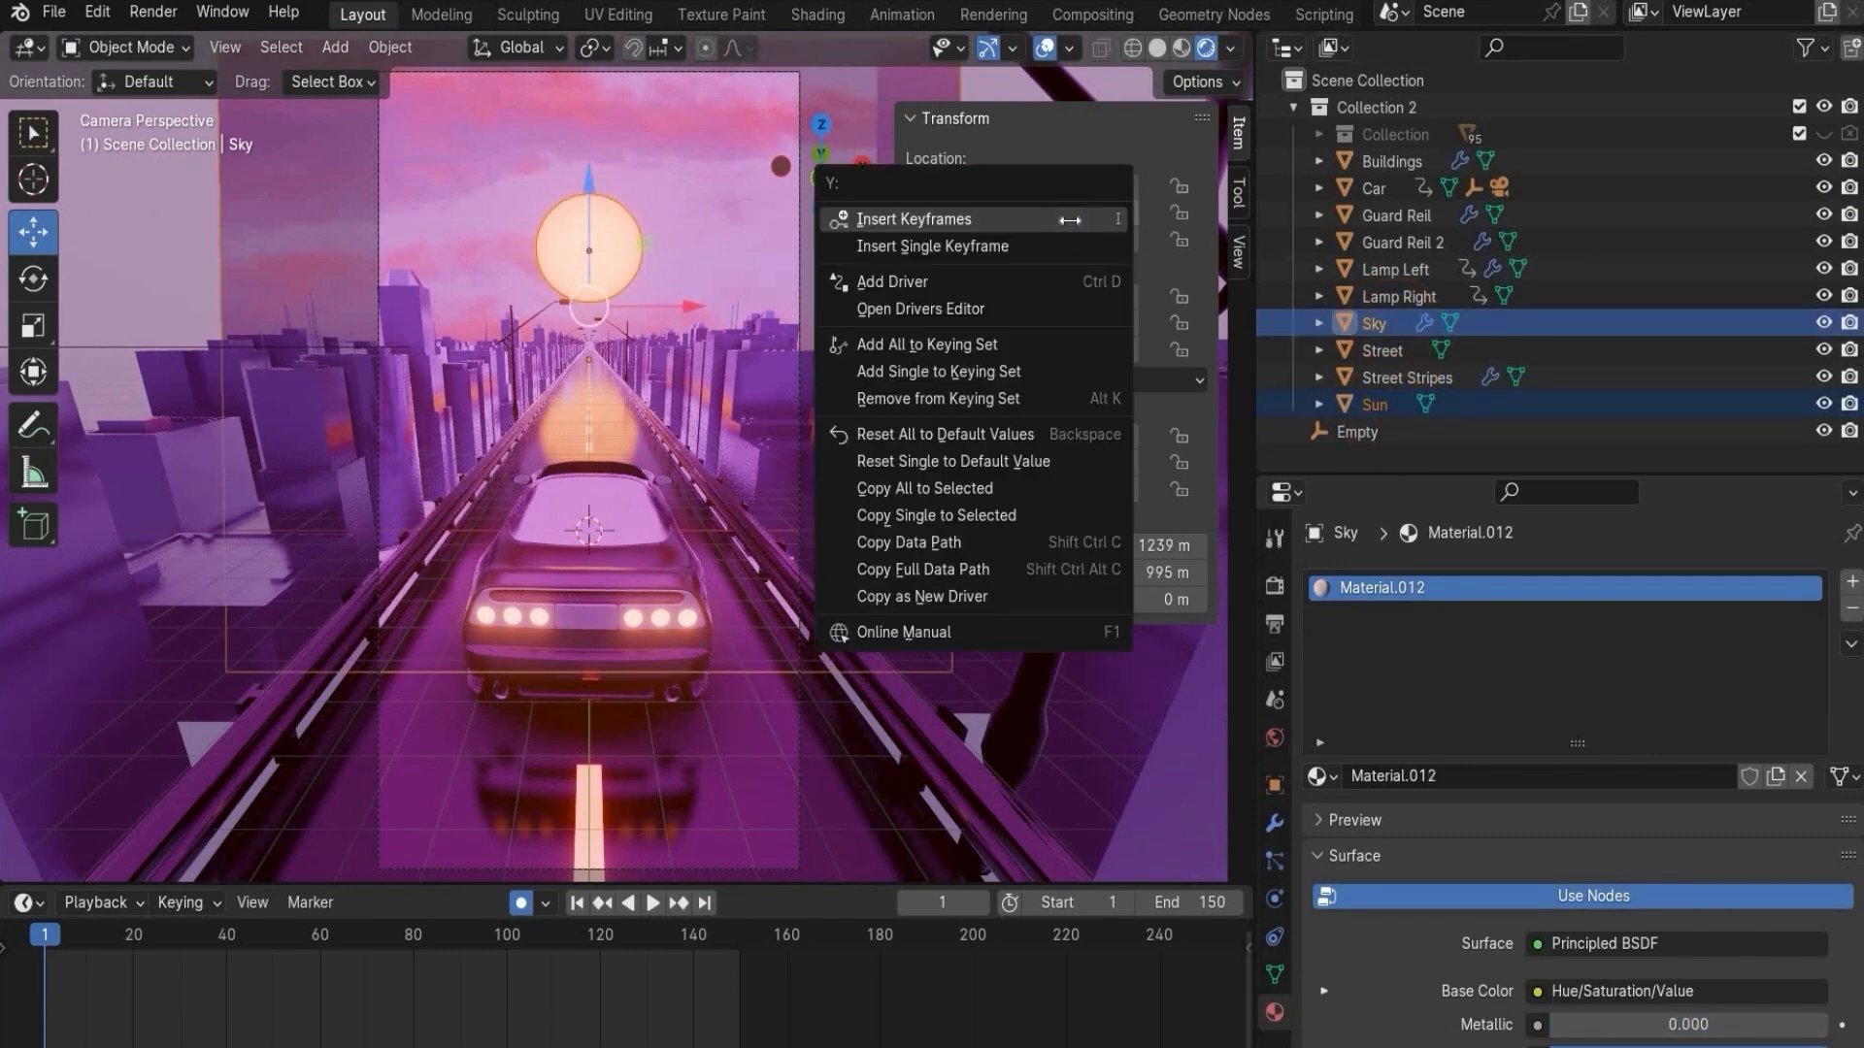
{"action": "left_click", "coordinate": [1069, 216]}
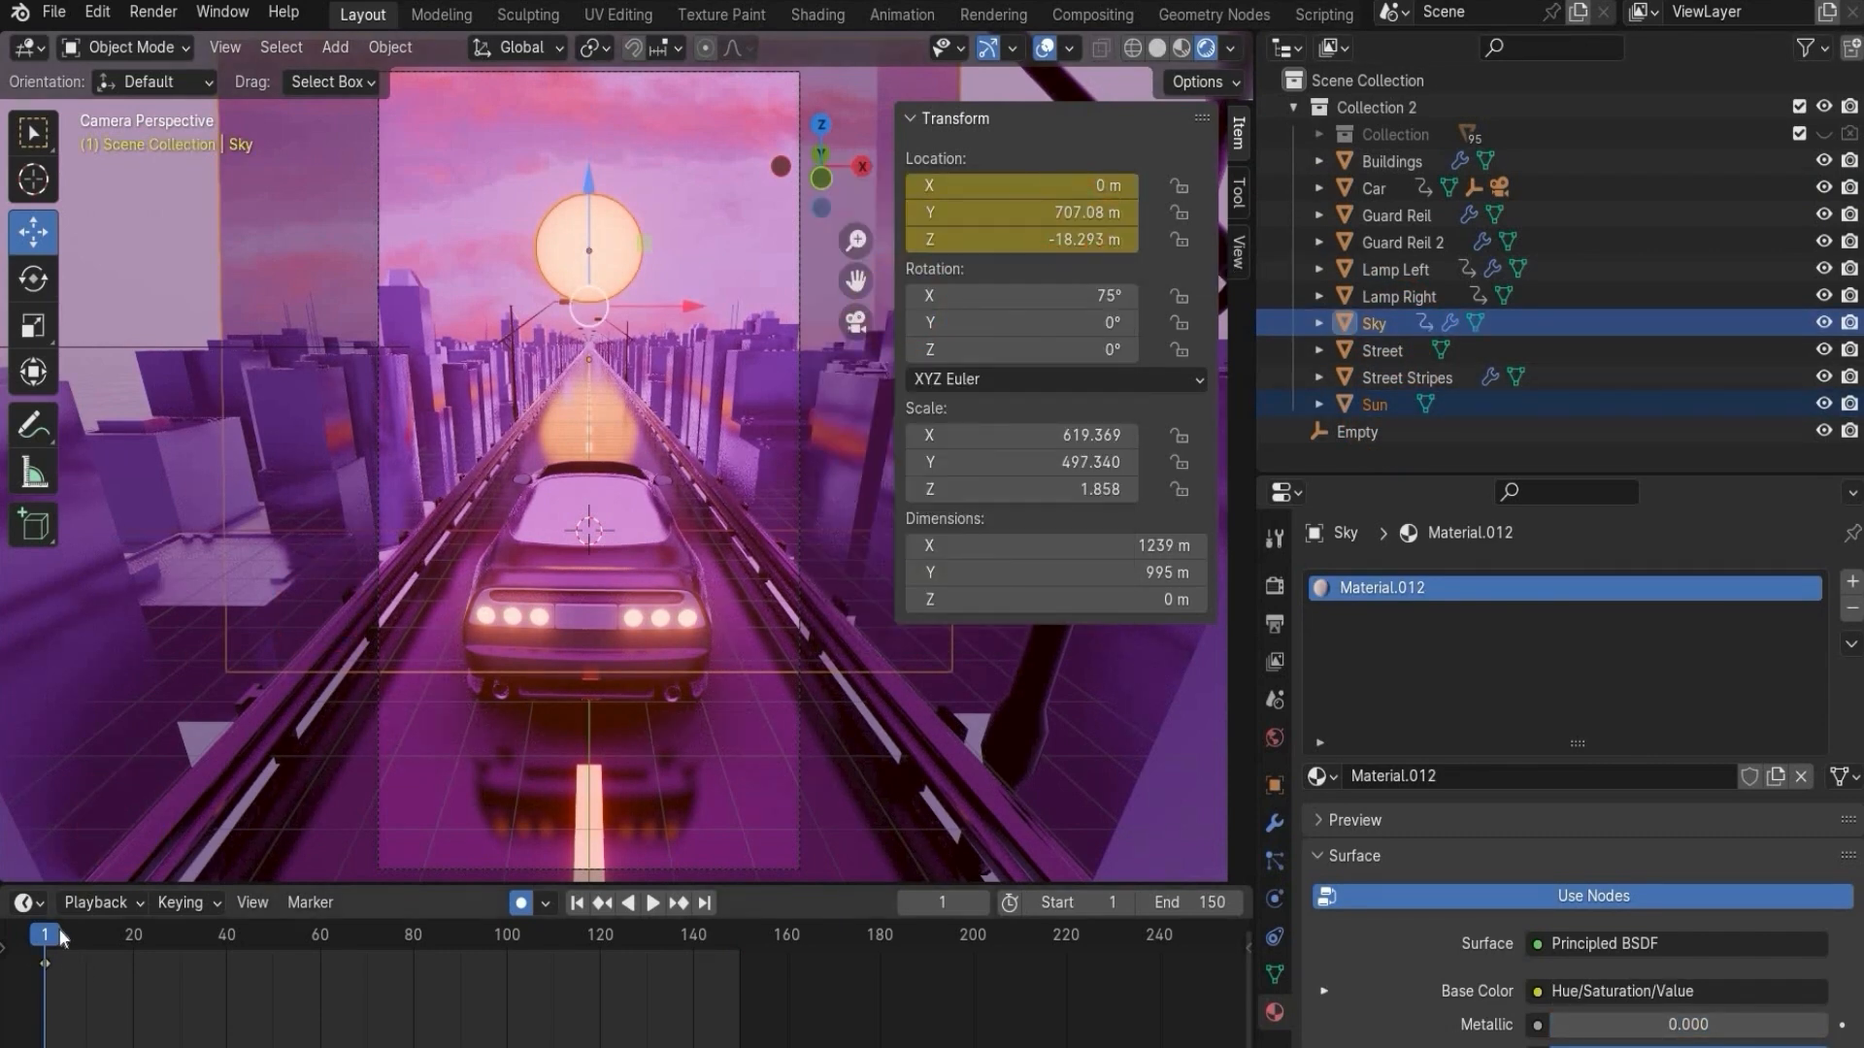
- At frame 150, add 65 m to the Sky's Y location, bringing it to 772.08 m
{"action": "left_click_drag", "start_coordinate": [54, 930], "coordinate": [739, 921]}
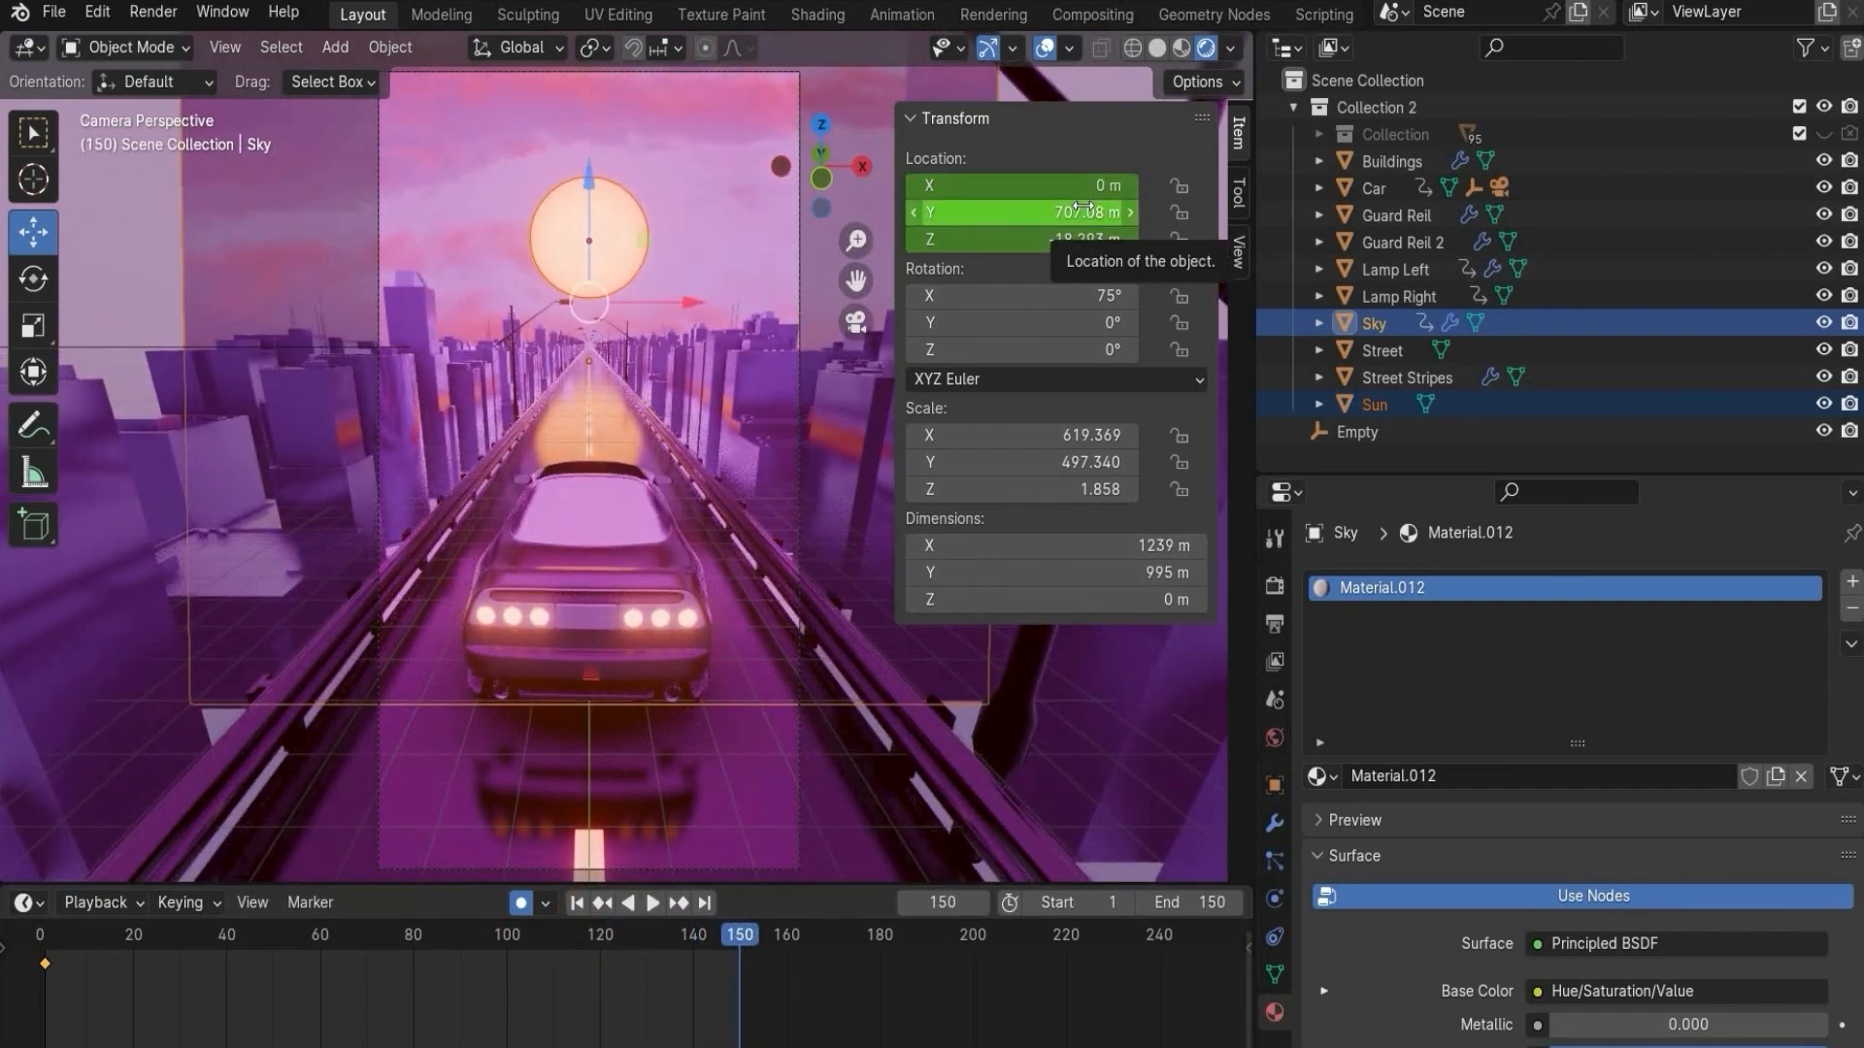
{"action": "left_click", "coordinate": [1084, 212]}
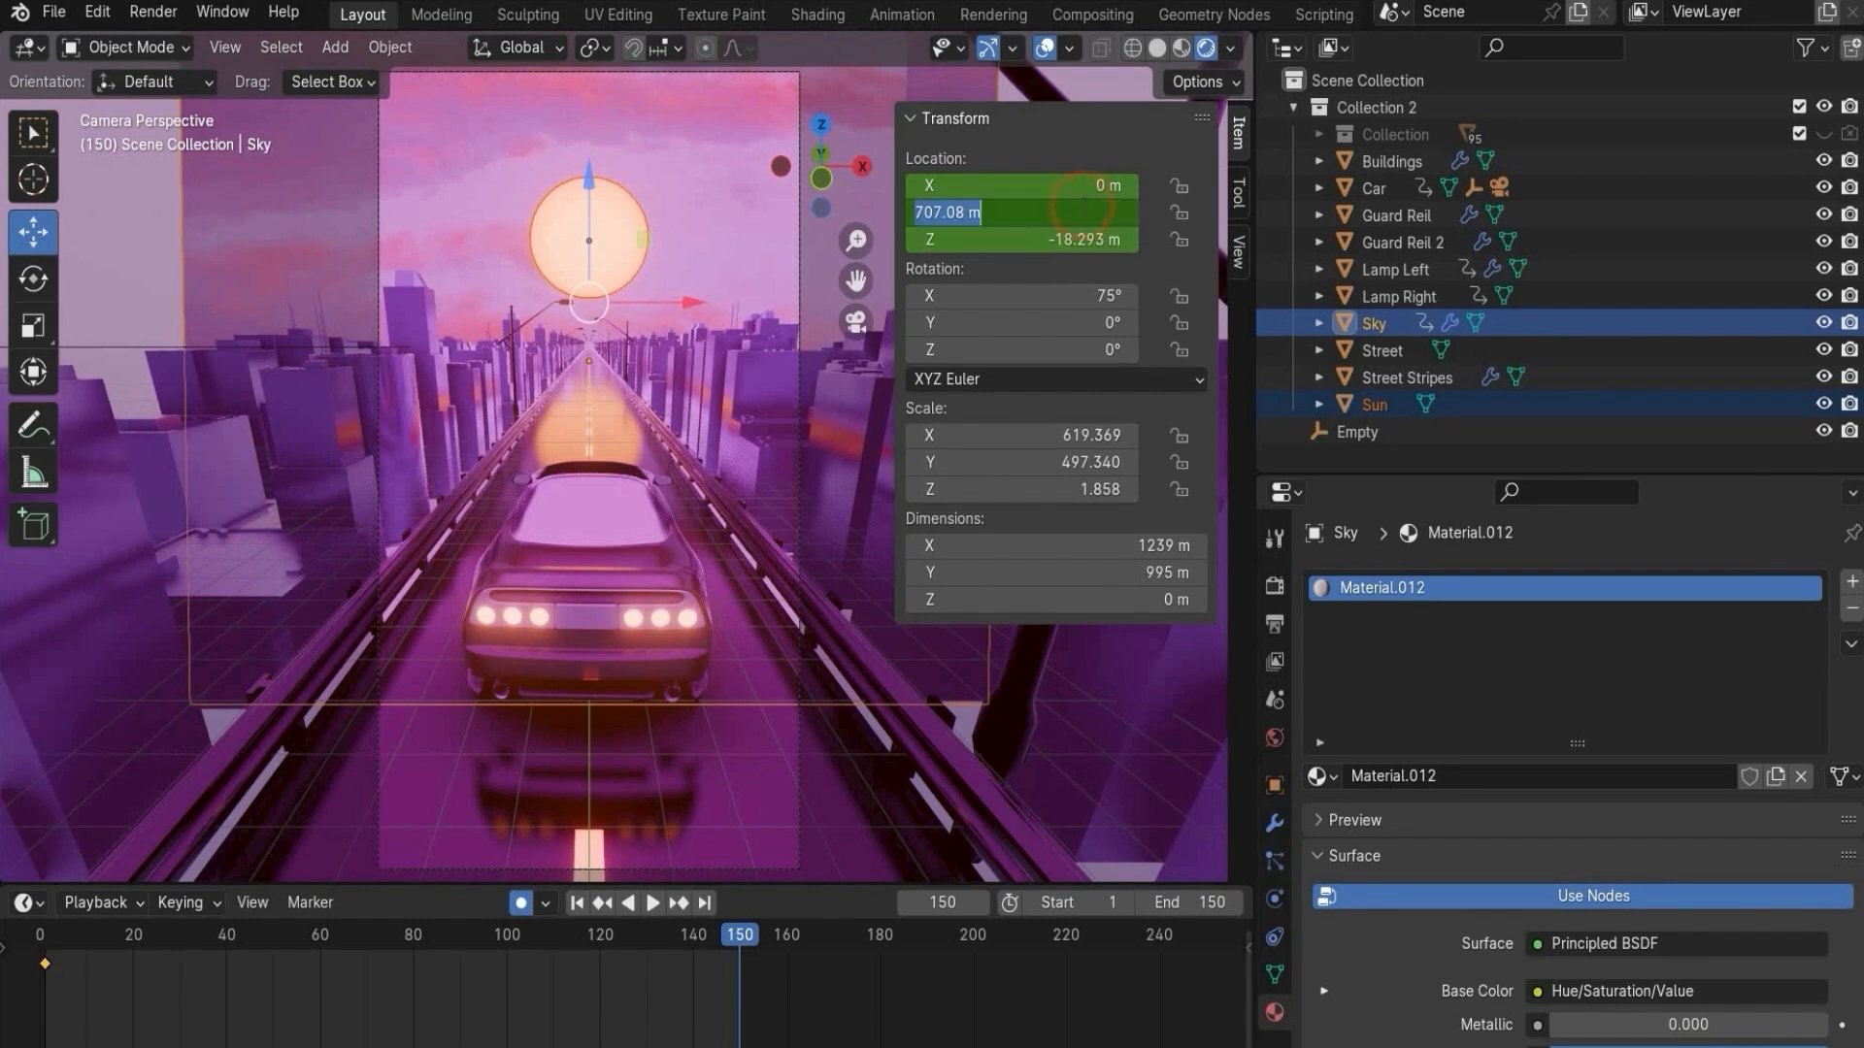
{"action": "left_click", "coordinate": [1084, 204]}
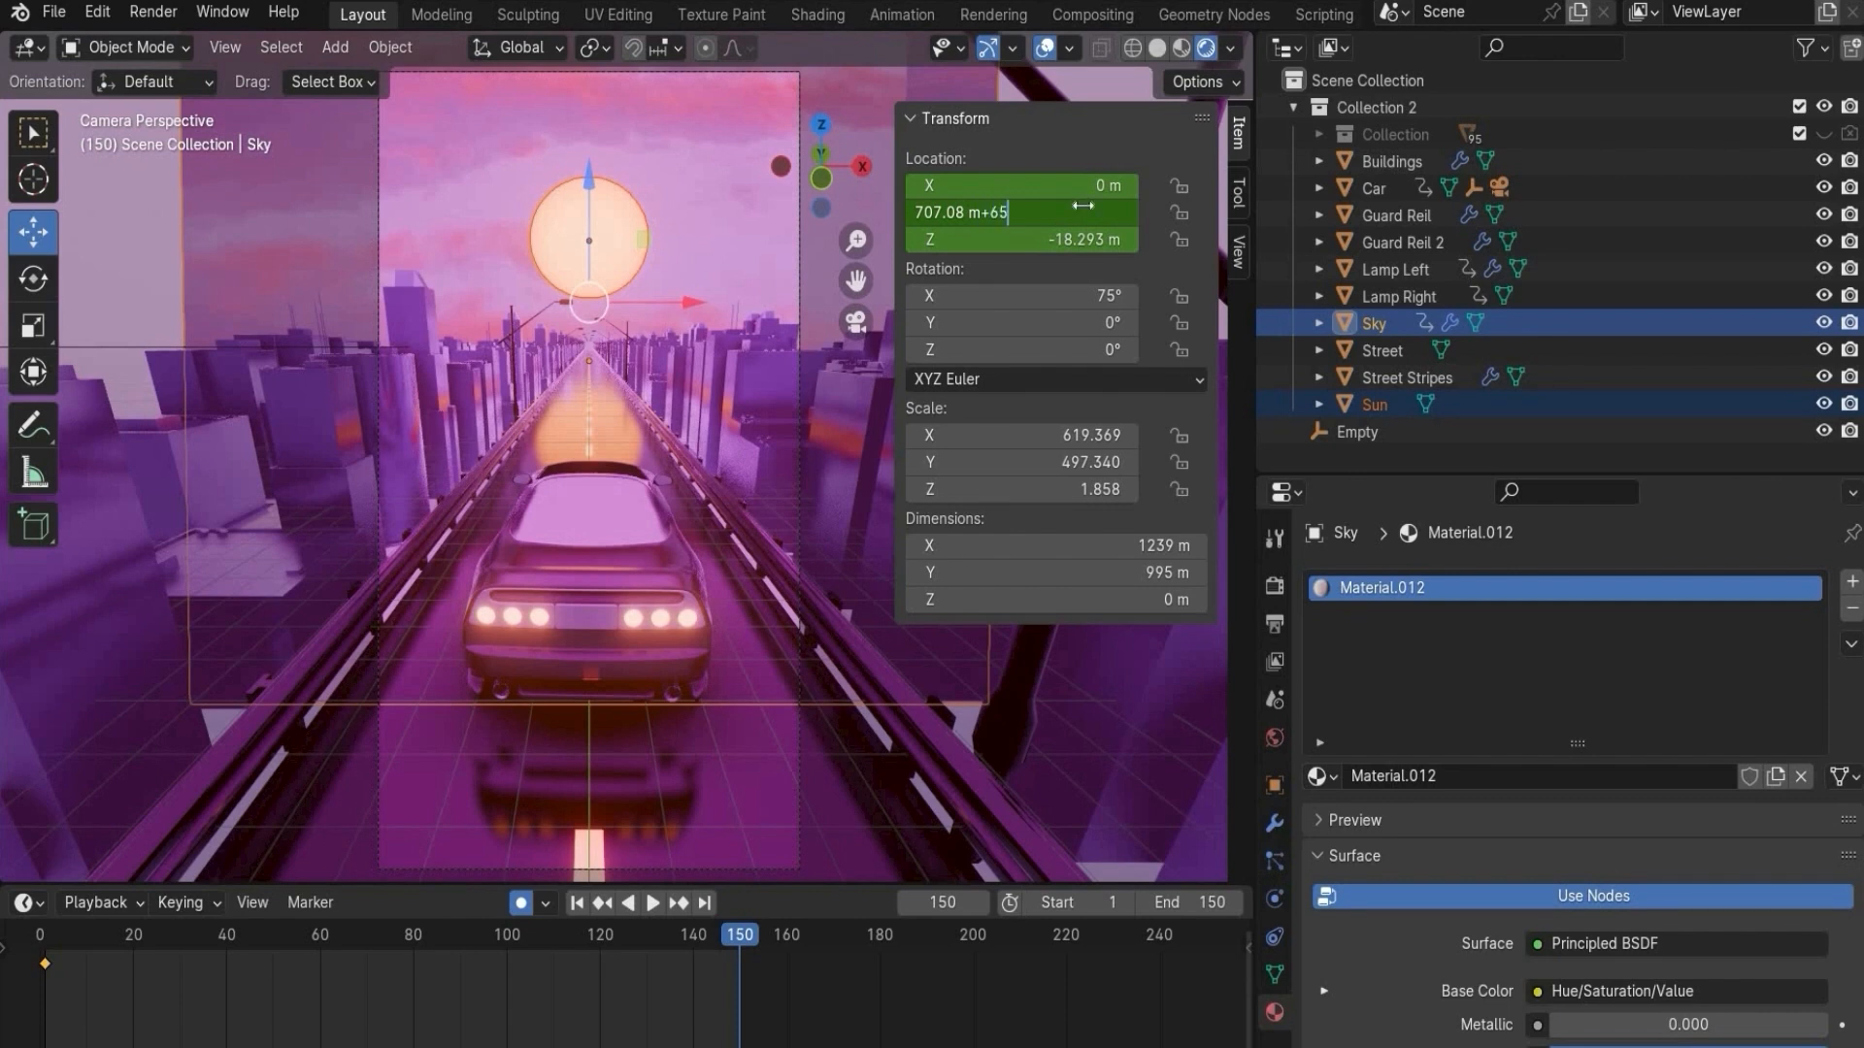
{"action": "type", "text": "+65"}
{"action": "key", "text": "Return"}
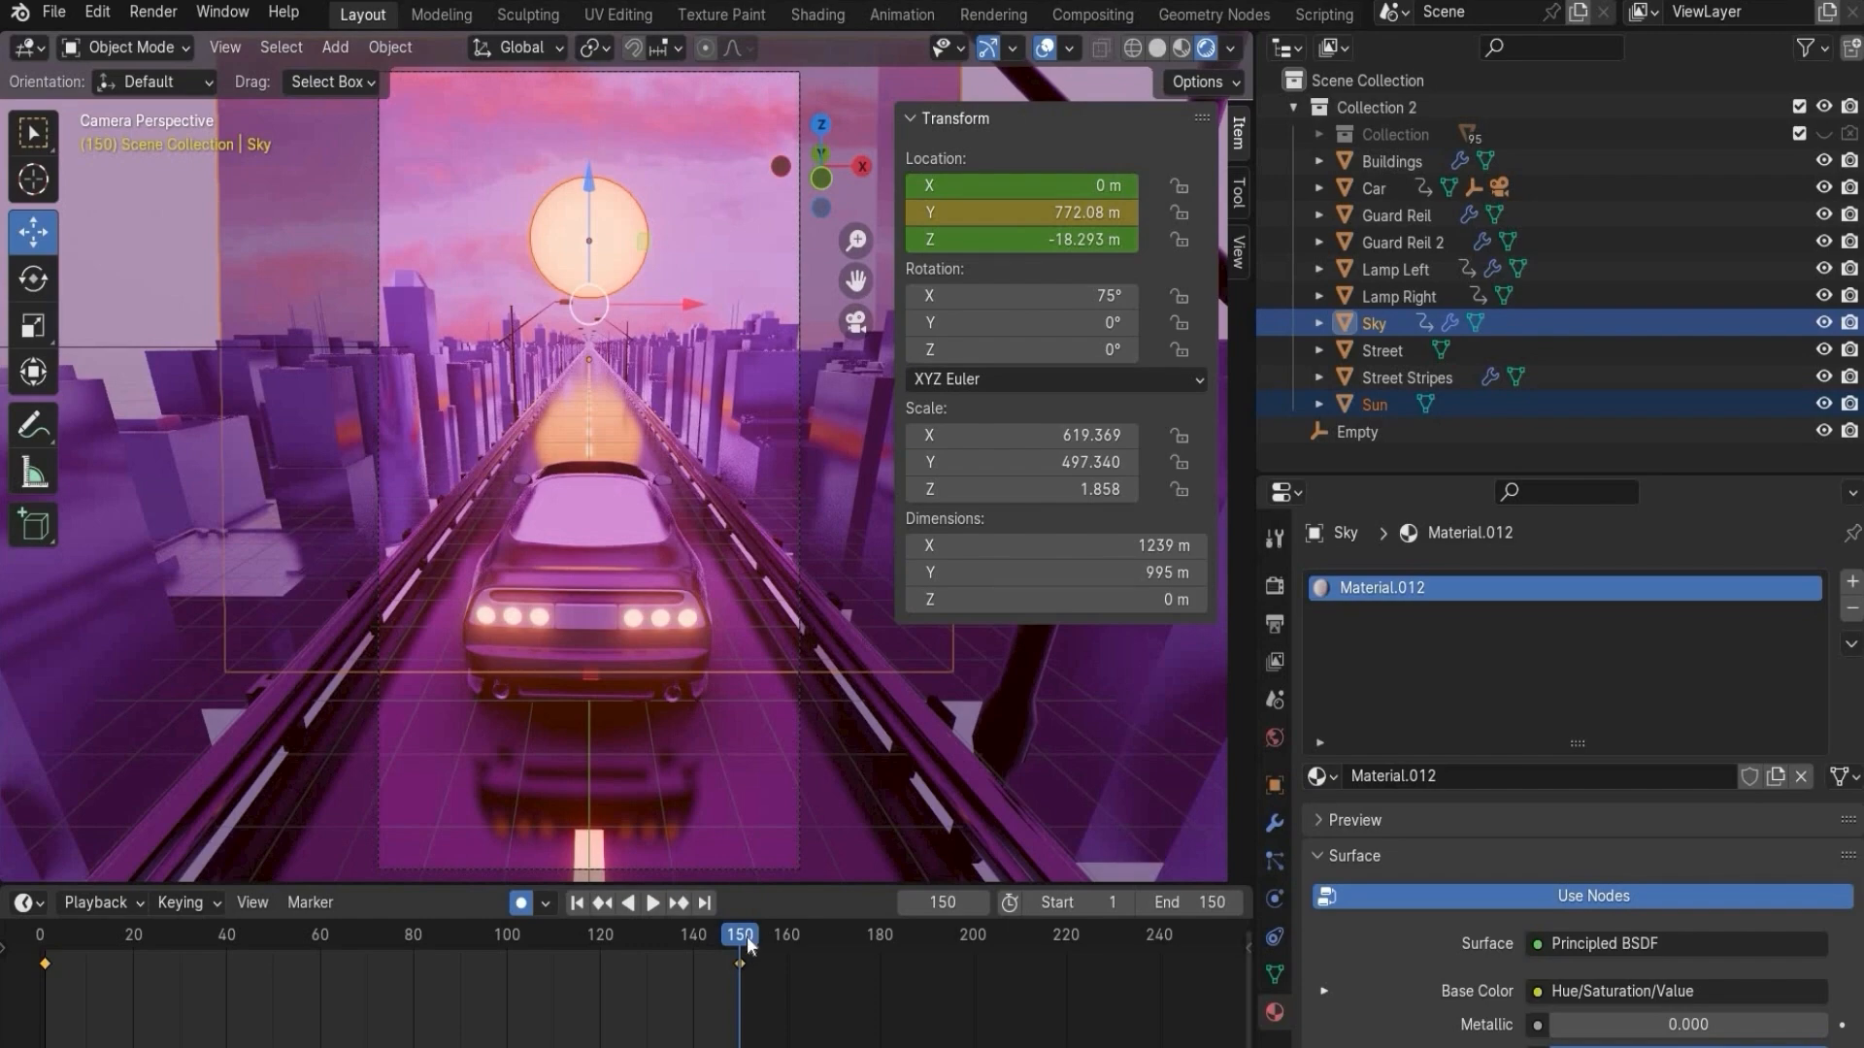
- Preview the animation with the moving Sky and return to the start of the timeline
{"action": "key", "text": "space"}
{"action": "key", "text": "Escape"}
{"action": "key", "text": "space"}
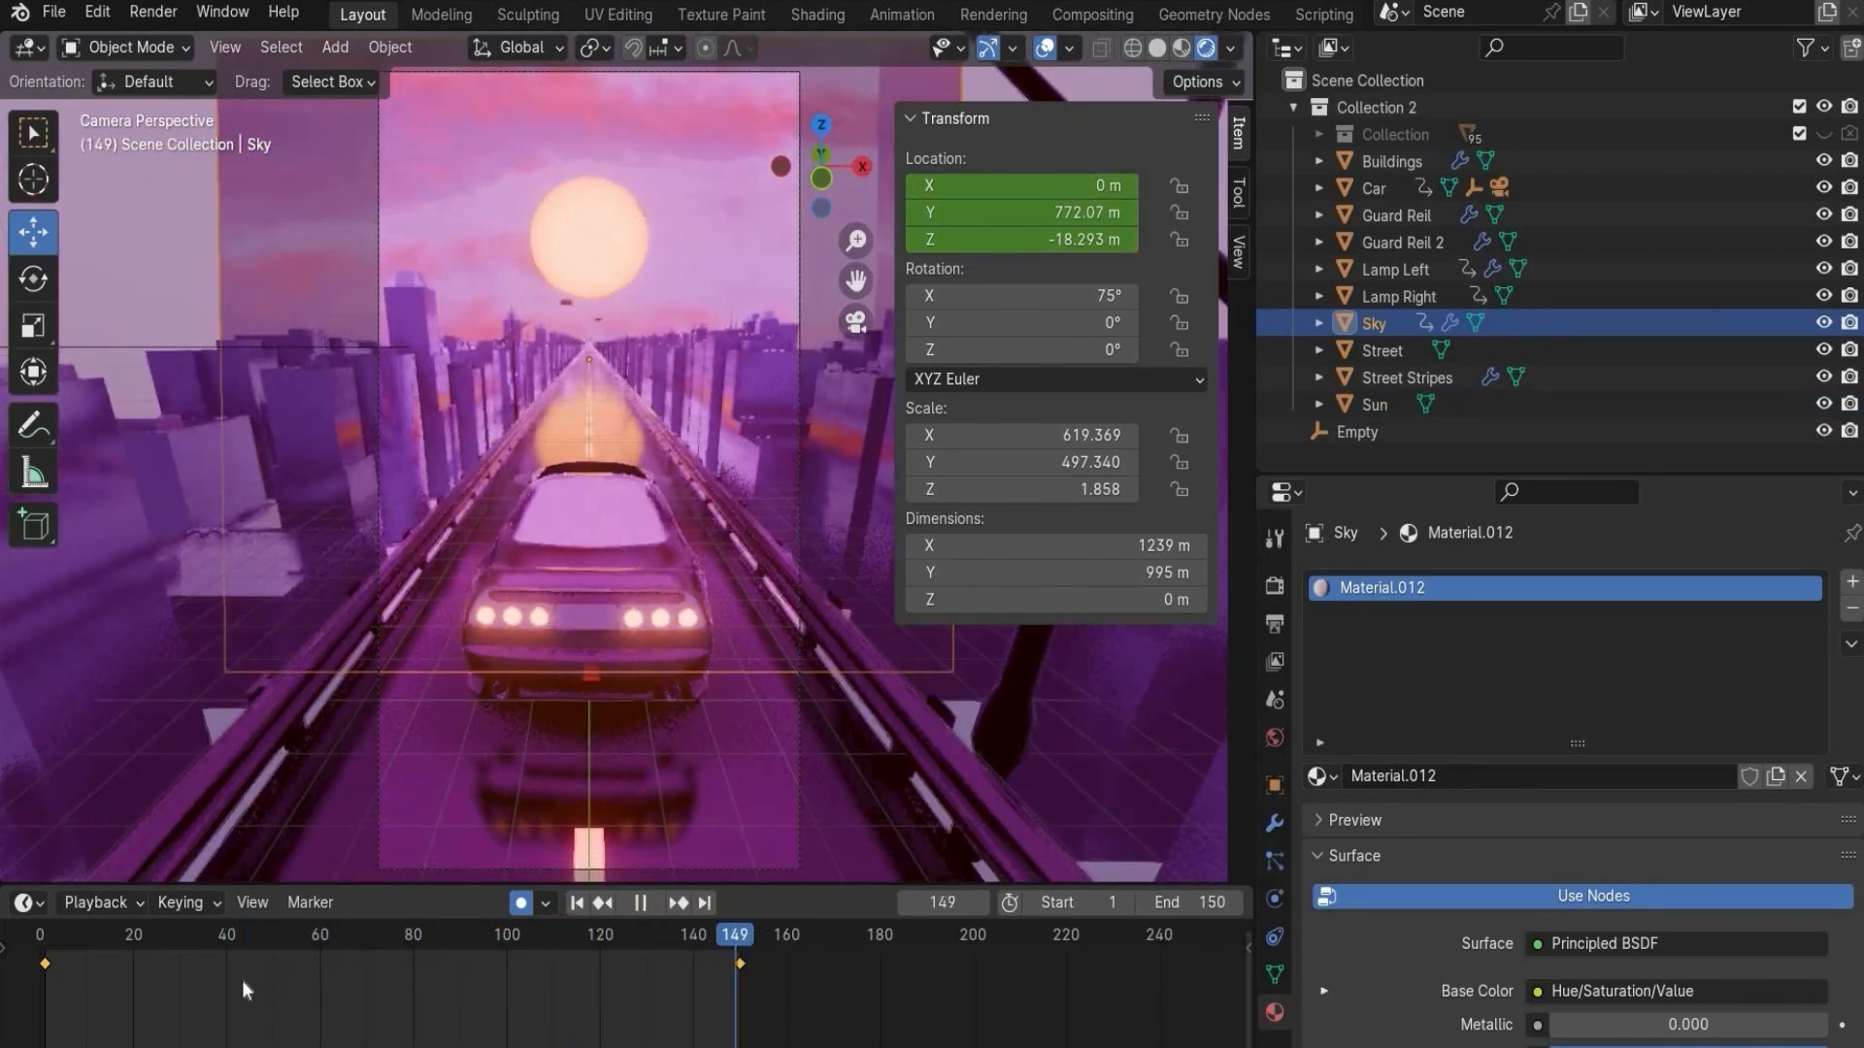
{"action": "left_click", "coordinate": [40, 978]}
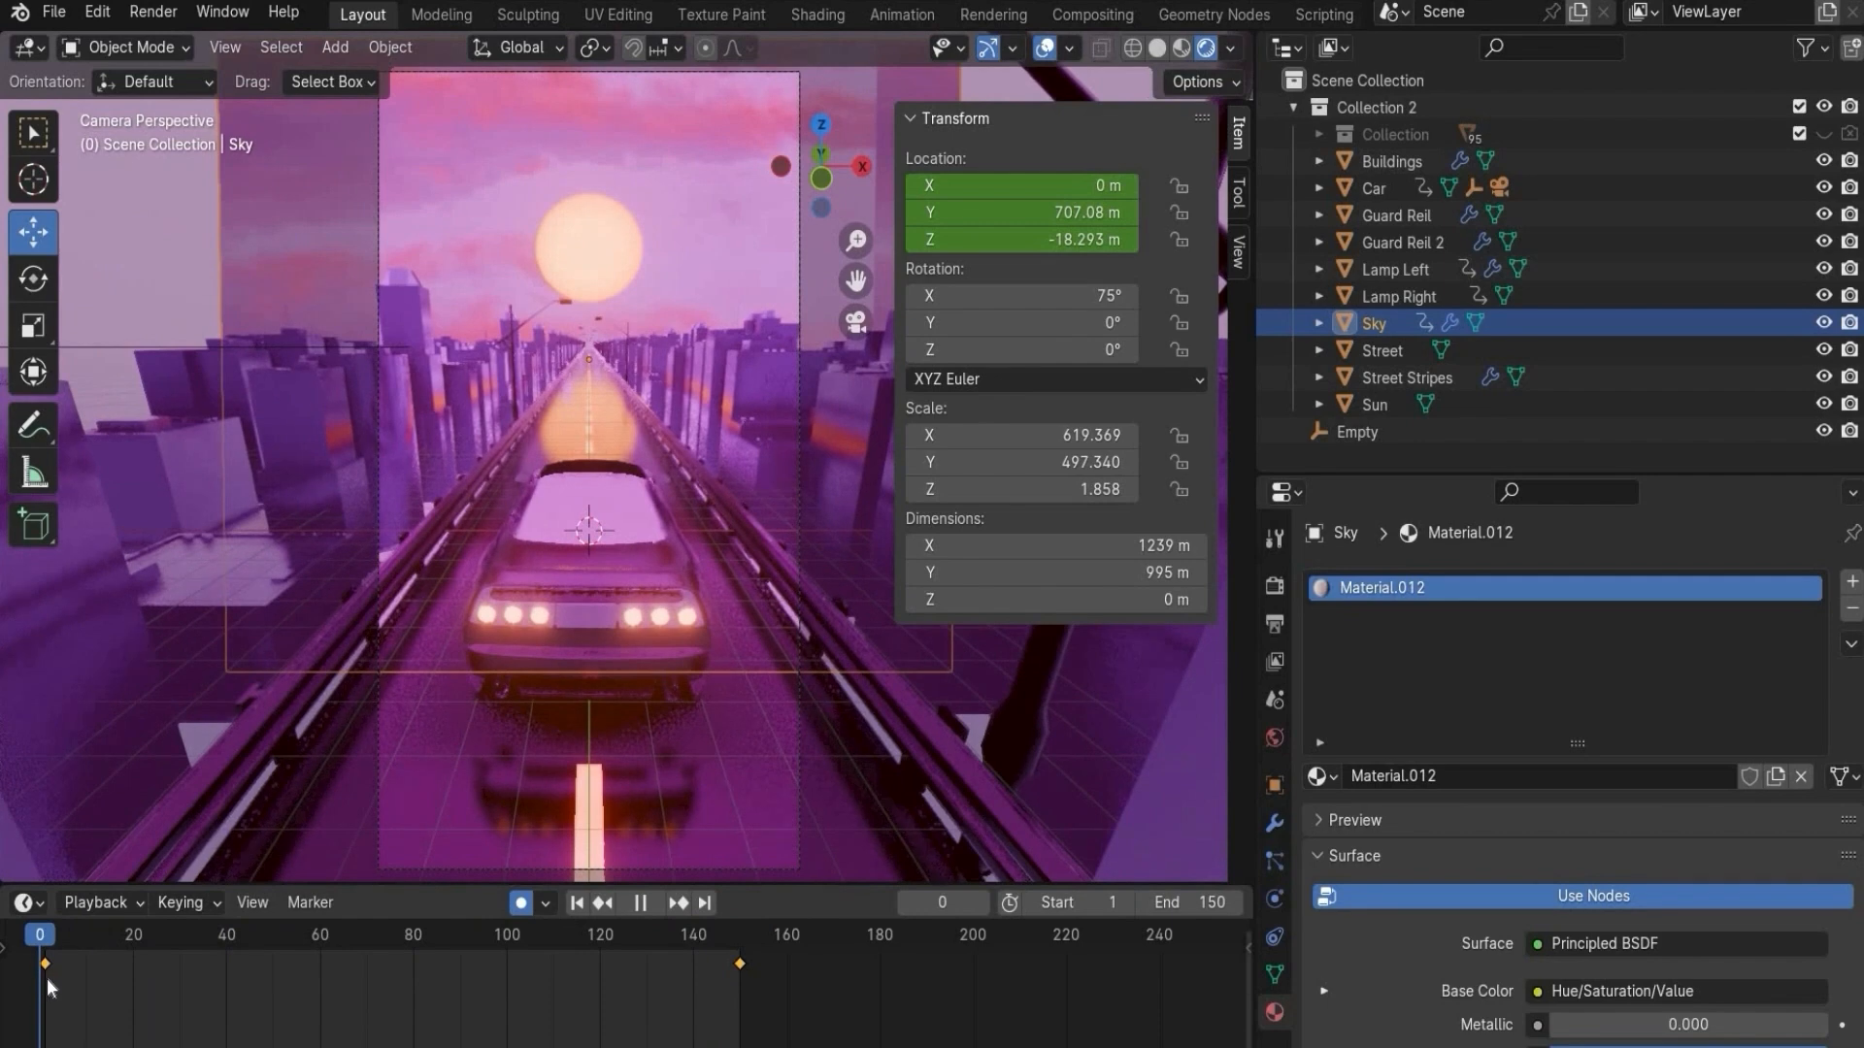
- Insert location keyframes for the Sun at frame 1
{"action": "left_click", "coordinate": [1371, 405]}
{"action": "key", "text": "Escape"}
{"action": "right_click", "coordinate": [1058, 215]}
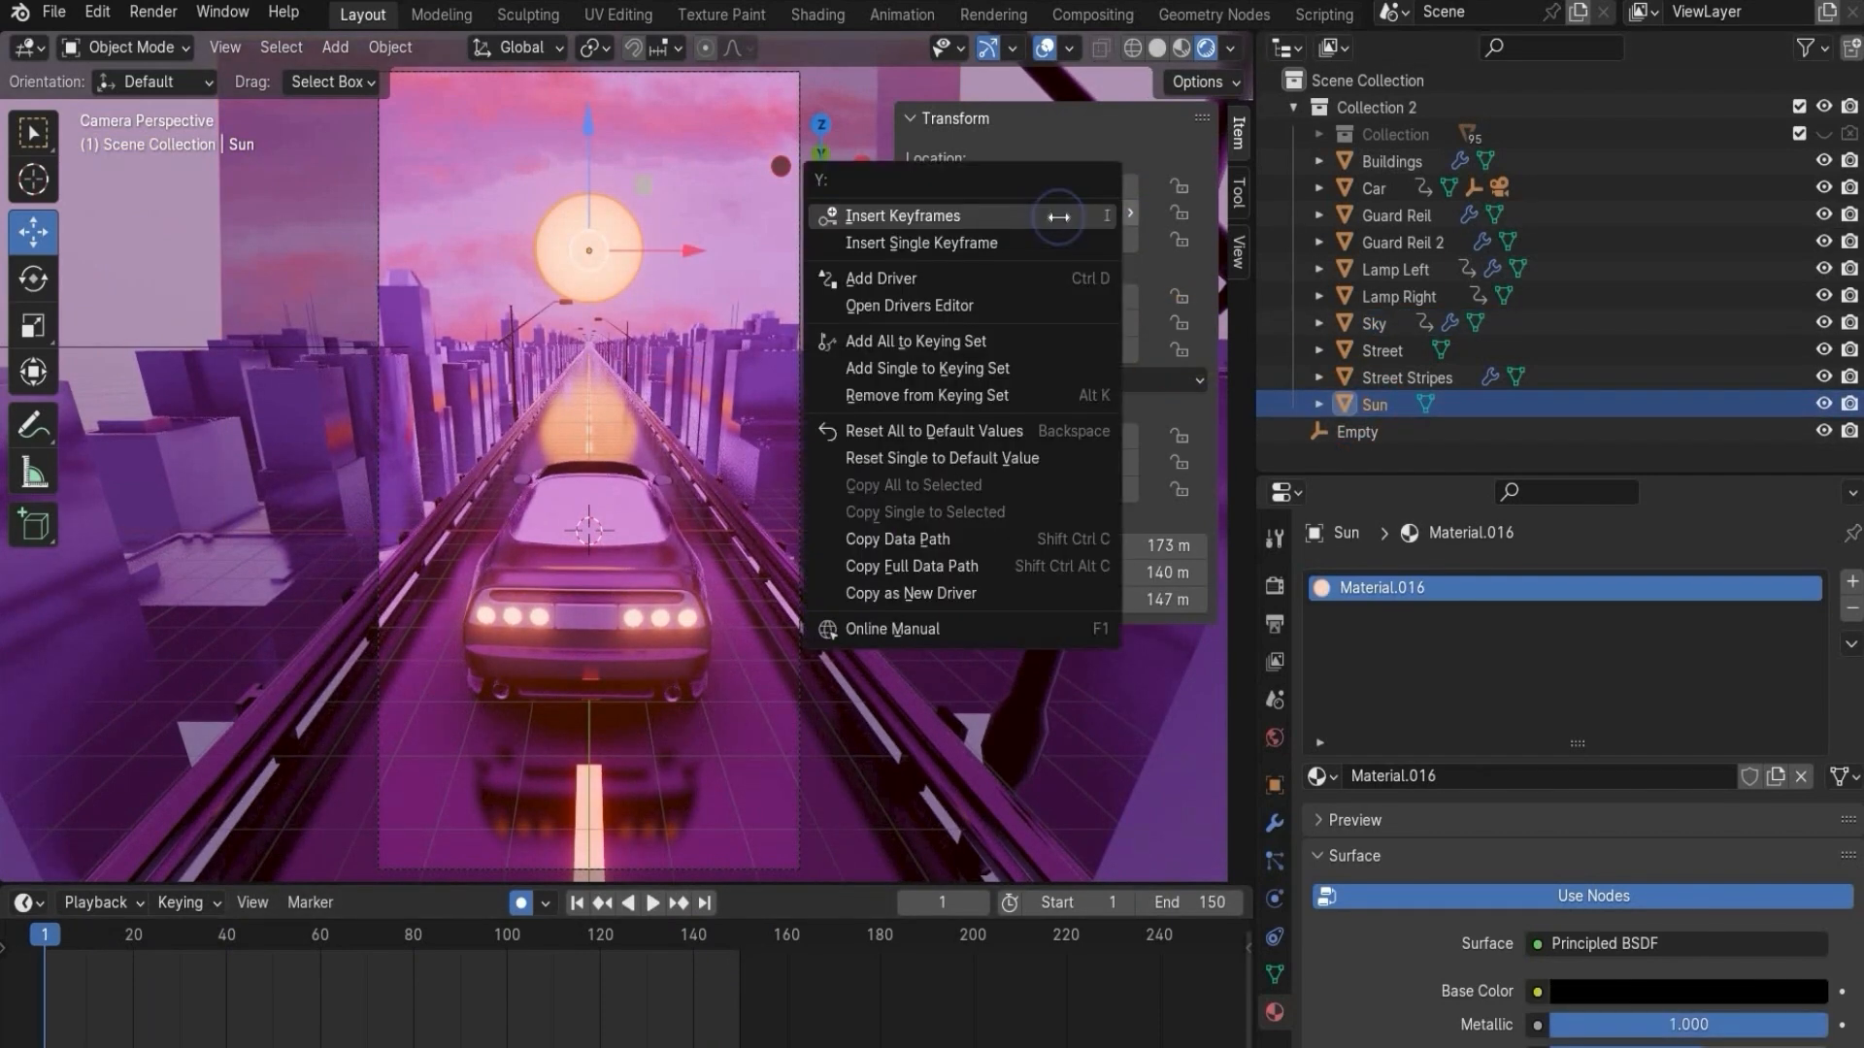
{"action": "left_click", "coordinate": [1058, 215]}
- At frame 150, add 65 m to the Sun's Y location, bringing it to 786.96 m, and insert location keyframes
{"action": "key", "text": "space"}
{"action": "left_click", "coordinate": [677, 938]}
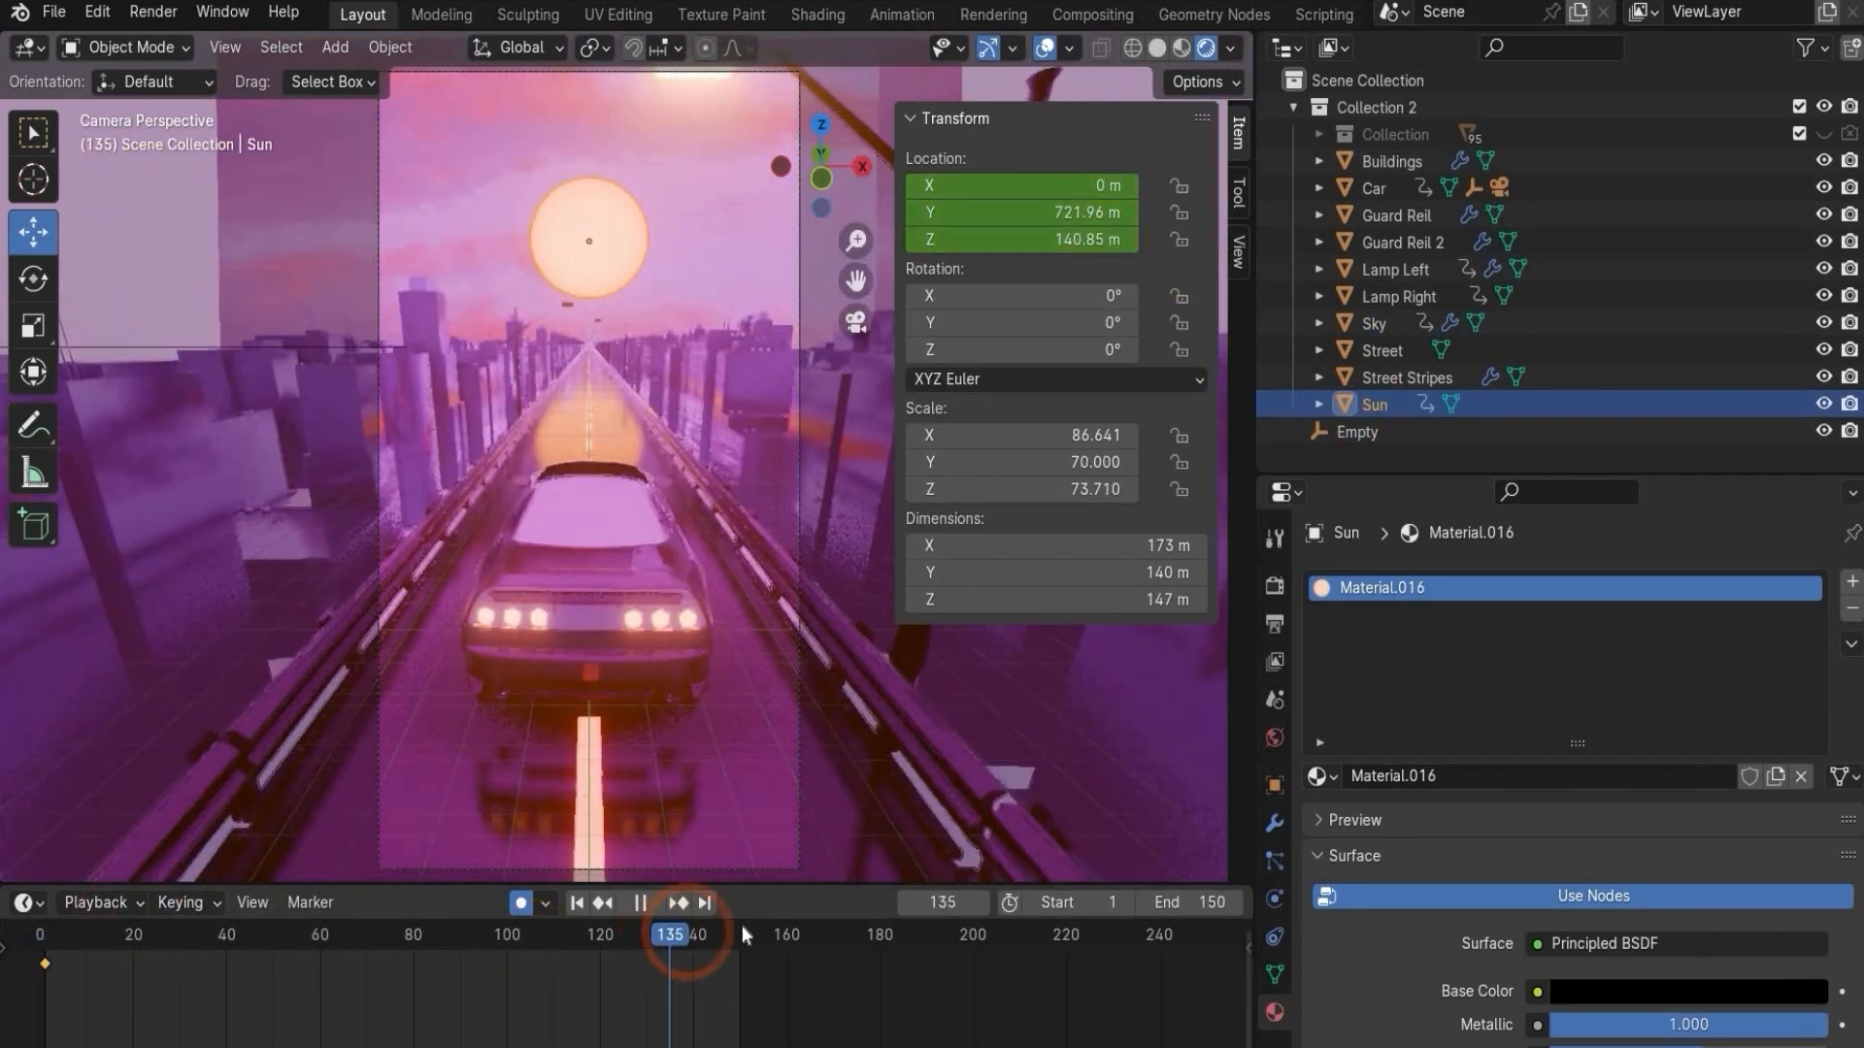
{"action": "left_click", "coordinate": [1111, 212]}
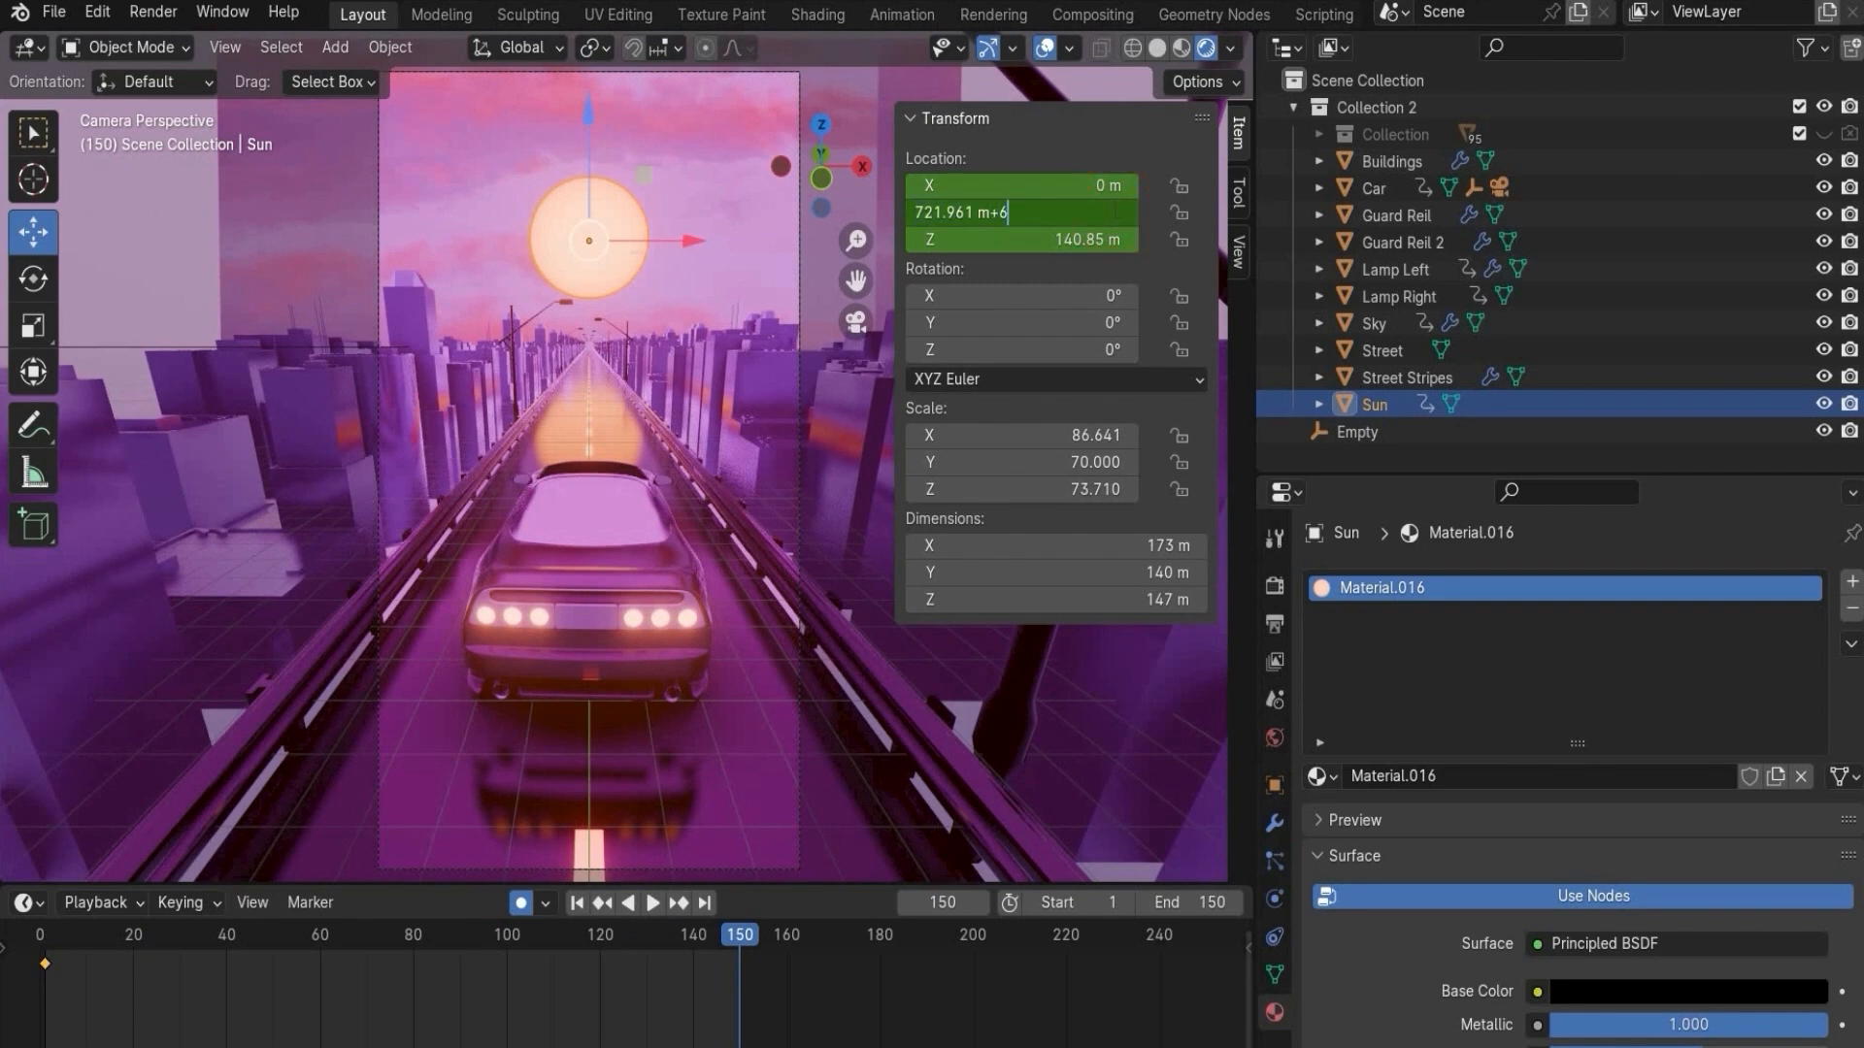
{"action": "type", "text": "+65"}
{"action": "key", "text": "Return"}
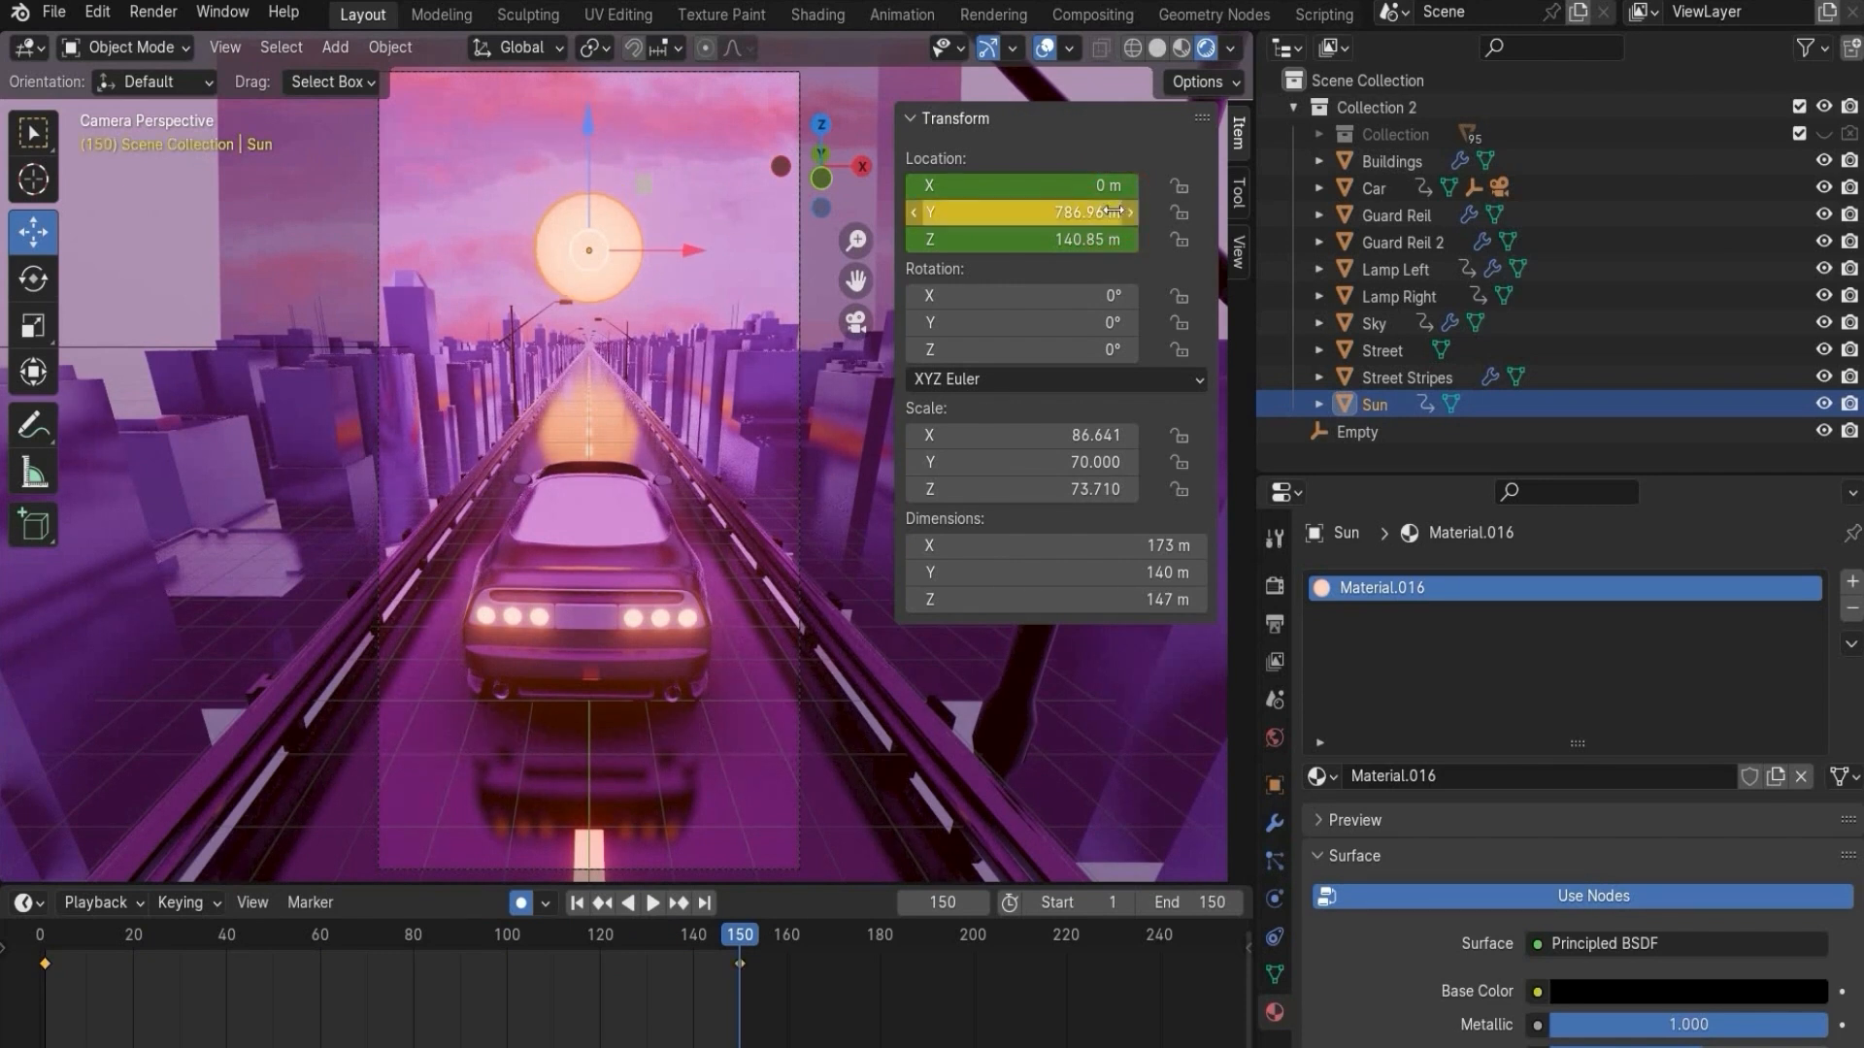
{"action": "right_click", "coordinate": [1114, 212]}
{"action": "left_click", "coordinate": [1115, 200]}
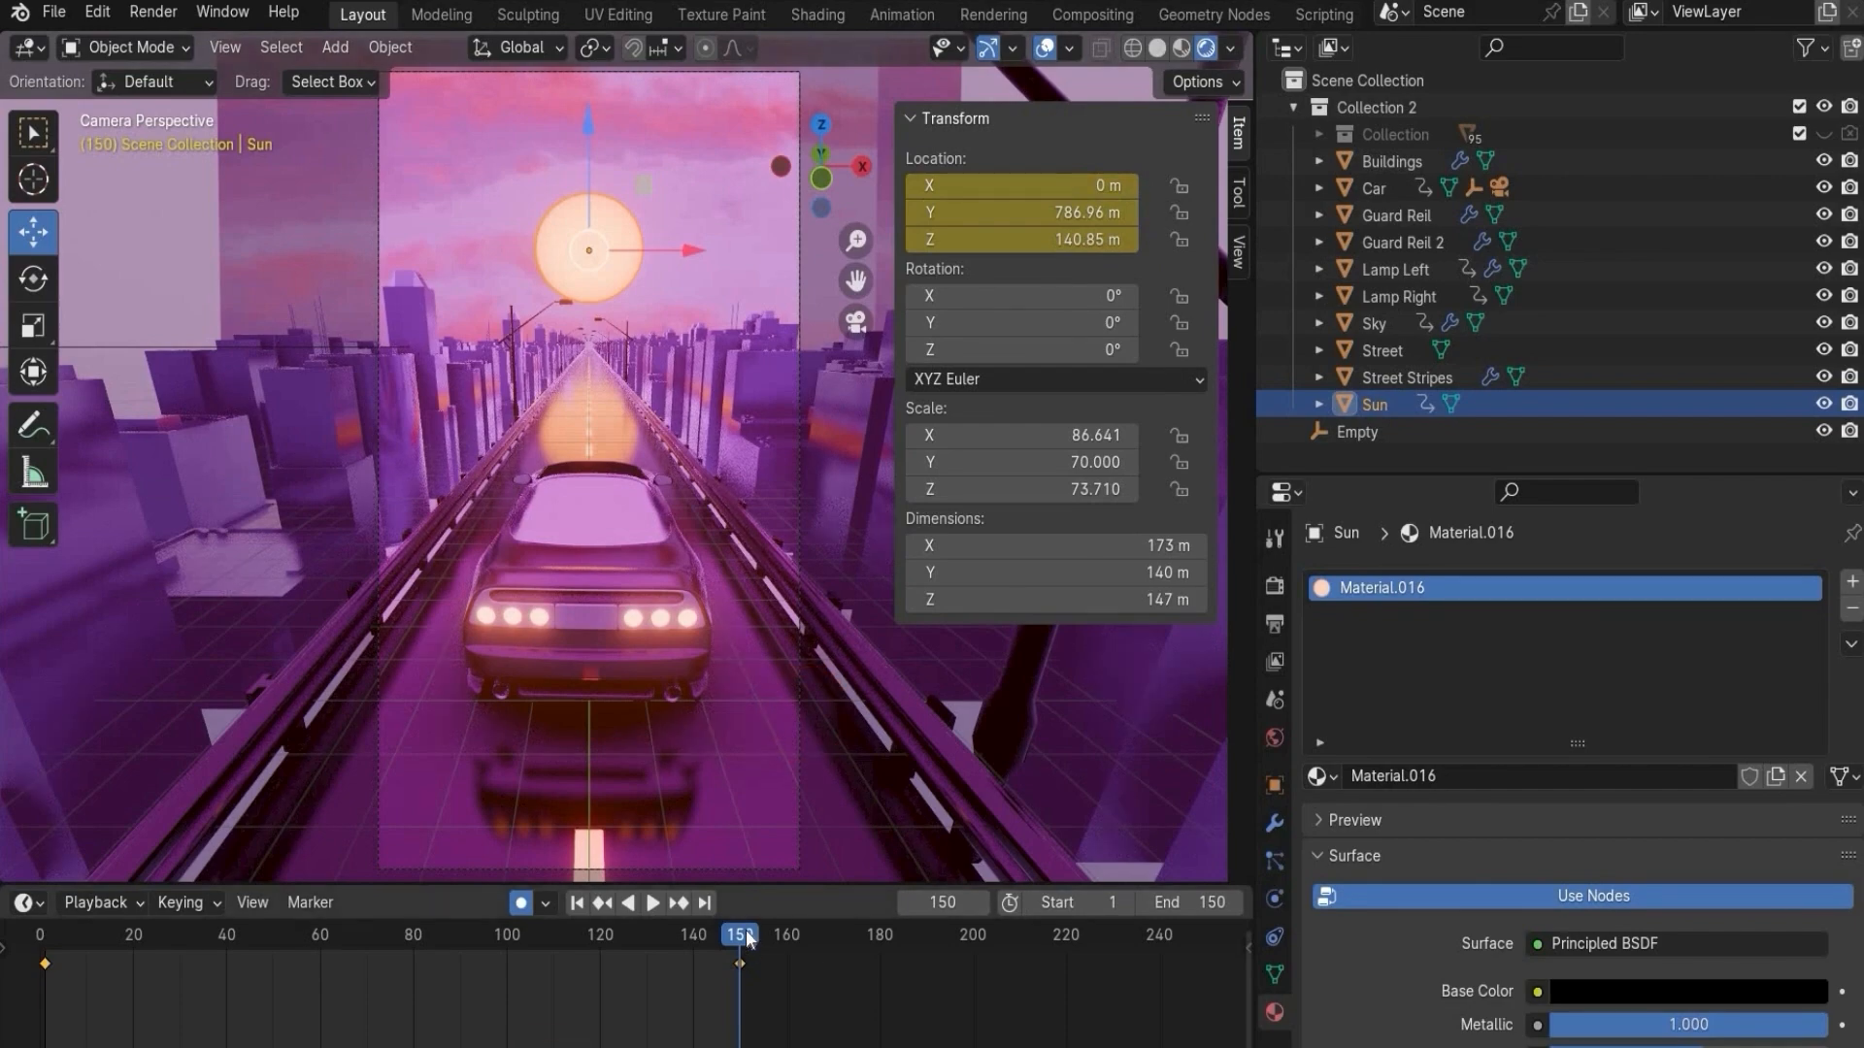
- Return to frame 1, close the reference video, and insert rotation keyframes for Camera.001 under the Car
{"action": "left_click_drag", "start_coordinate": [710, 941], "coordinate": [165, 970]}
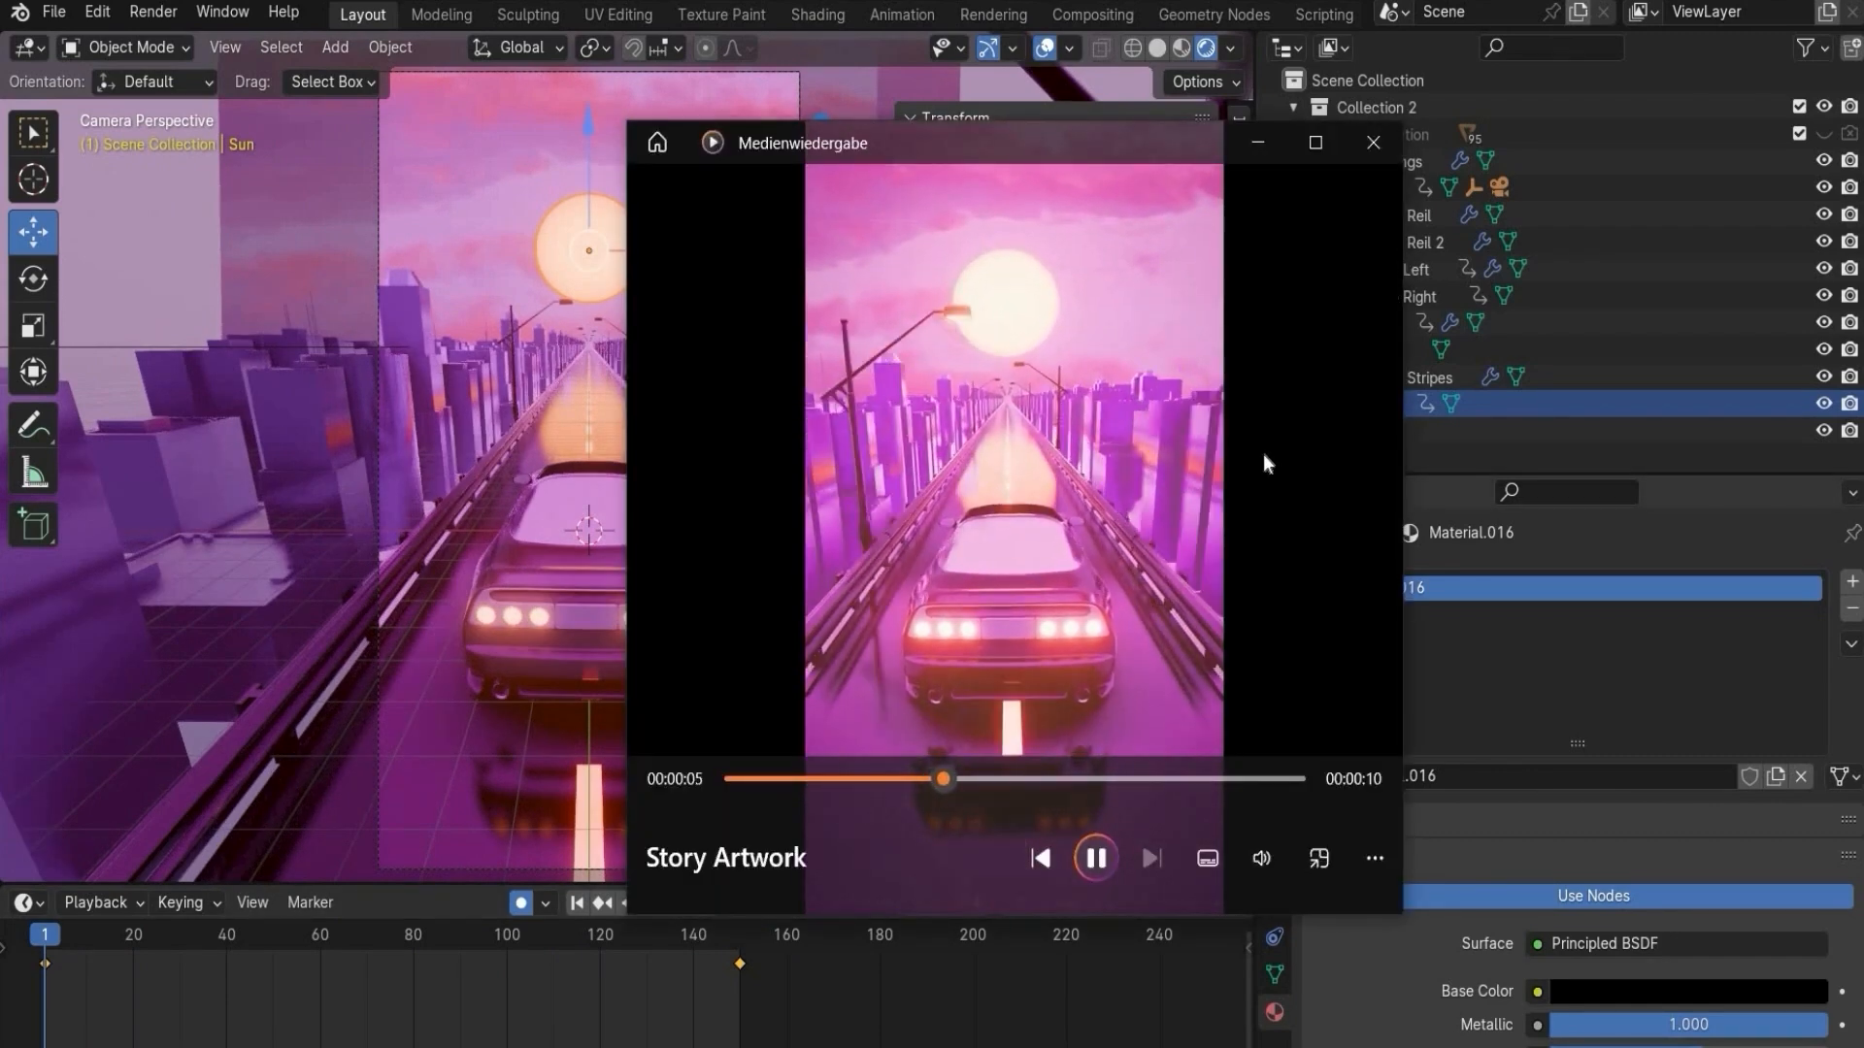
{"action": "left_click", "coordinate": [1372, 143]}
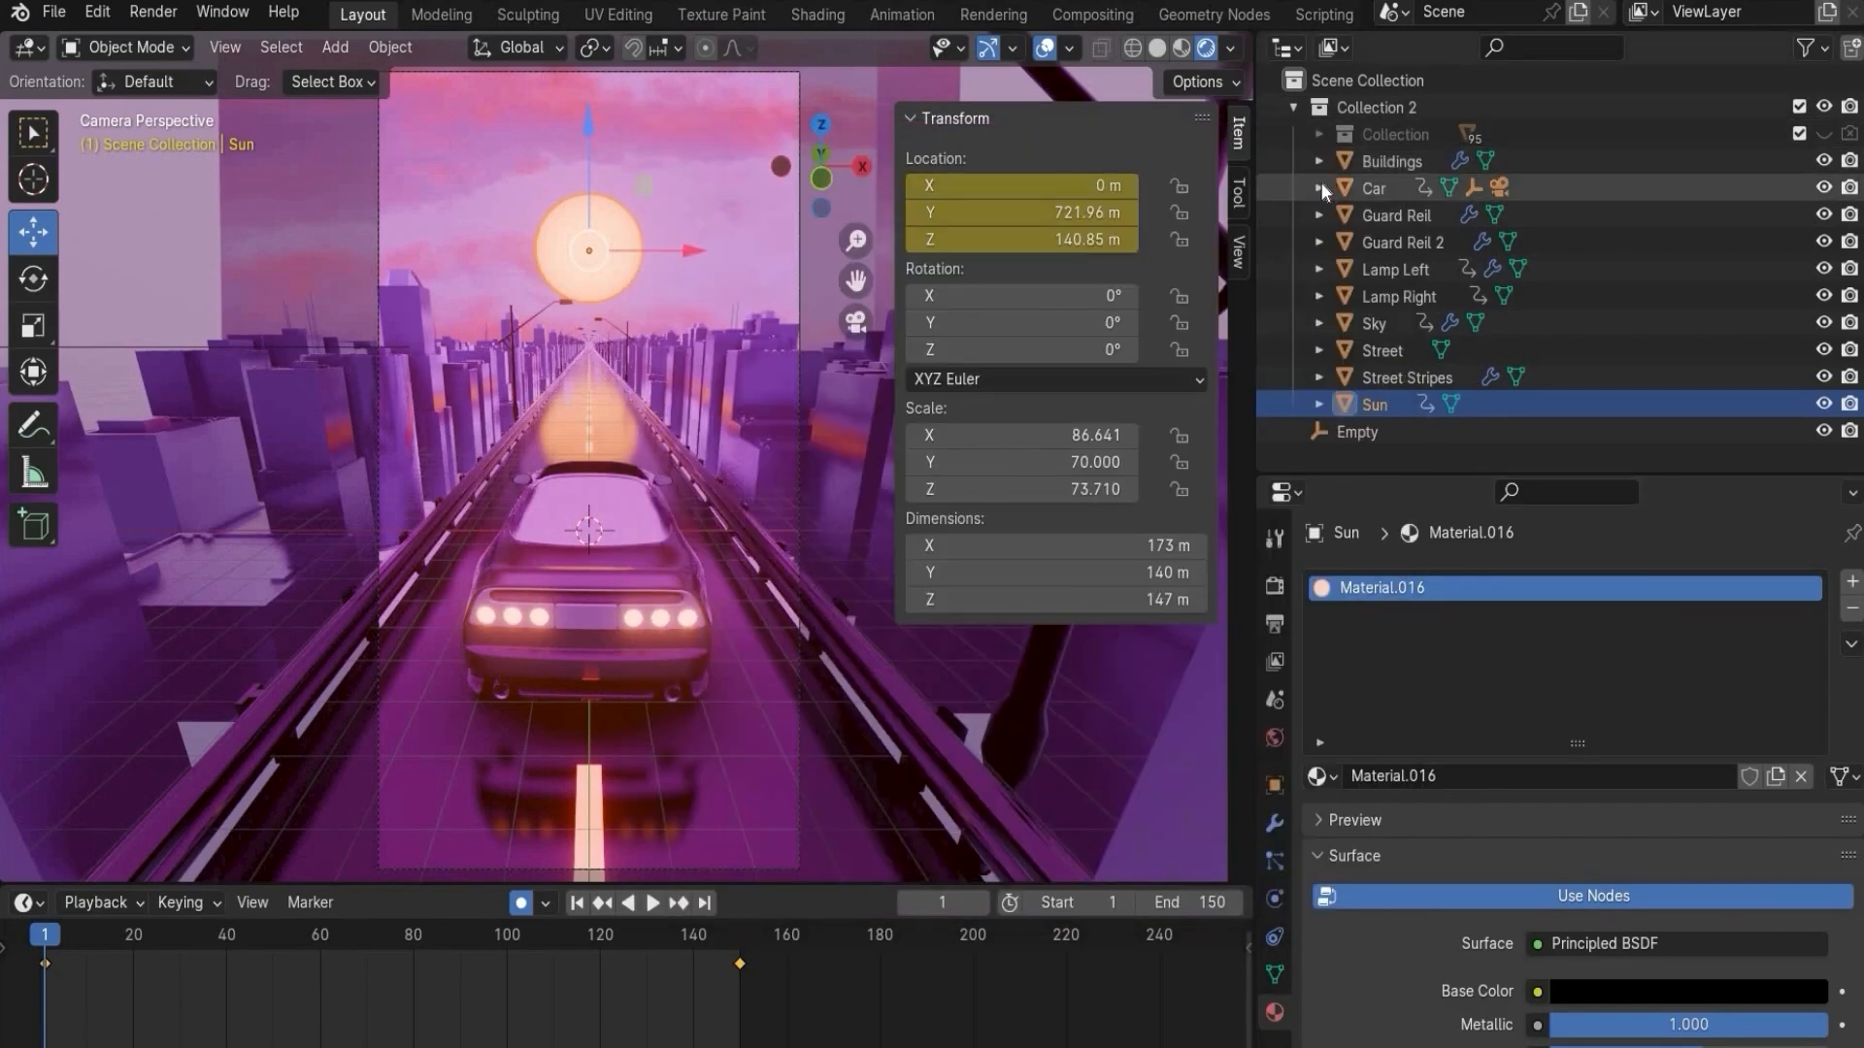
{"action": "left_click", "coordinate": [1318, 188]}
{"action": "left_click", "coordinate": [1399, 268]}
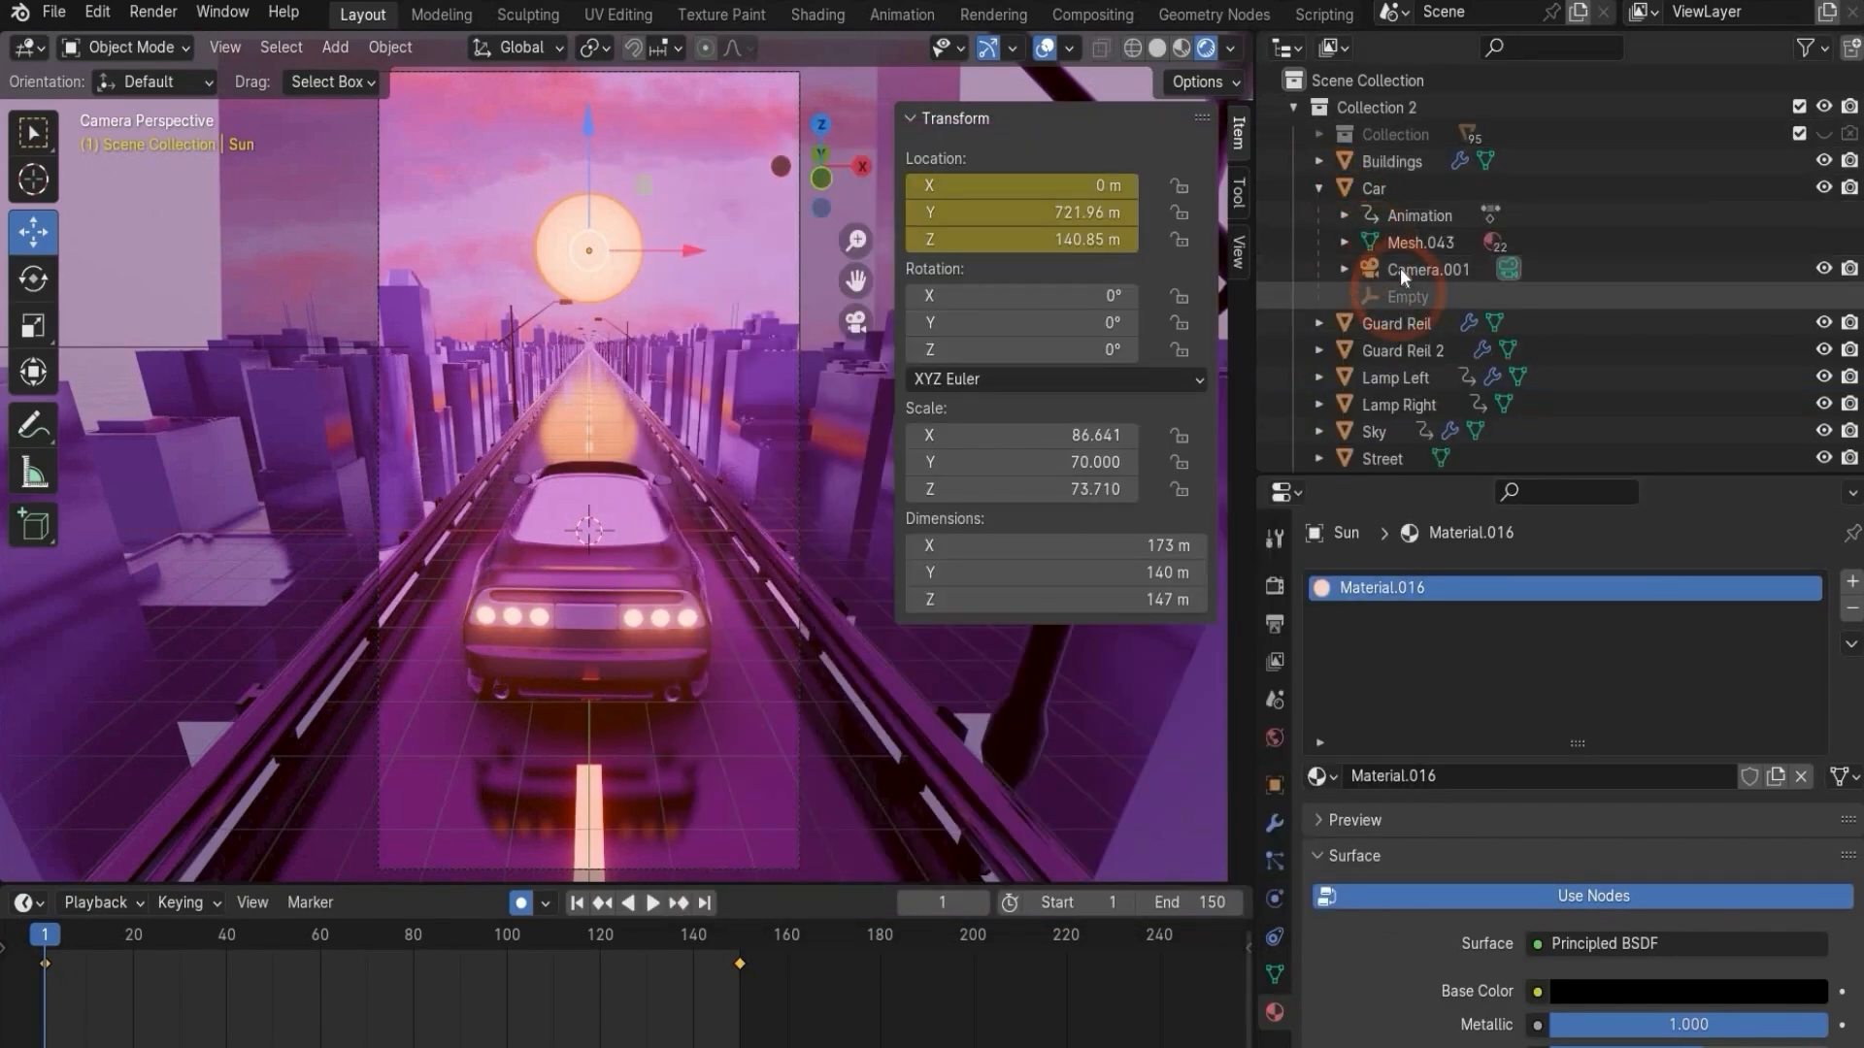
{"action": "left_click", "coordinate": [1365, 190]}
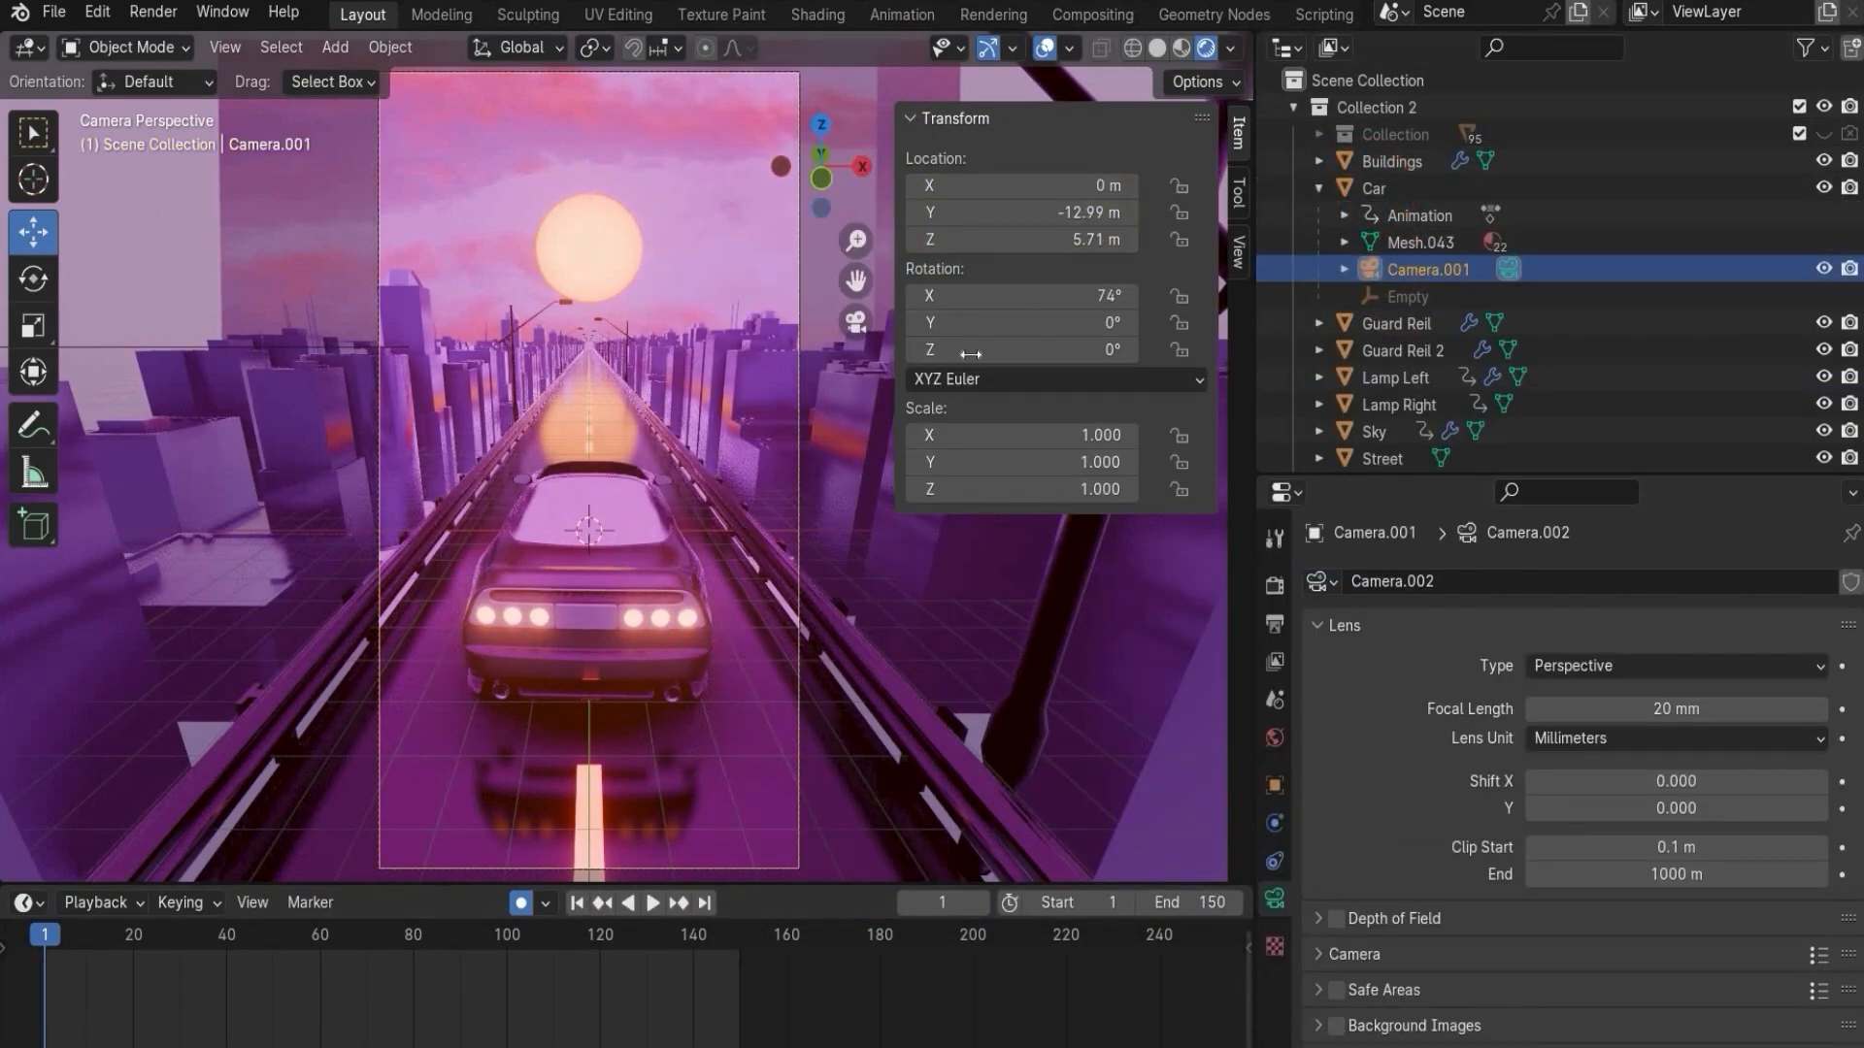
{"action": "right_click", "coordinate": [1022, 289]}
{"action": "left_click", "coordinate": [1019, 282]}
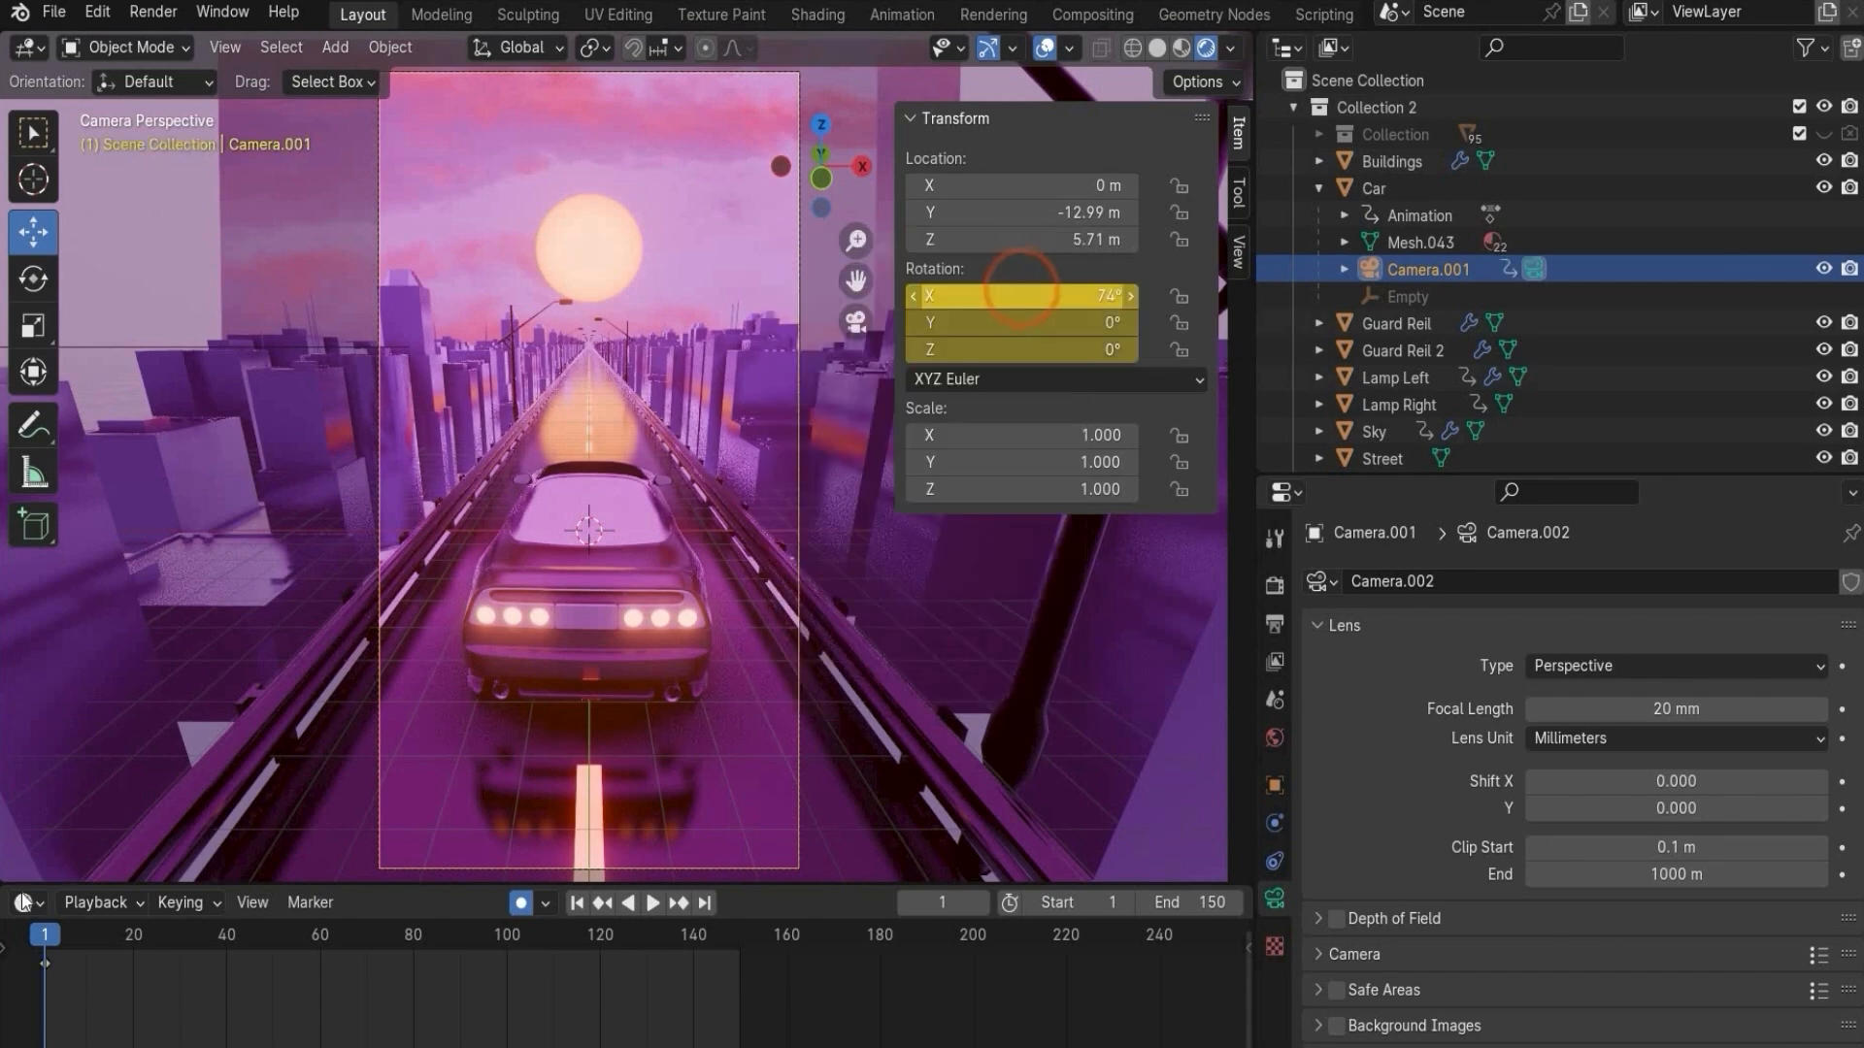
- At frame 20, set the camera's Y rotation to 1°
{"action": "left_click_drag", "start_coordinate": [133, 930], "coordinate": [133, 930]}
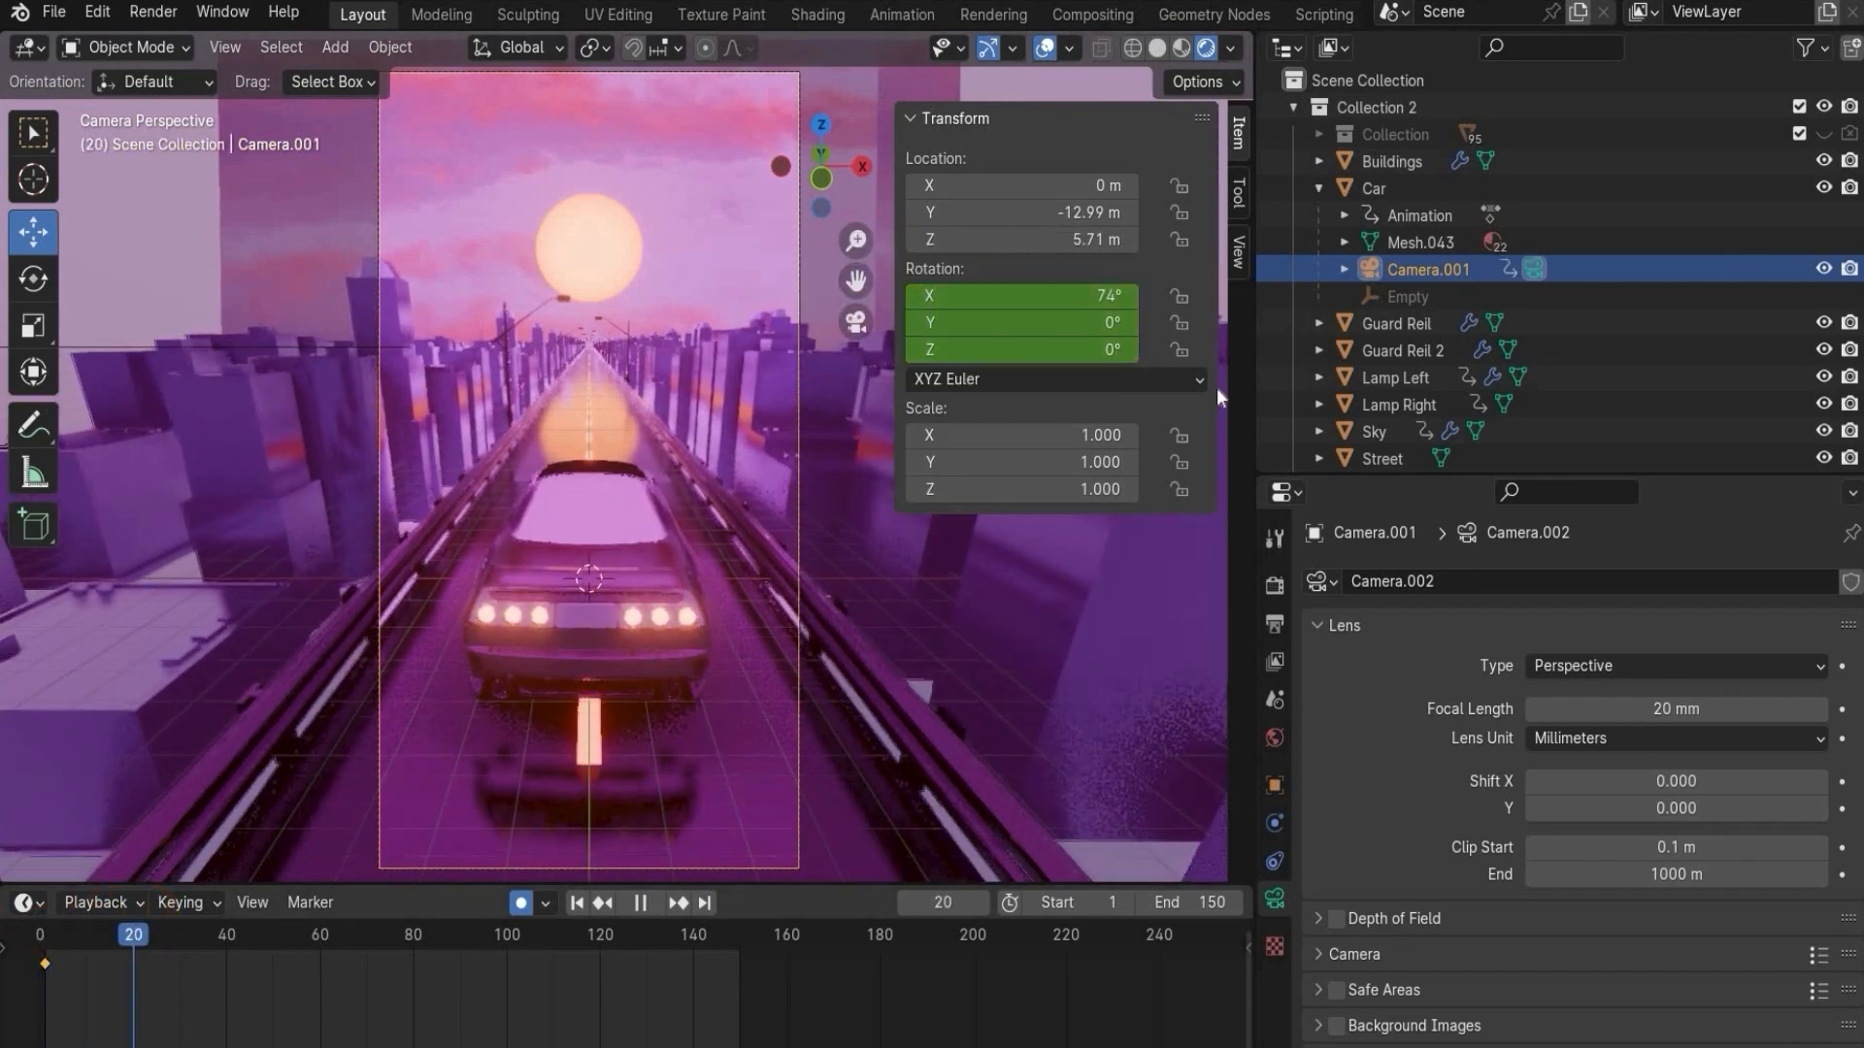
{"action": "left_click", "coordinate": [1106, 322]}
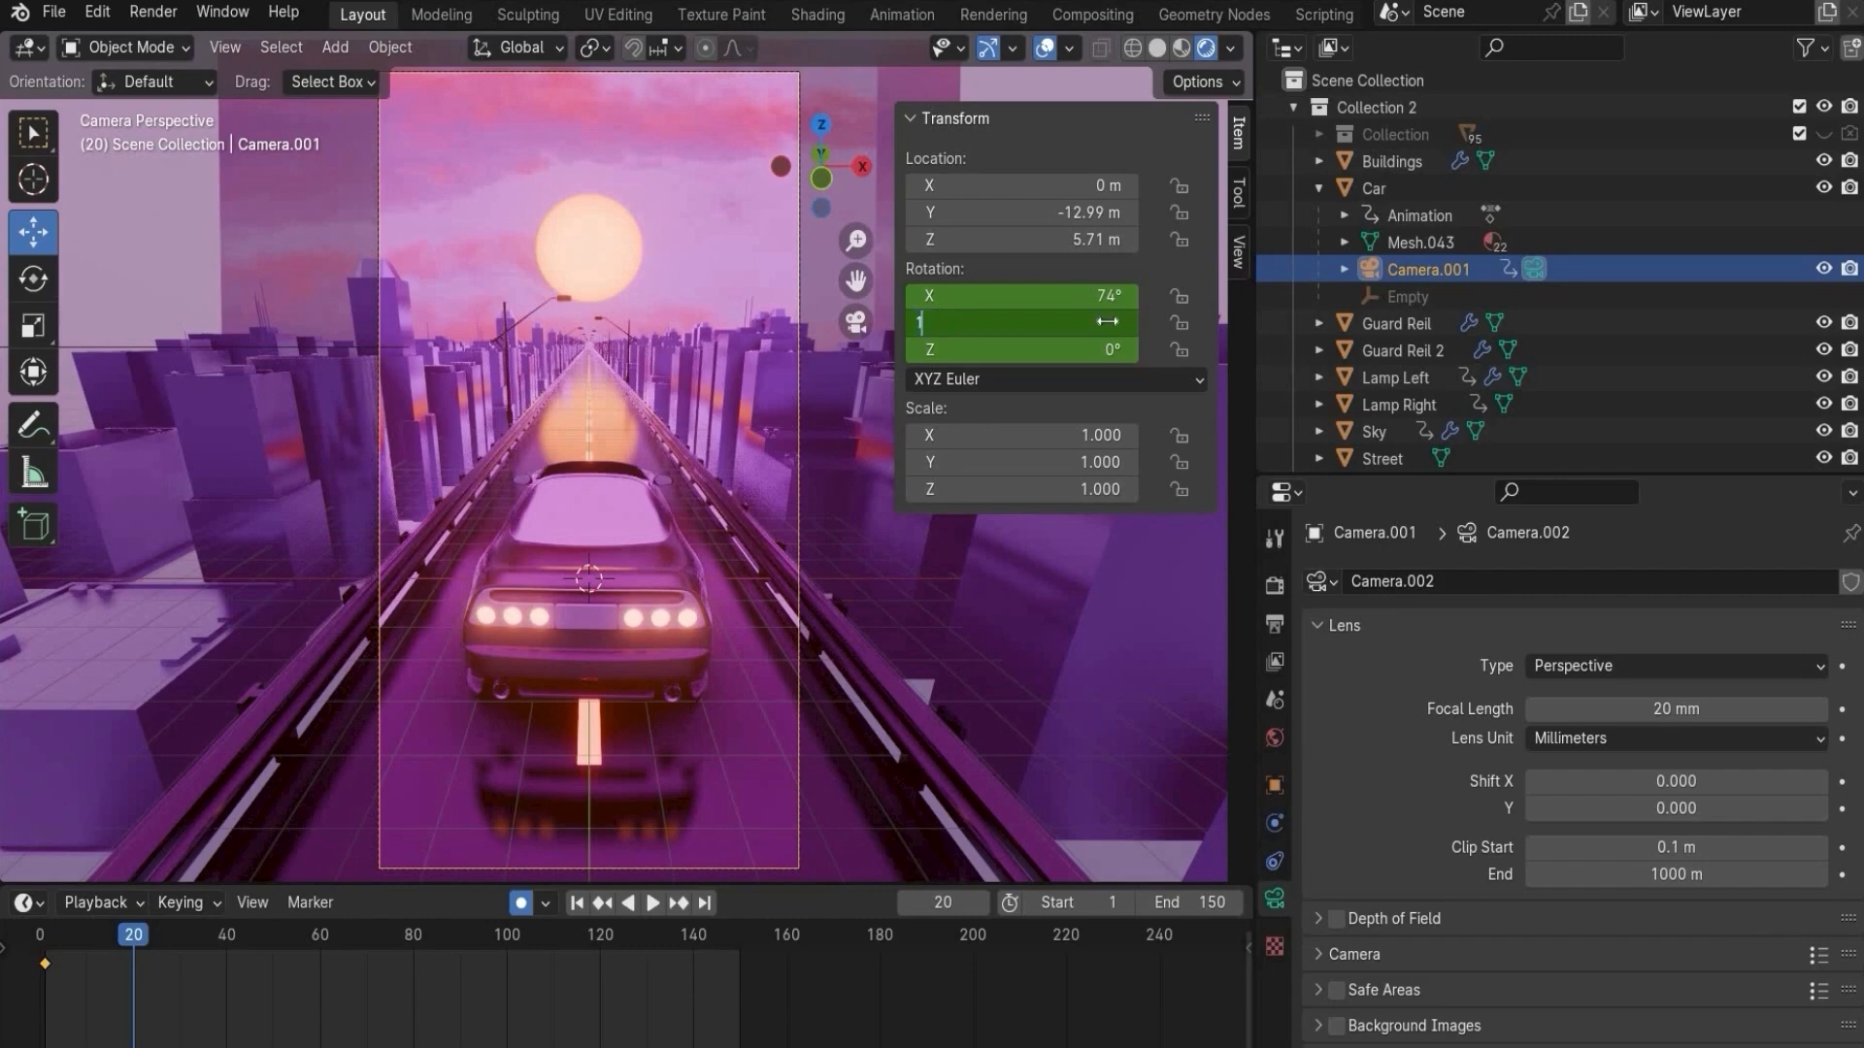
{"action": "type", "text": "1"}
{"action": "key", "text": "Return"}
- At frame 39, set the camera's Z rotation to -1°
{"action": "left_click_drag", "start_coordinate": [147, 922], "coordinate": [222, 933]}
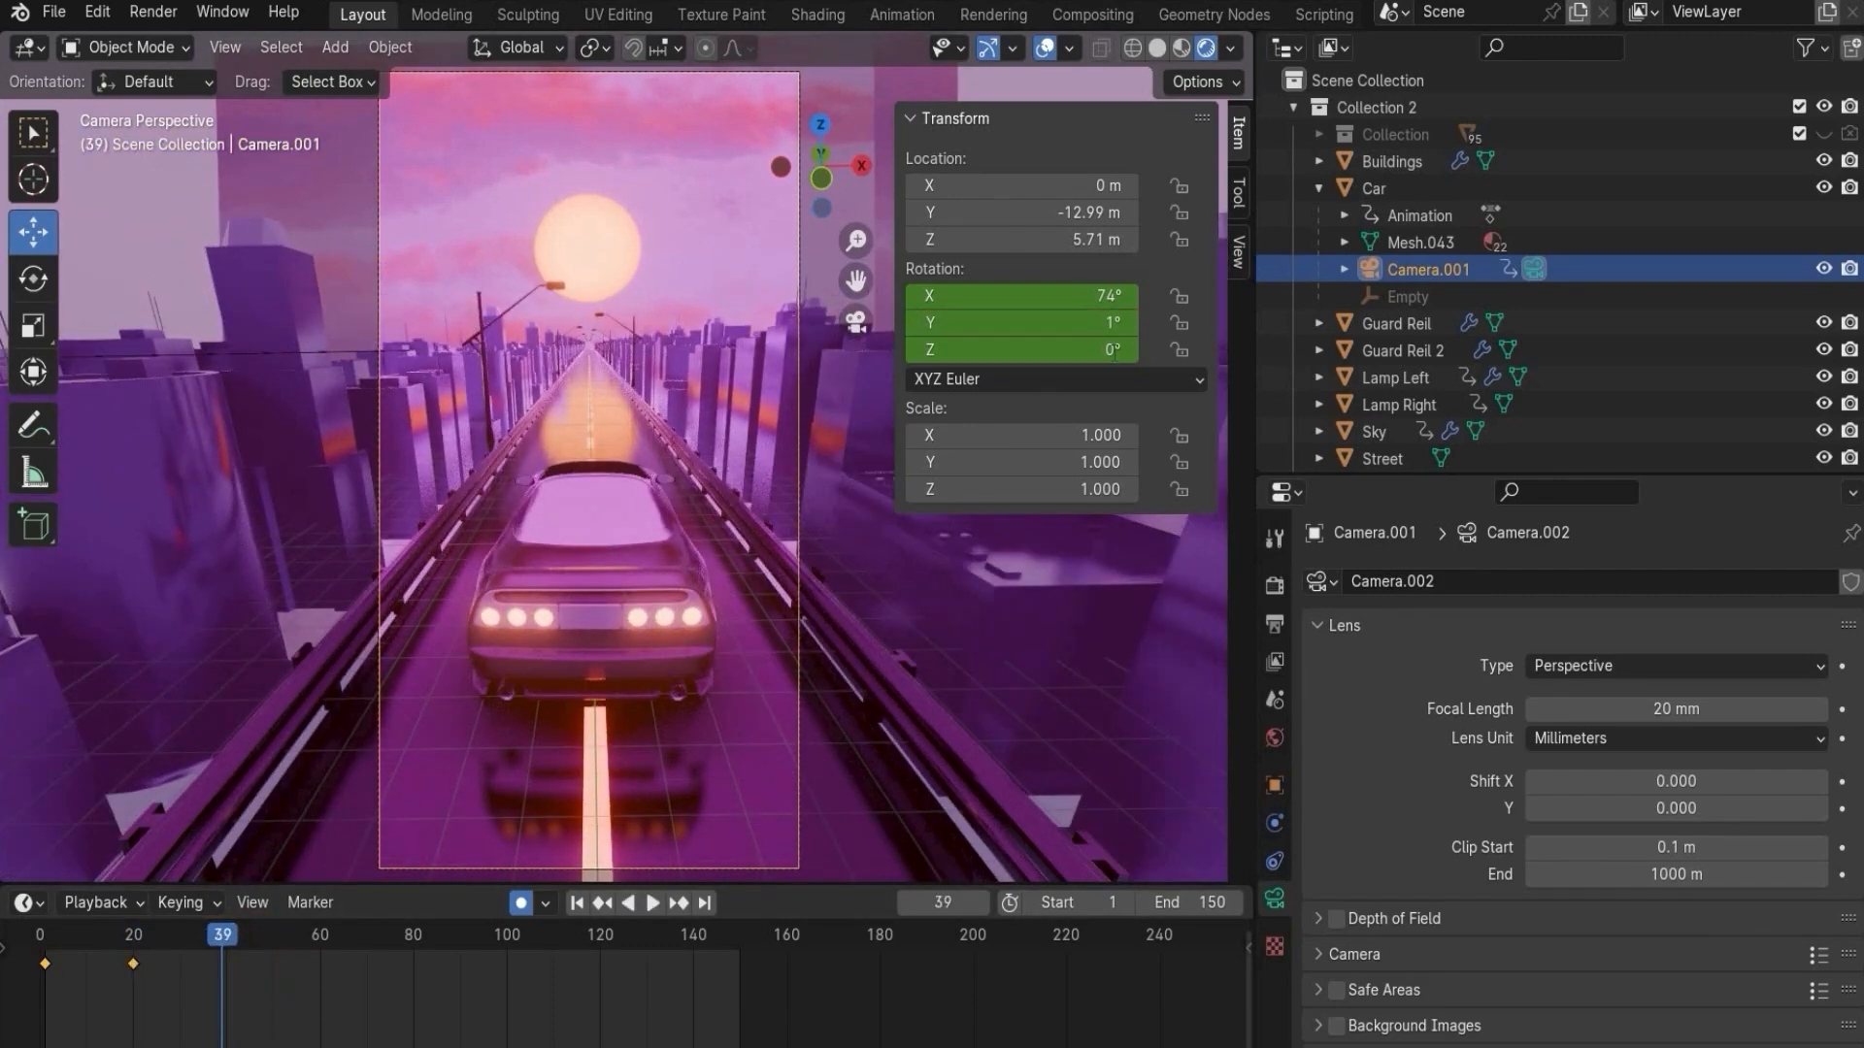
{"action": "left_click", "coordinate": [1113, 349]}
{"action": "type", "text": "-1"}
{"action": "key", "text": "Return"}
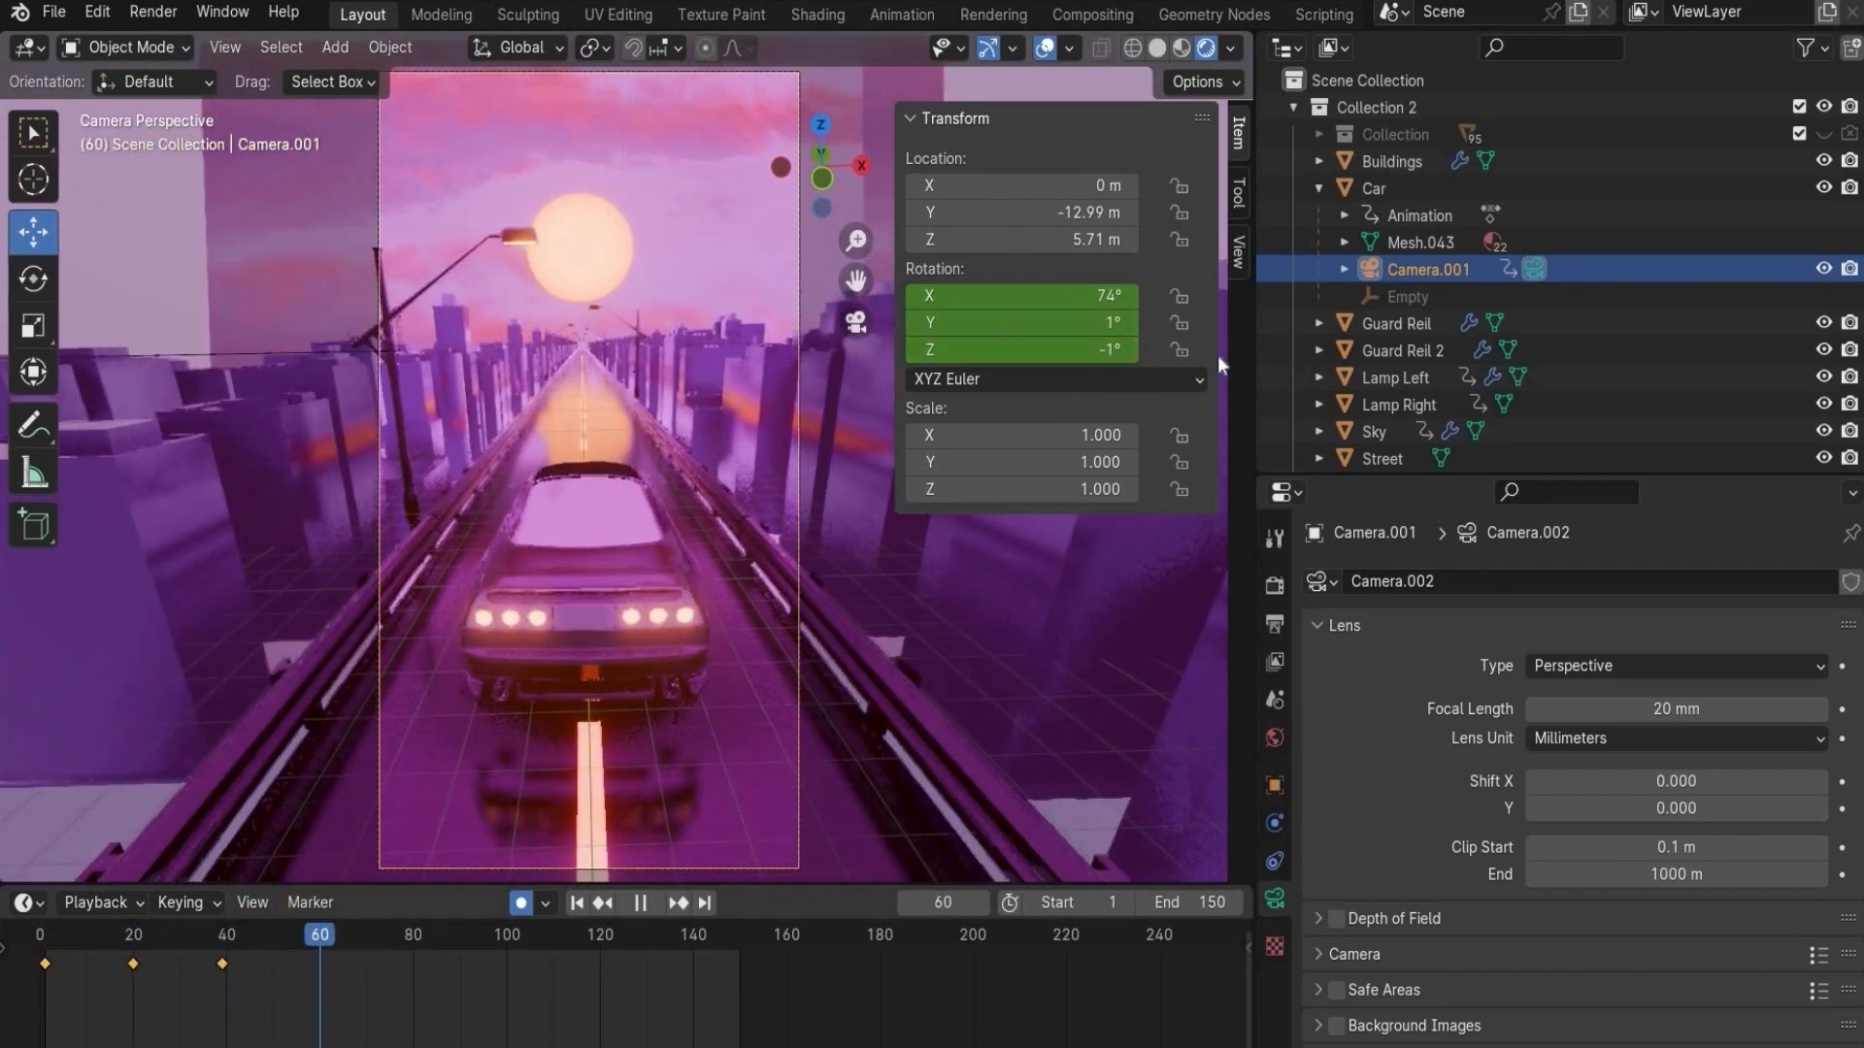
- Set the camera's X rotation to 75° at frame 60, and preview the camera's motion before returning to frame 1
{"action": "left_click", "coordinate": [1097, 294]}
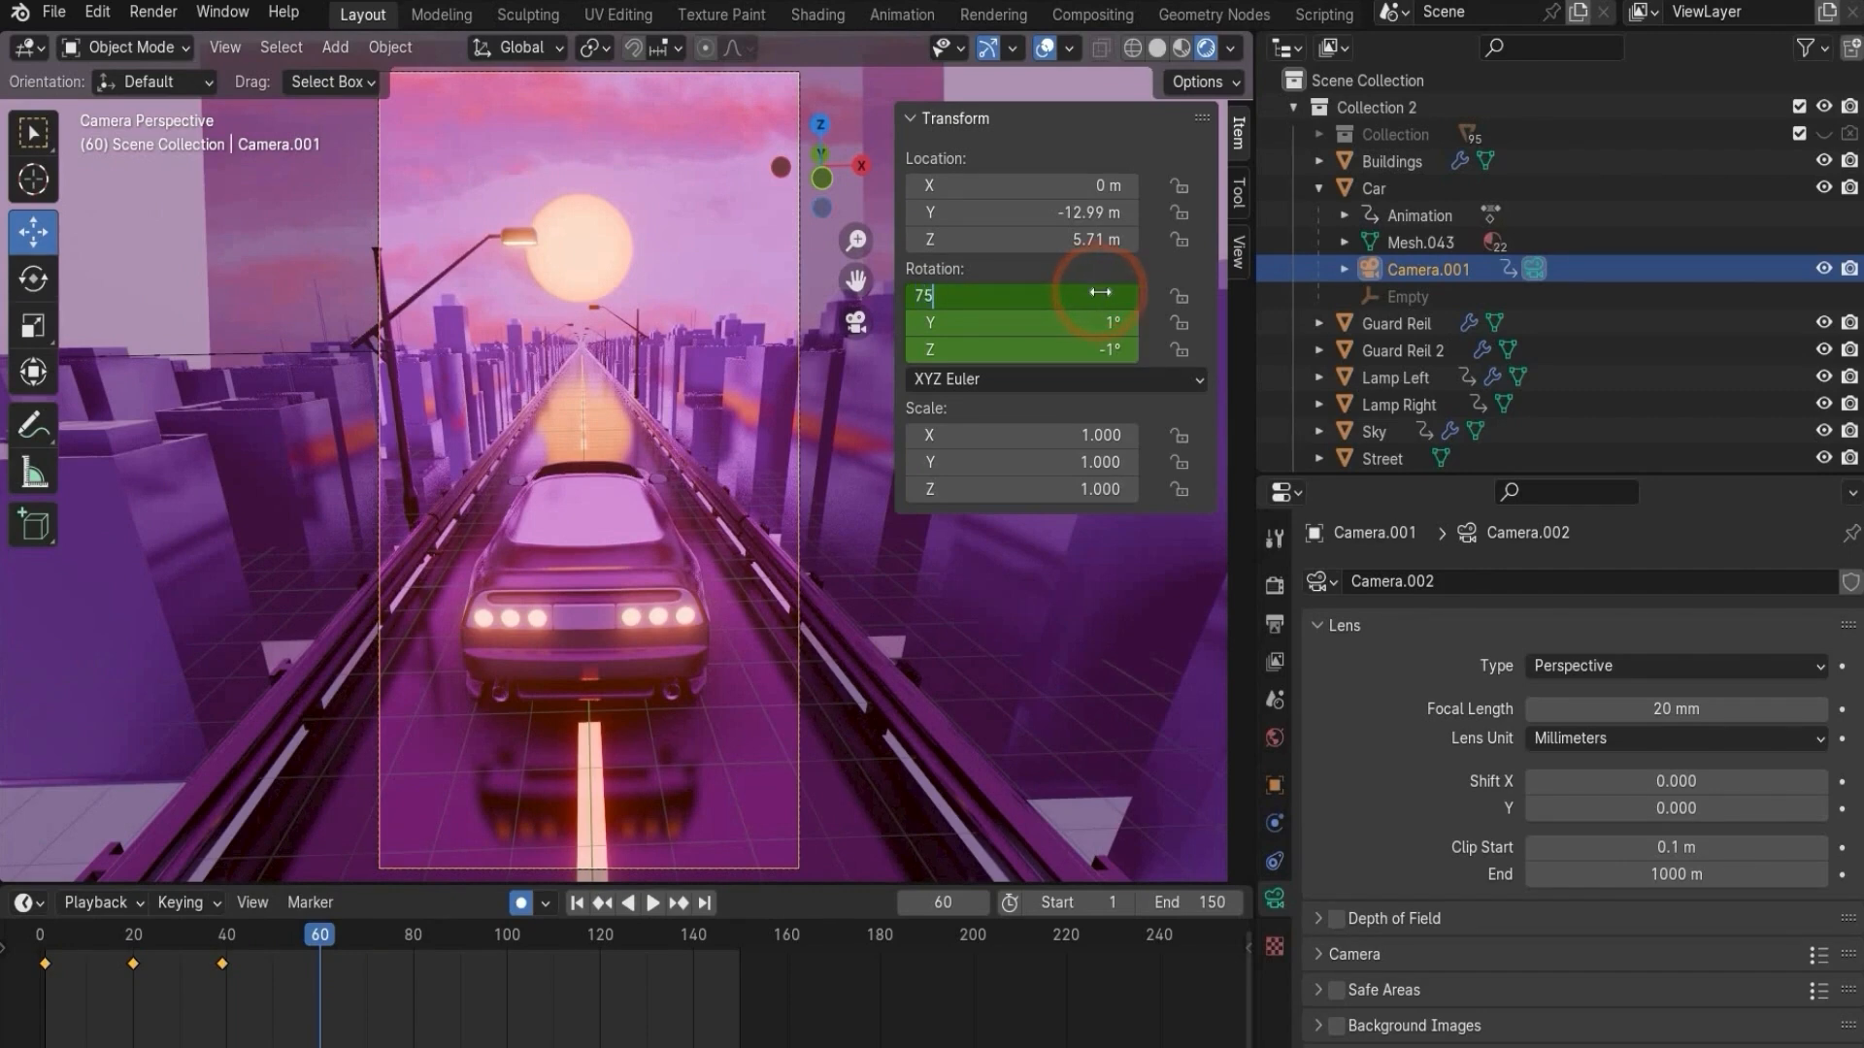
{"action": "key", "text": "Return"}
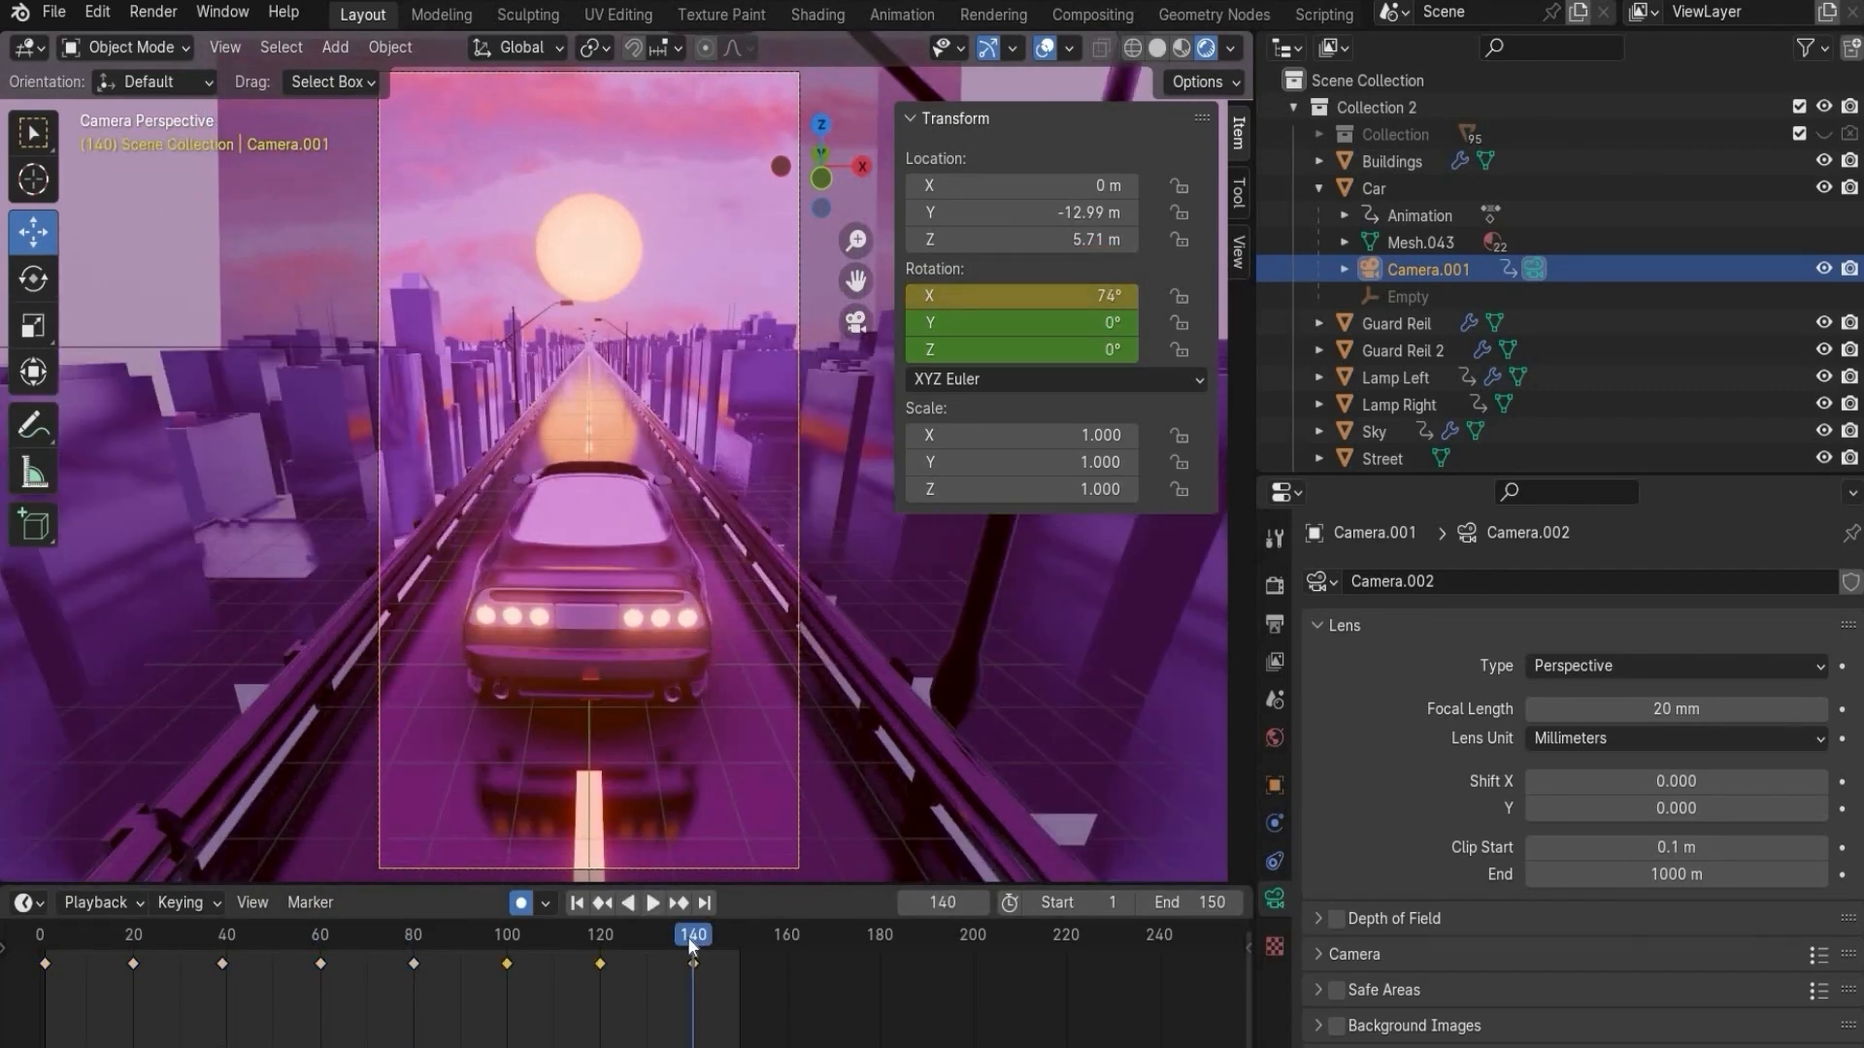
{"action": "key", "text": "space"}
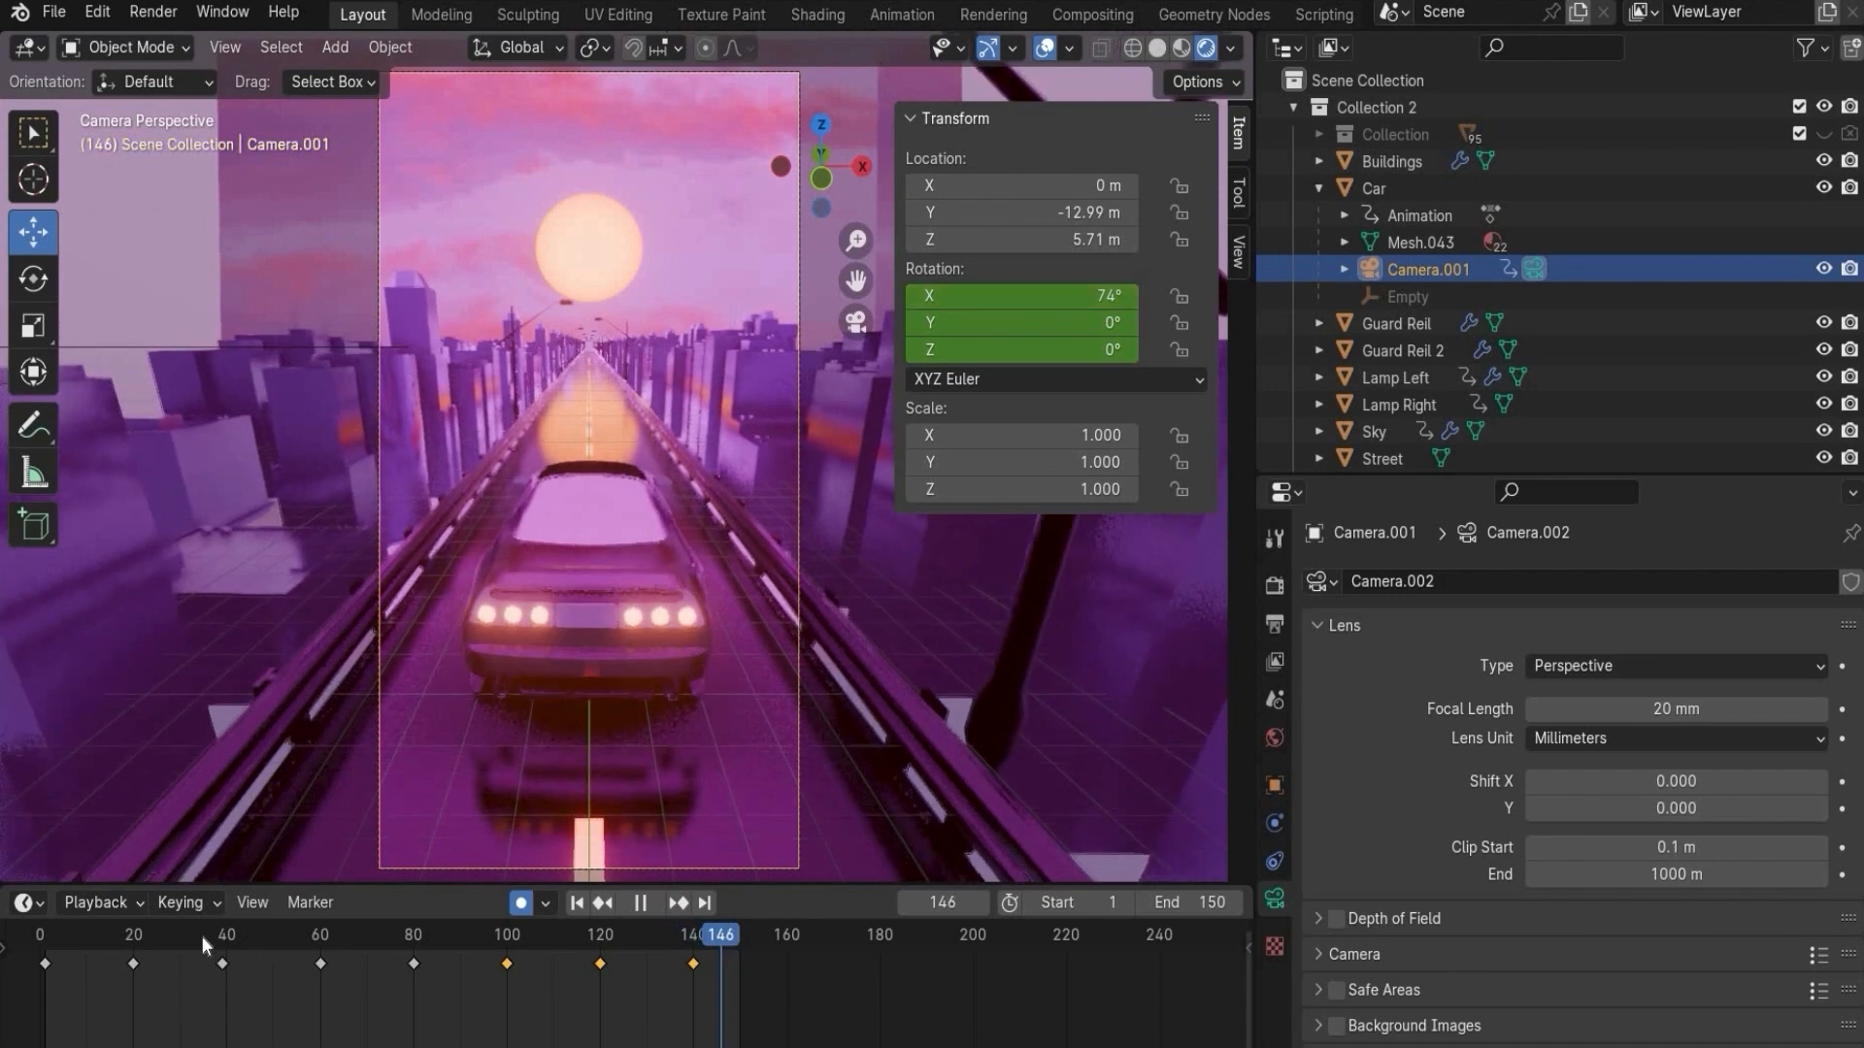
{"action": "mouse_move", "coordinate": [43, 940]}
{"action": "left_mouse_down"}
{"action": "mouse_move", "coordinate": [734, 970]}
{"action": "mouse_move", "coordinate": [4, 1006]}
{"action": "mouse_move", "coordinate": [548, 960]}
{"action": "mouse_move", "coordinate": [45, 959]}
{"action": "left_mouse_up"}
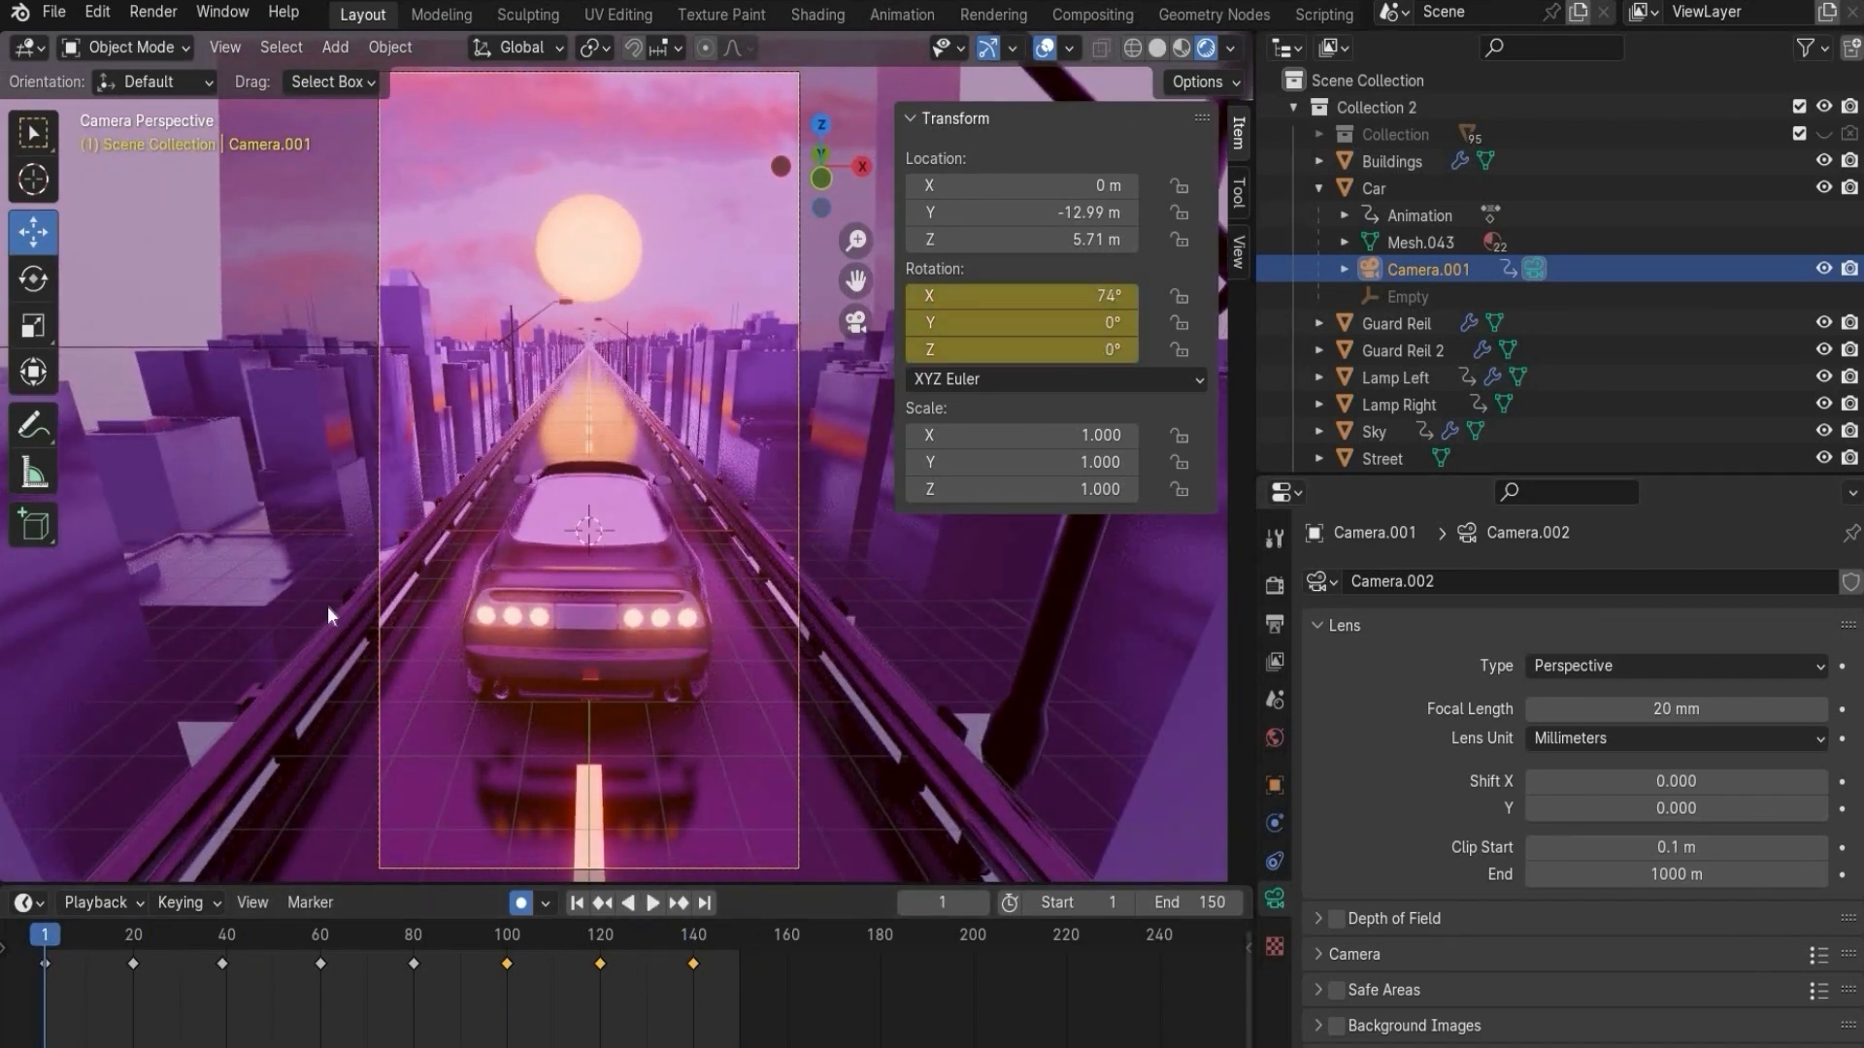
- Switch the timeline area to the Graph Editor and enlarge it to show the camera's rotation curves
{"action": "left_click", "coordinate": [27, 902]}
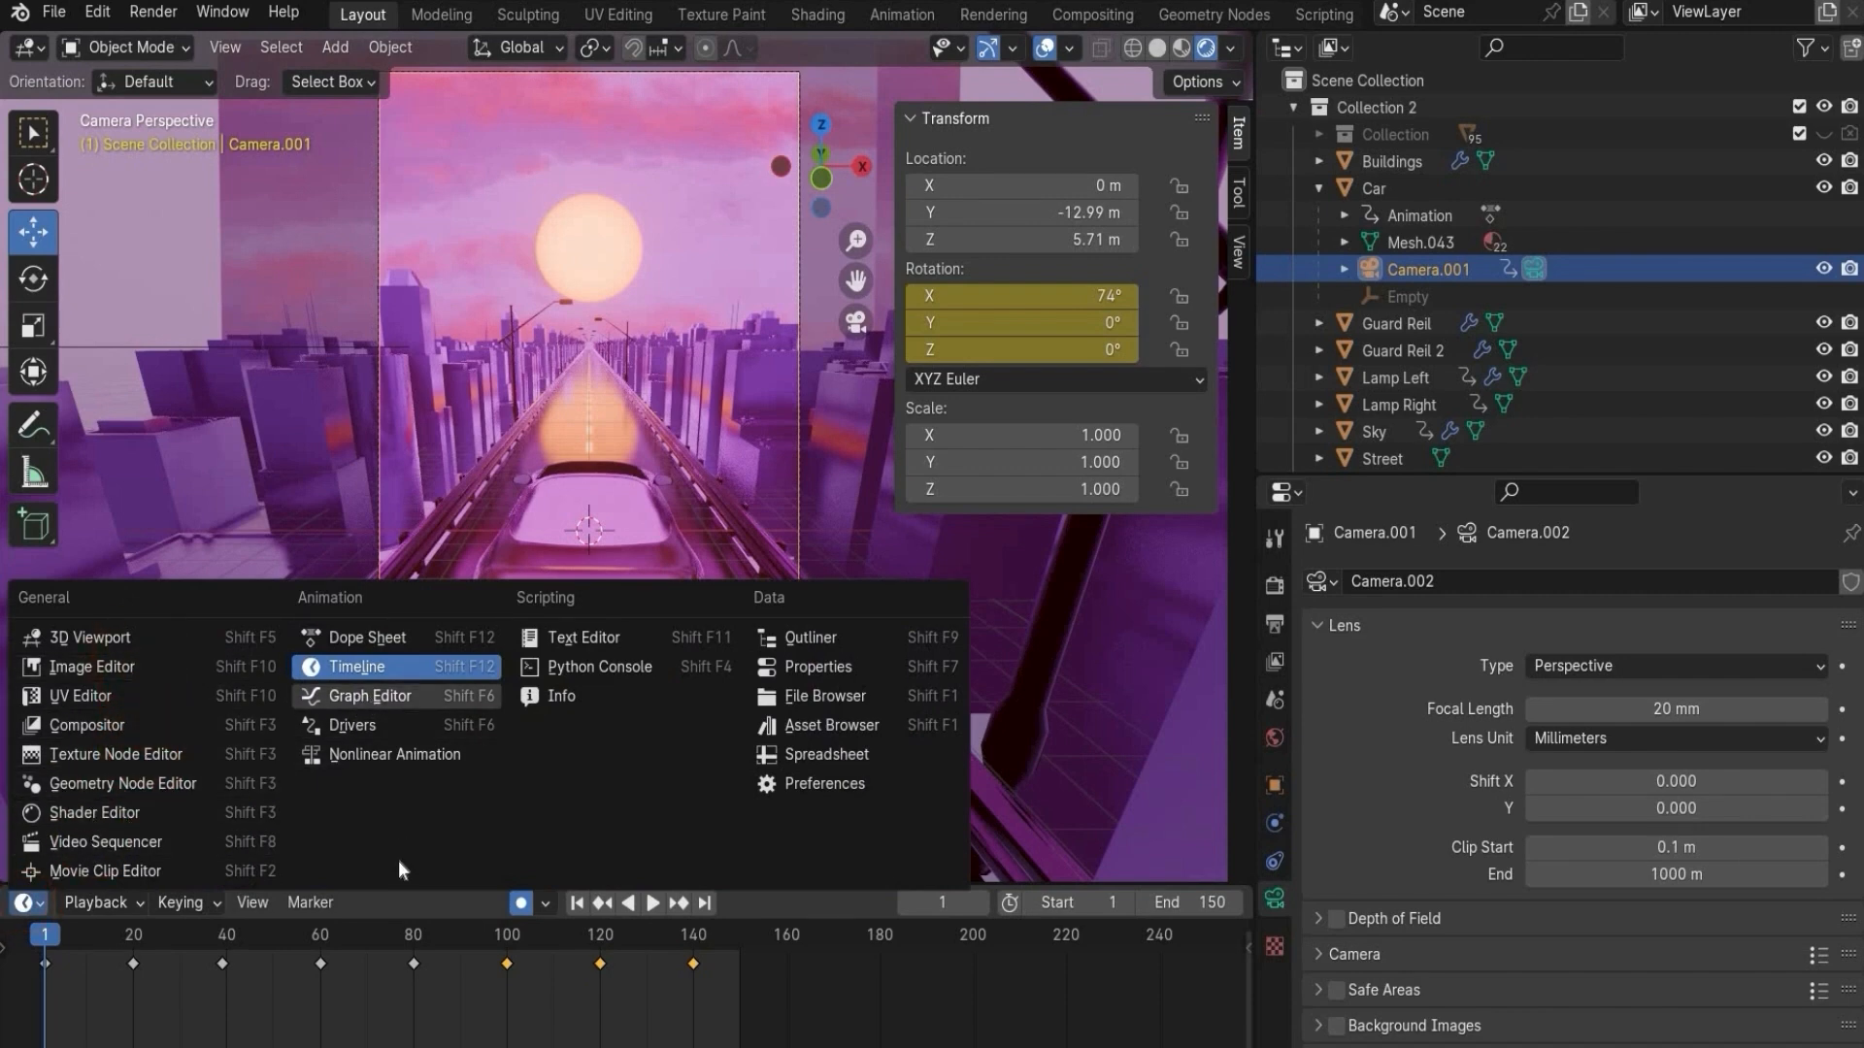
{"action": "left_click", "coordinate": [357, 696]}
{"action": "left_click_drag", "start_coordinate": [352, 881], "coordinate": [408, 496]}
{"action": "scroll", "coordinate": [631, 923], "scroll_direction": "up", "scroll_amount": 12}
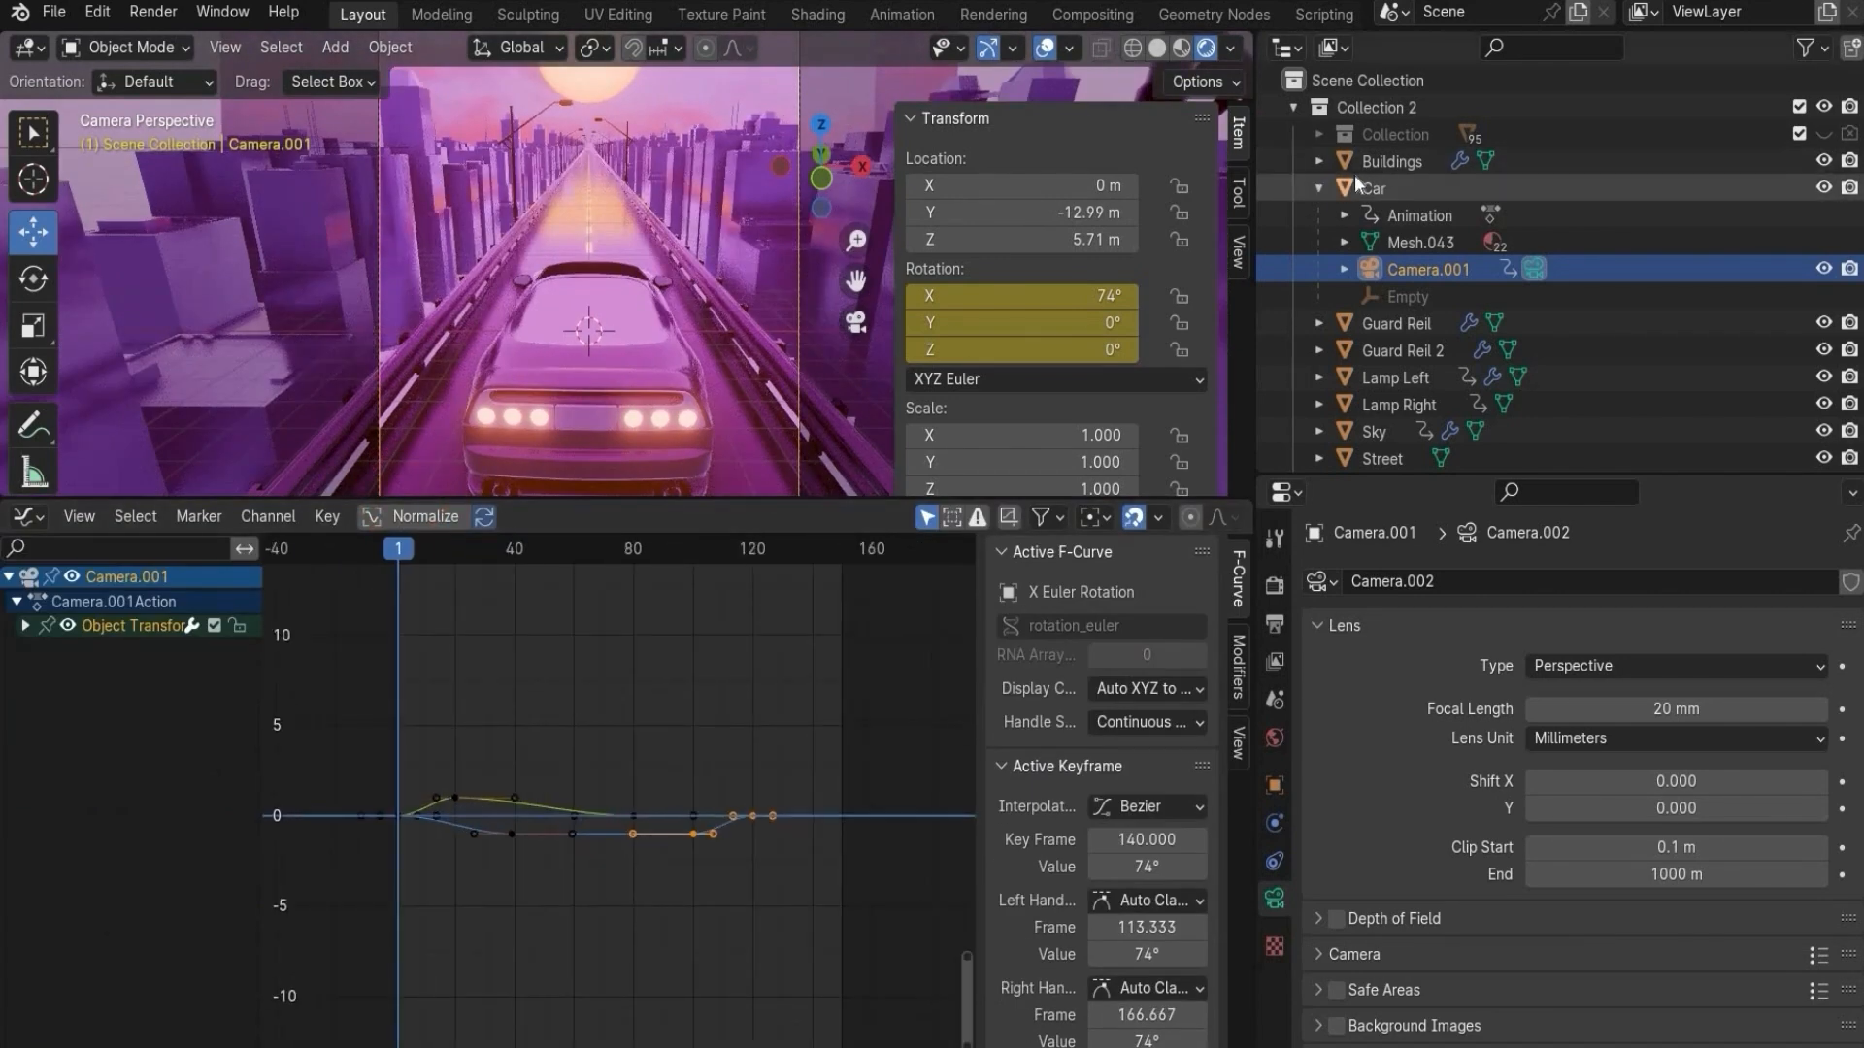
- Set all keyframes of the objects from Buildings through Sun to Linear interpolation, and shrink the Graph Editor area
{"action": "left_click", "coordinate": [1319, 189]}
{"action": "left_click", "coordinate": [1383, 161]}
{"action": "left_click", "coordinate": [1371, 408], "text": "shift"}
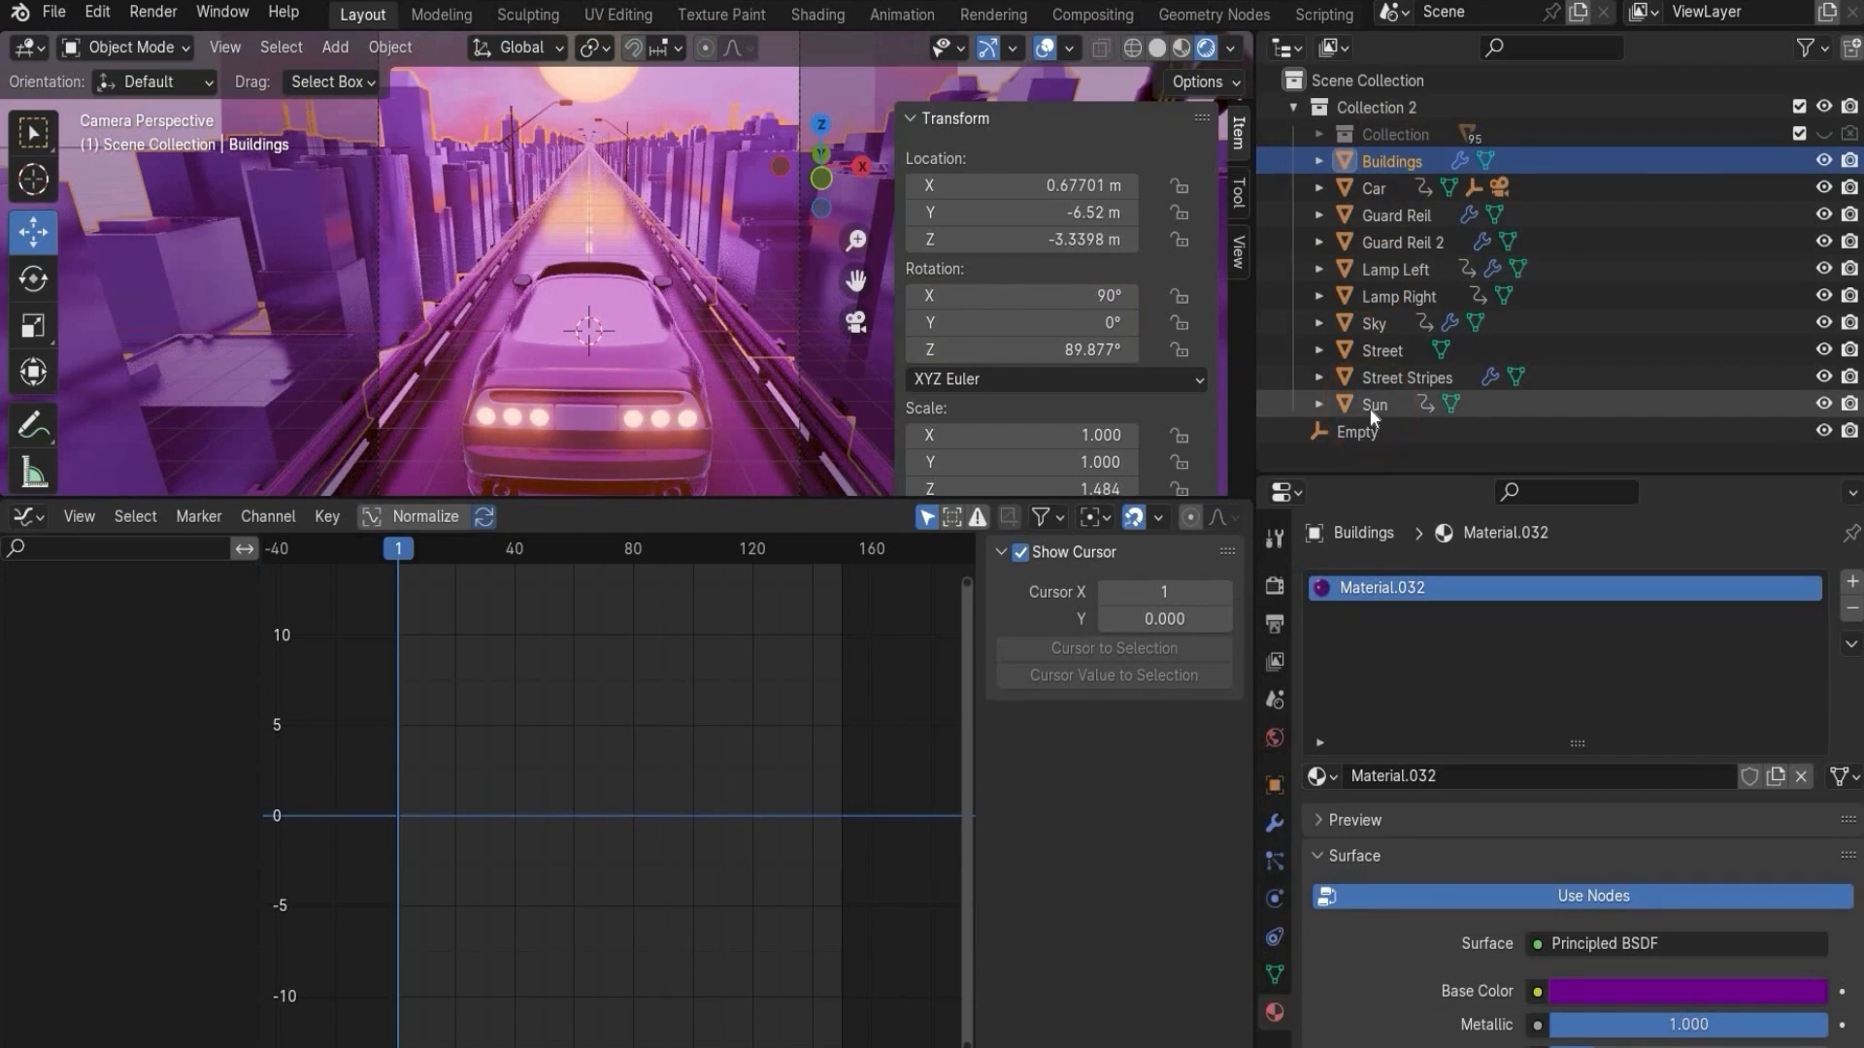
{"action": "scroll", "coordinate": [466, 769], "scroll_direction": "down", "scroll_amount": 12}
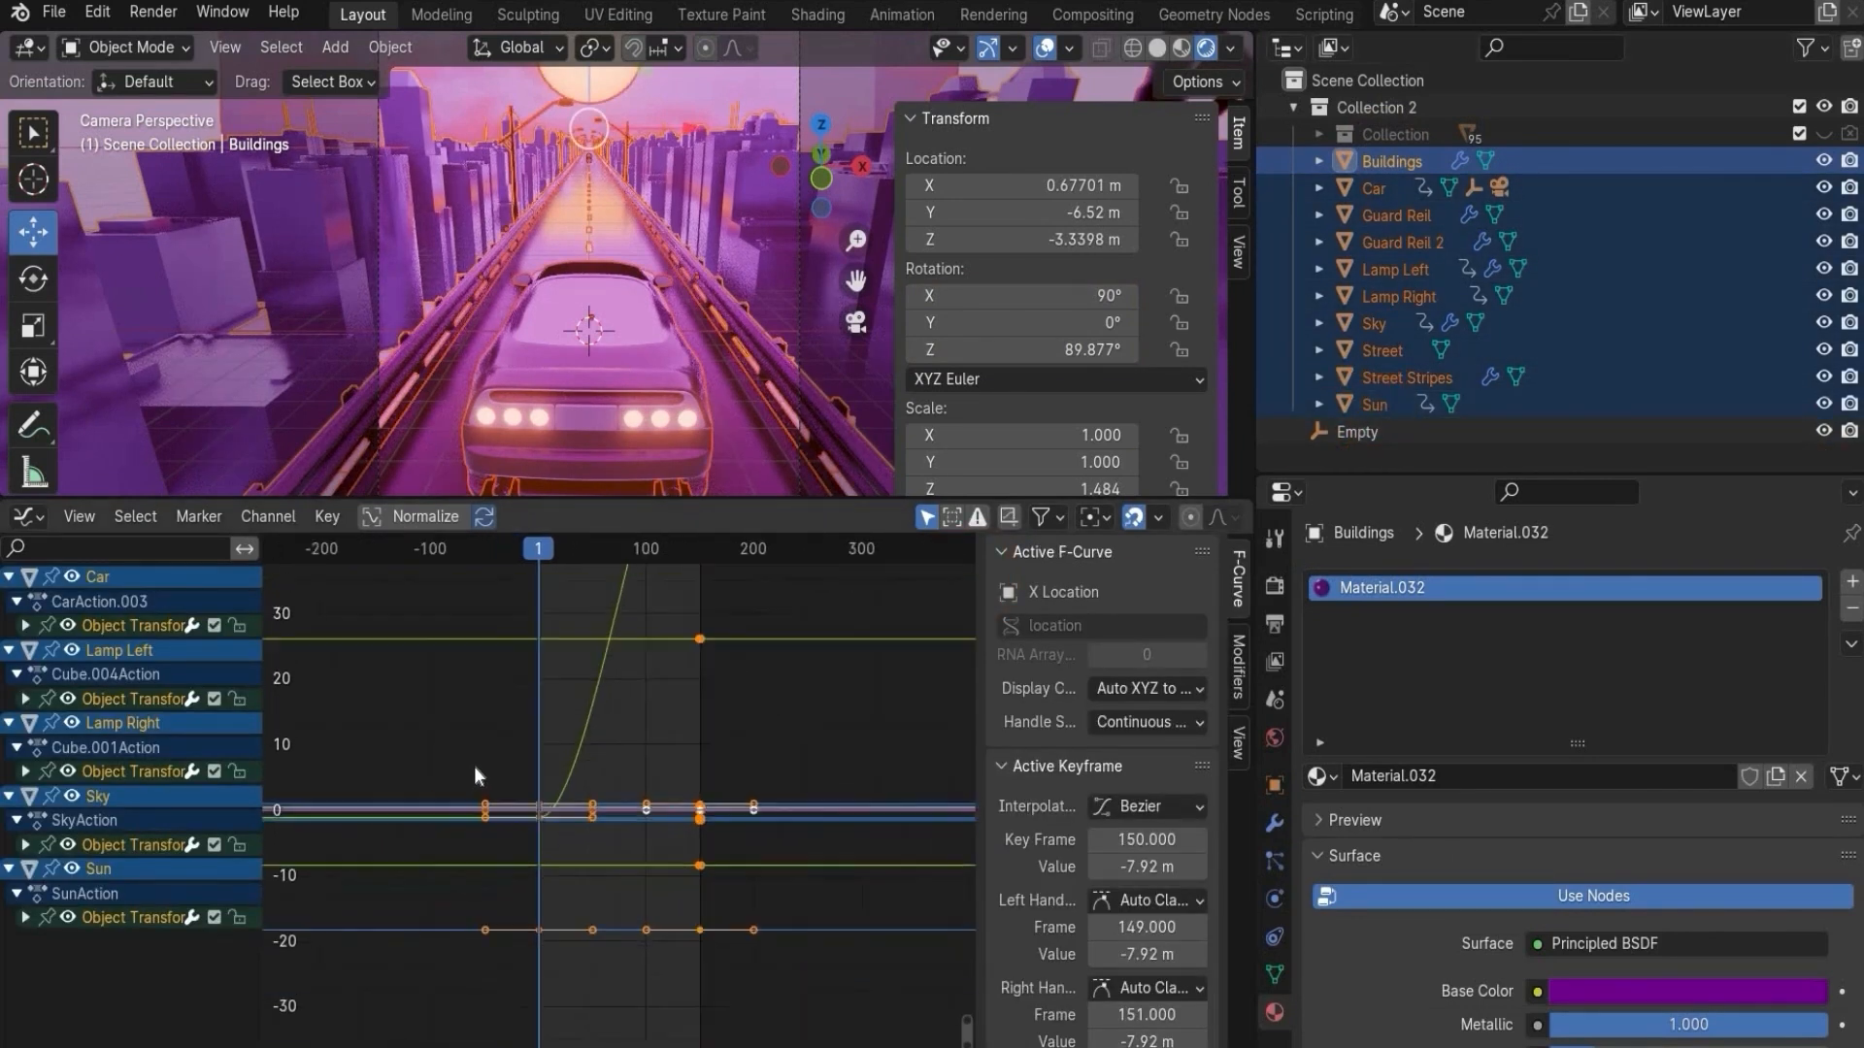
{"action": "left_click_drag", "start_coordinate": [508, 614], "coordinate": [780, 940]}
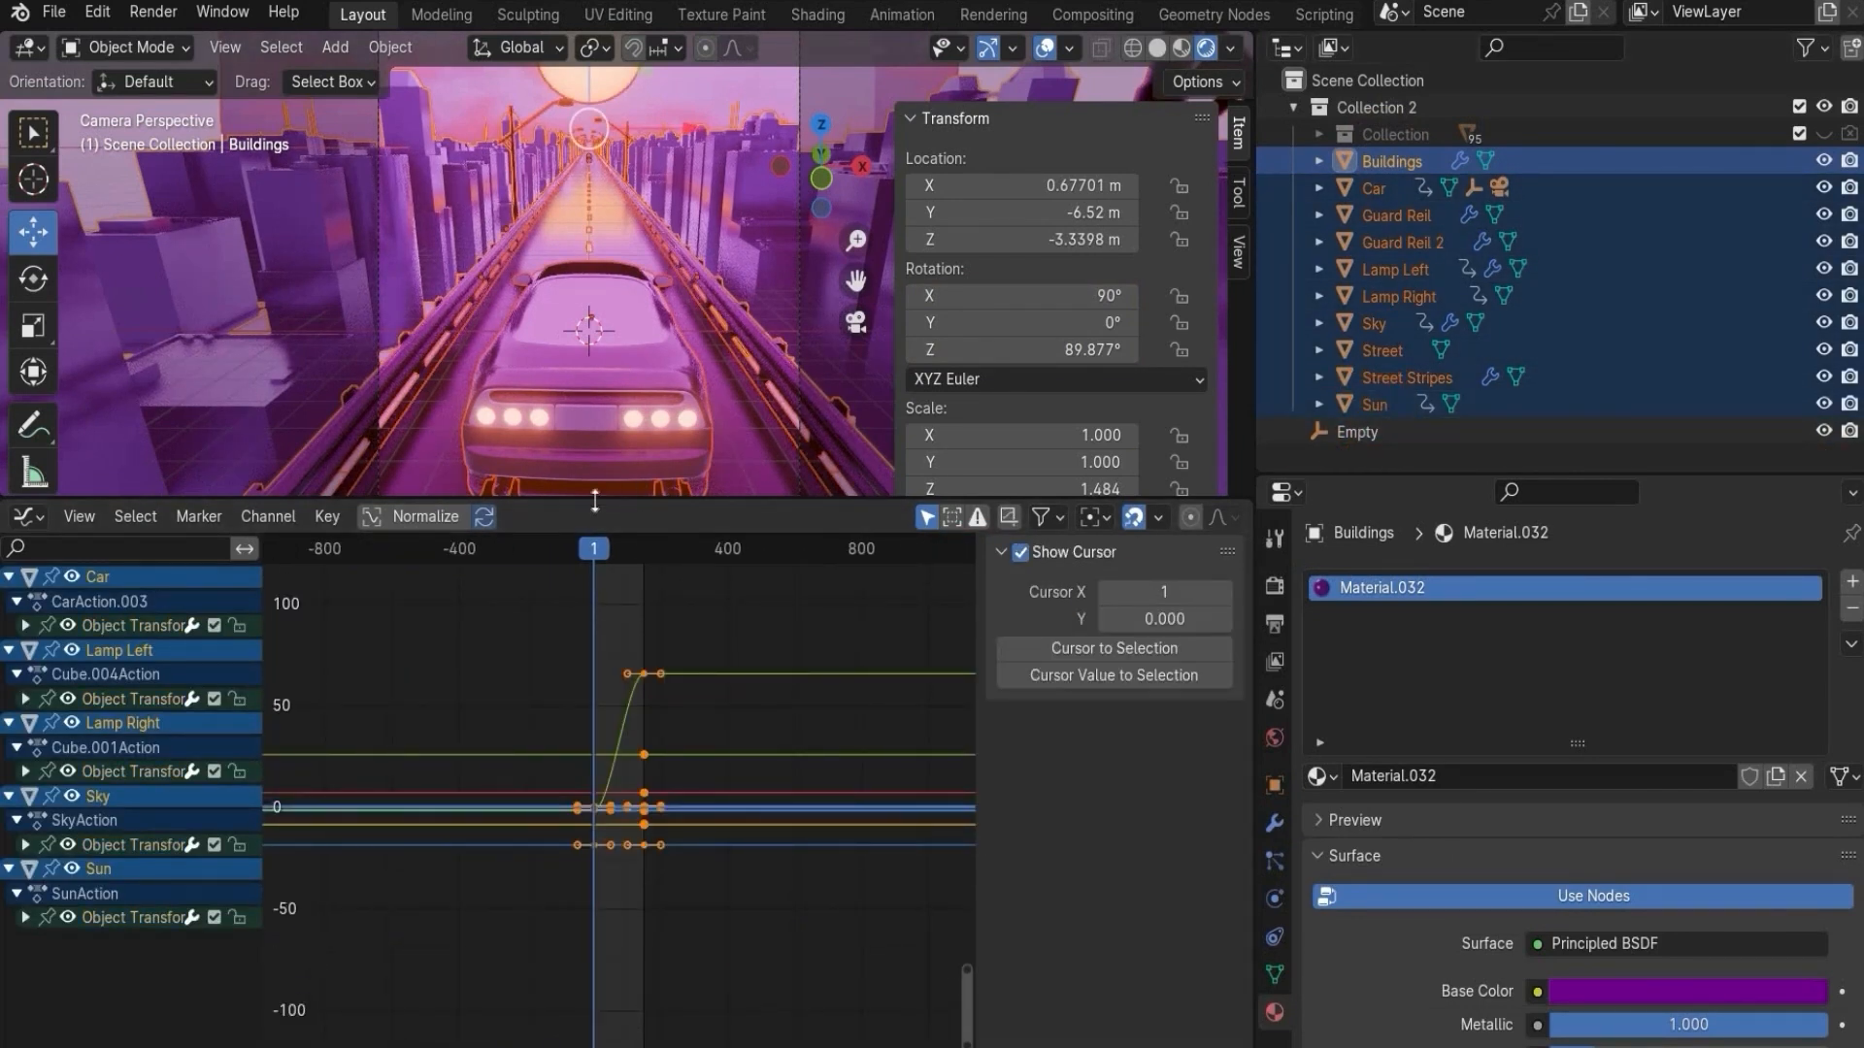
{"action": "left_click", "coordinate": [328, 517]}
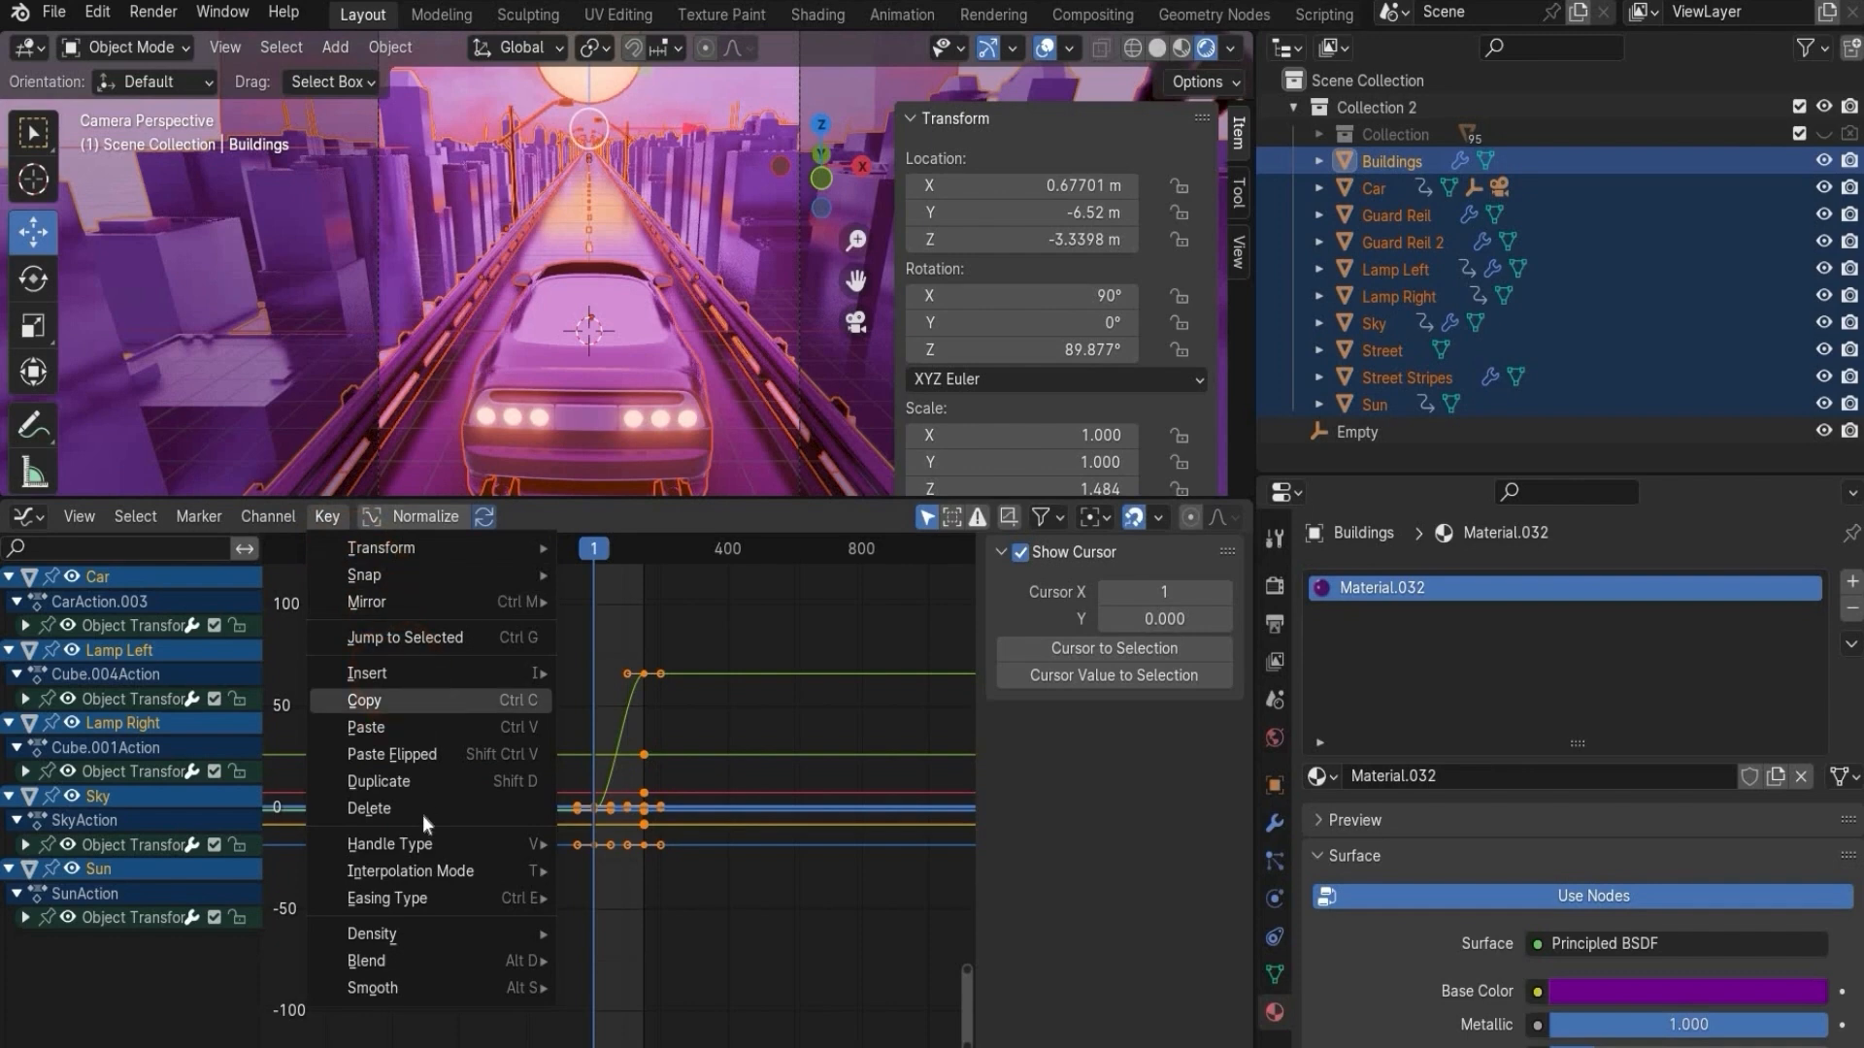
{"action": "mouse_move", "coordinate": [433, 871]}
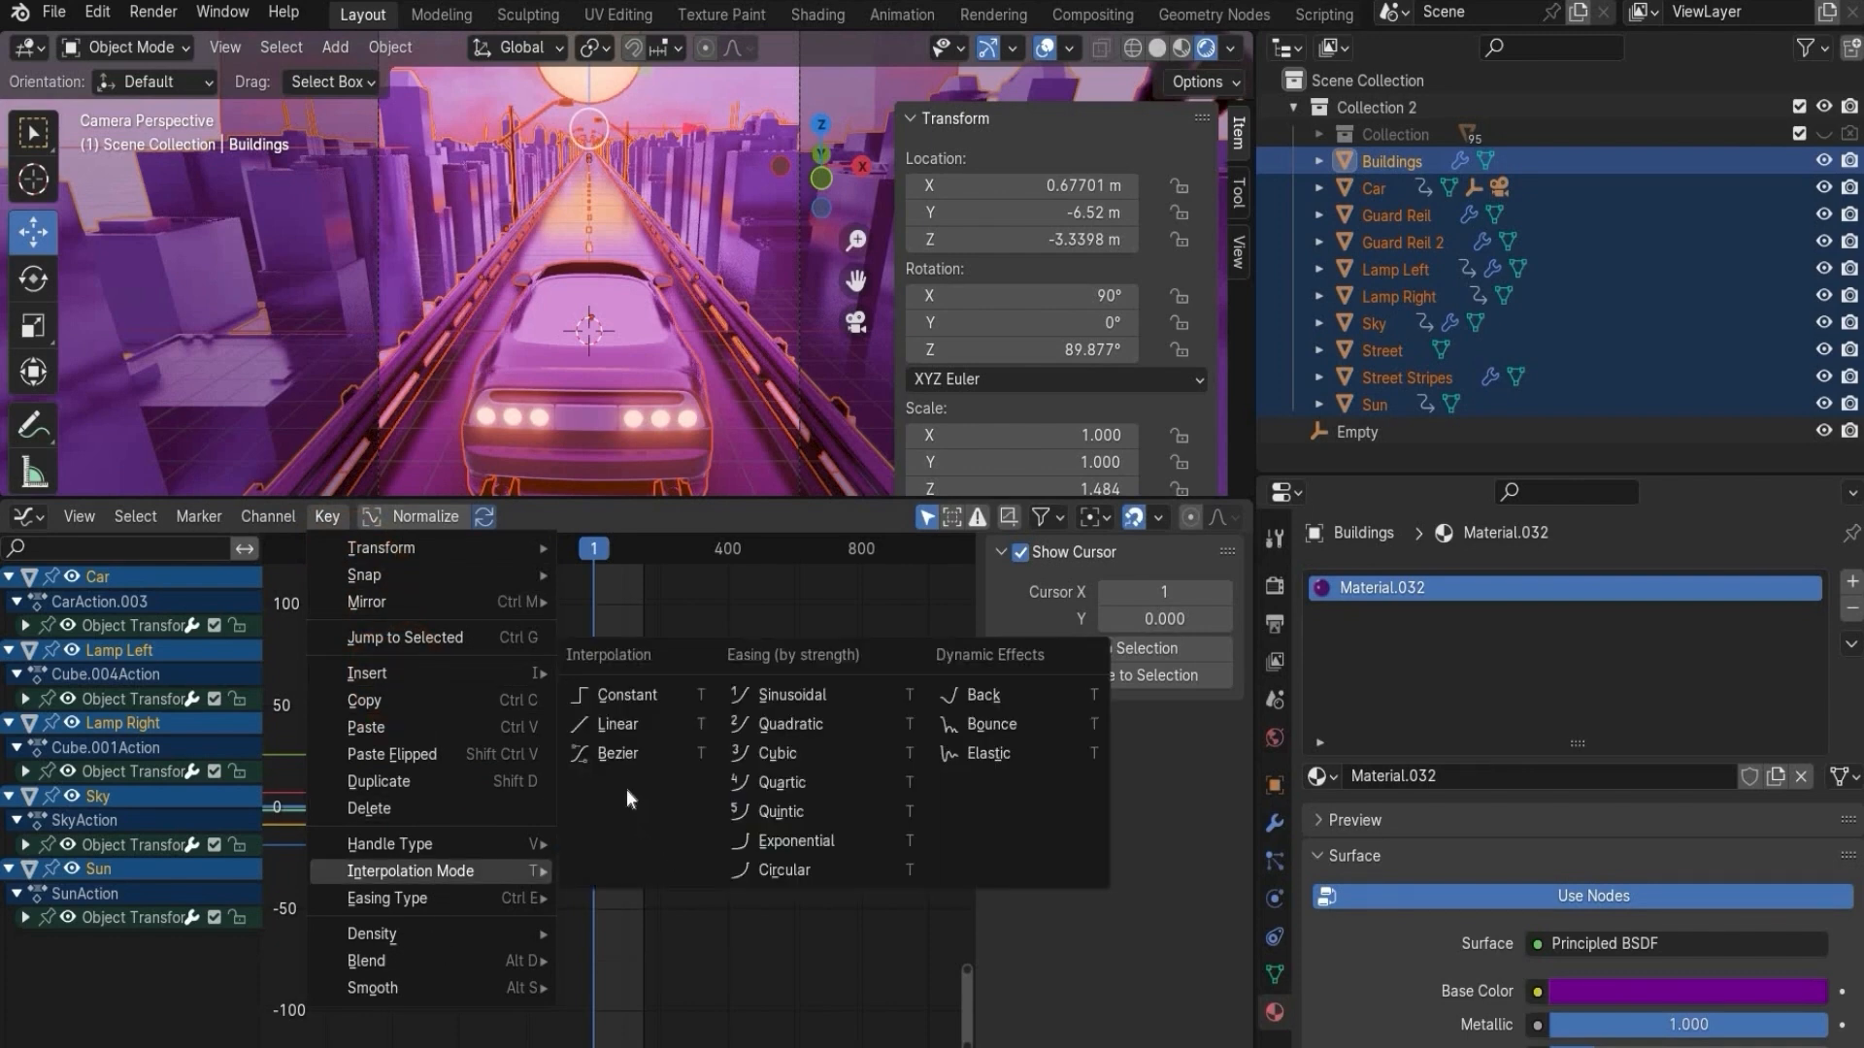
{"action": "left_click", "coordinate": [631, 736]}
{"action": "scroll", "coordinate": [645, 783], "scroll_direction": "up", "scroll_amount": 13}
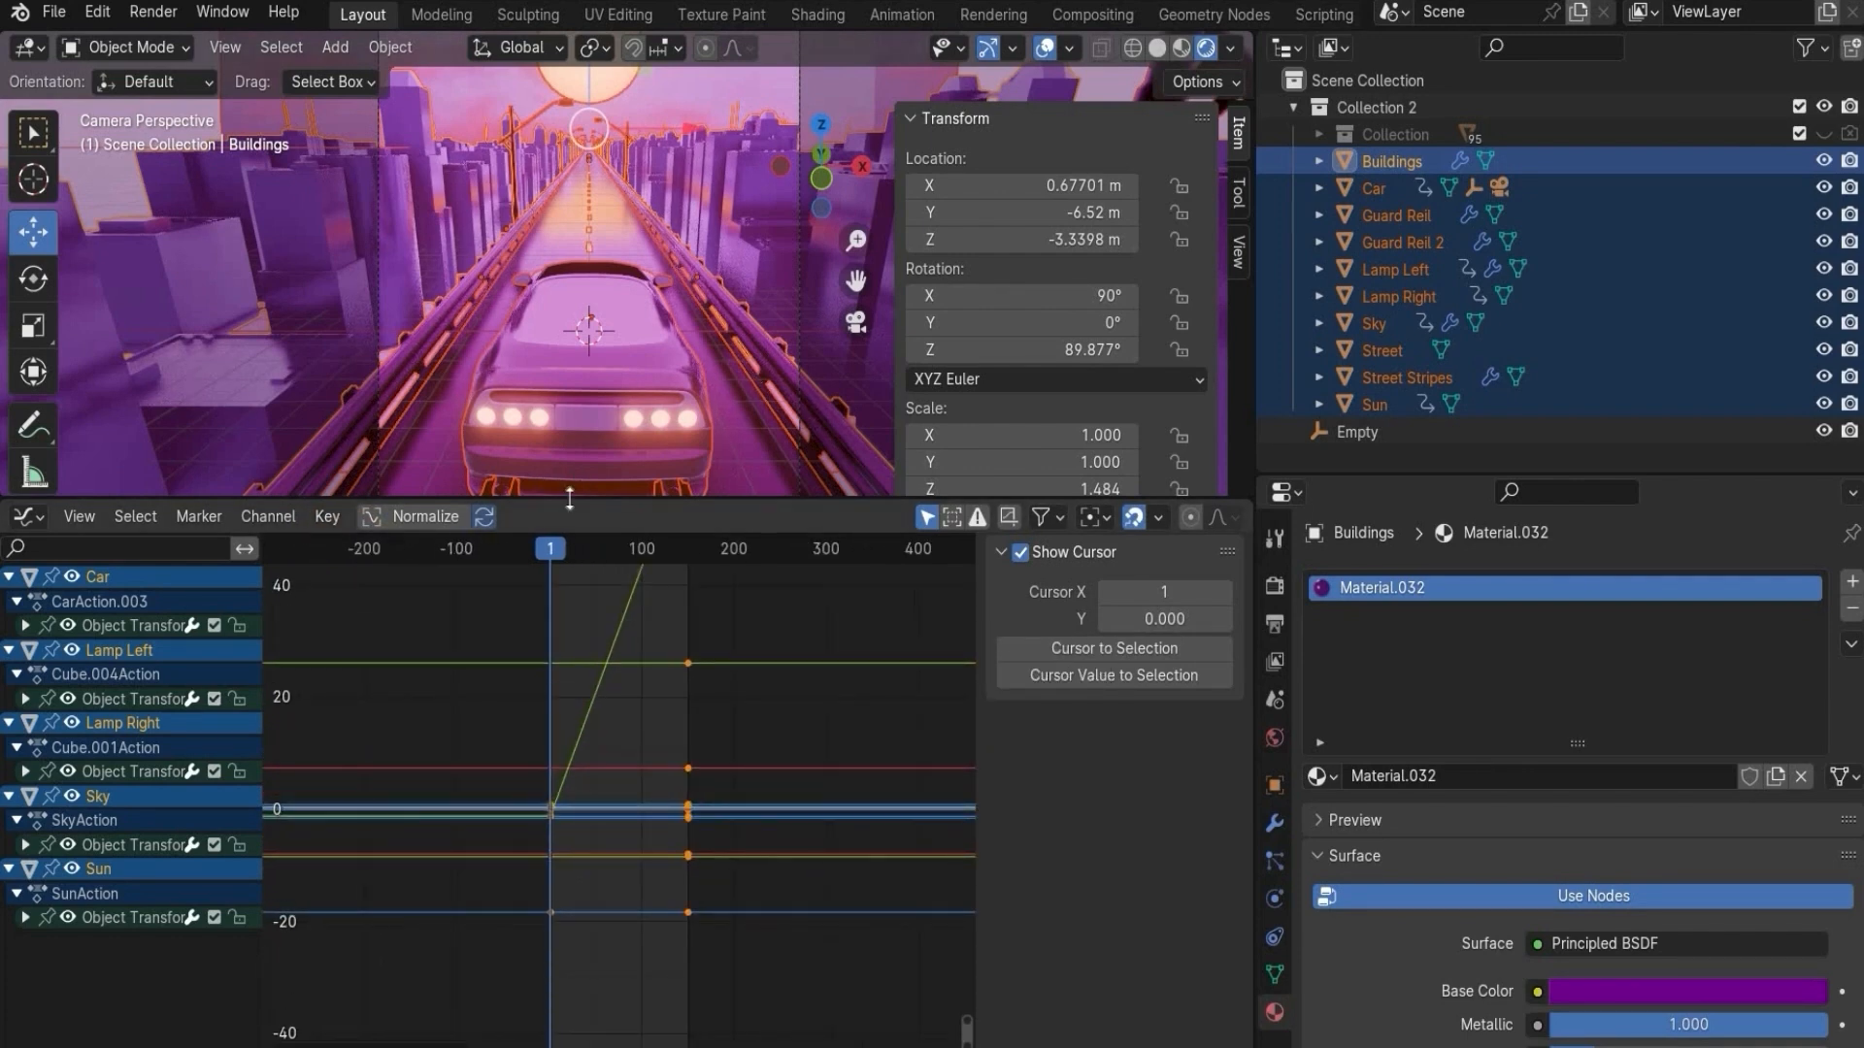
{"action": "left_click_drag", "start_coordinate": [567, 521], "coordinate": [549, 850]}
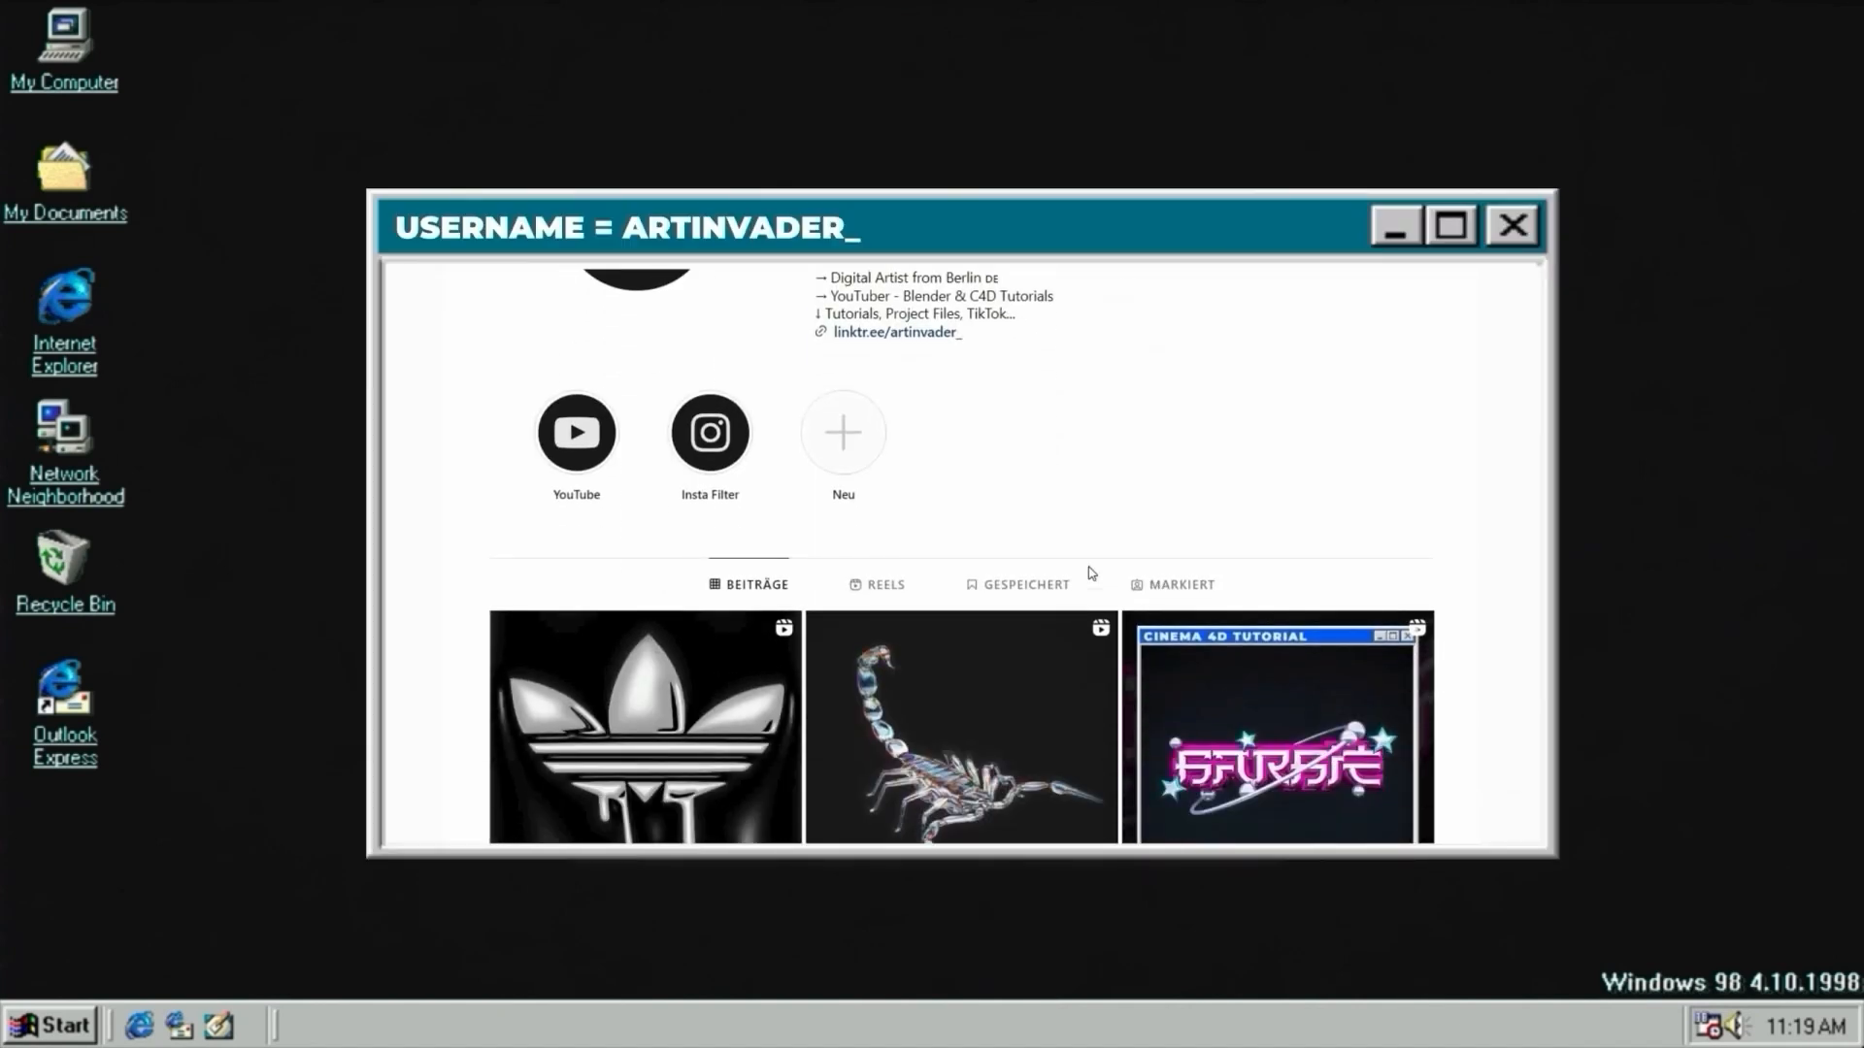
{"action": "scroll", "coordinate": [1089, 573], "scroll_direction": "down", "scroll_amount": 3}
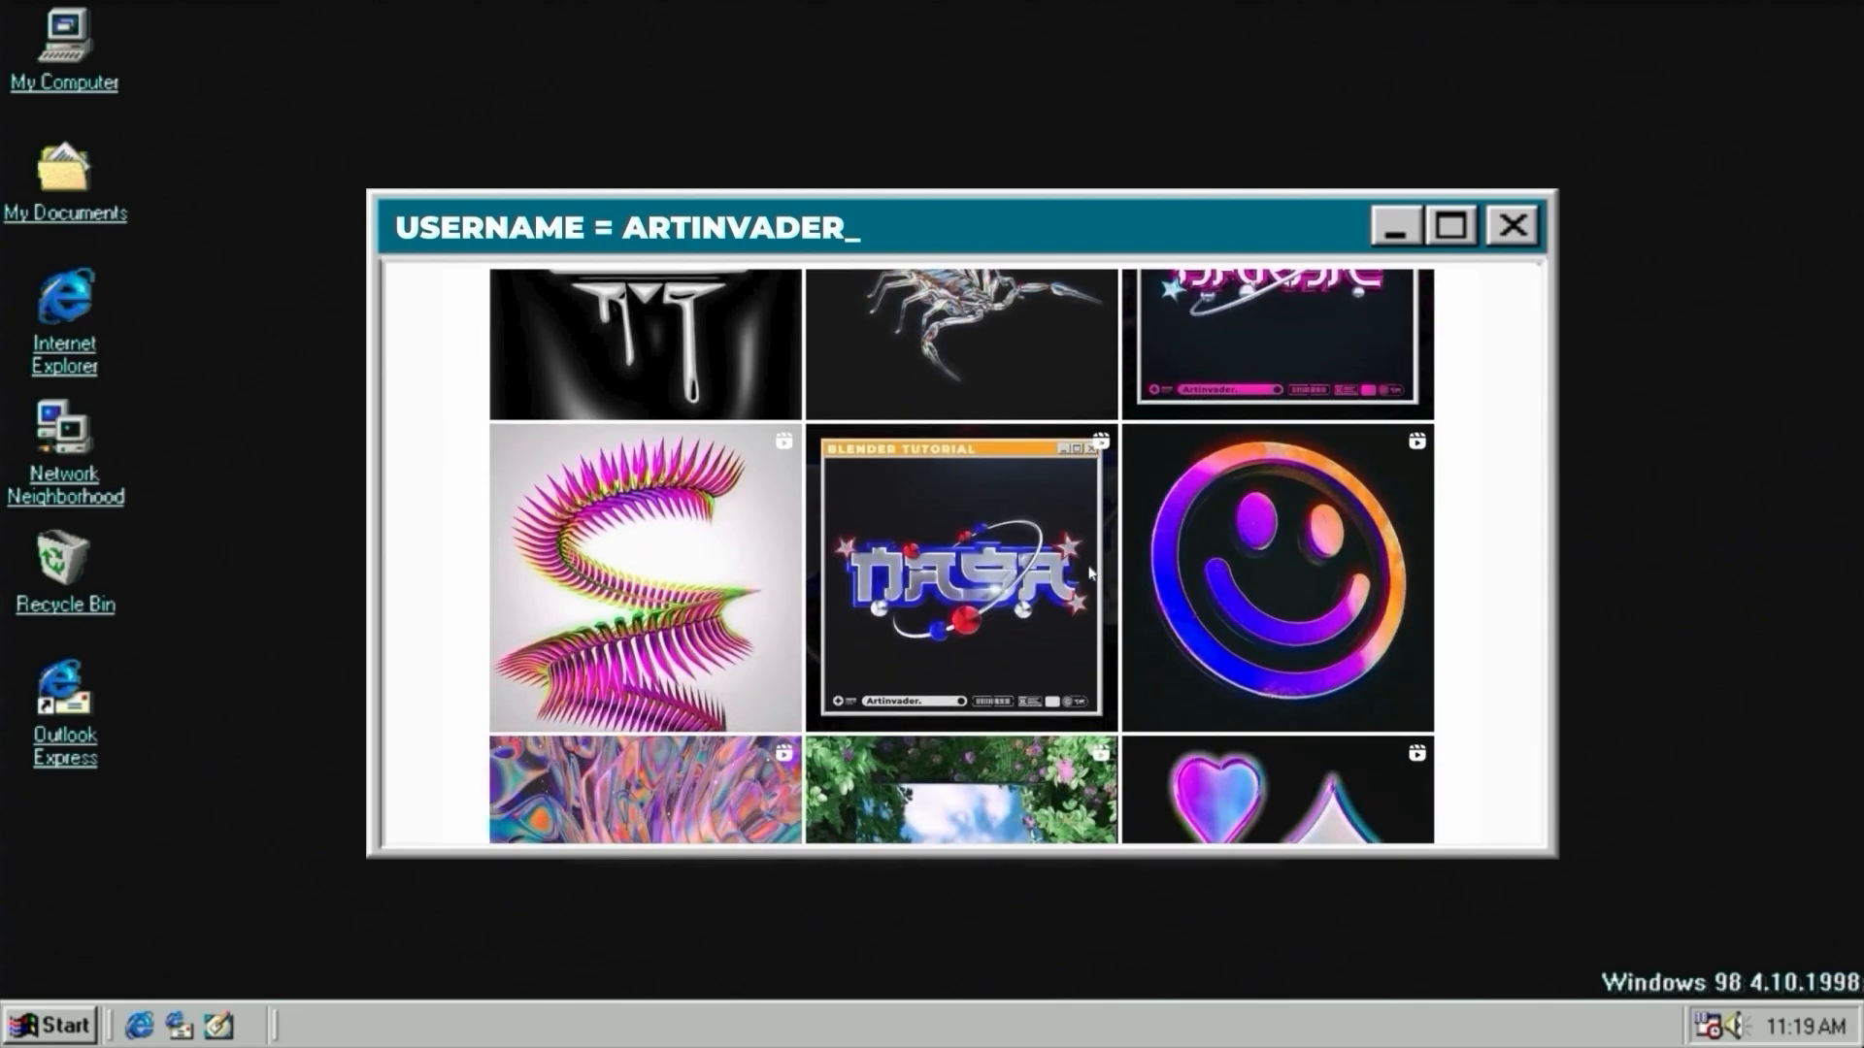